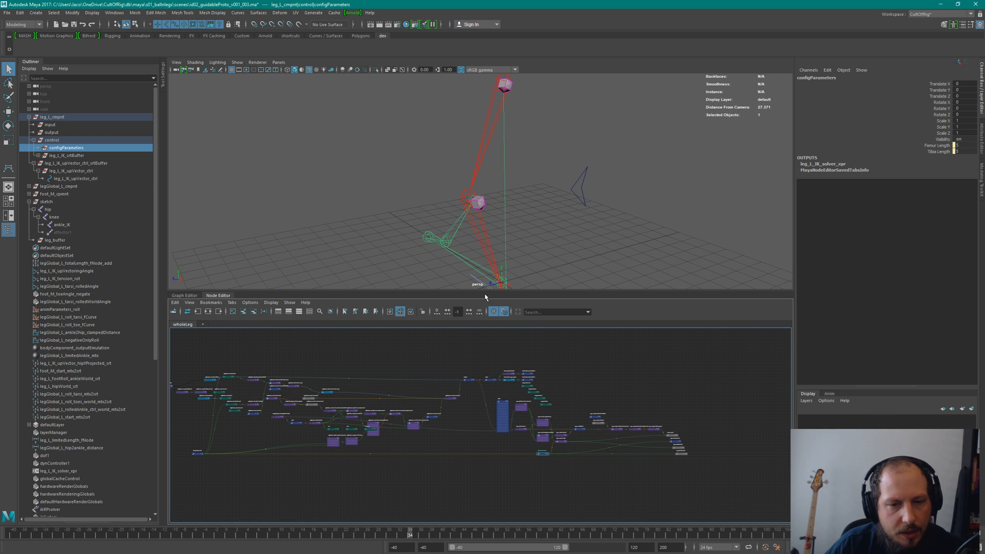
left_click_drag(511, 213, 498, 229, "alt")
left_click_drag(508, 190, 519, 201, "alt")
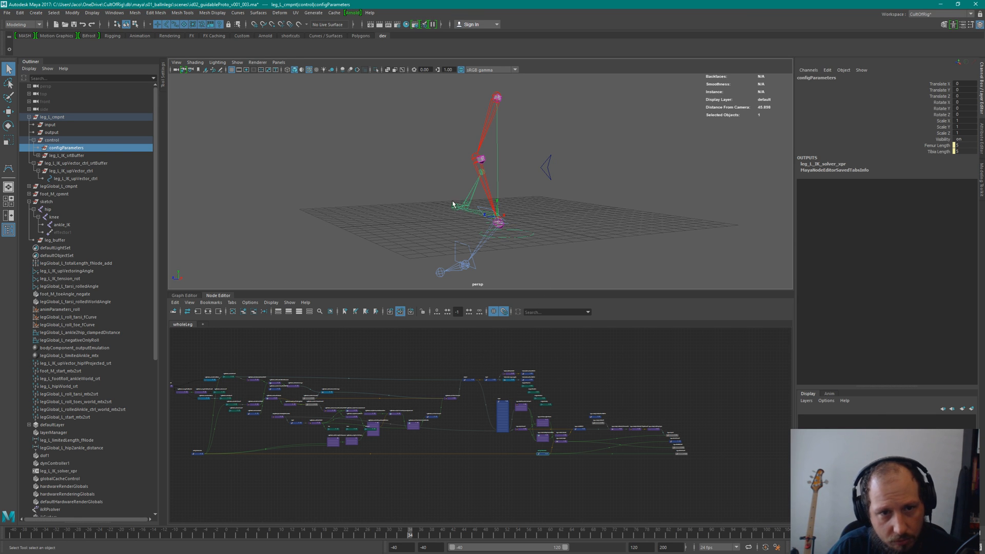
left_click_drag(470, 257, 625, 283, "alt")
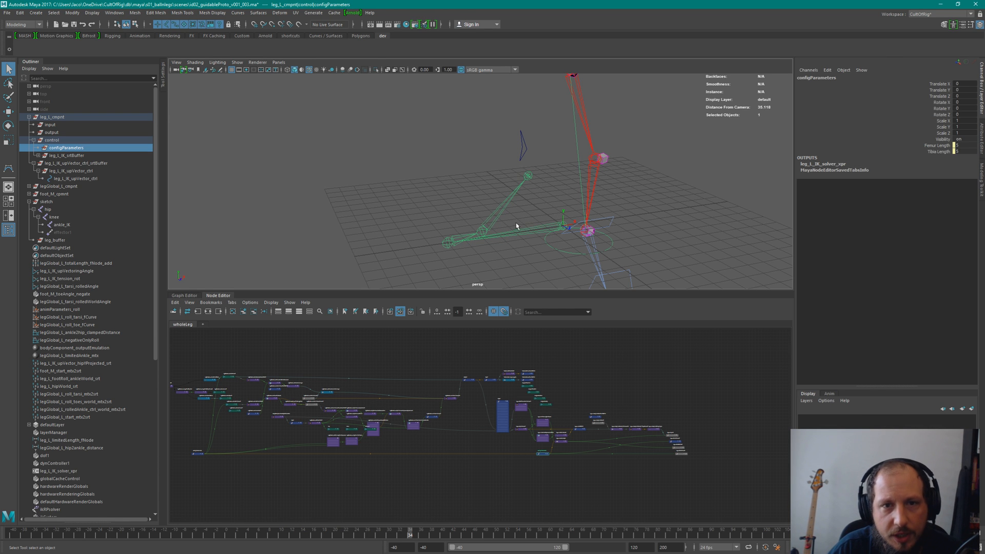
left_click_drag(516, 226, 552, 220, "alt")
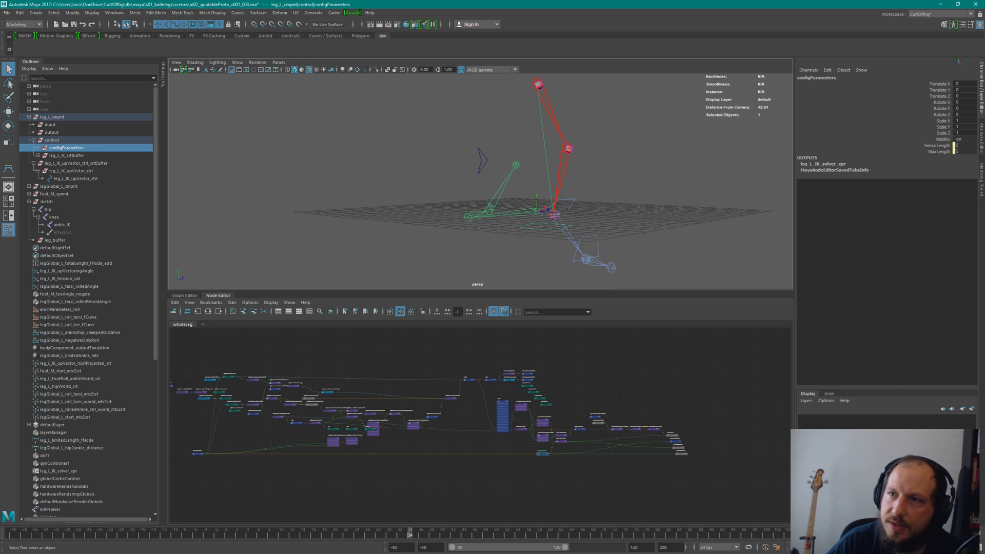
Switch to Mischief and maximize its empty drawing canvas.
key("alt+Tab")
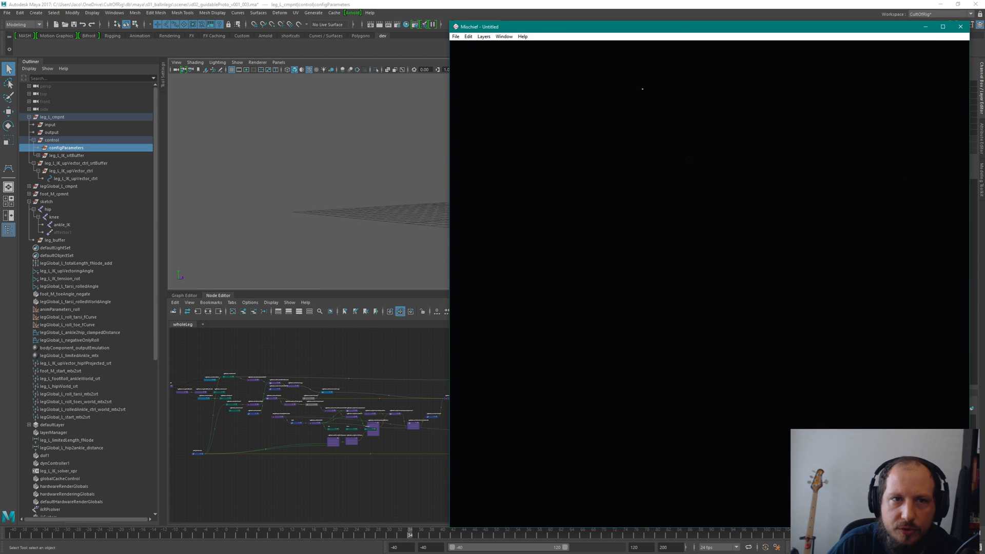
left_click(943, 26)
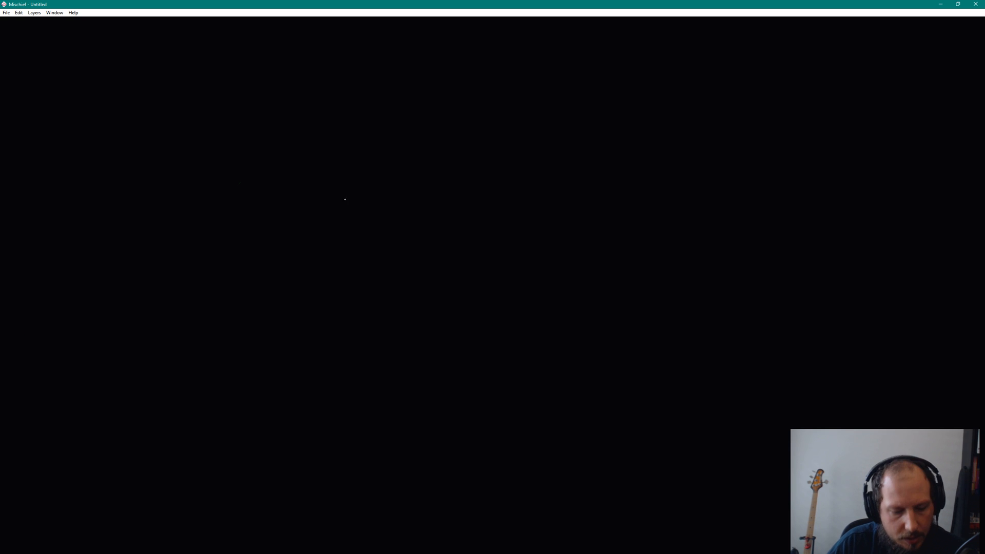
key("Tab")
key("Tab")
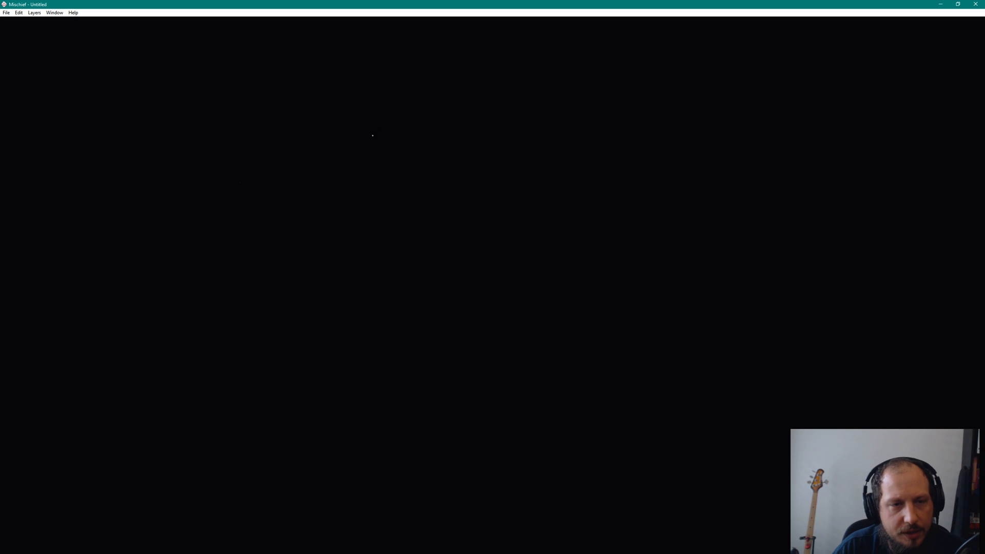
Handwrite "guide" in green, frame it with a box and start a connector from its far side.
mouse_move(374, 150)
left_mouse_down()
mouse_move(400, 171)
mouse_move(415, 153)
mouse_move(483, 155)
left_mouse_up()
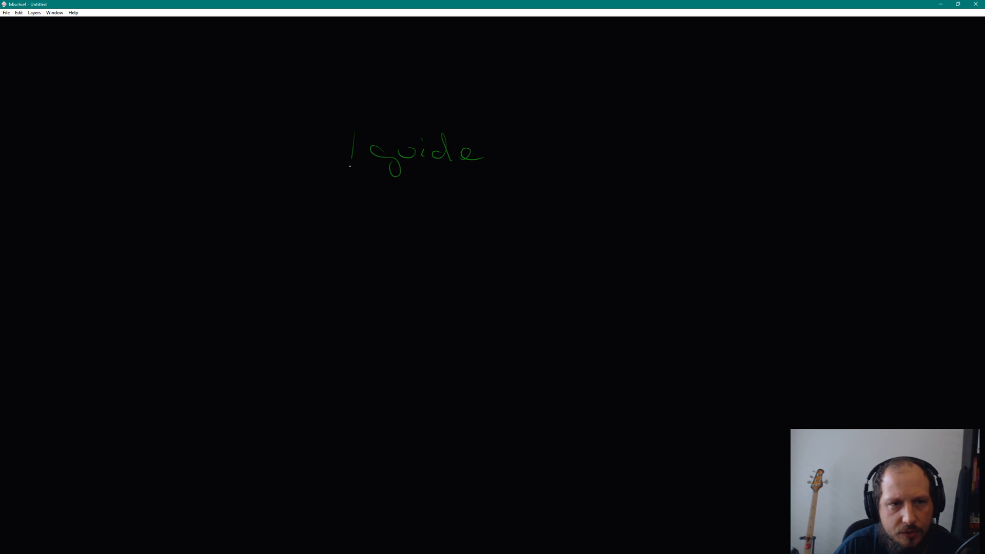
left_click_drag(350, 166, 350, 173)
left_click_drag(361, 129, 497, 139)
left_click_drag(373, 178, 475, 178)
mouse_move(493, 139)
left_mouse_down()
mouse_move(490, 173)
mouse_move(533, 158)
left_mouse_up()
Finish the arrow from "guide", handwrite "build", box it and draw another arrow leading out of it.
left_click_drag(537, 152, 683, 167)
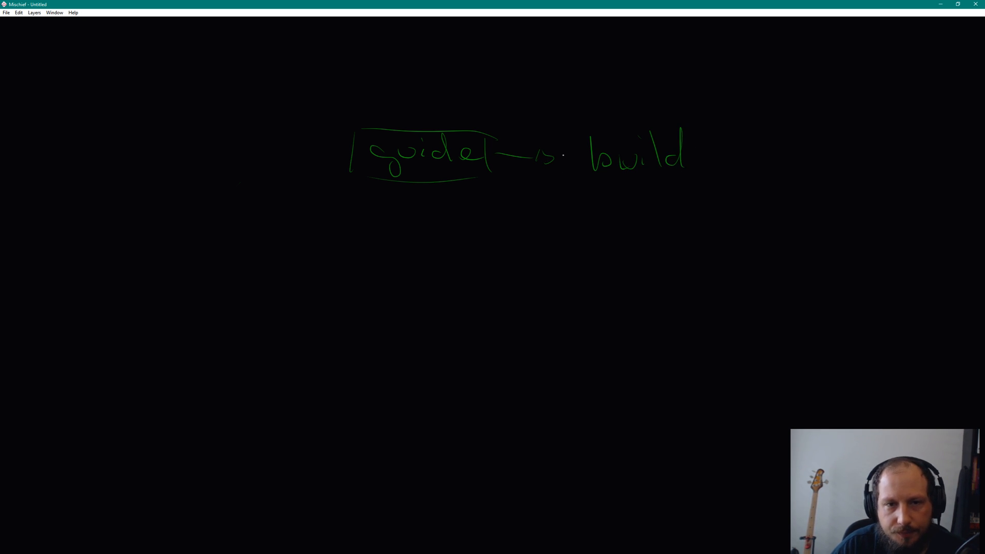
left_click_drag(558, 150, 555, 196)
left_click_drag(550, 129, 712, 134)
left_click_drag(556, 196, 697, 190)
mouse_move(707, 134)
left_mouse_down()
mouse_move(706, 183)
mouse_move(759, 160)
mouse_move(755, 169)
left_mouse_up()
Draw a box after the "build" arrow, write "min config" in it and draw an arrow leading onward.
middle_click_drag(803, 143, 597, 169)
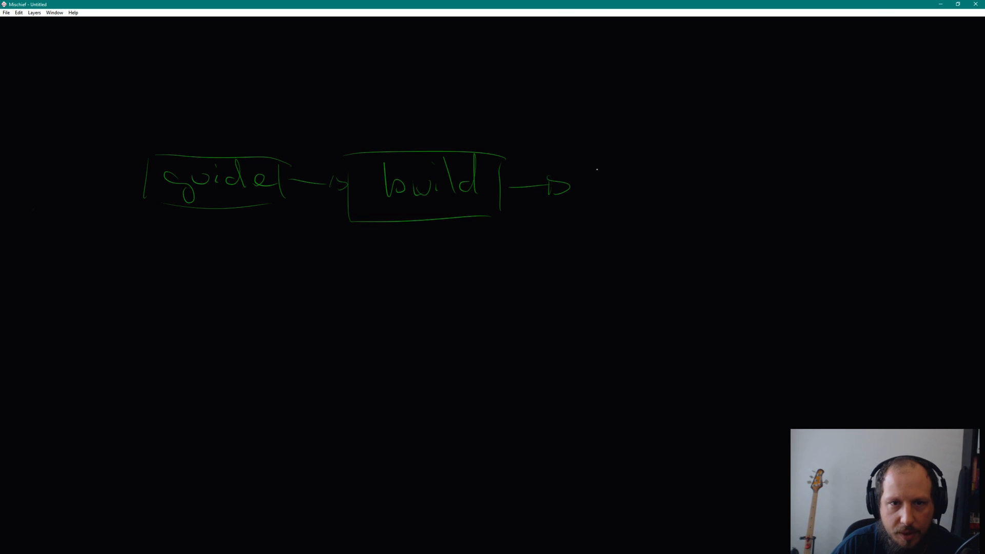
mouse_move(573, 160)
left_mouse_down()
mouse_move(572, 211)
mouse_move(697, 157)
left_mouse_up()
left_click_drag(580, 212, 683, 205)
left_click_drag(695, 157, 696, 195)
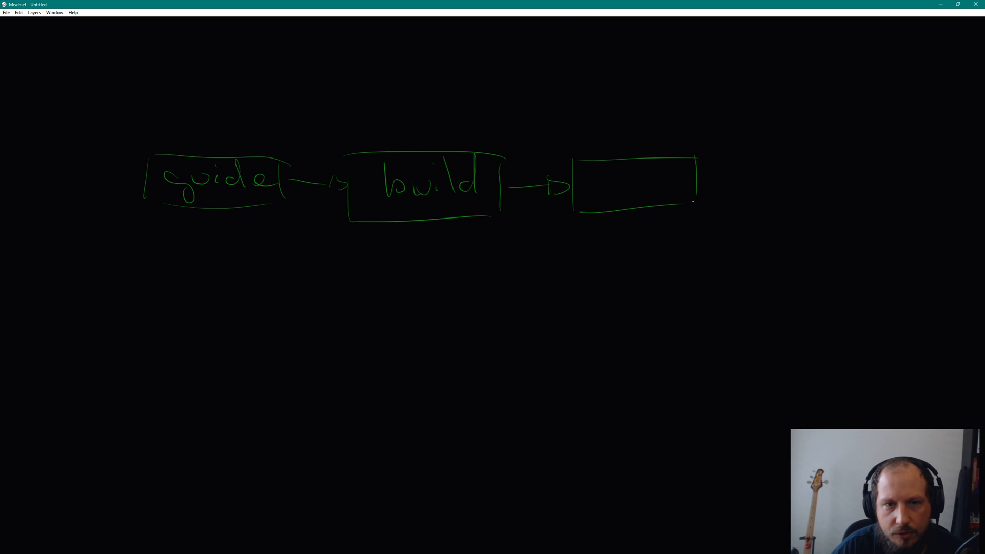
left_click_drag(581, 181, 606, 192)
mouse_move(611, 182)
left_mouse_down()
mouse_move(611, 191)
mouse_move(632, 188)
mouse_move(612, 204)
left_mouse_up()
left_click(610, 175)
mouse_move(622, 197)
left_mouse_down()
mouse_move(658, 205)
mouse_move(690, 191)
mouse_move(684, 209)
mouse_move(742, 183)
mouse_move(767, 212)
left_mouse_up()
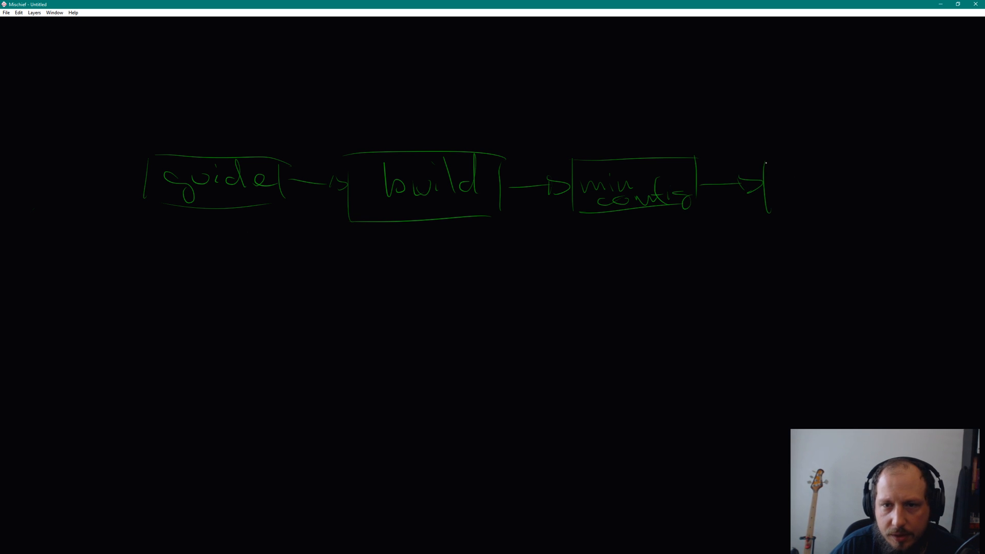
Complete the box at the end of the "min config" arrow and write "rig" inside it.
left_click_drag(761, 162, 872, 161)
left_click_drag(775, 210, 871, 210)
left_click_drag(872, 164, 874, 200)
mouse_move(774, 181)
left_mouse_down()
mouse_move(791, 178)
mouse_move(801, 191)
left_mouse_up()
left_click_drag(815, 180, 833, 201)
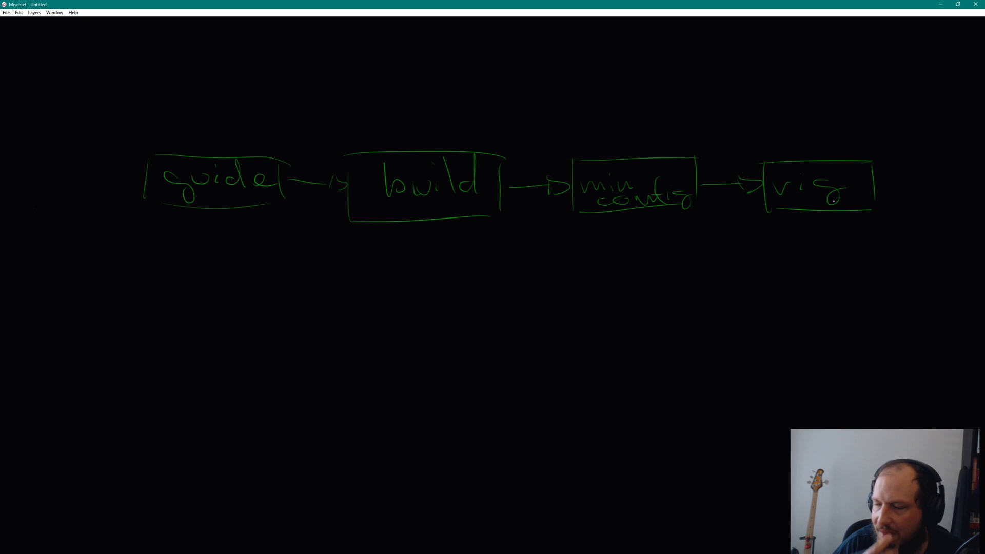
Connect the "rig" box to a new final box and write "post build" inside it.
middle_click_drag(743, 230, 476, 244)
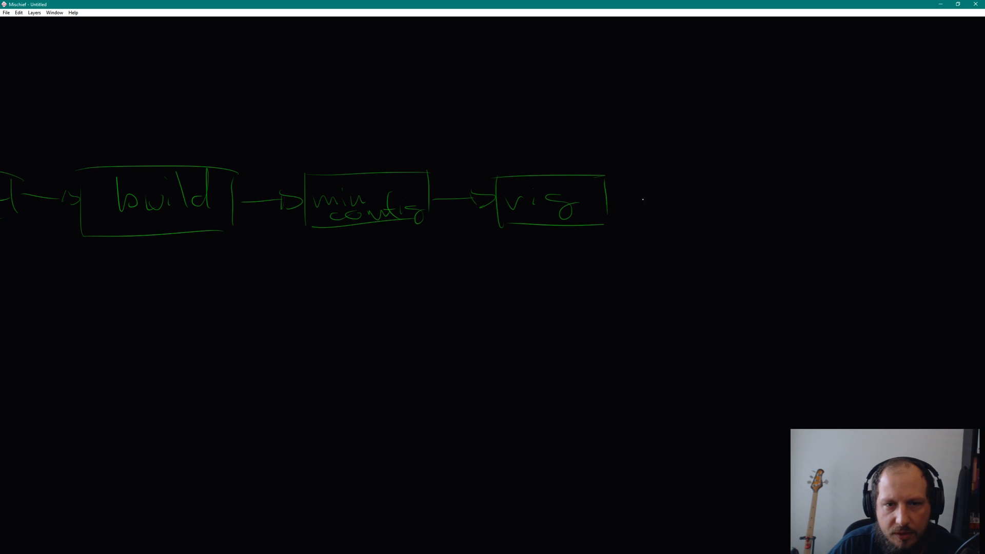
mouse_move(607, 198)
left_mouse_down()
mouse_move(650, 197)
mouse_move(651, 230)
left_mouse_up()
left_click_drag(643, 180, 758, 184)
left_click_drag(657, 228, 767, 224)
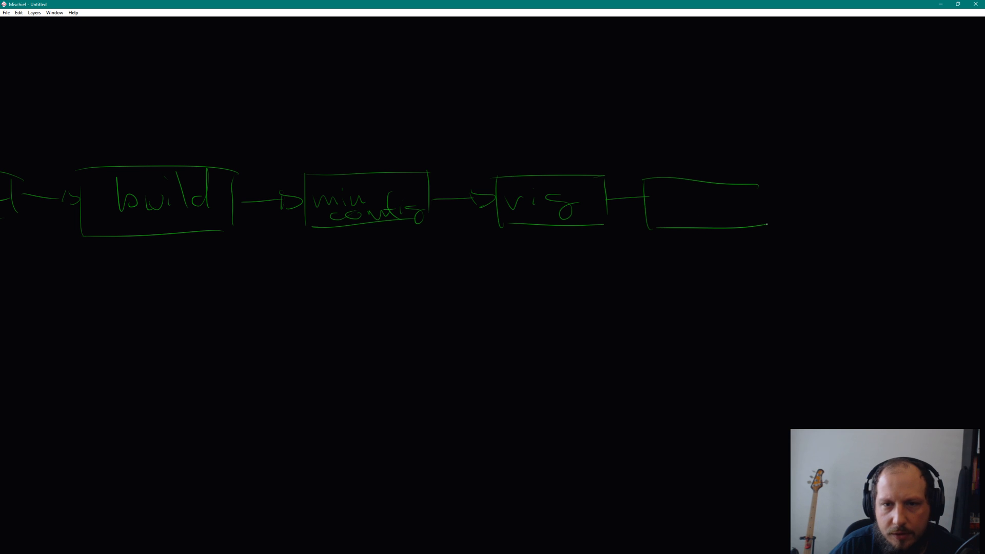
left_click_drag(759, 179, 760, 218)
mouse_move(658, 194)
left_mouse_down()
mouse_move(717, 184)
mouse_move(680, 211)
mouse_move(717, 214)
left_mouse_up()
left_click_drag(732, 205, 738, 213)
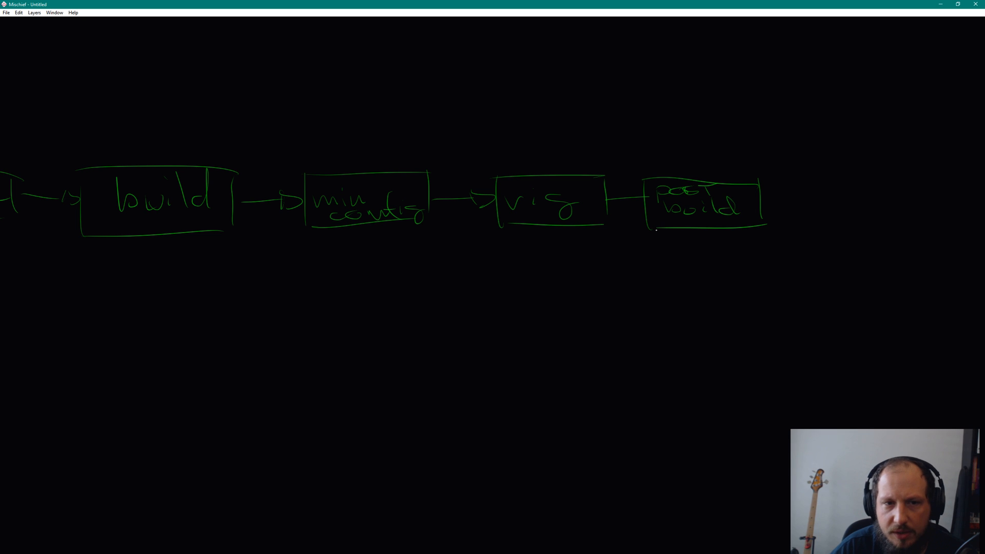
middle_click_drag(427, 273, 587, 286)
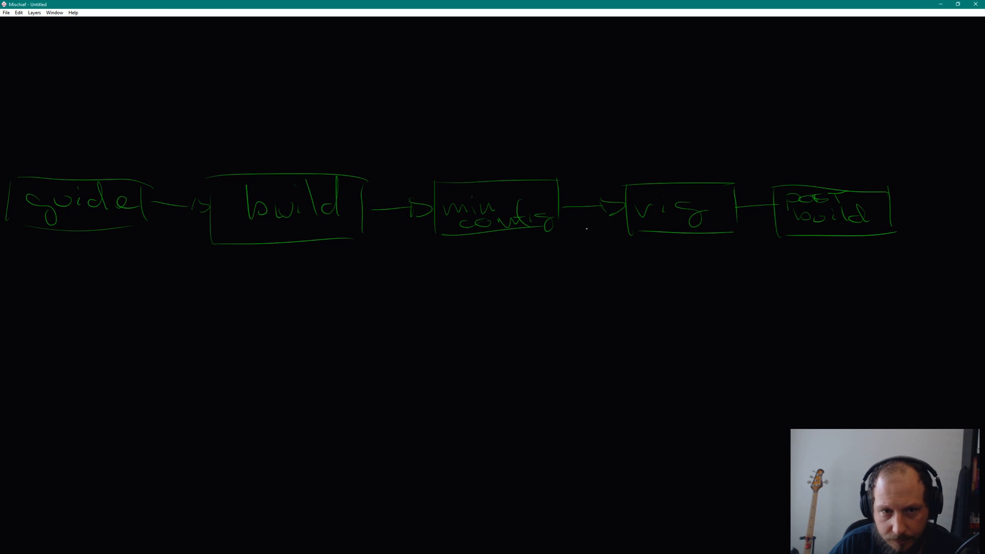
Switch back to the Maya window with the leg rig scene.
key("super+Tab")
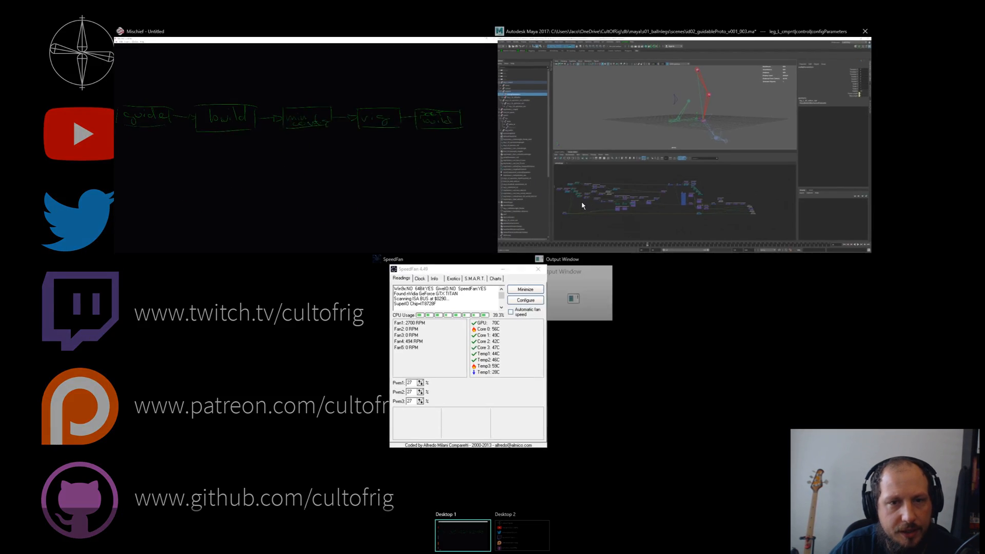
left_click(638, 161)
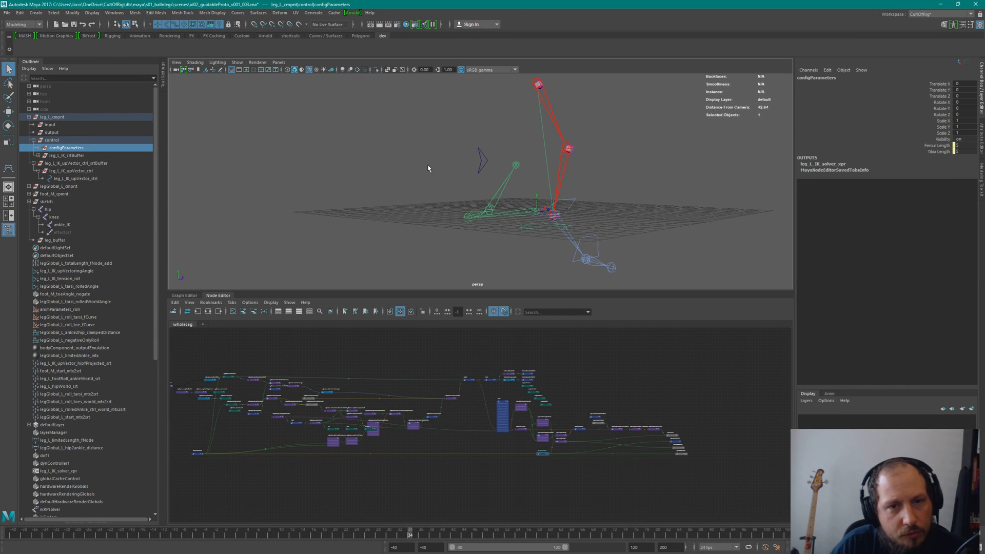
left_click_drag(452, 218, 492, 149, "alt")
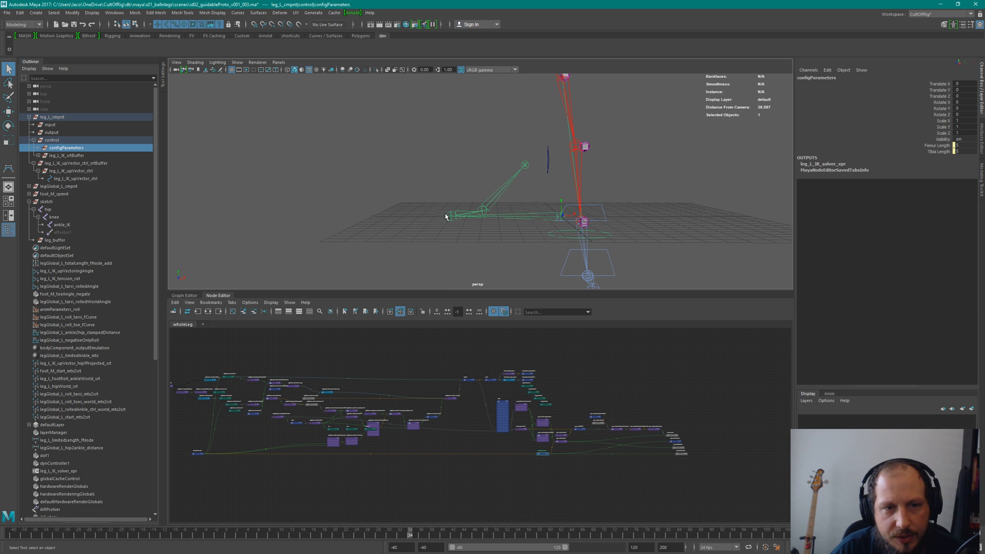
left_click_drag(568, 174, 567, 231, "alt")
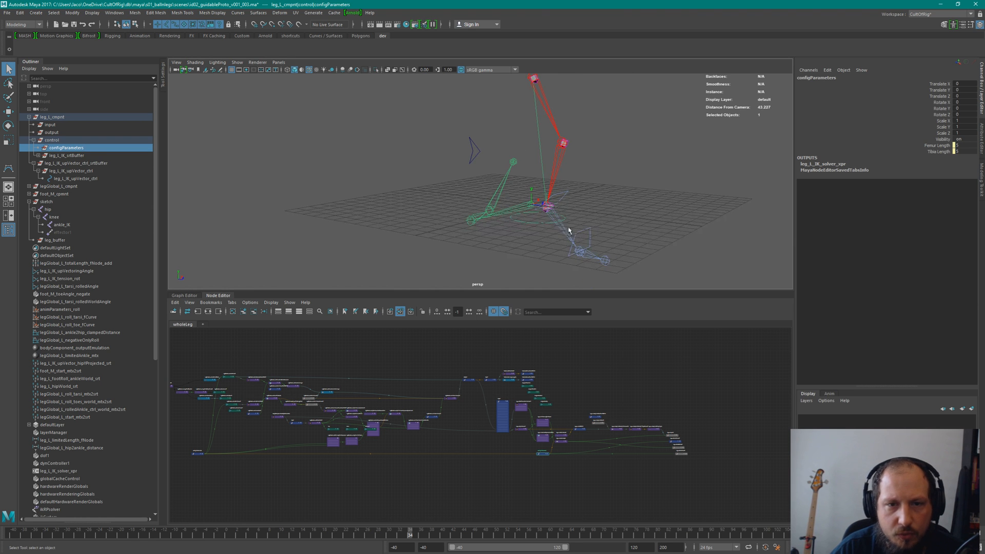
Select the foot's diagnostic joints, the hip joint, and finally leg_L_cmpnt together with legGlobal_L_cmpnt to point out the rig's parts.
left_click(542, 218)
left_click(590, 237)
left_click(568, 233)
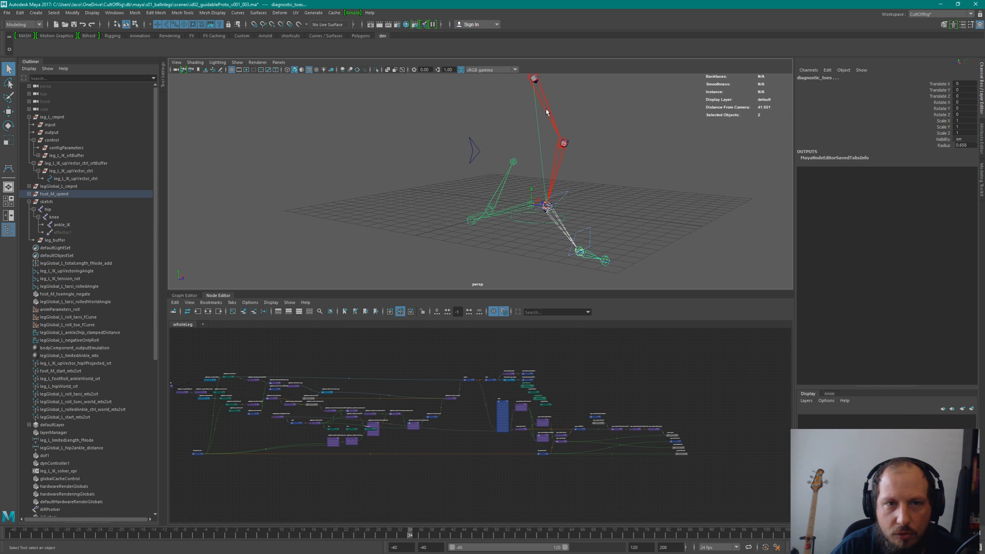
left_click(548, 110)
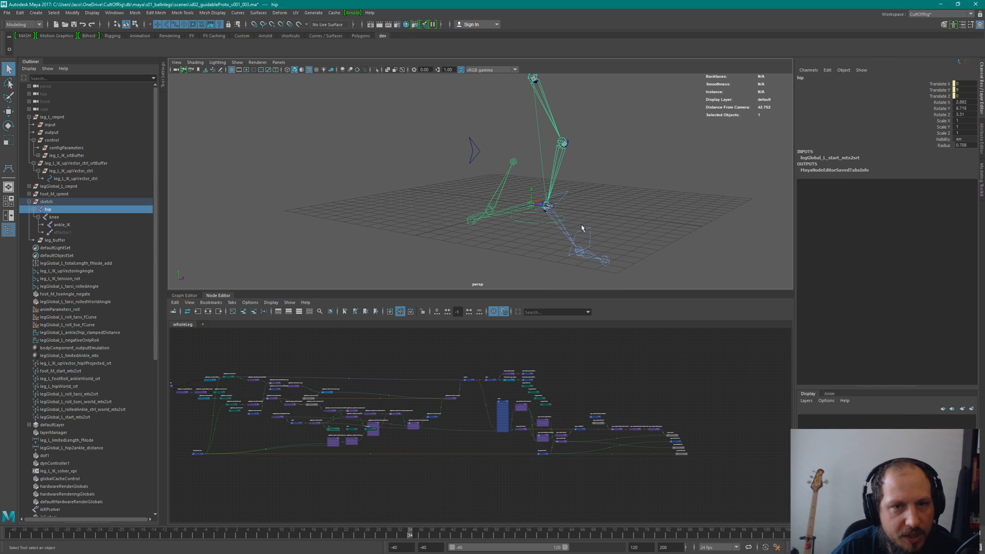
left_click(51, 118)
left_click(55, 186, "ctrl")
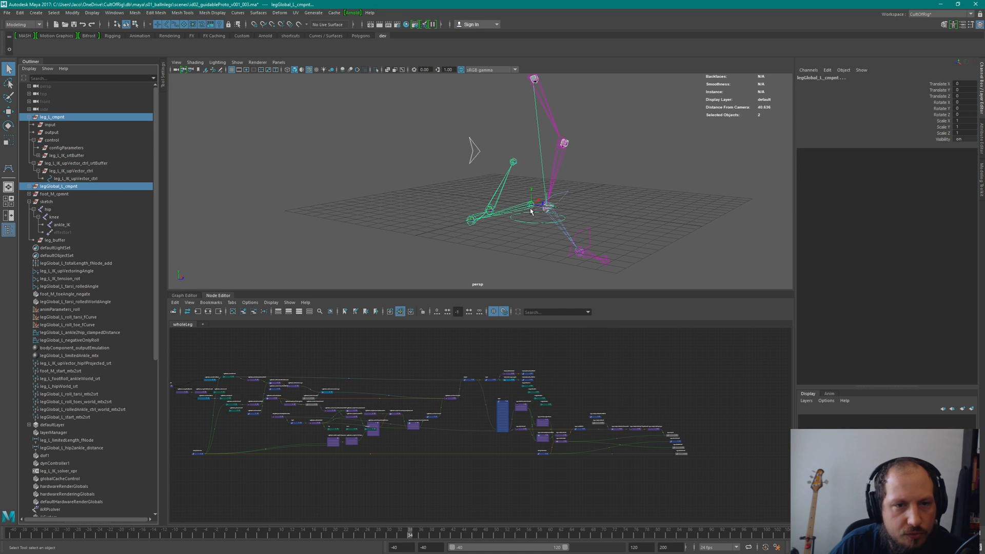
Select the green foot roll joint chain in the viewport and reveal its root joint in the Outliner.
left_click_drag(483, 190, 508, 213)
left_click_drag(505, 222, 478, 211, "alt")
right_click_drag(478, 211, 530, 245, "alt")
left_click_drag(441, 173, 499, 230)
key("f")
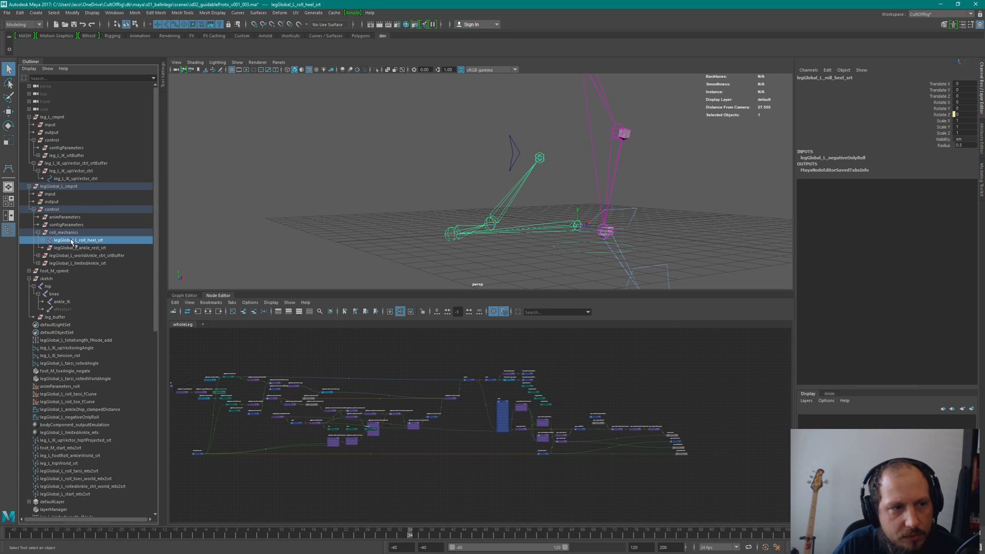
Select legGlobal_L_cmpnt, followed by its control group, to examine the global leg component.
left_click(67, 187)
left_click(52, 210)
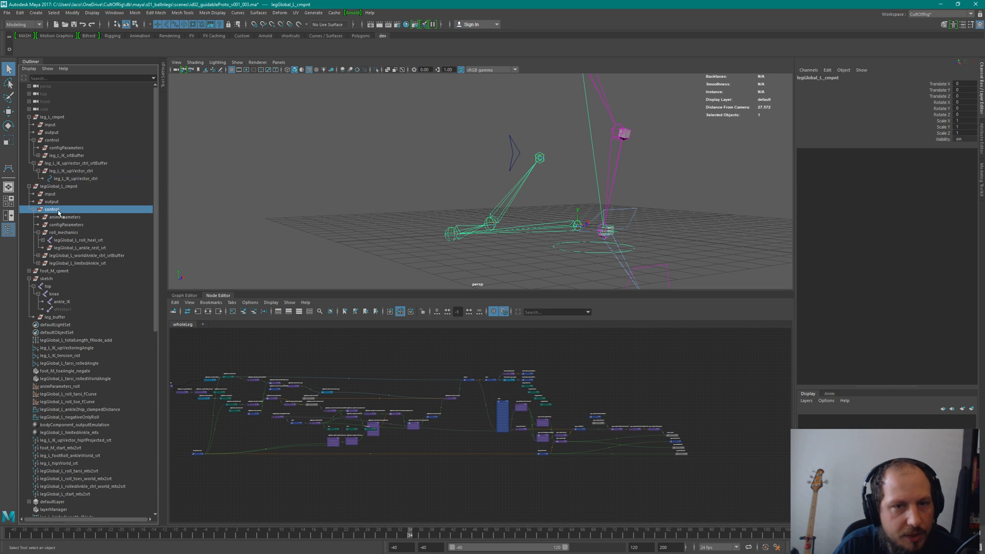
left_click_drag(607, 217, 538, 206, "alt")
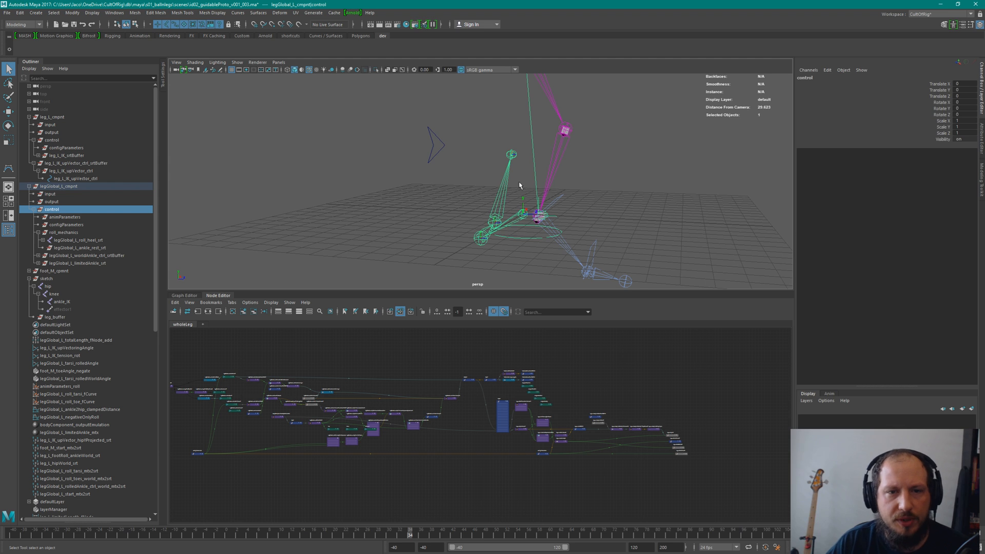
left_click_drag(501, 203, 468, 236, "alt")
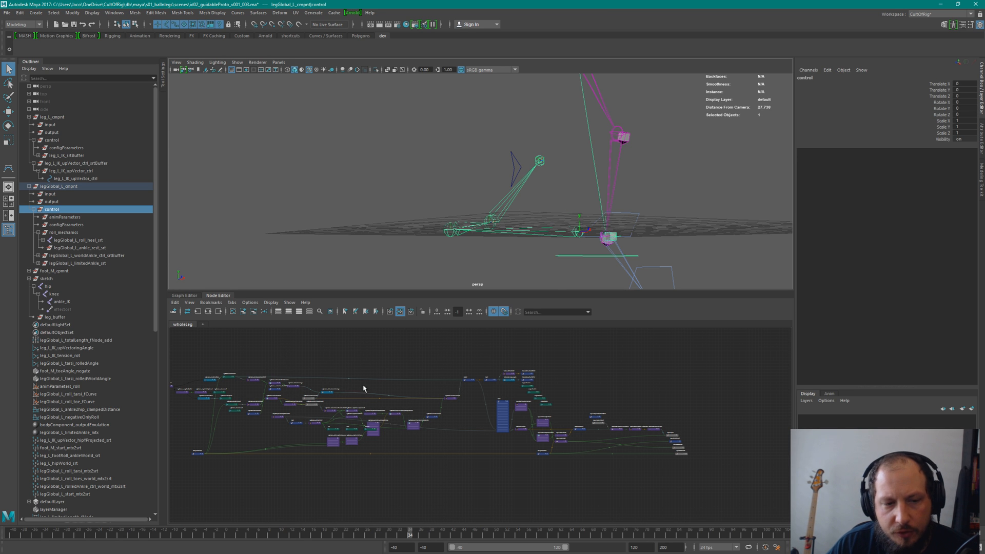
Move the ankle_IK node just below the knee node in the Node Editor, and select the hip and knee nodes.
scroll(428, 355, "up", 5)
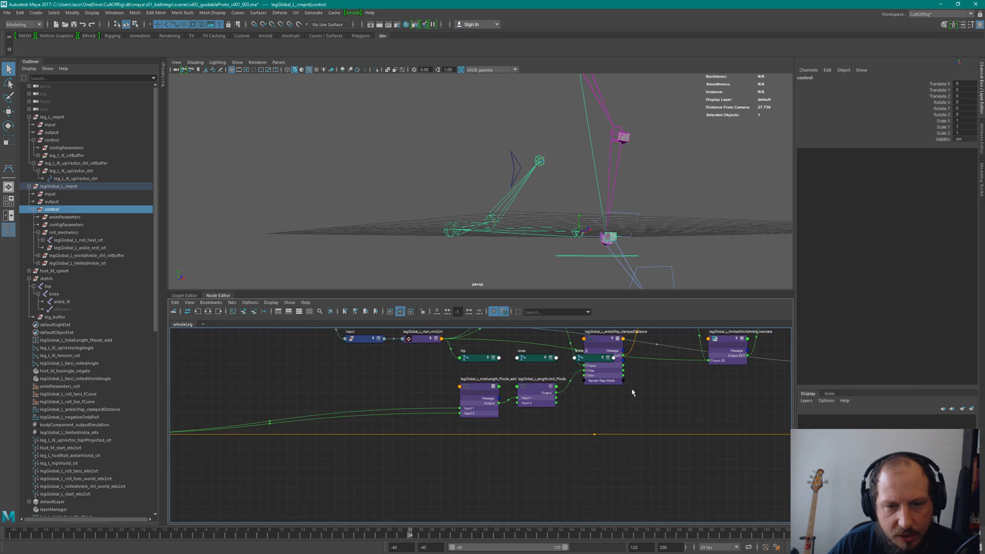
middle_click_drag(631, 389, 580, 470, "alt")
left_click_drag(531, 440, 486, 460)
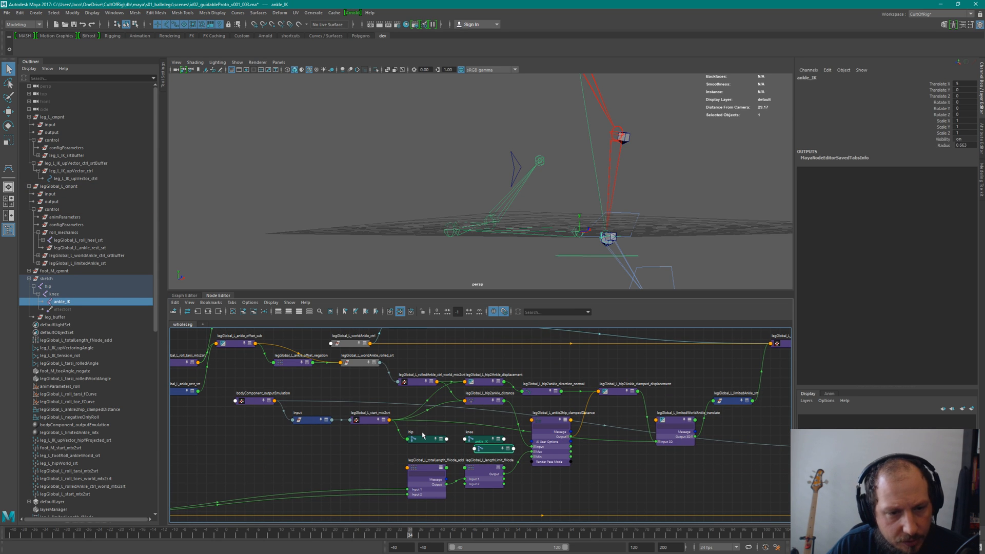
left_click_drag(423, 436, 487, 426)
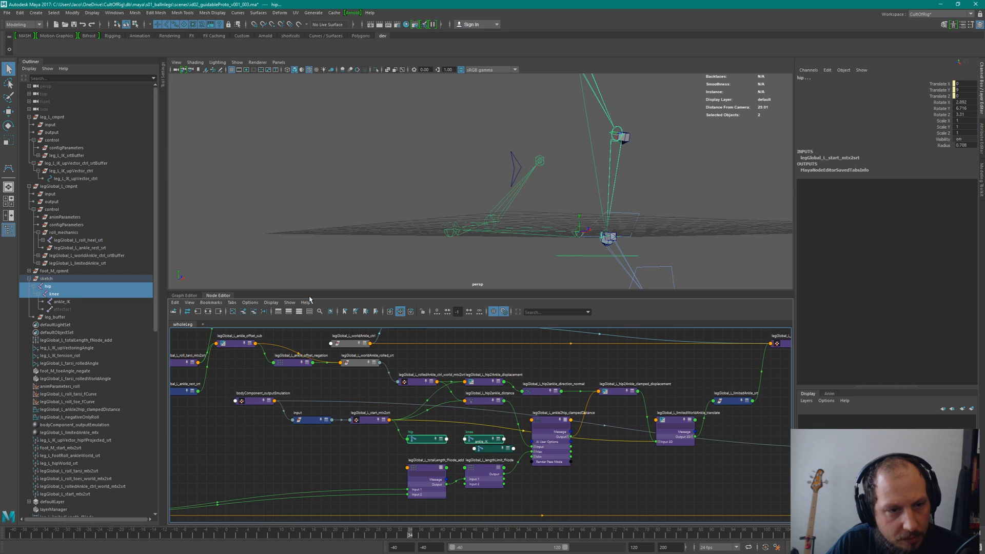
Turn off Add to Graph on Create in the Node Editor and set its shape display to No Shapes.
left_click(270, 303)
mouse_move(250, 303)
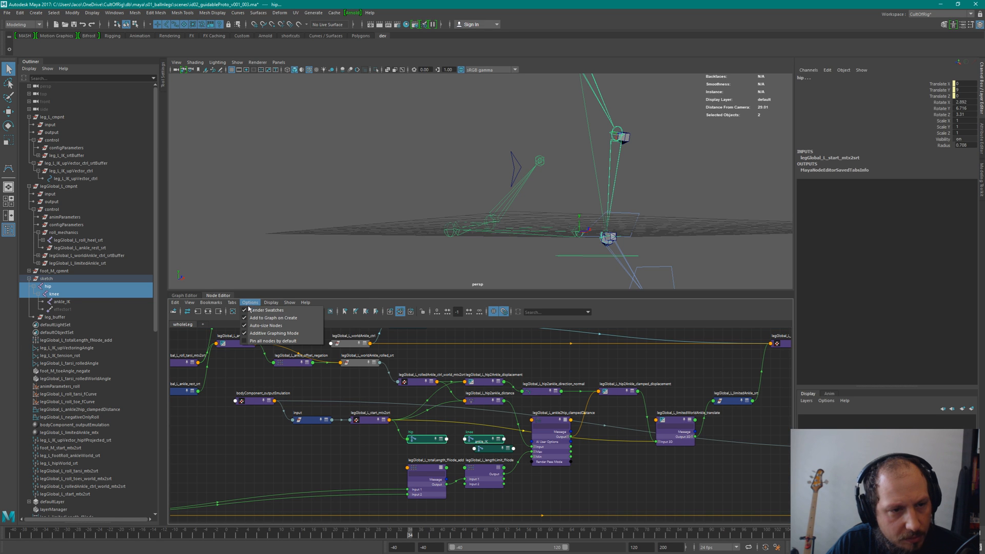
left_click(251, 317)
left_click(251, 303)
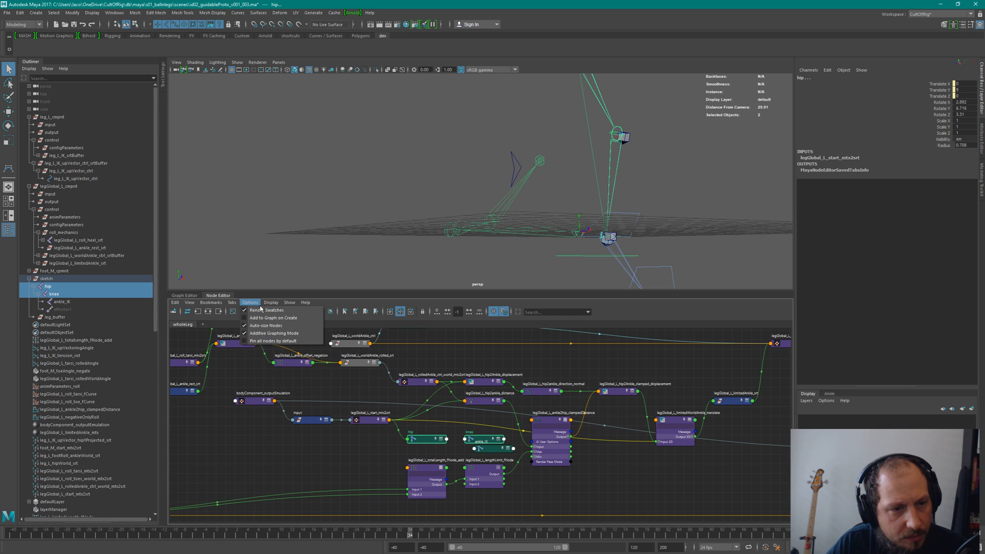
mouse_move(268, 303)
mouse_move(266, 303)
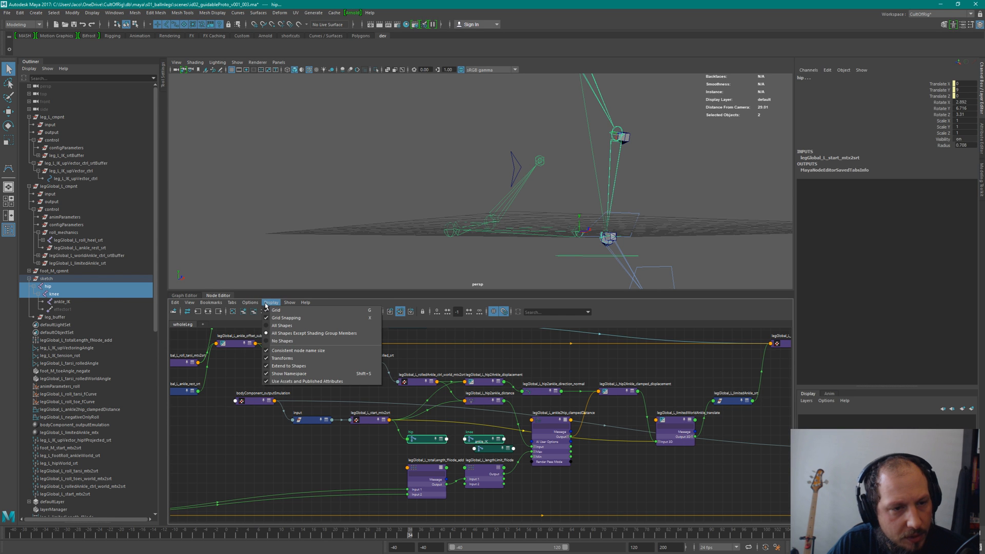
left_click(266, 340)
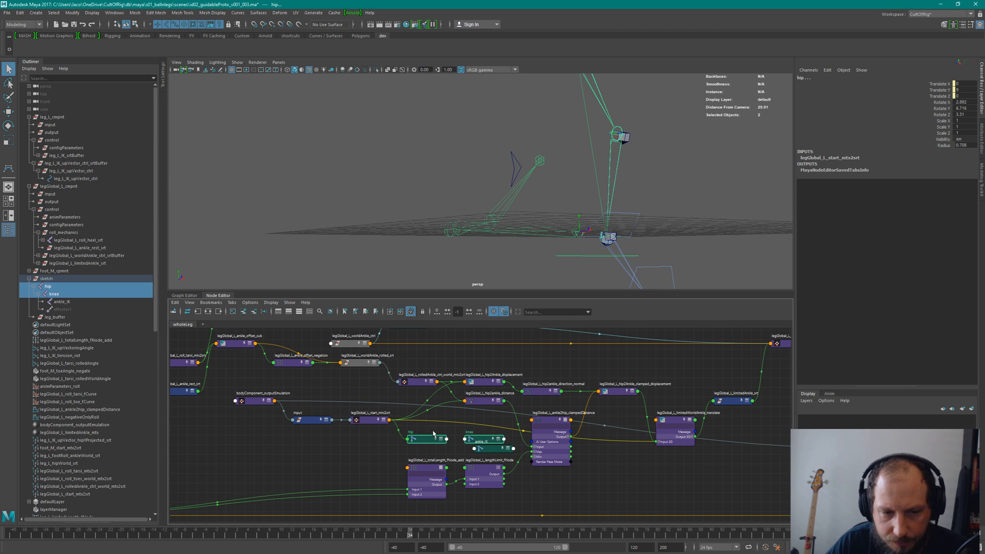
Select the sketch hierarchy through leg_buffer, including hip, knee and ankle_IK, remove its nodes from the wholeLeg graph, and clear the selection.
left_click(488, 449, "shift")
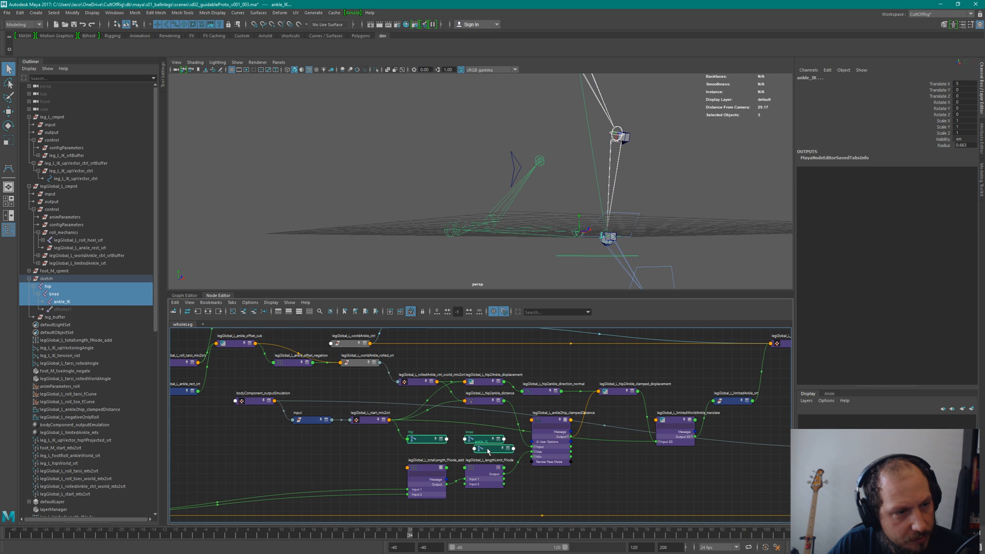
left_click_drag(56, 278, 71, 318)
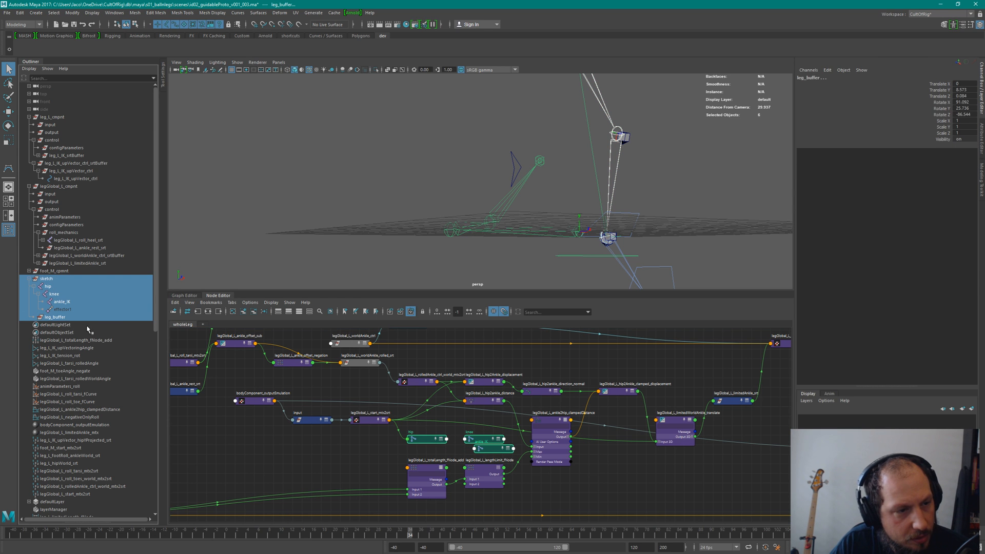
scroll(451, 418, "down", 5)
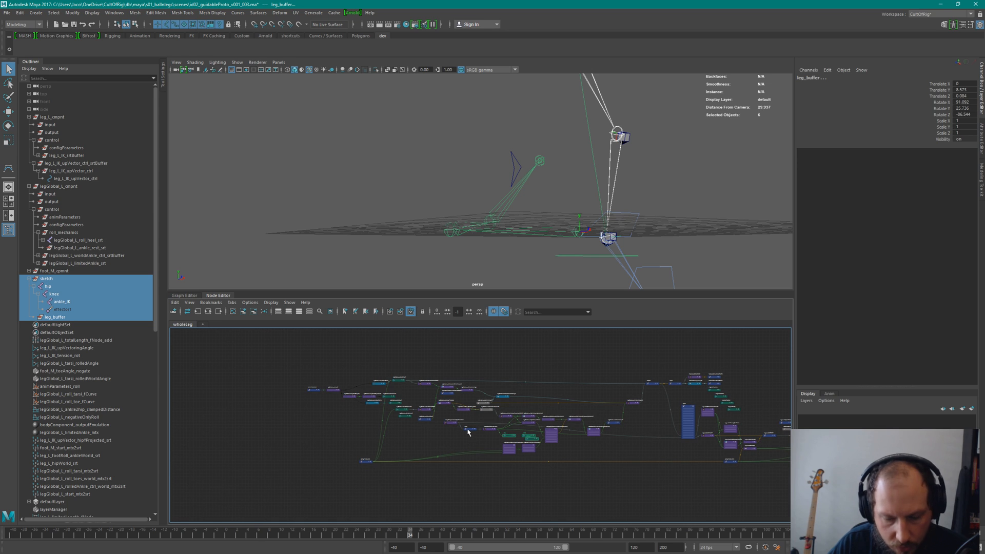
left_click(661, 179)
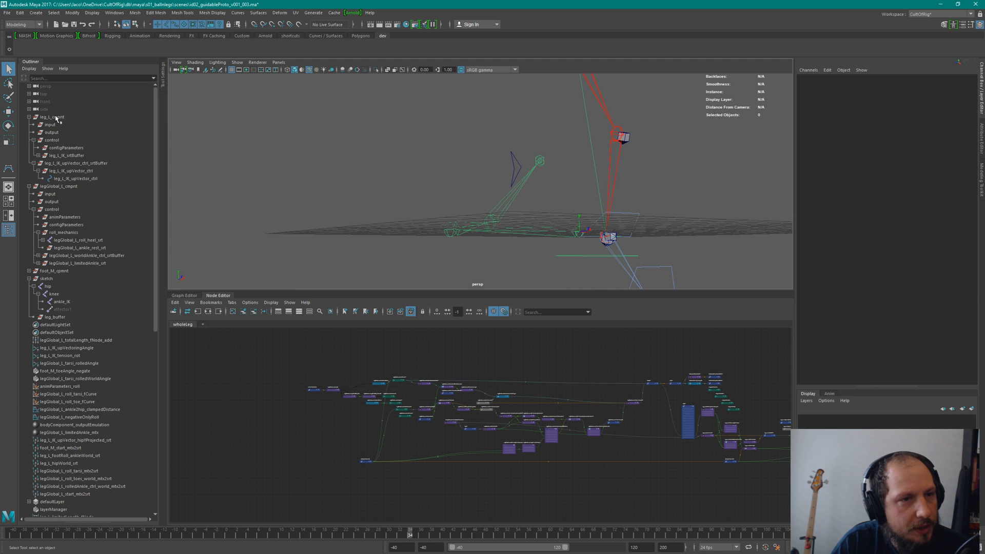
Examine the leg joints in the viewport, selecting the roll tarsi joint and the roll heel joint of the global leg component.
mouse_move(602, 167)
left_mouse_down("alt")
mouse_move(594, 195)
mouse_move(598, 158)
left_mouse_up("alt")
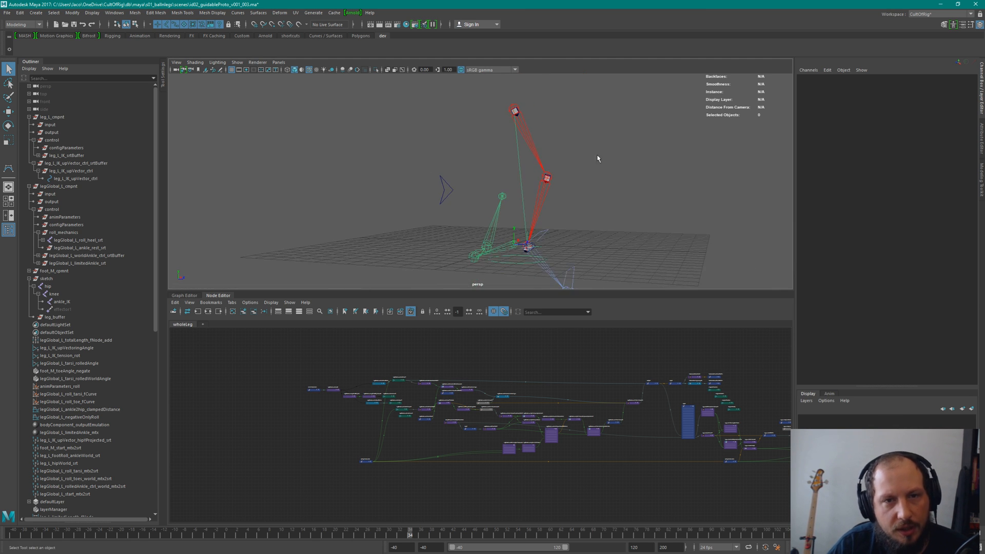
left_click_drag(511, 229, 502, 239, "alt")
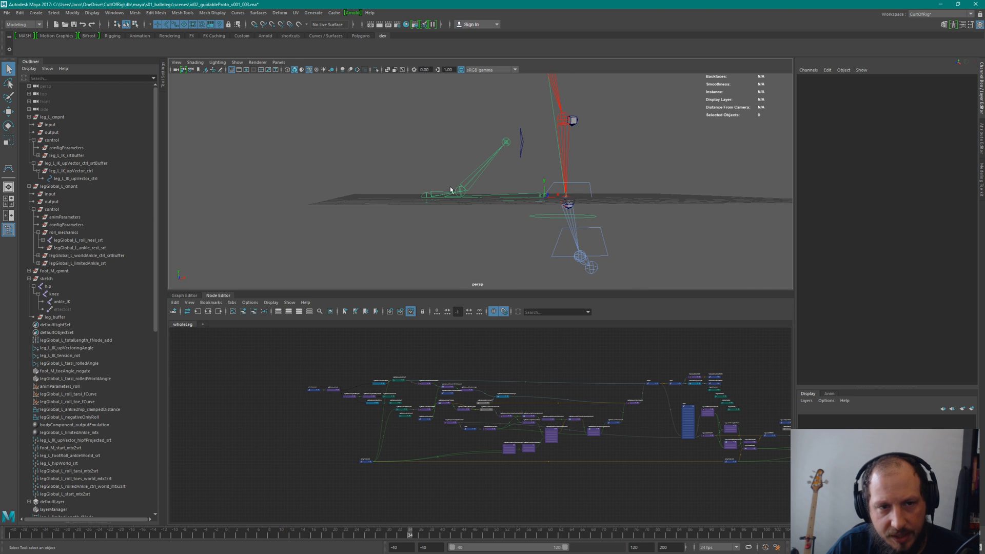
left_click(505, 195)
left_click(506, 143)
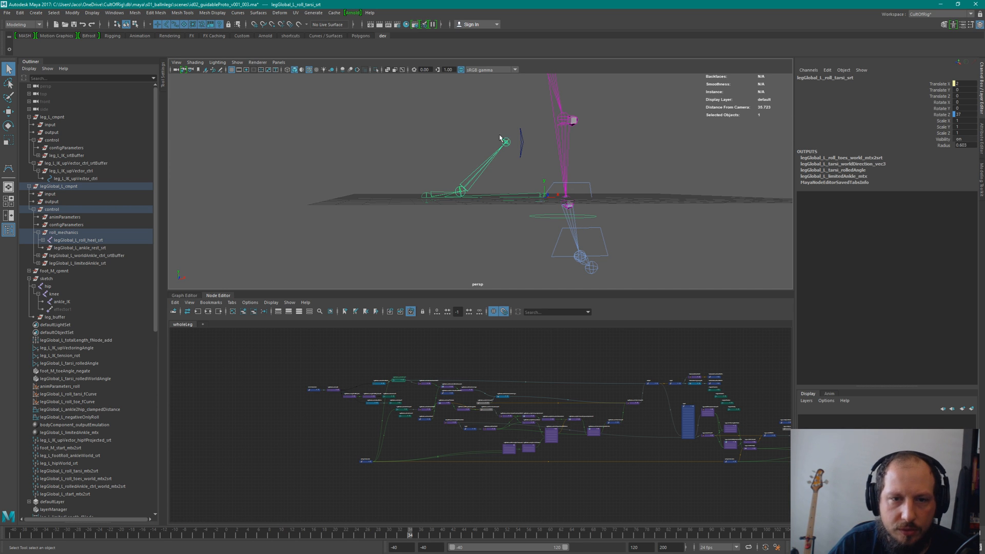
left_click_drag(474, 201, 562, 234, "alt")
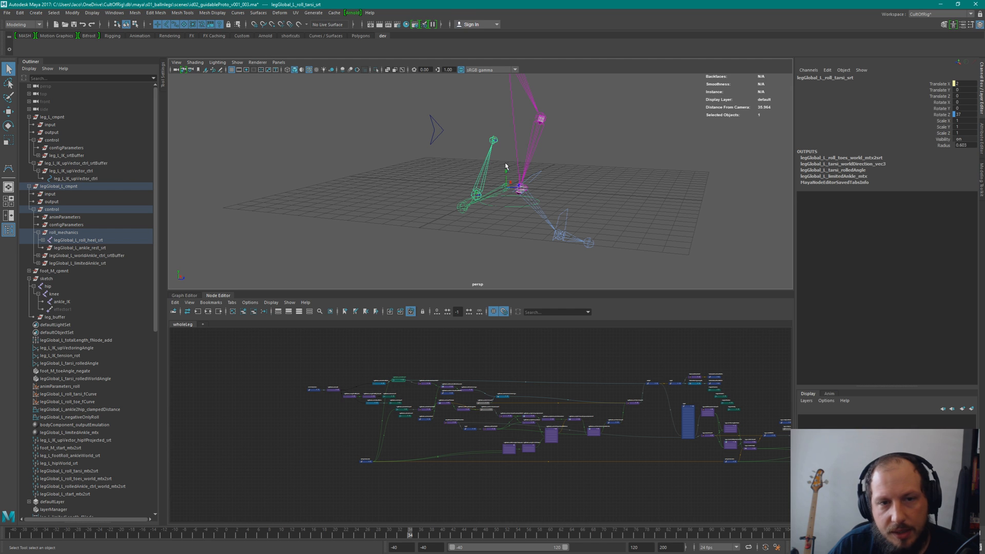
left_click_drag(522, 212, 457, 205, "alt")
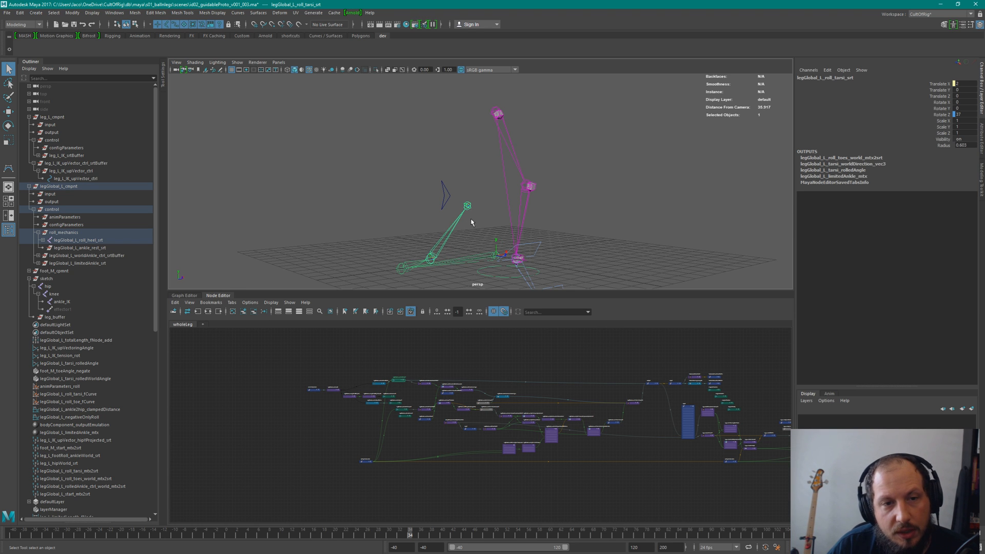
left_click(415, 255)
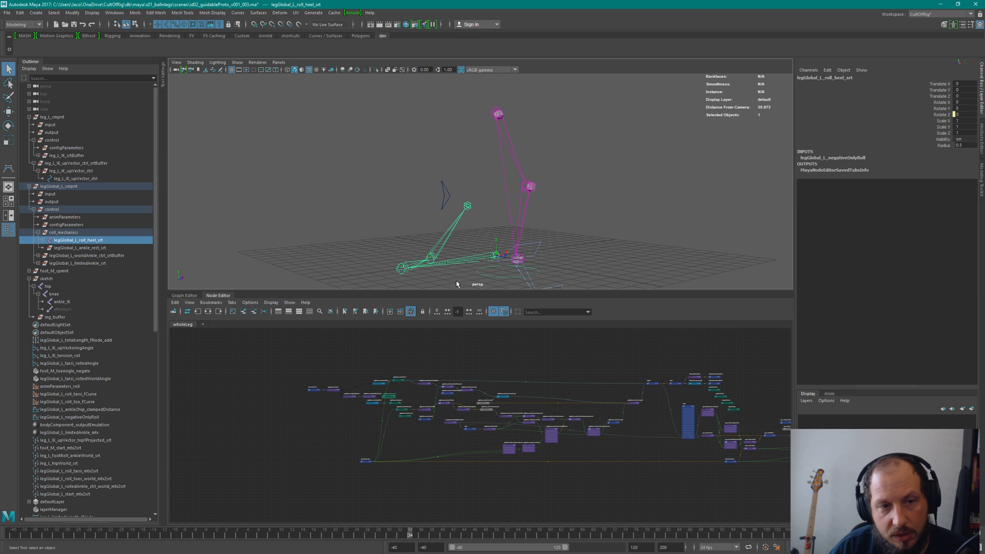
left_click_drag(503, 226, 499, 167, "alt")
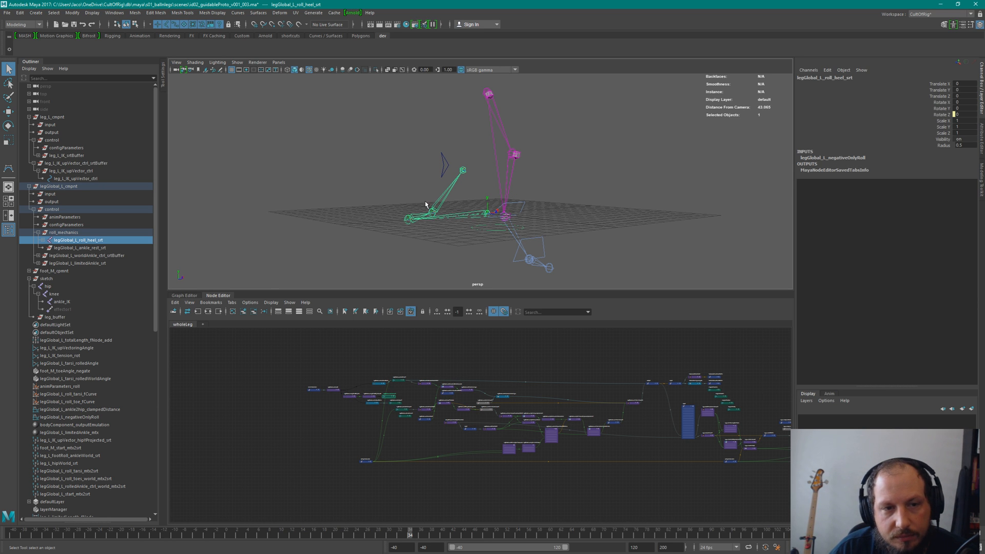
Switch to Mischief and, in green, draw a rightward arrow above the guide box and label it "Leg global".
key("alt+Tab")
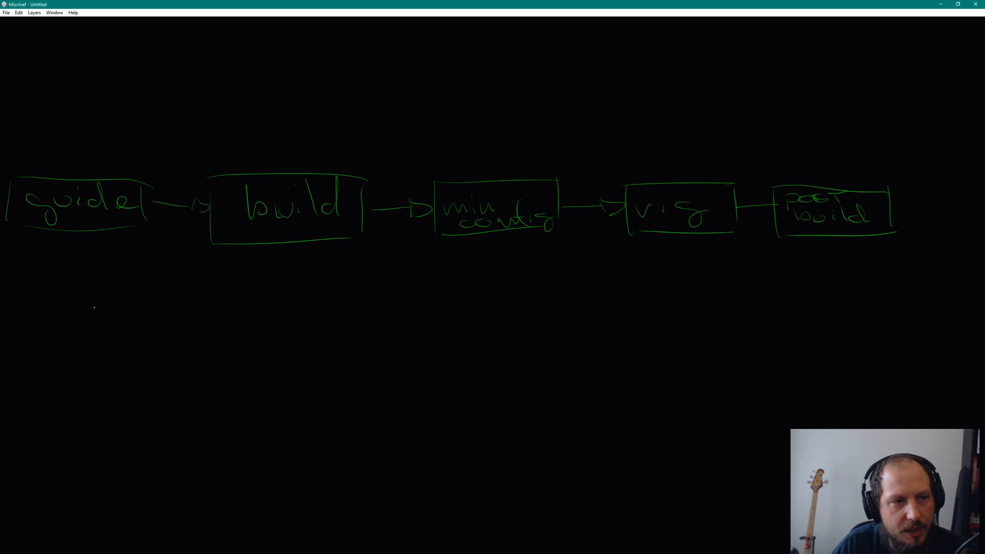
middle_click_drag(203, 281, 291, 288)
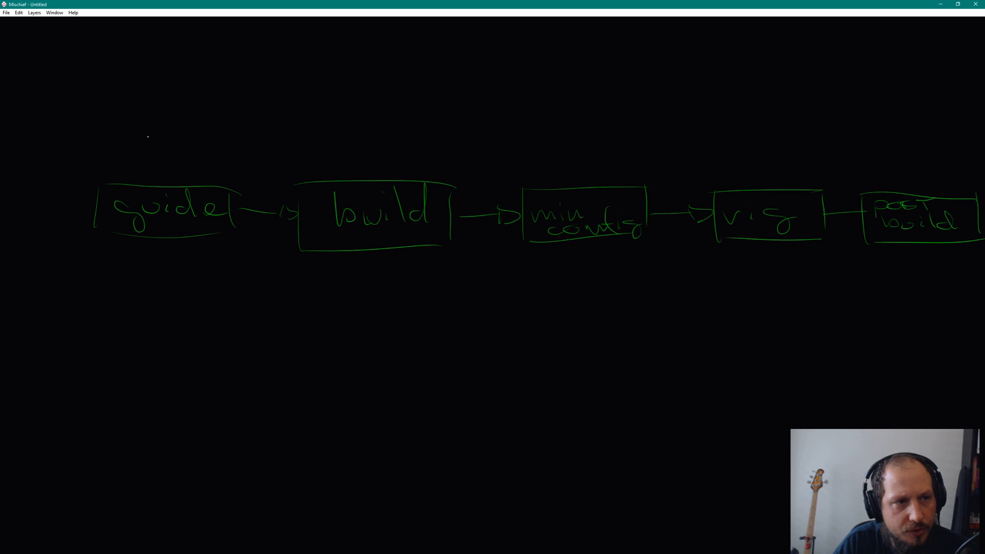
key("Tab")
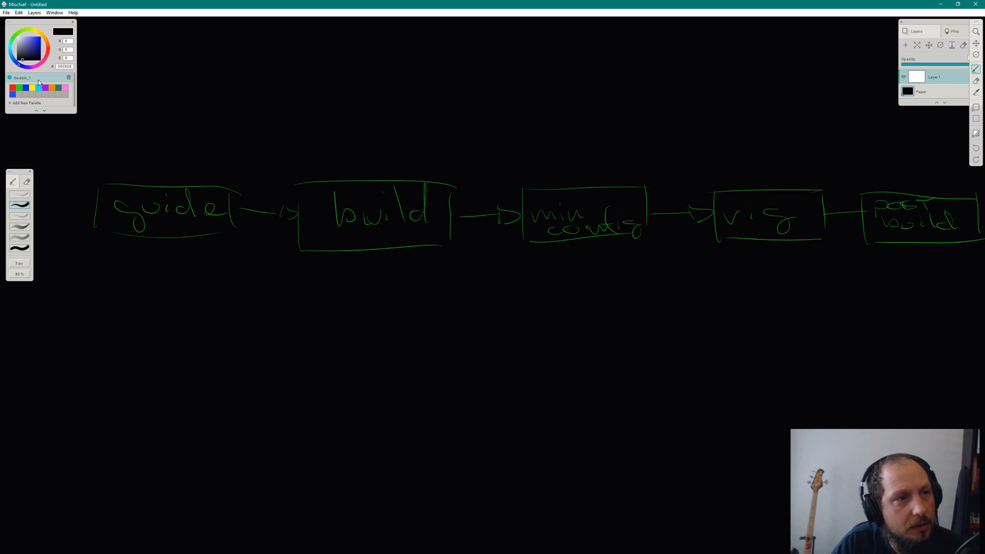
left_click(19, 88)
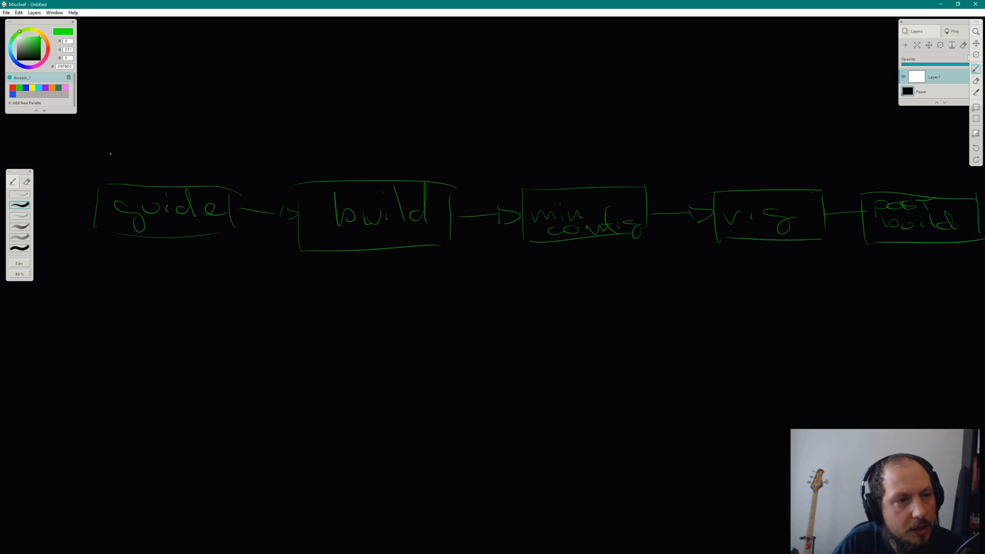
left_click_drag(84, 150, 194, 156)
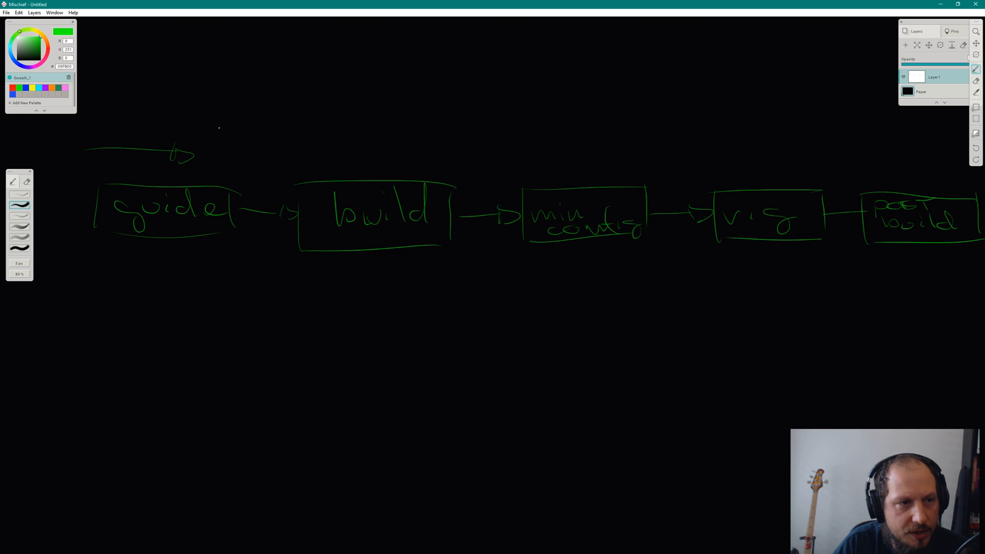
mouse_move(155, 101)
left_mouse_down()
mouse_move(145, 137)
mouse_move(162, 129)
left_mouse_up()
key("ctrl+z")
mouse_move(167, 123)
left_mouse_down()
mouse_move(208, 135)
mouse_move(197, 139)
mouse_move(273, 136)
left_mouse_up()
mouse_move(272, 102)
left_mouse_down()
mouse_move(306, 128)
mouse_move(362, 133)
left_mouse_up()
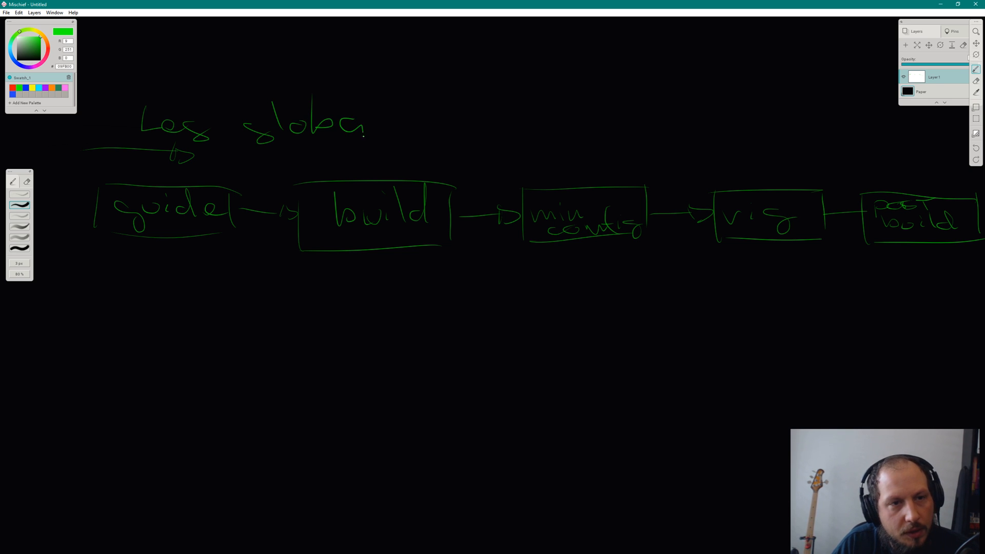
left_click_drag(374, 95, 378, 137)
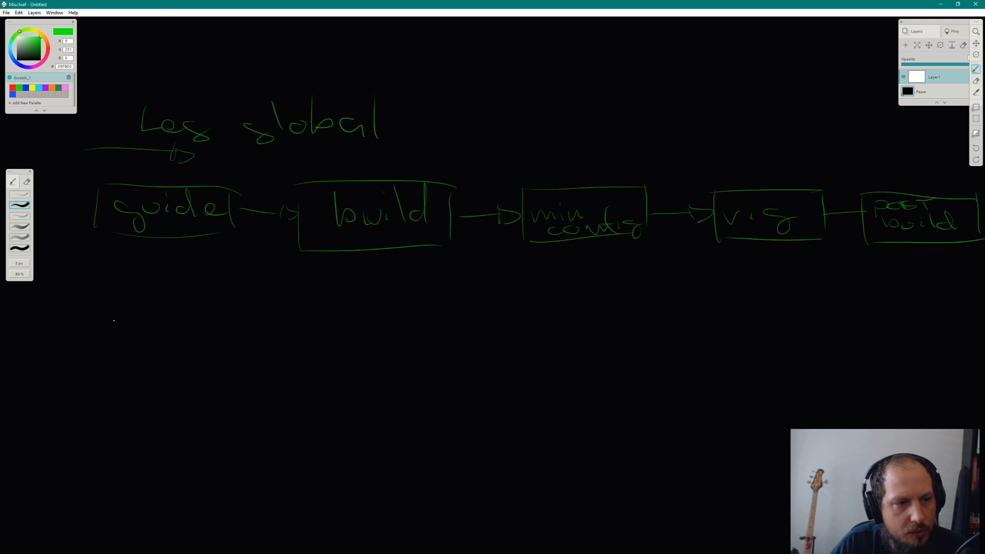
Draw a second rightward arrow below the guide box and label it "Leg IK".
mouse_move(73, 347)
left_mouse_down()
mouse_move(169, 348)
mouse_move(160, 355)
mouse_move(187, 347)
left_mouse_up()
left_click_drag(131, 280, 166, 320)
left_click_drag(171, 306, 196, 323)
left_click_drag(126, 318, 146, 315)
mouse_move(245, 295)
left_mouse_down()
mouse_move(244, 321)
mouse_move(259, 321)
left_mouse_up()
mouse_move(273, 295)
left_mouse_down()
mouse_move(261, 310)
mouse_move(287, 313)
left_mouse_up()
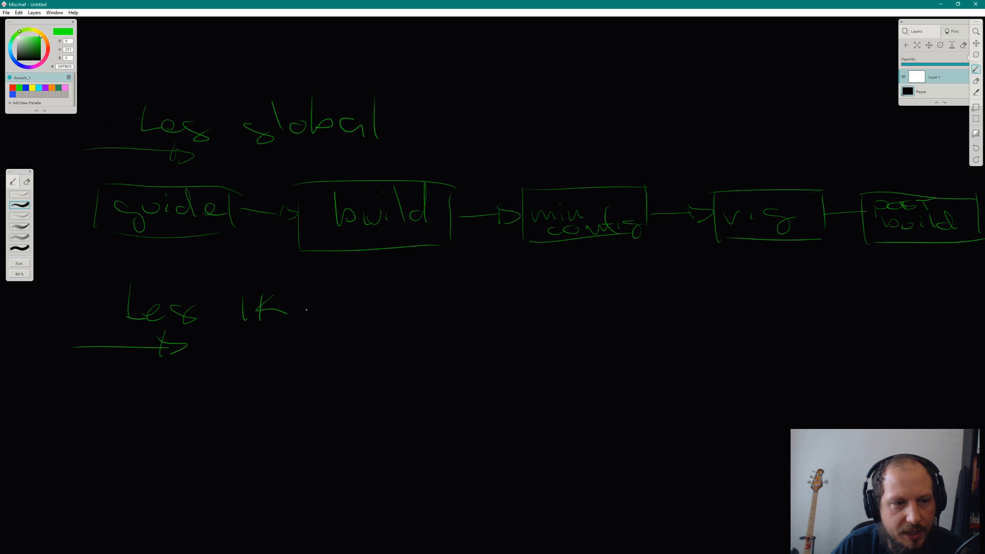
Draw a large closing curly bracket after the post build box and write "connect" beside it.
key("space")
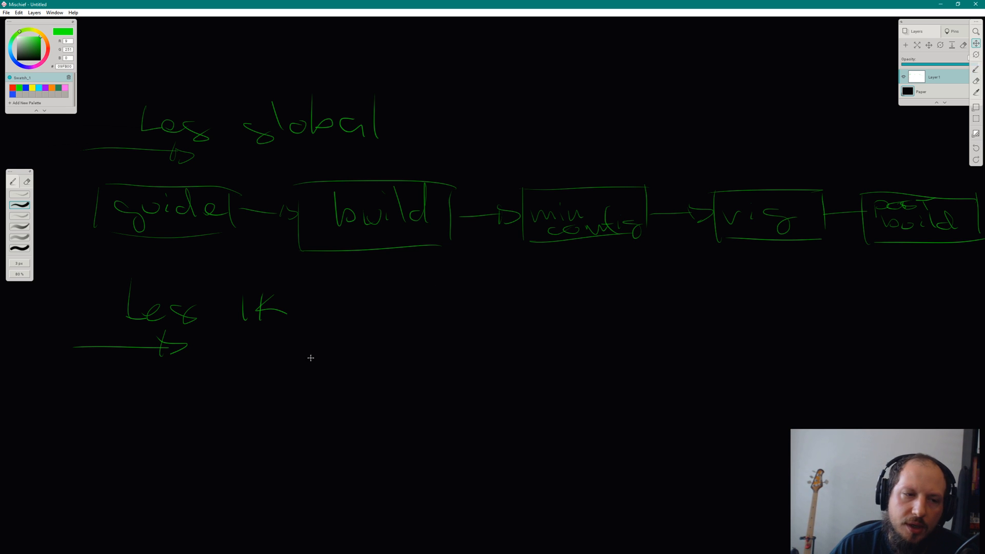
left_click_drag(320, 368, 404, 319)
key("space")
left_click_drag(704, 290, 318, 328)
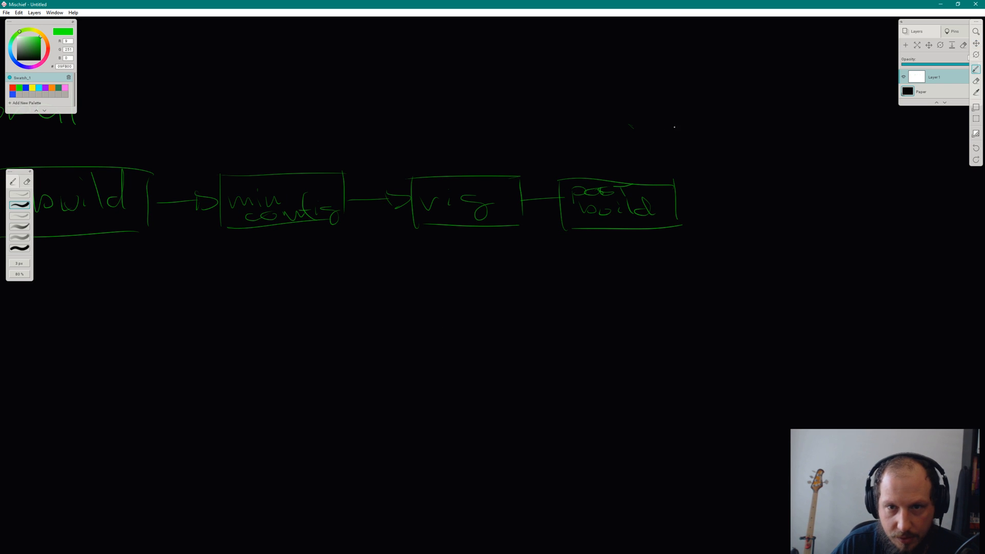
mouse_move(675, 127)
left_mouse_down()
mouse_move(724, 218)
mouse_move(664, 303)
left_mouse_up()
key("space")
mouse_move(765, 210)
left_mouse_down()
mouse_move(597, 229)
mouse_move(615, 239)
mouse_move(743, 241)
left_mouse_up()
mouse_move(743, 197)
left_mouse_down()
mouse_move(747, 245)
mouse_move(764, 205)
left_mouse_up()
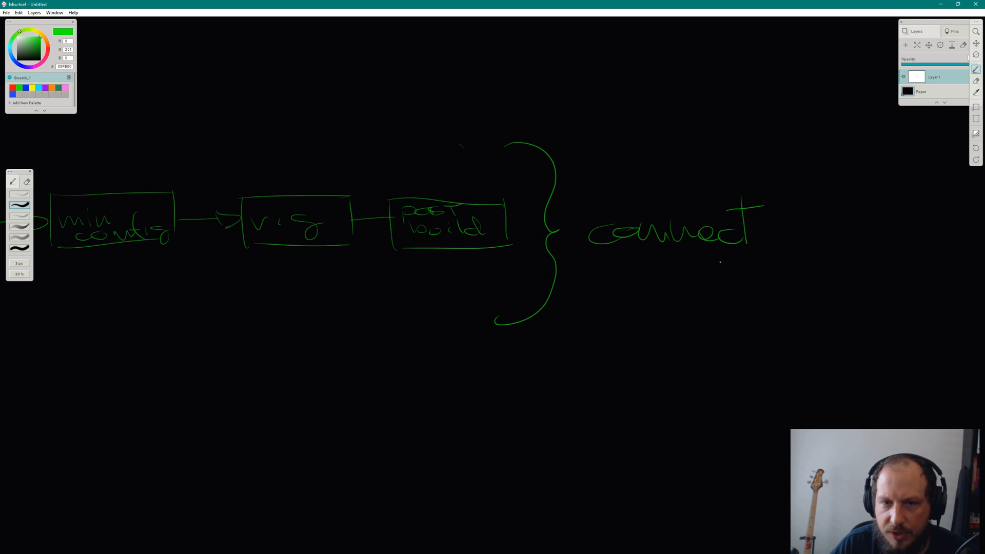
Draw an arrow leading rightward from "connect" and write "post" at its end.
key("space")
left_click_drag(635, 281, 462, 294)
left_click_drag(612, 248, 691, 249)
left_click_drag(683, 237, 689, 262)
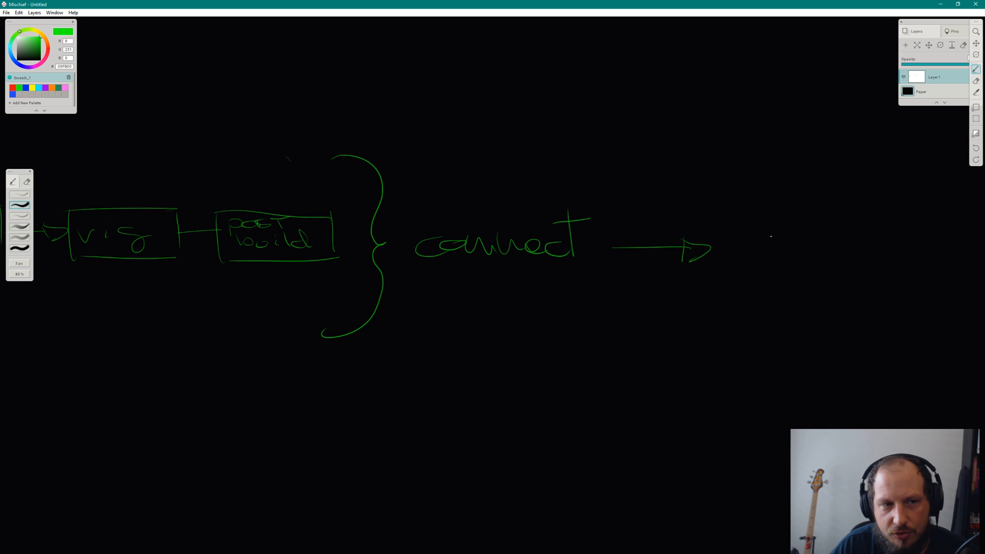
mouse_move(764, 262)
left_mouse_down()
mouse_move(792, 233)
mouse_move(836, 247)
left_mouse_up()
left_click_drag(832, 201, 841, 251)
left_click_drag(821, 227, 844, 219)
Frame the words "connect" and "post" with hand-drawn boxes.
left_click_drag(405, 218, 405, 267)
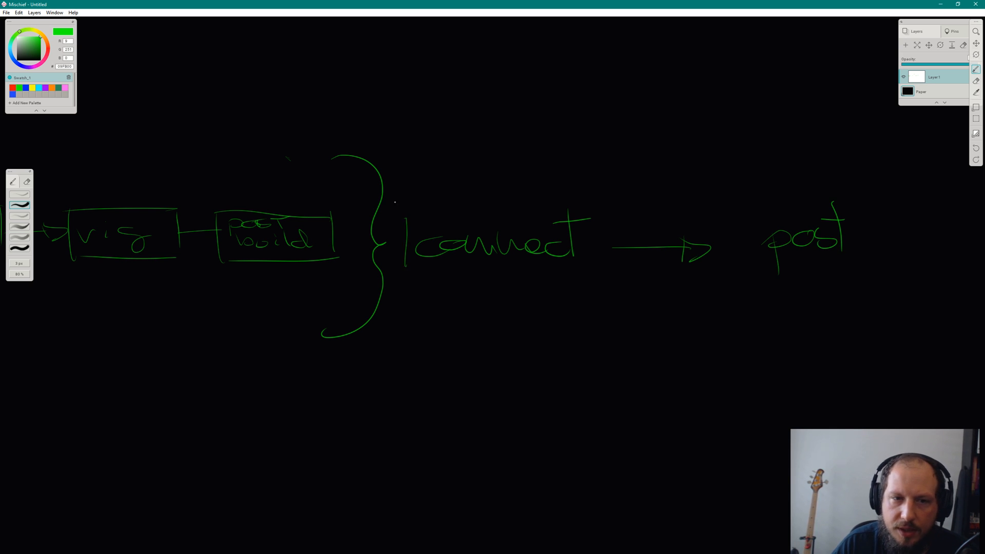
mouse_move(395, 197)
left_mouse_down()
mouse_move(576, 203)
mouse_move(593, 274)
left_mouse_up()
left_click_drag(402, 277, 583, 275)
left_click_drag(752, 199, 757, 279)
mouse_move(746, 204)
left_mouse_down()
mouse_move(876, 214)
mouse_move(875, 261)
left_mouse_up()
left_click_drag(742, 282, 861, 275)
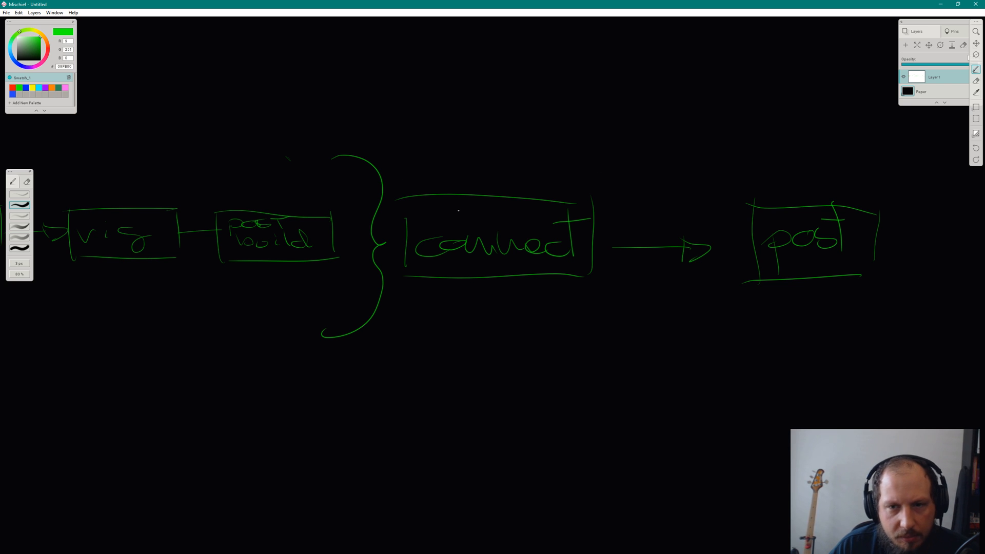
Review the whole workflow diagram, from the guide box with its leg branches through to connect and post.
left_click_drag(346, 272, 604, 262)
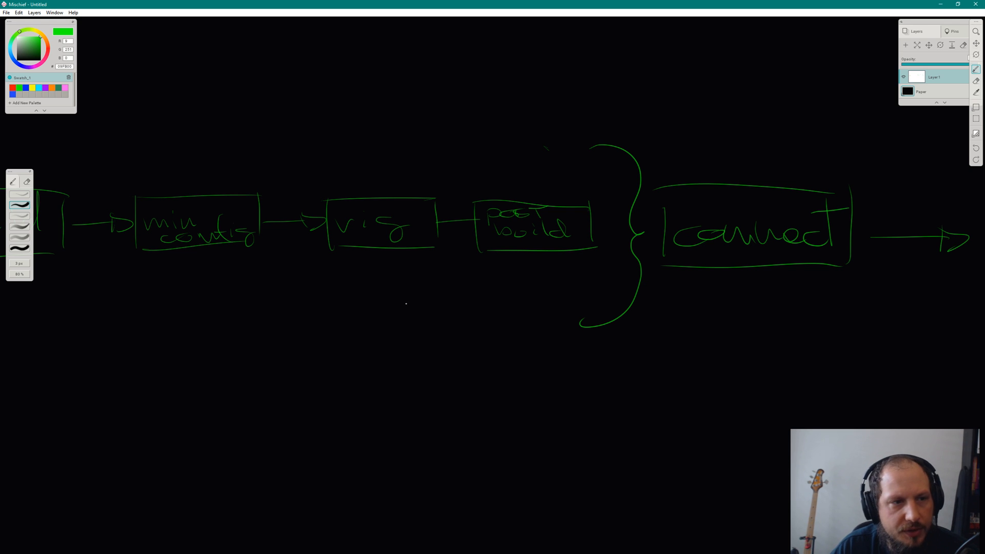
left_click_drag(405, 303, 533, 297)
left_click_drag(635, 330, 352, 335)
left_click_drag(739, 345, 556, 345)
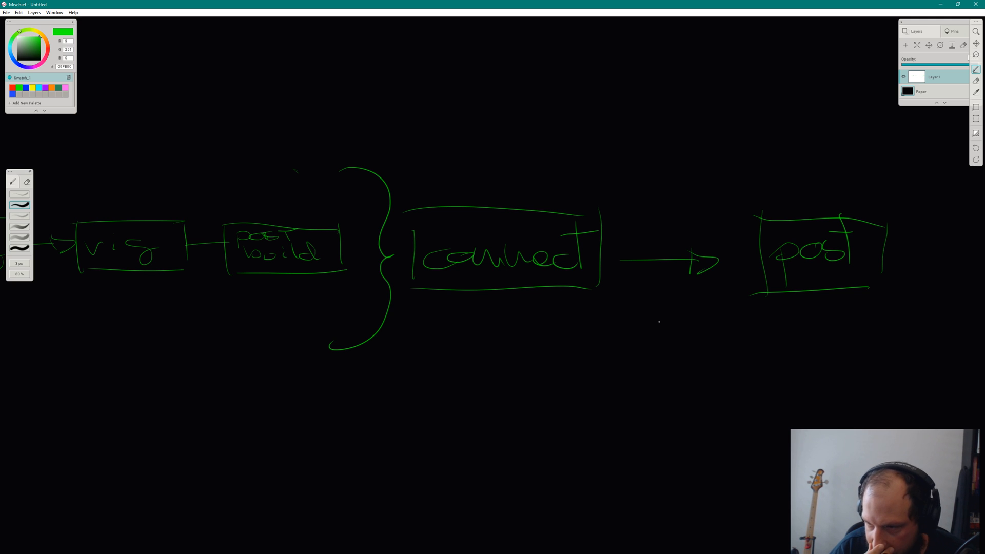
mouse_move(273, 314)
middle_mouse_down()
mouse_move(347, 301)
mouse_move(414, 317)
middle_mouse_up()
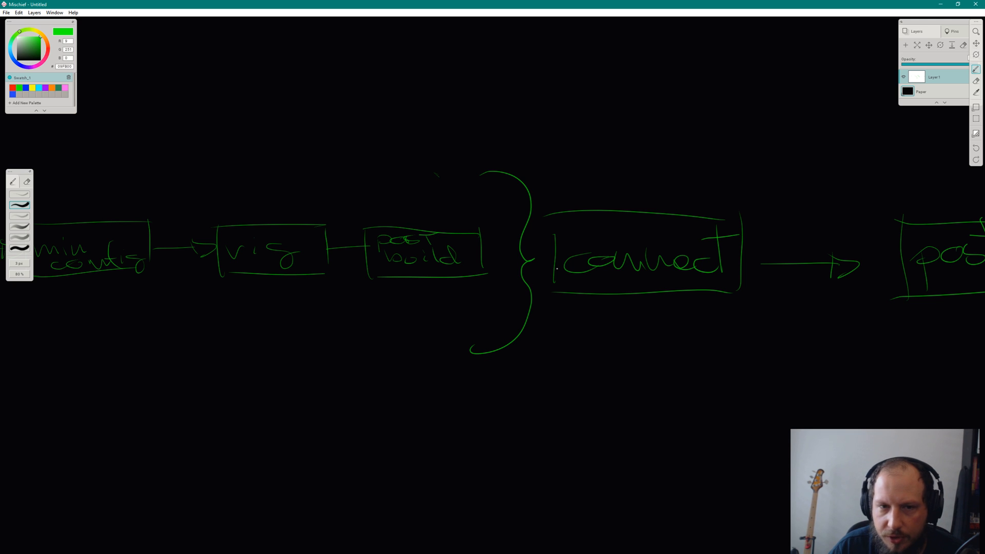
key("space")
left_click_drag(191, 294, 536, 301)
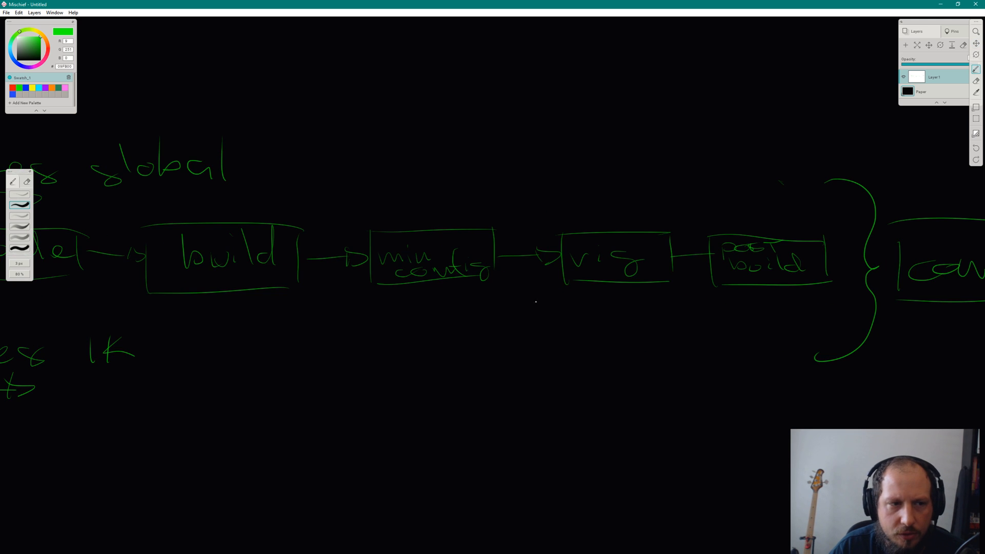
key("space")
left_click_drag(216, 262, 363, 262)
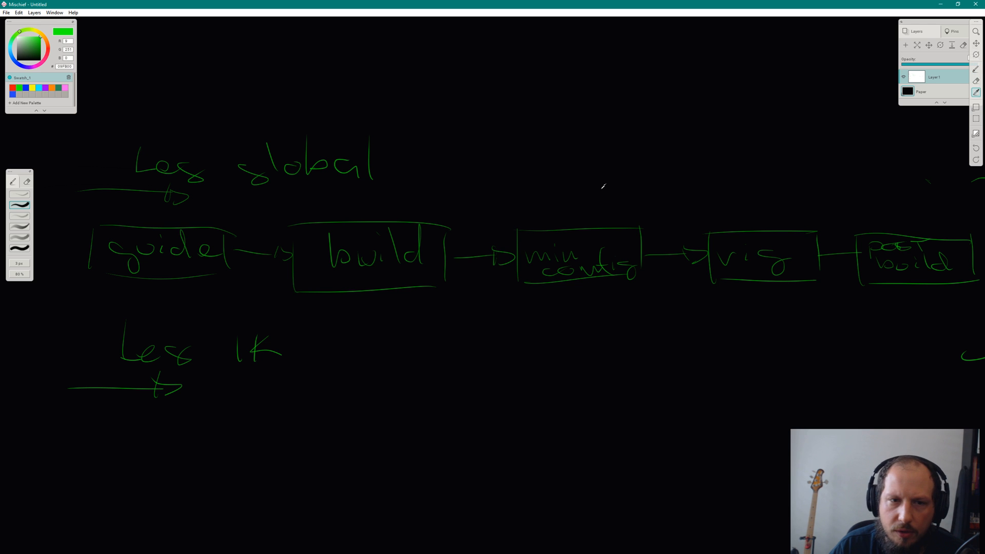
Switch to Maya, clear the selection and review the wholeLeg node graph against the workflow sketch.
key("super+Tab")
left_click(647, 159)
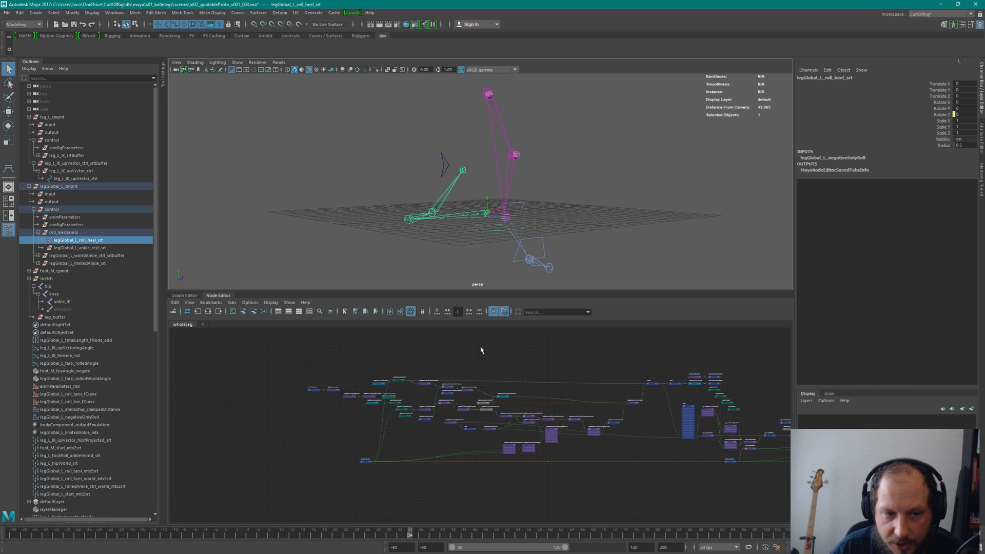
left_click(275, 426)
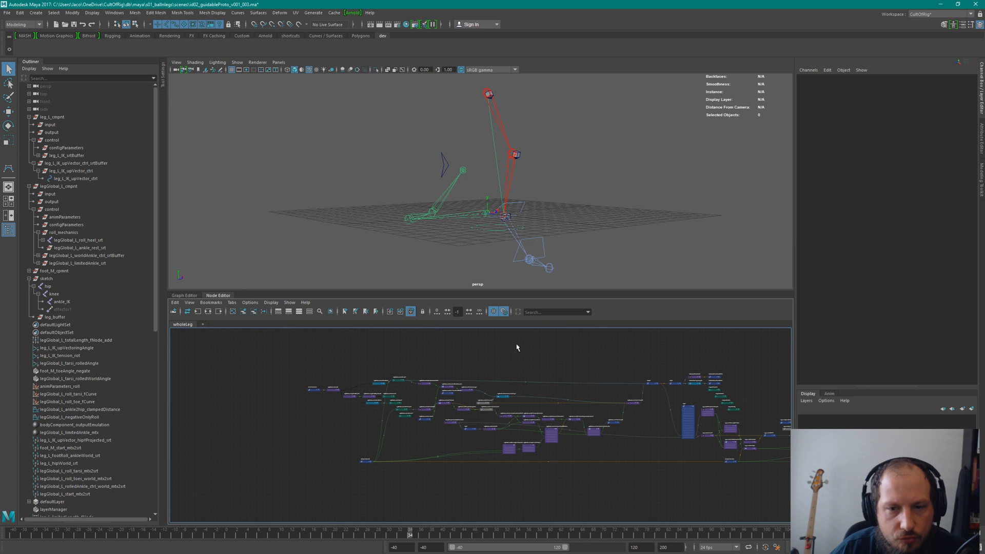
key("alt+Tab")
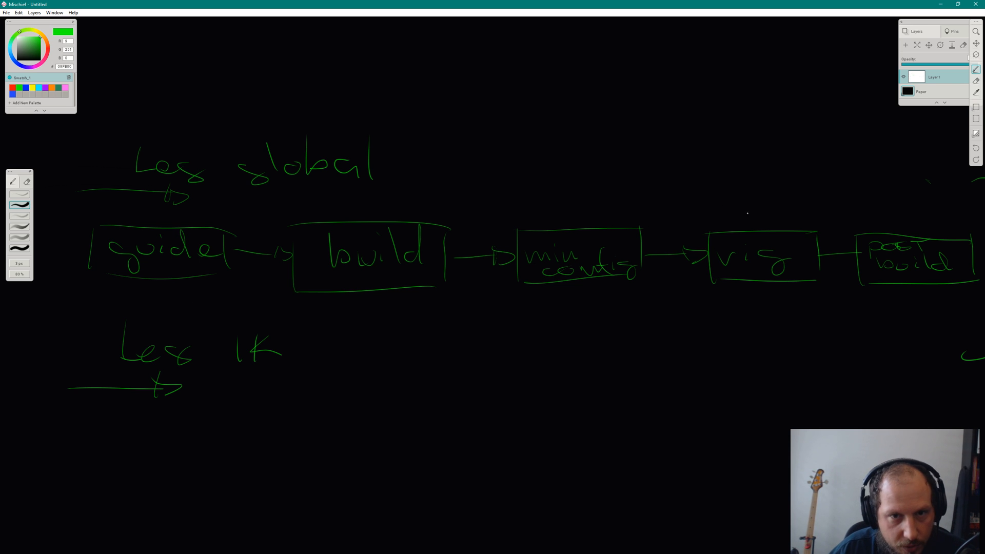
key("alt+Tab")
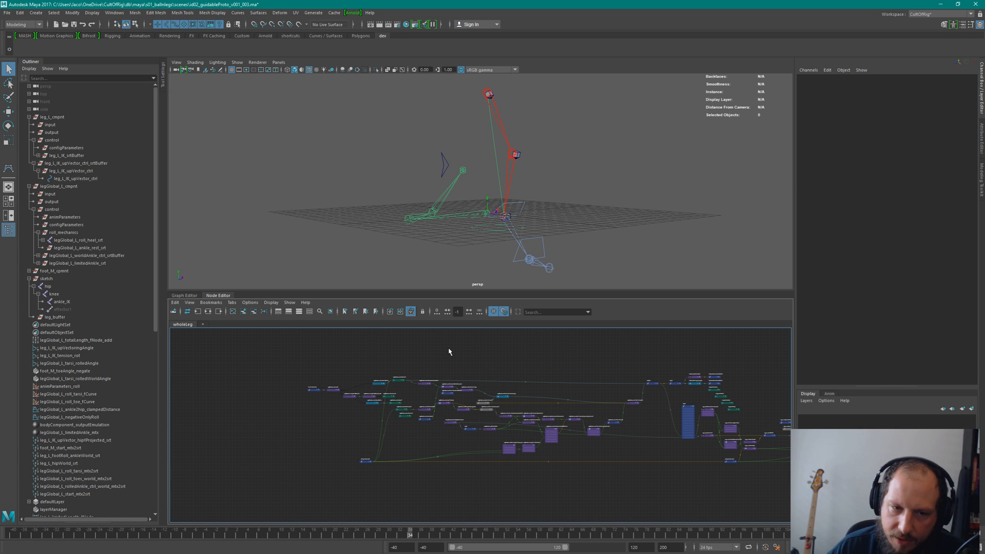
right_click_drag(451, 345, 451, 364)
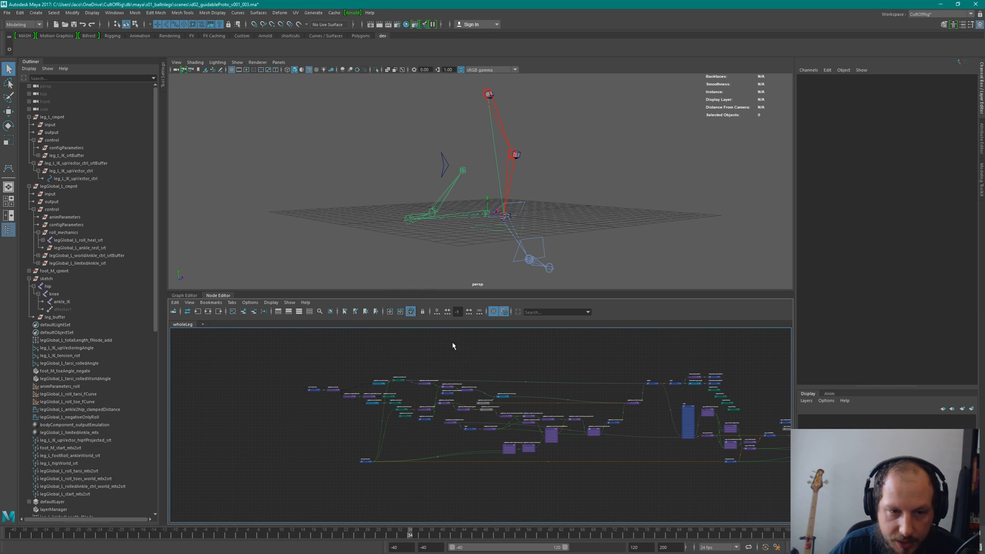
Examine the lower part of the wholeLeg graph and the leg rig, and select the leg global component through its foot joints.
key("space")
mouse_move(422, 354)
left_mouse_down()
mouse_move(451, 355)
mouse_move(425, 355)
left_mouse_up()
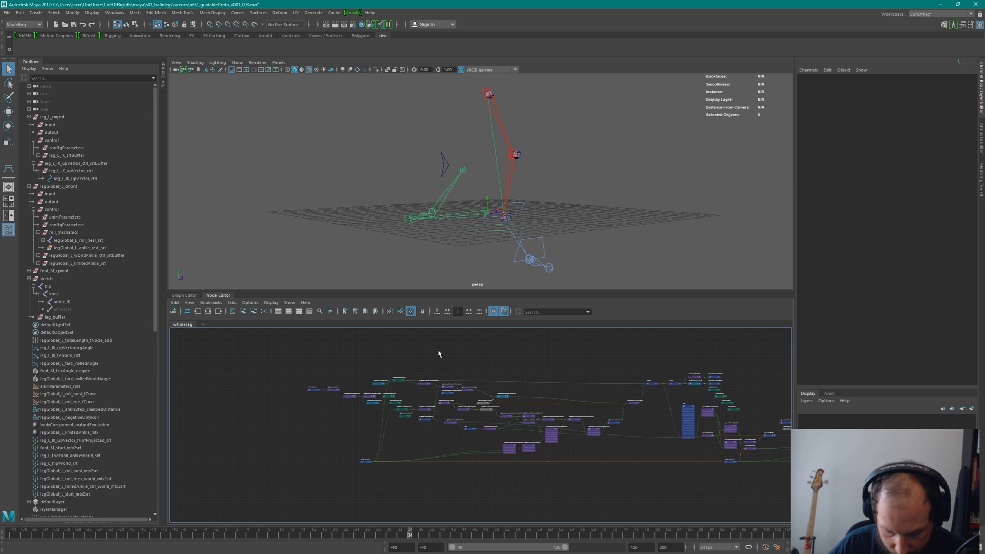
scroll(450, 358, "up", 4)
middle_click_drag(457, 357, 651, 344, "alt")
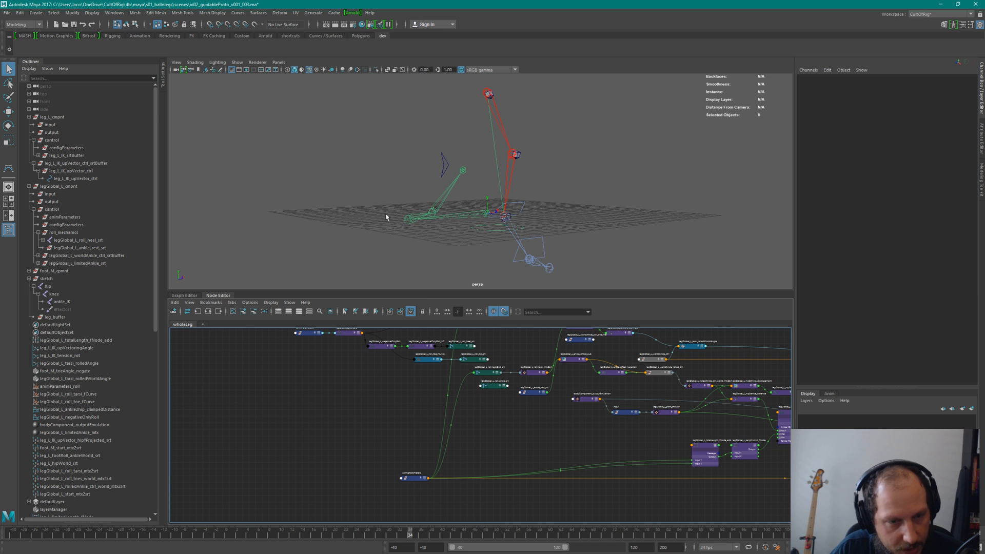
left_click_drag(429, 219, 477, 223, "alt")
right_click_drag(476, 224, 520, 233, "alt")
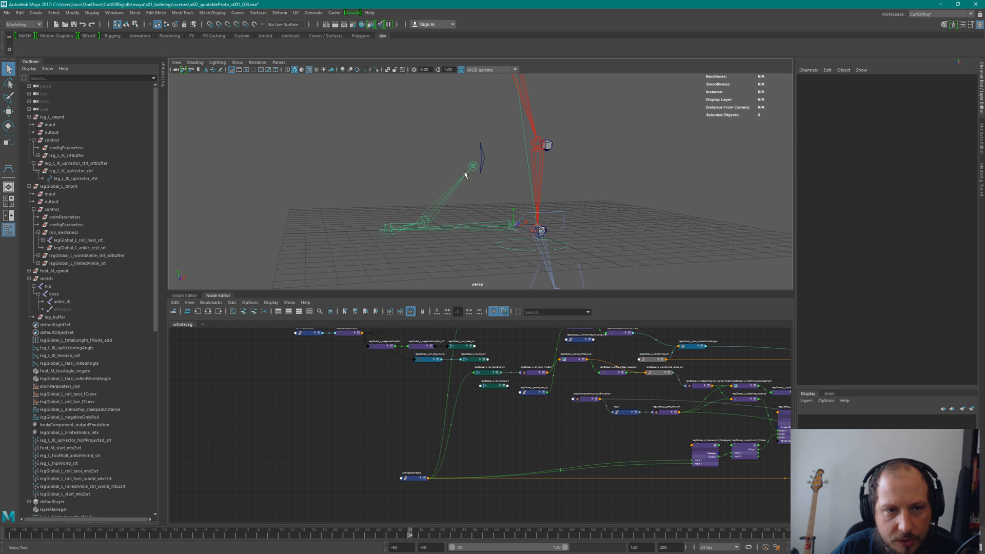
left_click(424, 225)
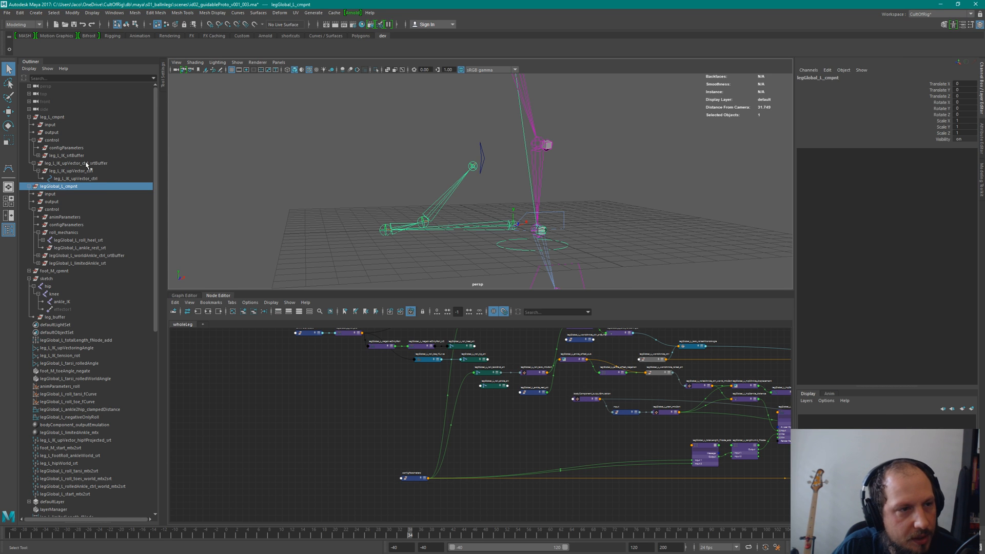
Select the leg global component's configParameters and expand its node in the graph to show the connected attributes.
left_click(66, 224)
right_click_drag(370, 423, 422, 424, "alt")
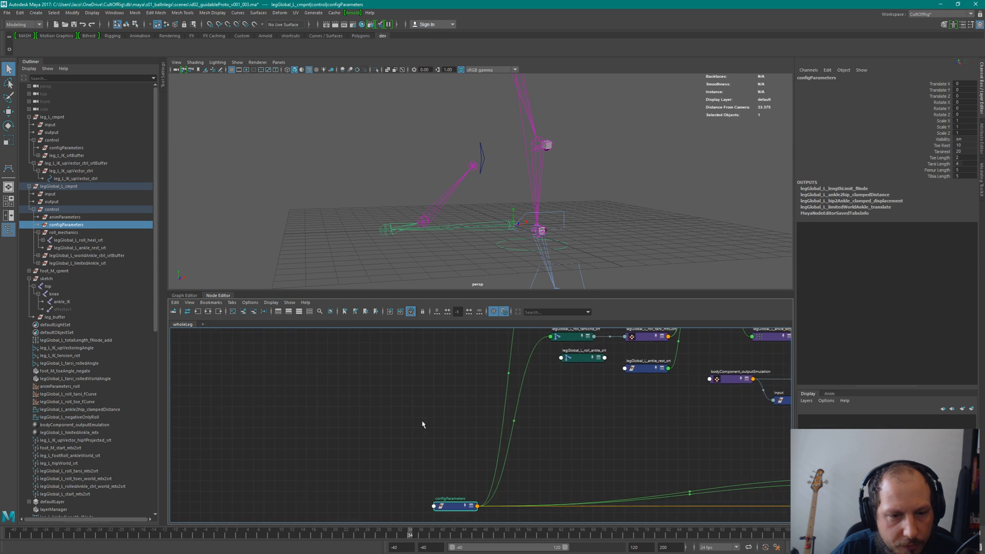
middle_click_drag(460, 510, 414, 432, "alt")
key("2")
right_click_drag(383, 387, 442, 375, "alt")
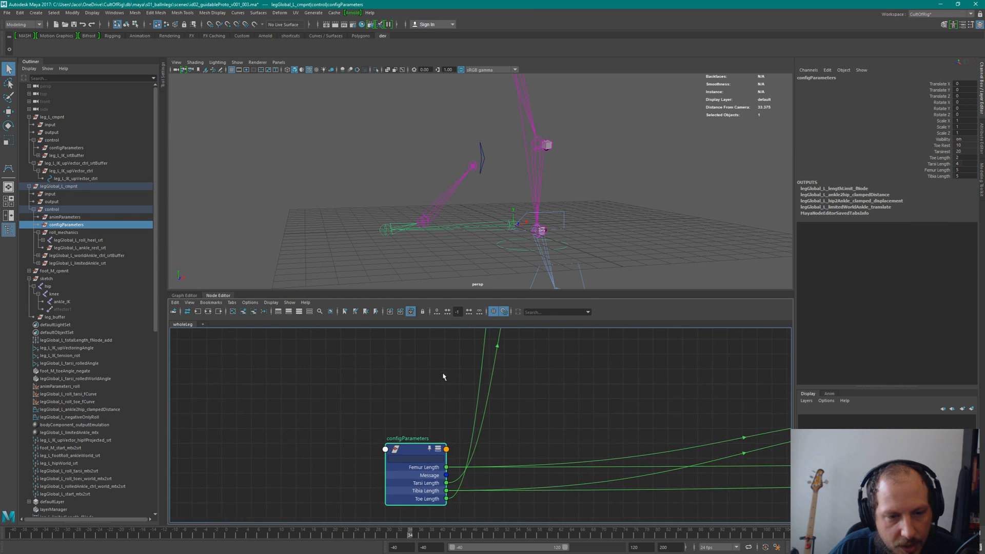
middle_click_drag(488, 460, 477, 395, "alt")
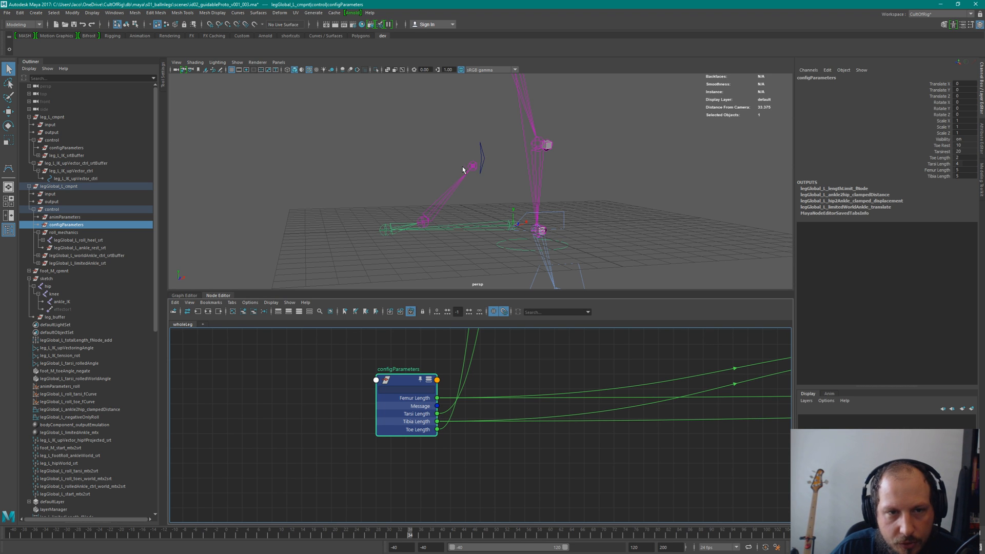
Reselect configParameters after checking the foot joints, and trace its femur, tarsi, tibia and toe length outputs through the wholeLeg graph.
left_click_drag(472, 241, 385, 179)
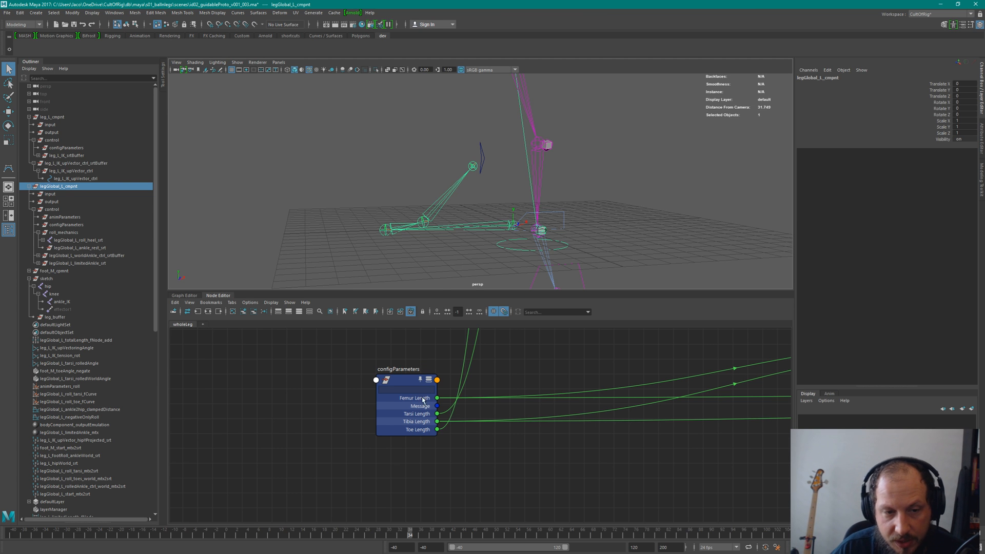
left_click(392, 420)
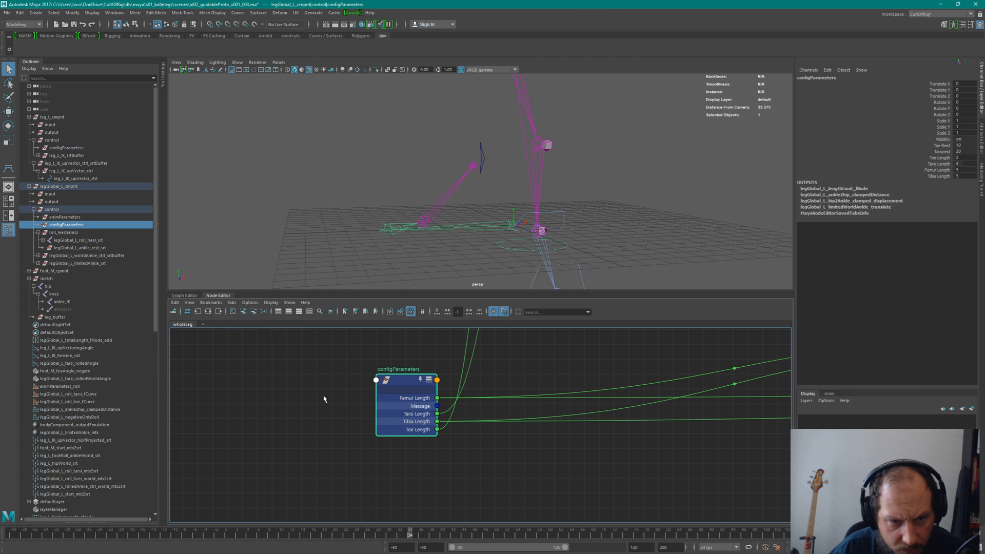
middle_click_drag(649, 412, 273, 440, "alt")
middle_click_drag(643, 413, 433, 453, "alt")
middle_click_drag(736, 435, 499, 438, "alt")
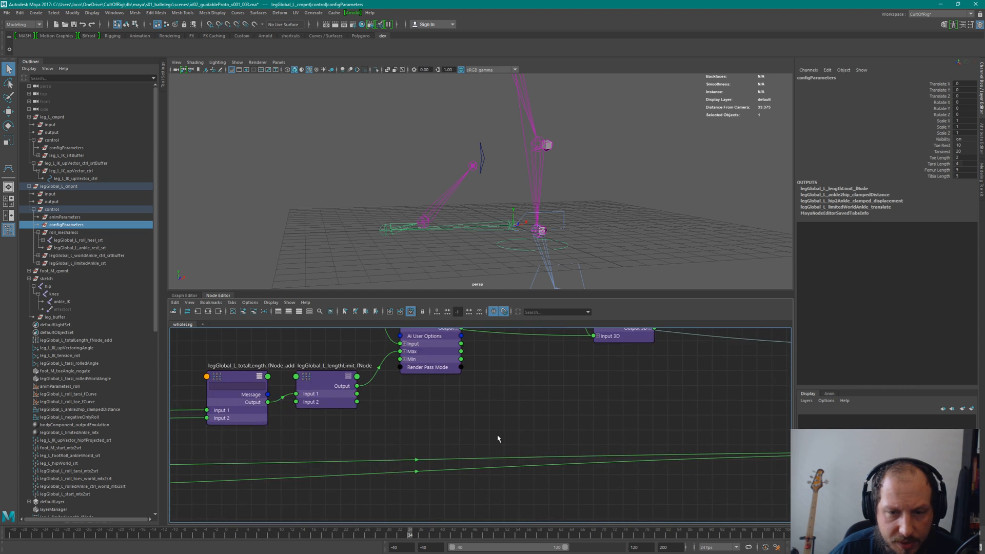
scroll(647, 409, "down", 5)
middle_click_drag(646, 409, 421, 411, "alt")
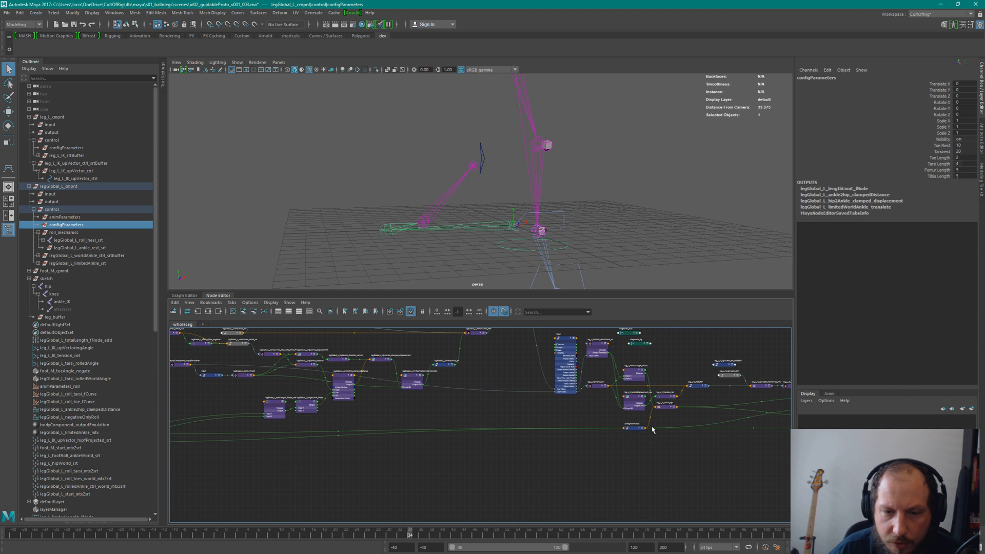
middle_click_drag(429, 418, 721, 409, "alt")
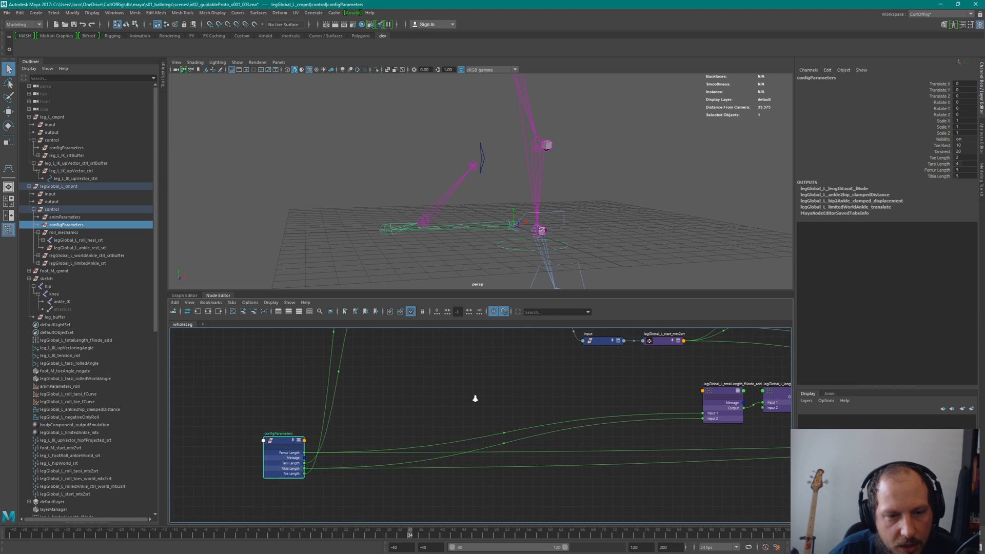
scroll(385, 400, "up", 3)
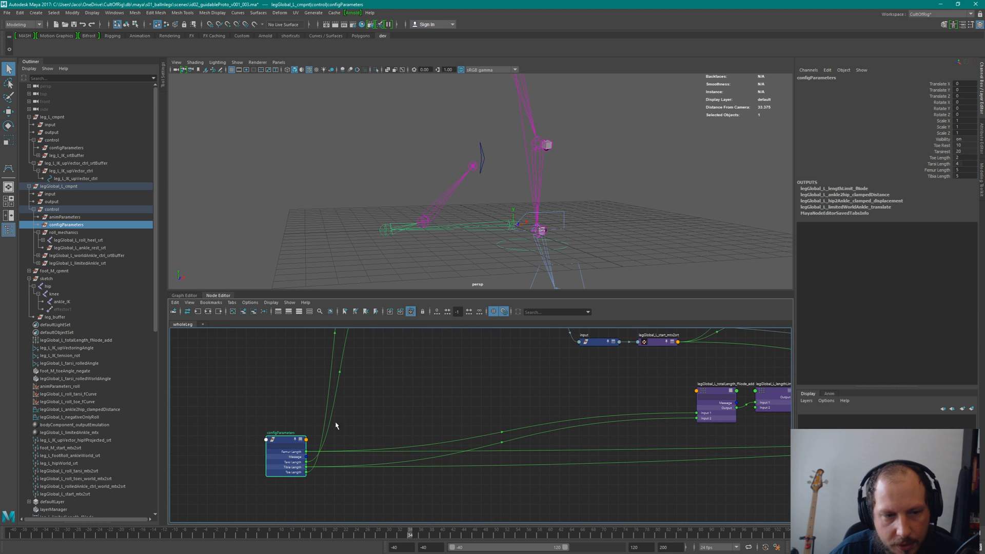
middle_click_drag(278, 403, 425, 382, "alt")
scroll(427, 388, "up", 2)
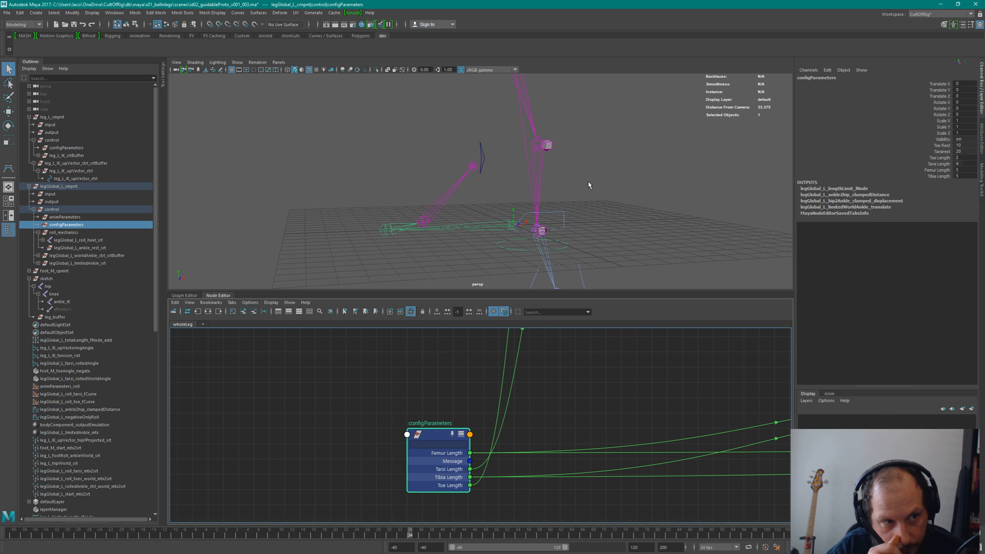
Try grouping the control node of the leg global component.
left_click(55, 209)
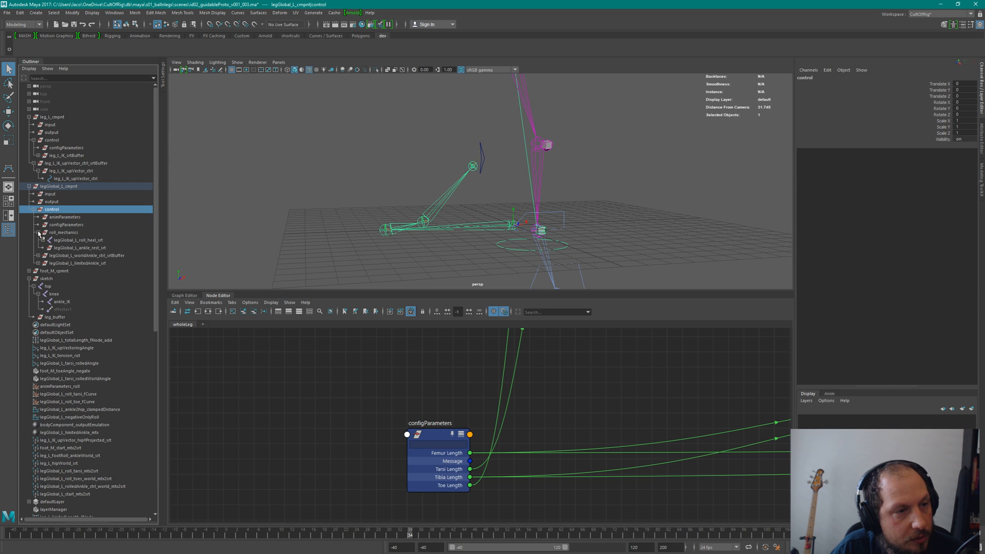
key("ctrl+g")
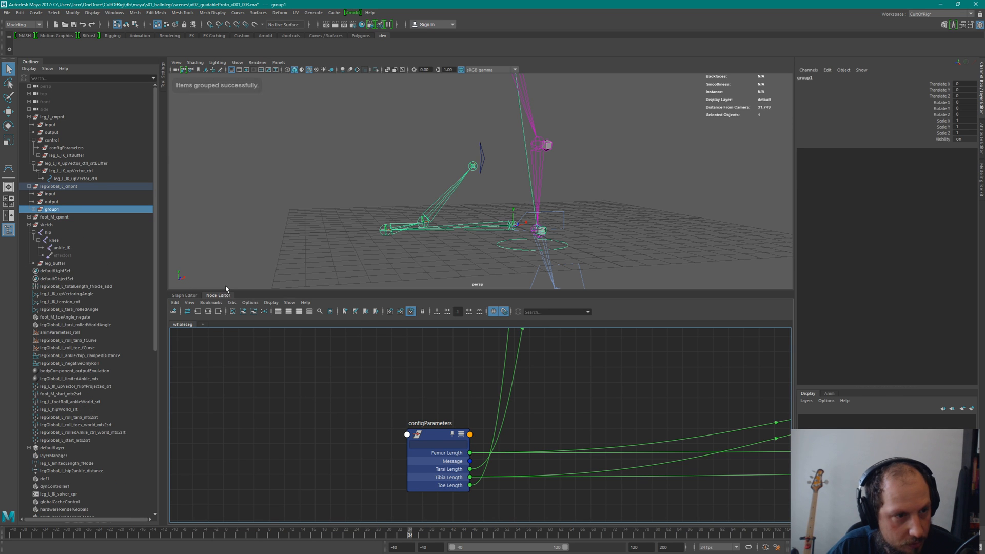
Collapse the sketch hierarchy and limit the Outliner to DAG objects only.
left_click(29, 225)
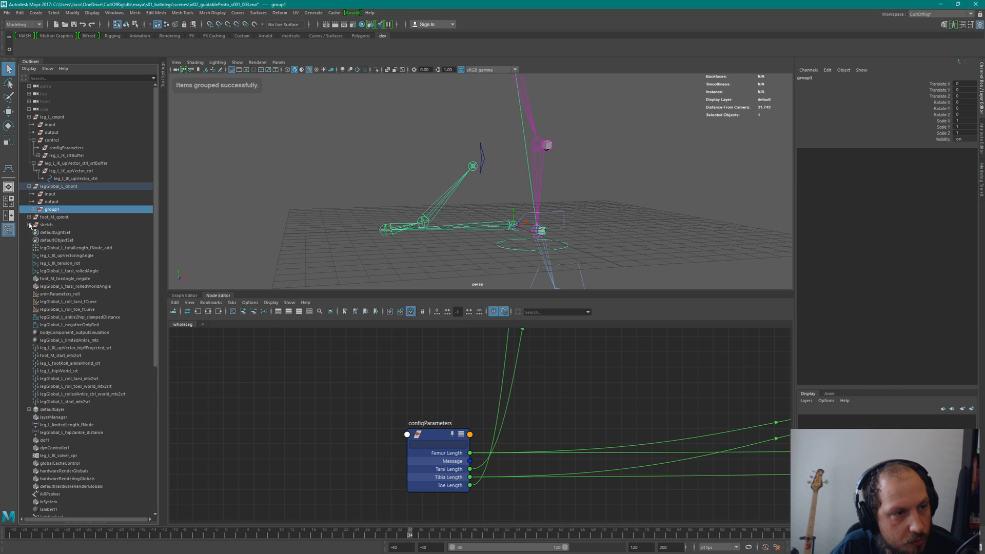
left_click(31, 69)
left_click(34, 81)
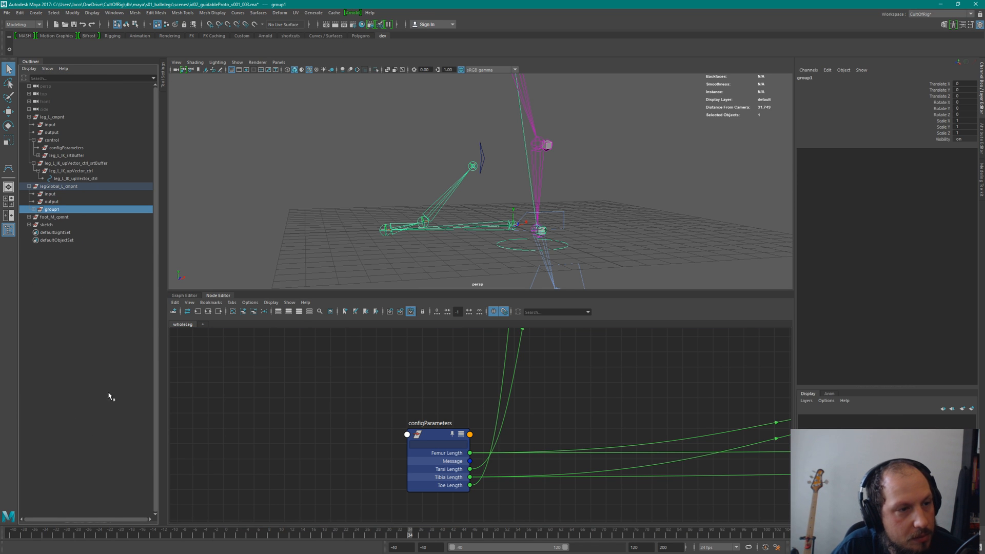
Undo the grouping of the leg global component's control node.
left_click(46, 224)
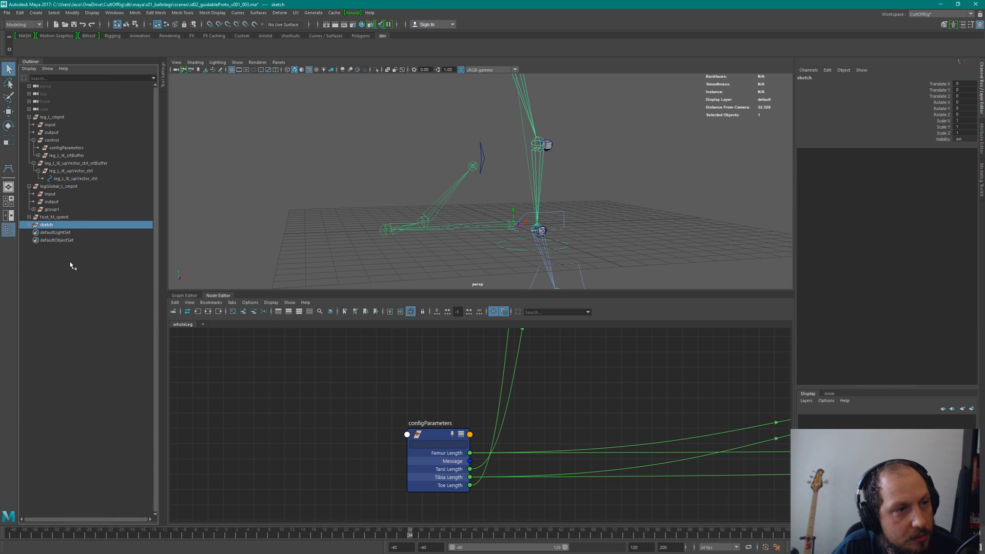
left_click(51, 210)
key("ctrl+z")
key("ctrl+z")
key("ctrl+z")
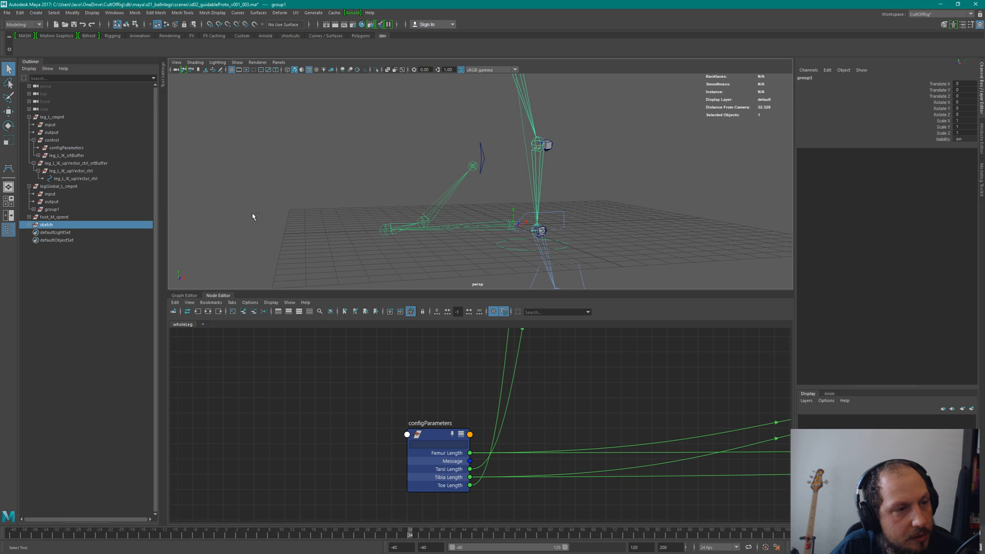
Create an empty group with nothing selected and parent it under legGlobal_L_cmpnt.
left_click(279, 185)
key("ctrl+g")
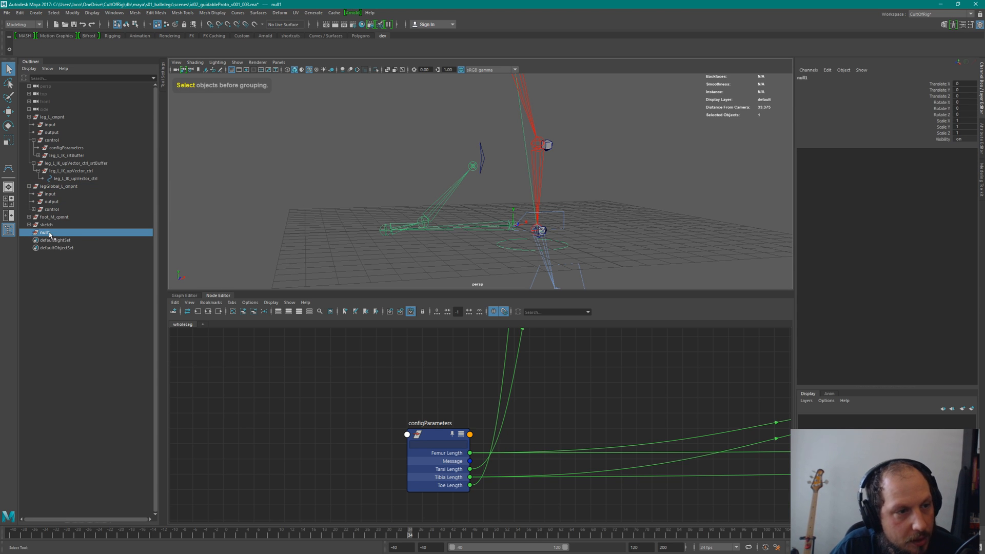
middle_click_drag(51, 233, 58, 188)
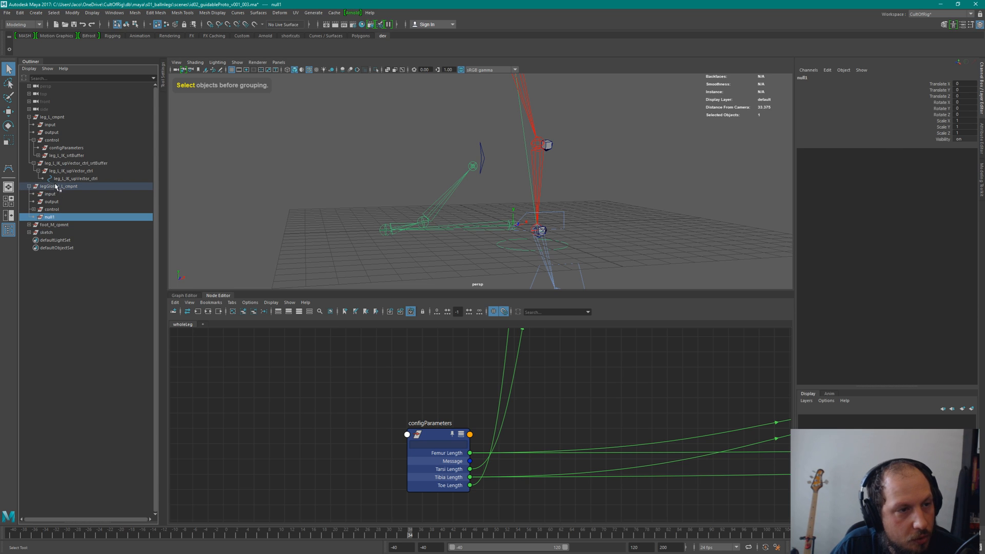
Rename the new empty group under legGlobal_L_cmpnt as guide.
double_click(51, 216)
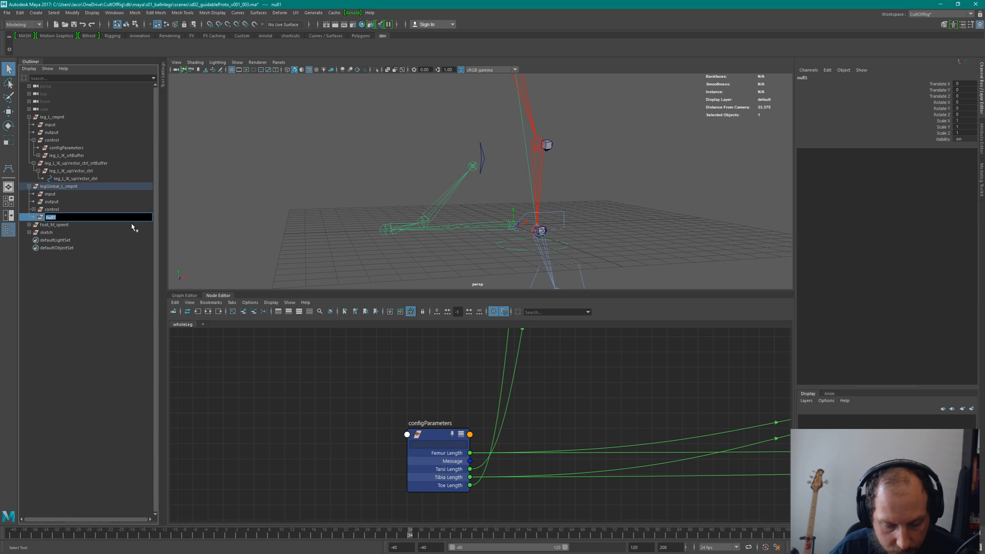
type("guide")
key("Return")
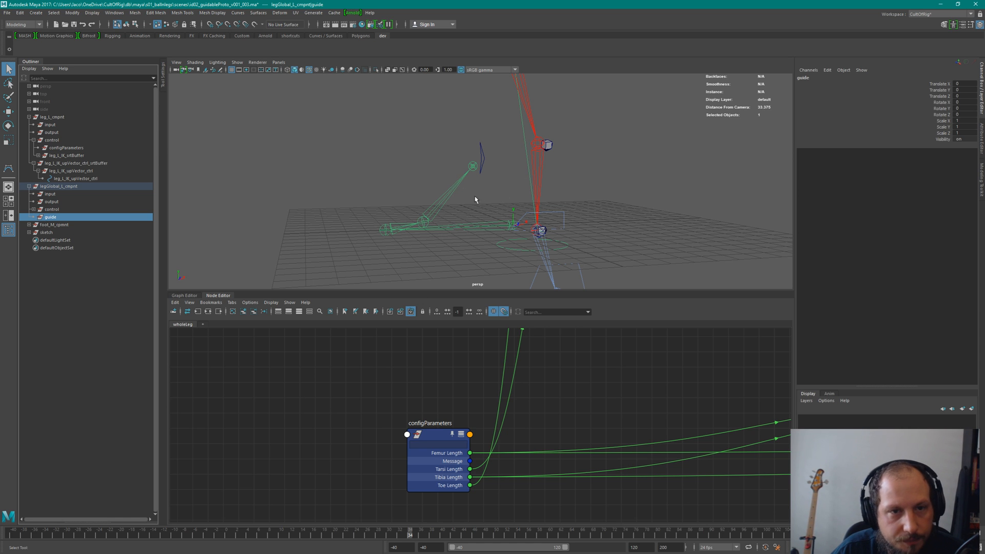
Examine how configParameters feeds the leg graph, compare it with the rig from several angles, and select the configParameters node.
right_click_drag(587, 358, 452, 333, "alt")
middle_click_drag(588, 394, 429, 437, "alt")
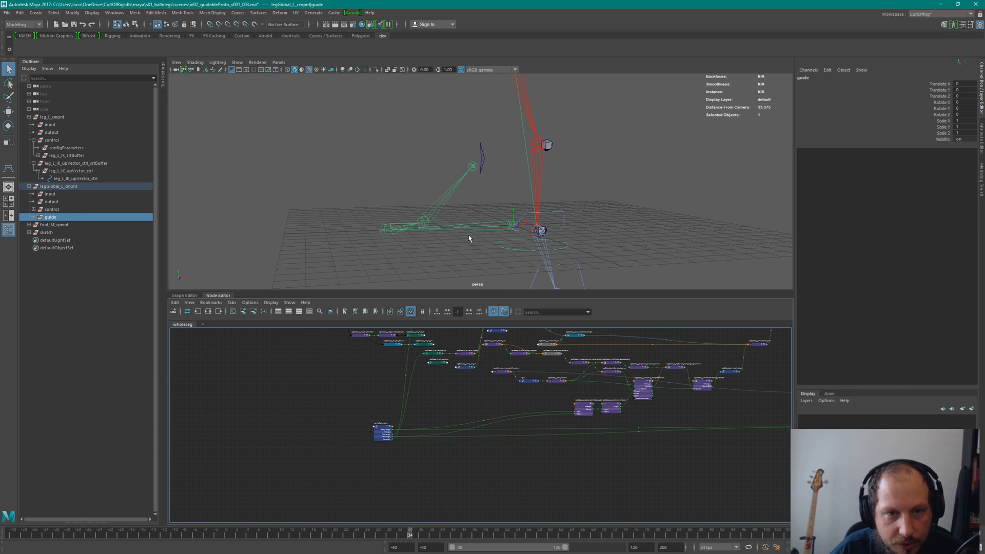
middle_click_drag(590, 416, 477, 427, "alt")
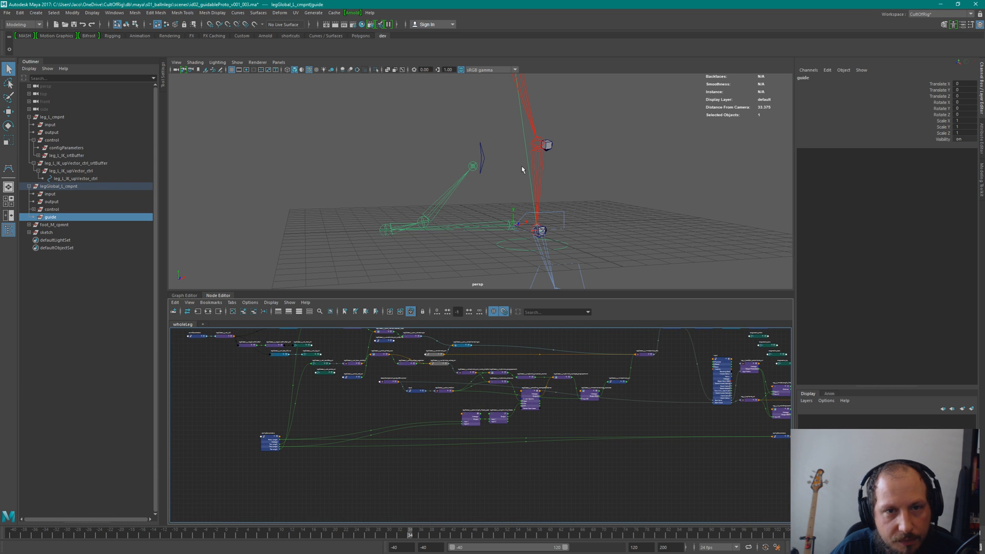
left_click_drag(522, 169, 558, 224, "alt")
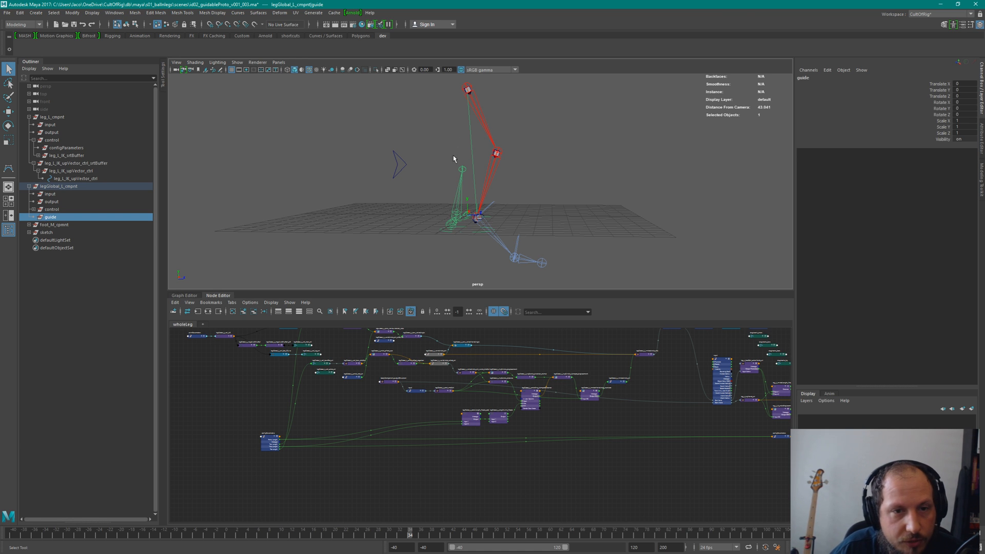
scroll(356, 452, "up", 4)
middle_click_drag(360, 444, 554, 437, "alt")
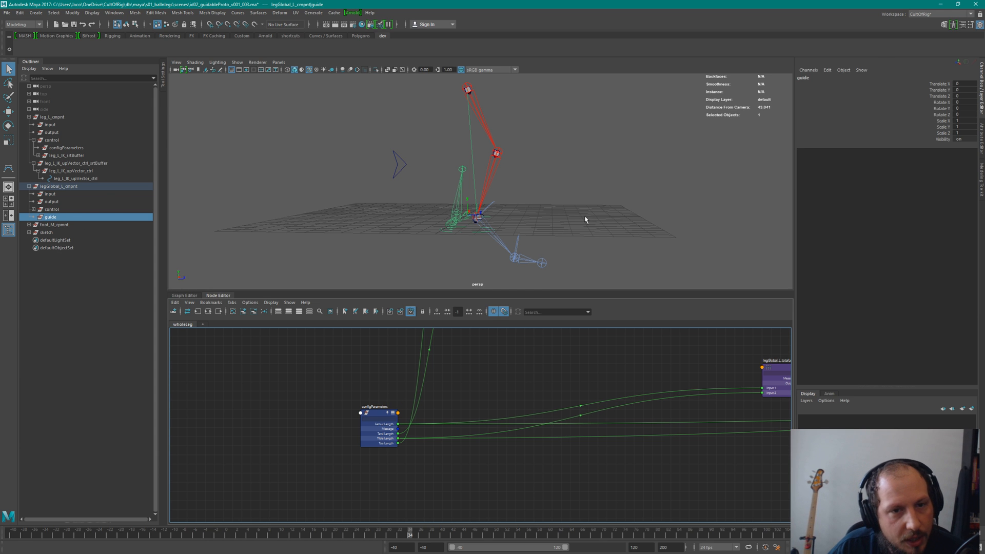
left_click_drag(585, 219, 397, 231, "alt")
right_click_drag(439, 203, 536, 232, "alt")
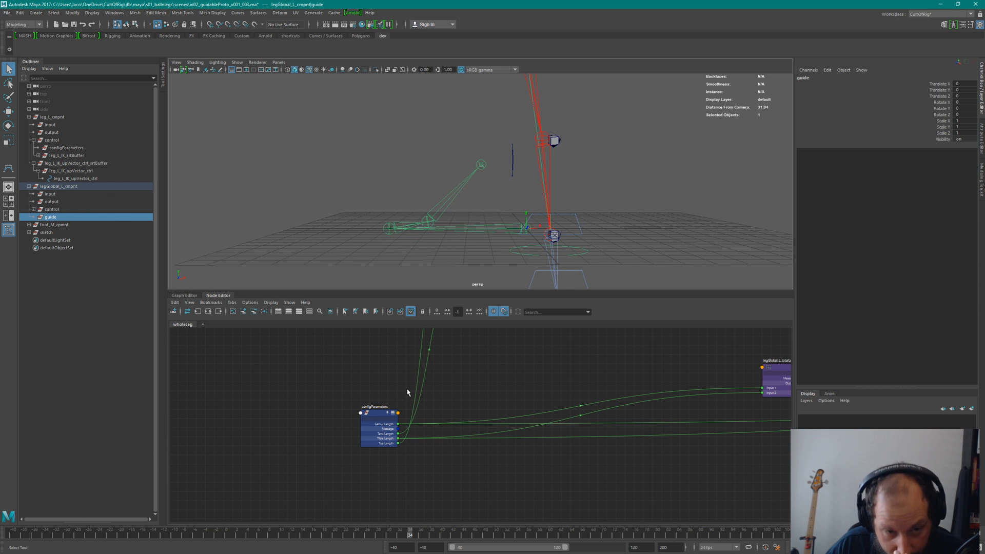
left_click(379, 429)
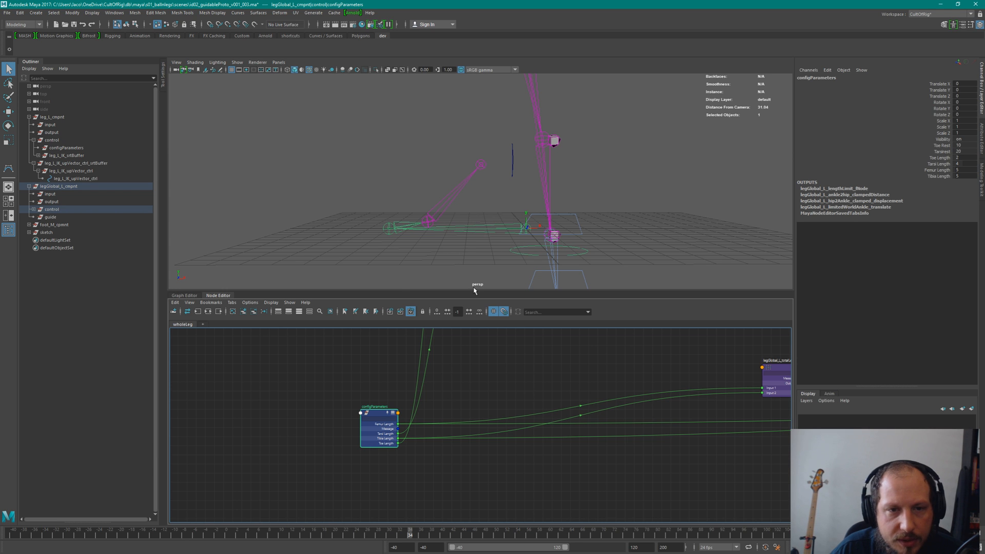
Expand the leg global control hierarchy in the Outliner, including the limited ankle branch, and select legGlobal_L_worldAnkle_ctrl.
left_click(34, 209)
left_click(38, 232)
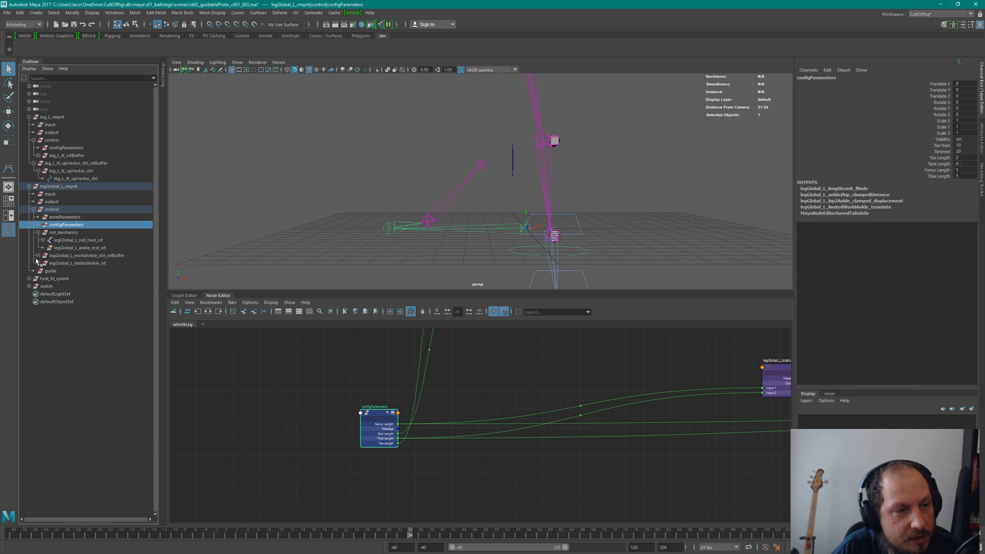
left_click(38, 256)
left_click(38, 271)
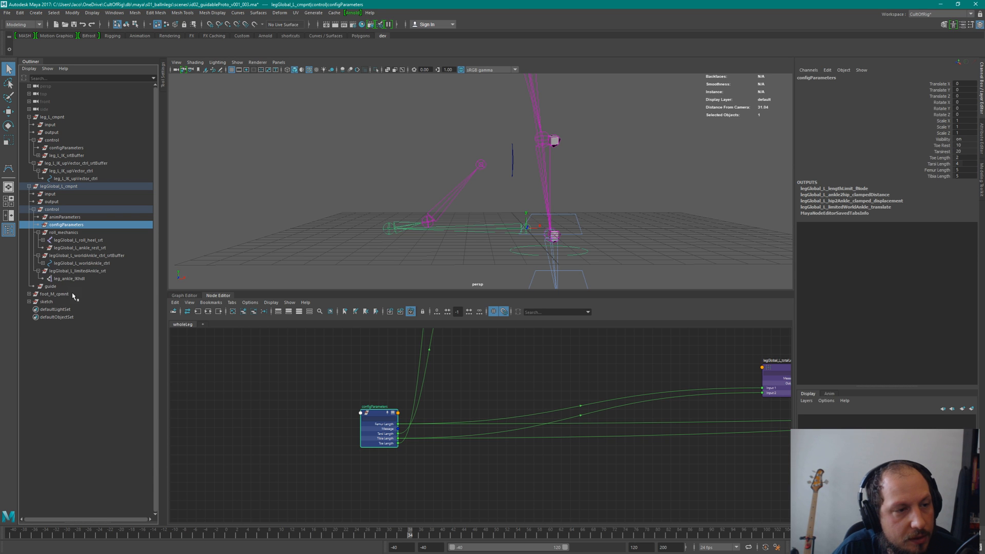
left_click(43, 263)
left_click(82, 255)
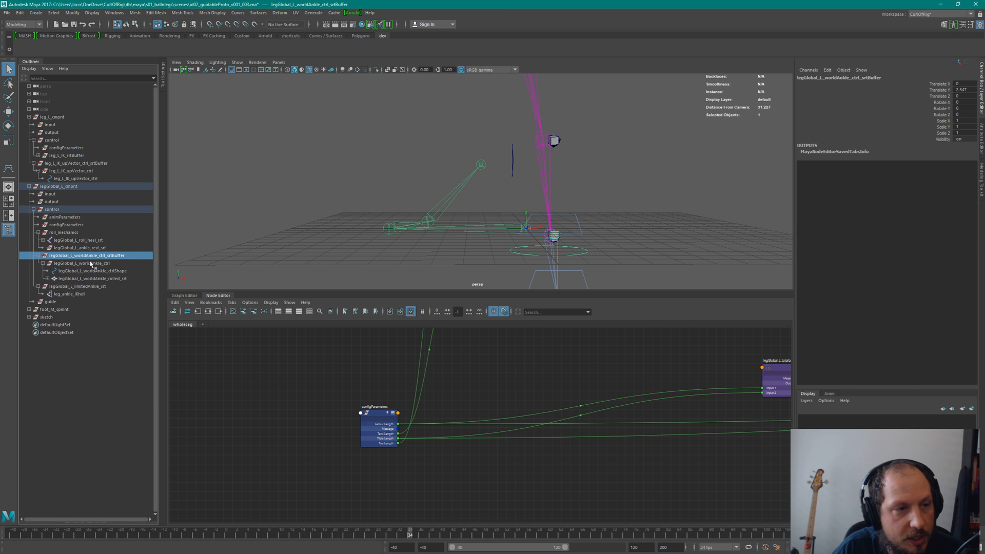
left_click(90, 263)
Expand the roll mechanics chain from the heel down to the tarsi end, and select legGlobal_L_ankle_rest_srt.
left_click(42, 240)
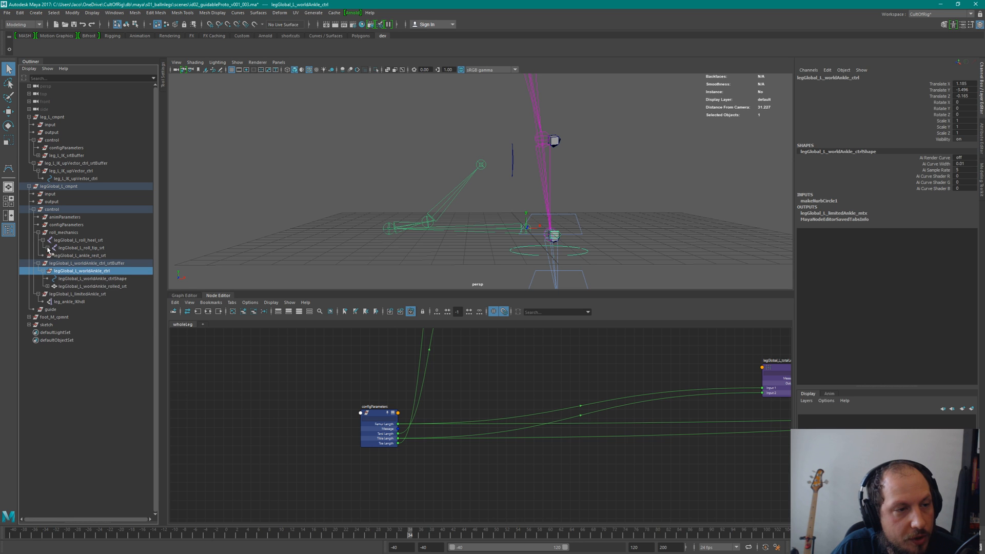
left_click(47, 248)
left_click(52, 255)
left_click(82, 271)
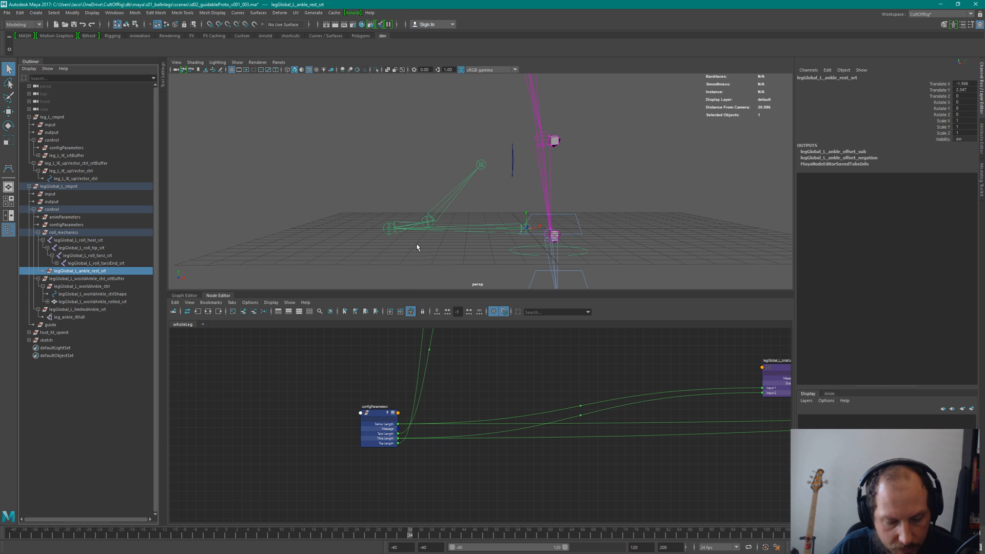
Activate the Move tool on the ankle rest node, scrub the timeline to frame 0, and clear the selection.
key("w")
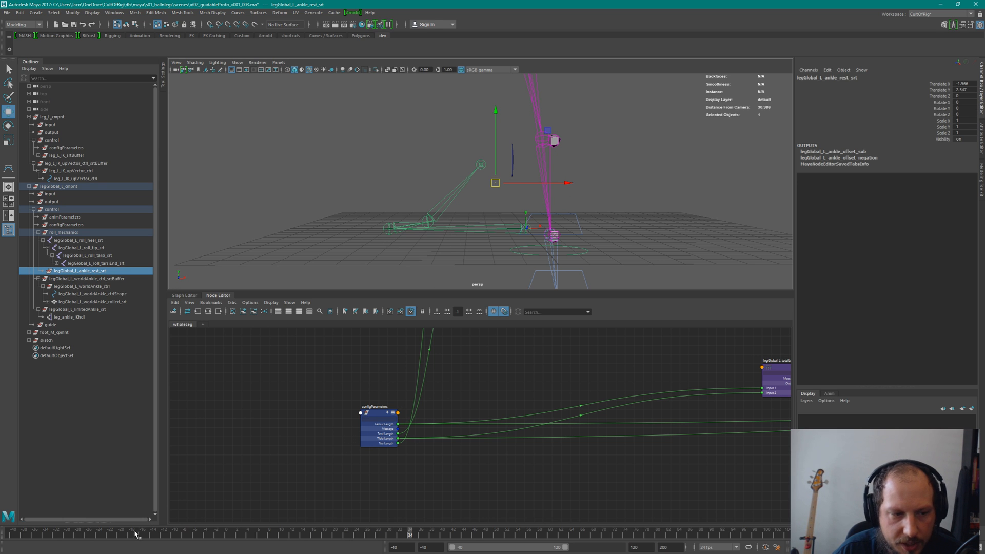
left_click_drag(135, 533, 226, 543)
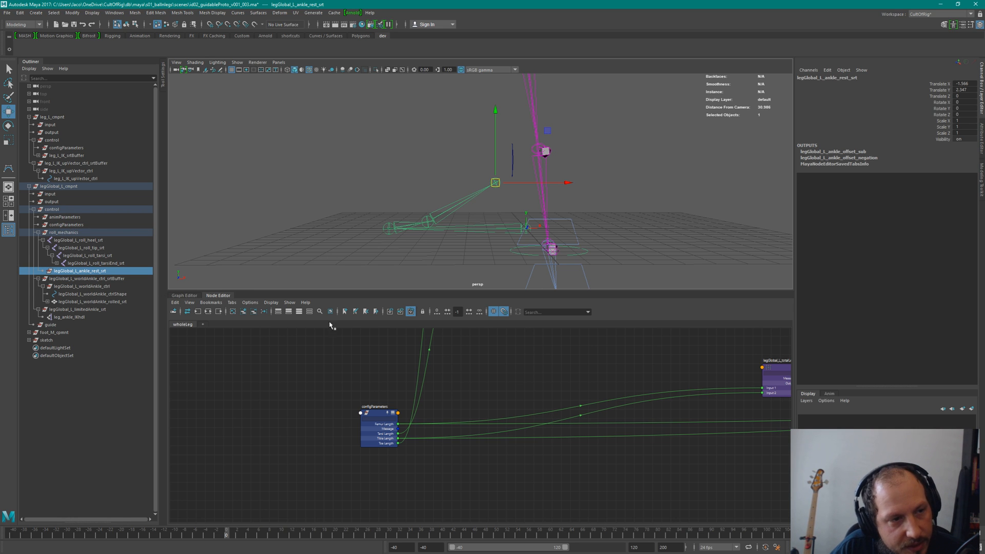
left_click(312, 401)
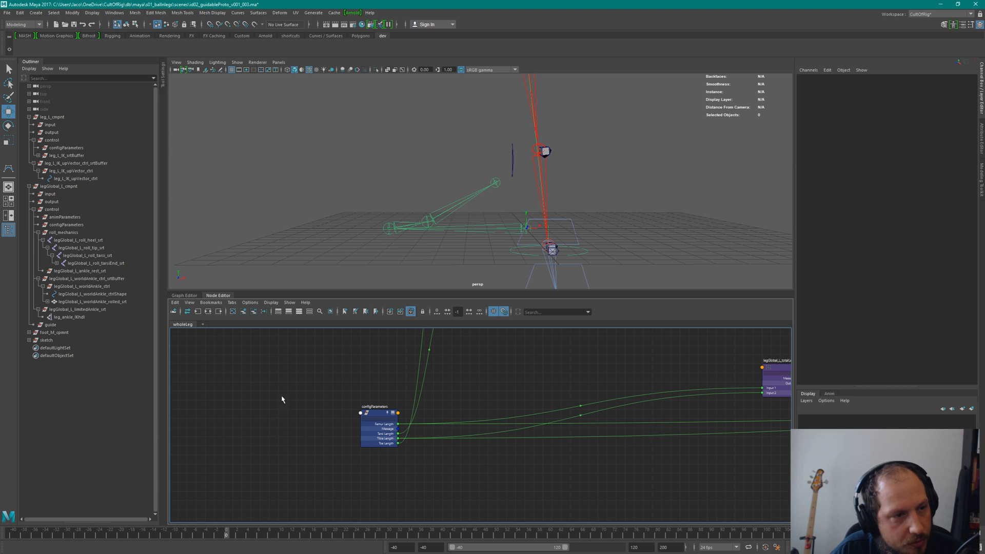
Duplicate the configParameters node of the leg global control and parent the copy under the guide group.
left_click(81, 224)
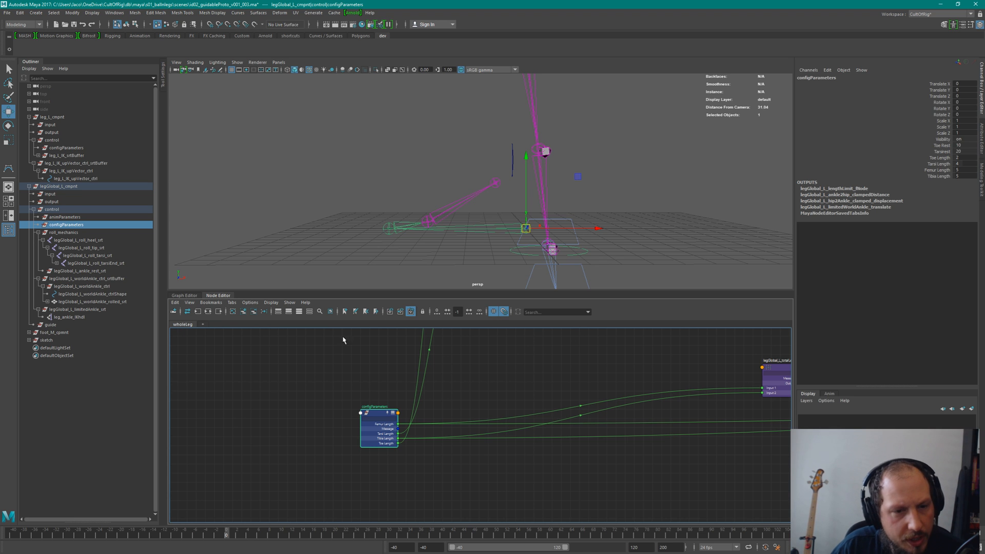
key("ctrl+d")
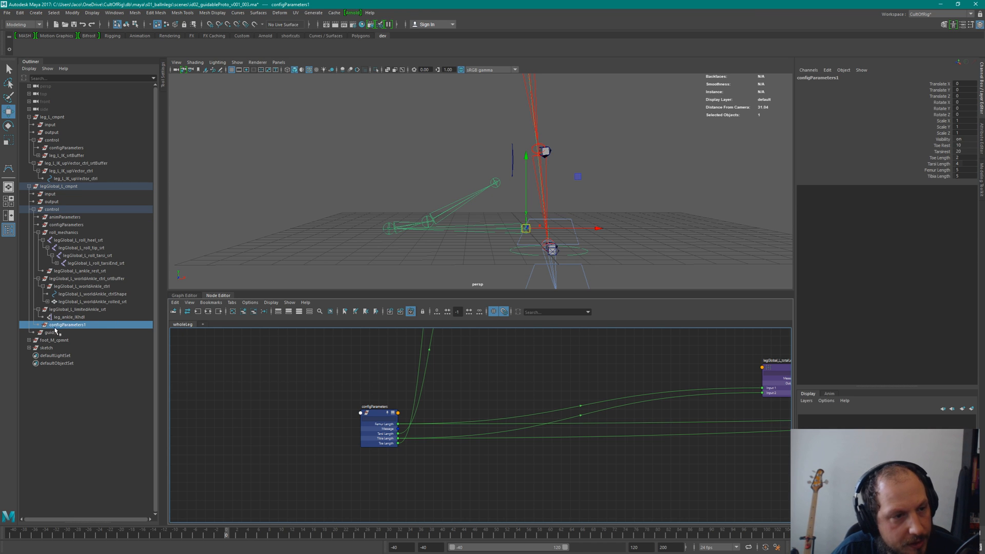
middle_click_drag(57, 322, 62, 331)
left_click(34, 324)
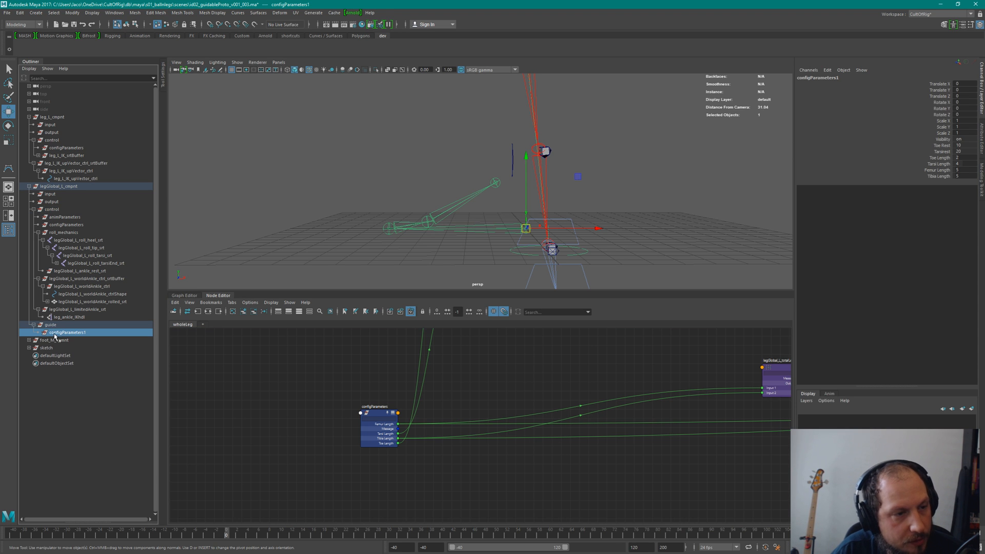
Open a new Node Editor tab, add the duplicated configParameters1 node to it, and display all its attributes.
left_click(203, 324)
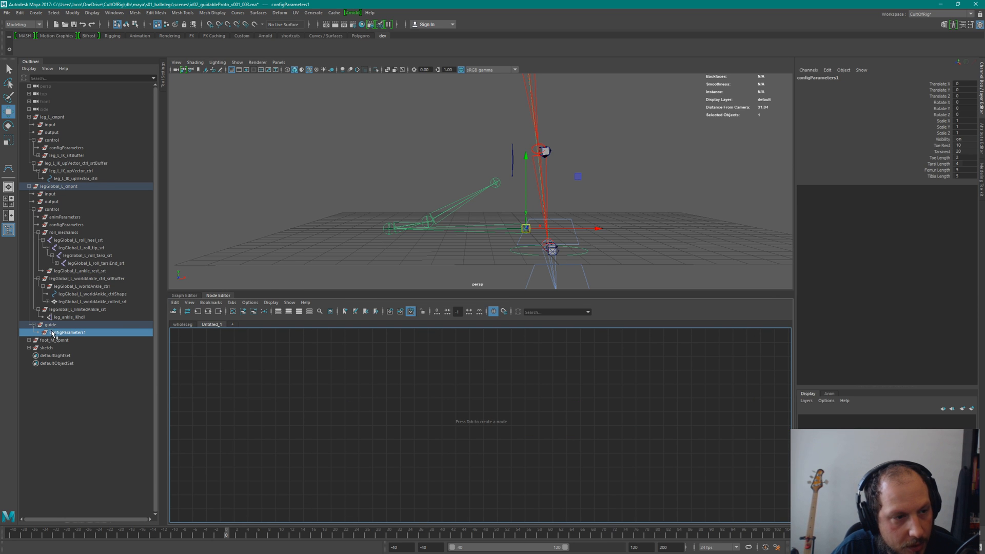
middle_click_drag(54, 332, 320, 395)
key("3")
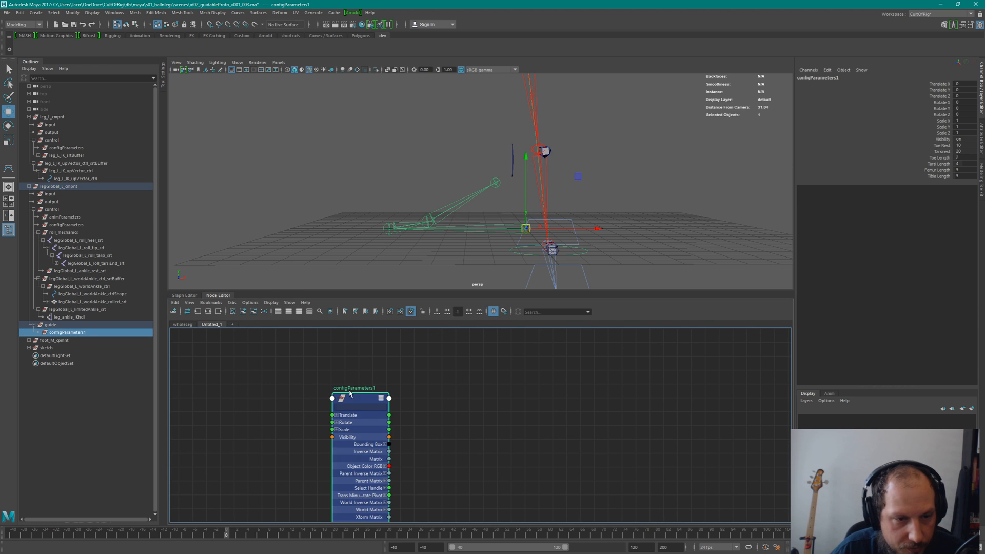
key("2")
key("1")
key("3")
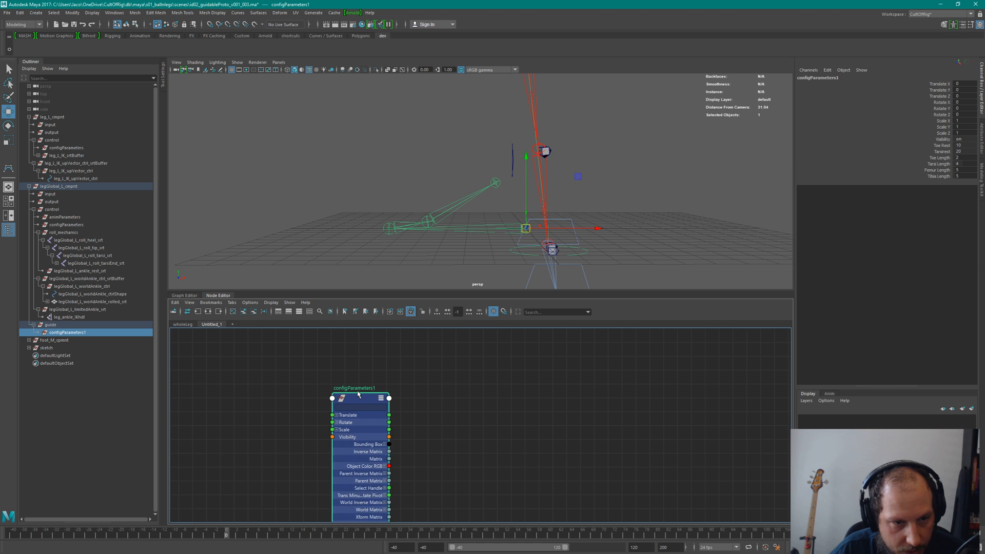
key("2")
key("3")
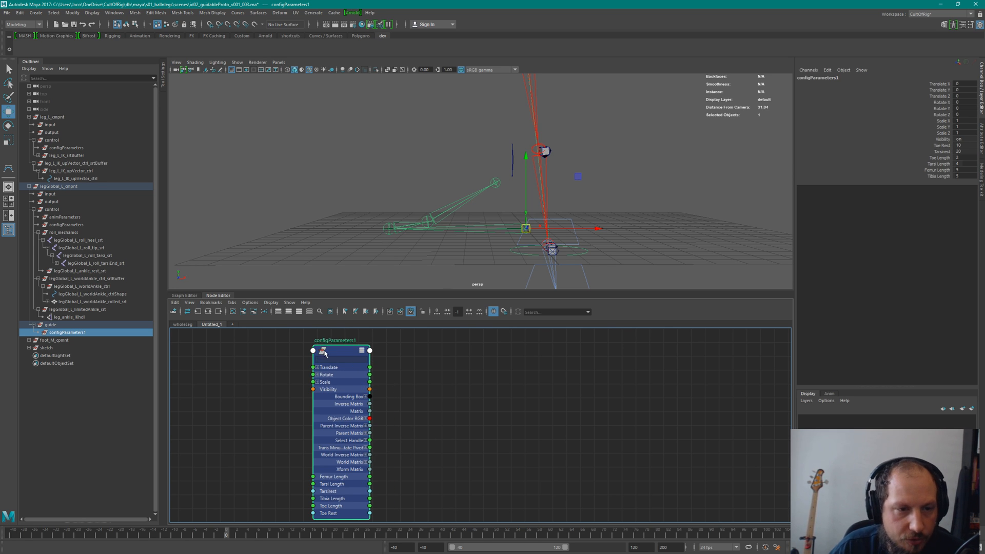
left_click_drag(324, 351, 329, 342)
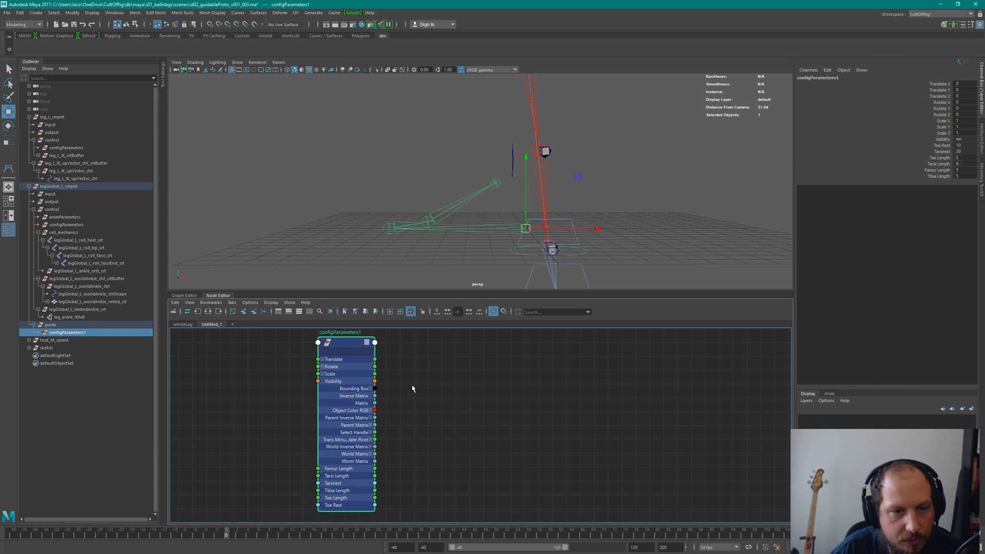
left_click(403, 402)
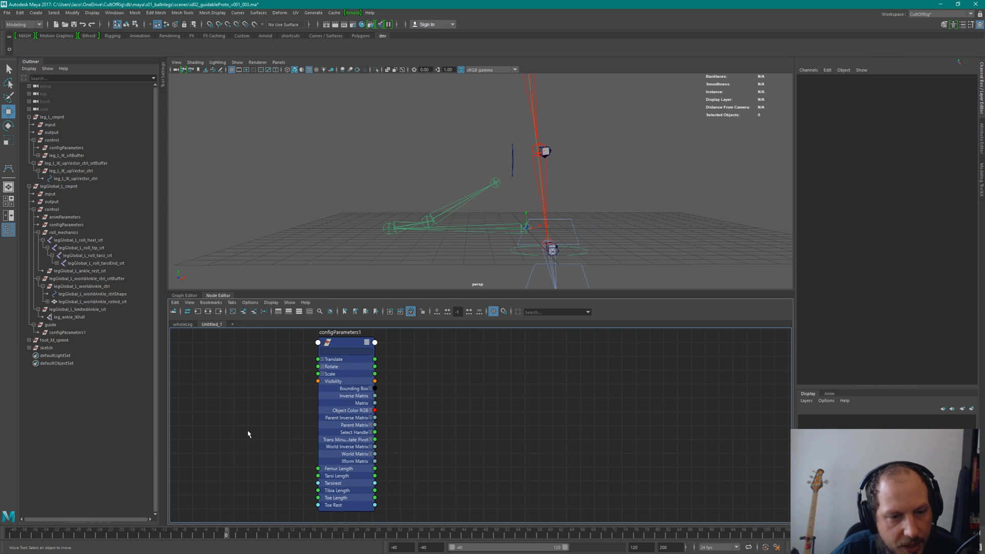
Examine the attributes of configParameters1, the leg global component and legGlobal_L_limitedAnkle_srt against the rig in the viewport, leaving nothing selected.
left_click_drag(271, 397, 367, 489)
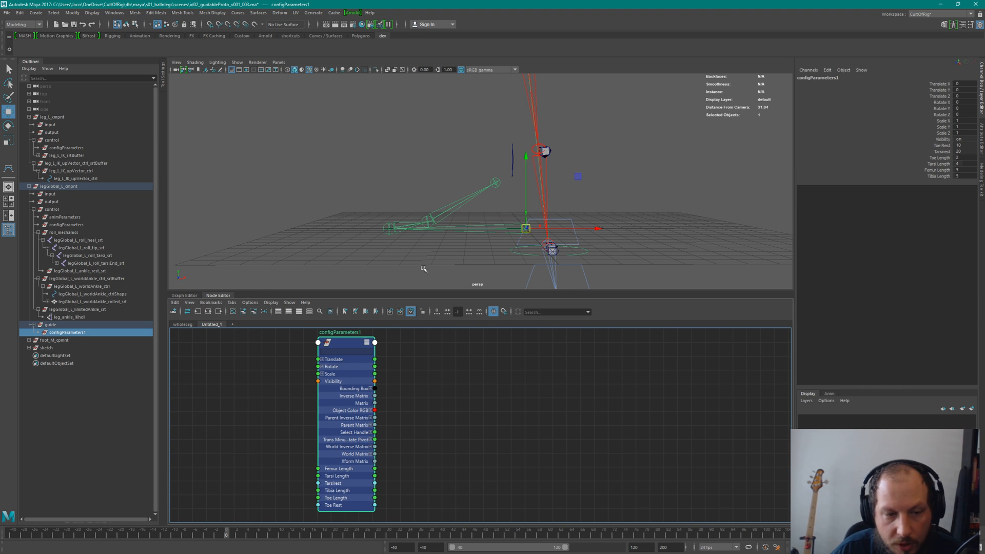
left_click(496, 180)
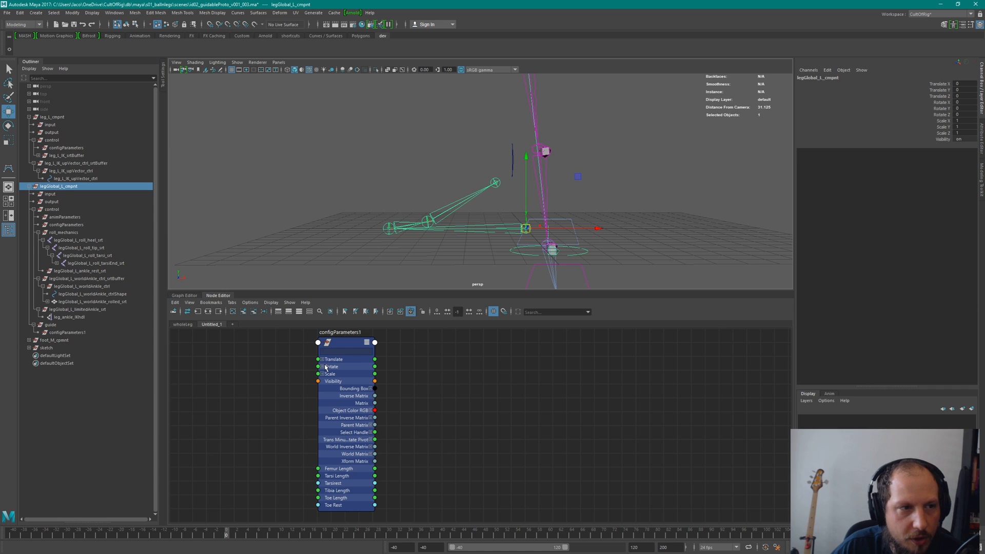
left_click(420, 476)
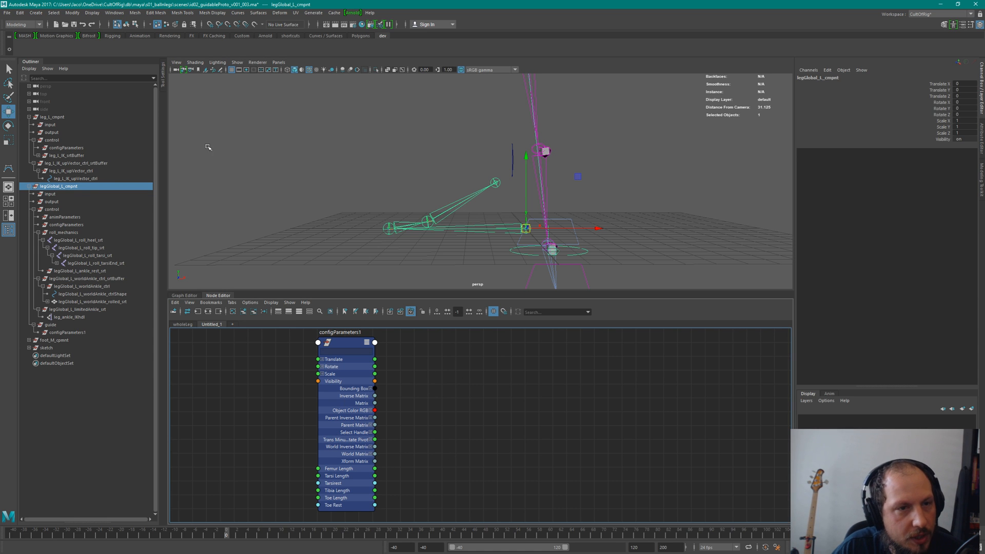
left_click(262, 149)
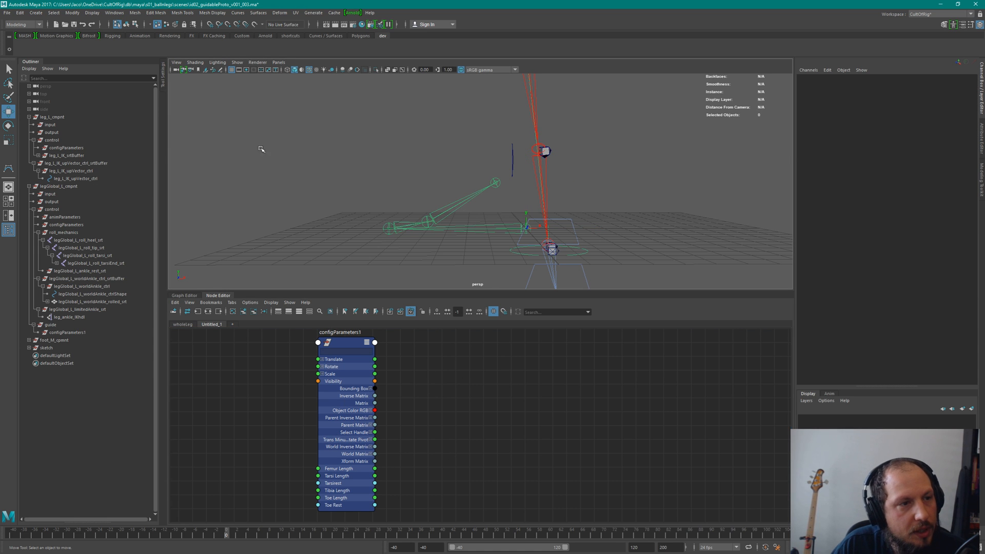
left_click(76, 309)
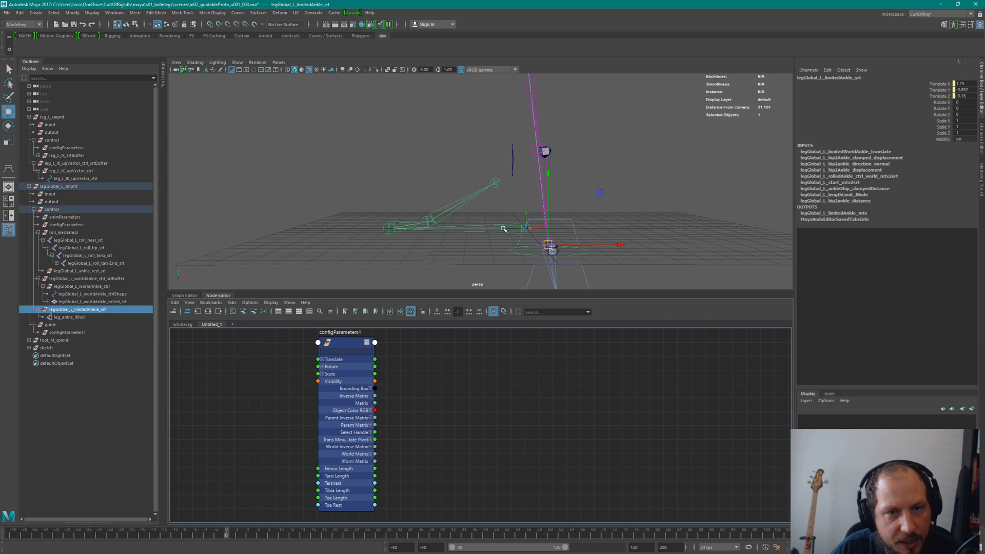
middle_click_drag(491, 239, 465, 230, "alt")
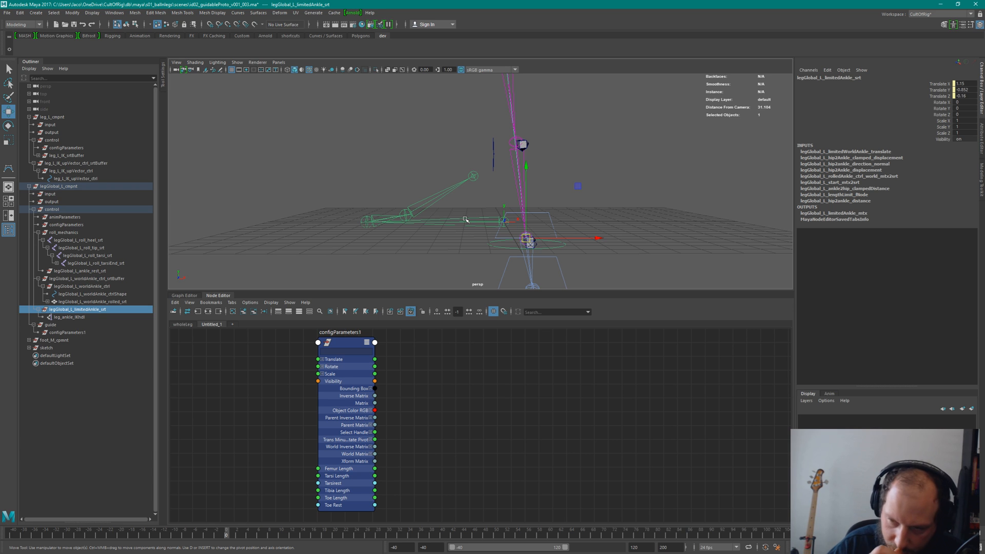
left_click_drag(491, 223, 533, 207, "alt")
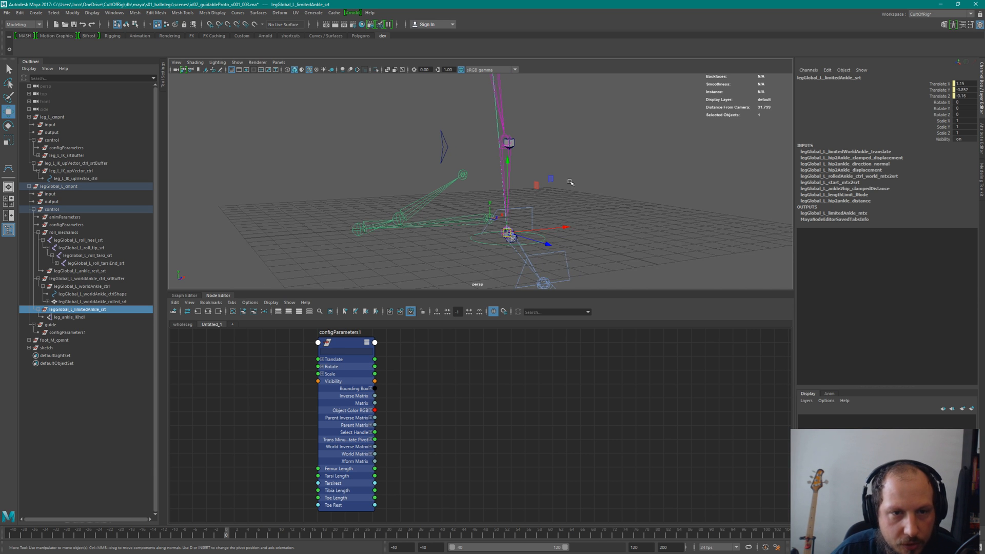
left_click(581, 204)
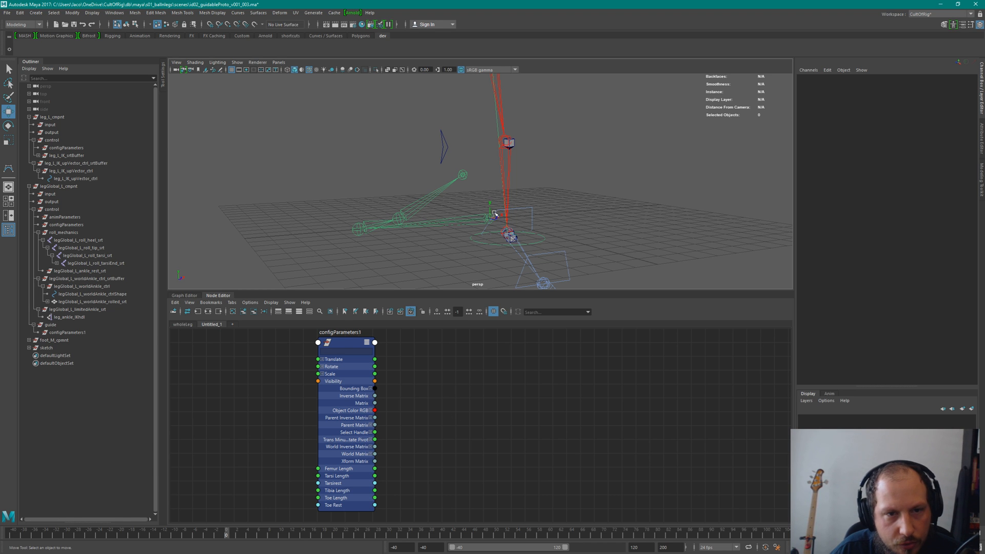
left_click(464, 176)
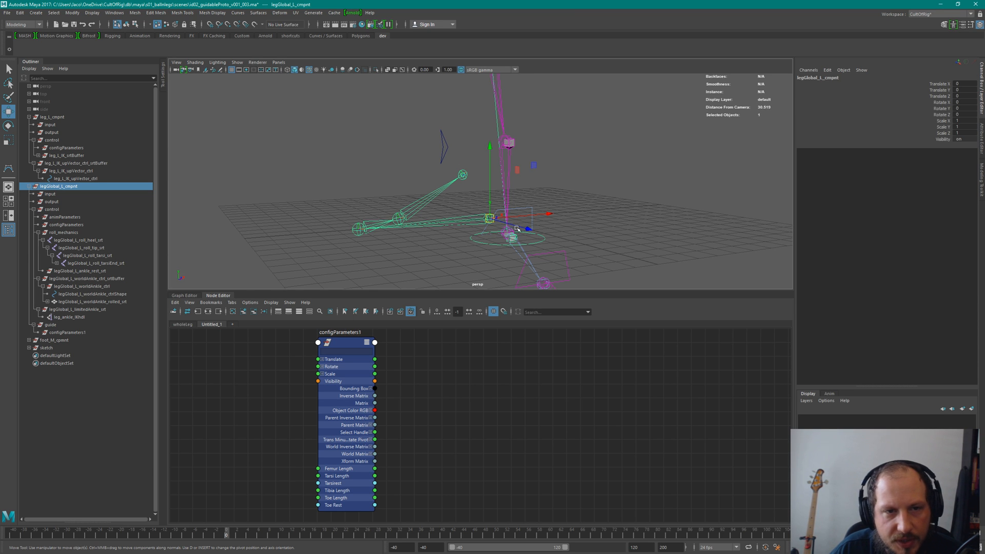
left_click(635, 201)
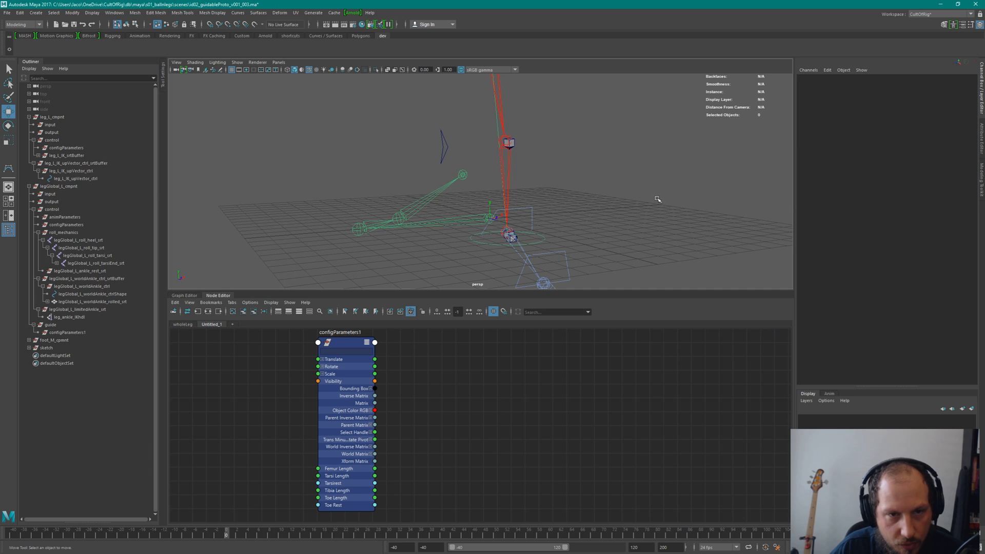
Create an empty group with nothing selected and parent it under the guide group of legGlobal_L_cmpnt.
key("ctrl+g")
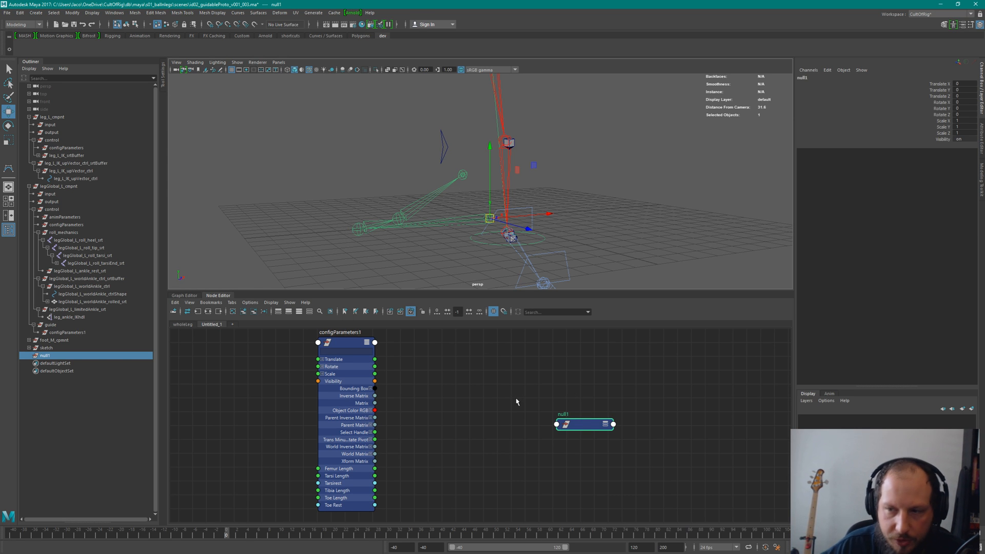
left_click(596, 424)
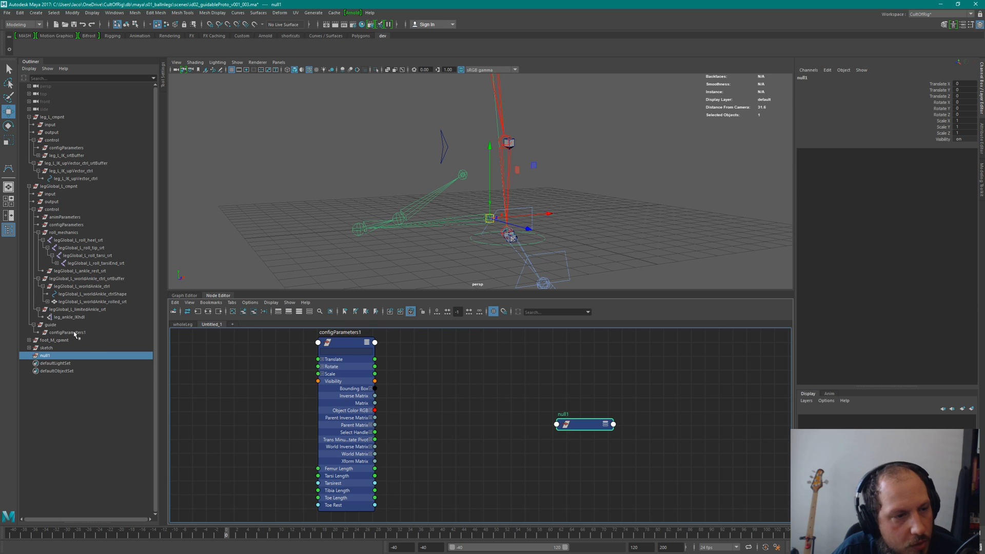
left_click(29, 116)
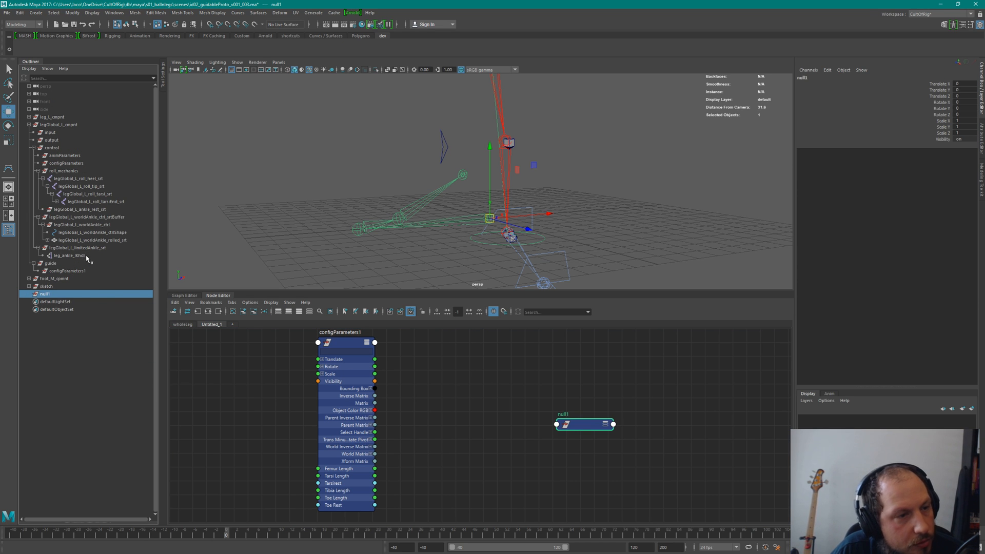
left_click(50, 263)
left_click(51, 295)
left_click(62, 264, "ctrl")
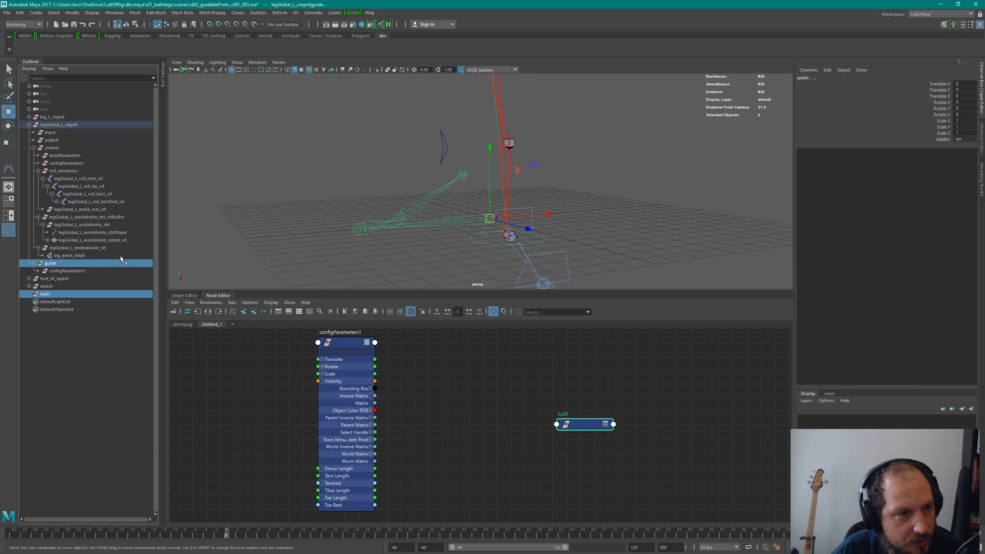
key("p")
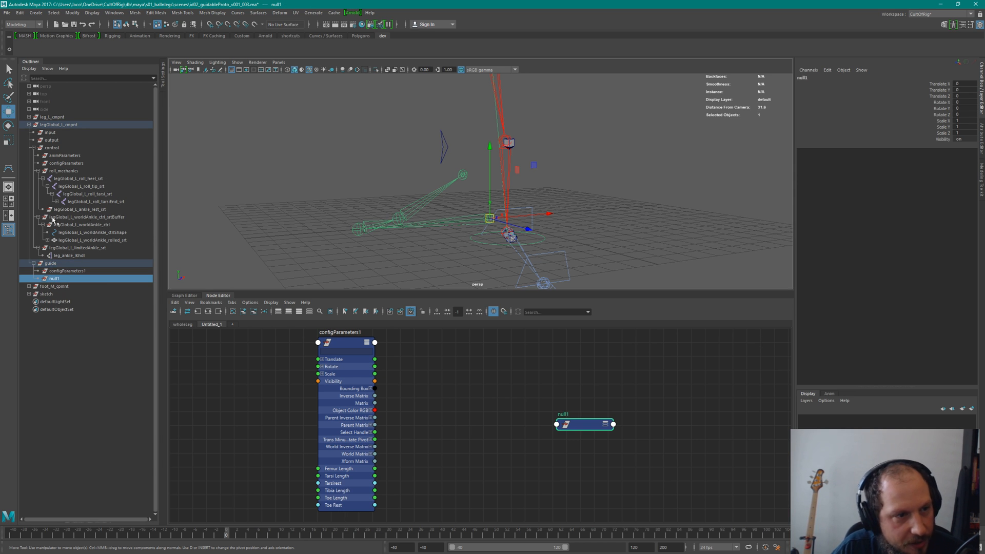
Select the new null1 group and place its node beside configParameters1 in the node graph.
left_click(67, 271)
left_click(54, 278)
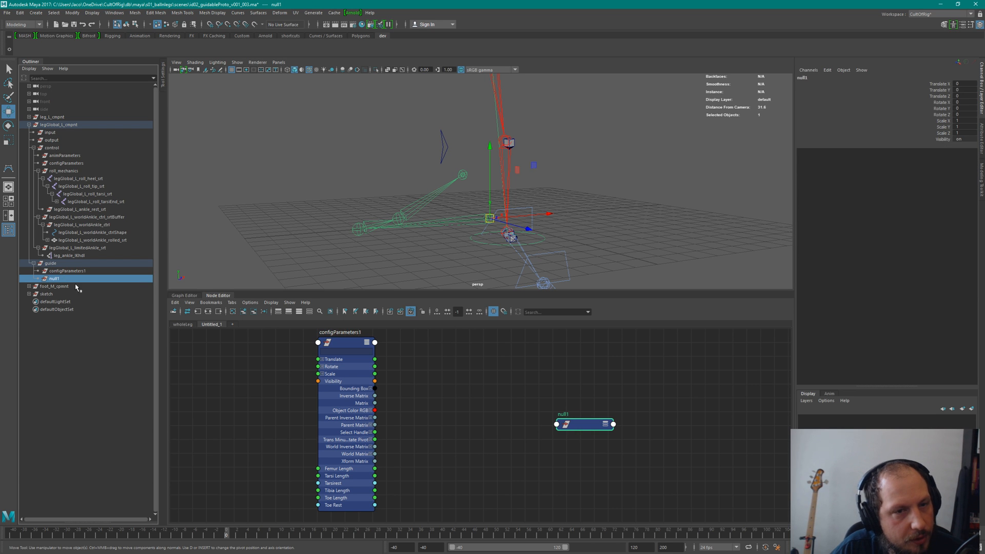
middle_click_drag(541, 390, 463, 378, "alt")
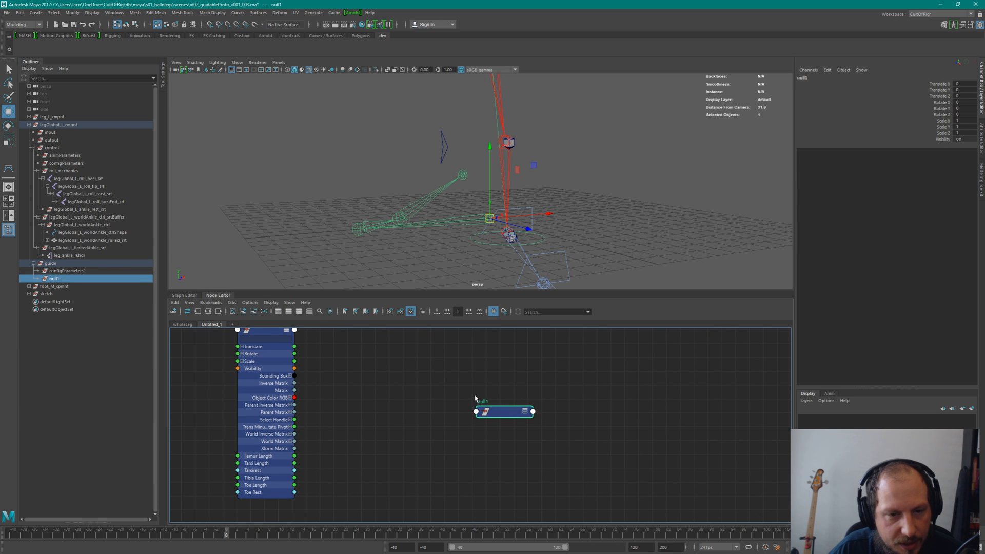
left_click_drag(503, 410, 364, 353)
middle_click_drag(378, 378, 464, 443, "alt")
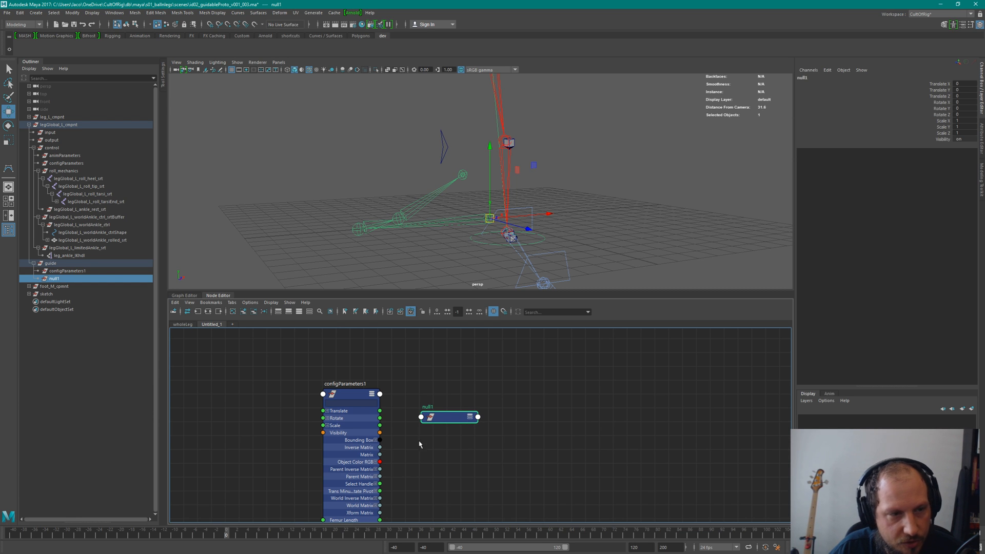
Create a NURBS circle and parent it under the guide group.
left_click(37, 13)
mouse_move(54, 32)
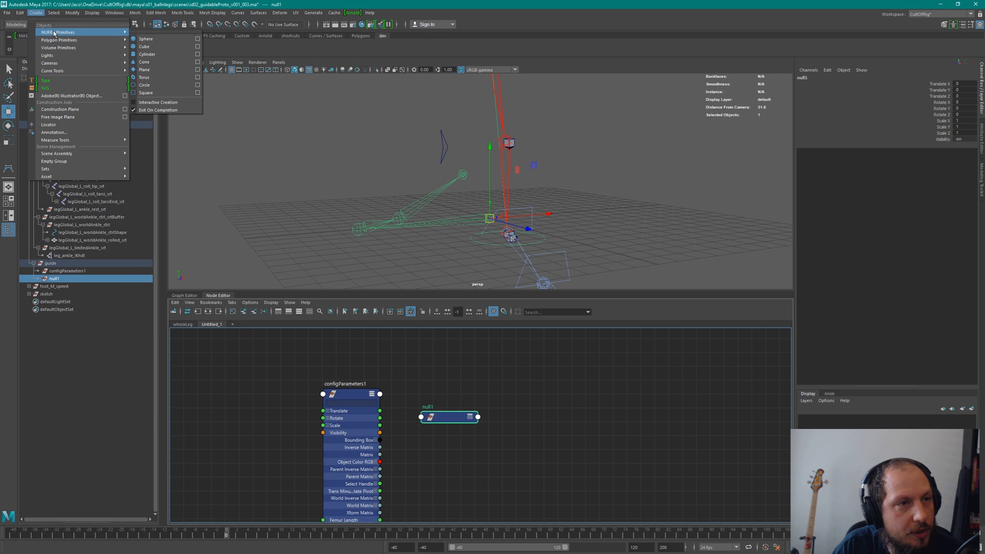
left_click(141, 84)
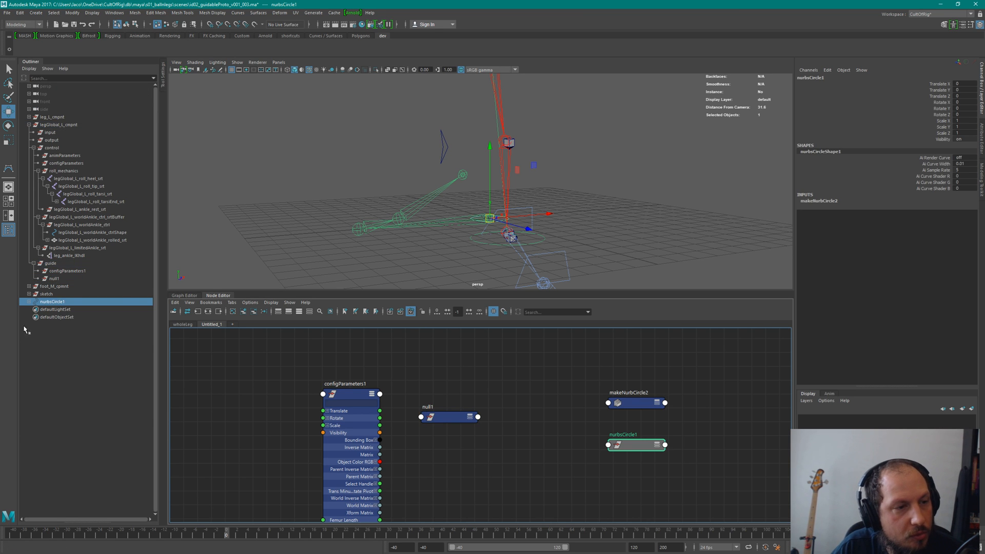
left_click_drag(53, 302, 61, 264)
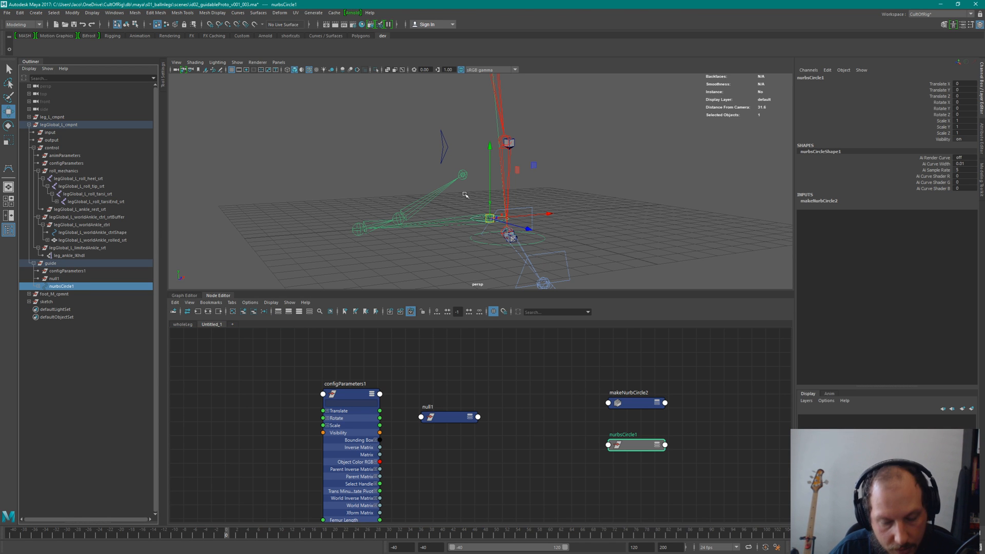
Select all control vertices of nurbsCircle1 in component mode, ready for rotation.
key("F8")
left_click_drag(466, 205, 477, 214, "alt")
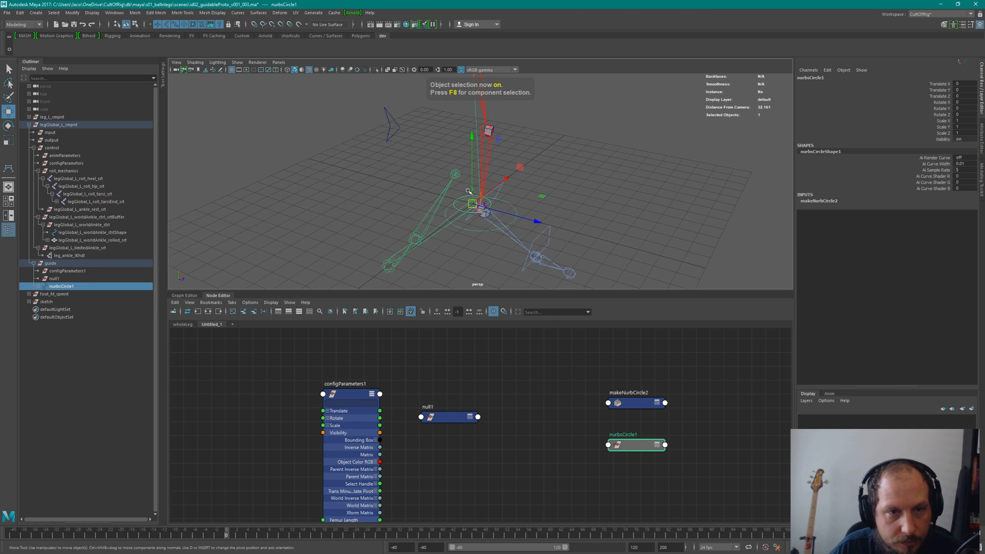
left_click_drag(414, 167, 495, 218)
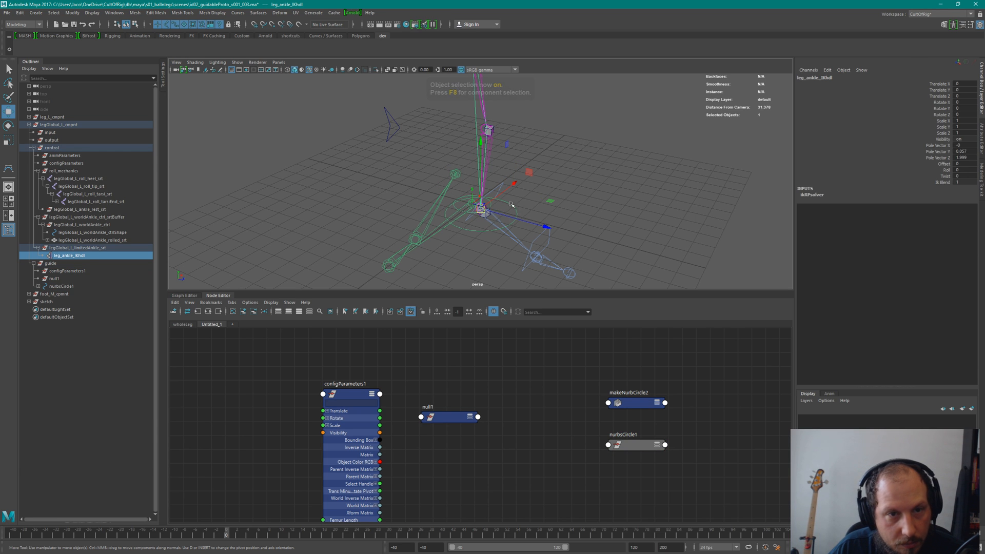
left_click(454, 205)
key("F8")
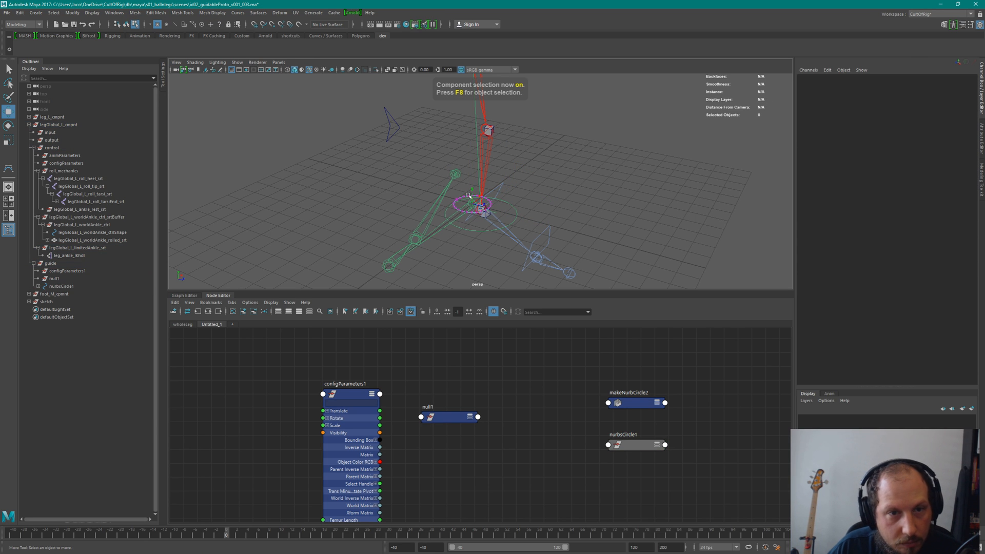
left_click_drag(498, 229, 447, 189)
key("e")
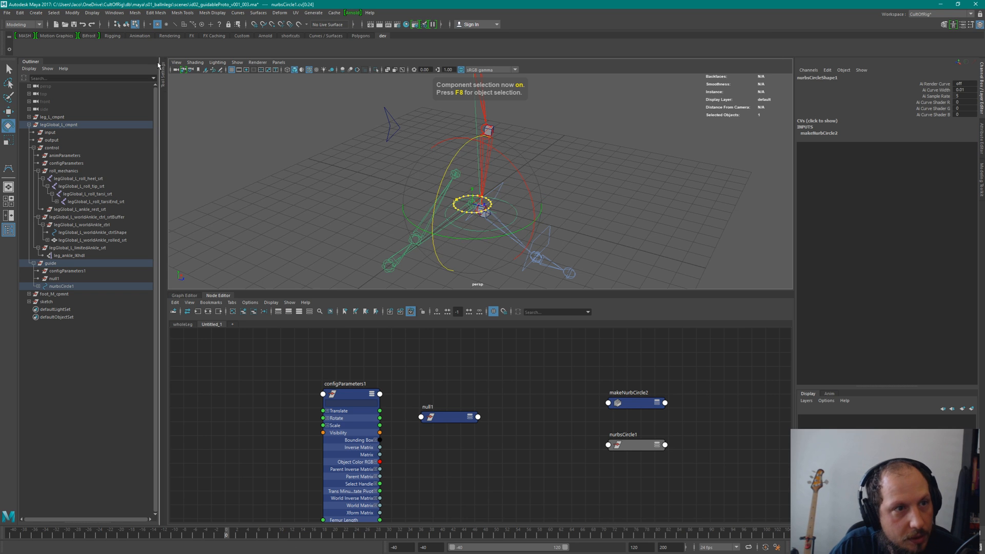
Rotate the circle's control vertices 90° into an upright plane using relative step snap at 45, and switch step snap back off.
left_click(163, 78)
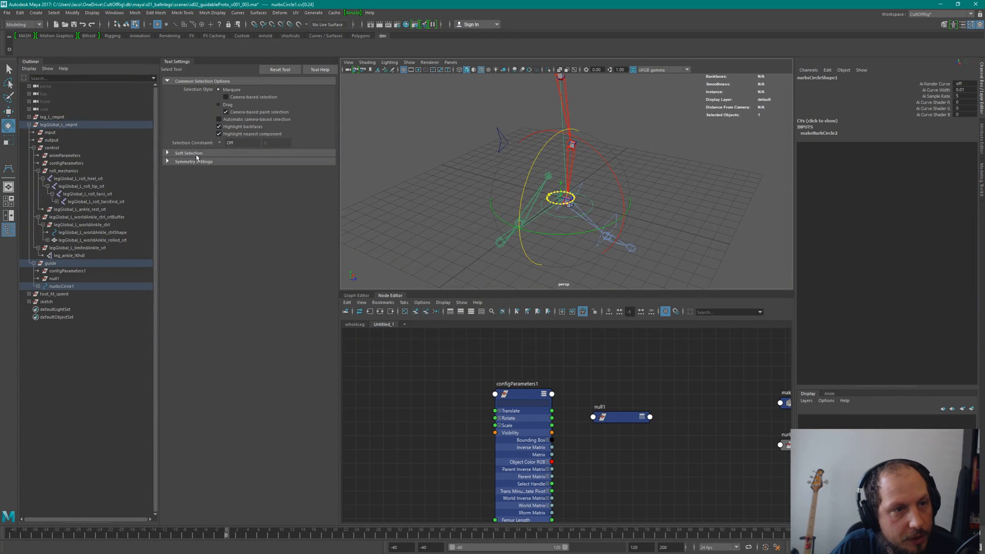
left_click(177, 62)
left_click(162, 68)
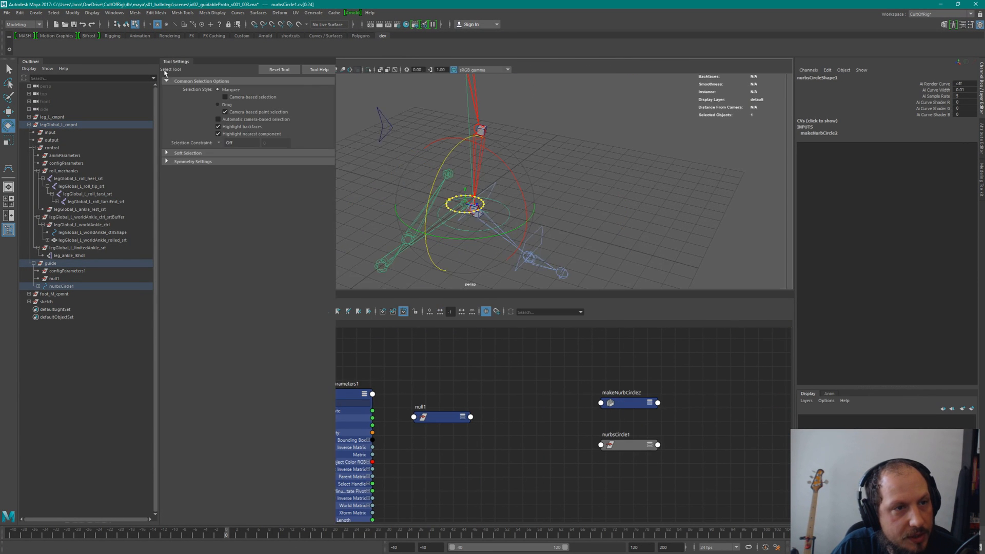
left_click(478, 218)
key("ctrl+z")
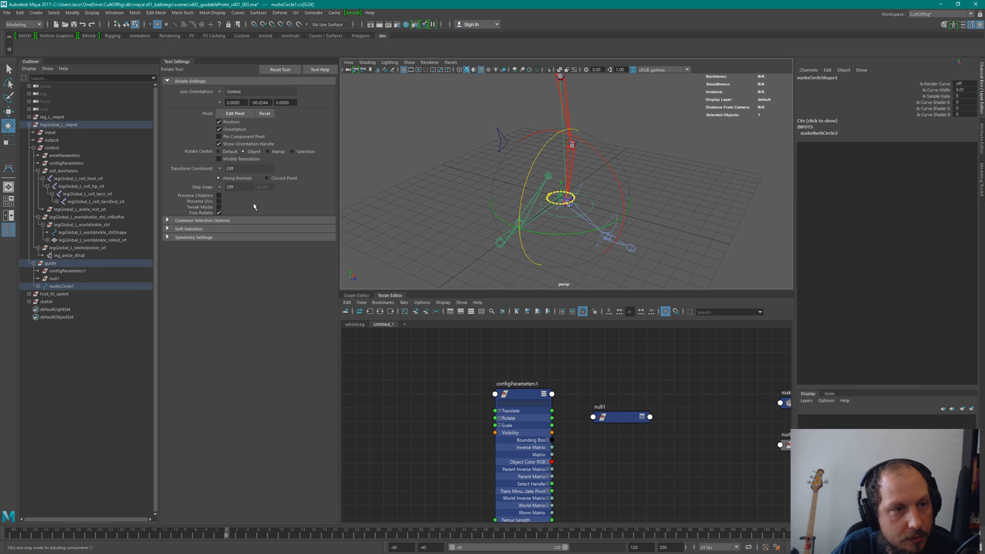
left_click(232, 186)
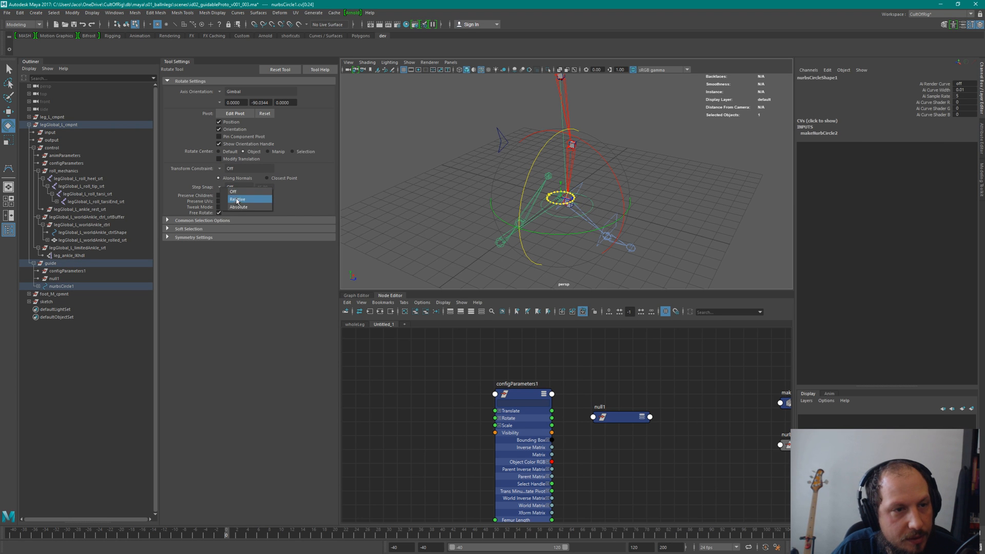
left_click(236, 198)
left_click_drag(603, 151, 618, 203)
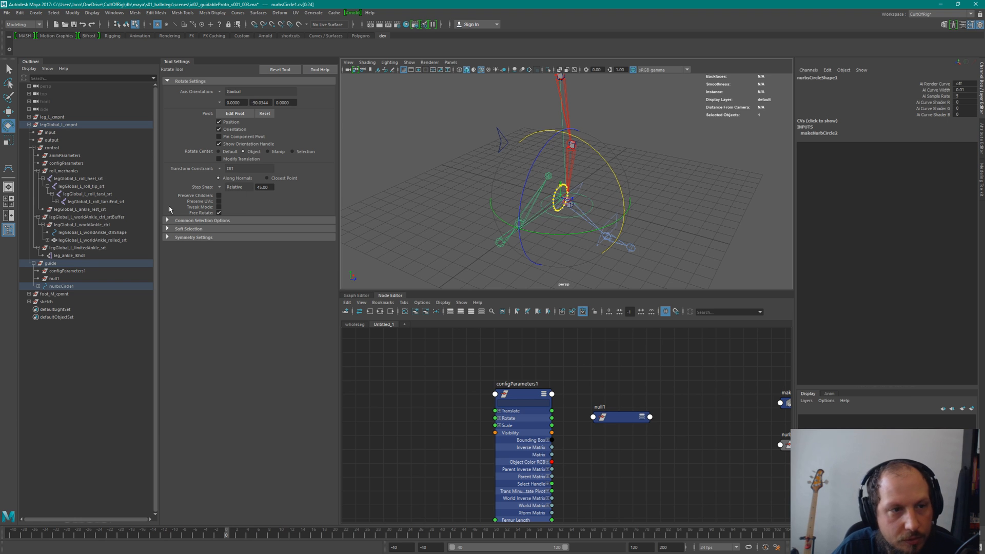
left_click(227, 189)
left_click(228, 190)
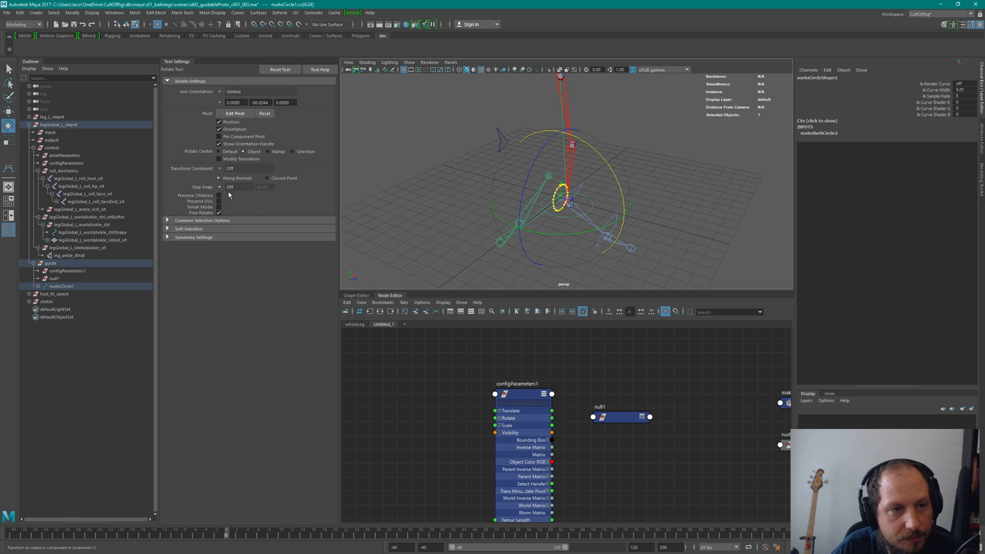
Scale all of the circle's control vertices down to about half size and clear the selection.
left_click(682, 146)
left_click_drag(682, 146, 589, 126, "alt")
right_click_drag(589, 154, 662, 229, "alt")
left_click_drag(662, 229, 643, 215, "alt")
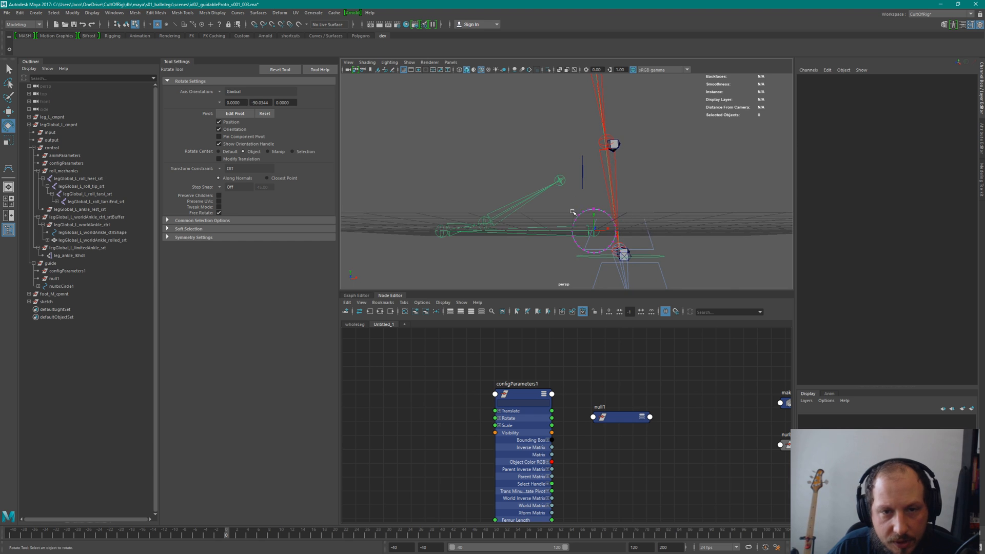
left_click_drag(561, 187, 578, 235)
key("r")
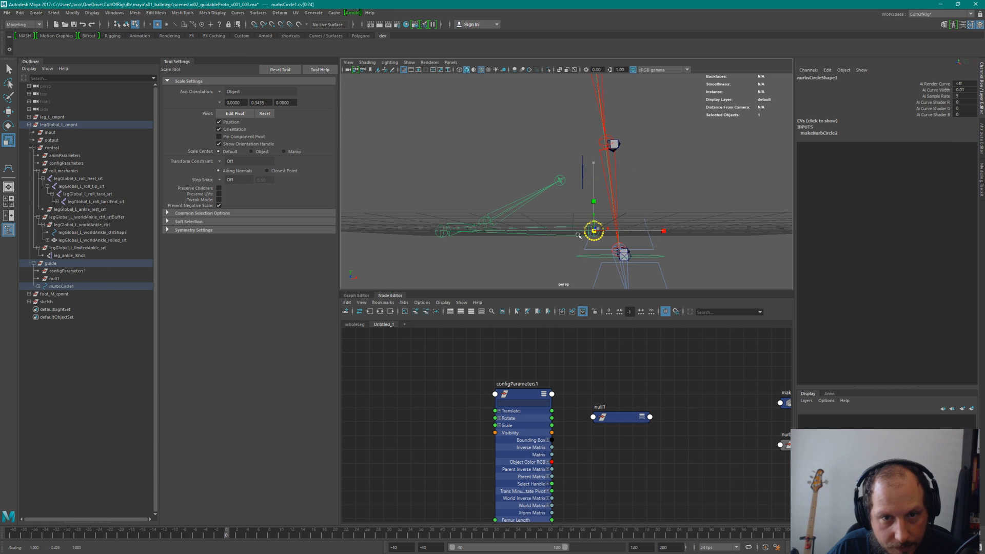
left_click(575, 249)
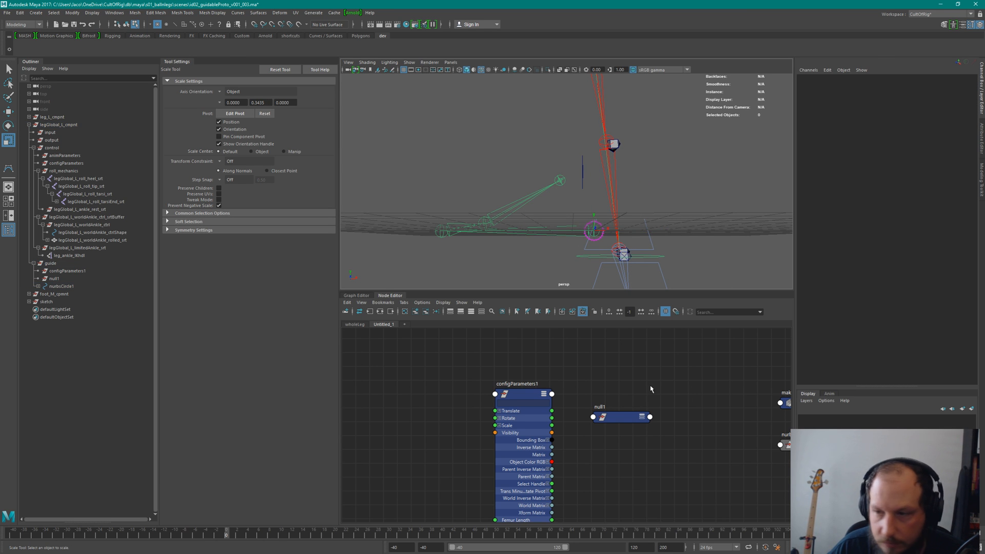
Frame the node graph, check the makeNurbCircle2 and nurbsCircle1 nodes, and select nurbsCircleShape1 in the Outliner.
key("a")
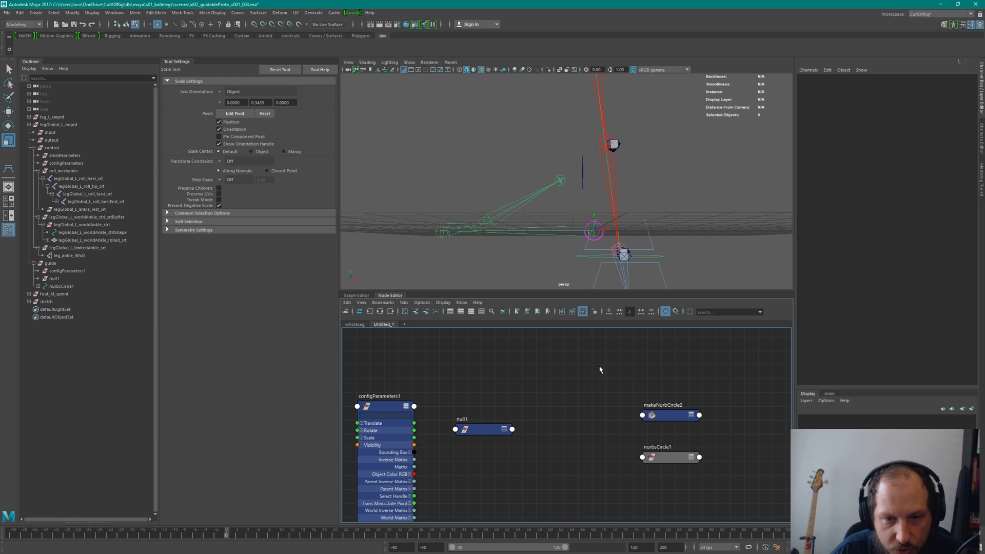
left_click(510, 428)
left_click(672, 416)
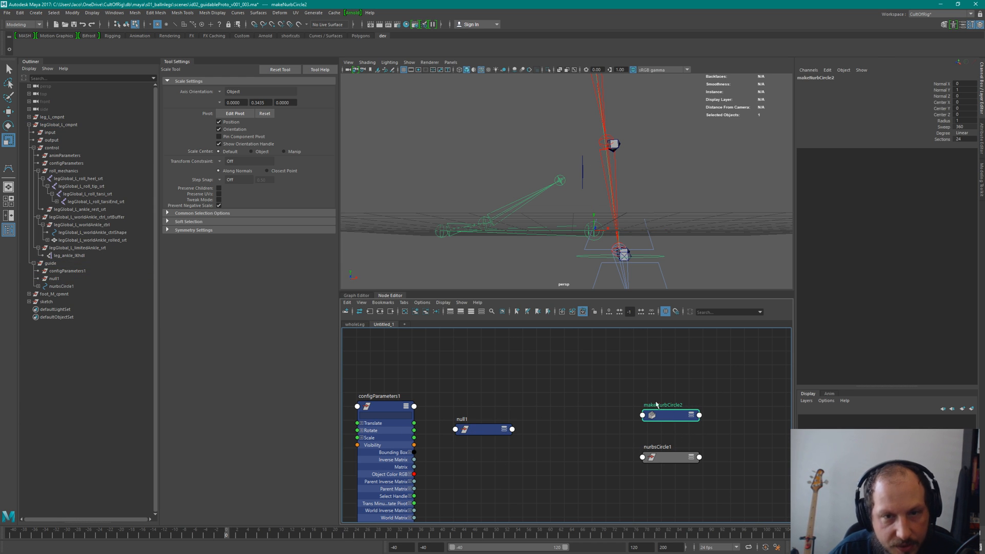
left_click(669, 462)
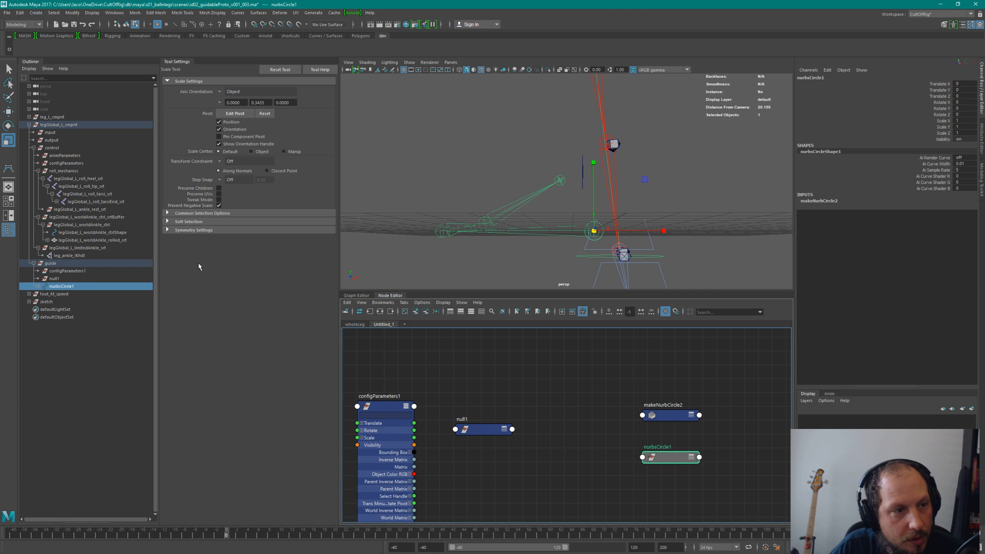
left_click(38, 286)
left_click(67, 293)
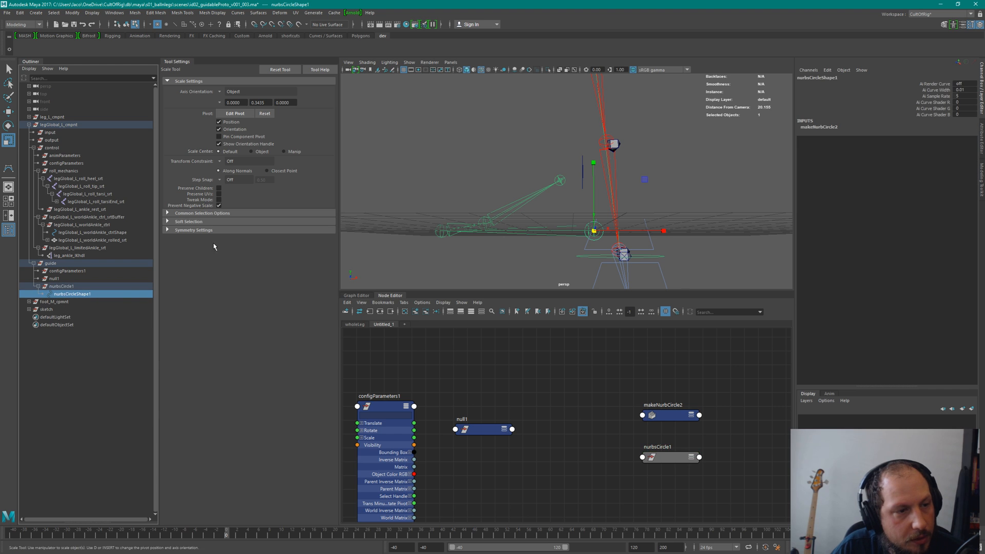
Switch the menu set to Rigging.
left_click(36, 13)
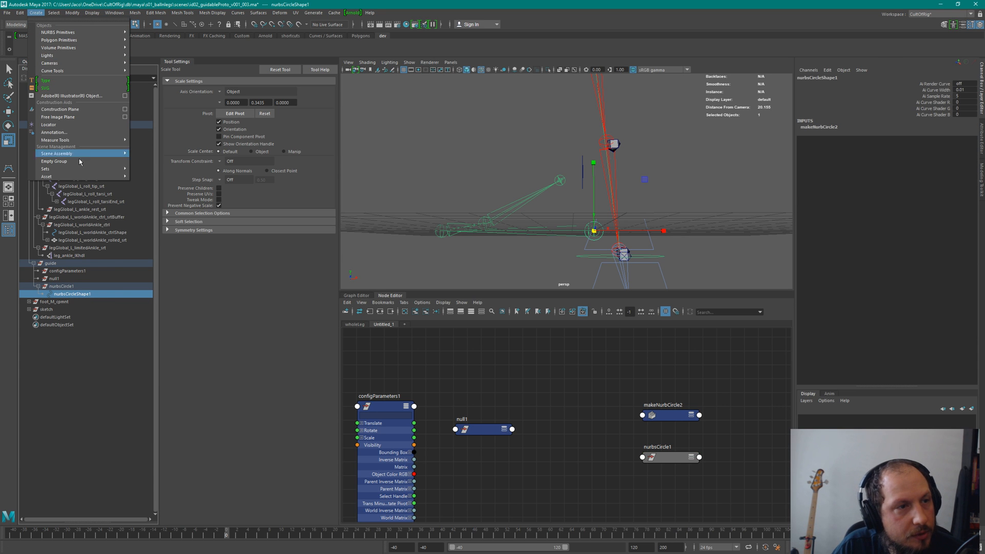
mouse_move(75, 13)
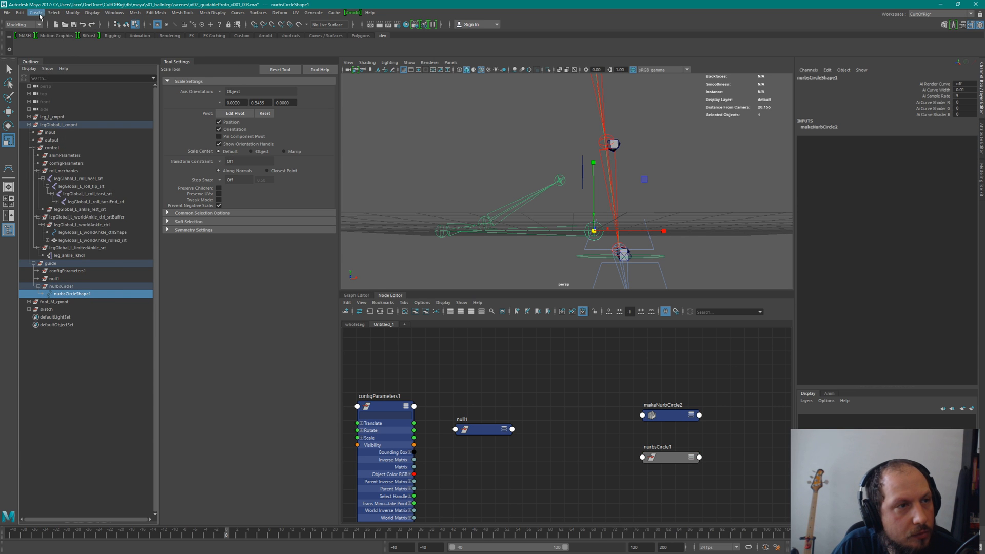
left_click(24, 24)
left_click(28, 35)
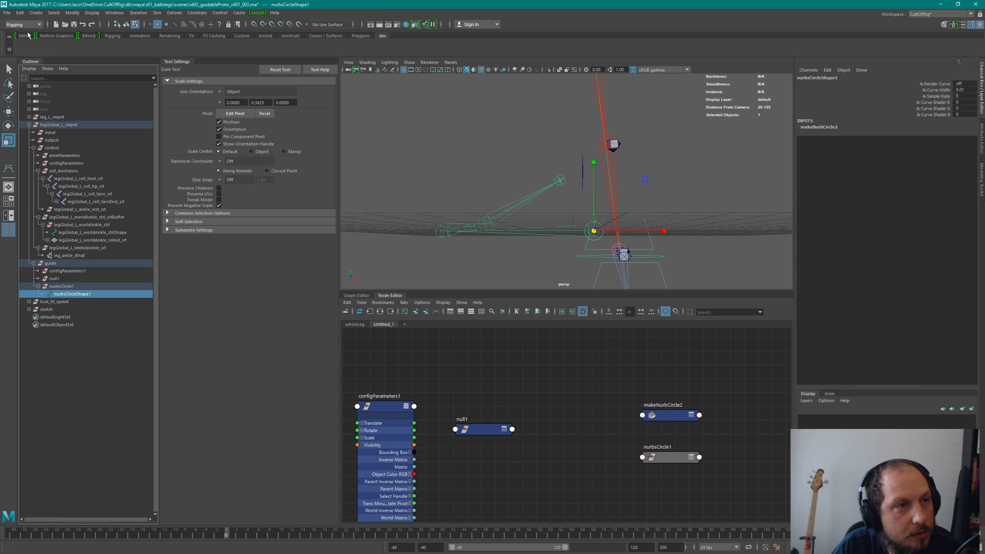
Delete the circle's construction history and place the nurbsCircle1 node beside null1 in the node graph.
left_click(72, 12)
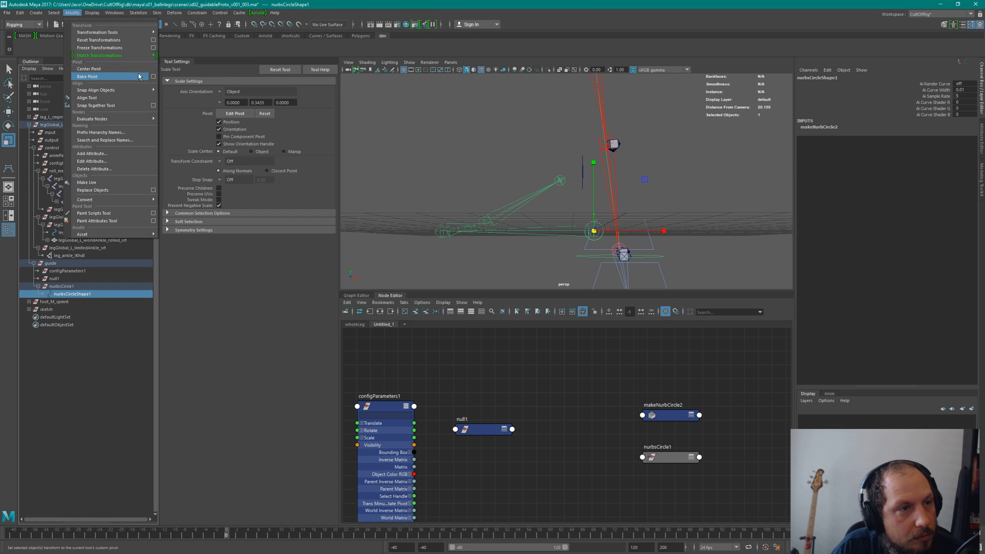
left_click(71, 12)
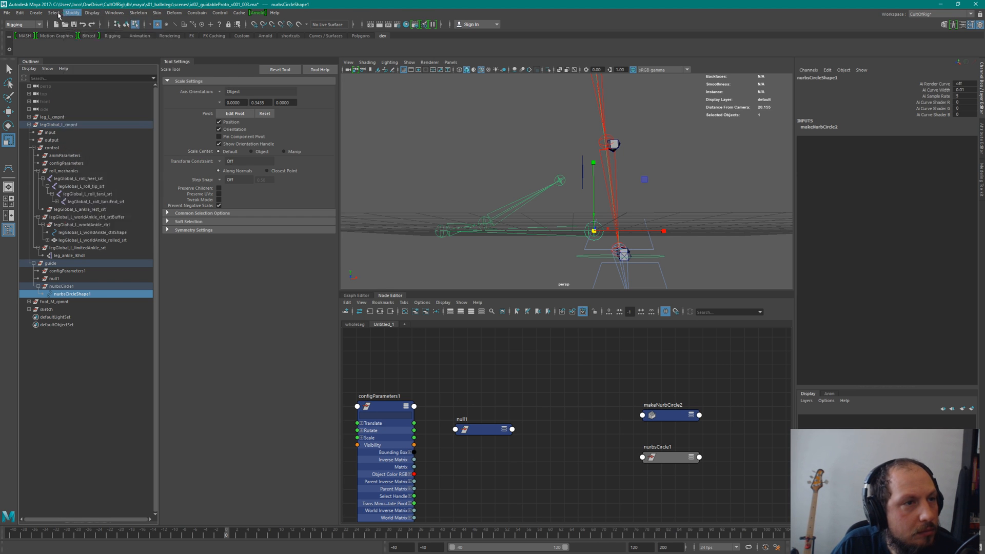
left_click(71, 12)
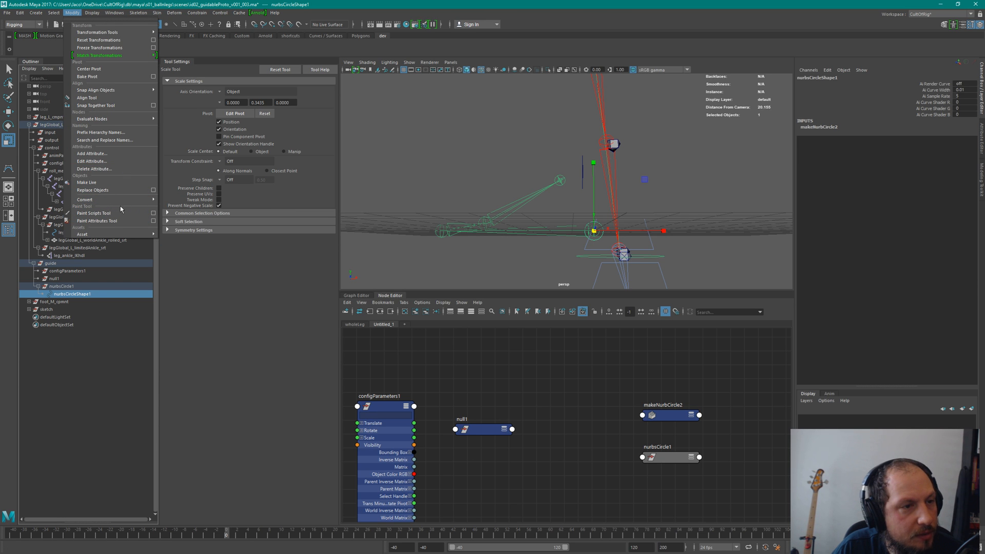
left_click(75, 11)
left_click(21, 13)
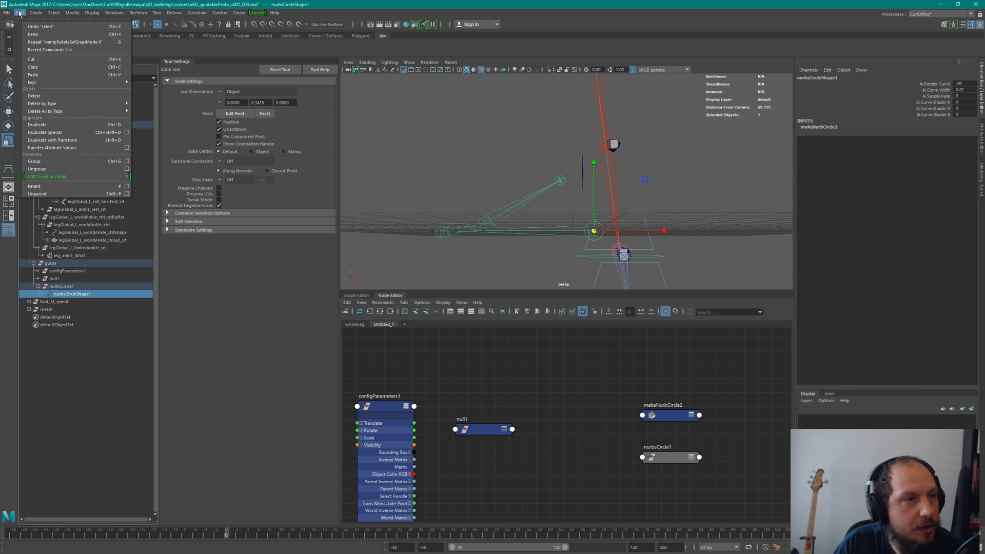
left_click(21, 13)
left_click(20, 13)
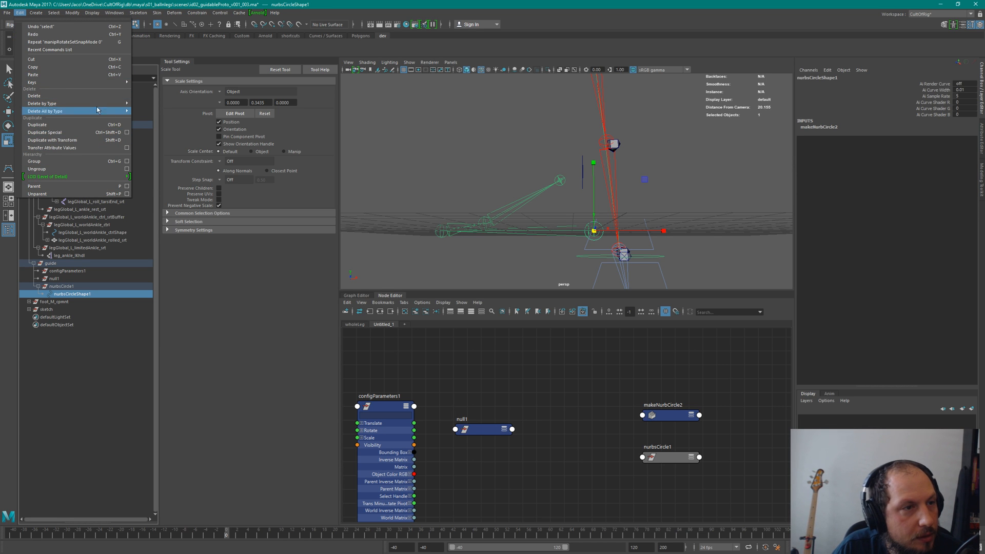
left_click(149, 110)
left_click(667, 457)
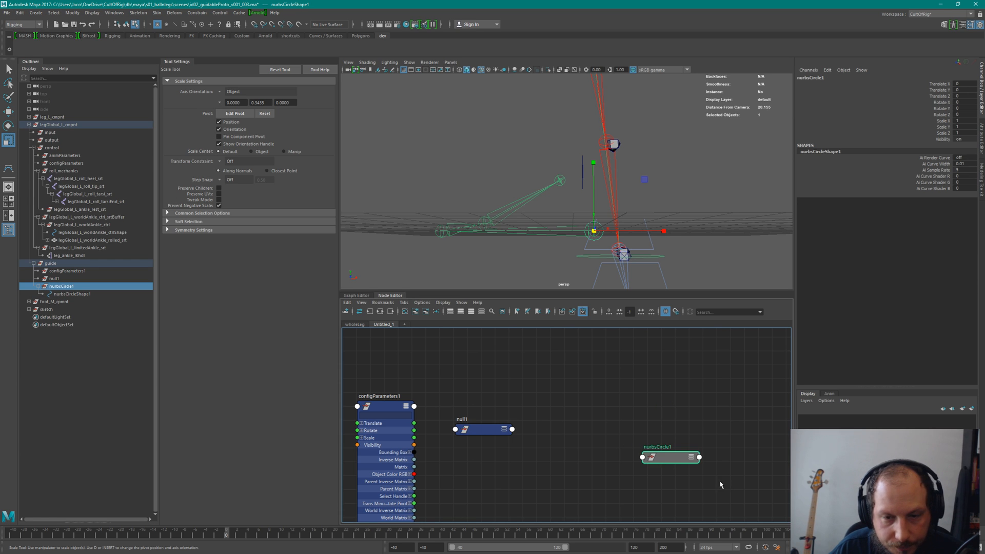
left_click_drag(669, 457, 622, 423)
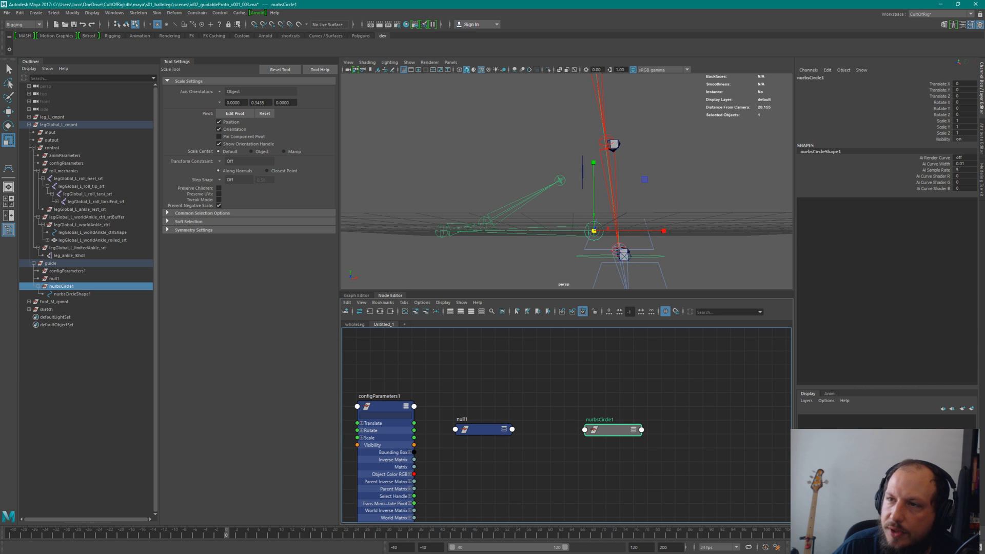
Switch to Mischief and handwrite "master (heel)" in the empty area below the workflow diagram.
key("alt+Tab")
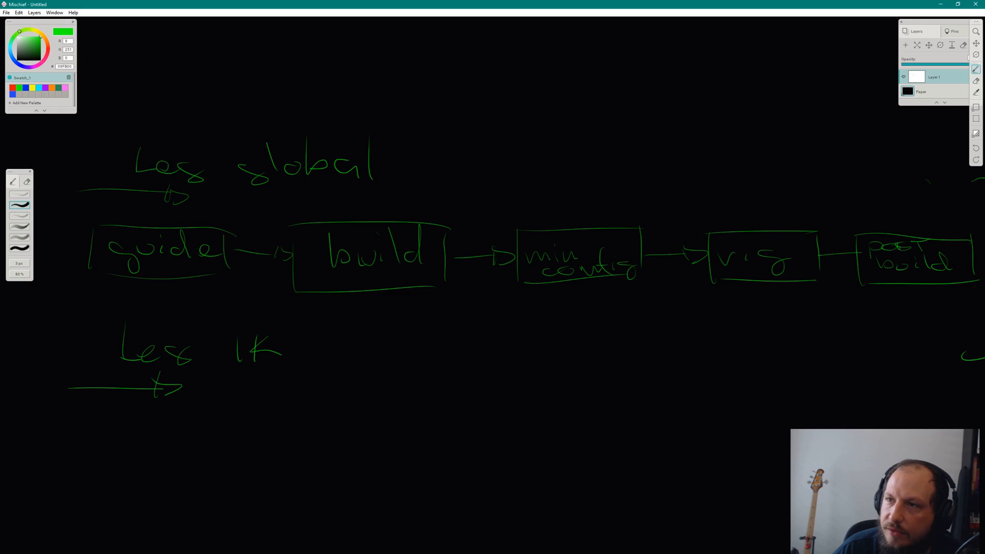
scroll(472, 210, "down", 5)
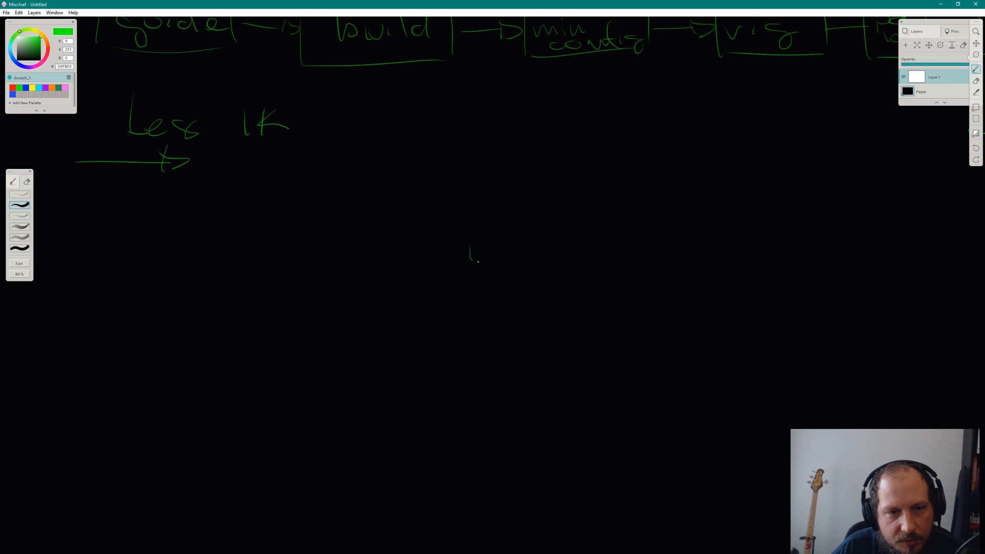
mouse_move(477, 261)
left_mouse_down()
mouse_move(499, 250)
mouse_move(545, 259)
left_mouse_up()
mouse_move(559, 232)
left_mouse_down()
mouse_move(561, 261)
mouse_move(572, 241)
left_mouse_up()
left_click_drag(577, 254, 594, 259)
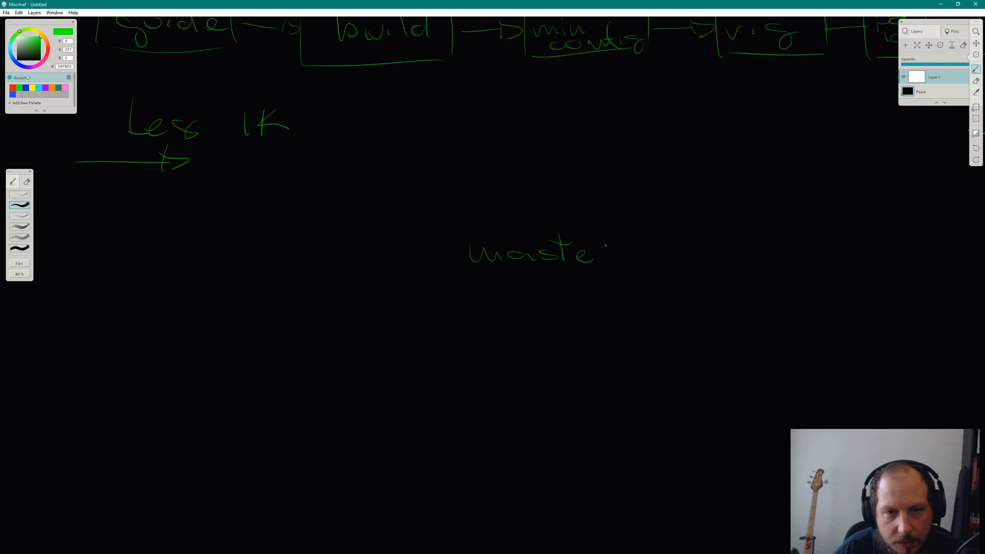
middle_click_drag(632, 288, 519, 294)
mouse_move(554, 231)
left_mouse_down()
mouse_move(553, 276)
mouse_move(633, 263)
left_mouse_up()
left_click_drag(634, 225, 642, 268)
mouse_move(645, 226)
left_mouse_down()
mouse_move(671, 270)
mouse_move(662, 282)
left_mouse_up()
Draw a branch arrow under "master" and handwrite "length" after it.
key("space")
mouse_move(422, 292)
left_mouse_down()
mouse_move(421, 329)
mouse_move(474, 338)
left_mouse_up()
mouse_move(507, 301)
left_mouse_down()
mouse_move(514, 338)
mouse_move(548, 335)
left_mouse_up()
left_click_drag(549, 323, 588, 347)
left_click_drag(607, 296, 600, 339)
left_click_drag(584, 311, 616, 309)
mouse_move(620, 295)
left_mouse_down()
mouse_move(621, 320)
mouse_move(652, 328)
mouse_move(615, 326)
left_mouse_up()
Handwrite "(overall/plant)" after "length" and draw a small arrow following it.
key("space")
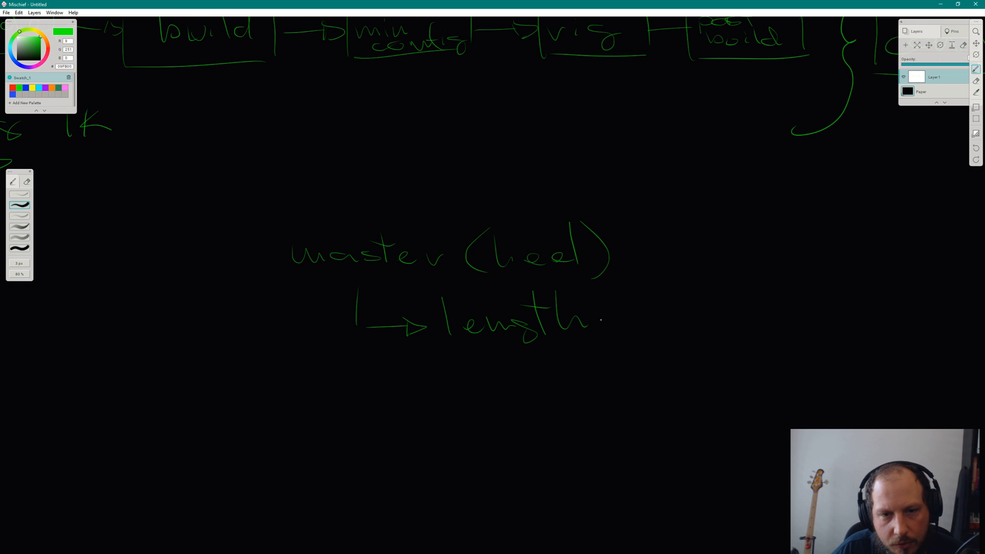
mouse_move(625, 288)
left_mouse_down()
mouse_move(631, 339)
mouse_move(717, 310)
left_mouse_up()
left_click_drag(737, 313, 745, 322)
left_click_drag(743, 280, 759, 323)
left_click_drag(766, 292, 775, 322)
left_click_drag(822, 276, 784, 336)
left_click_drag(825, 308, 913, 320)
mouse_move(923, 281)
left_mouse_down()
mouse_move(918, 317)
mouse_move(934, 289)
mouse_move(790, 288)
mouse_move(830, 335)
left_mouse_up()
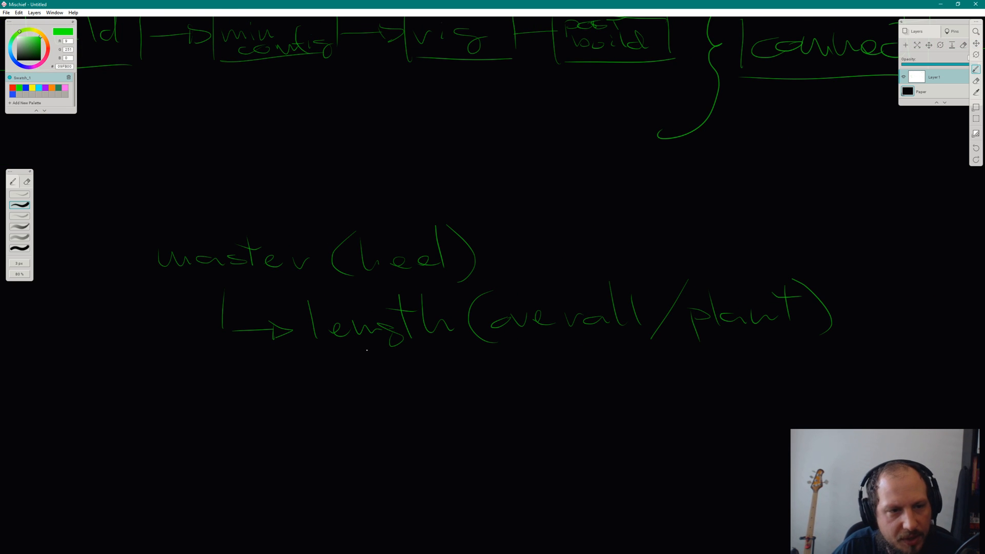
left_click_drag(756, 337, 659, 327)
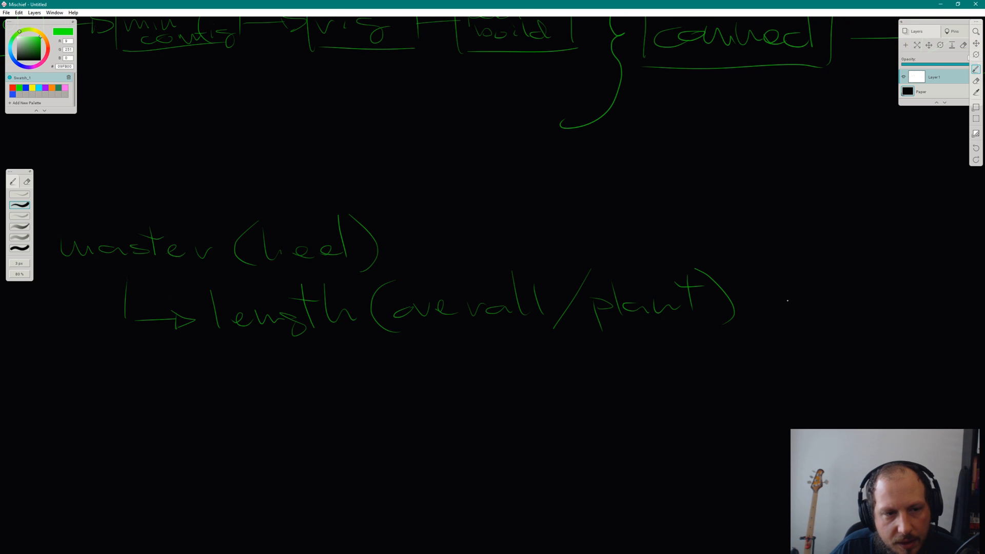
left_click_drag(764, 298, 794, 305)
left_click_drag(827, 270, 830, 303)
mouse_move(846, 293)
left_mouse_down()
mouse_move(871, 294)
mouse_move(884, 313)
left_mouse_up()
mouse_move(895, 264)
left_mouse_down()
mouse_move(893, 301)
mouse_move(930, 293)
left_mouse_up()
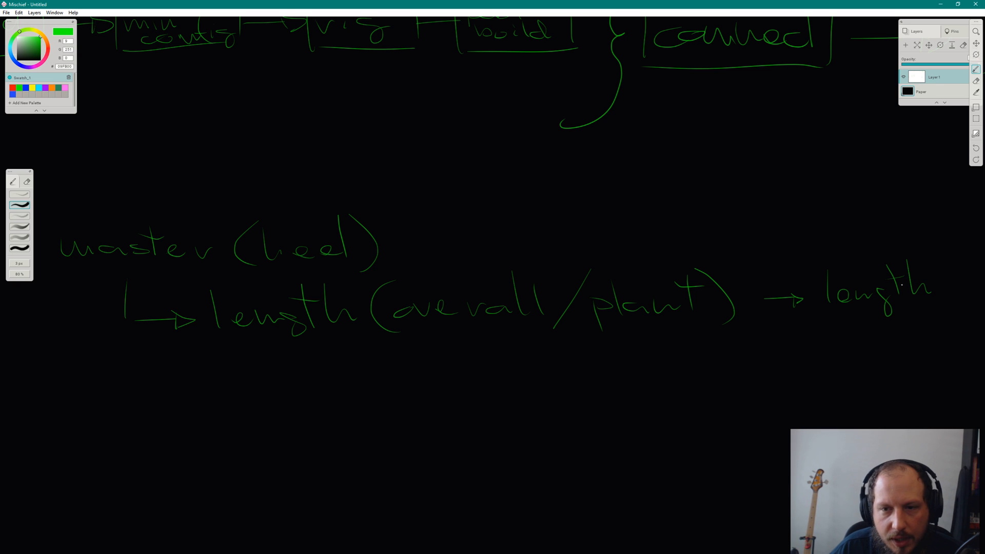
key("ctrl+z")
key("ctrl+z")
key("ctrl+z")
key("ctrl+z")
key("ctrl+z")
key("ctrl+z")
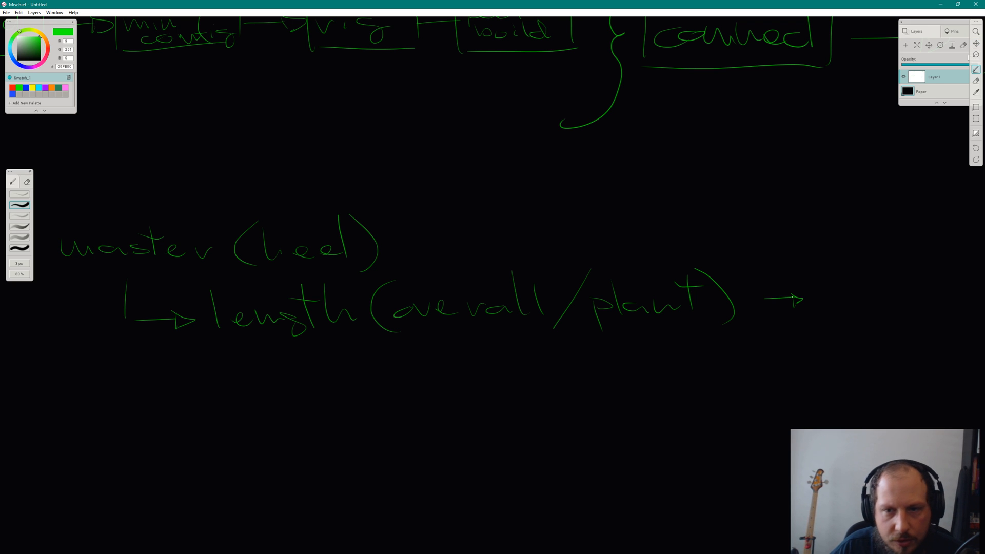
Handwrite "locked pos" after the arrow that follows "length (overall/plant)".
mouse_move(819, 268)
left_mouse_down()
mouse_move(823, 303)
mouse_move(866, 292)
mouse_move(940, 296)
left_mouse_up()
mouse_move(885, 328)
left_mouse_down()
mouse_move(901, 316)
mouse_move(922, 333)
left_mouse_up()
key("space")
mouse_move(431, 353)
left_mouse_down()
mouse_move(479, 356)
mouse_move(442, 328)
left_mouse_up()
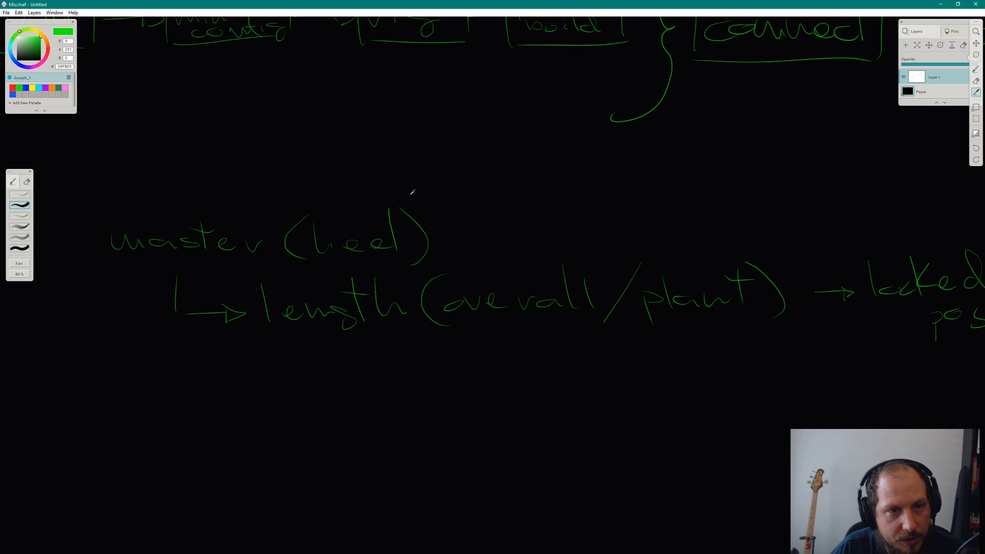
key("alt+Tab")
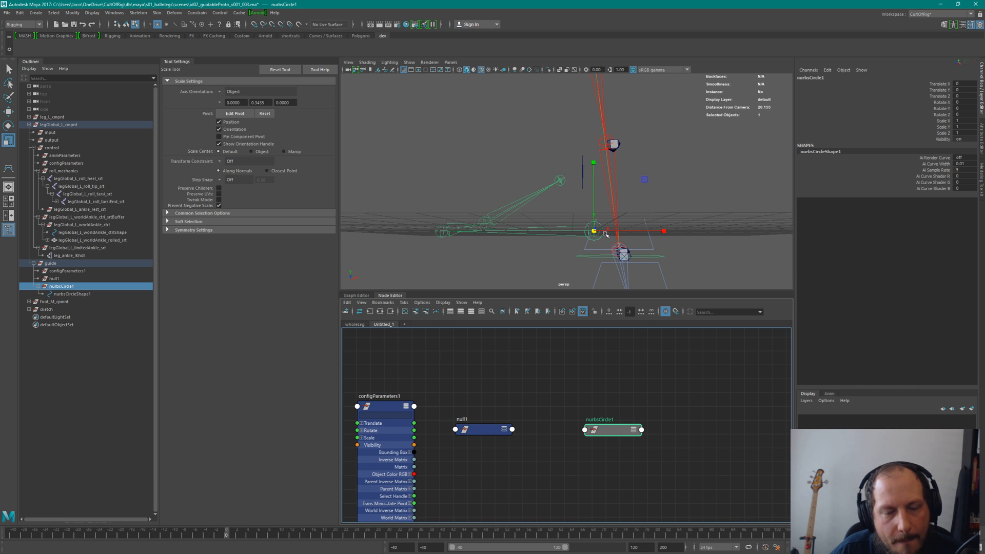
key("alt+Tab")
Draw a second branch arrow under "master", below the "length" line.
key("space")
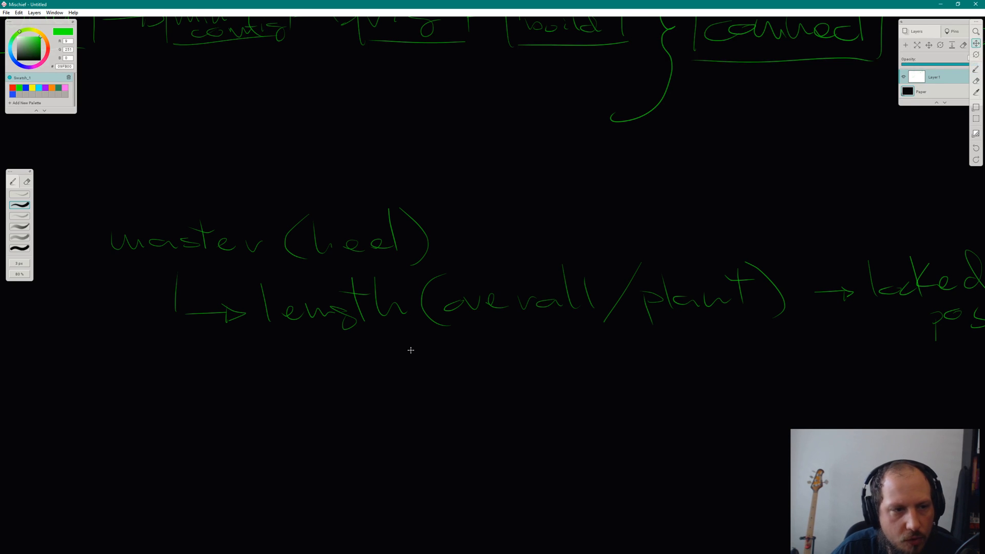
left_click_drag(408, 352, 448, 285)
left_click_drag(216, 249, 220, 348)
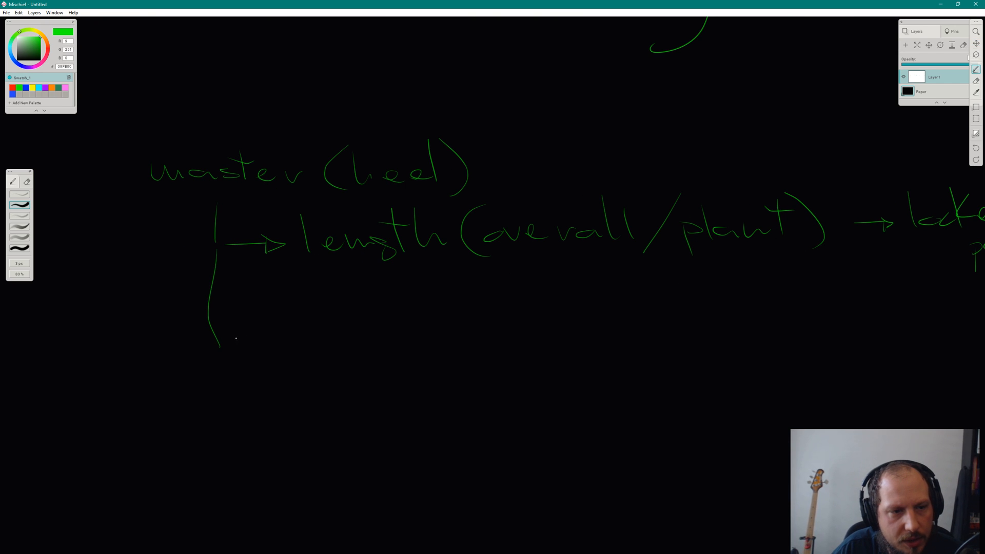
key("ctrl+z")
mouse_move(220, 244)
left_mouse_down()
mouse_move(205, 348)
mouse_move(249, 348)
left_mouse_up()
left_click_drag(262, 352, 272, 347)
Handwrite "toe pos" after the second branch arrow and insert "(start)" between the two words.
left_click_drag(311, 303, 314, 352)
mouse_move(312, 320)
left_mouse_down()
mouse_move(331, 318)
mouse_move(342, 339)
mouse_move(412, 368)
left_mouse_up()
left_click_drag(411, 349, 447, 343)
left_click_drag(465, 336, 459, 351)
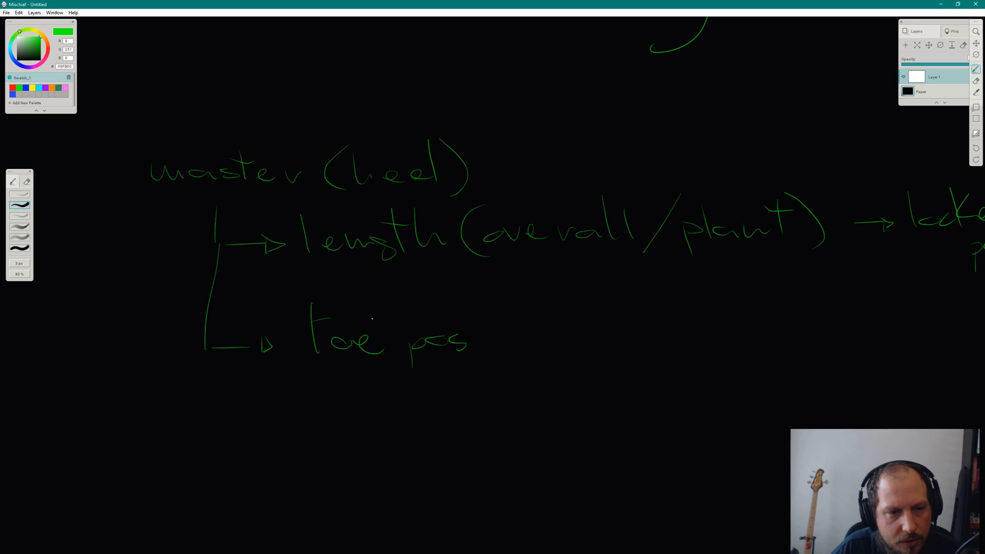
mouse_move(373, 319)
left_mouse_down()
mouse_move(378, 336)
mouse_move(395, 326)
left_mouse_up()
mouse_move(383, 320)
left_mouse_down()
mouse_move(424, 310)
mouse_move(406, 306)
left_mouse_up()
mouse_move(414, 288)
left_mouse_down()
mouse_move(435, 288)
mouse_move(454, 309)
left_mouse_up()
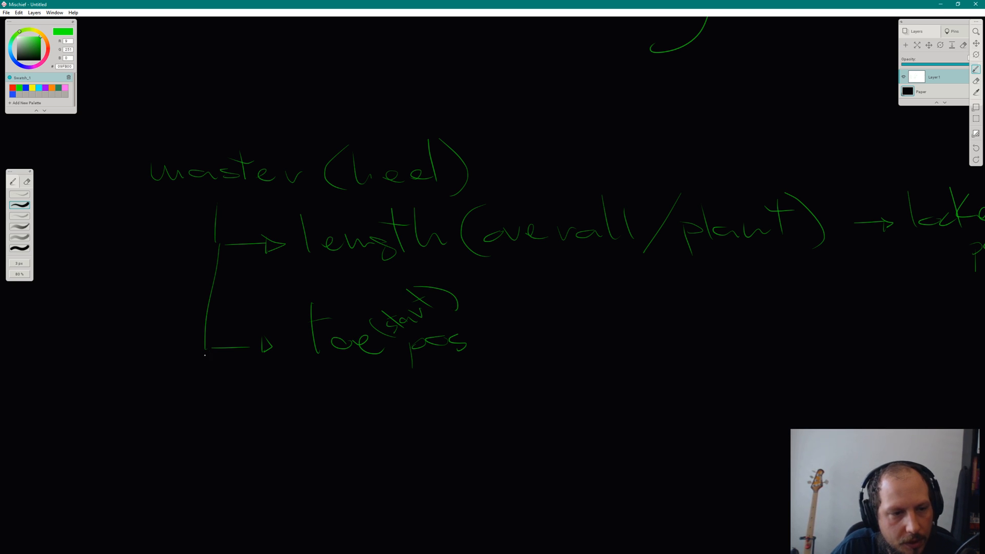
Draw a third branch arrow under "master" and handwrite "ankle pos" after it.
mouse_move(207, 356)
left_mouse_down()
mouse_move(241, 435)
mouse_move(260, 444)
left_mouse_up()
left_click_drag(318, 431, 355, 441)
left_click_drag(362, 401, 368, 451)
left_click_drag(386, 411, 405, 446)
left_click_drag(418, 438, 486, 440)
mouse_move(493, 436)
left_mouse_down()
mouse_move(505, 430)
mouse_move(509, 438)
left_mouse_up()
left_click_drag(530, 429, 514, 442)
middle_click_drag(594, 400, 501, 402)
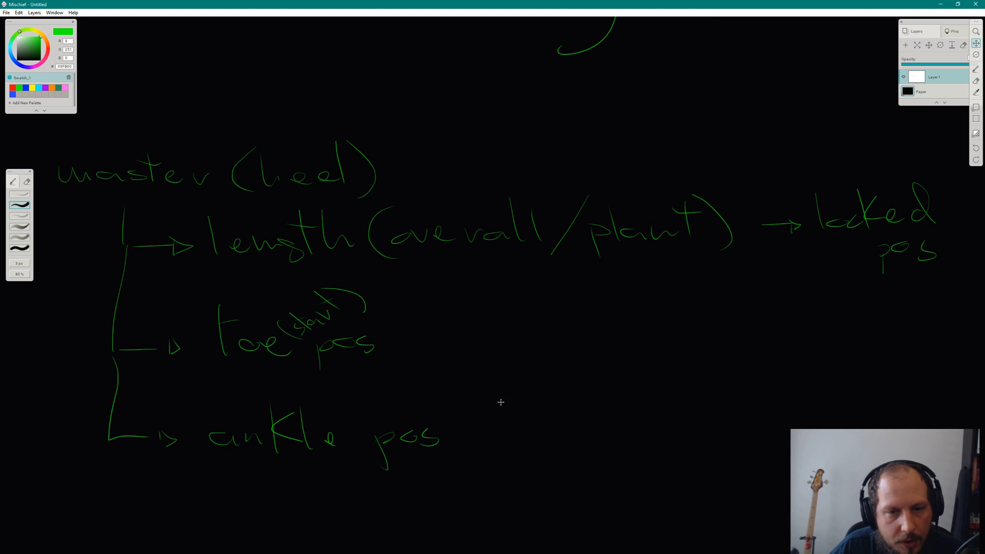
Draw an arrow after "toe (start) pos" and handwrite "trans".
left_click_drag(454, 342, 504, 354)
mouse_move(560, 308)
left_mouse_down()
mouse_move(563, 351)
mouse_move(592, 335)
left_mouse_up()
mouse_move(613, 340)
left_mouse_down()
mouse_move(618, 349)
mouse_move(668, 349)
left_mouse_up()
key("ctrl+z")
Draw an arrow after "ankle pos" and handwrite "trans".
left_click_drag(459, 436, 521, 435)
mouse_move(523, 422)
left_mouse_down()
mouse_move(527, 440)
mouse_move(536, 434)
left_mouse_up()
mouse_move(572, 386)
left_mouse_down()
mouse_move(584, 430)
mouse_move(591, 408)
left_mouse_up()
left_click_drag(595, 422, 674, 433)
left_click_drag(699, 421, 691, 440)
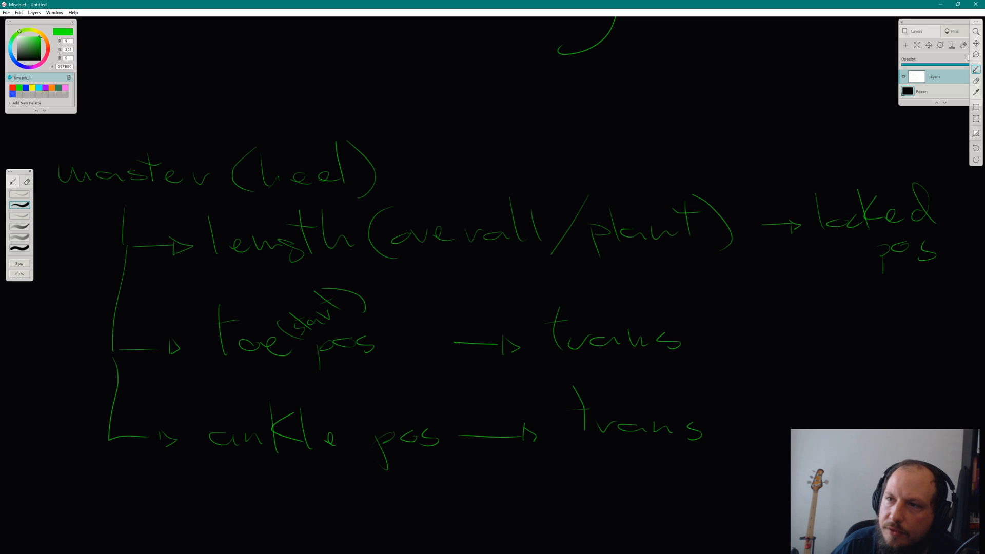
Switch to Maya, hide the shape nodes in the Outliner, and nudge the nurbsCircle1 node in the graph.
key("alt+Tab")
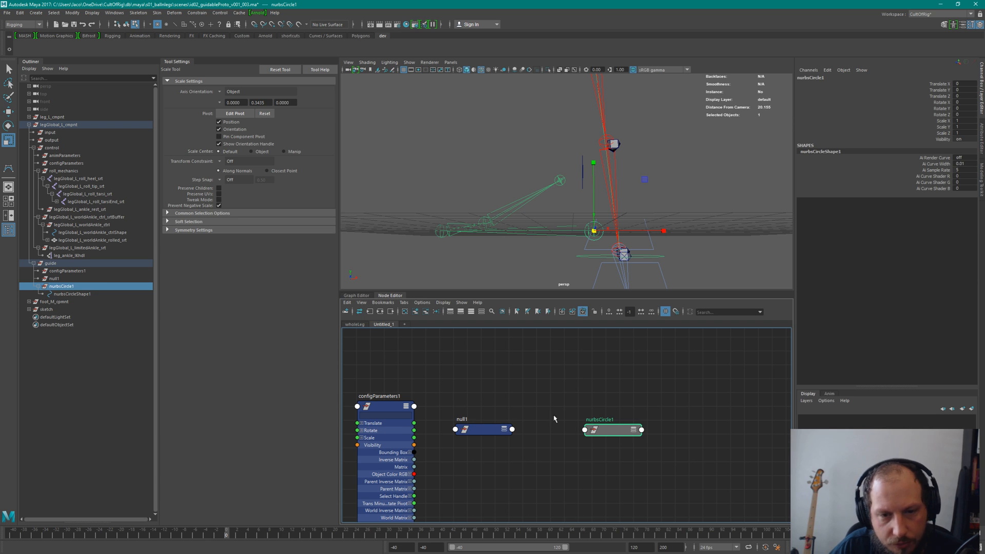
key("s")
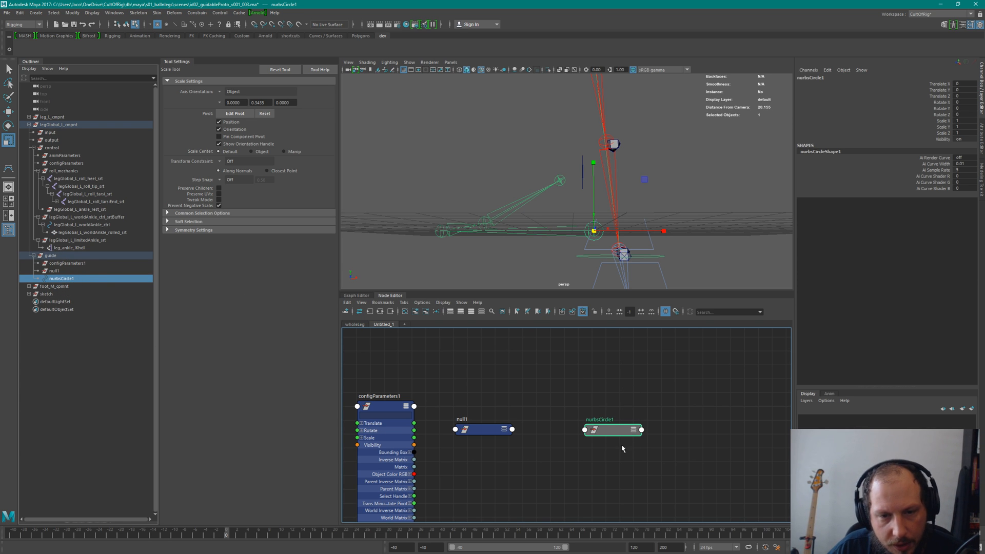
left_click_drag(616, 436, 608, 430)
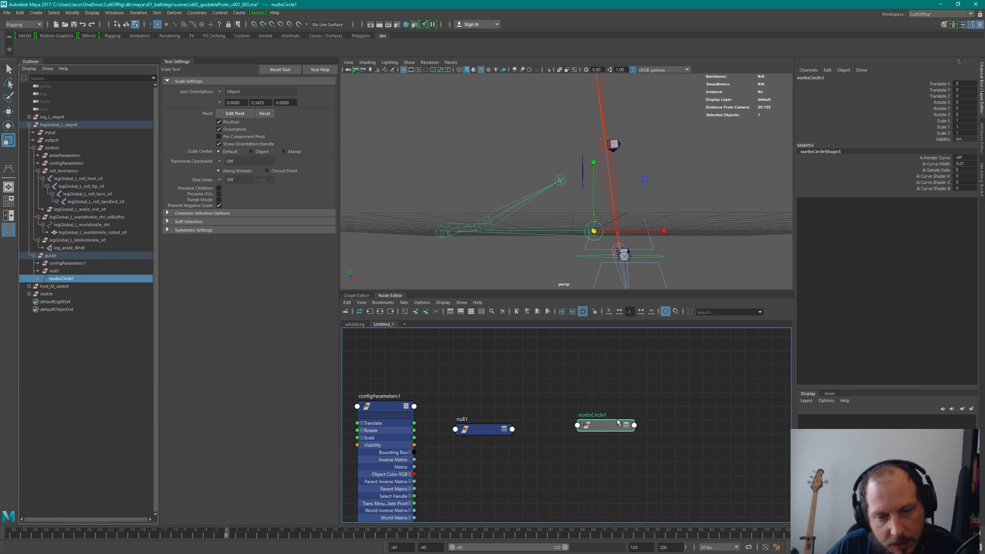
Create three duplicates of nurbsCircle1 parented under the original circle.
key("ctrl+d")
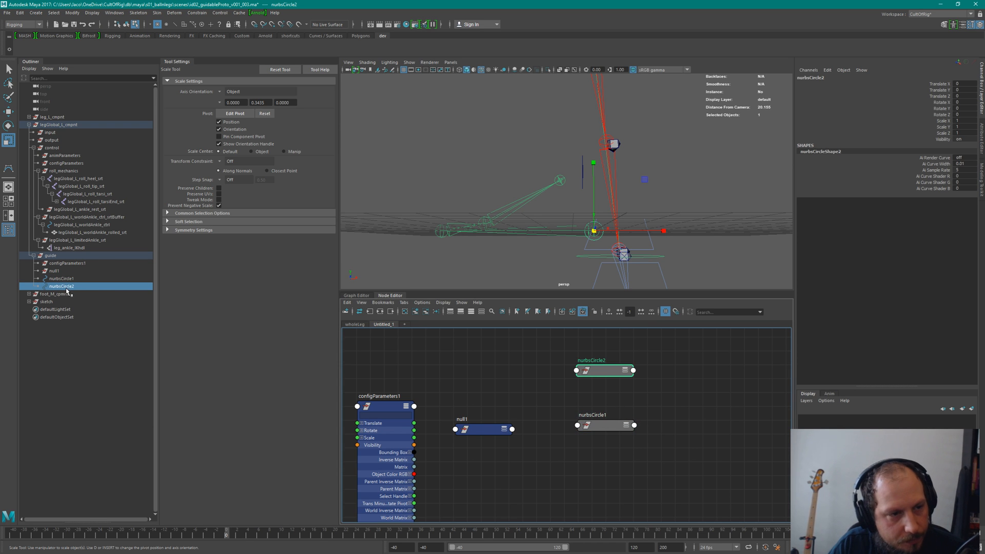
left_click(77, 279, "shift")
key("p")
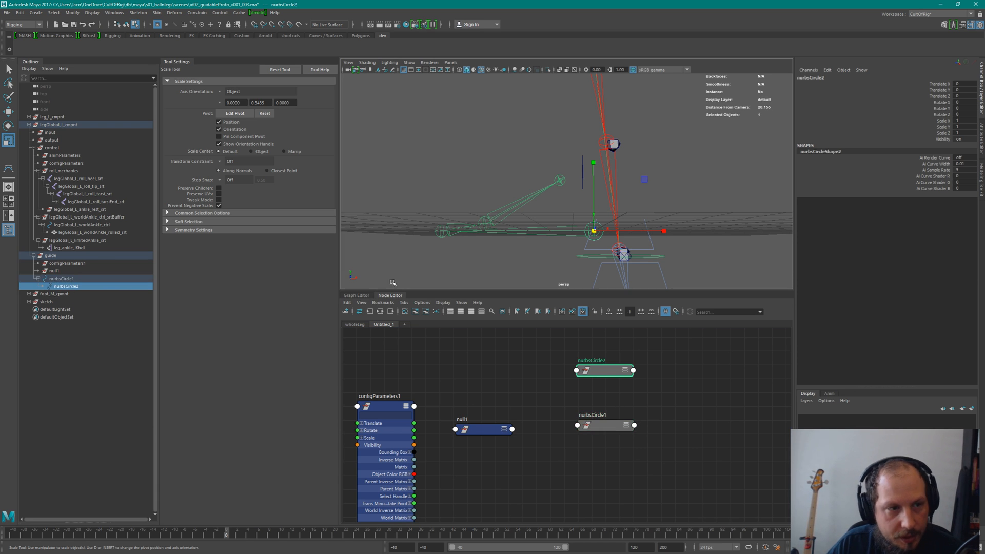
key("ctrl+d")
key("ctrl+d")
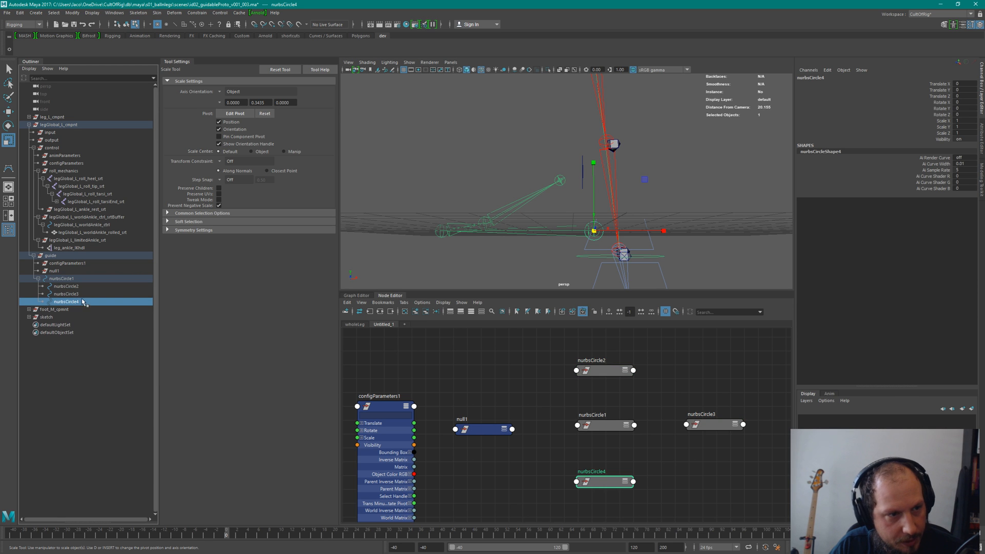
left_click_drag(67, 280, 81, 289)
key("alt+Tab")
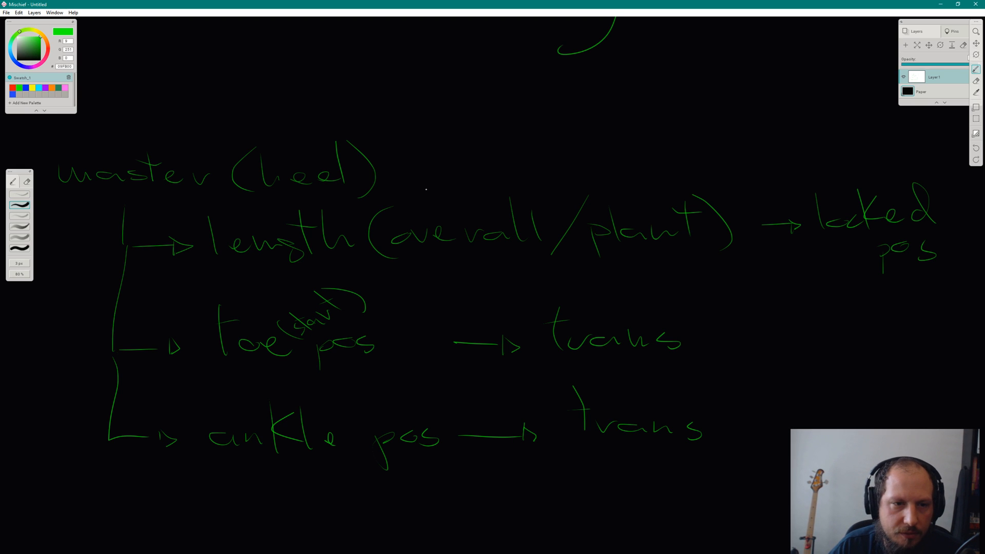
key("alt+Tab")
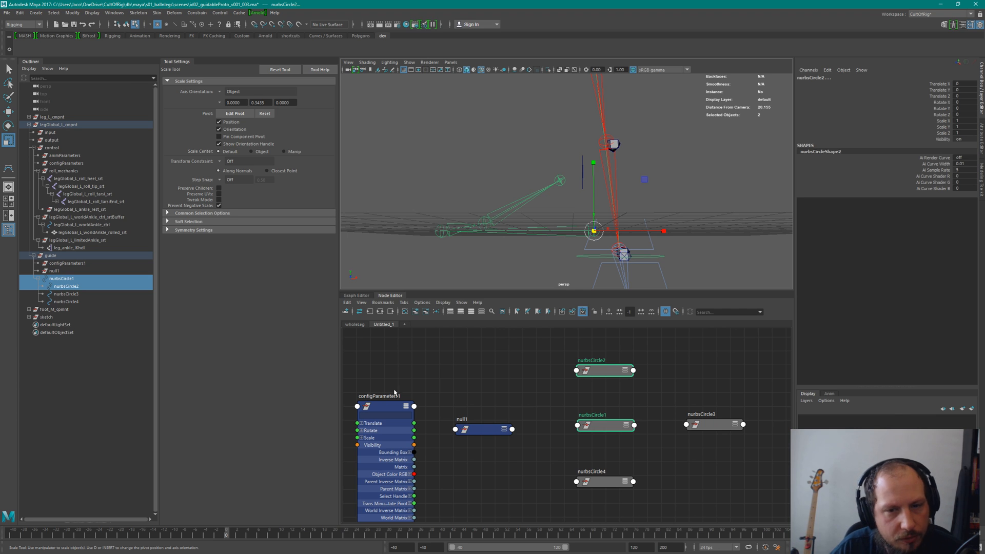
Rename nurbsCircle1 as heel and its first child circle, nurbsCircle2, as tip.
left_click(76, 279)
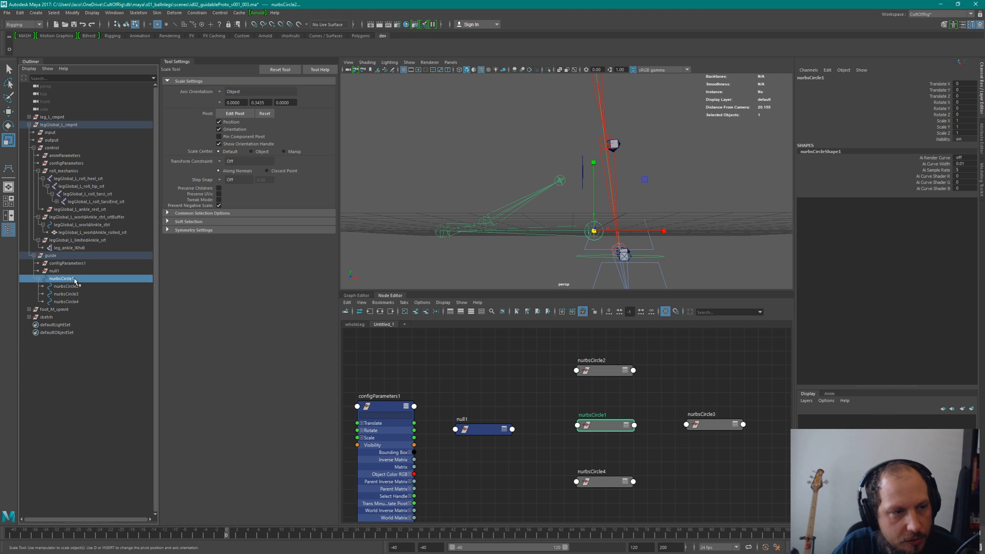
double_click(76, 280)
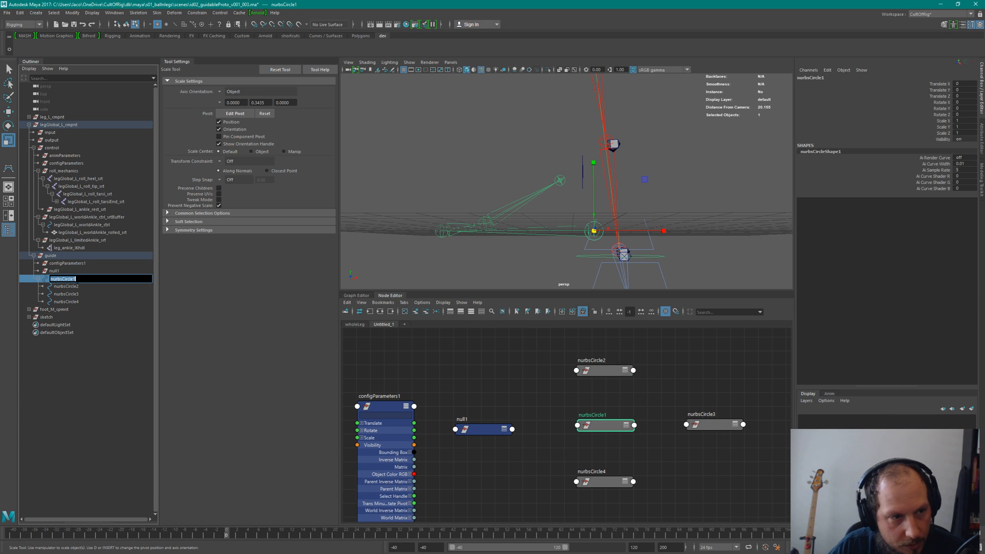
type("heel")
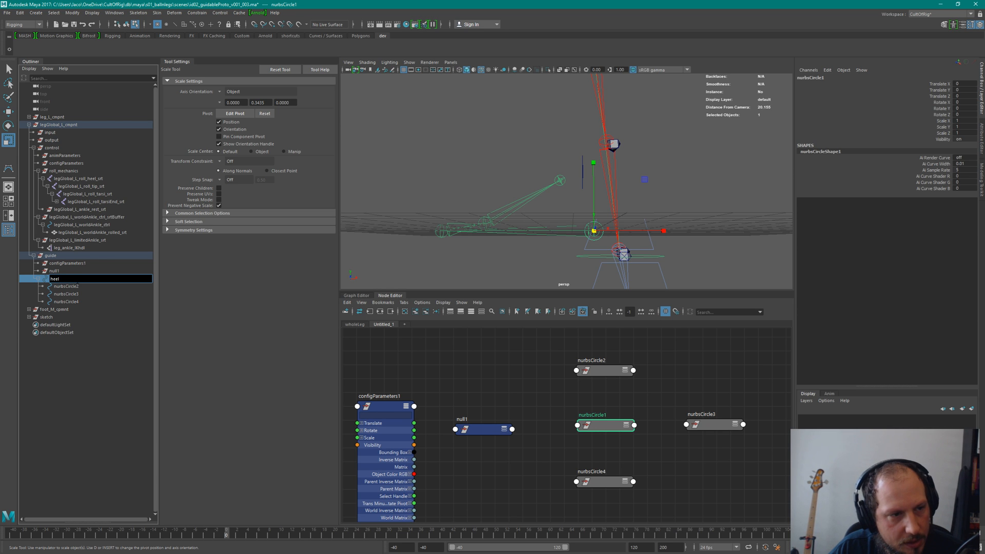
key("Return")
double_click(76, 285)
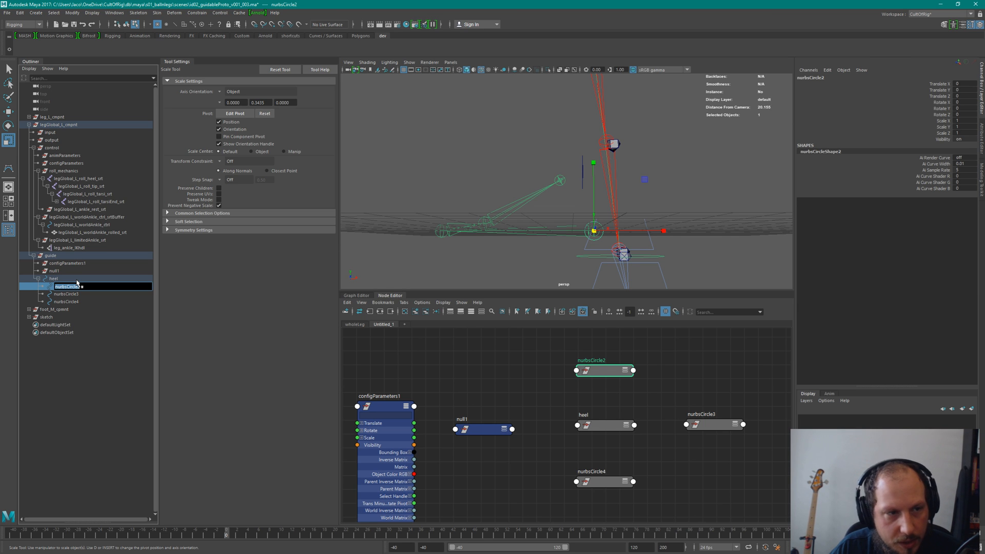
type("tip")
key("Return")
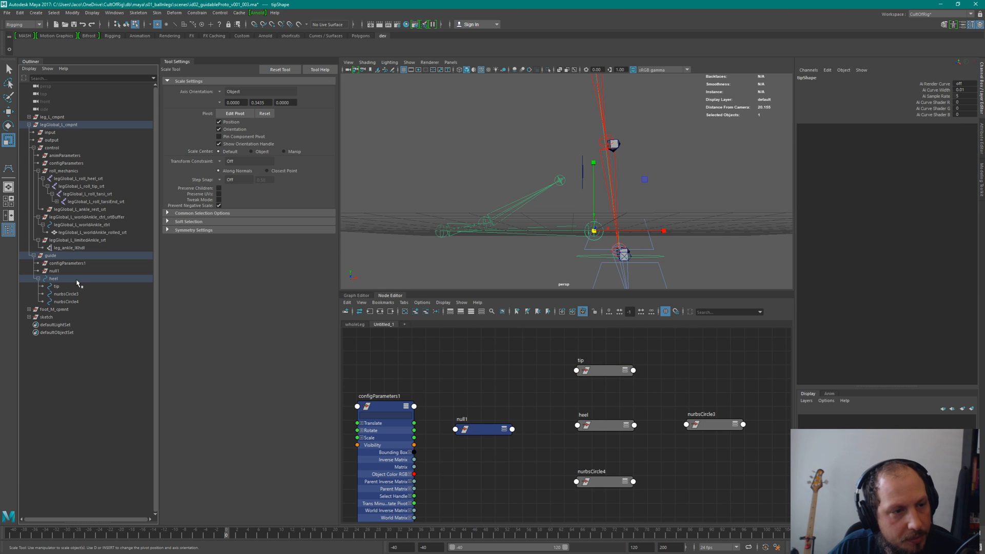
Rename nurbsCircle3 as toeStart and nurbsCircle4 as ankle.
left_click(77, 285)
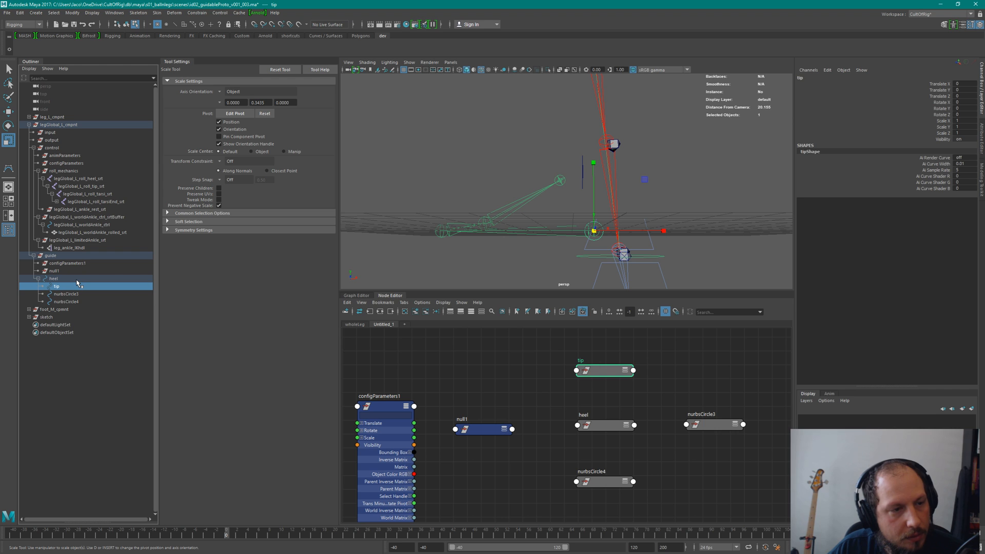
key("Down")
key("F2")
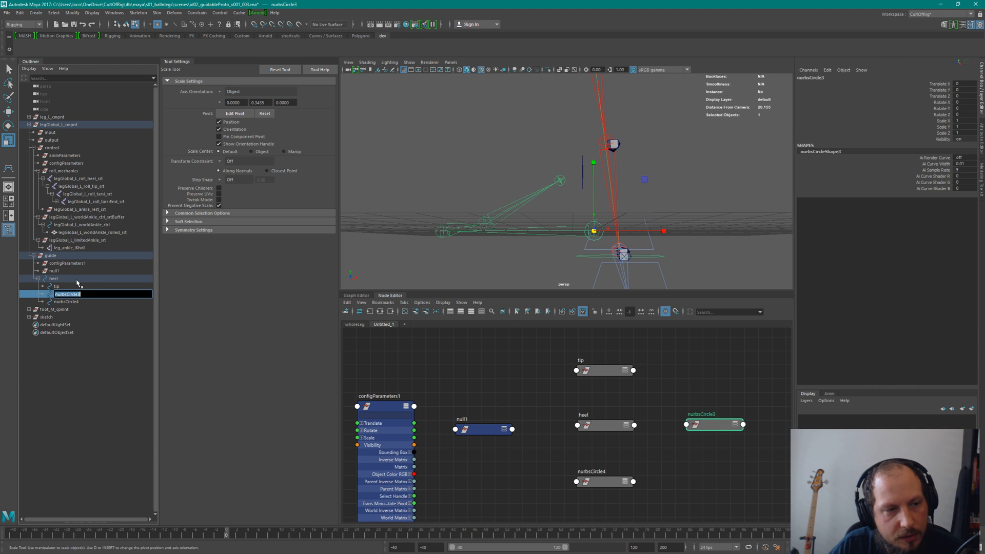
type("toeSt")
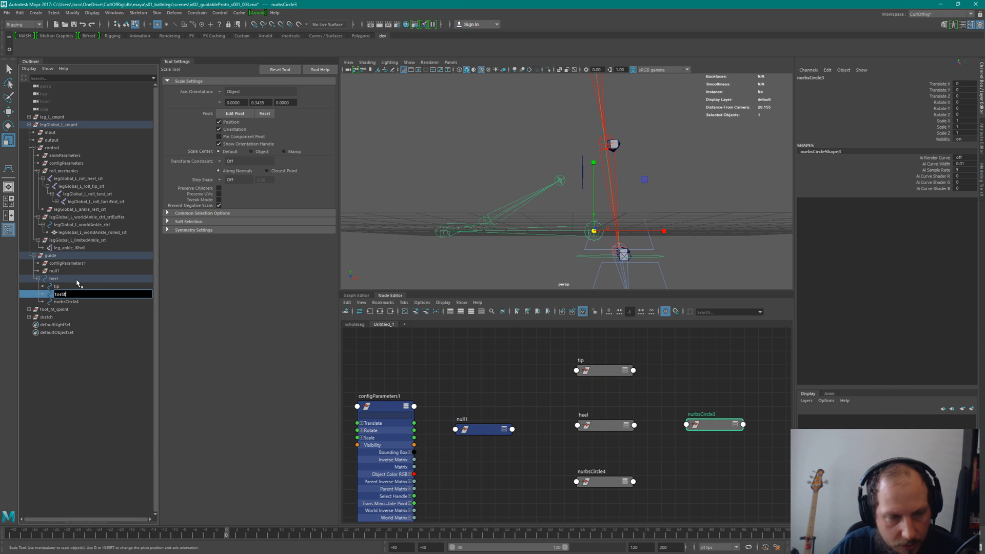
type("art")
key("Return")
key("Down")
key("F2")
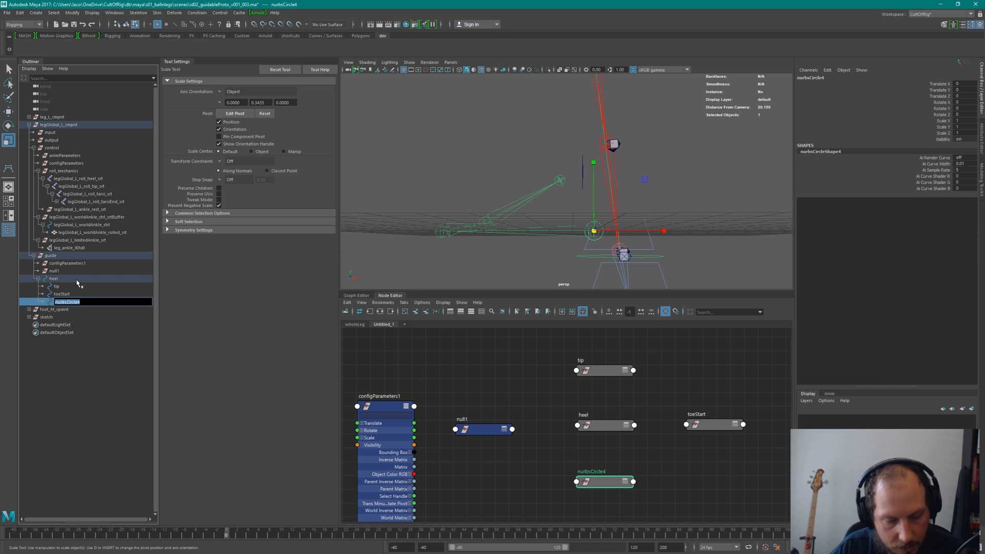
type("ankle")
key("Return")
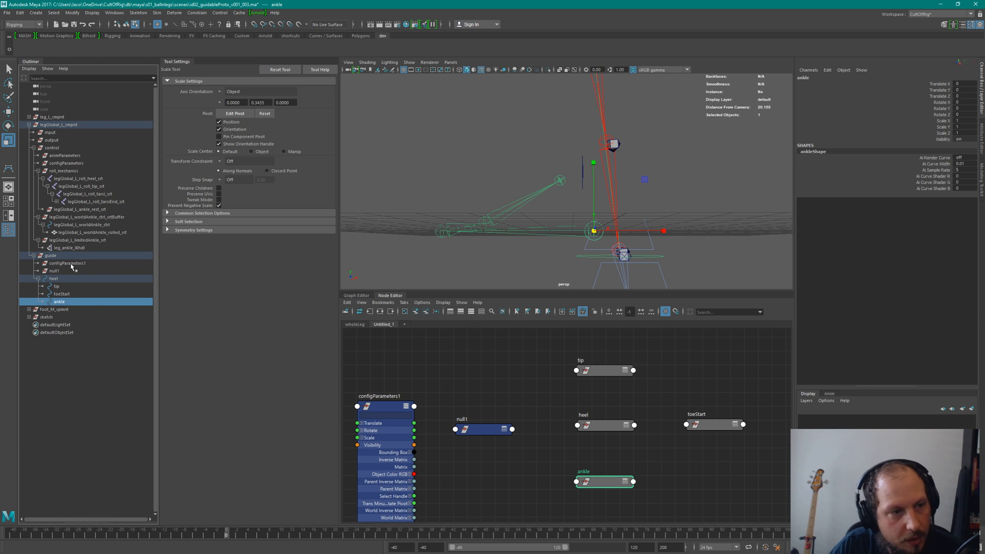
Arrange the circle nodes in the node graph with tip, ankle and toeStart stacked below heel.
left_click(71, 287)
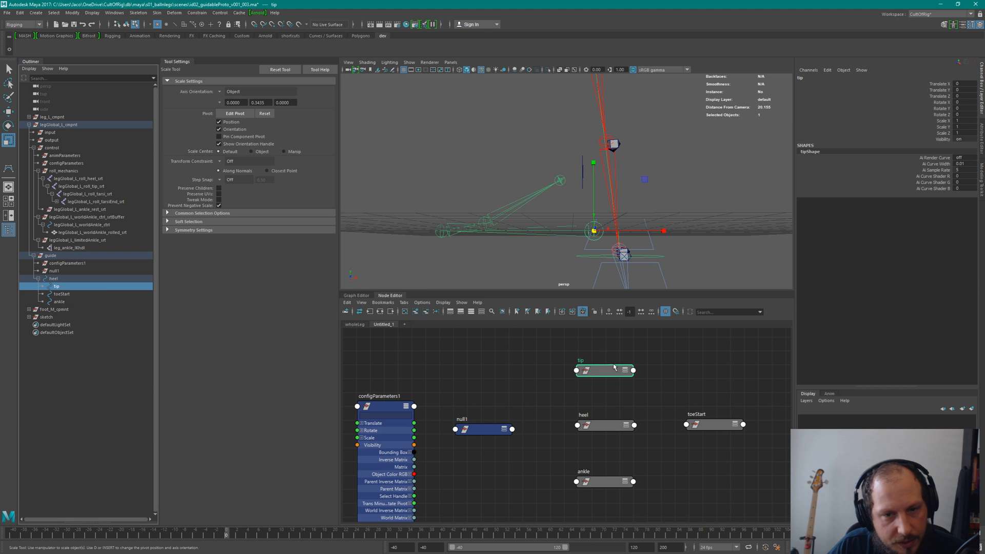
left_click_drag(614, 368, 759, 476)
middle_click_drag(759, 476, 640, 451, "alt")
left_click_drag(640, 451, 631, 429)
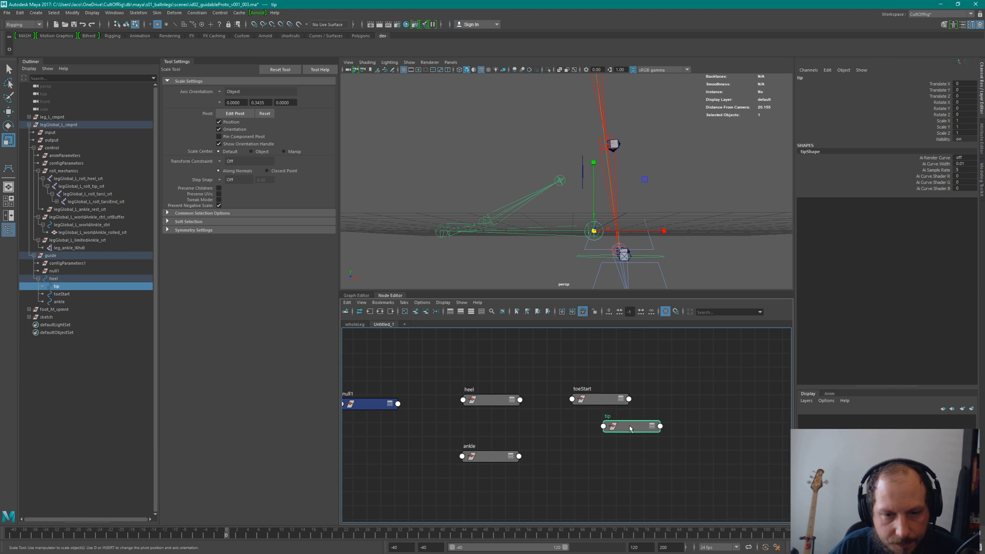
left_click(480, 400)
left_click_drag(479, 400, 548, 365)
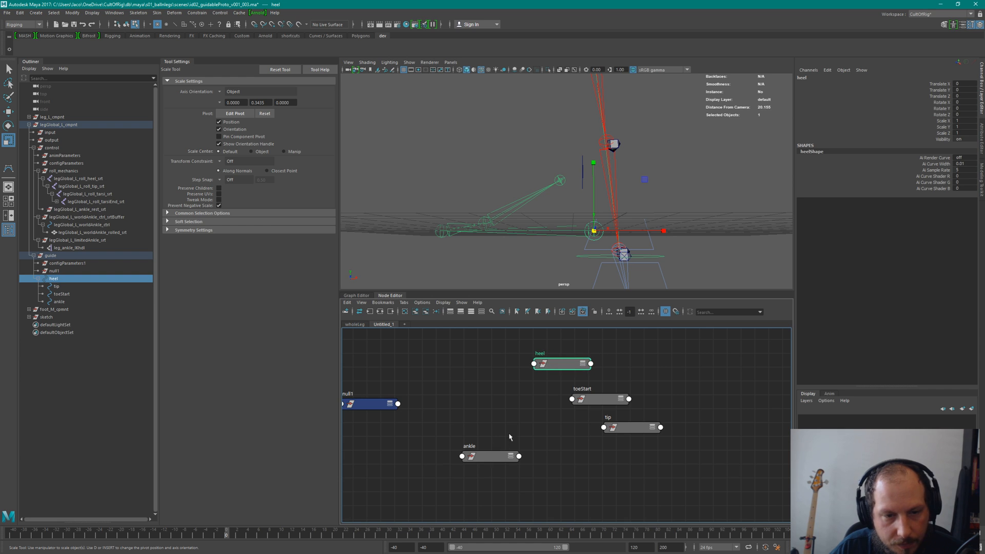
left_click_drag(500, 456, 608, 476)
left_click(603, 399)
left_click_drag(602, 399, 600, 510)
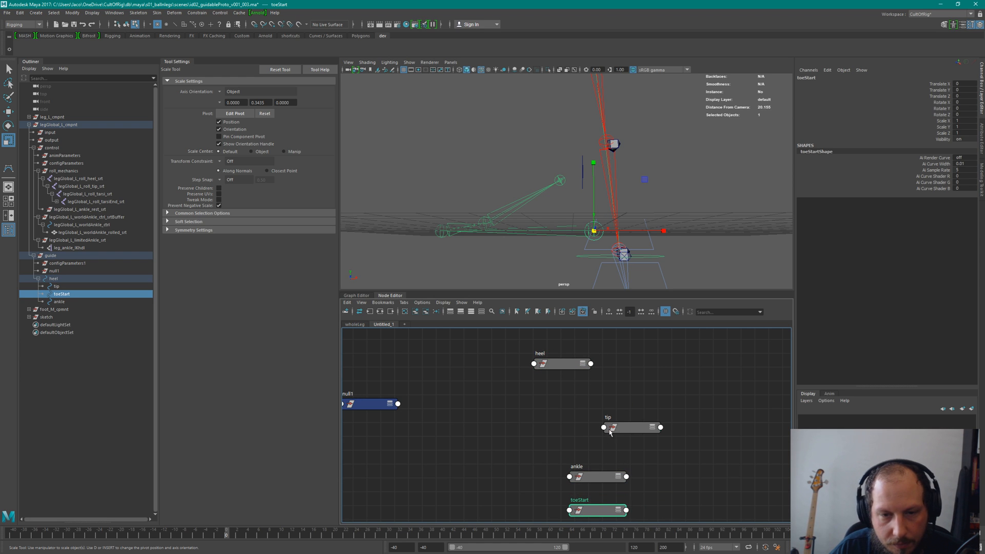
left_click_drag(610, 432, 574, 399)
left_click_drag(553, 459, 641, 517)
left_click_drag(598, 469, 594, 425)
Collapse the Tool Settings and reposition the four circle nodes and configParameters1 higher in the node graph.
left_click(175, 61)
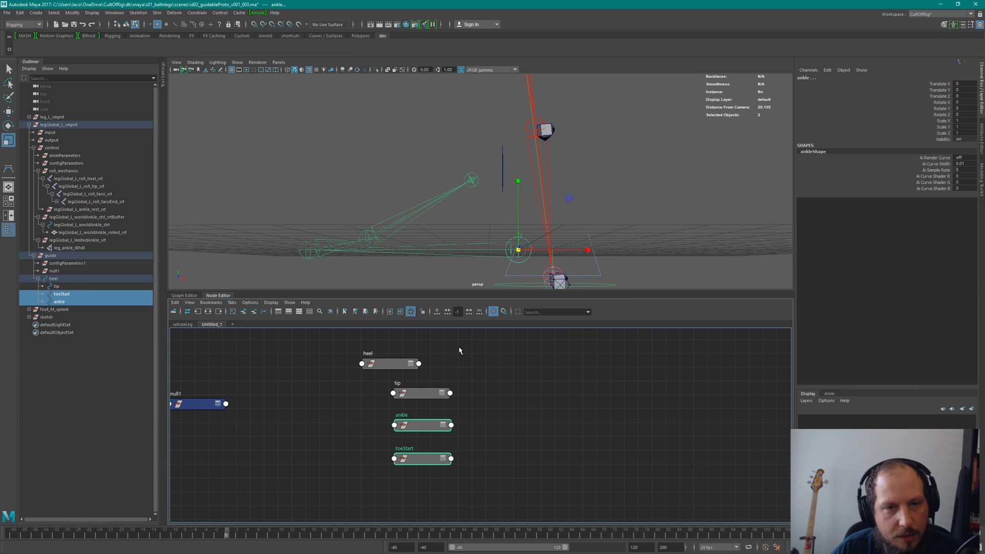
middle_click_drag(426, 360, 573, 406, "alt")
left_click_drag(477, 365, 605, 522)
left_click_drag(525, 412, 464, 359)
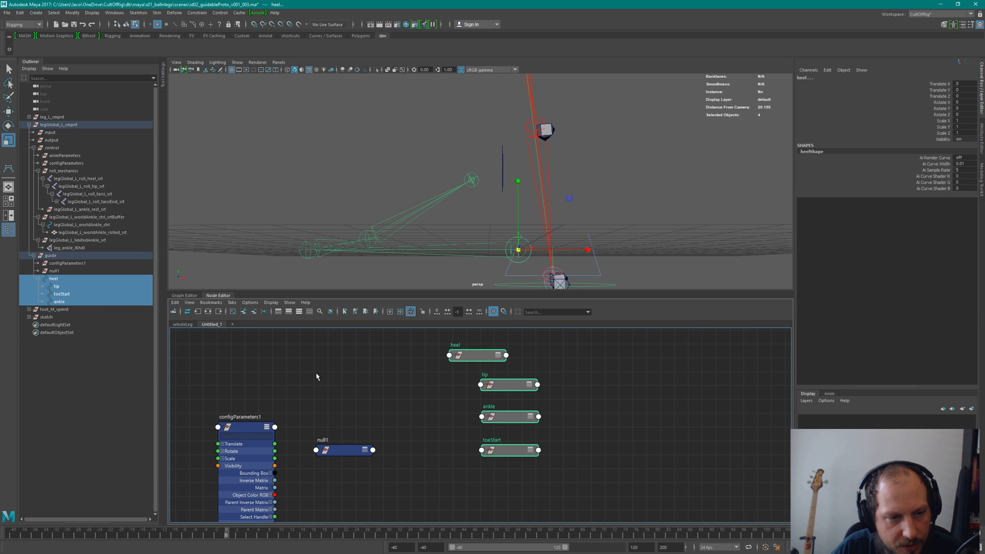
left_click_drag(247, 435, 259, 360)
Delete the null1 group from the guide.
left_click(343, 450)
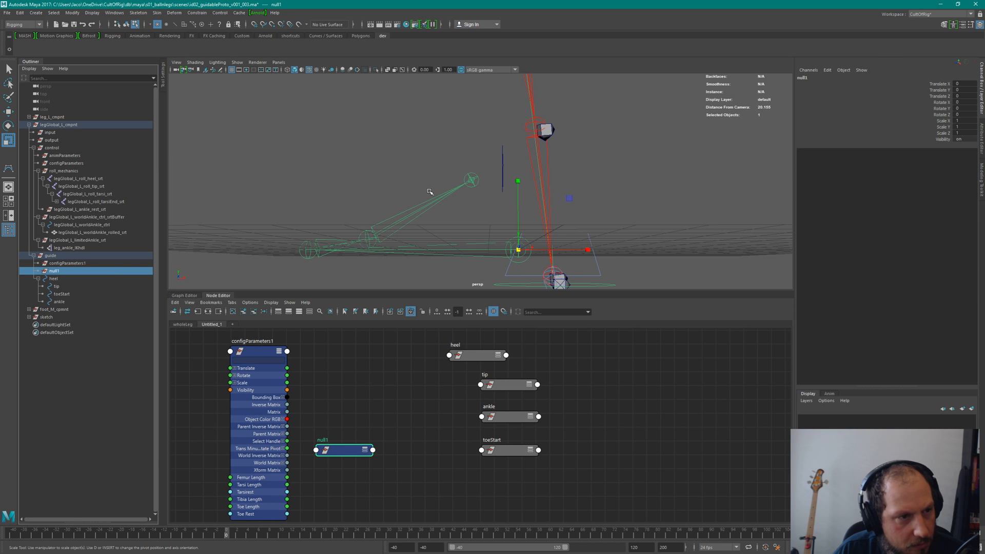
key("q")
key("Delete")
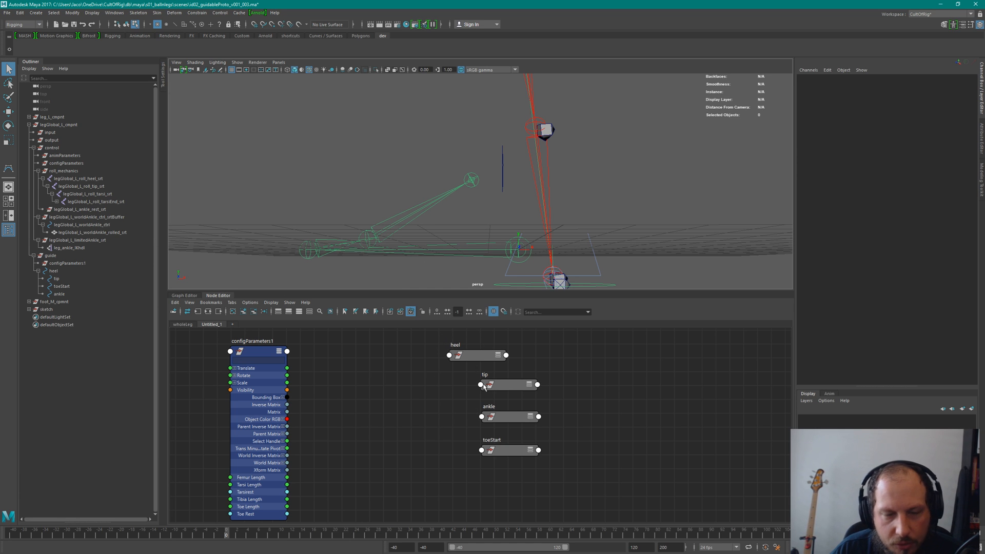
Move the tip circle along its X axis away from the heel, to Translate X -6.
left_click_drag(378, 345, 534, 473)
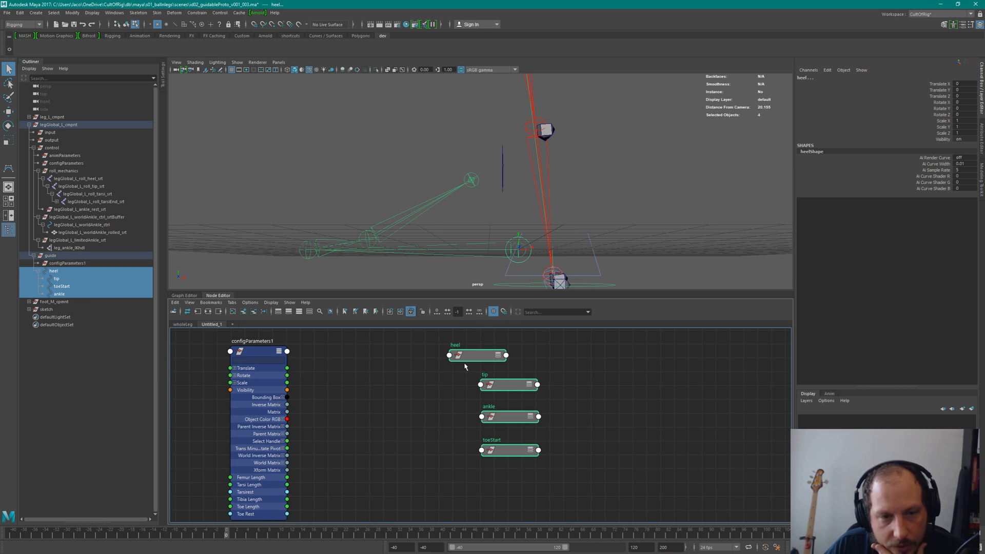
left_click_drag(446, 375, 529, 457)
left_click(513, 386)
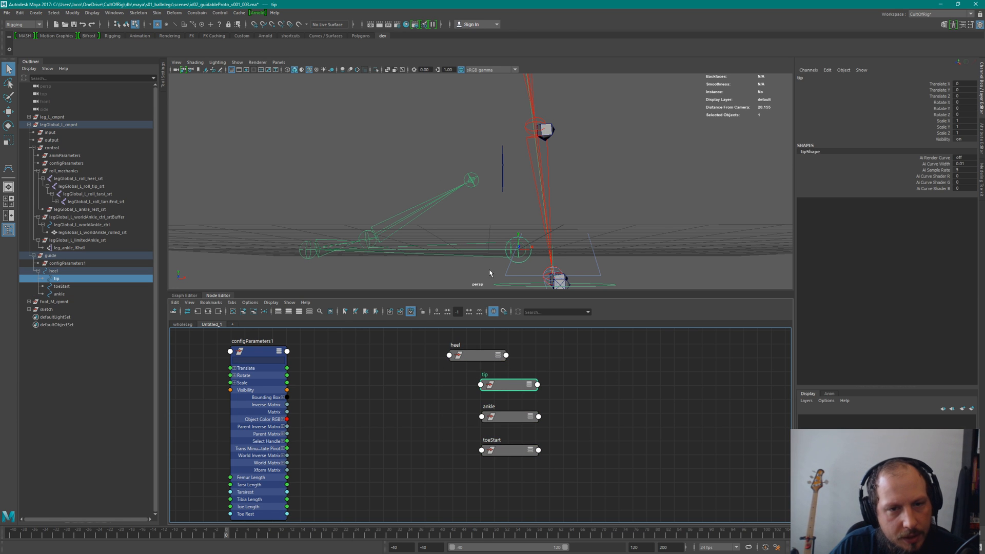
key("w")
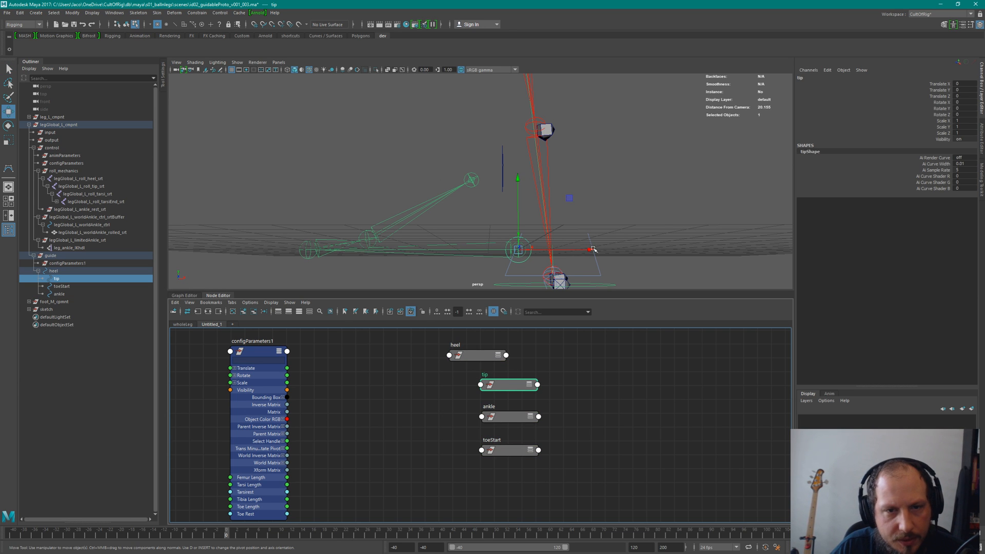
left_click_drag(589, 250, 413, 257)
left_click_drag(510, 222, 477, 239, "alt")
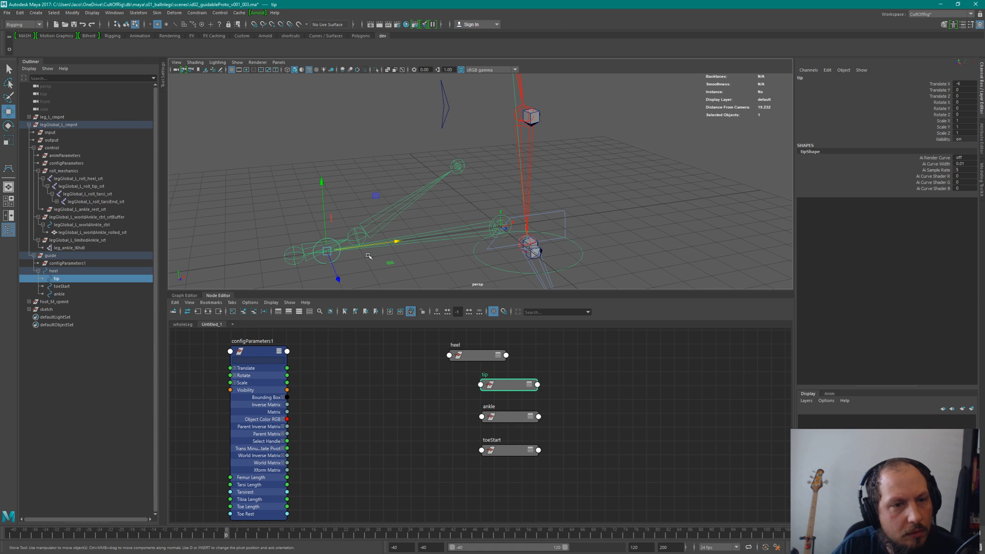
left_click_drag(396, 241, 451, 235)
key("ctrl+z")
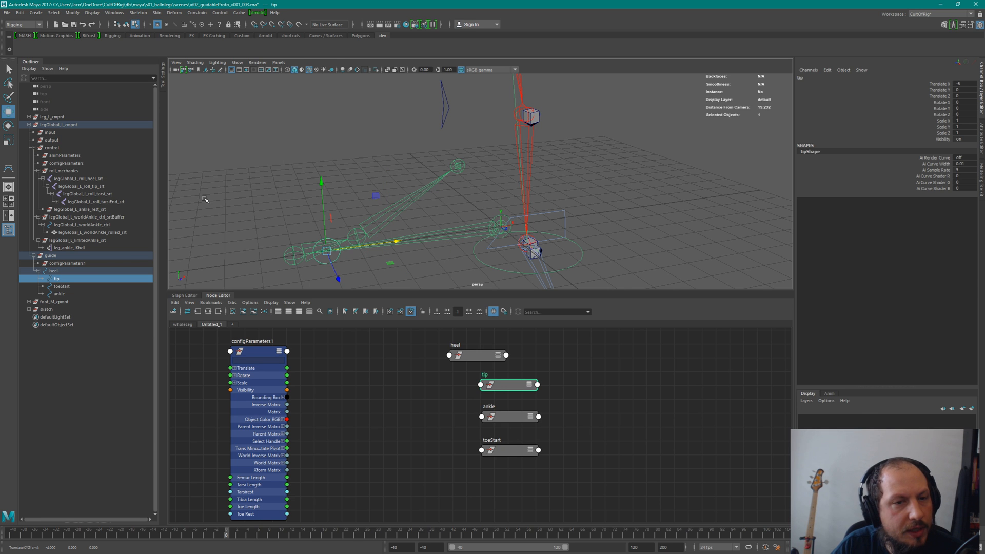
Move the tip circle to Translate X -7 and set the Move tool's Step Snap to Off.
left_click(163, 88)
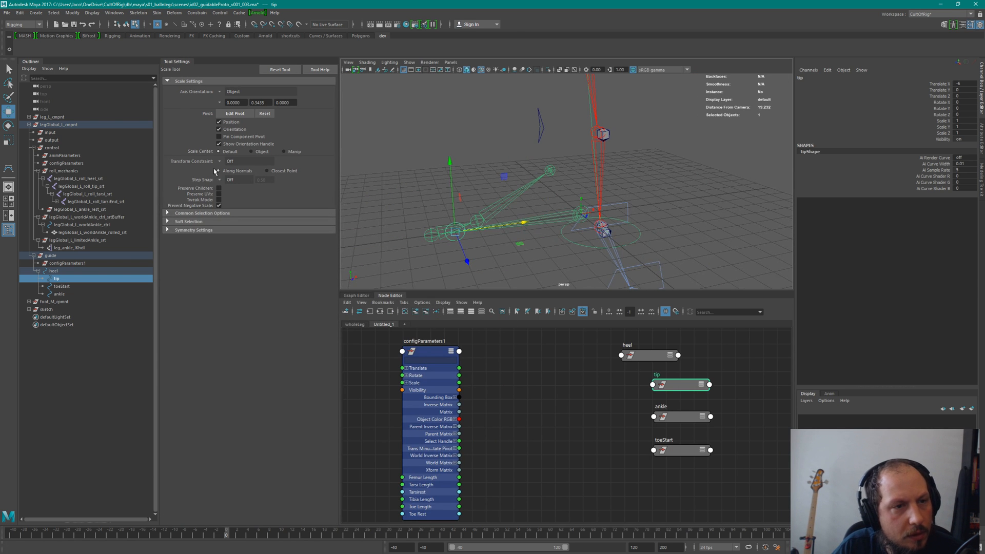
mouse_move(523, 222)
left_mouse_down()
mouse_move(567, 219)
mouse_move(535, 226)
left_mouse_up()
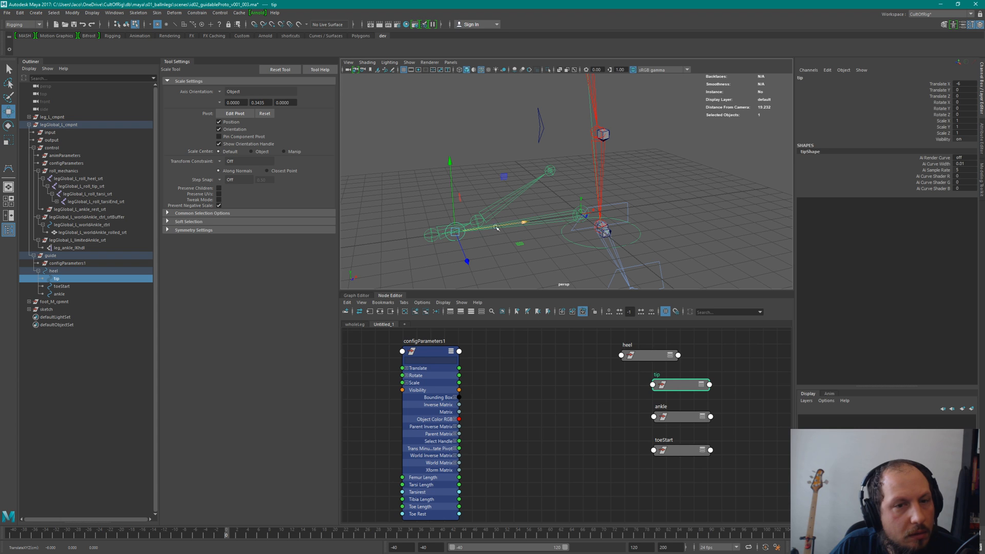
left_click_drag(455, 232, 467, 204)
key("ctrl+z")
key("w")
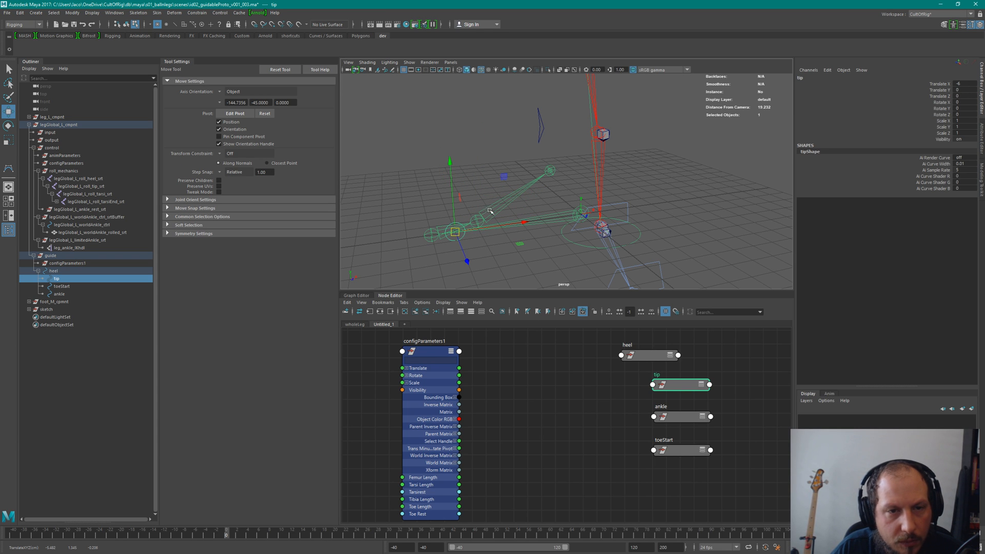
left_click_drag(528, 233, 481, 239)
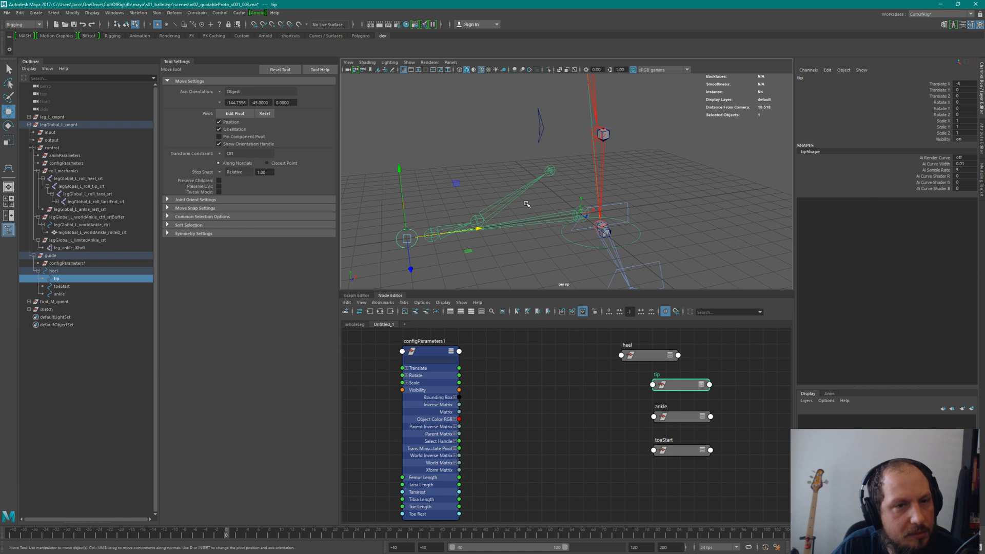
key("x")
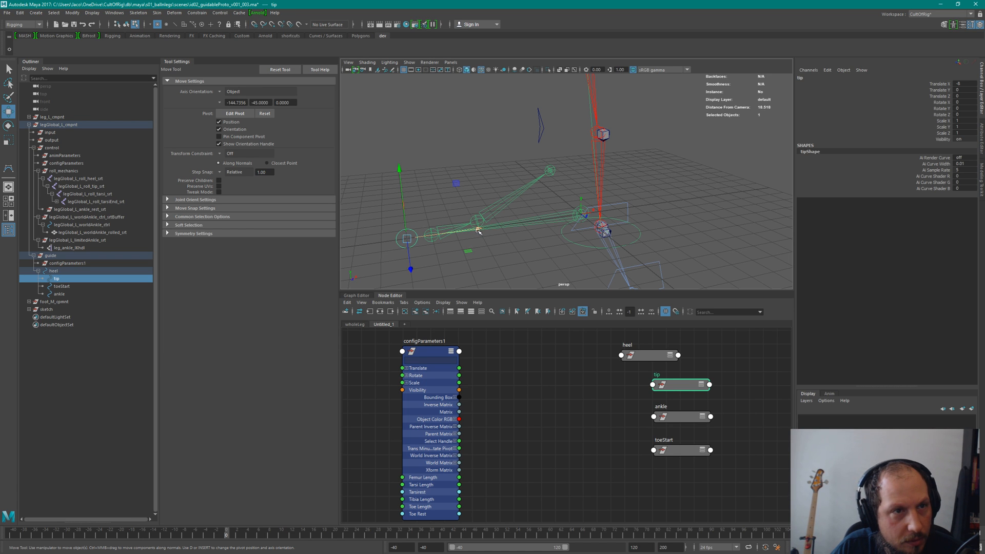
left_click_drag(479, 230, 491, 229)
left_click(233, 171)
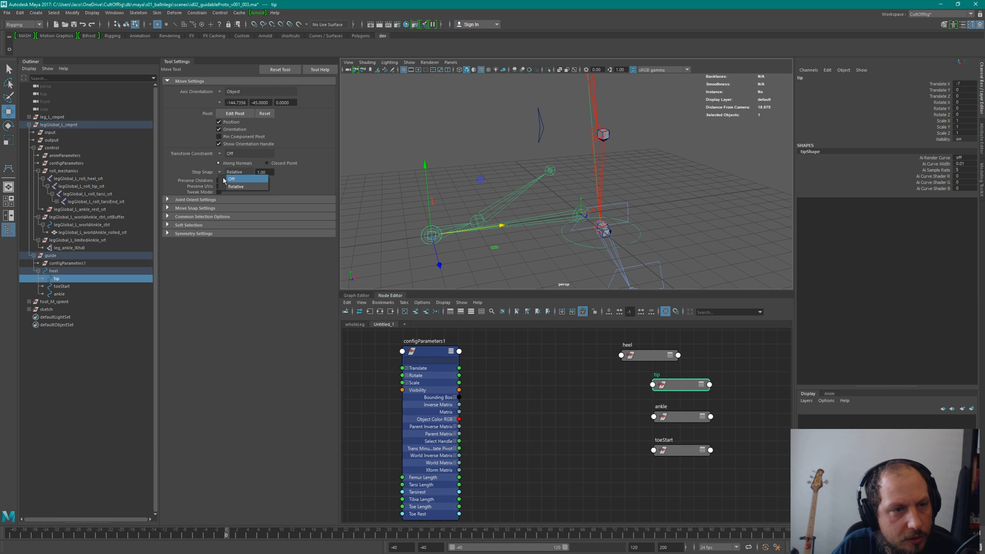
left_click(233, 173)
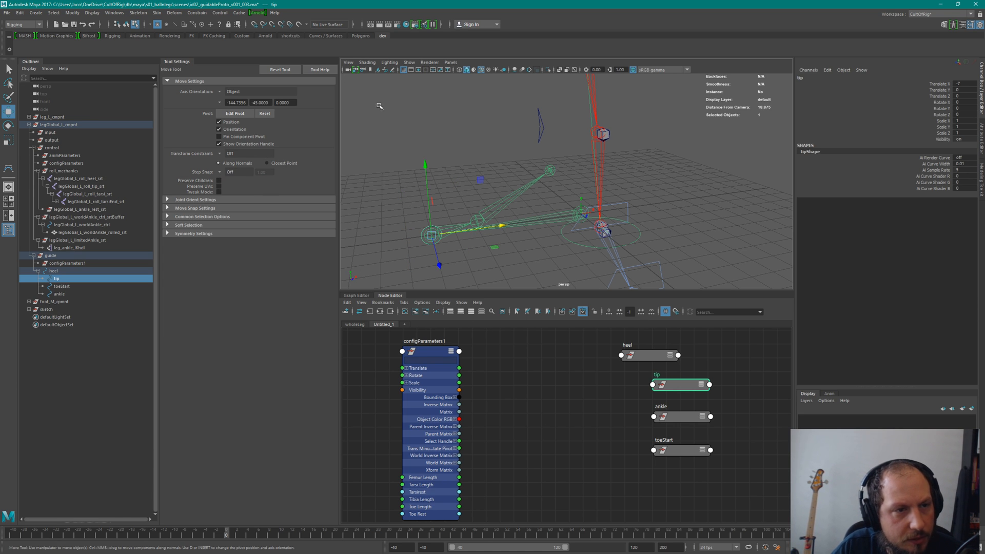
left_click(178, 62)
Examine the foot from both sides, checking how the heel and tip circles are oriented relative to the foot direction.
middle_click_drag(437, 243, 478, 200, "alt")
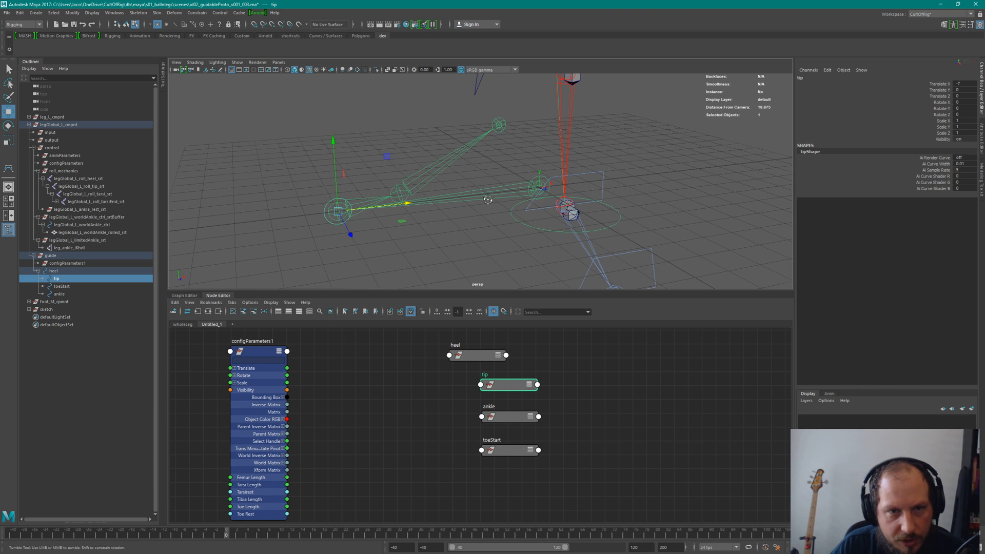
left_click_drag(438, 219, 485, 194, "alt")
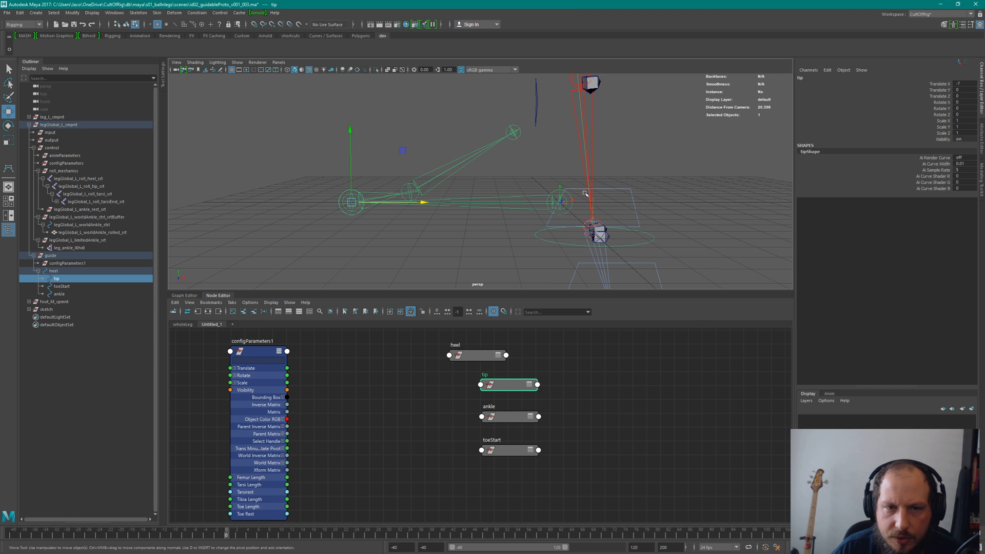
left_click_drag(585, 193, 466, 225, "alt")
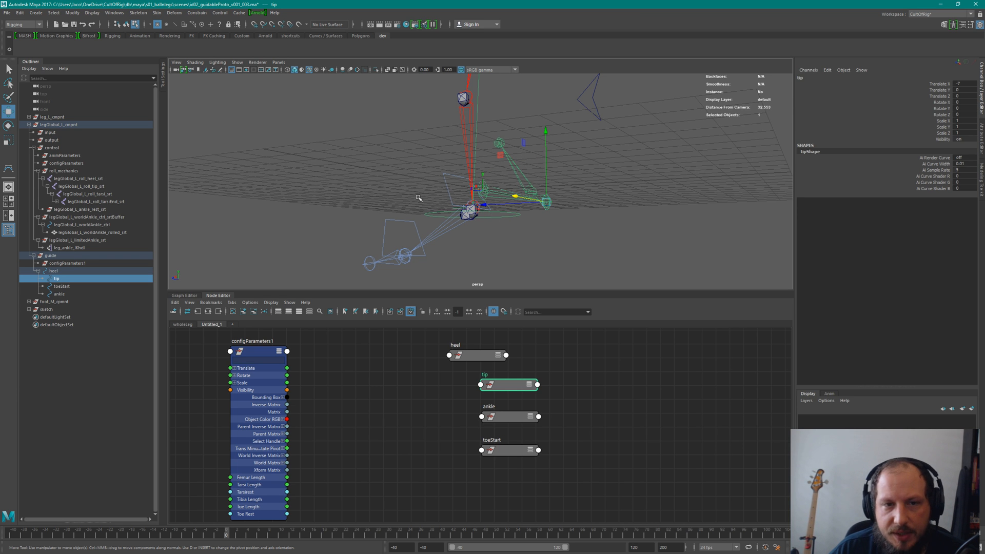
left_click_drag(419, 197, 526, 187, "alt")
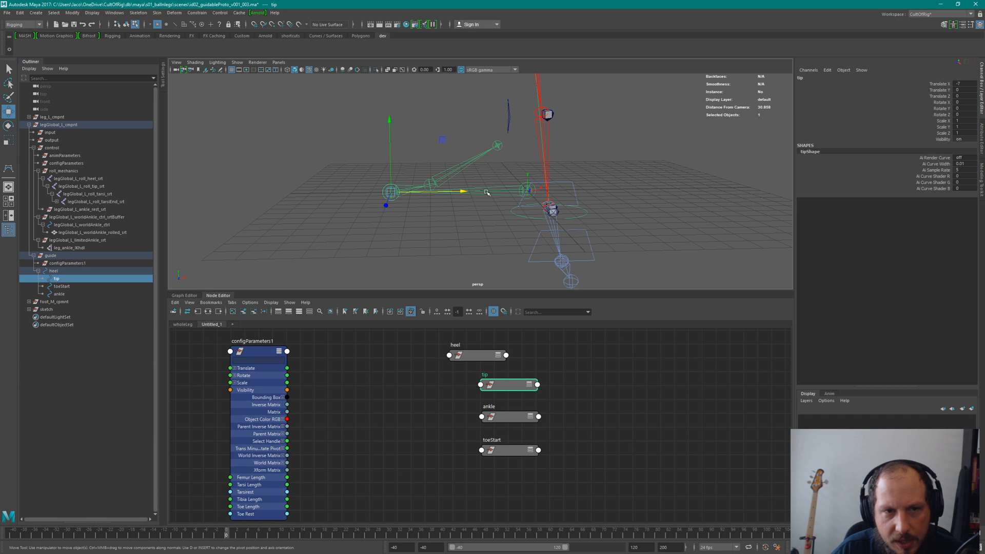
left_click(474, 355)
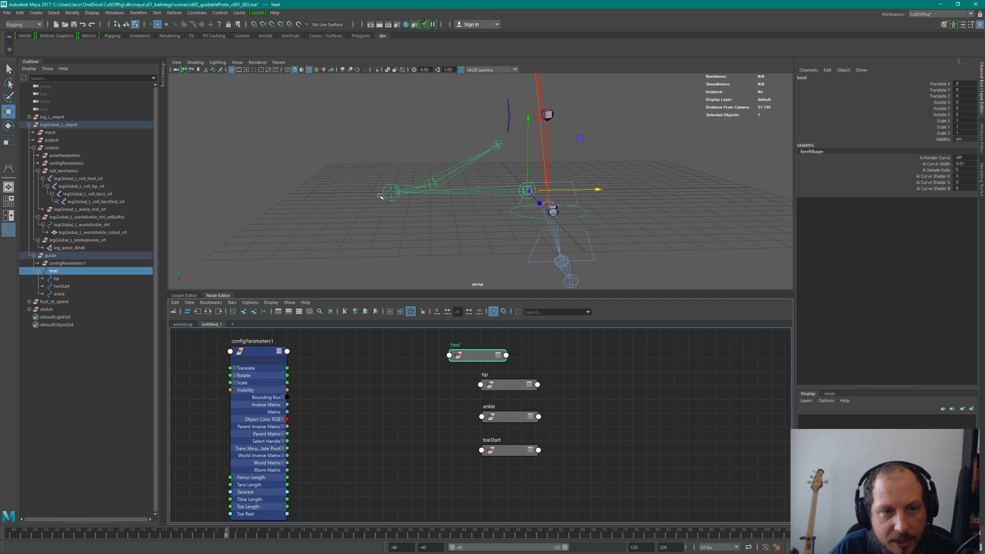
left_click_drag(470, 210, 568, 202, "alt")
key("e")
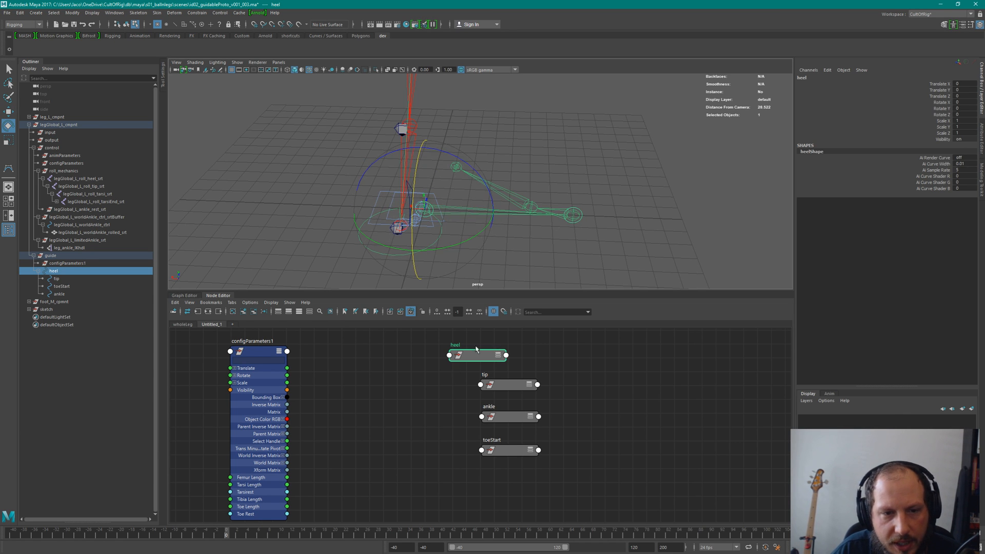
left_click_drag(456, 377, 562, 385)
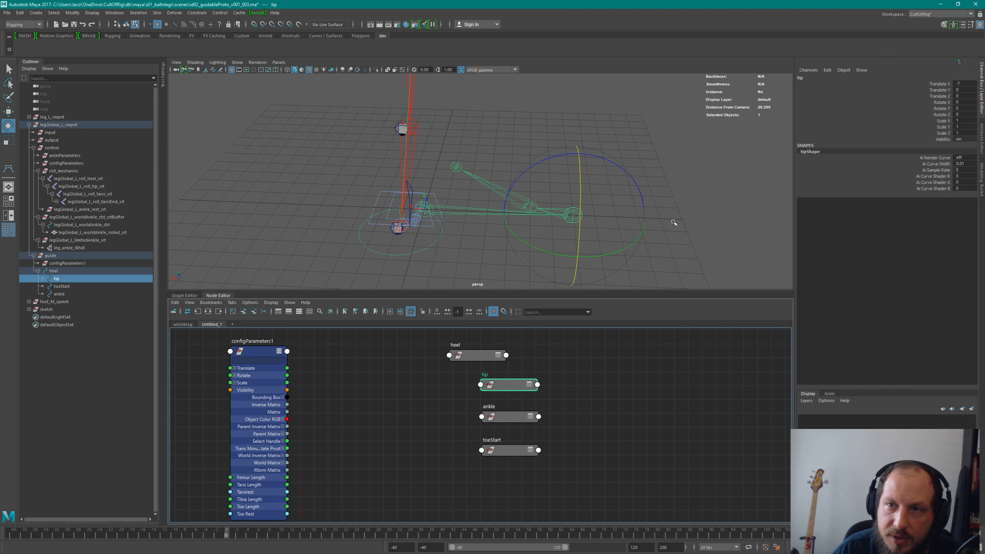
Set the heel circle's Rotate Y to 180.
left_click_drag(405, 345, 529, 359)
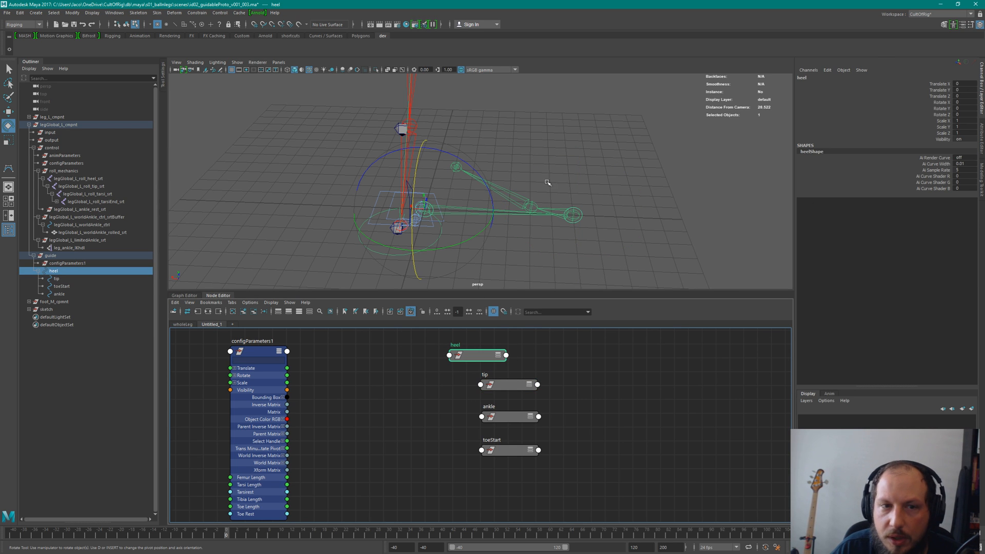
double_click(963, 108)
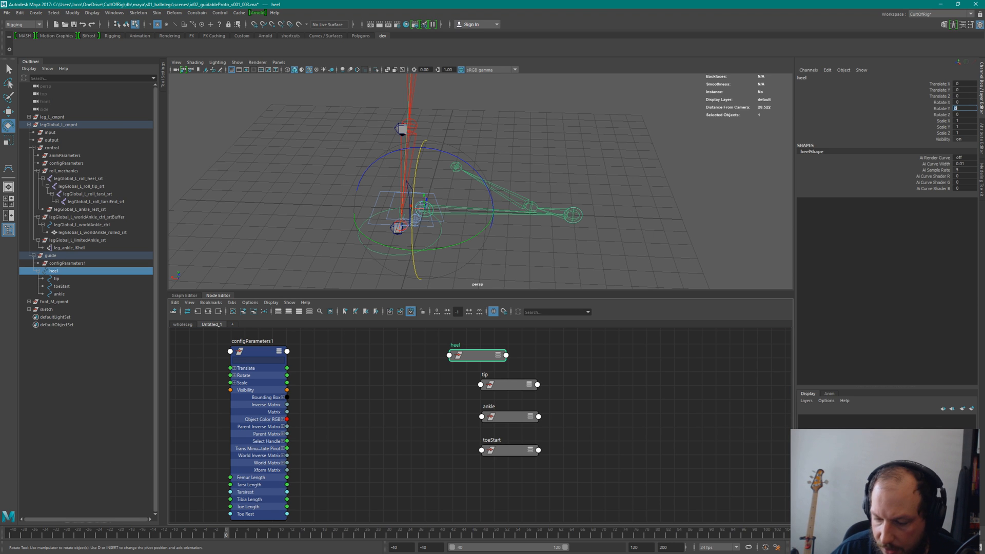
type("180")
key("Return")
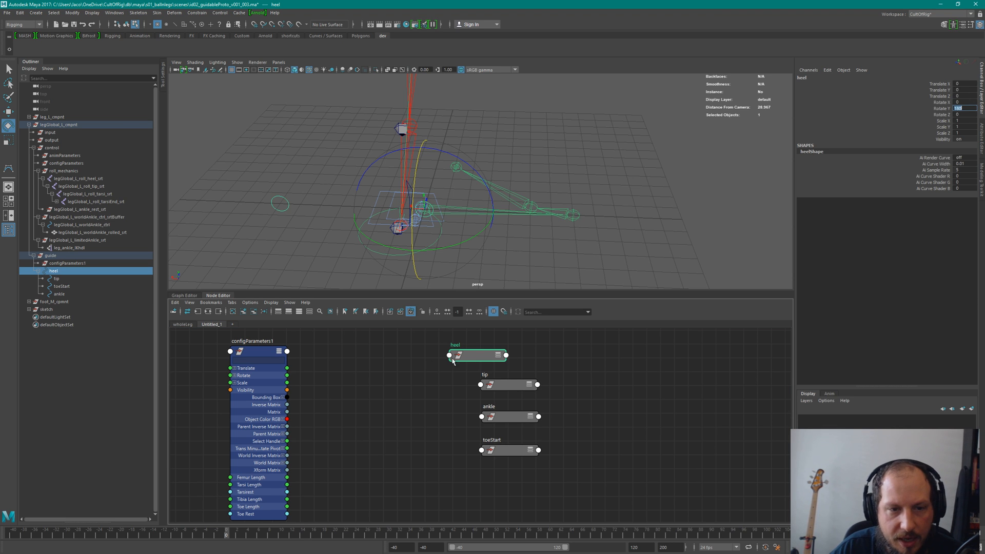
Move the tip circle to about 7.6 in X, just past the toe end, and the ankle circle onto the ankle joint.
left_click(507, 384)
key("w")
left_click_drag(348, 203, 630, 239)
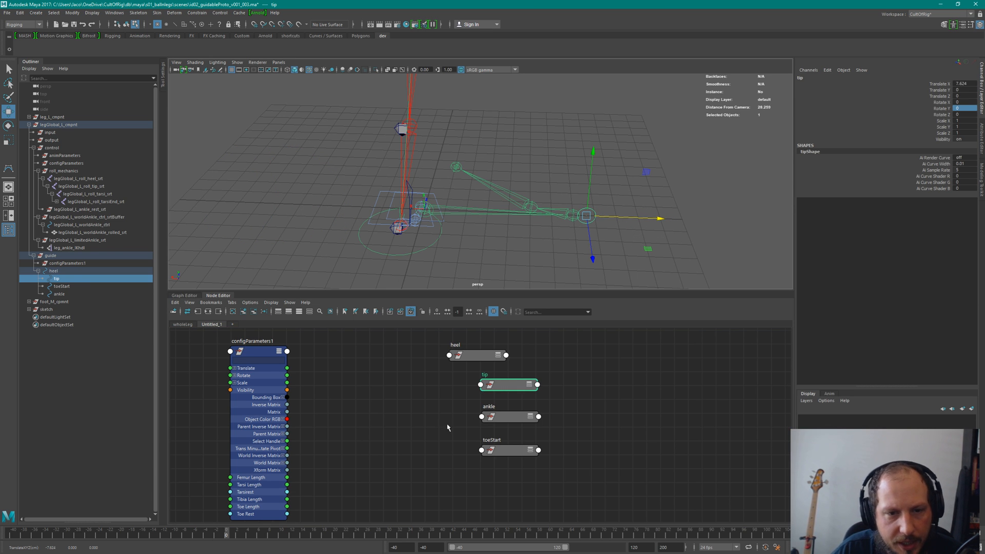
left_click(507, 416)
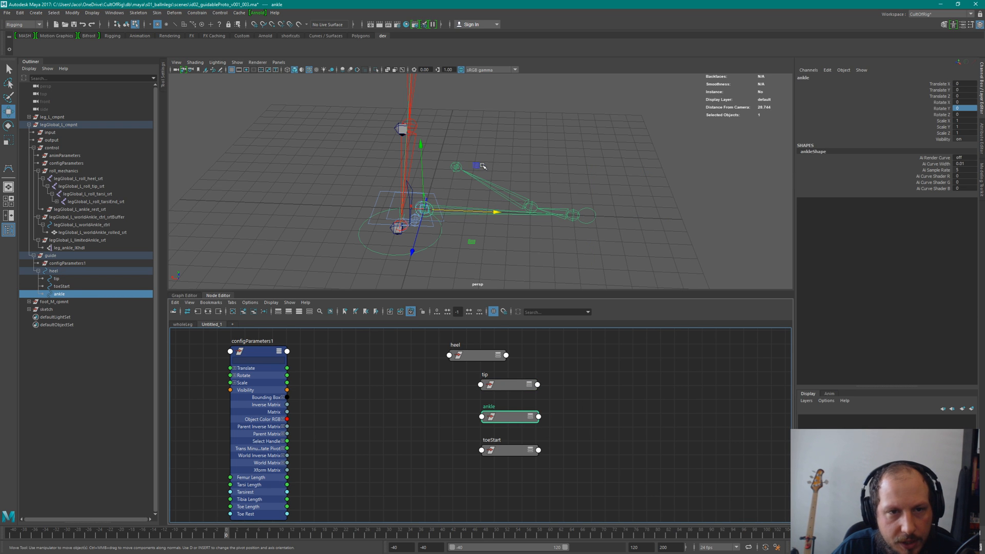
left_click_drag(476, 166, 507, 119)
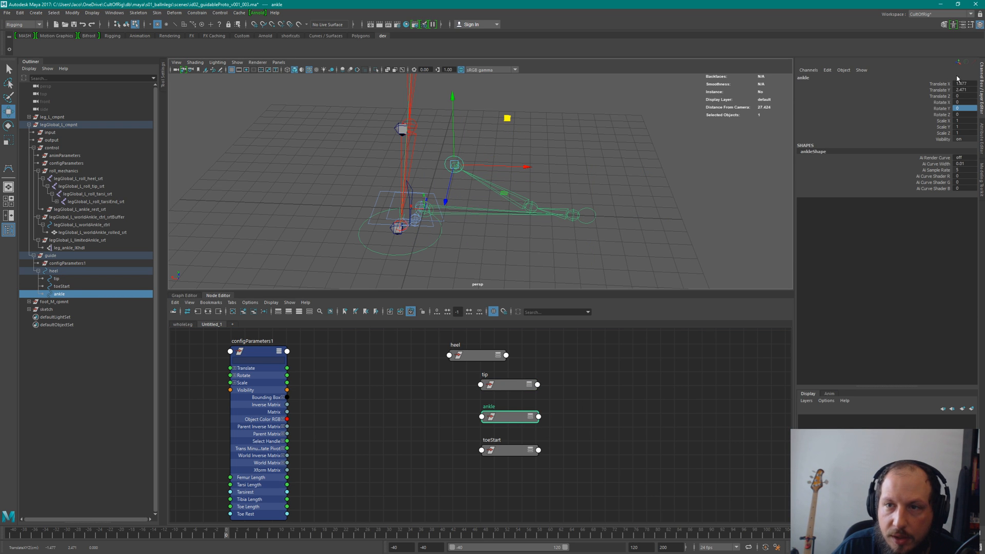
Move the toeStart circle onto the toe joint, at about Translate X 5.08 and Translate Y 0.7.
left_click(511, 449)
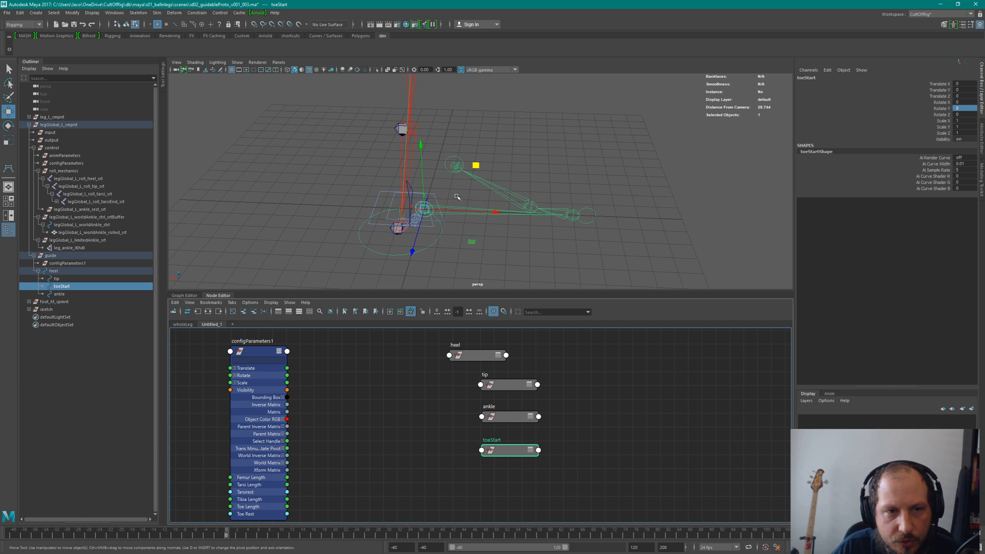
left_click_drag(486, 220, 502, 180, "alt")
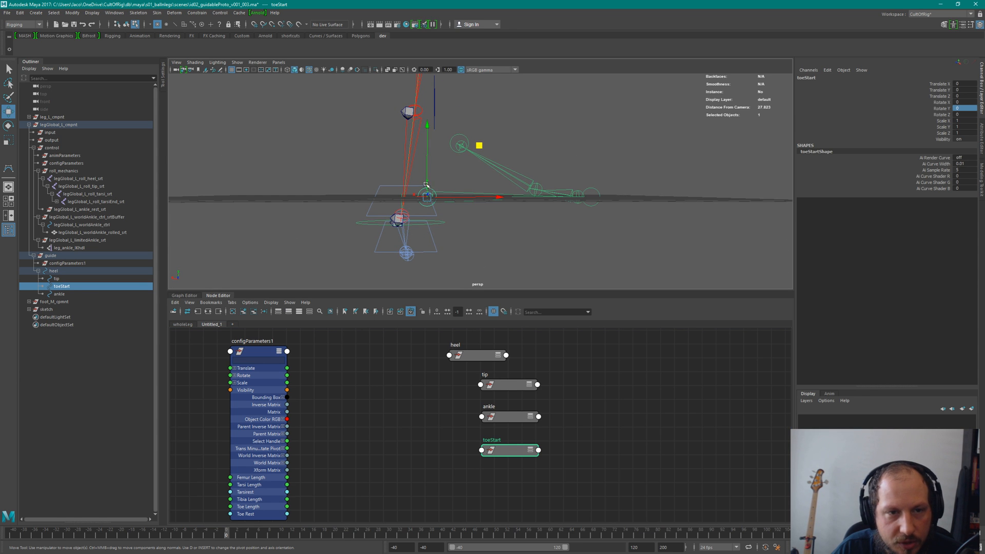
left_click_drag(430, 195, 578, 141)
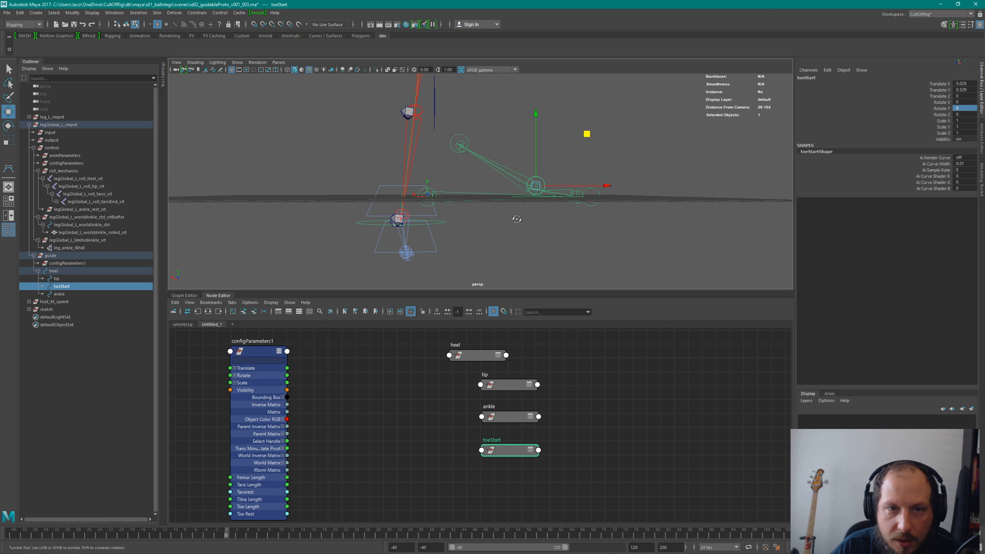
left_click_drag(515, 218, 382, 204, "alt")
left_click_drag(374, 141, 380, 129)
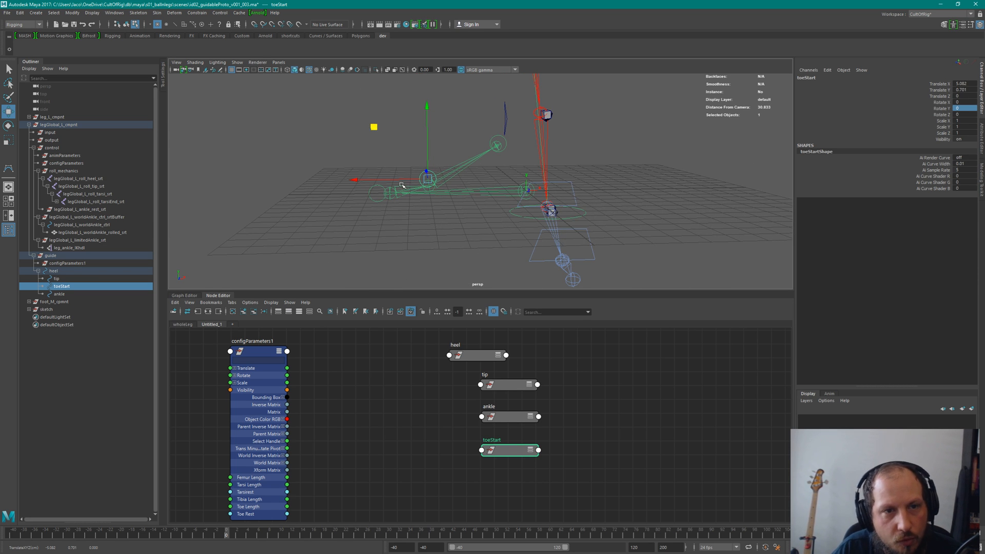
Reorder the circle nodes in the node graph so toeStart sits between tip and ankle.
left_click(474, 355)
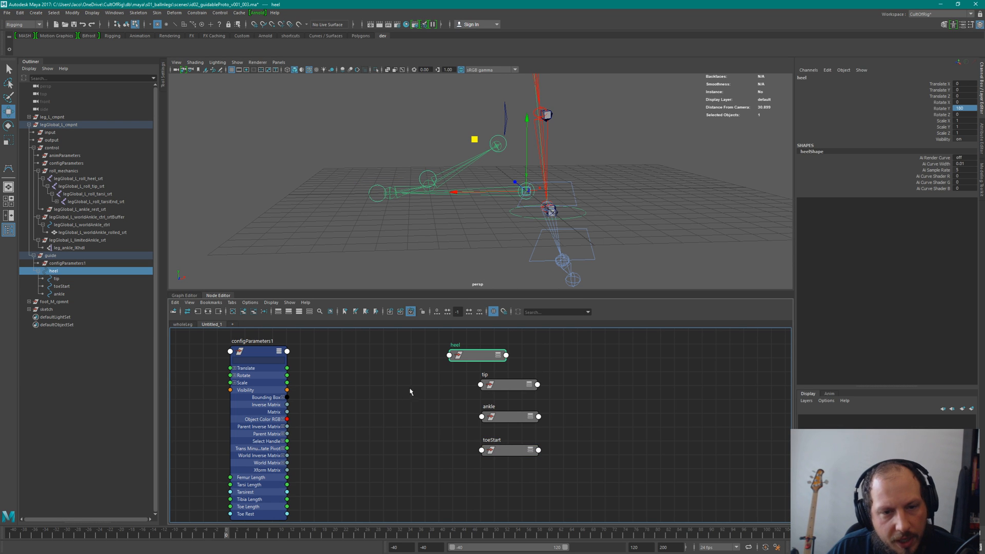
key("Down")
key("Left")
key("Left")
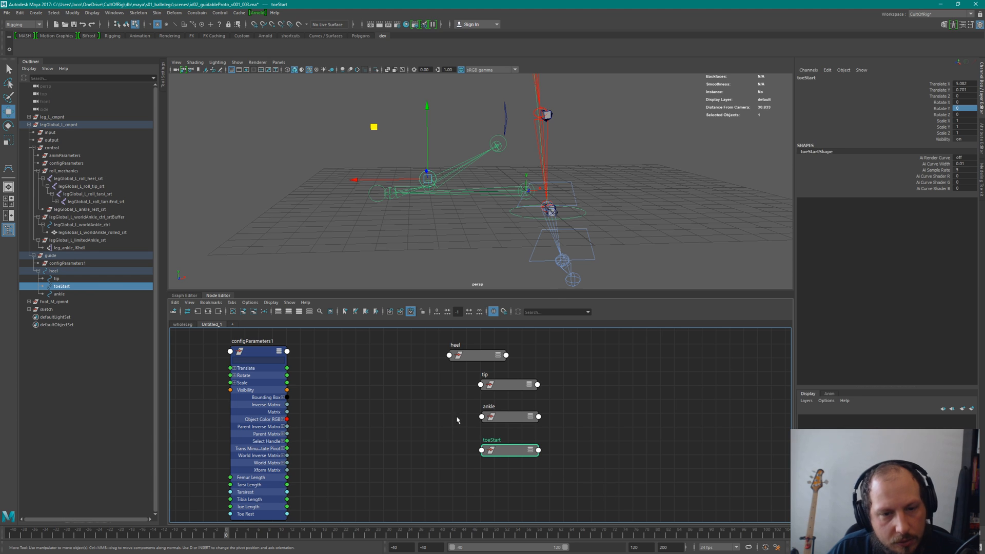
left_click_drag(502, 417, 504, 490)
left_click_drag(471, 434, 499, 432)
left_click(639, 484)
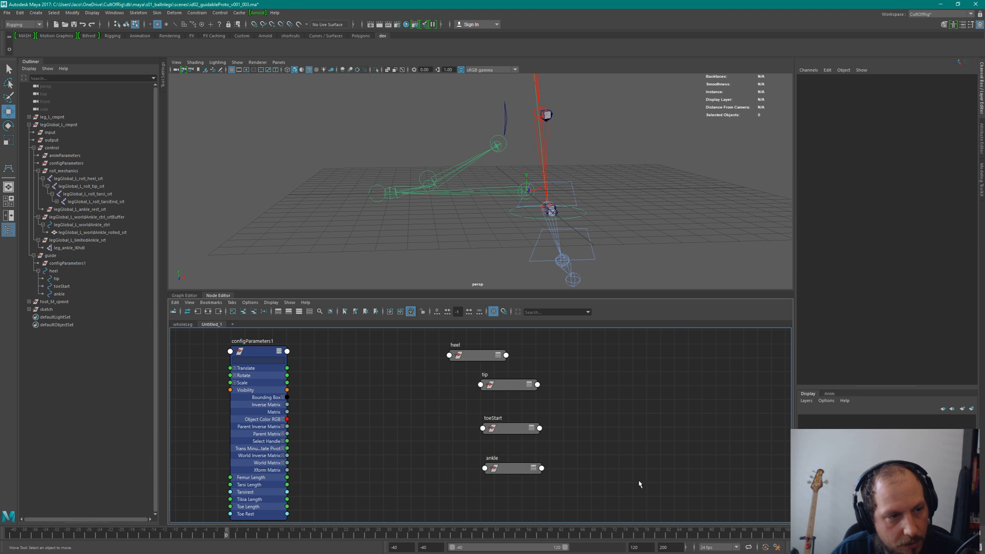
Raise the heel node slightly, bring configParameters1 closer to the circle nodes, and select the tip.
left_click_drag(488, 350, 491, 343)
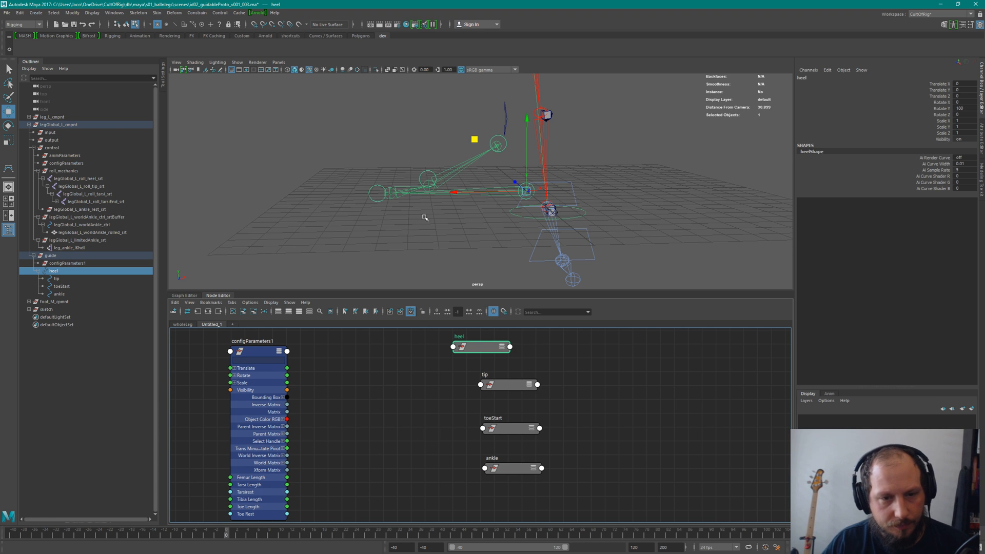
left_click_drag(245, 351, 295, 338)
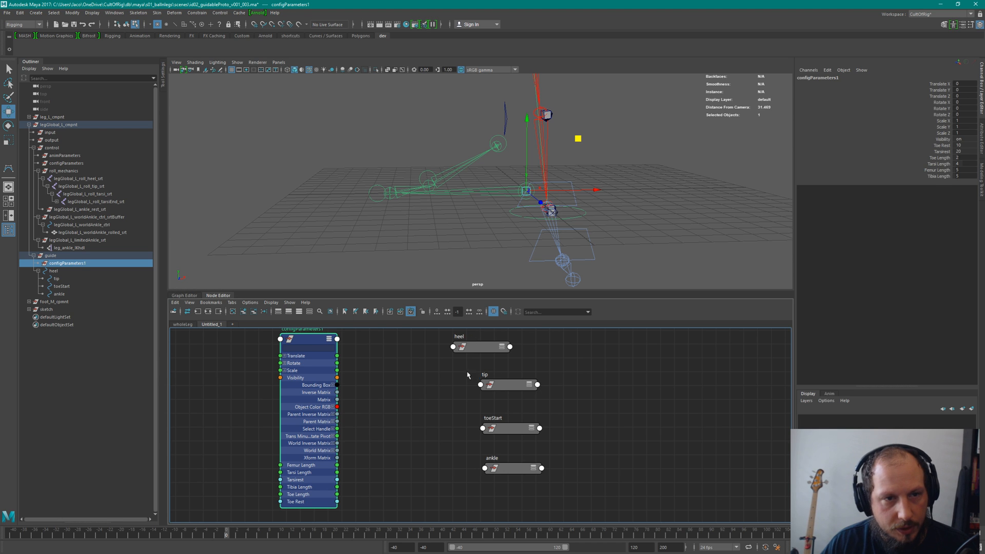
left_click(505, 384)
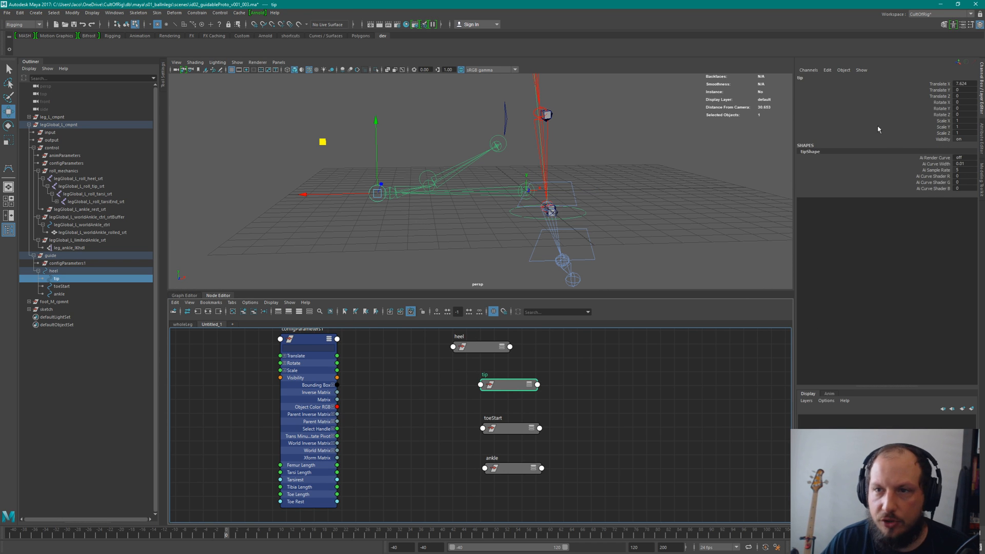
Lock and hide the tip's Translate Y and Z, rotate and scale channels, leaving only Translate X and Visibility.
left_click_drag(941, 91, 941, 133)
right_click(940, 93)
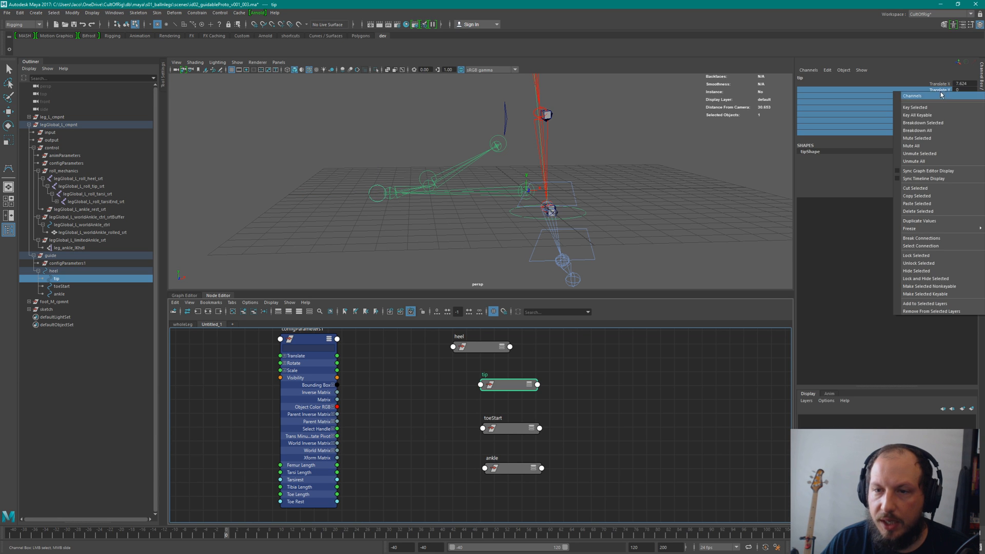
left_click(918, 279)
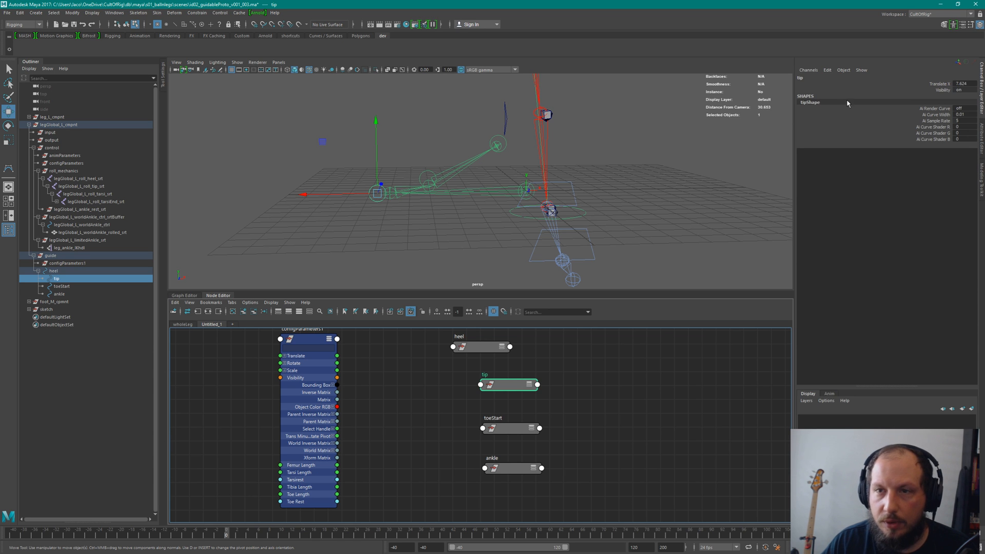
Move the tip circle back along X to about 7.21, at the end of the toe.
left_click(328, 195)
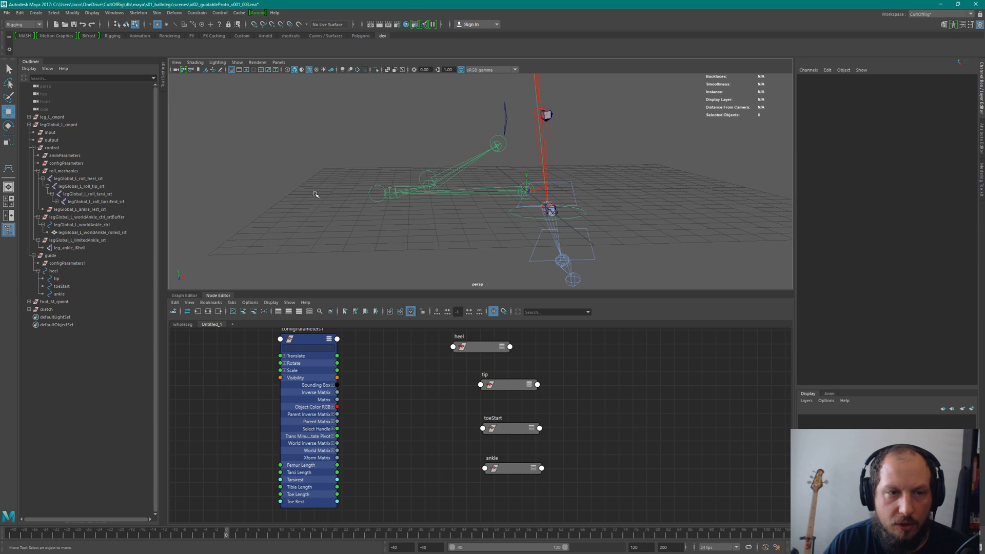
left_click(377, 200)
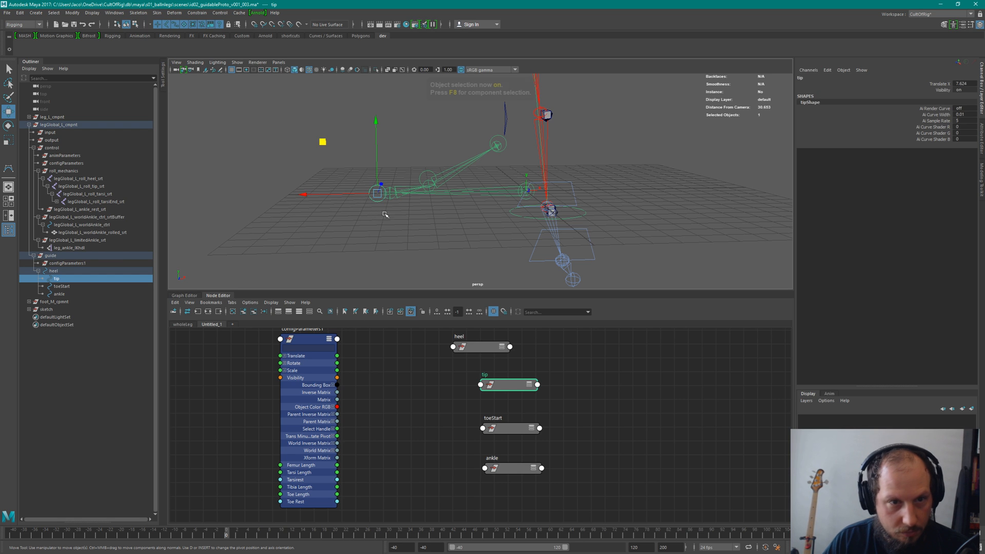
mouse_move(342, 195)
left_mouse_down()
mouse_move(430, 198)
mouse_move(351, 194)
left_mouse_up()
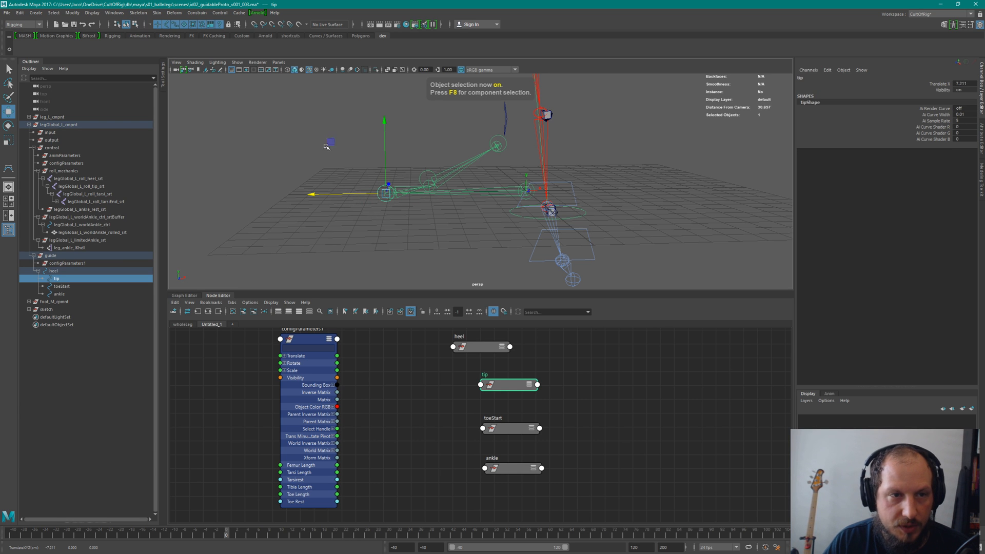
mouse_move(331, 142)
left_mouse_down()
mouse_move(383, 143)
mouse_move(337, 143)
left_mouse_up()
key("ctrl+z")
key("ctrl+z")
Align the toeStart and ankle nodes beneath the tip node in the node graph.
left_click(510, 428)
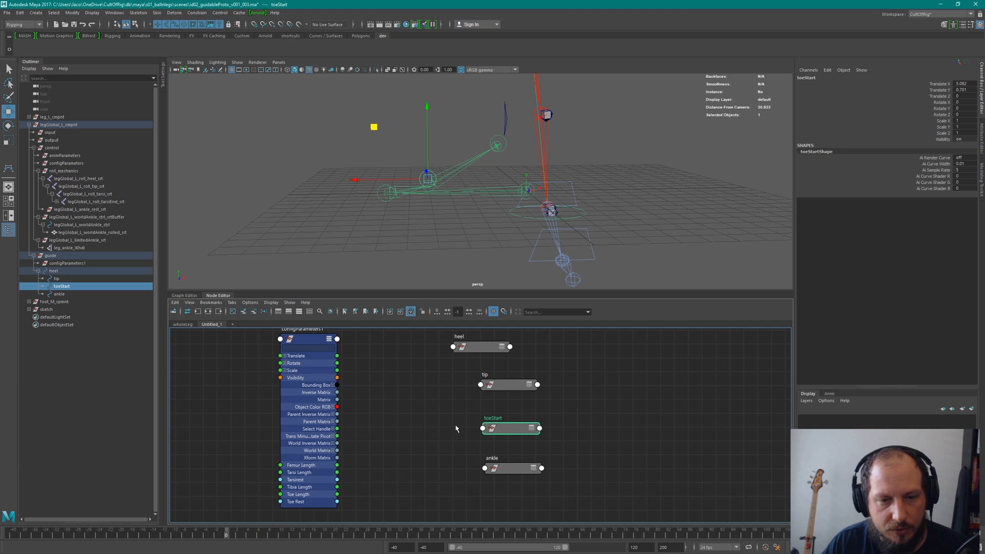
left_click(490, 467)
left_click(491, 425)
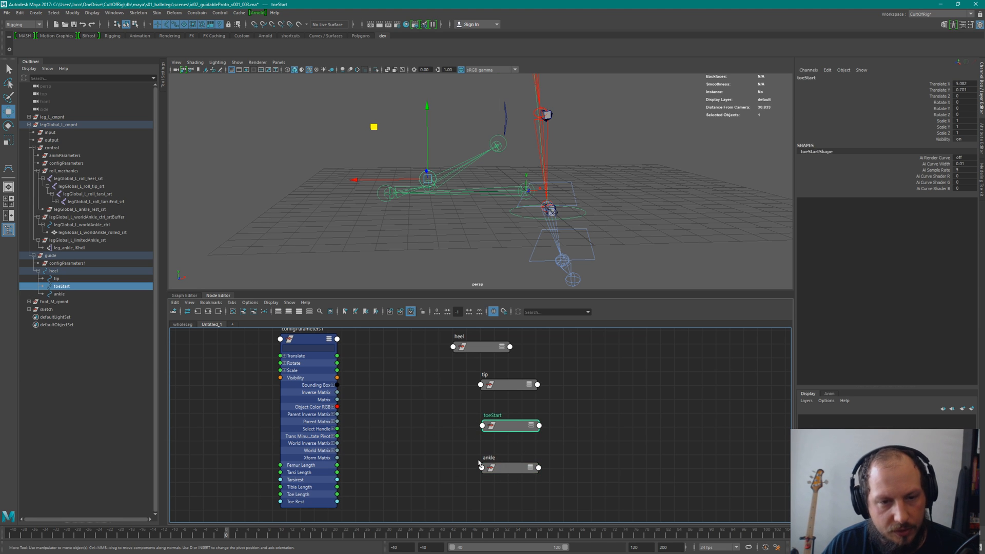
Lock and hide the rotate and scale channels of toeStart and ankle together, keeping their translate channels available.
left_click_drag(450, 409, 515, 507)
left_click(464, 347)
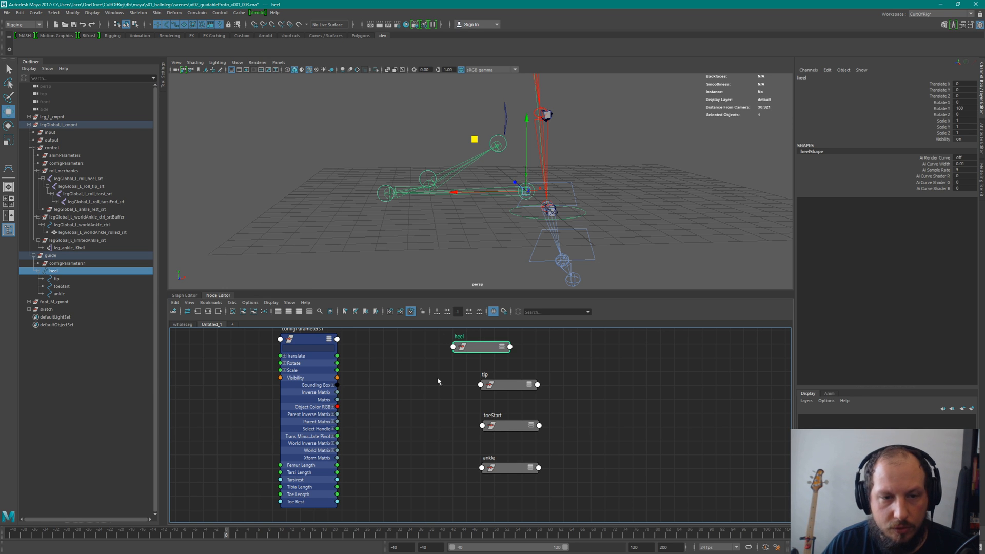
left_click_drag(442, 366, 595, 495)
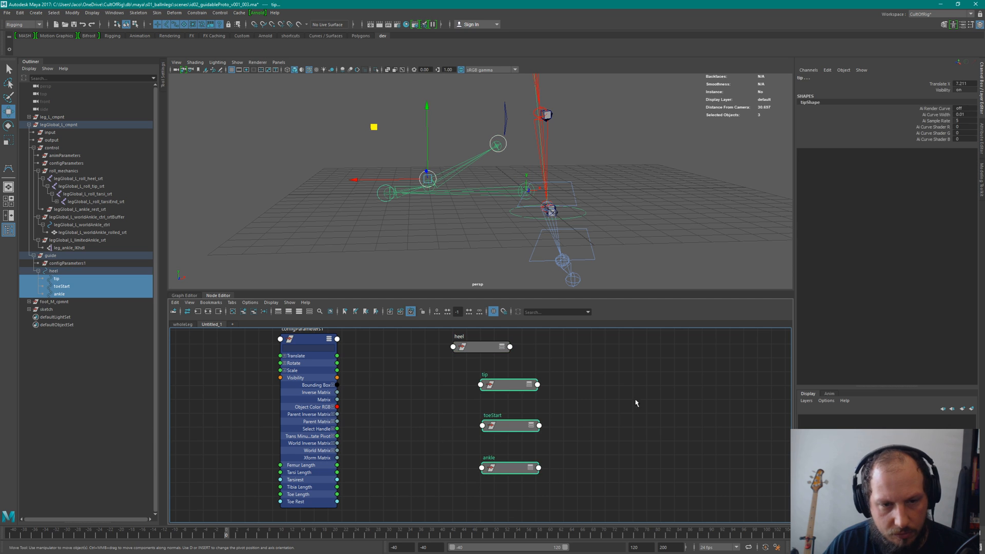
left_click(491, 385)
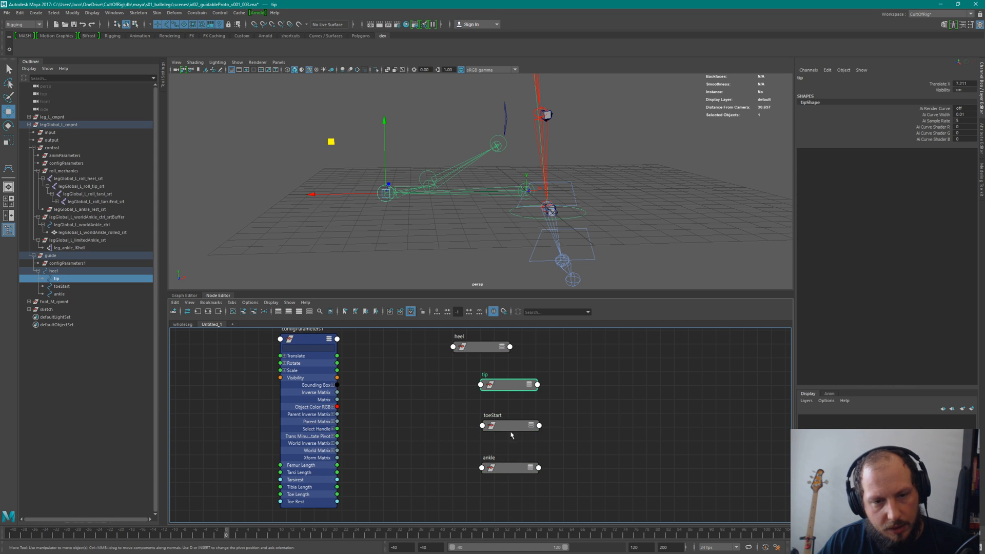
left_click_drag(405, 411, 574, 482)
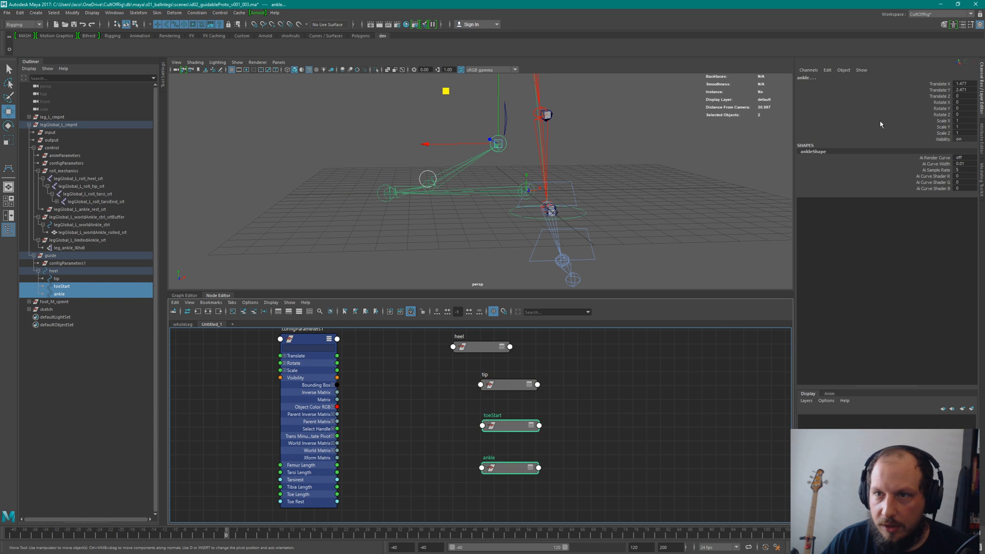
left_click_drag(947, 103, 945, 134)
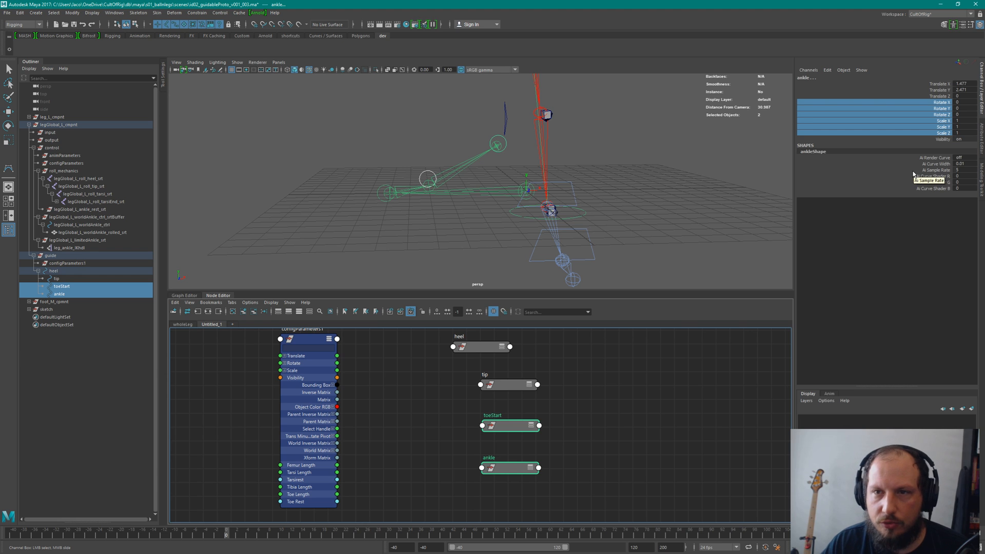
right_click(944, 106)
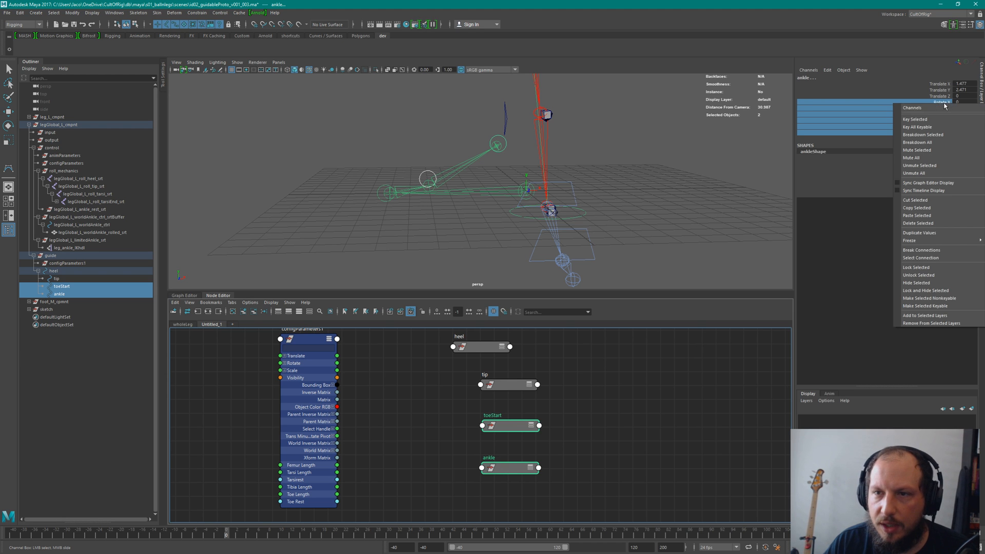
left_click(919, 290)
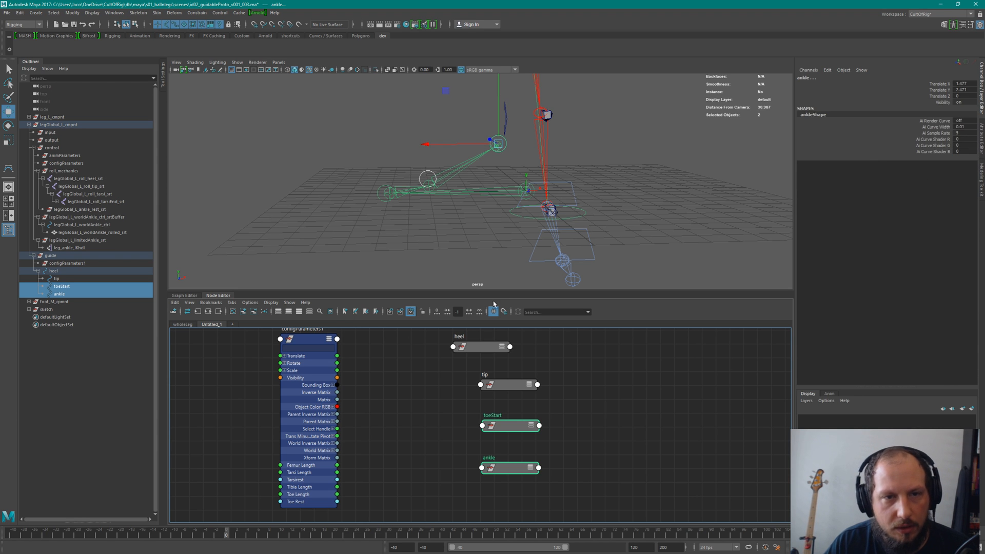
left_click(550, 439)
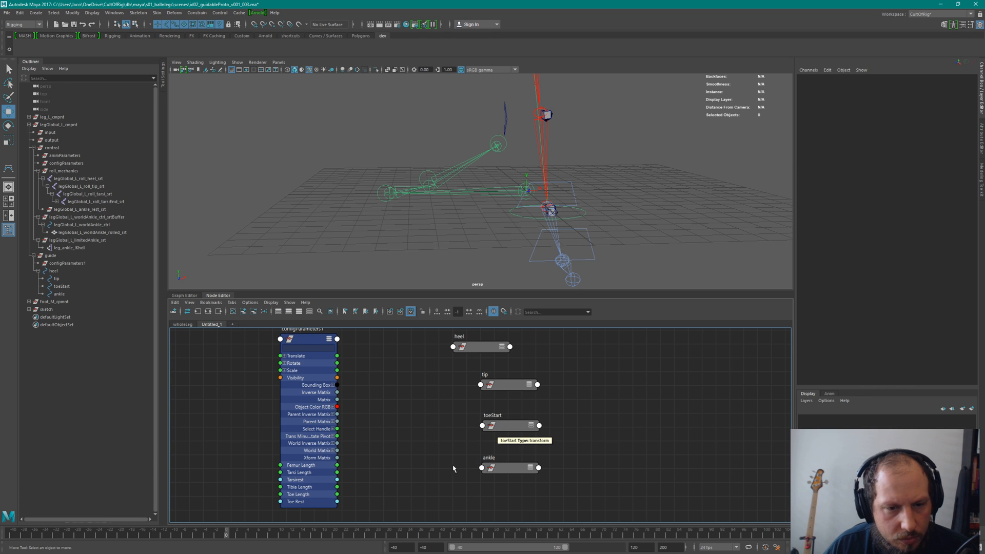
left_click(513, 467)
left_click(583, 419)
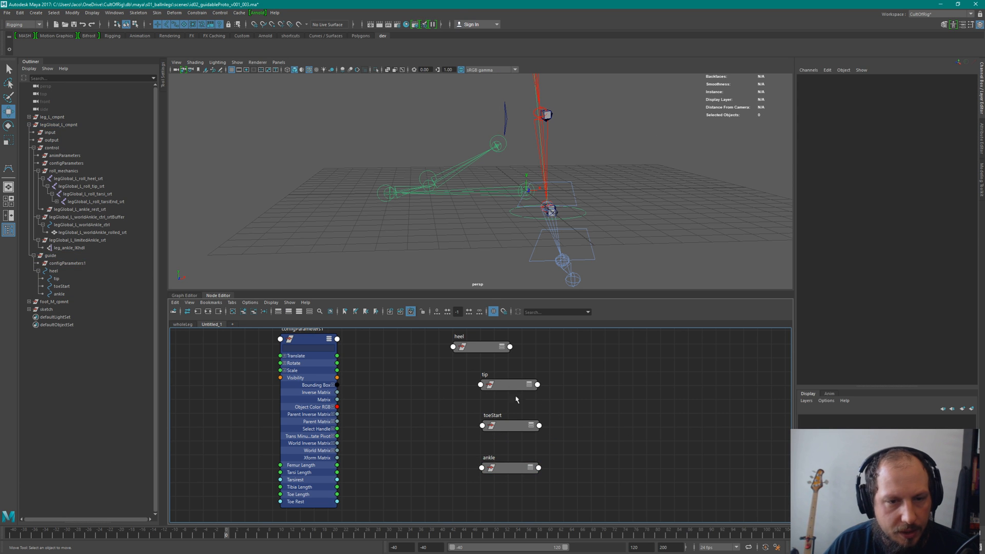
key("Tab")
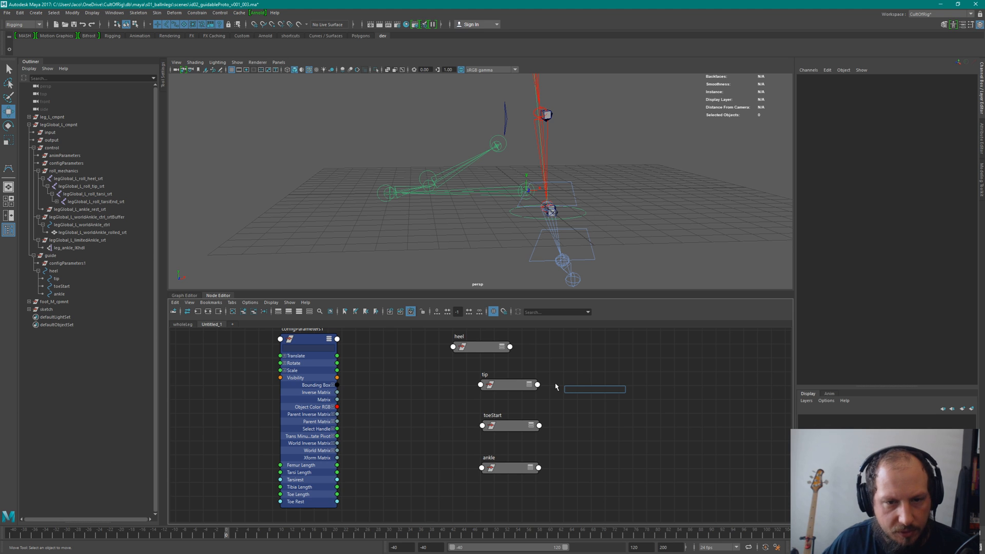
key("Escape")
left_click(501, 387)
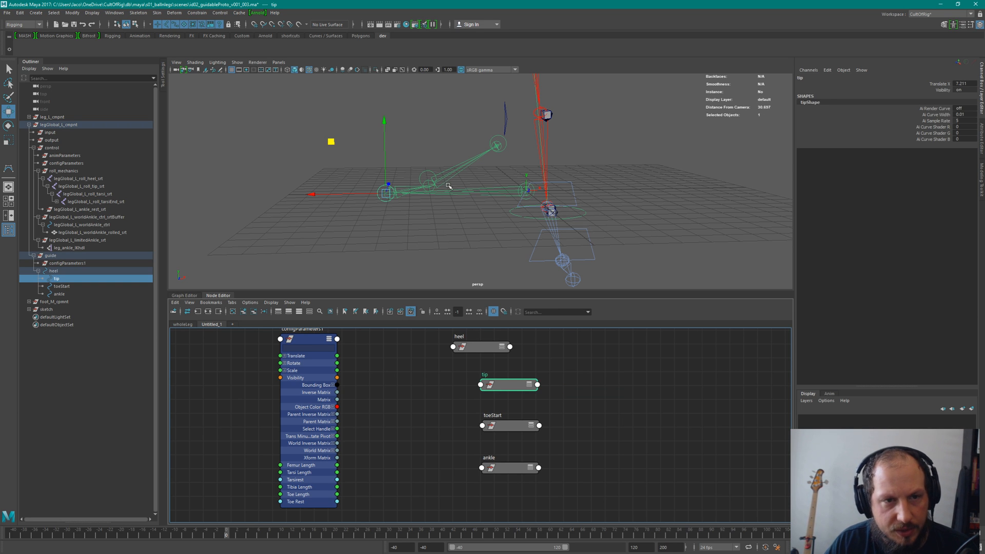
left_click(425, 175)
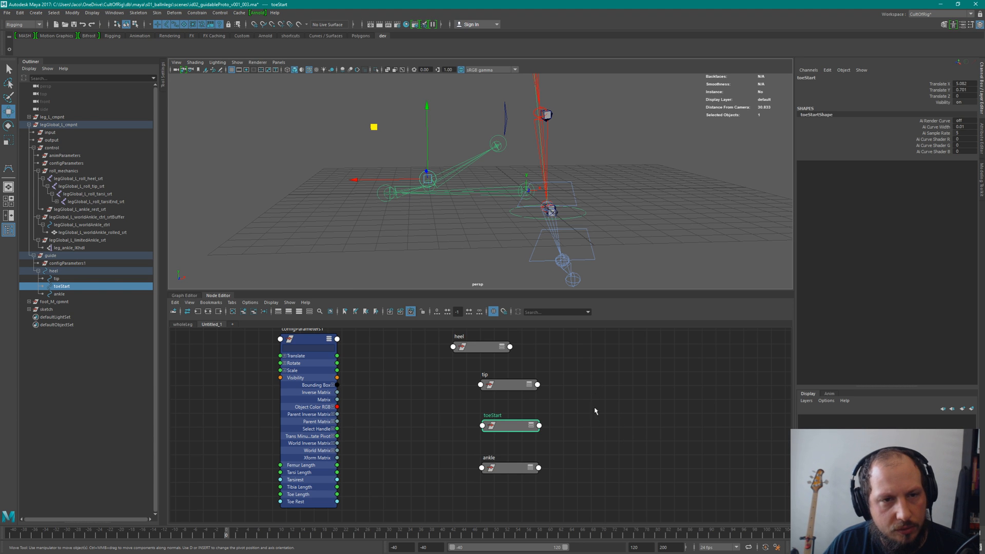
Add a distanceBetween node to the node graph and place it beside the tip and toeStart nodes.
left_click(603, 434)
key("Tab")
type("dist")
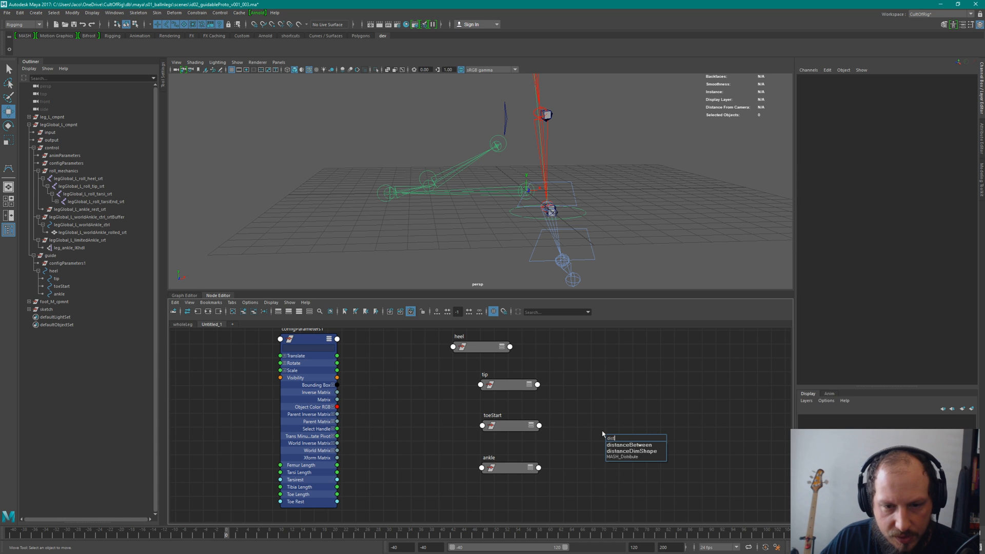
key("Down")
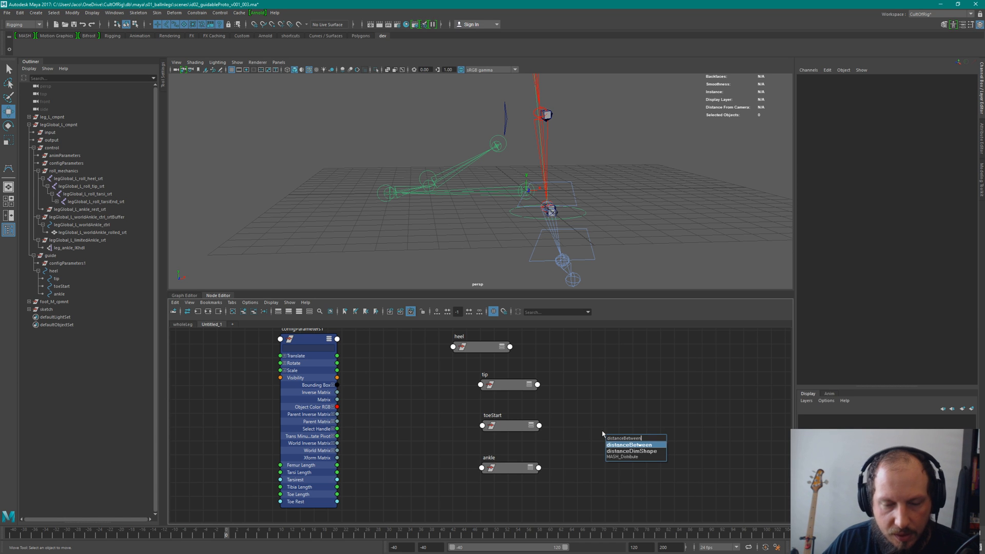
key("Return")
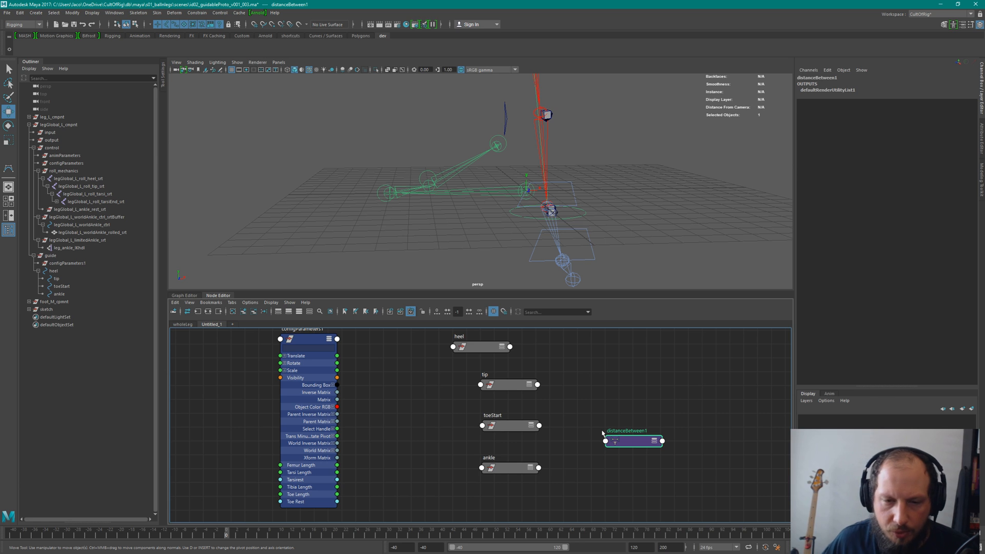
left_click(509, 425)
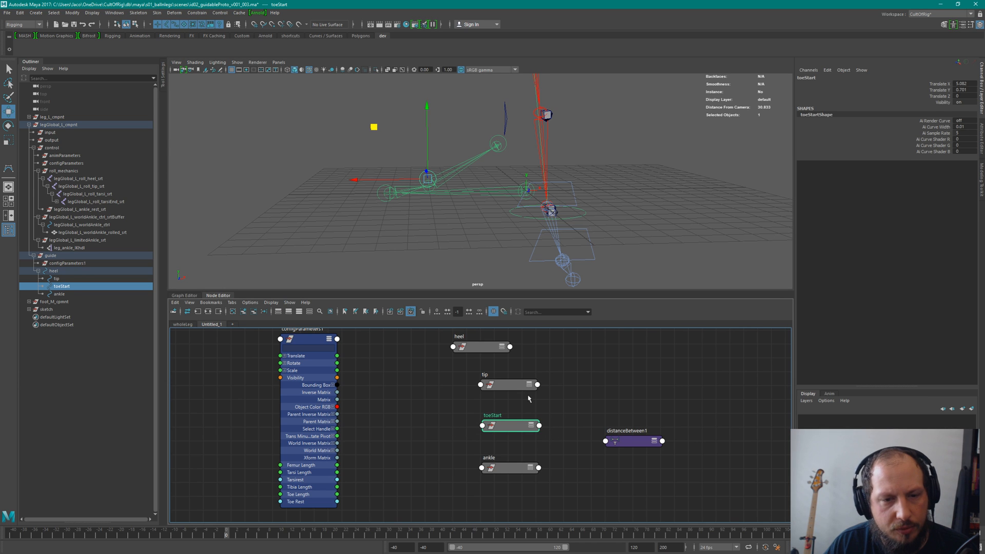
left_click(510, 385)
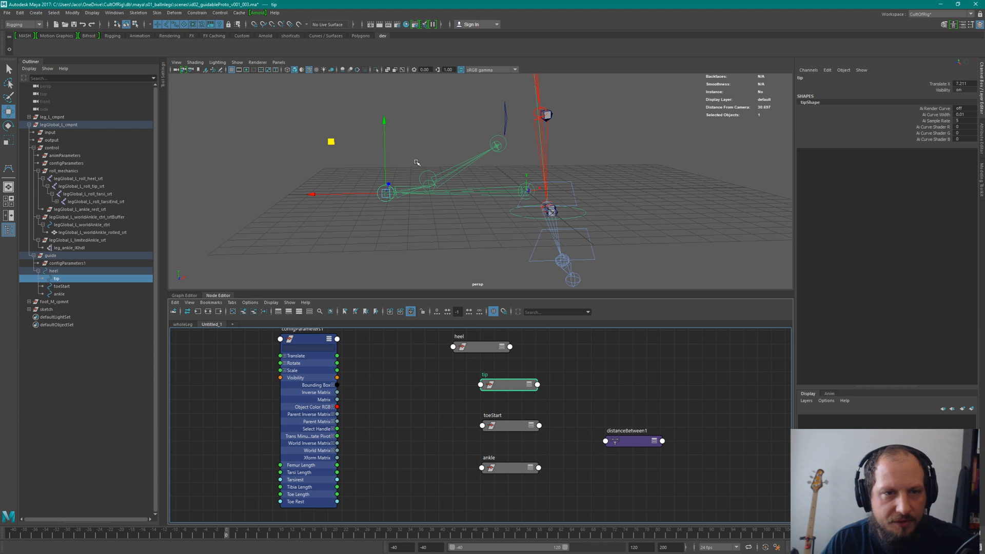
left_click(433, 173)
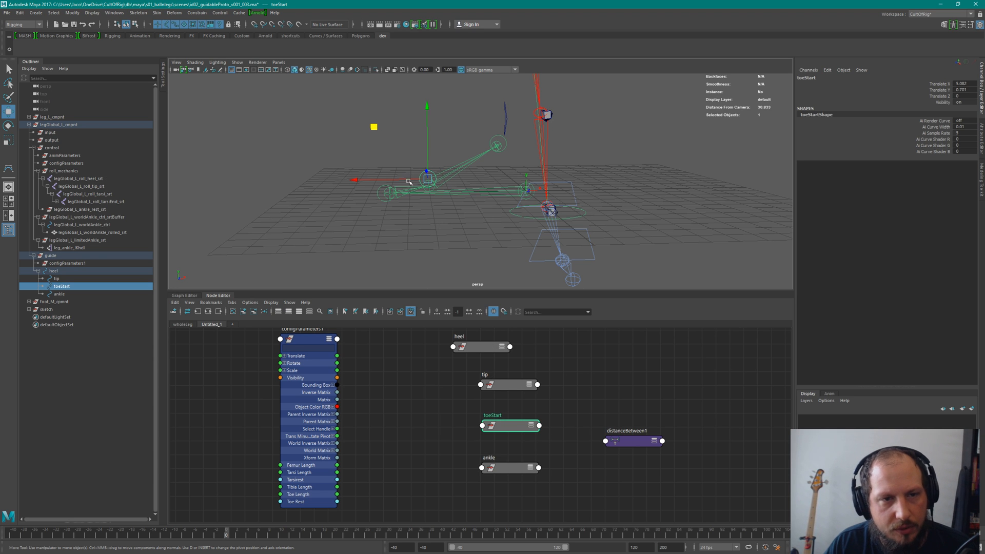
left_click_drag(631, 442, 631, 401)
Show the distanceBetween node's attributes and connect the tip node's output to its Point 1.
left_click(502, 422)
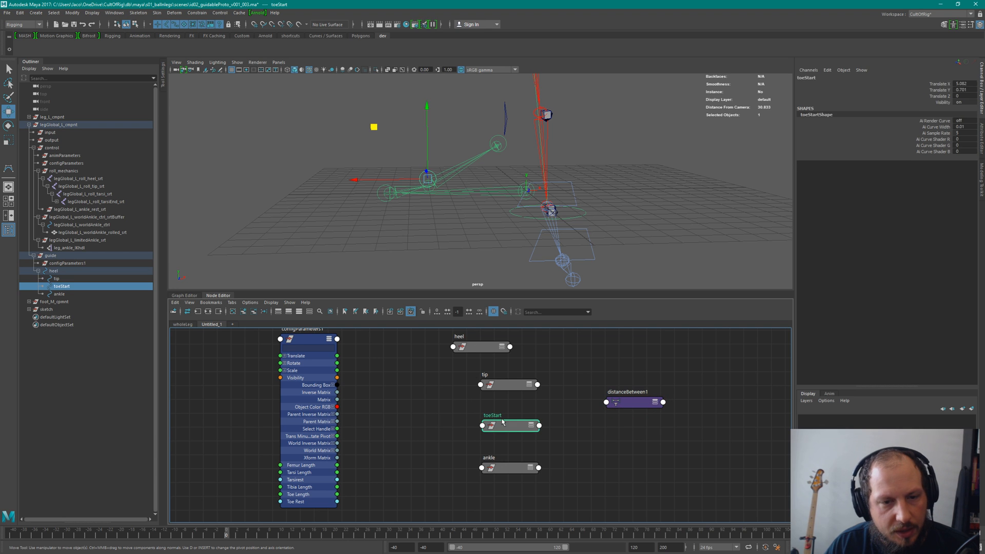
left_click(509, 385)
left_click(624, 402)
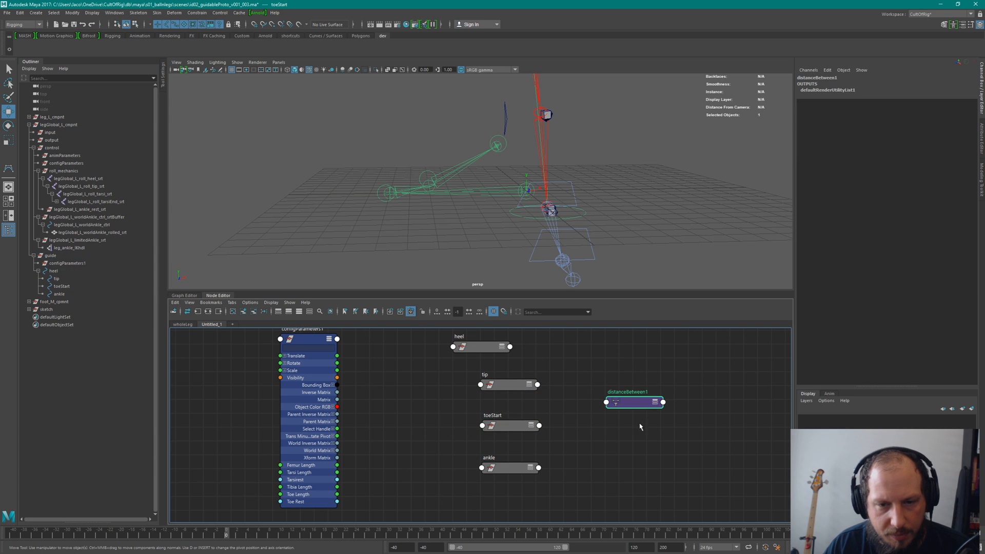
key("2")
left_click(509, 385)
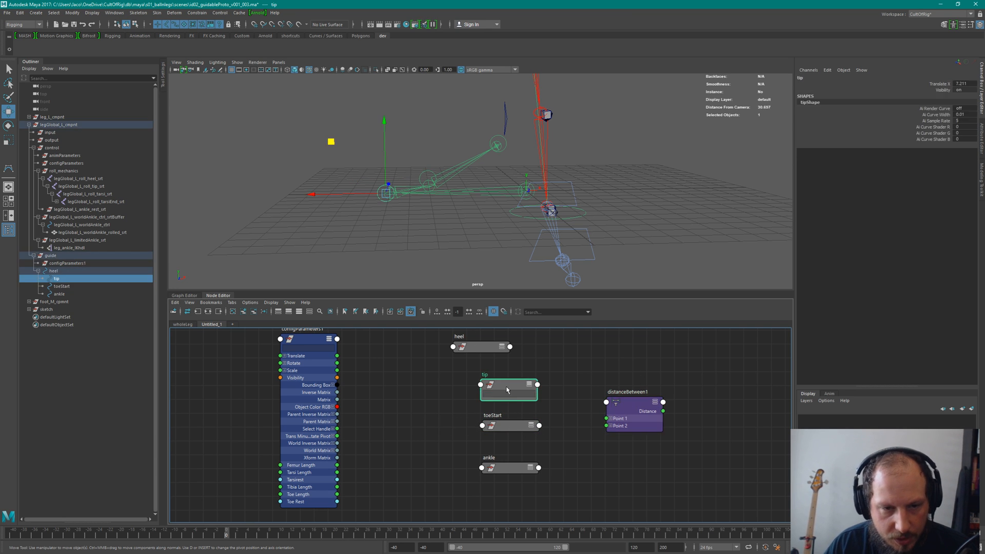
key("2")
left_click_drag(538, 401, 606, 410)
key("1")
Connect the toeStart node's output to Point 2 of the distanceBetween node and collapse toeStart again.
left_click(521, 426)
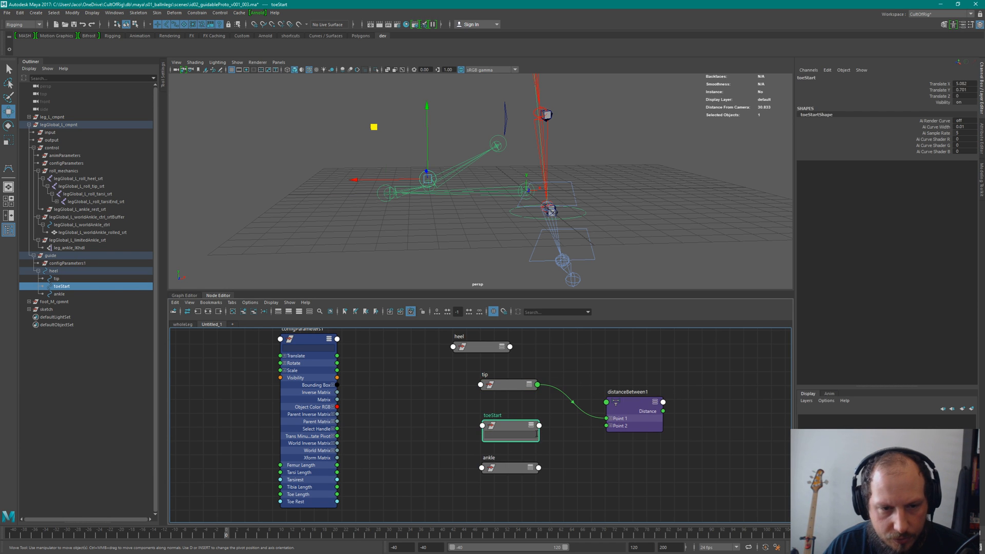
key("3")
left_click_drag(538, 442, 607, 426)
key("1")
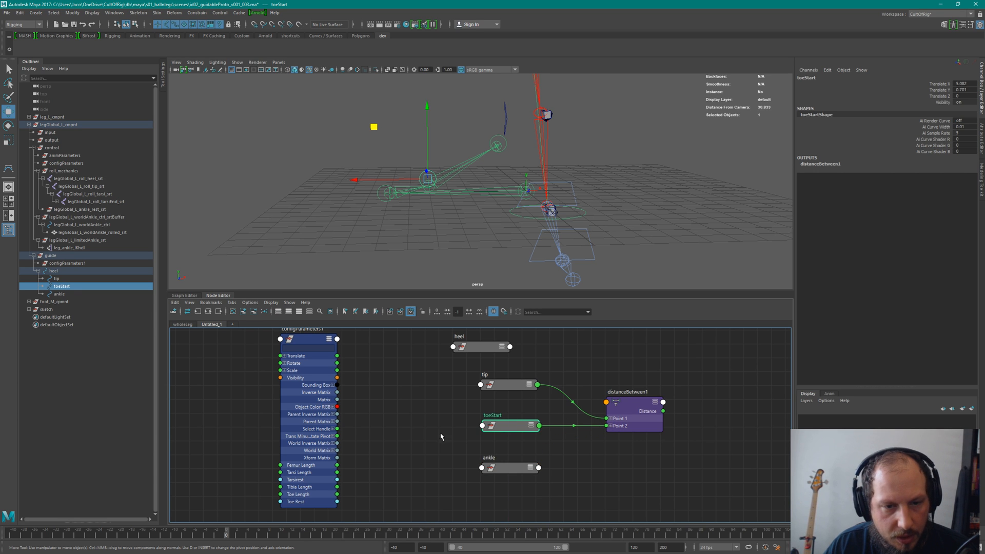
left_click(508, 386)
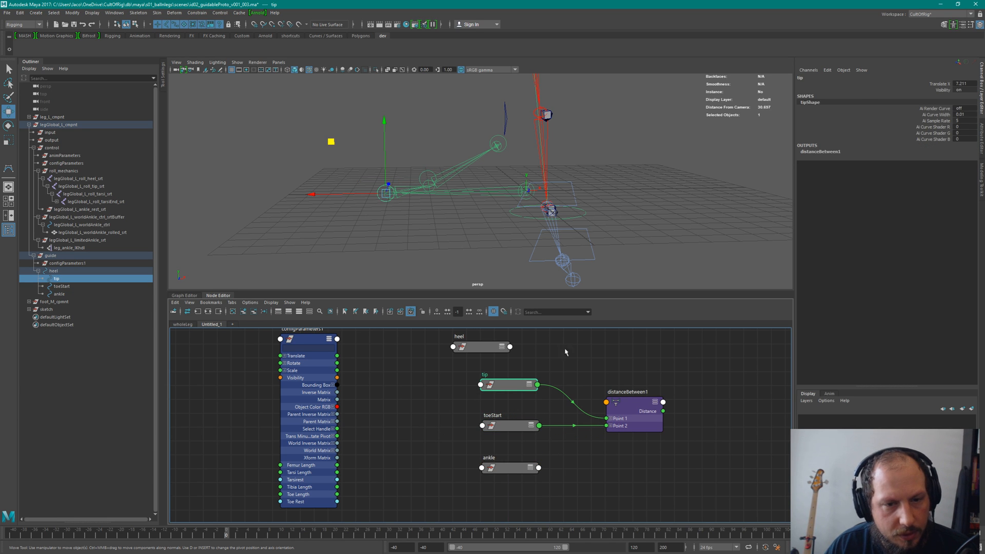
Duplicate the distanceBetween node, show the copy's attributes and place it below the original.
left_click(647, 414)
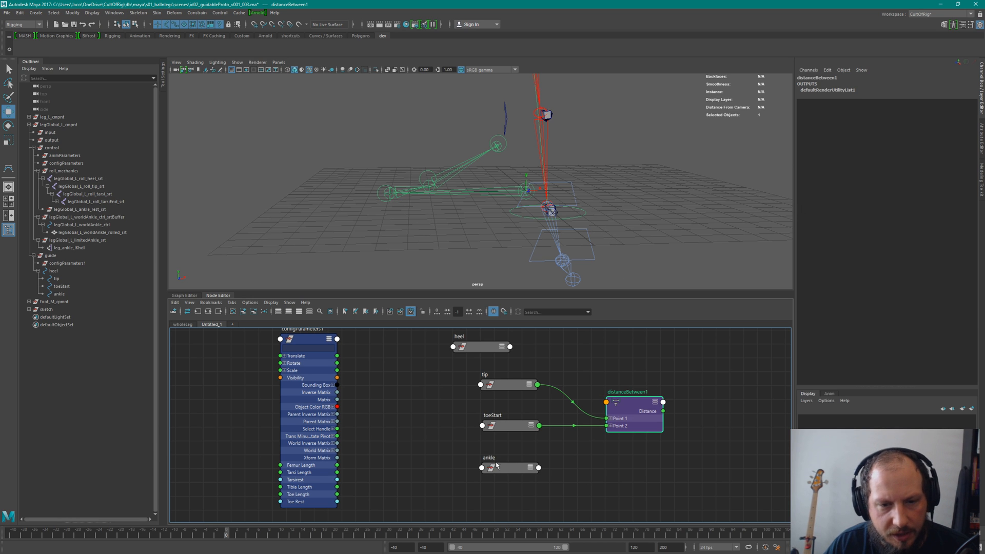
key("ctrl+d")
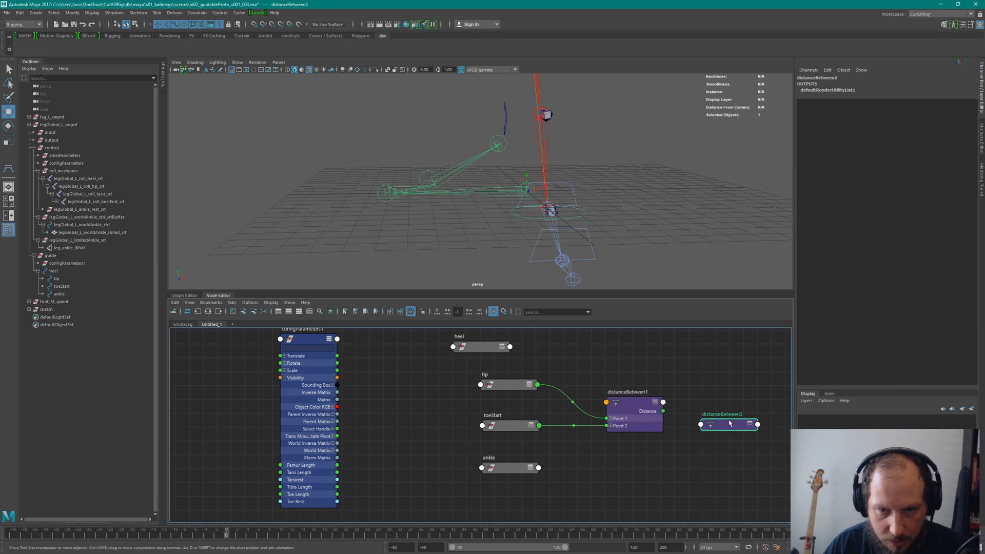
key("2")
left_click_drag(729, 423, 645, 456)
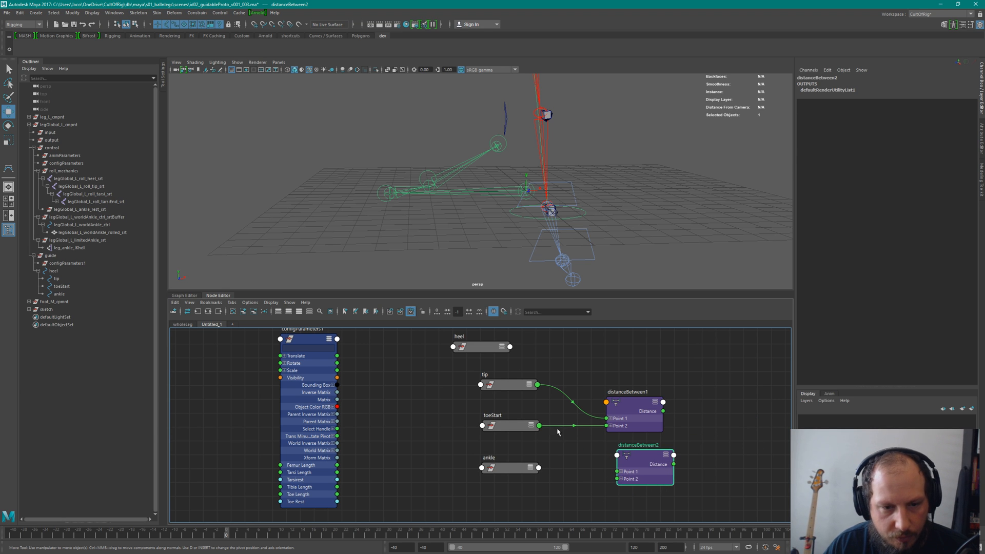
Expand the ankle node and connect its Translate output to Point 2 of the second distanceBetween node.
left_click(510, 427)
left_click(508, 468)
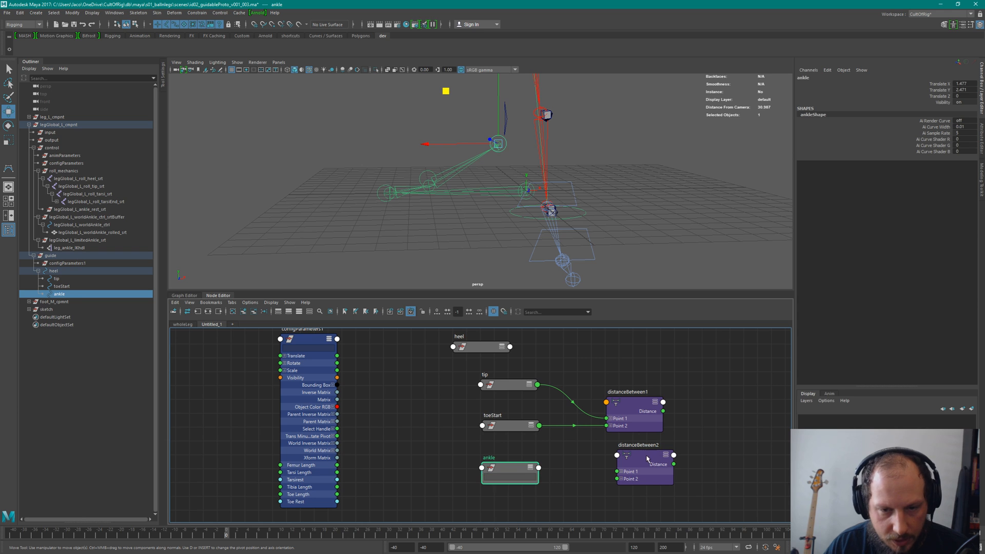
key("3")
middle_click_drag(648, 484, 639, 407, "alt")
left_click_drag(630, 376, 607, 387)
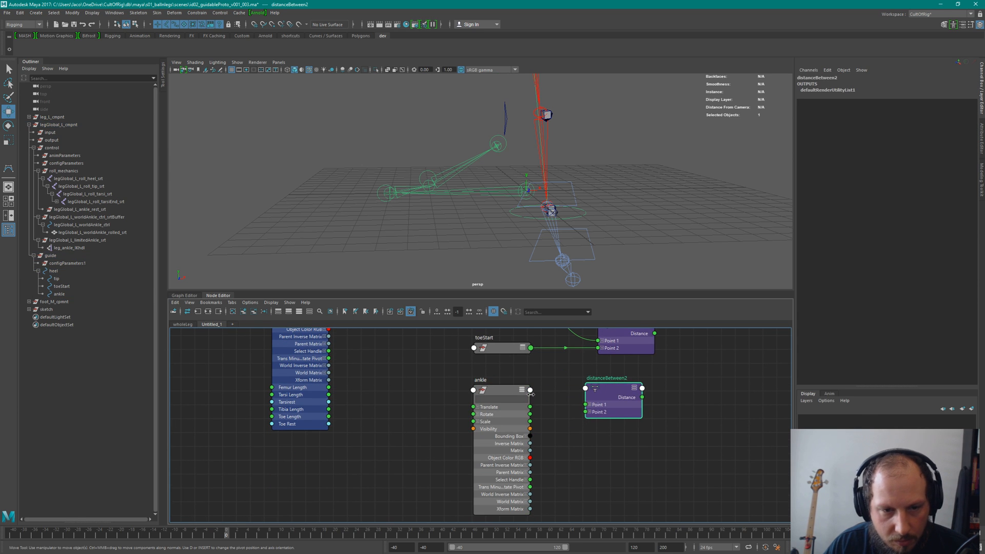
left_click_drag(530, 406, 586, 405)
middle_click_drag(573, 389, 567, 431, "alt")
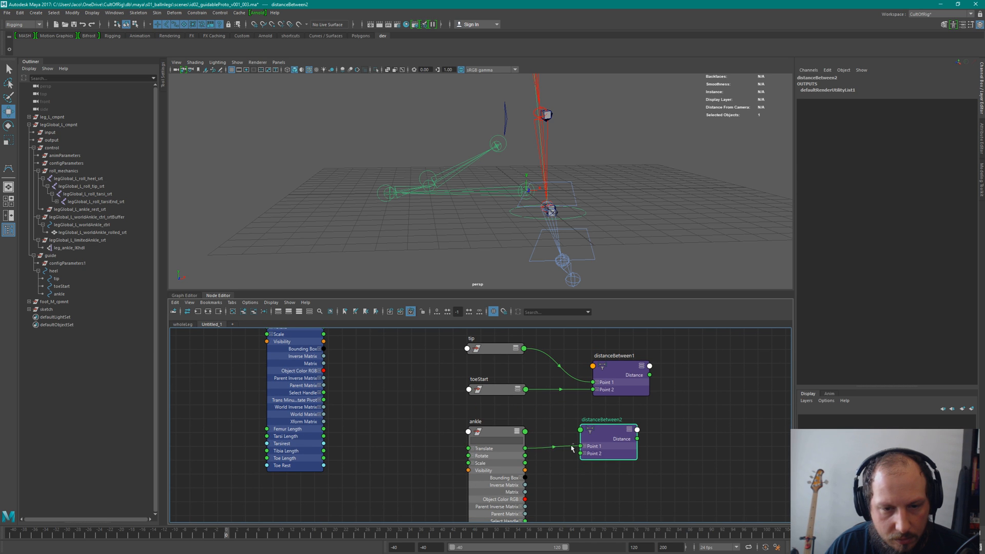
left_click(572, 445)
left_click_drag(525, 450, 581, 453)
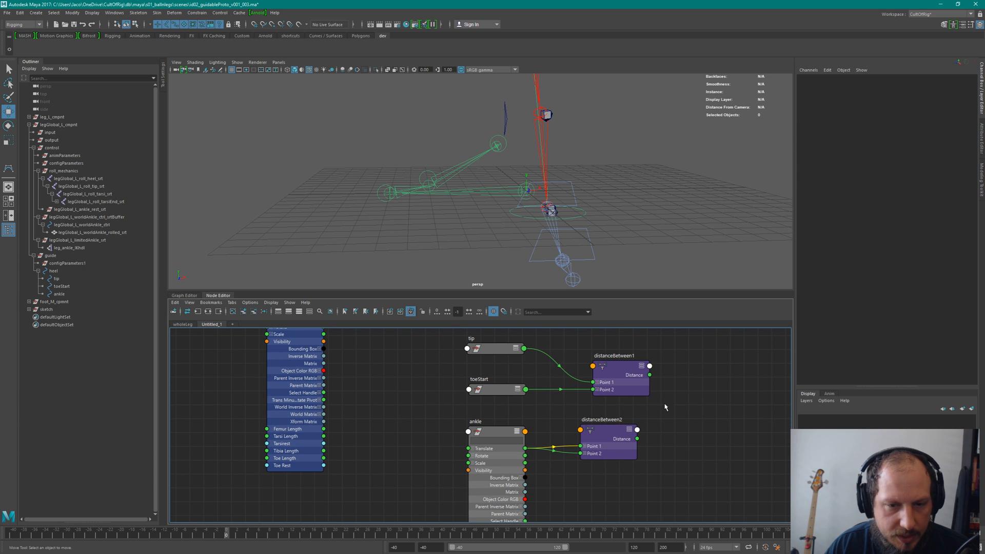
Connect toeStart's Translate output to Point 1 of the second distanceBetween node and collapse the ankle node.
left_click(502, 392)
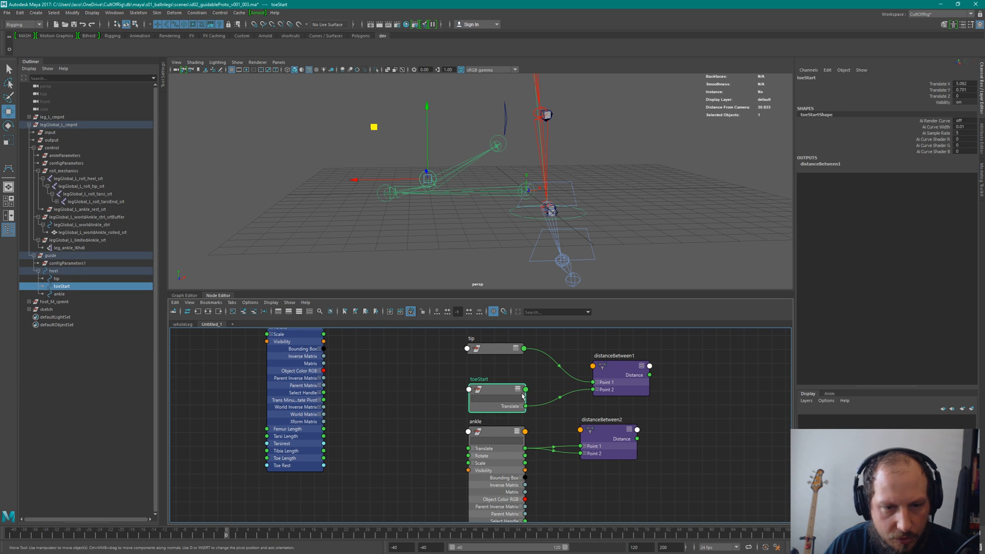
left_click_drag(526, 406, 614, 429)
left_click(495, 432)
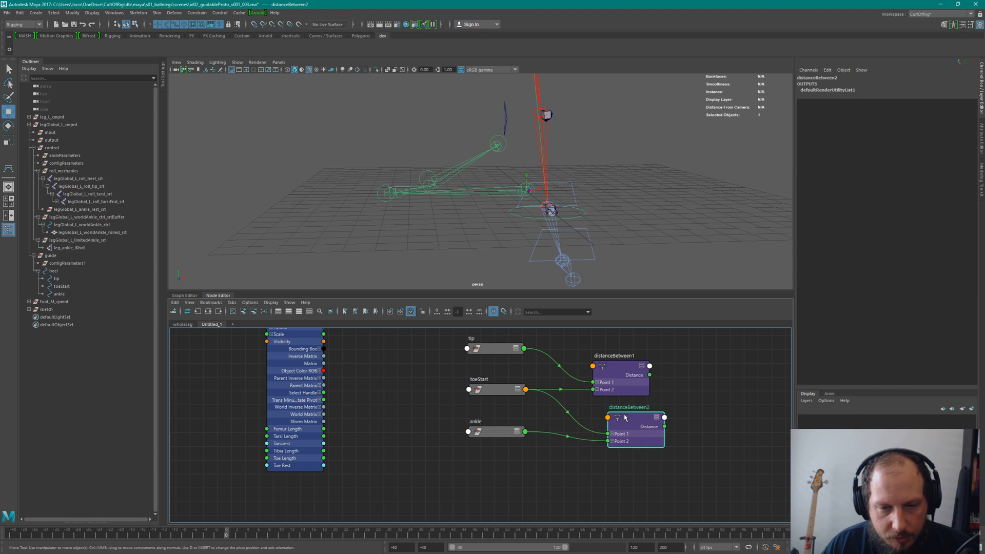
Stack the two distanceBetween nodes in an aligned column beside the tip, toeStart and ankle nodes.
left_click_drag(633, 377, 623, 361)
left_click_drag(625, 413, 596, 404, "shift")
left_click(611, 393)
middle_click_drag(630, 385, 642, 442, "alt")
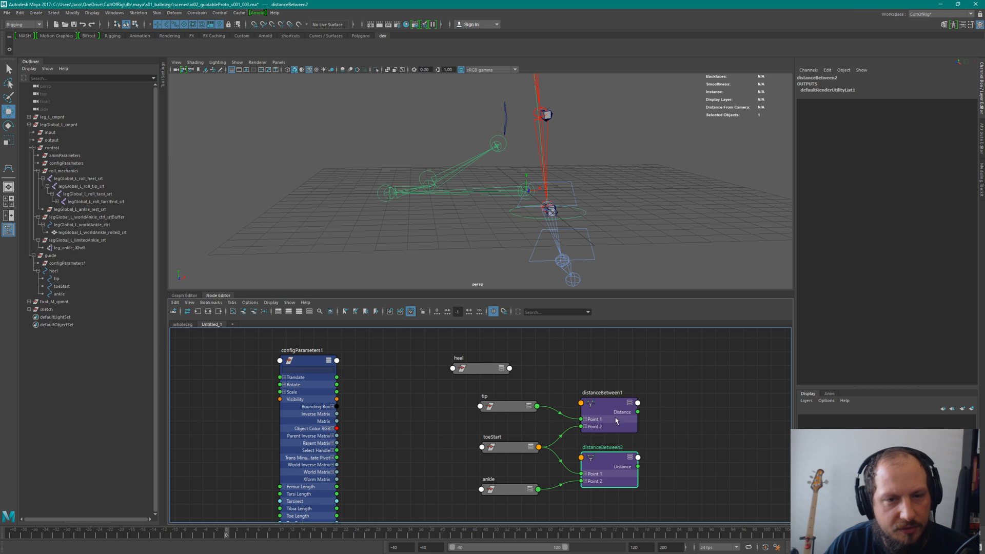
left_click_drag(580, 356, 398, 402)
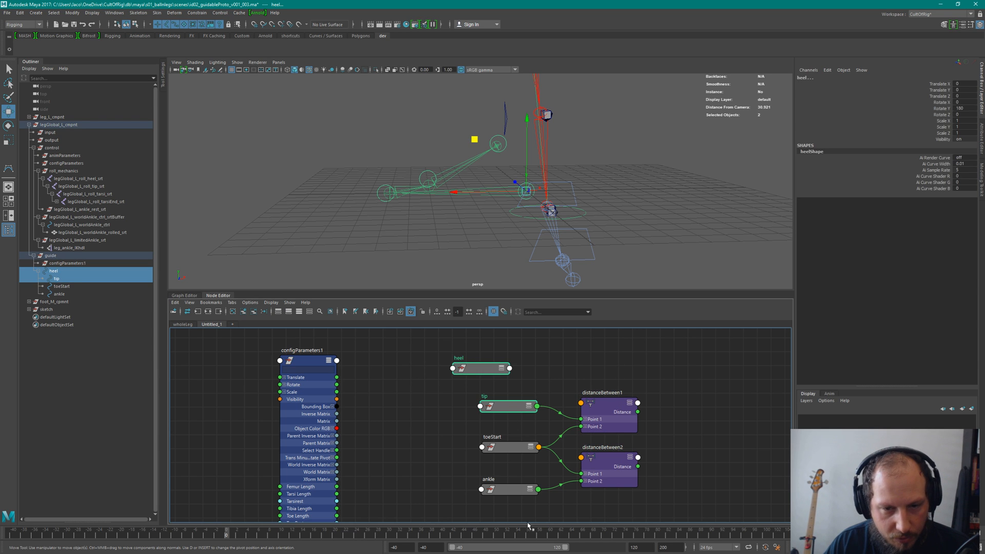
left_click(645, 415)
Show configParameters1 in the Attribute Editor, try a different Toe Length and undo the change.
left_click(428, 179)
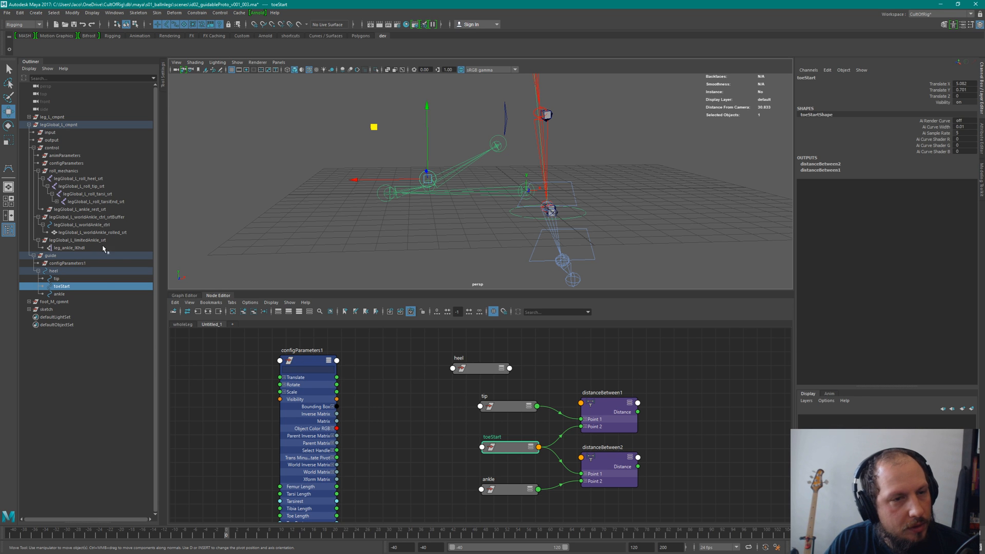
left_click(309, 392)
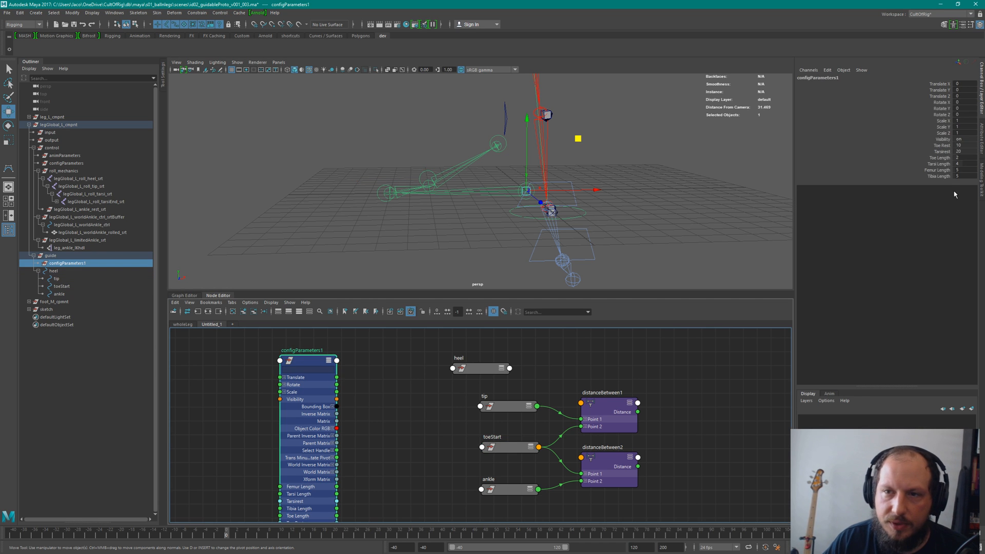
key("ctrl+a")
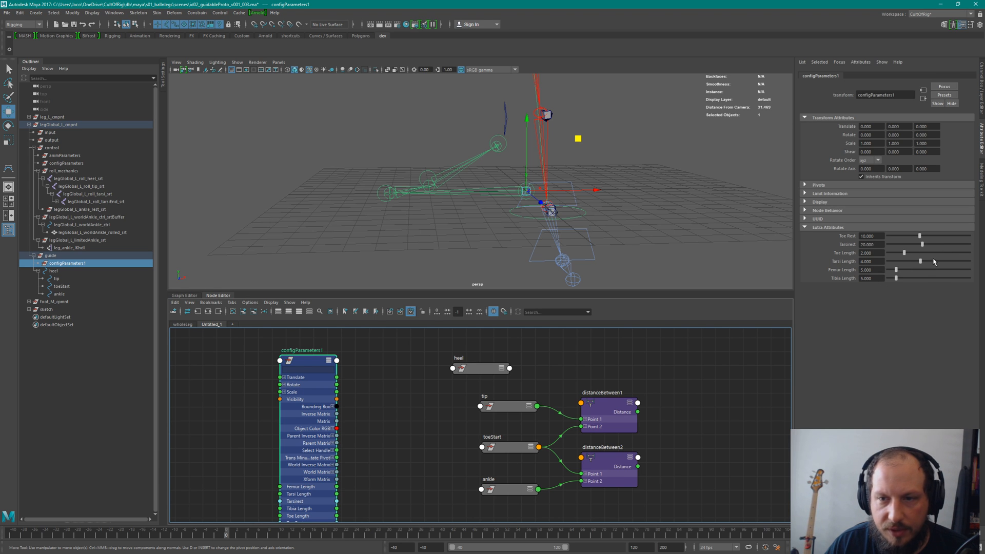
mouse_move(904, 253)
left_mouse_down()
mouse_move(921, 253)
mouse_move(906, 262)
left_mouse_up()
key("ctrl+z")
key("ctrl+z")
key("ctrl+z")
Examine the distanceBetween nodes and the transform values of the tip and tarsi roll joints.
left_click_drag(545, 384, 638, 455)
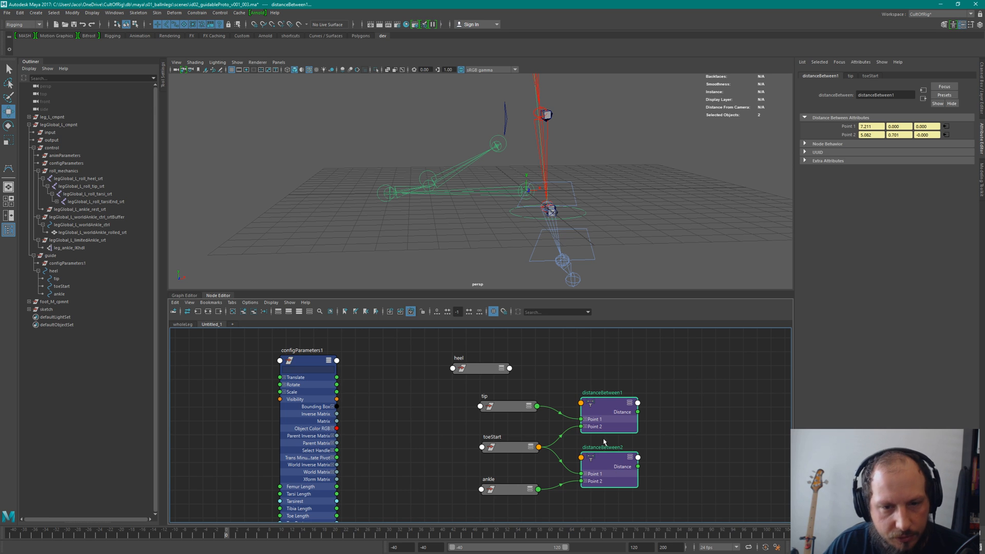
middle_click_drag(631, 423, 578, 390, "alt")
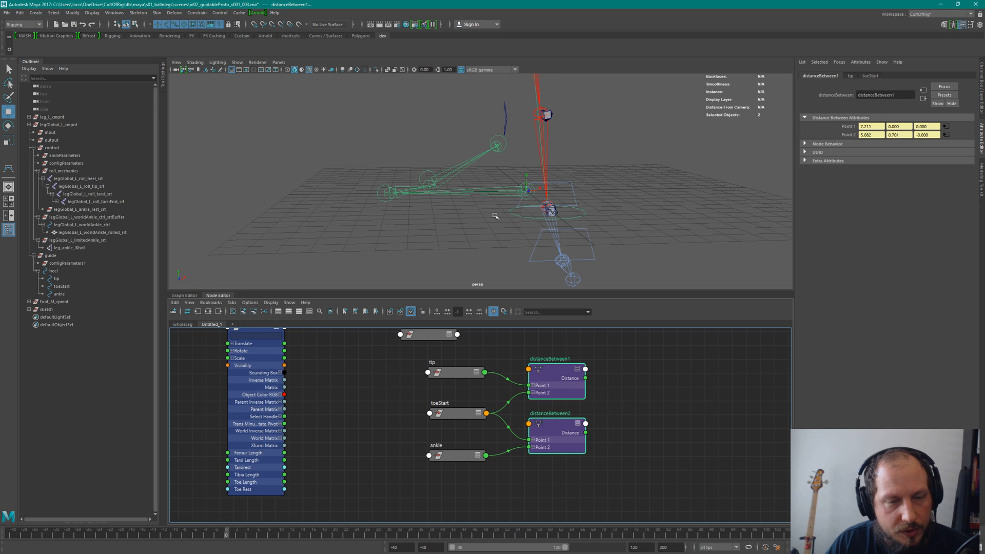
left_click_drag(446, 231, 488, 185, "alt")
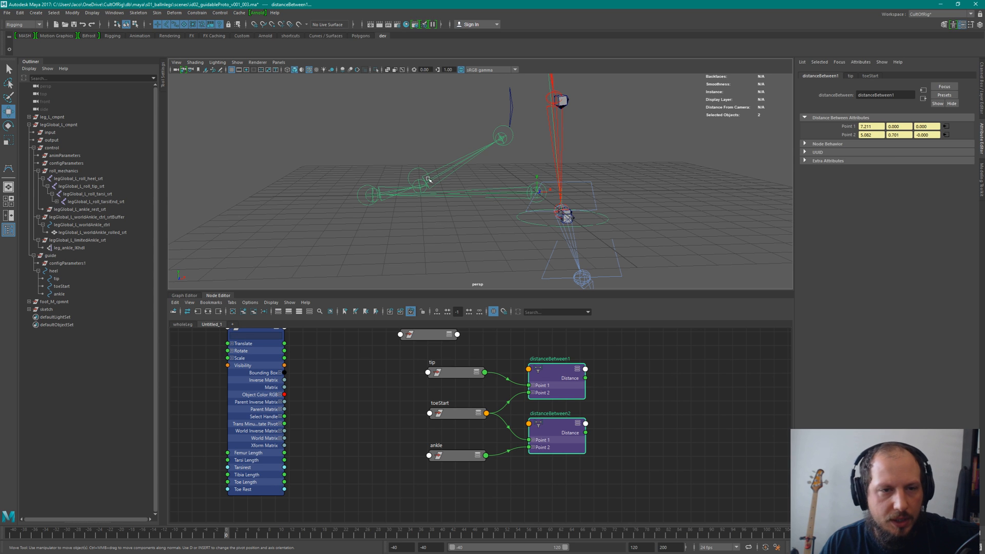
left_click(395, 193)
left_click(449, 257)
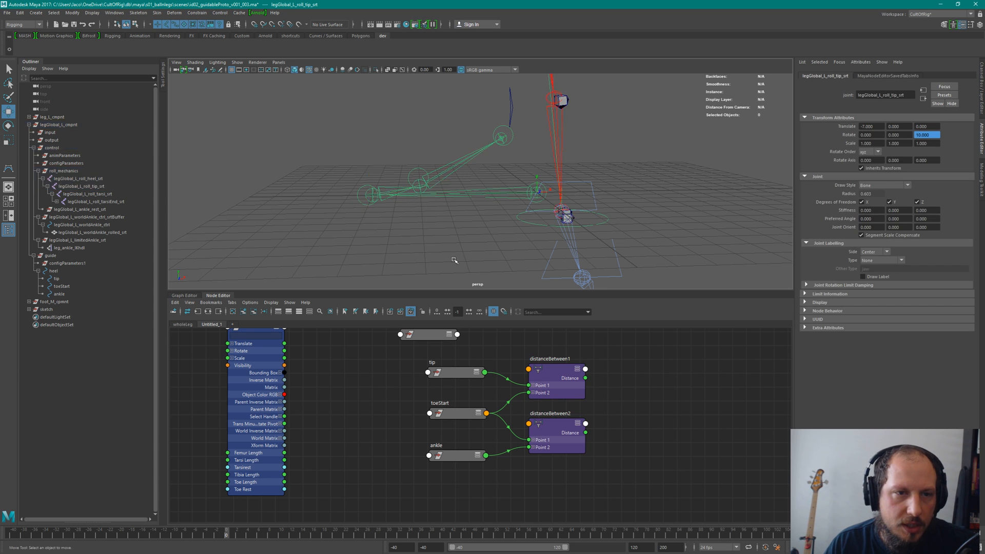
left_click(457, 155)
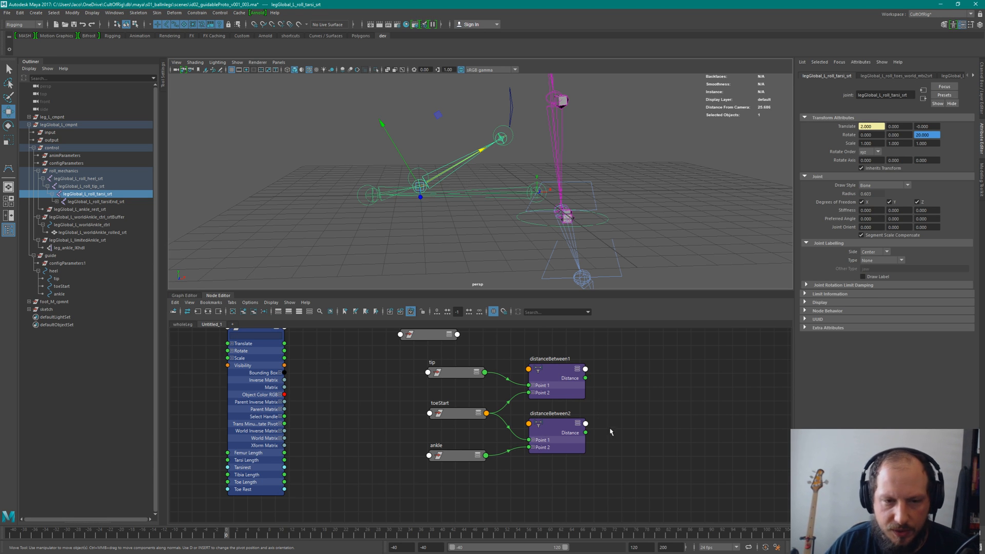
Add an angleBetween node to the node graph beside the second distanceBetween node.
key("Tab")
type("angle")
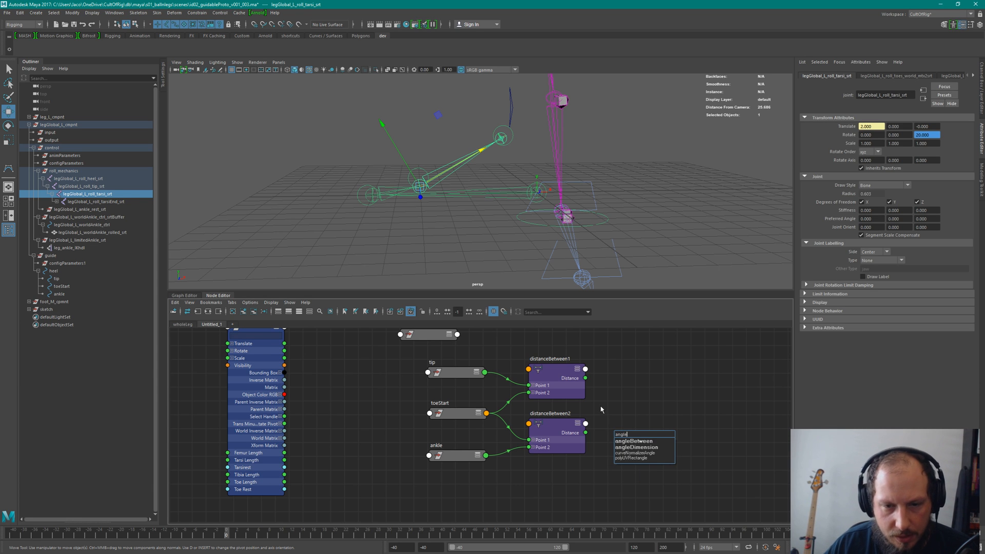
key("Return")
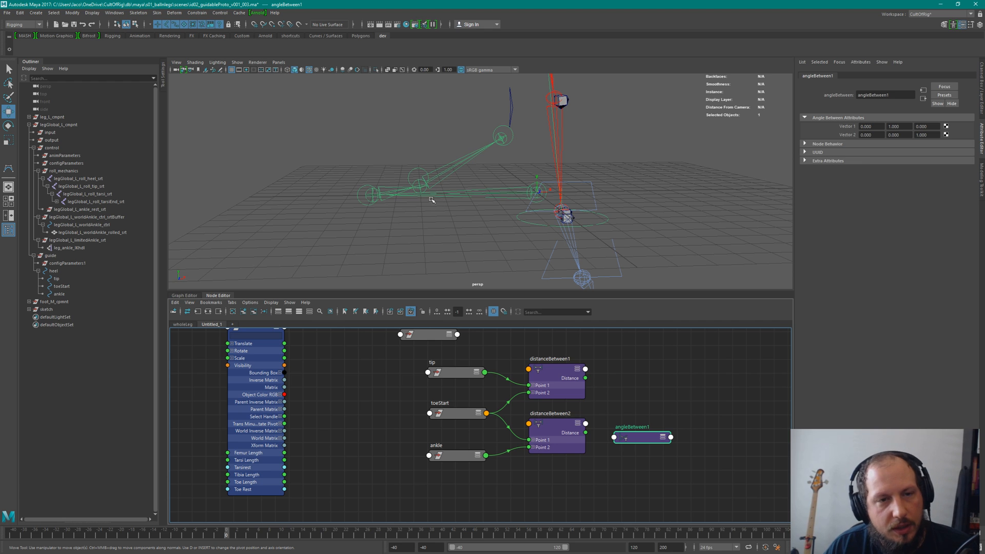
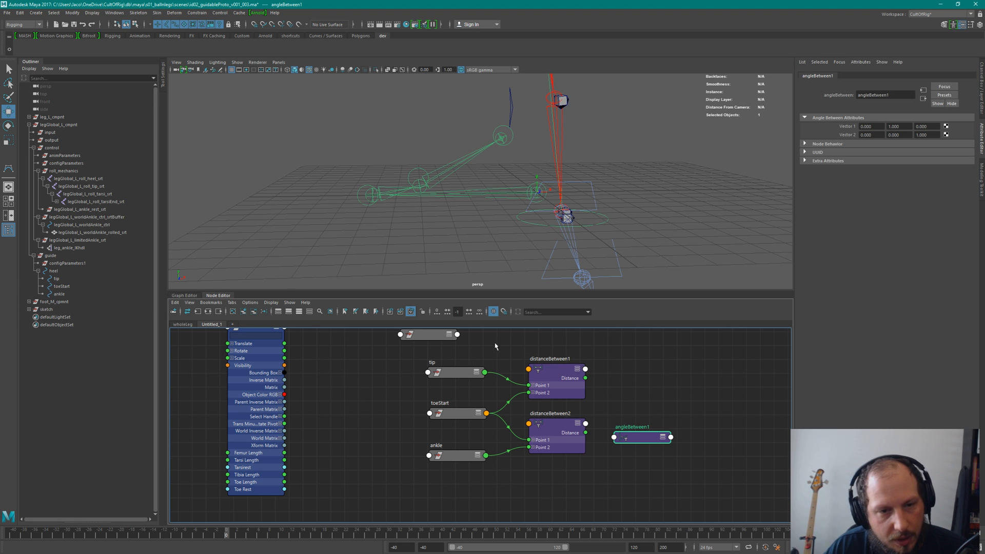
Add a plusMinusAverage node, show its attributes and place it above the angleBetween node.
left_click(675, 398)
left_click_drag(713, 375, 648, 365)
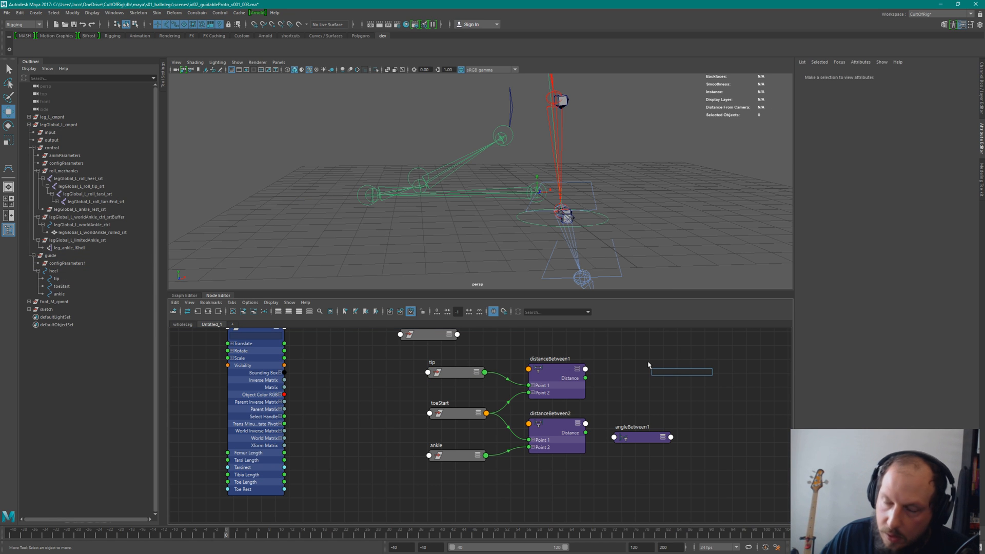
type("min")
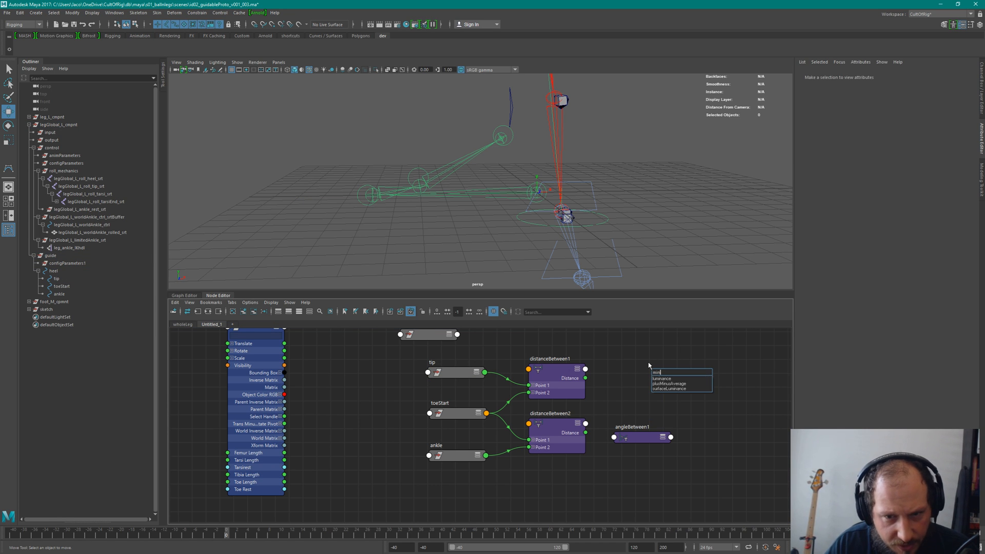
key("Down")
key("Down")
key("Return")
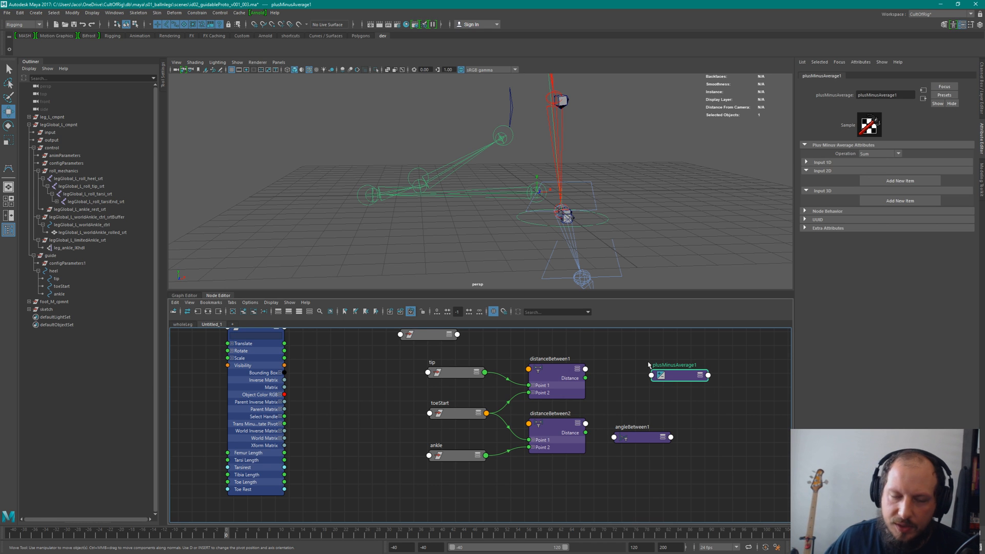
key("2")
left_click_drag(650, 385, 613, 366)
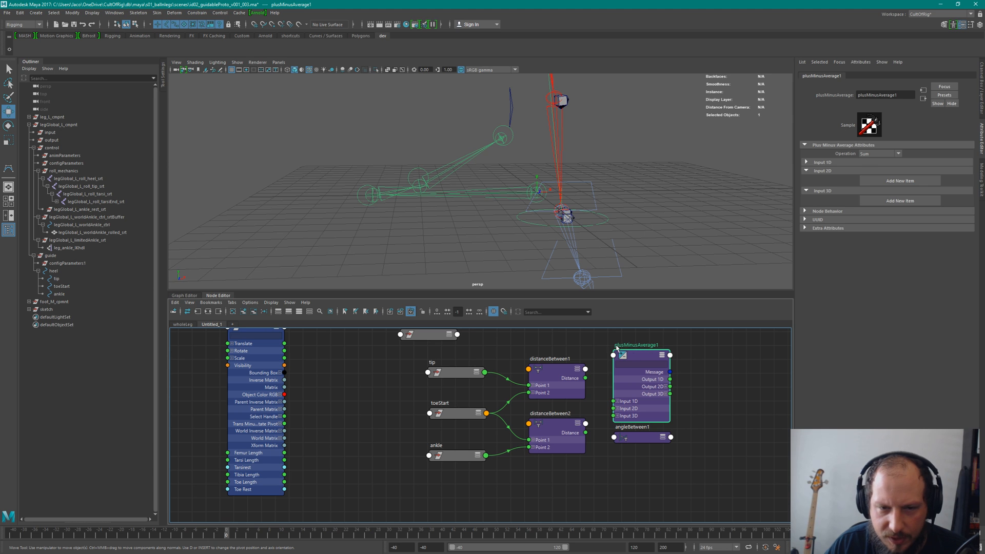
Space out the graph by moving plusMinusAverage1 up beyond the distanceBetween nodes and angleBetween1 farther right.
left_click_drag(642, 357, 650, 346)
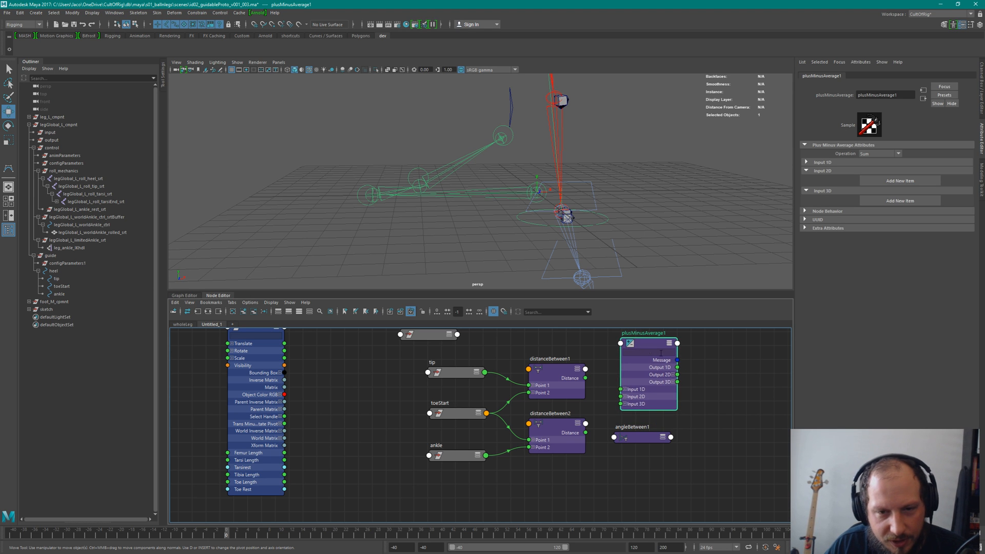
left_click_drag(633, 442, 729, 442)
middle_click_drag(637, 416, 613, 452, "alt")
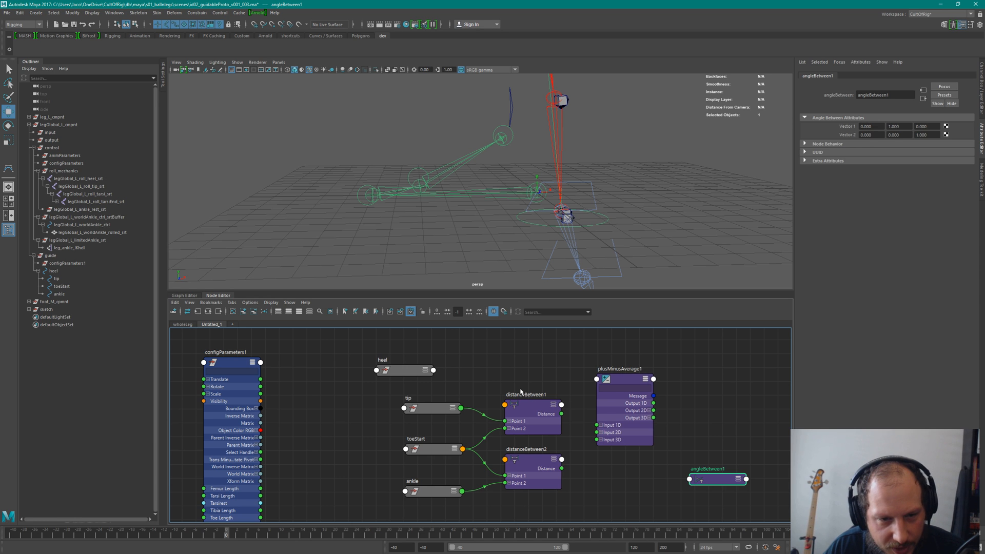
left_click_drag(620, 379, 609, 341)
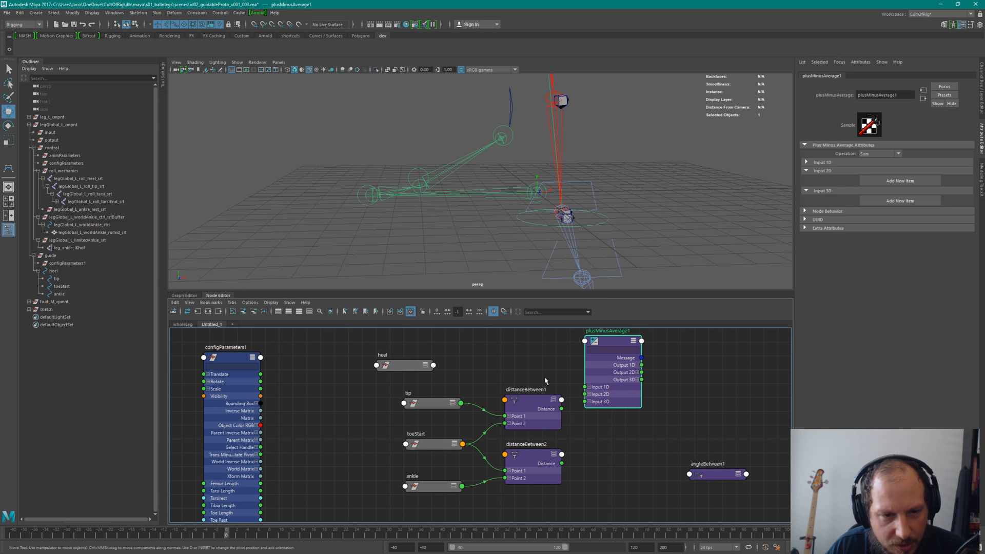
Connect the tip node's Translate to Input 3D[0] of plusMinusAverage1 and collapse the tip node.
left_click(434, 404)
left_click_drag(461, 419, 587, 402)
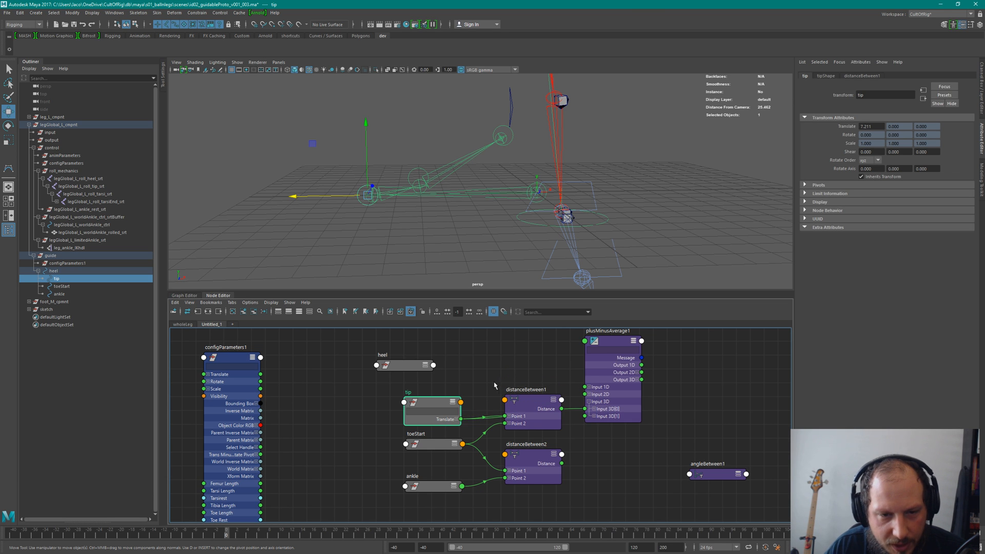
key("1")
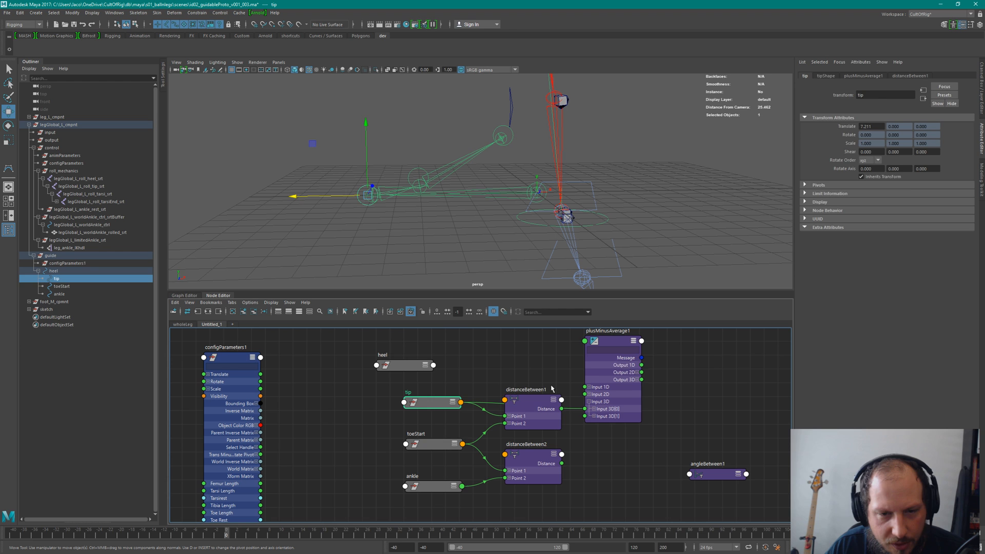
Set the operation of plusMinusAverage1 to Subtract, shifting the node slightly in the graph.
left_click(611, 346)
middle_click_drag(612, 398, 549, 444)
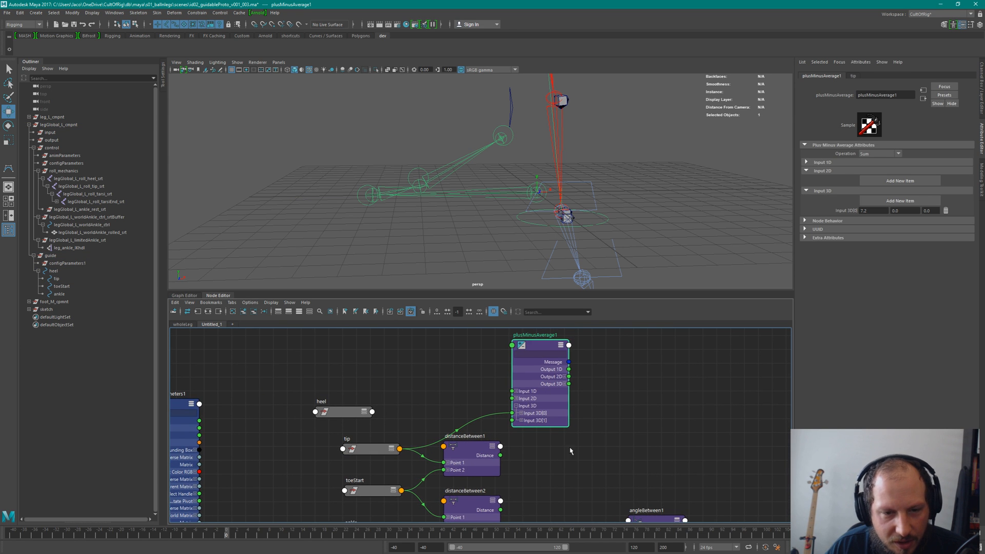
scroll(570, 450, "down", 3)
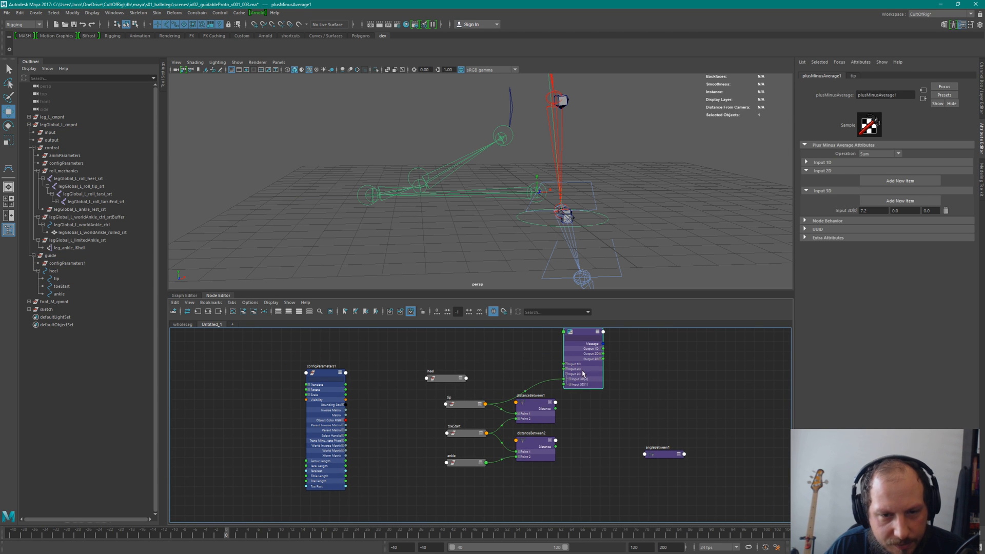
left_click_drag(593, 375, 601, 375)
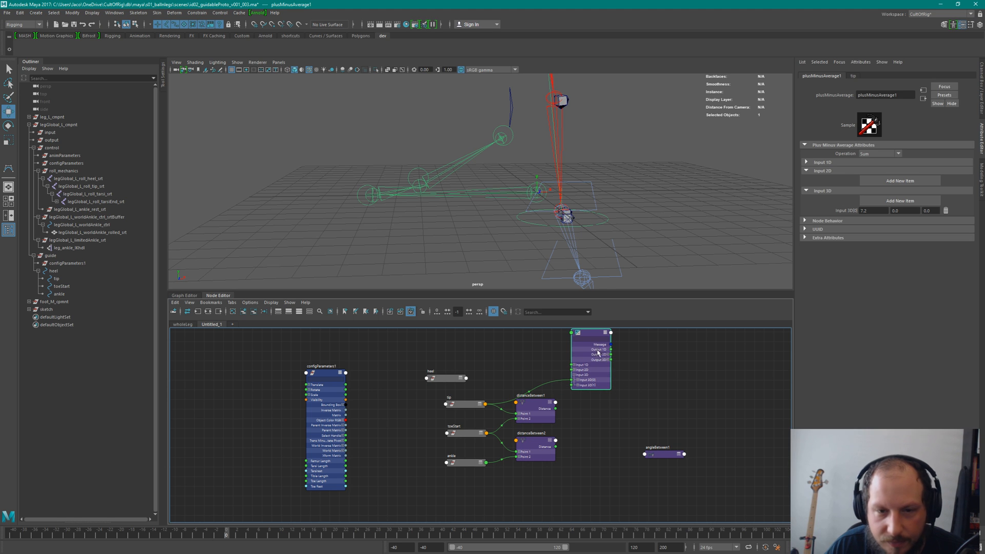
left_click(878, 154)
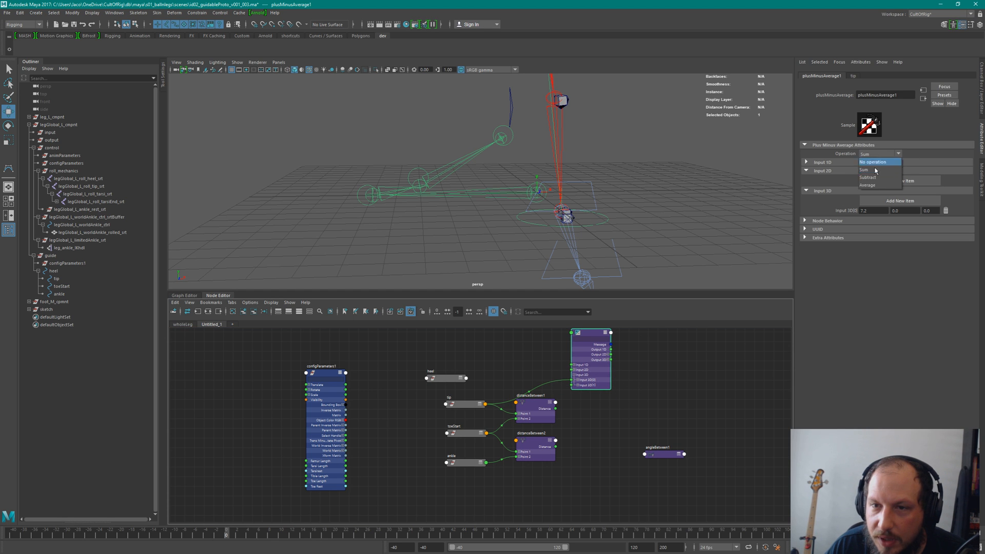
left_click(868, 177)
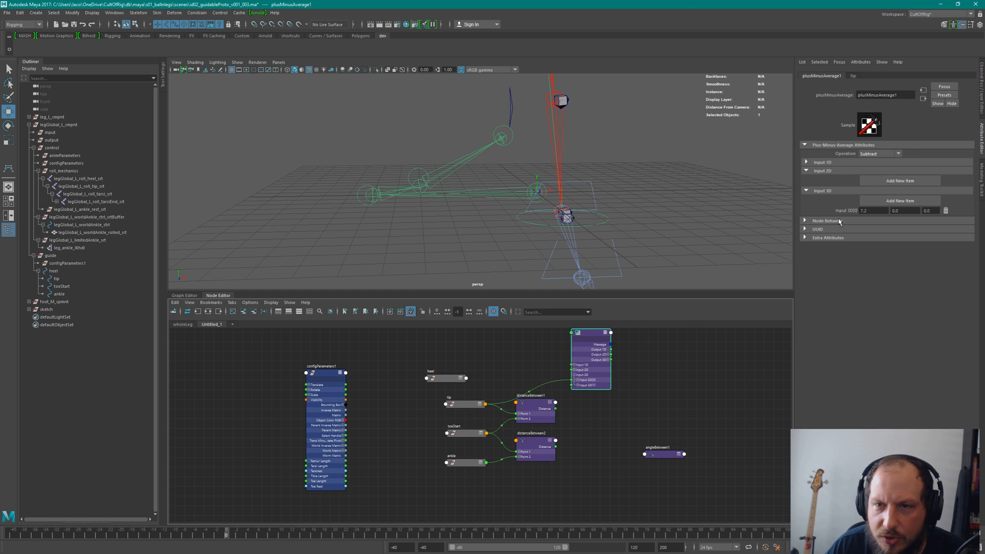
Connect the toeStart node's Translate to Input 3D[1] of plusMinusAverage1.
left_click(476, 435)
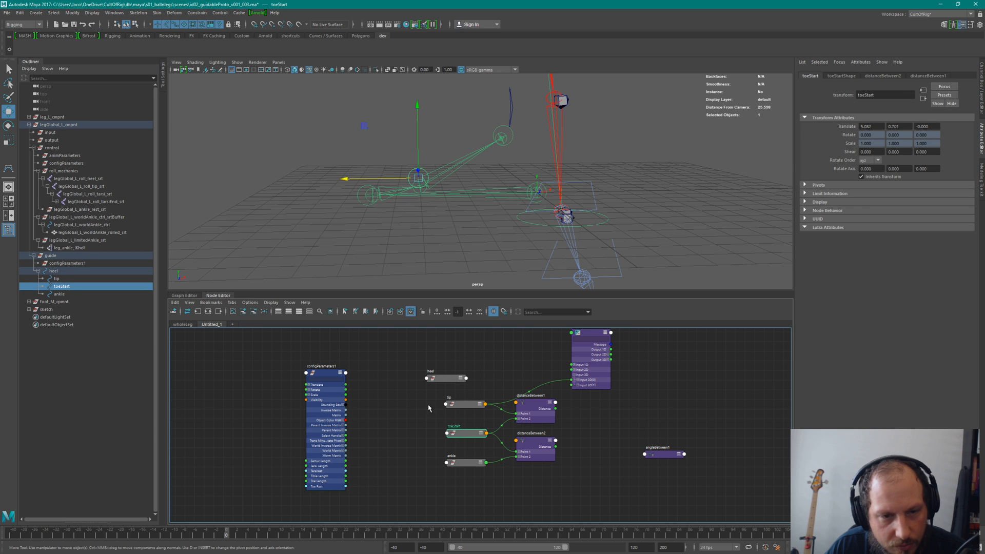
left_click(464, 404)
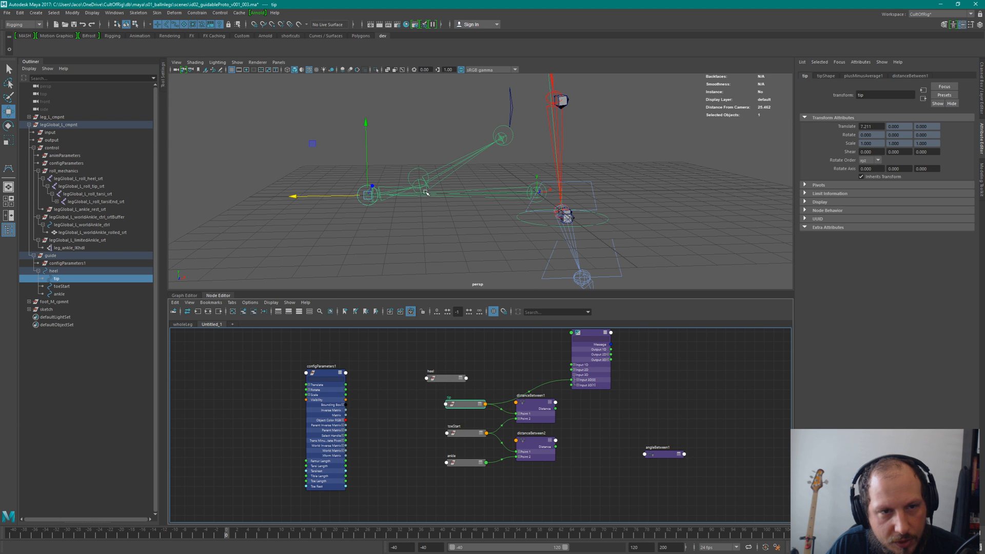
left_click(465, 434)
left_click(481, 434)
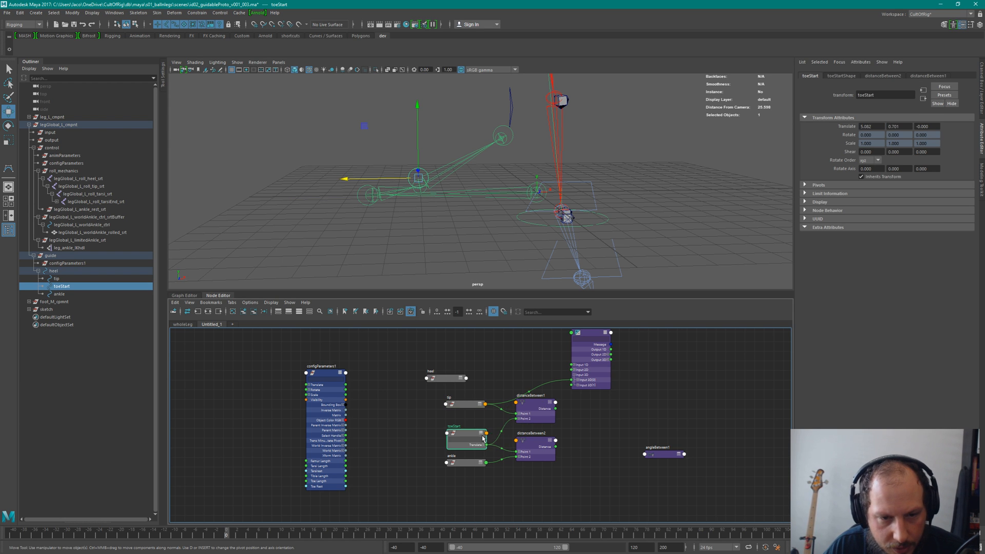
left_click_drag(488, 449, 574, 382)
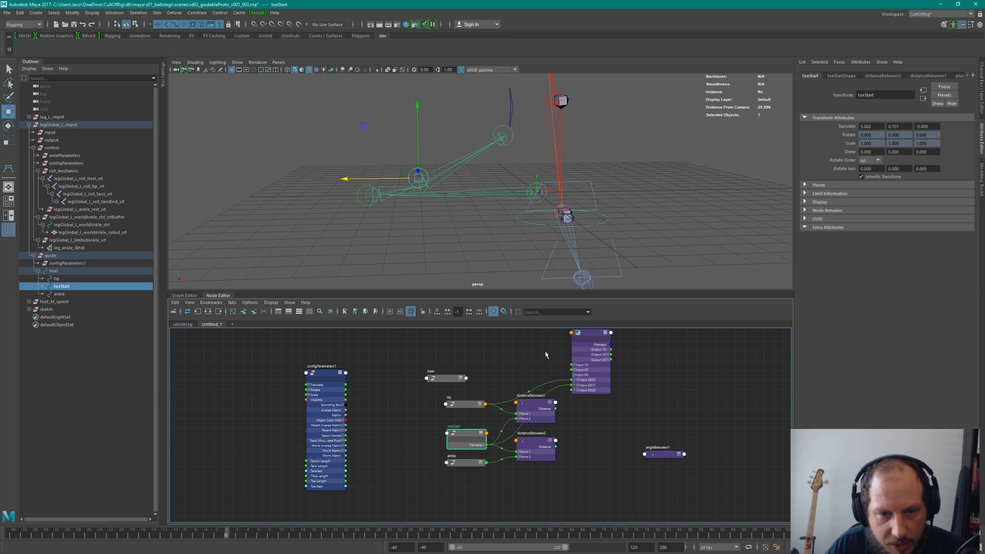
Rename the plusMinusAverage1 node as toeVector.
left_click(589, 335)
middle_click_drag(647, 351, 629, 411, "alt")
double_click(570, 385)
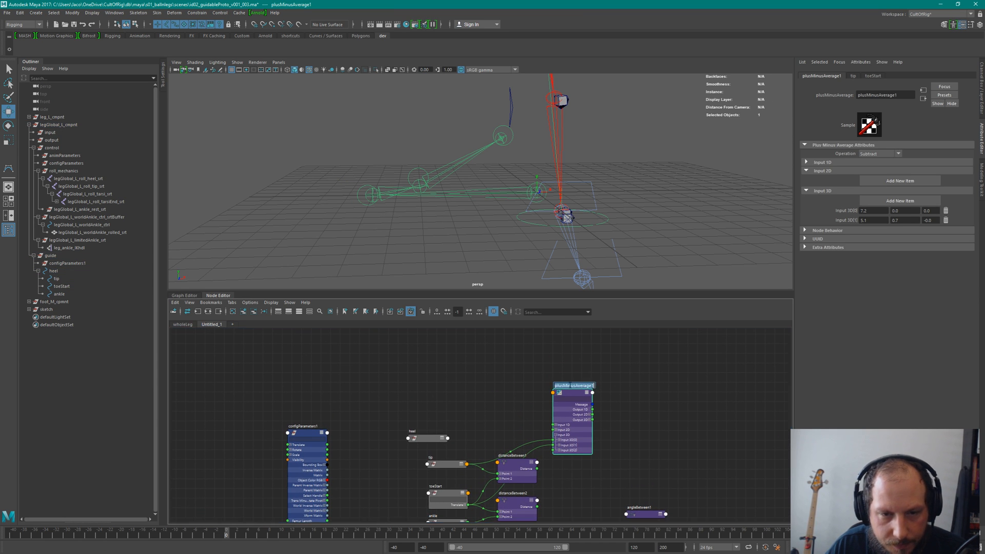
type("toeV")
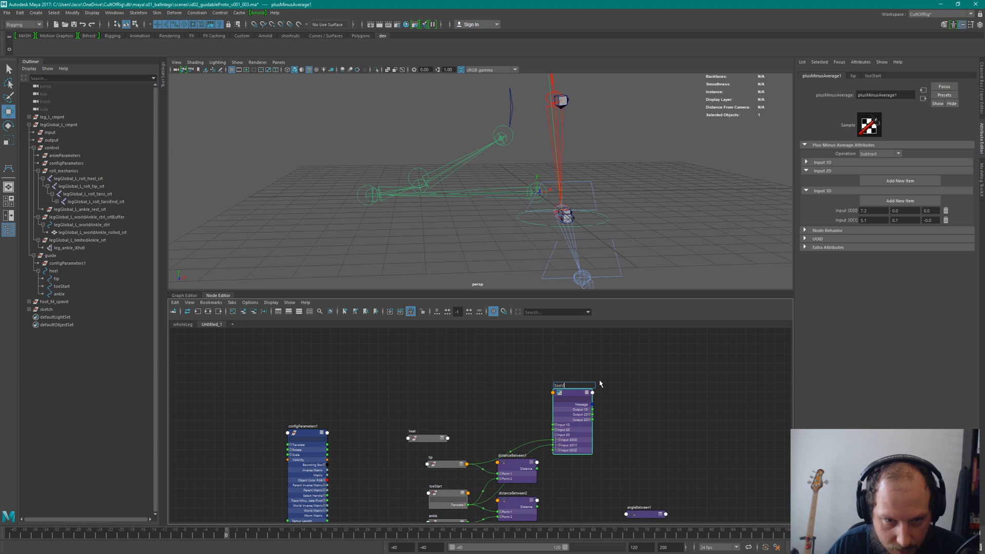
type("ector")
key("Return")
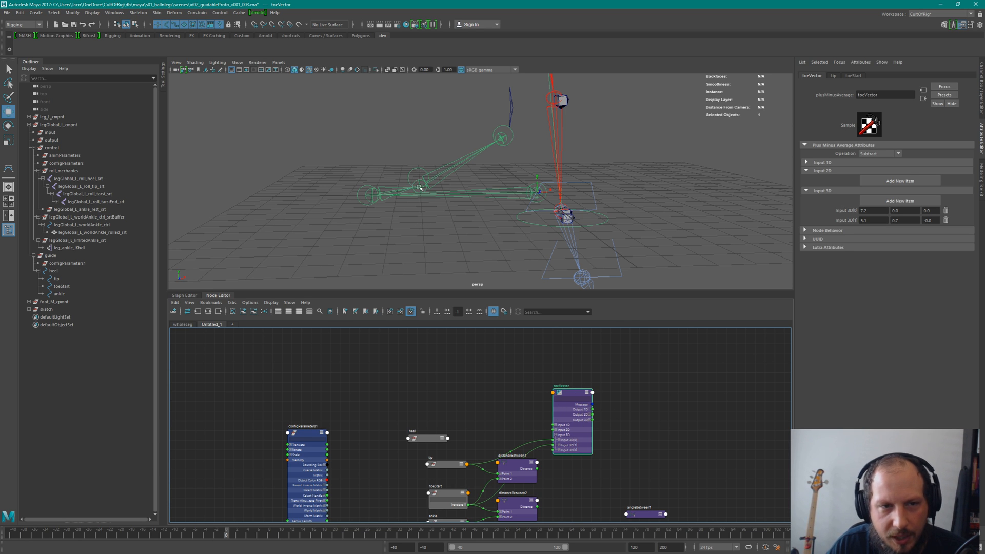
Collapse the toeStart node to hide its attributes, and select the toeVector node.
middle_click_drag(527, 419, 523, 345, "alt")
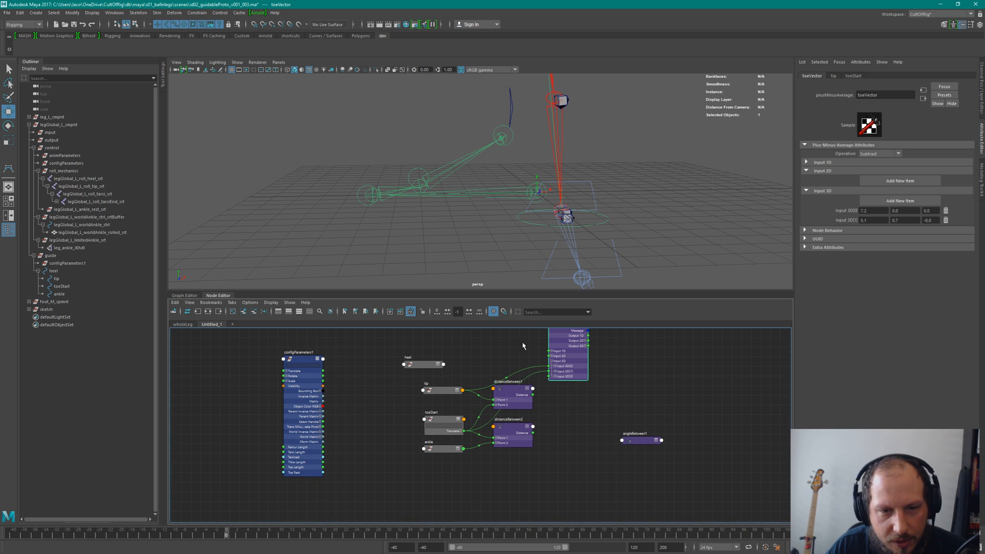
left_click(462, 426)
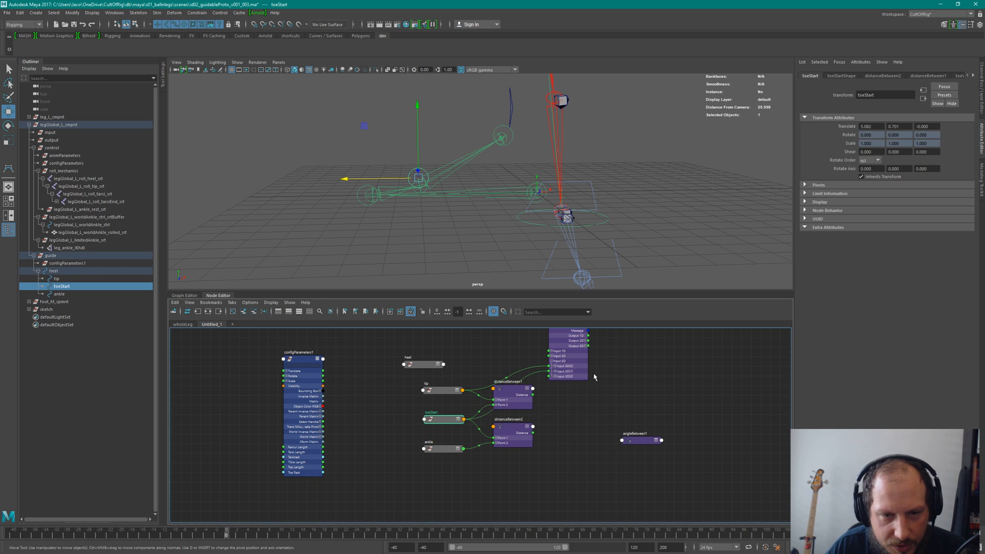
middle_click_drag(557, 361, 567, 397, "alt")
left_click(567, 361)
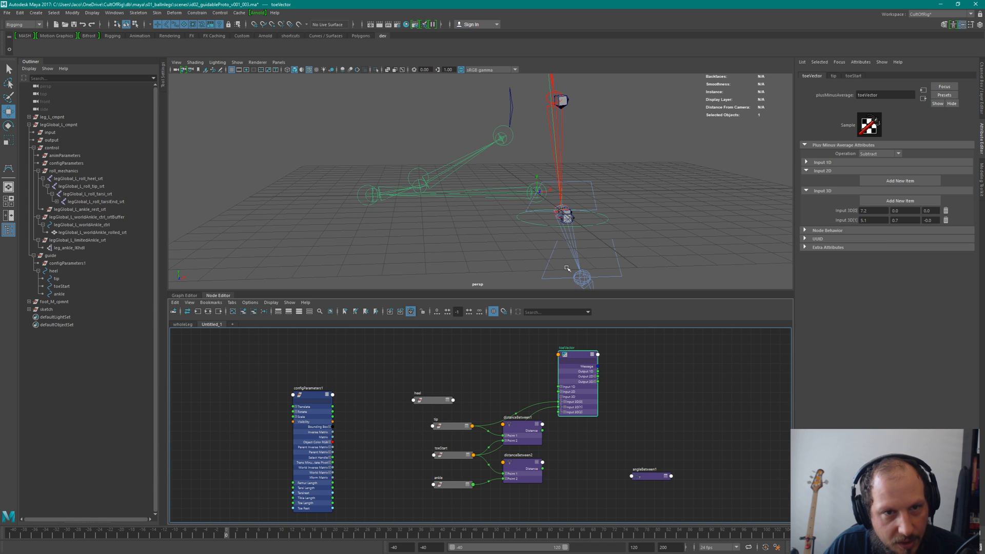
Duplicate the toeVector node, place the copy beside distanceBetween2 and show its attributes.
left_click(450, 485)
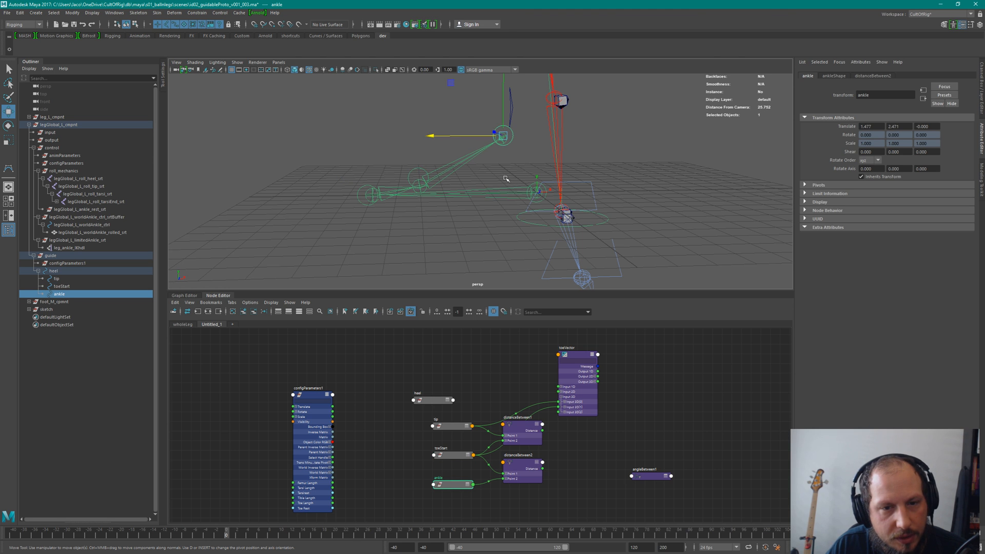
middle_click_drag(501, 157, 501, 189, "alt")
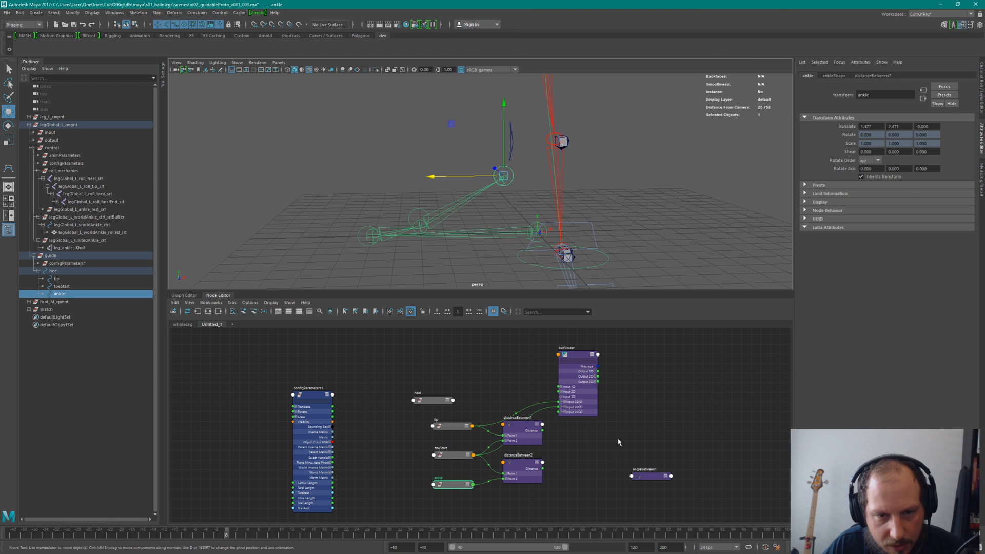
left_click(587, 392)
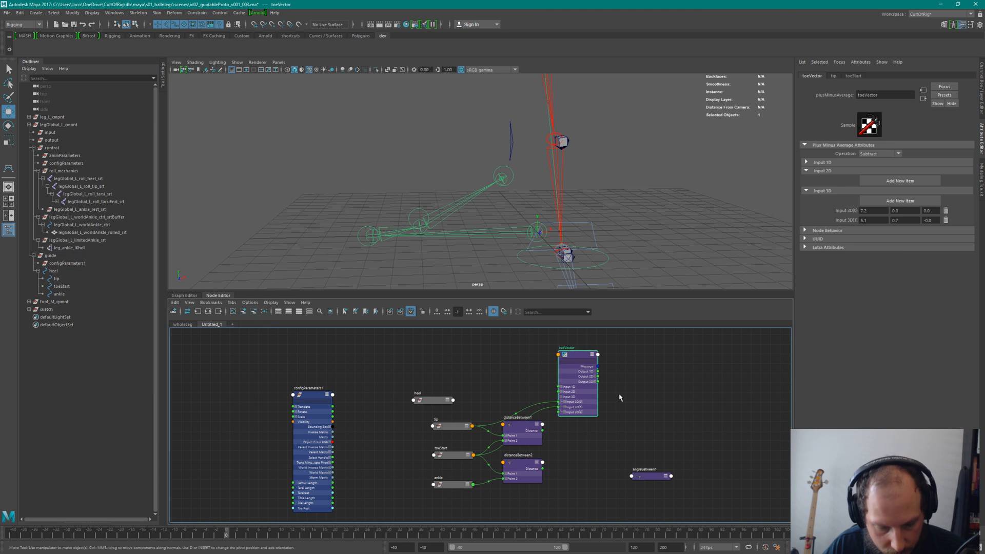
key("ctrl+d")
left_click_drag(705, 399, 582, 455)
key("3")
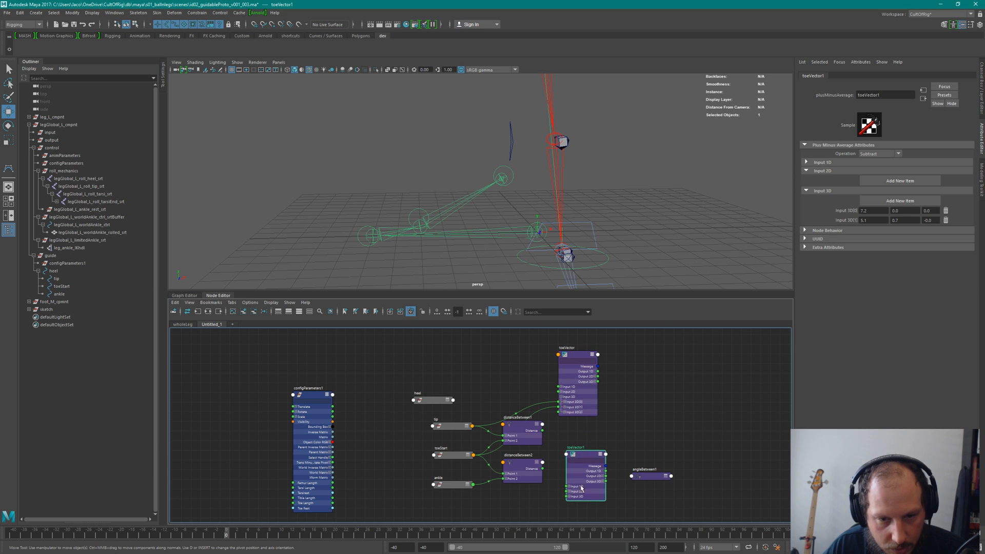
Connect toeStart's Translate to Input 3D[0] and ankle's Translate to Input 3D[1] of the duplicated toeVector1 node.
middle_click_drag(551, 494, 575, 439, "alt")
left_click(477, 399)
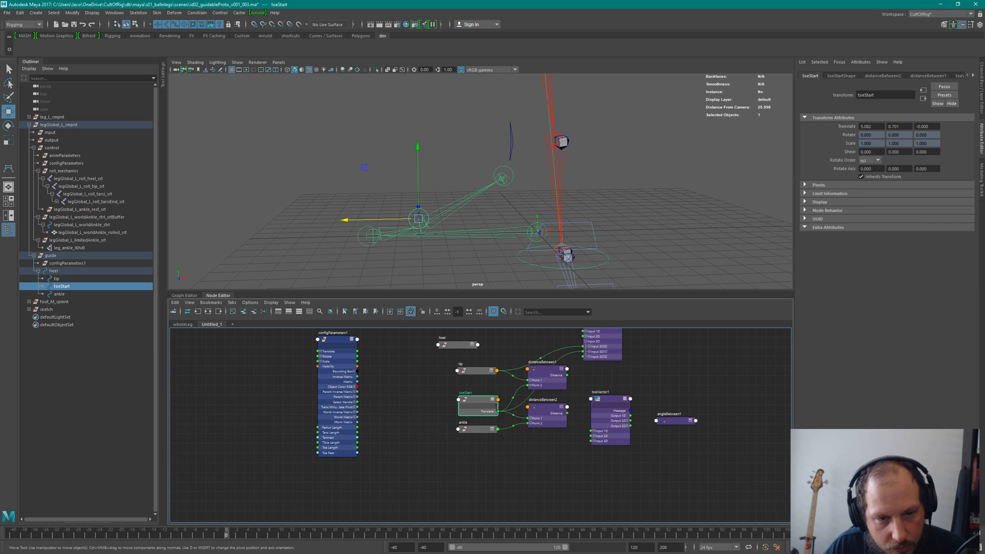
left_click(592, 441)
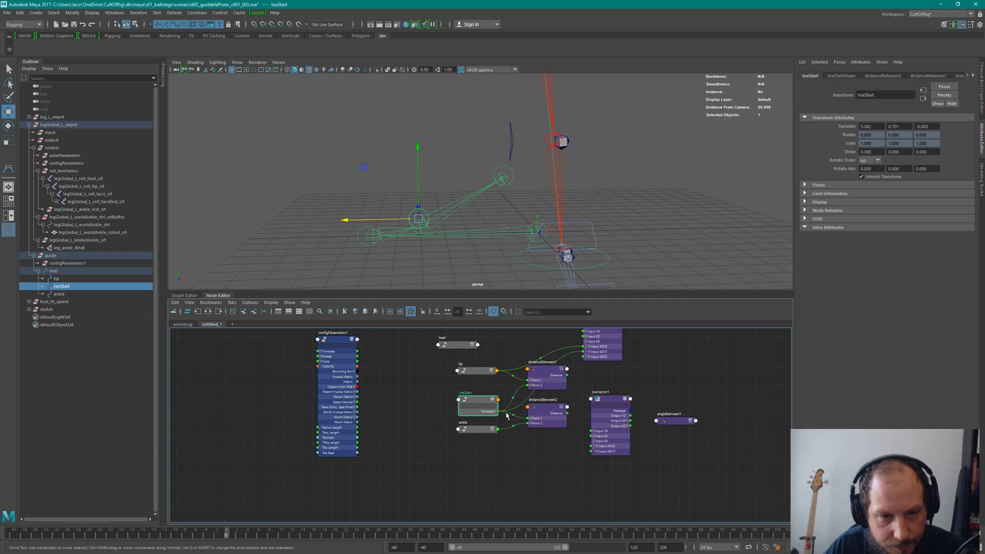
left_click_drag(506, 414, 591, 445)
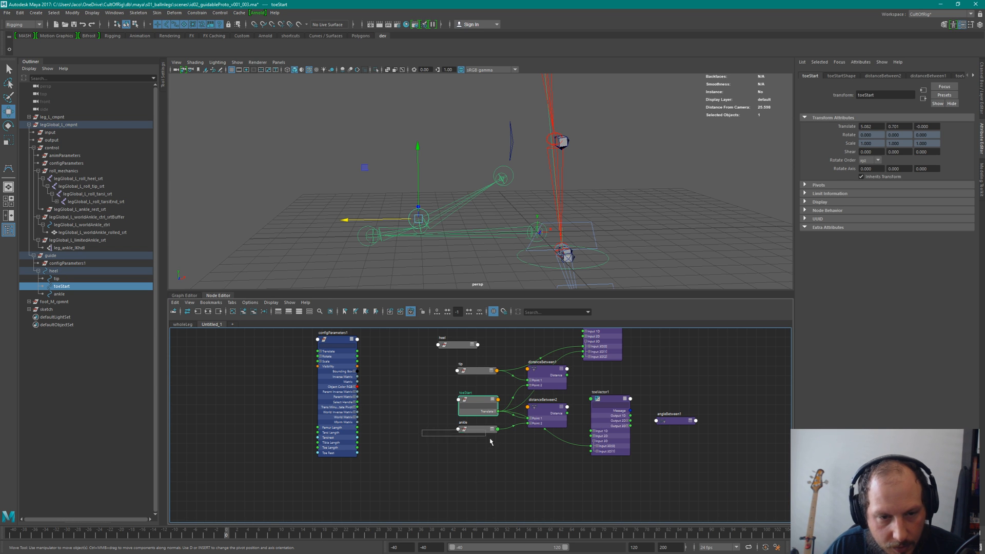
left_click(474, 429)
left_click_drag(498, 441, 591, 451)
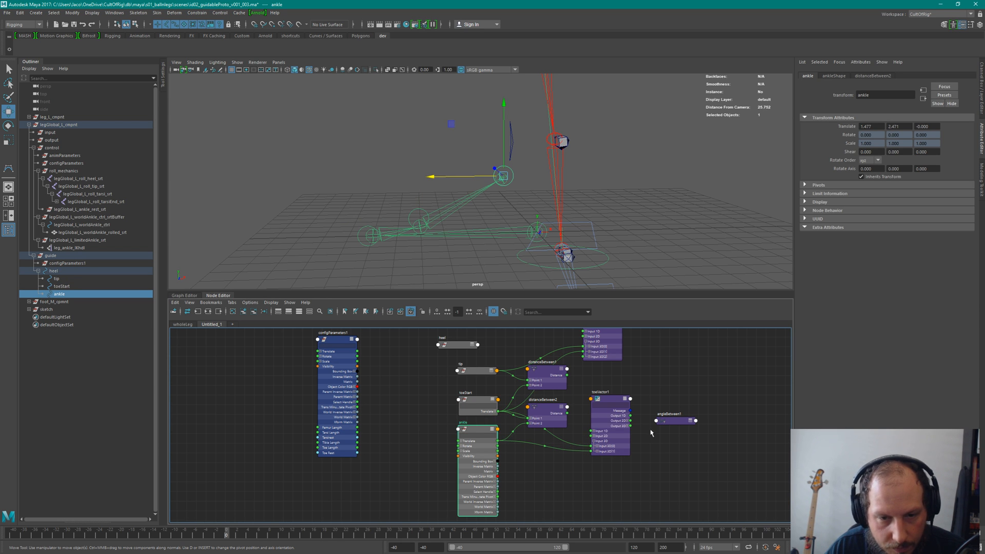
Collapse the ankle and toeStart nodes and leave toeVector1 selected.
key("1")
left_click(475, 400)
key("1")
left_click(621, 434)
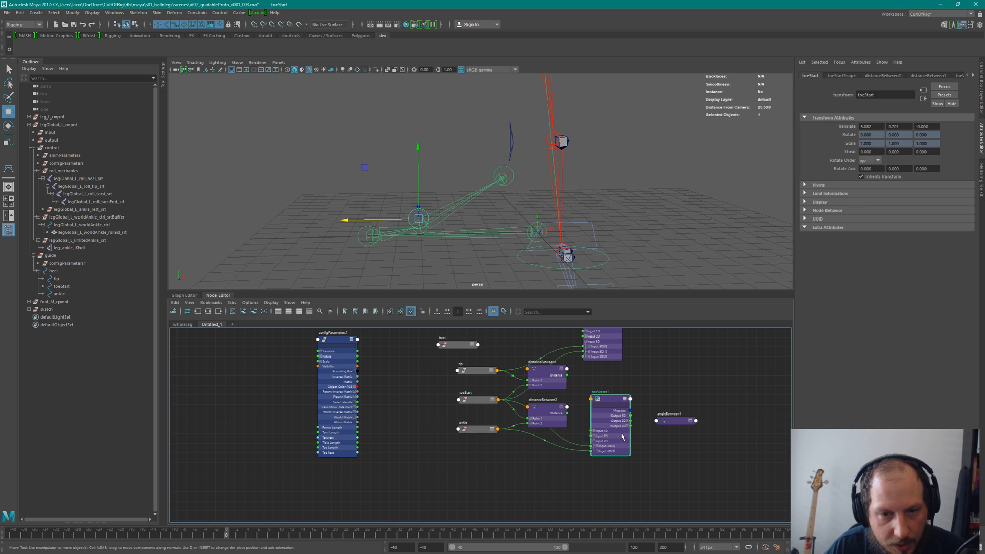
left_click(475, 429)
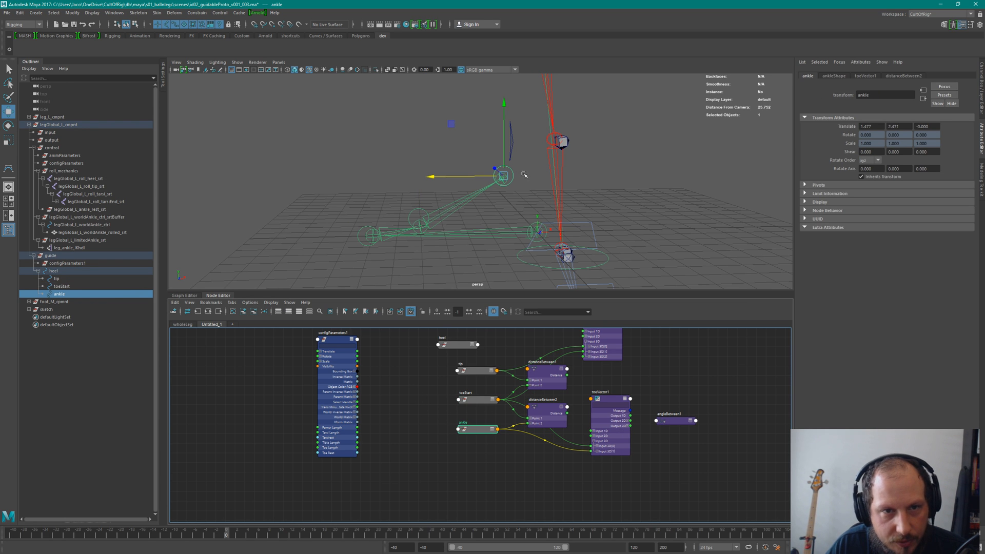
key("ctrl+z")
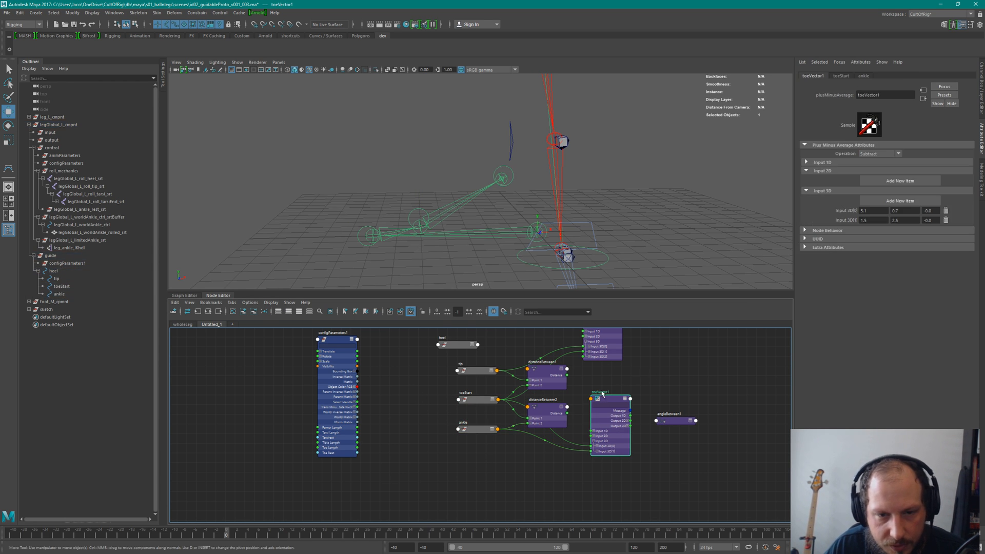
Rename the toeVector1 node as tarsiVector.
middle_click_drag(640, 355, 616, 398, "alt")
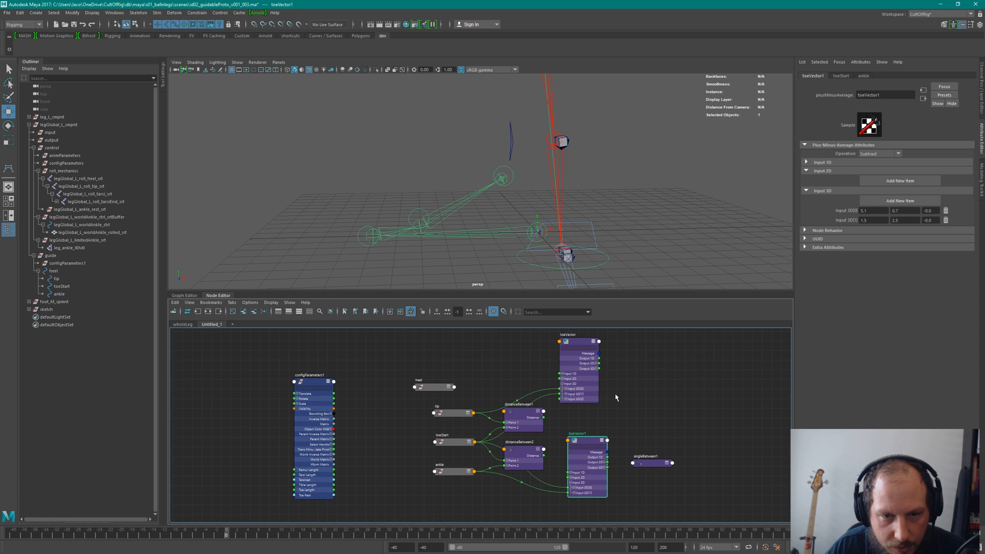
left_click_drag(580, 440, 577, 435)
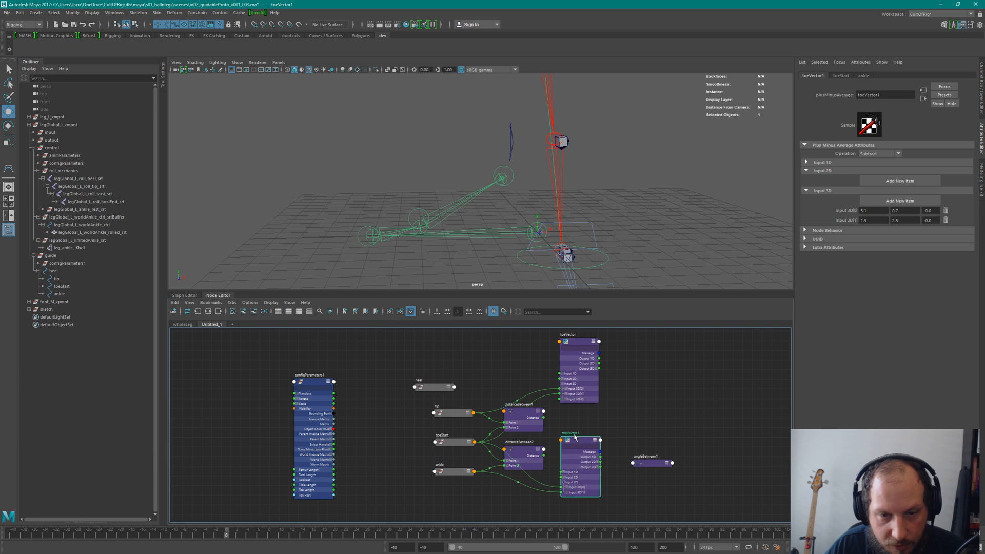
double_click(572, 433)
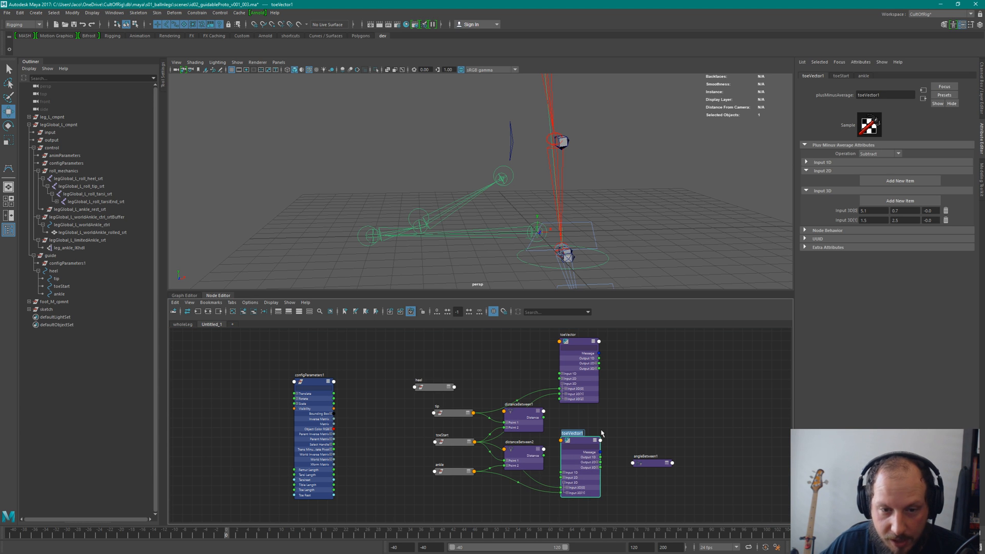
type("t")
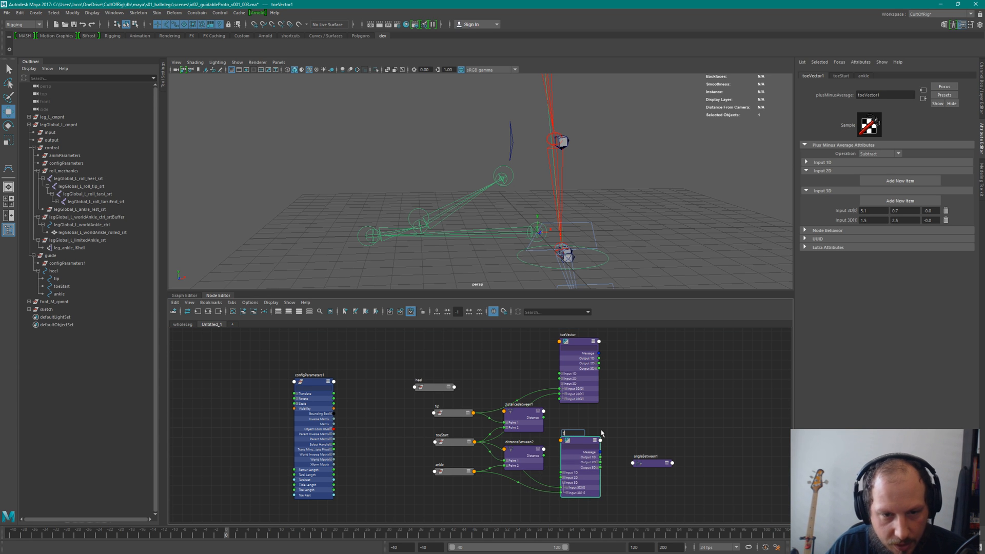
type("arsiVect")
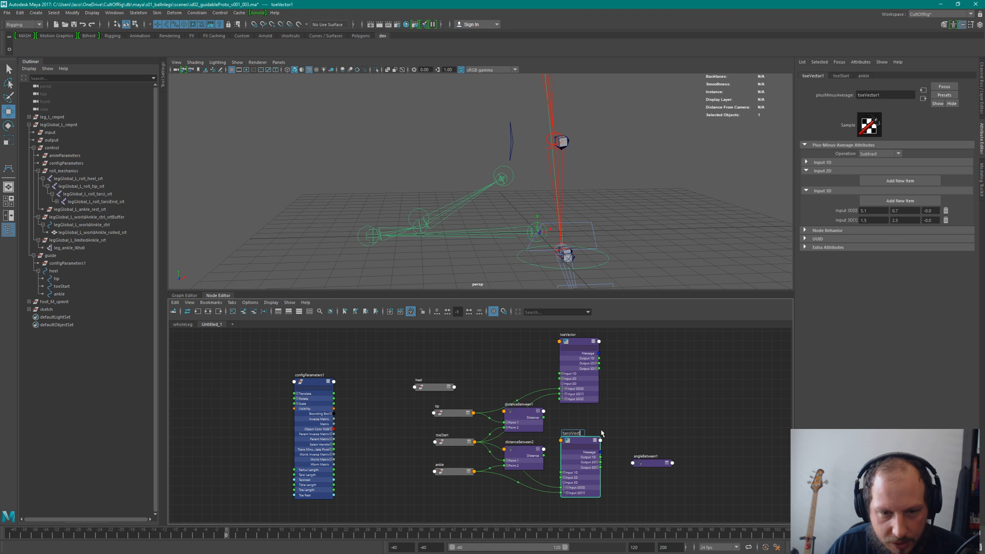
type("or")
key("Return")
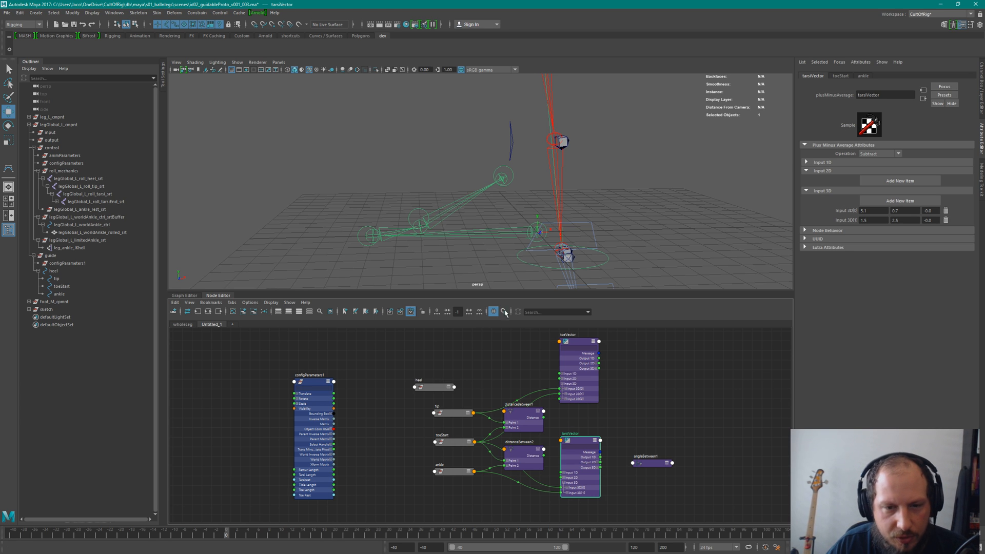
Lower the tarsiVector node, place angleBetween1 beside and between the two vector nodes, and show its attributes.
left_click_drag(598, 452, 596, 468)
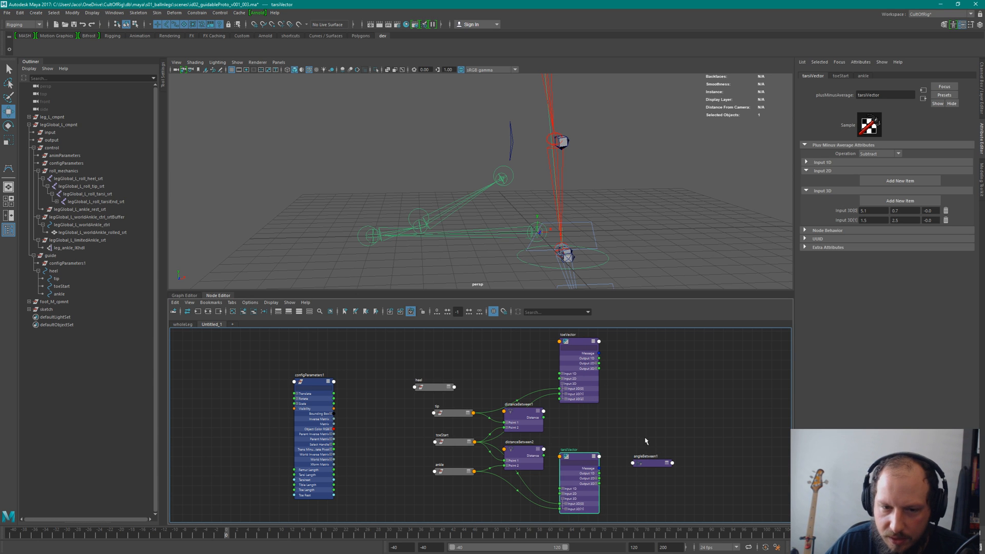
left_click(652, 463)
left_click_drag(653, 464, 651, 390)
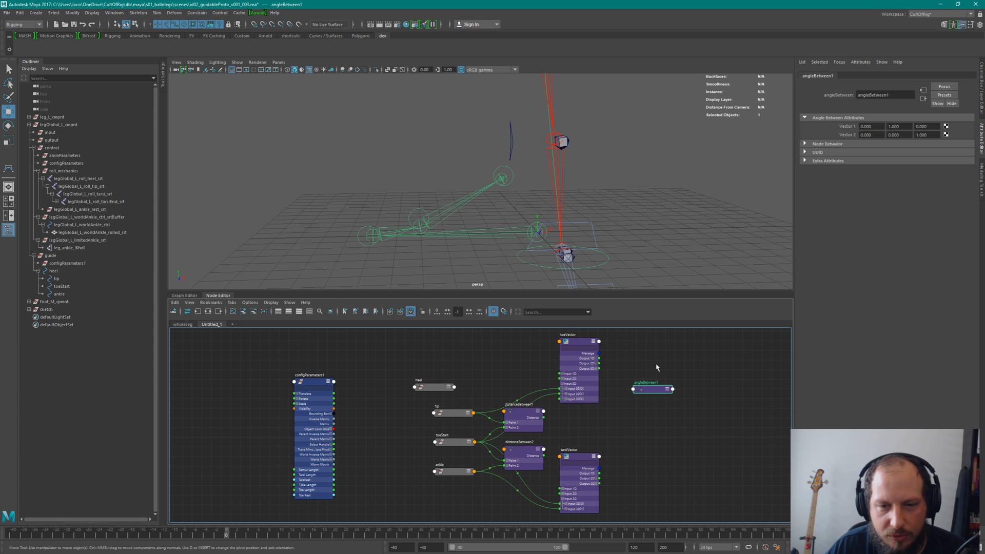
key("3")
key("4")
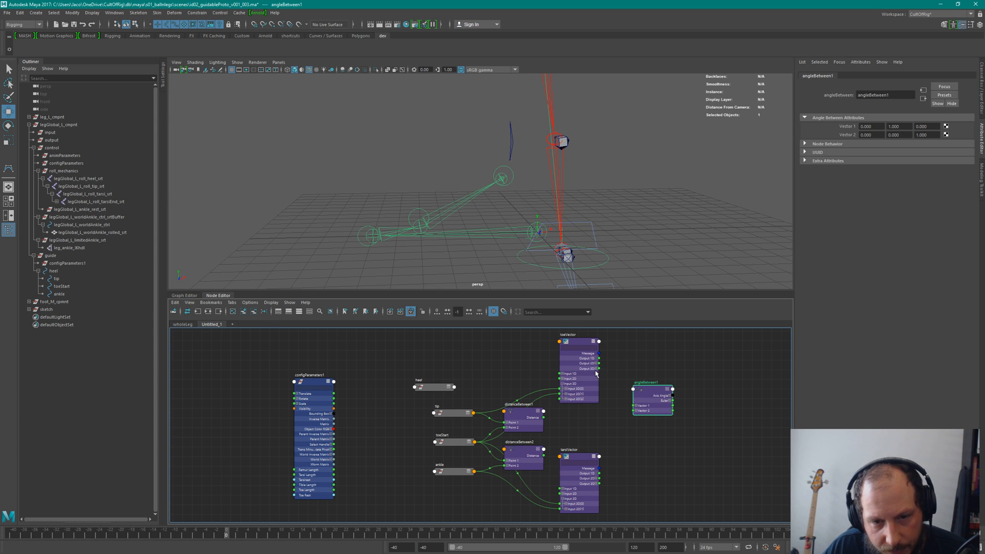
Connect Output 3D of toeVector to angleBetween1's Vector 1 and of tarsiVector to Vector 2, and expand the Axis Angle and Euler outputs.
left_click_drag(598, 368, 635, 405)
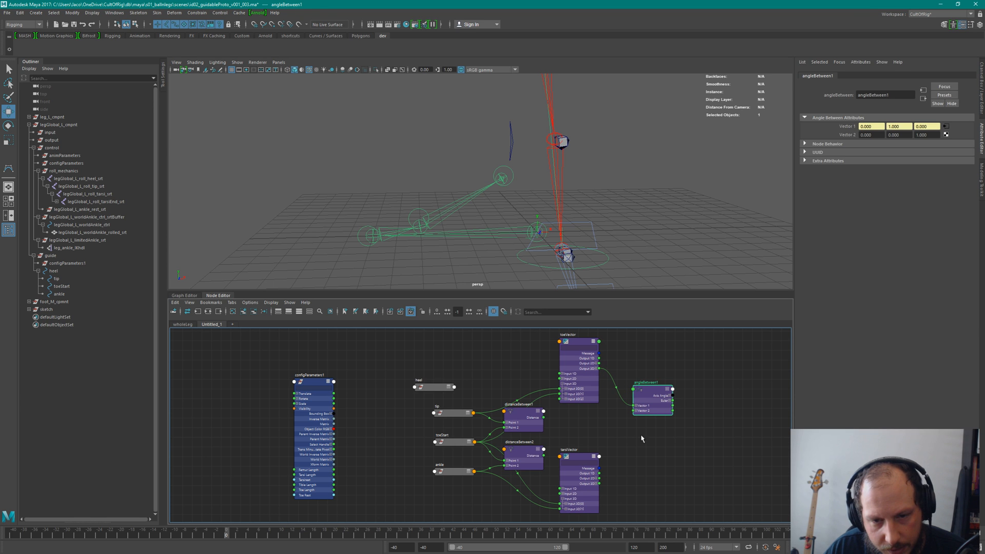
left_click_drag(599, 483, 634, 410)
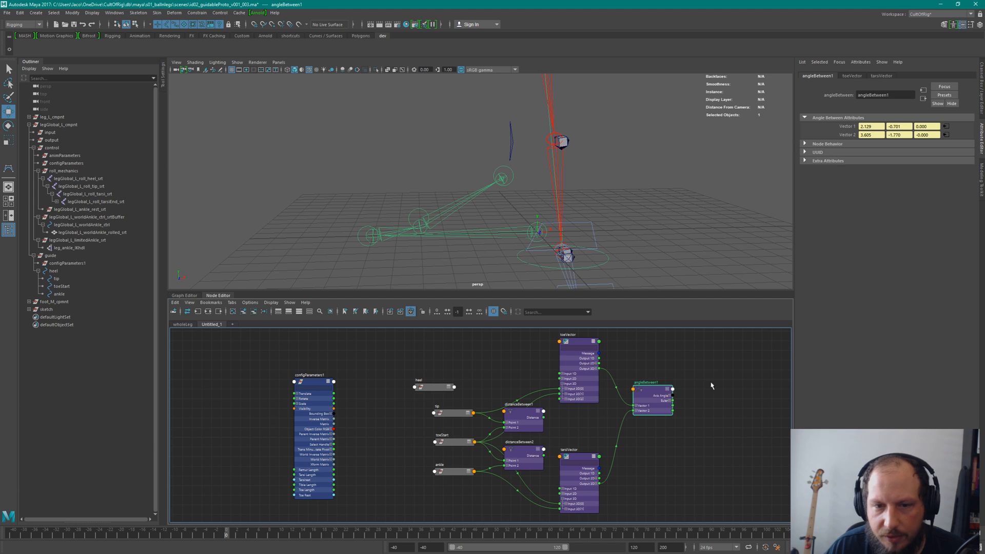
left_click(670, 401)
left_click(670, 396)
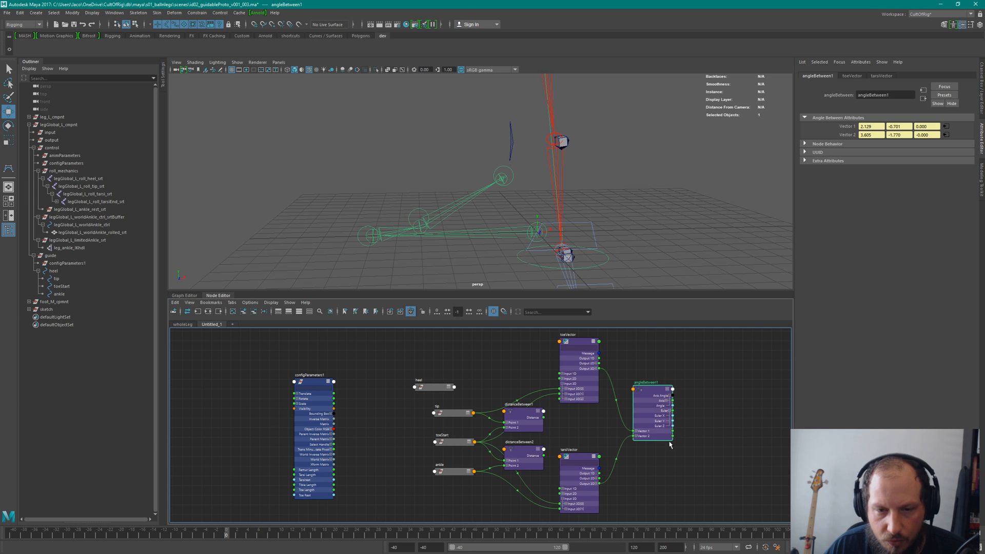
scroll(675, 397, "up", 4)
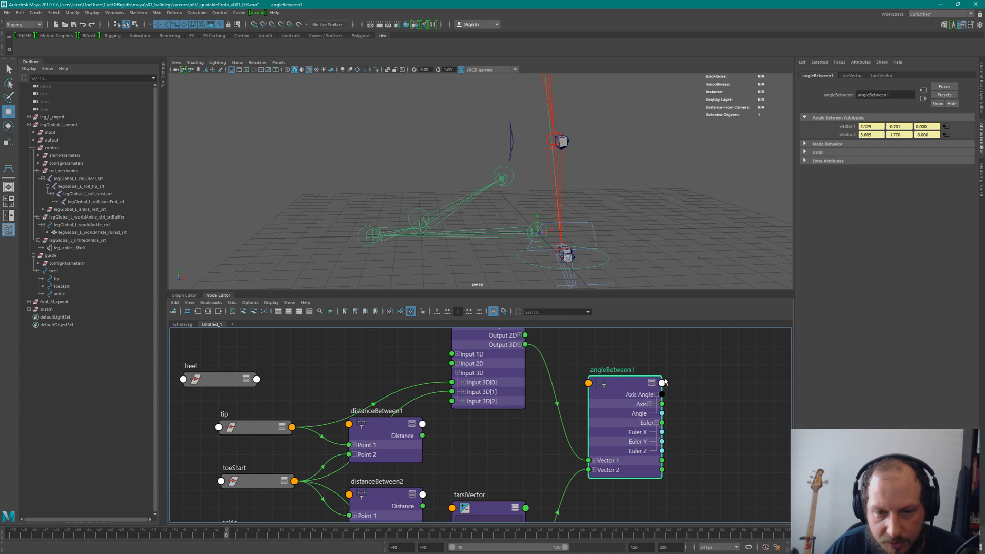
Switch to Mischief and sketch two green arrows from a shared origin inside a tilted plane outline, beside the existing notes.
key("alt+Tab")
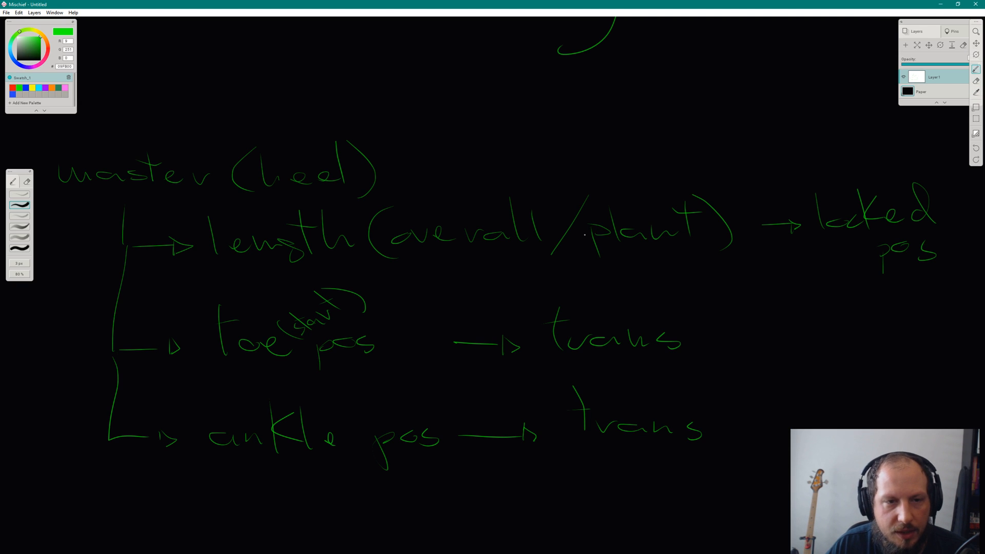
middle_click_drag(747, 273, 574, 308)
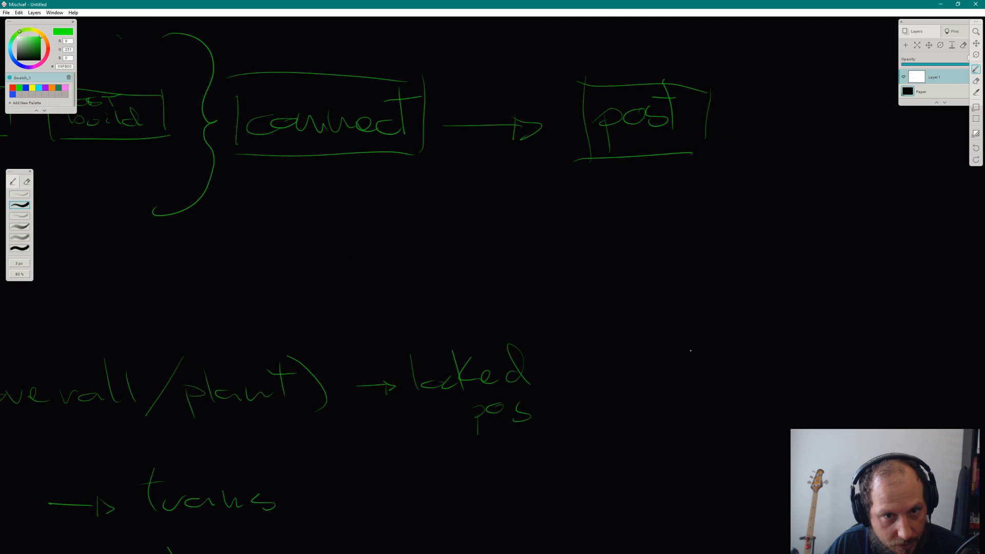
scroll(691, 351, "down", 6)
scroll(690, 351, "up", 3)
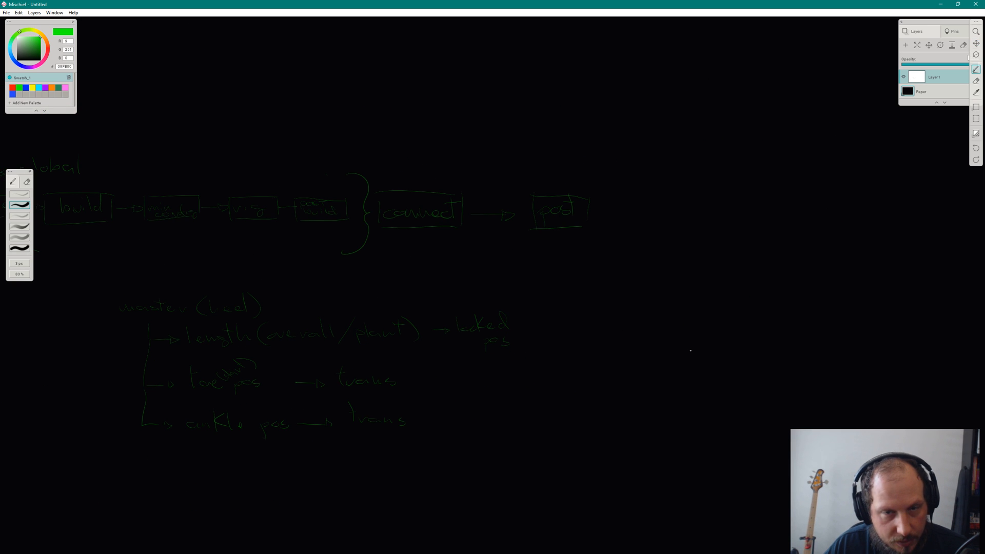
left_click_drag(628, 282, 657, 324)
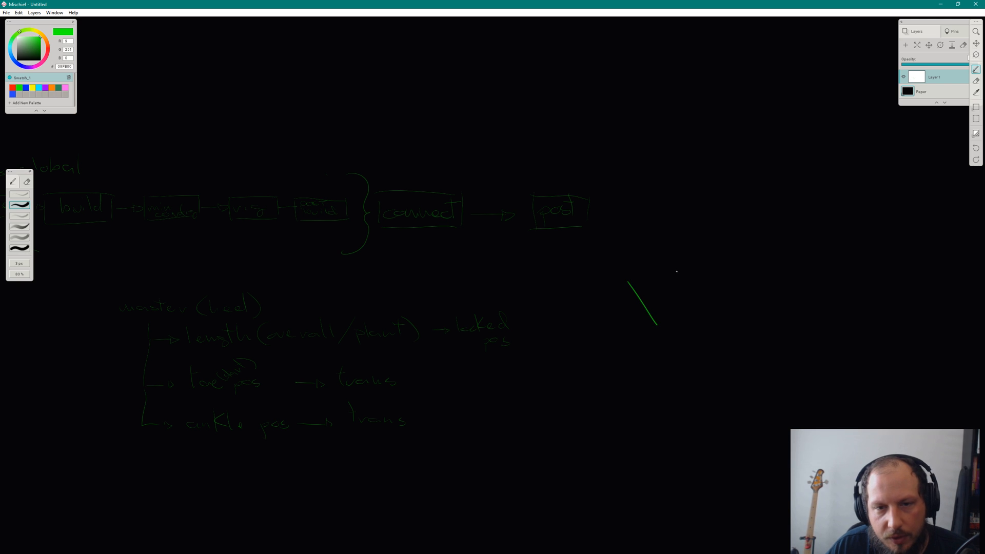
left_click_drag(626, 281, 691, 271)
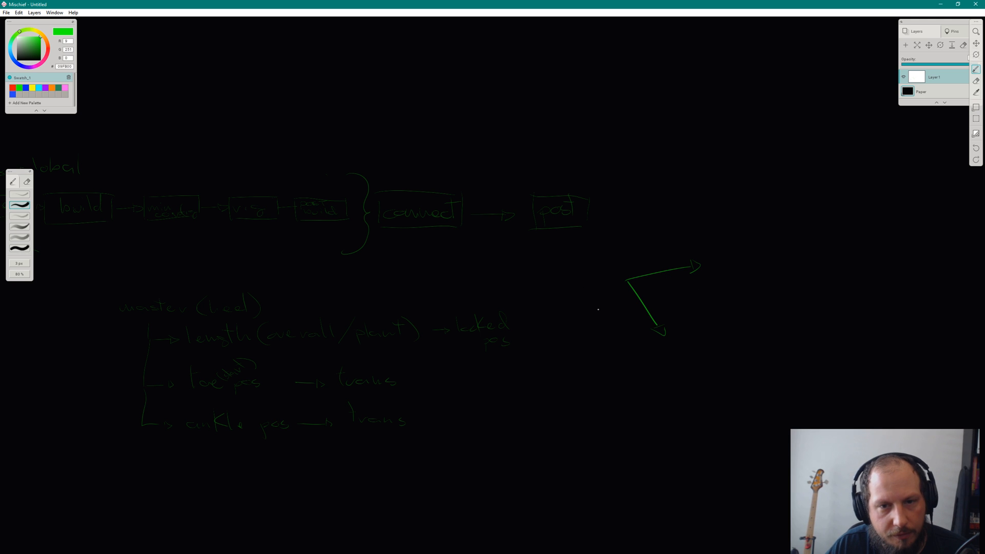
left_click_drag(560, 278, 691, 238)
left_click_drag(643, 380, 771, 325)
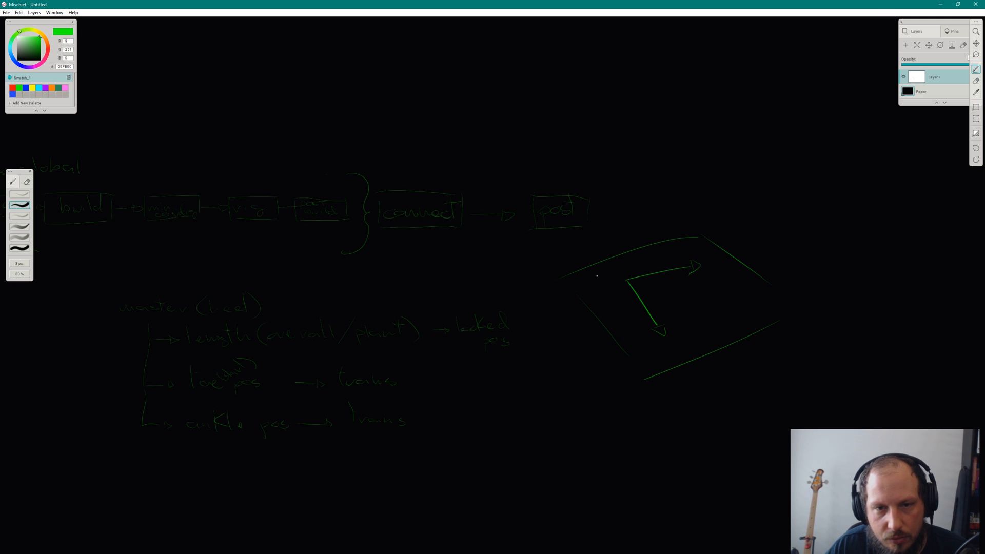
In red, add dashed guide marks and dots near the arrow tips and an arc marking the angle between the arrows.
left_click(12, 88)
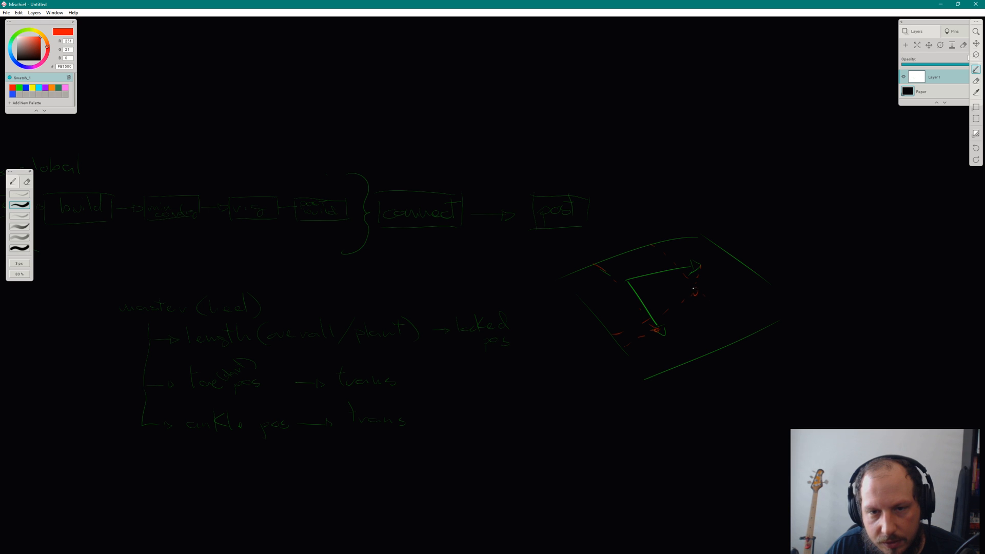
left_click_drag(696, 290, 694, 293)
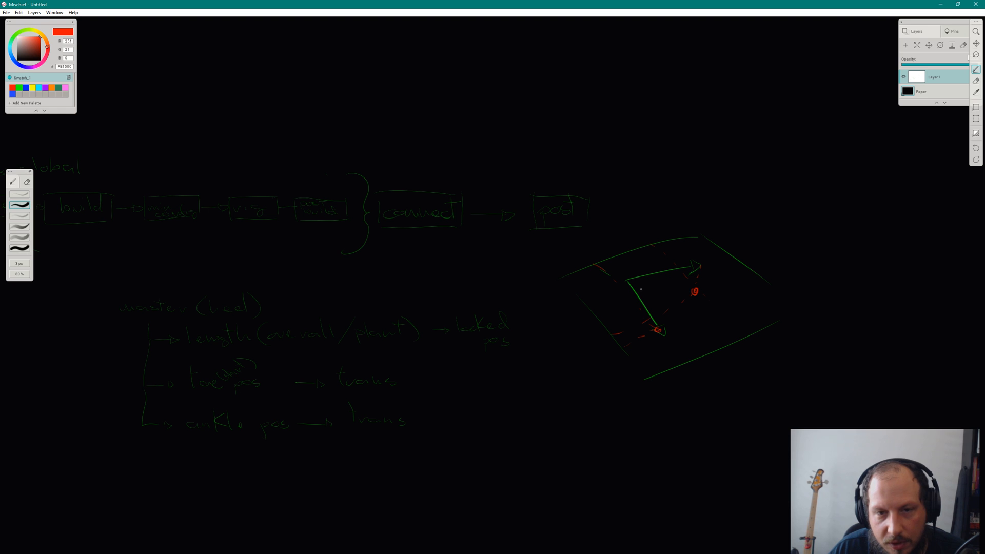
left_click_drag(647, 296, 678, 296)
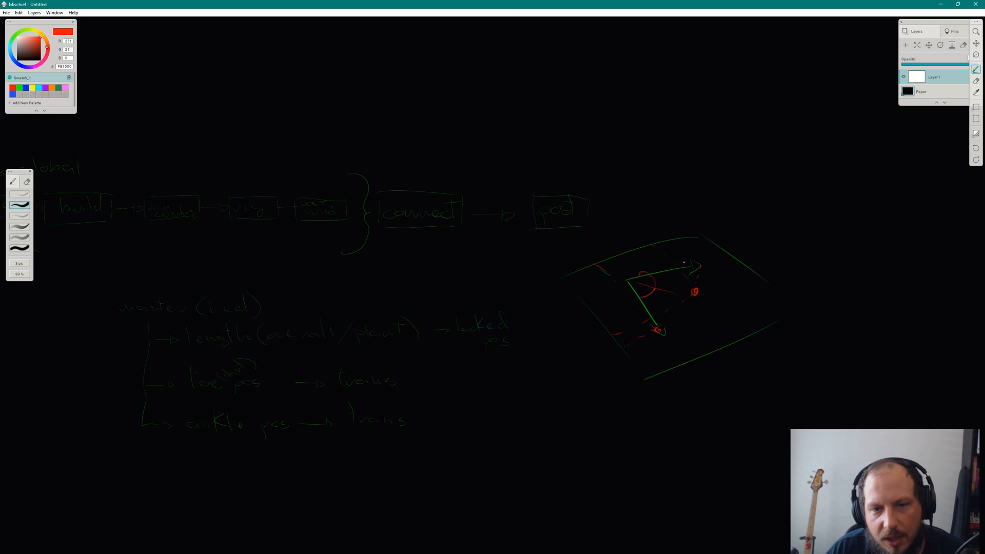
In light blue, draw a rotation axis arrow from the shared origin and an arc between the two green arrows.
left_click(627, 299, "alt")
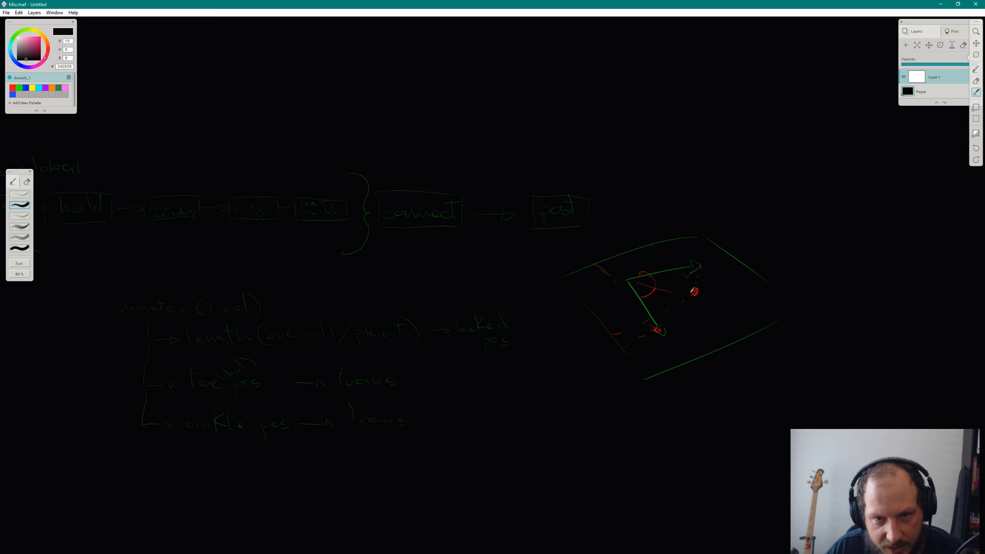
key("space")
mouse_move(622, 295)
left_mouse_down()
mouse_move(670, 294)
mouse_move(652, 298)
left_mouse_up()
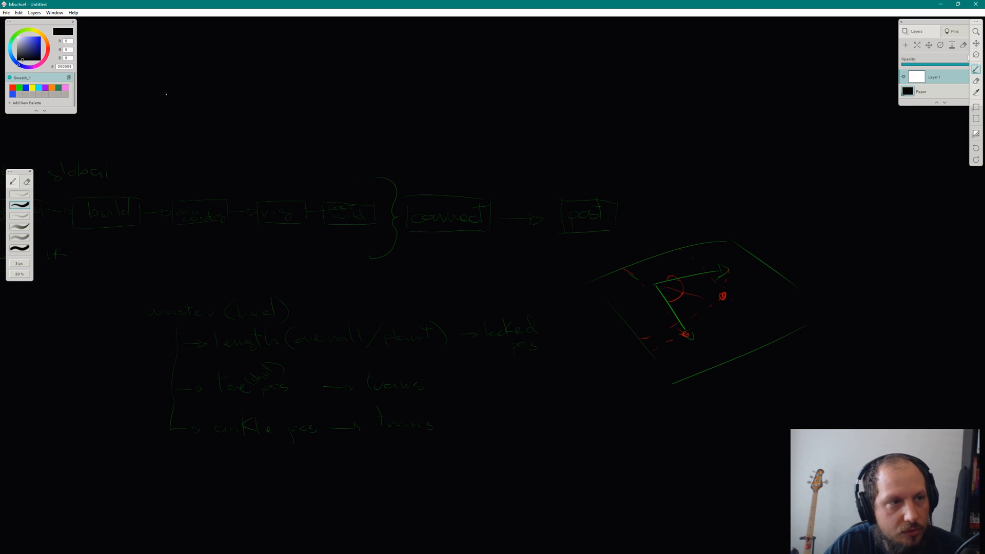
left_click(39, 88)
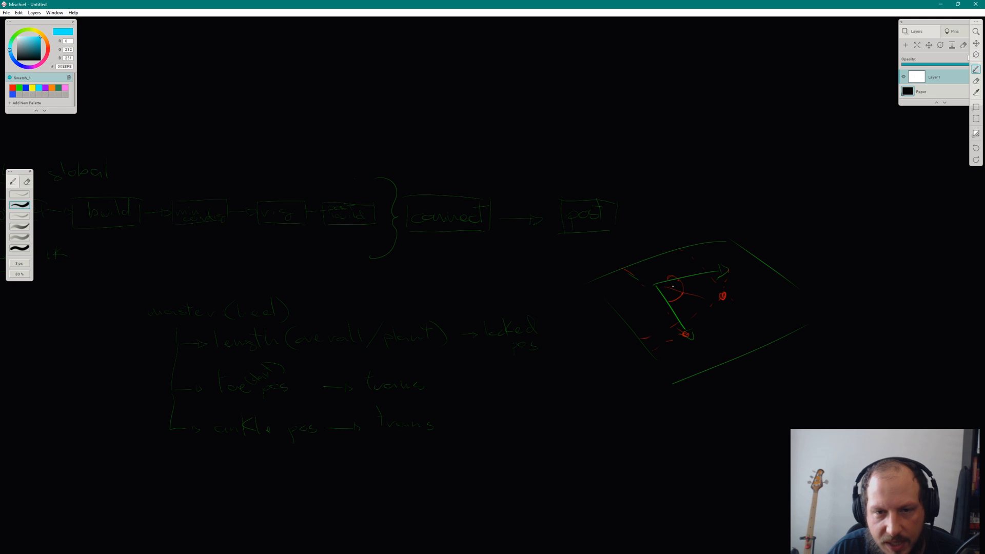
left_click_drag(654, 285, 606, 310)
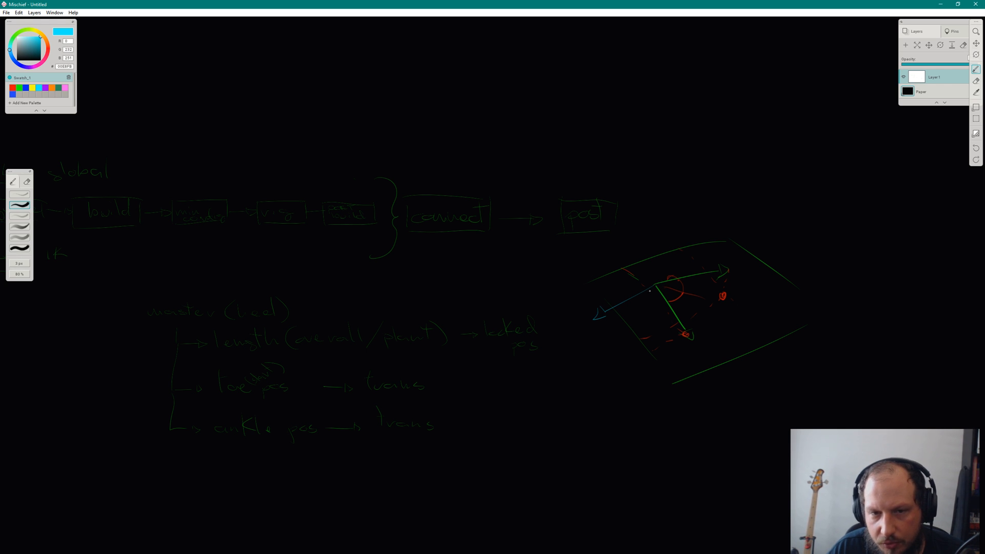
left_click_drag(601, 308, 613, 320)
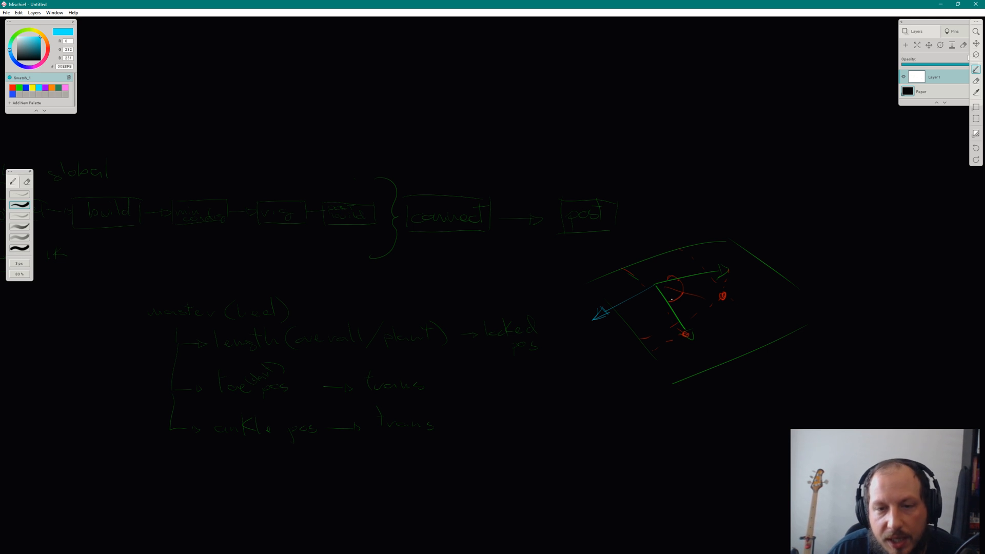
mouse_move(670, 304)
left_mouse_down()
mouse_move(675, 279)
mouse_move(669, 306)
left_mouse_up()
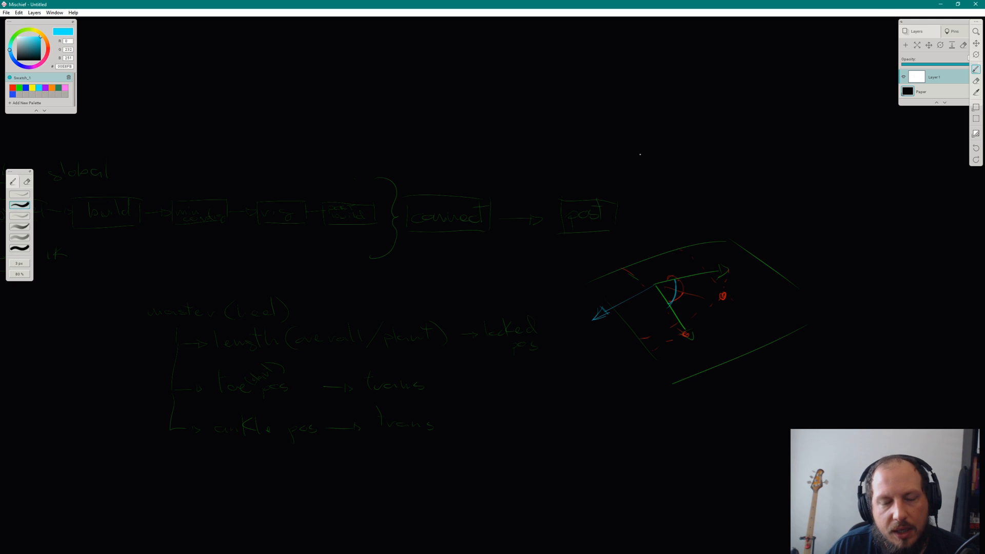
Switch back to Maya and lock and hide the Translate Z channel of the toeStart and ankle guides.
key("alt+Tab")
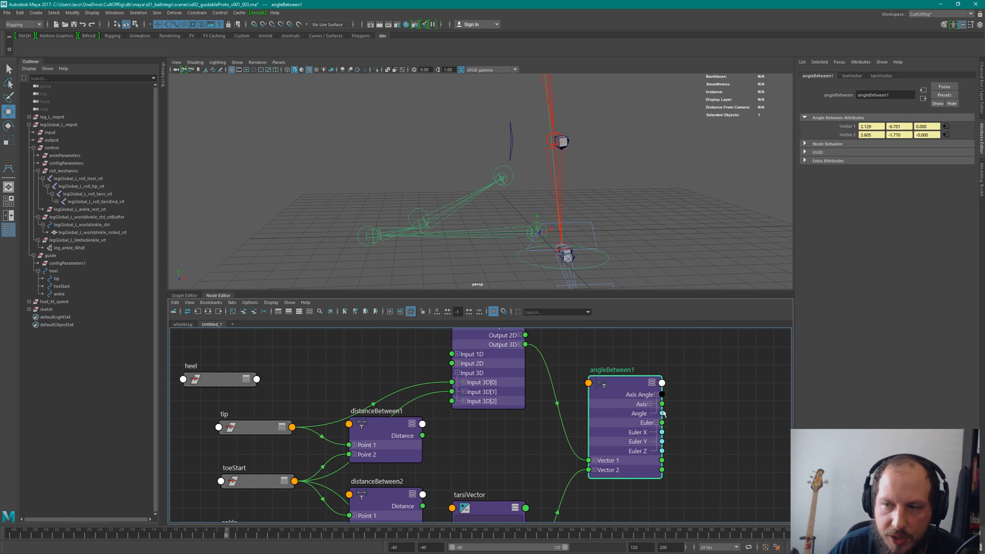
left_click(429, 213)
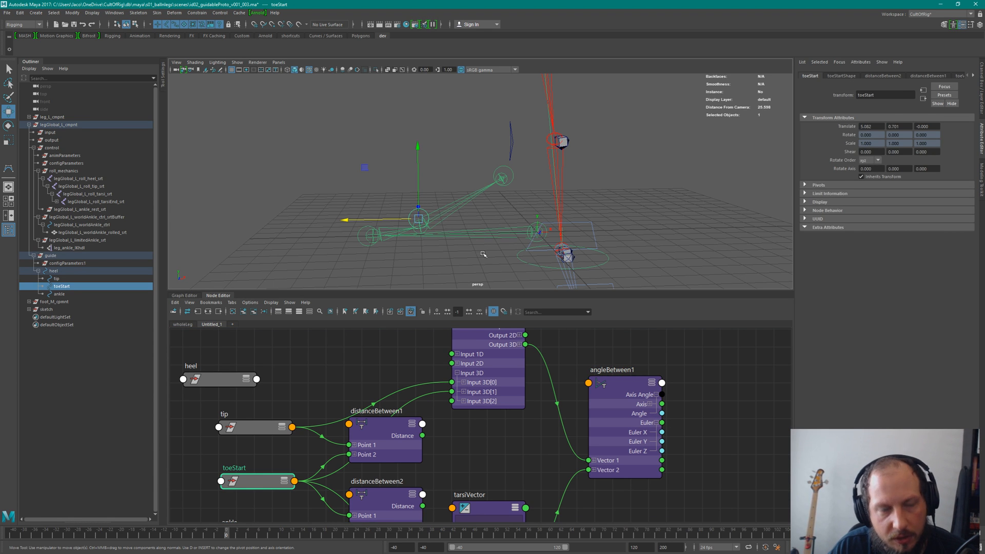
left_click_drag(465, 205, 519, 213, "alt")
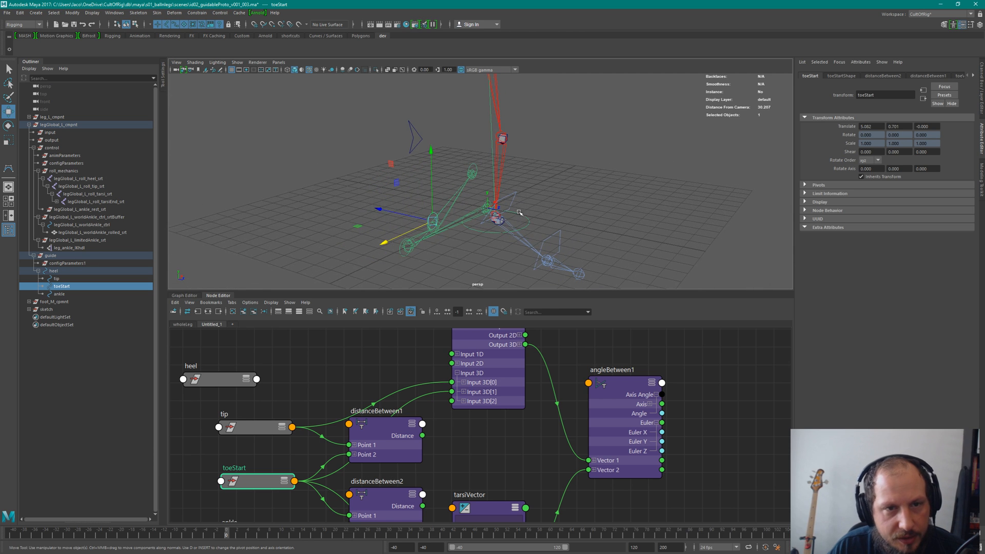
left_click(468, 167, "shift")
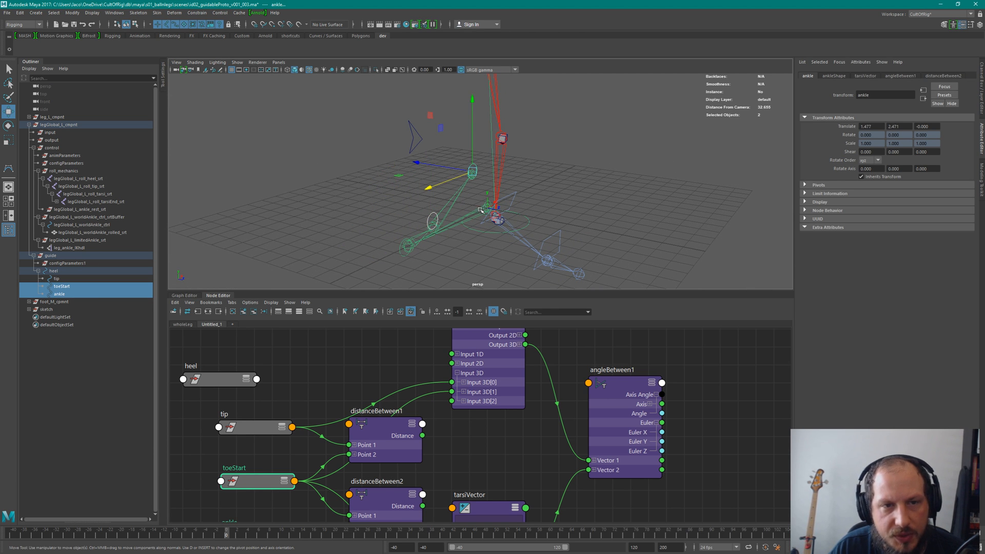
left_click(981, 91)
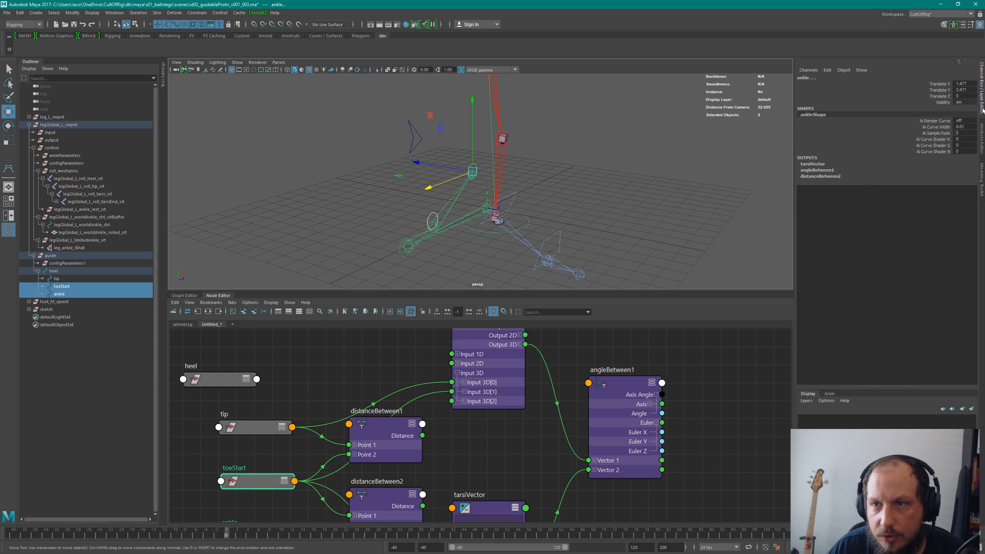
left_click(938, 98)
right_click(937, 99)
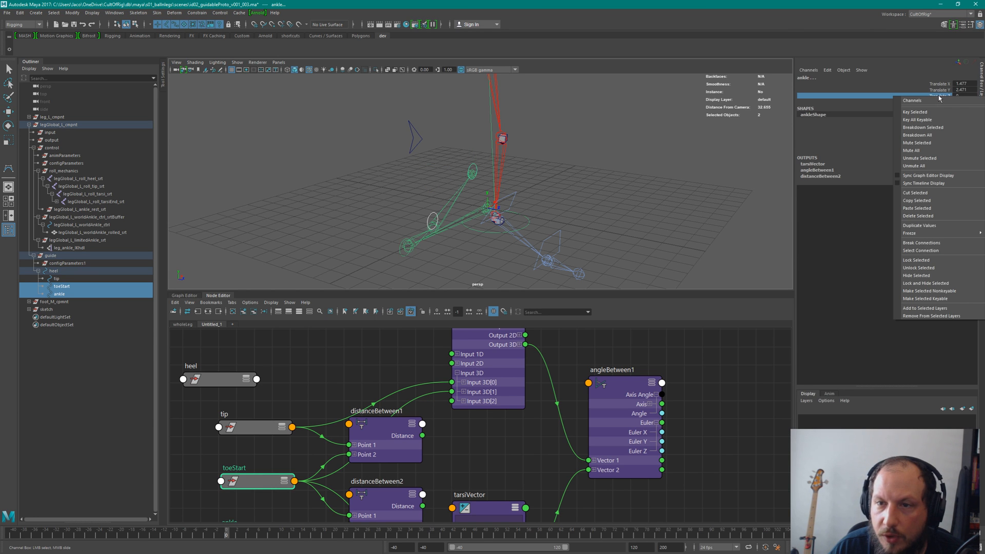
left_click(921, 284)
key("w")
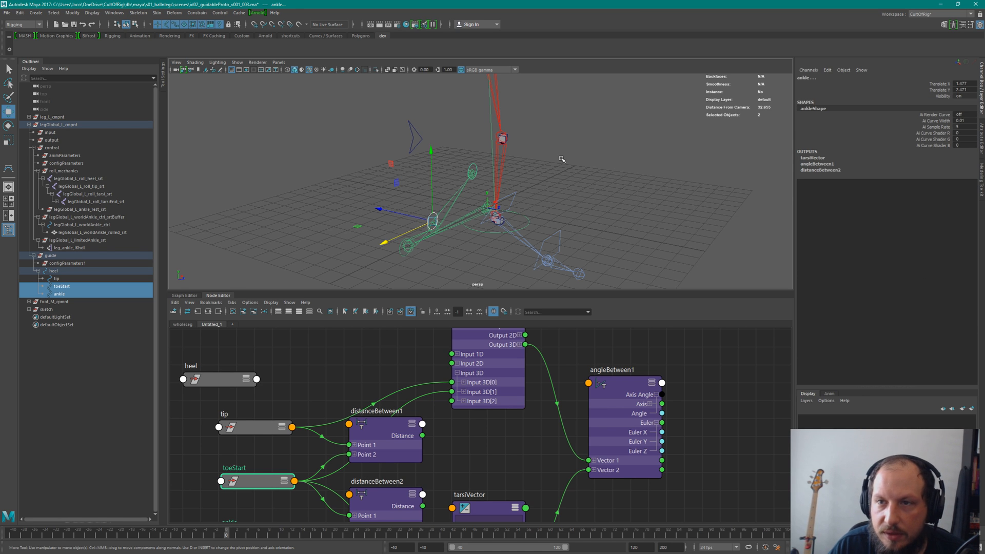
Examine how the toeStart and ankle guides line up with the roll joints, viewing the foot from the side.
left_click(587, 167)
left_click(475, 181)
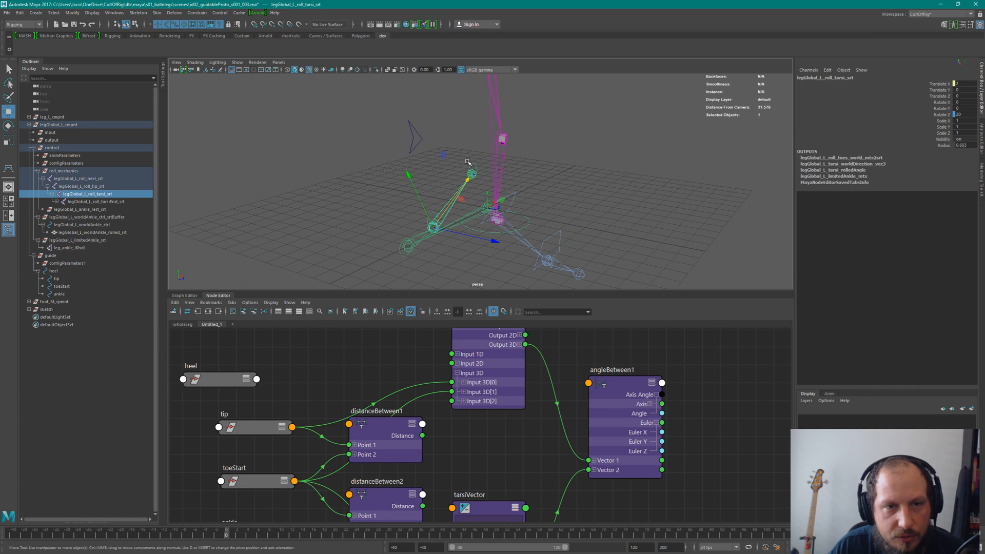
left_click(469, 163)
left_click_drag(527, 232, 514, 221, "alt")
left_click_drag(502, 185, 495, 190, "alt")
right_click_drag(495, 190, 518, 212, "alt")
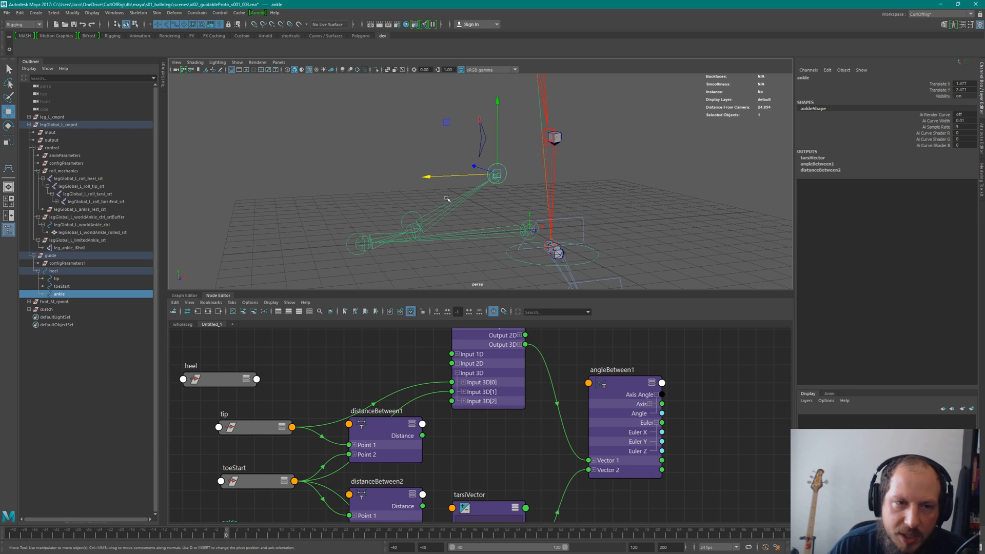
left_click(418, 192)
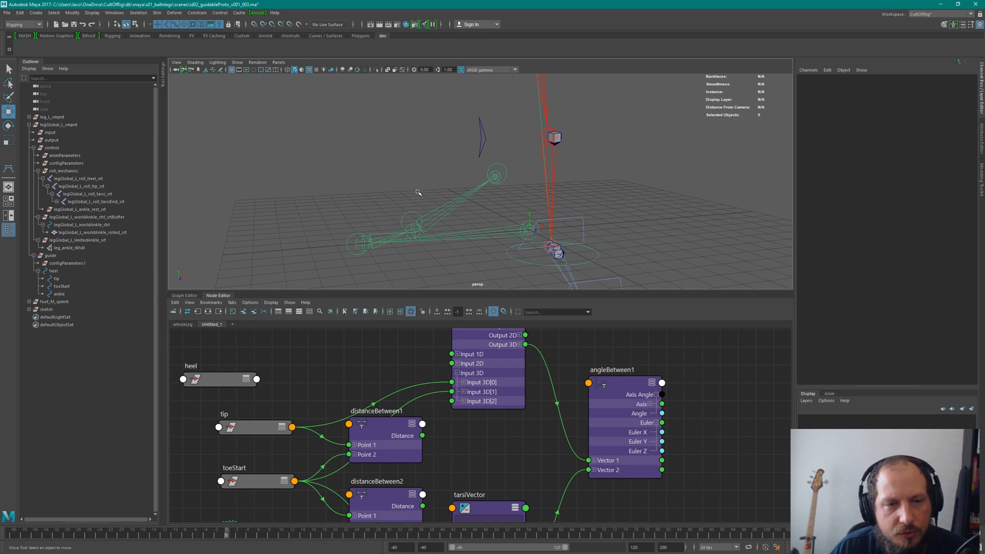
left_click(403, 218)
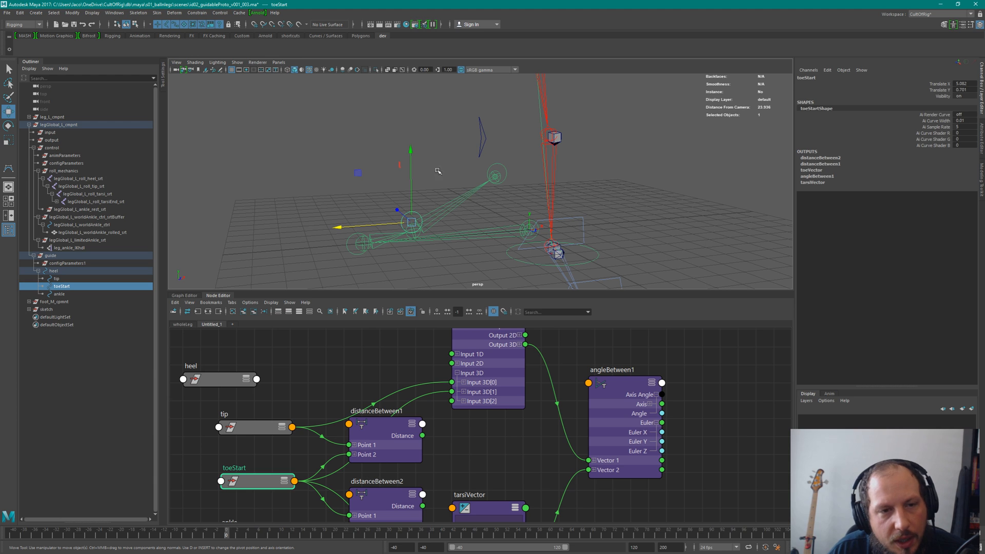
left_click(476, 177)
left_click(406, 212)
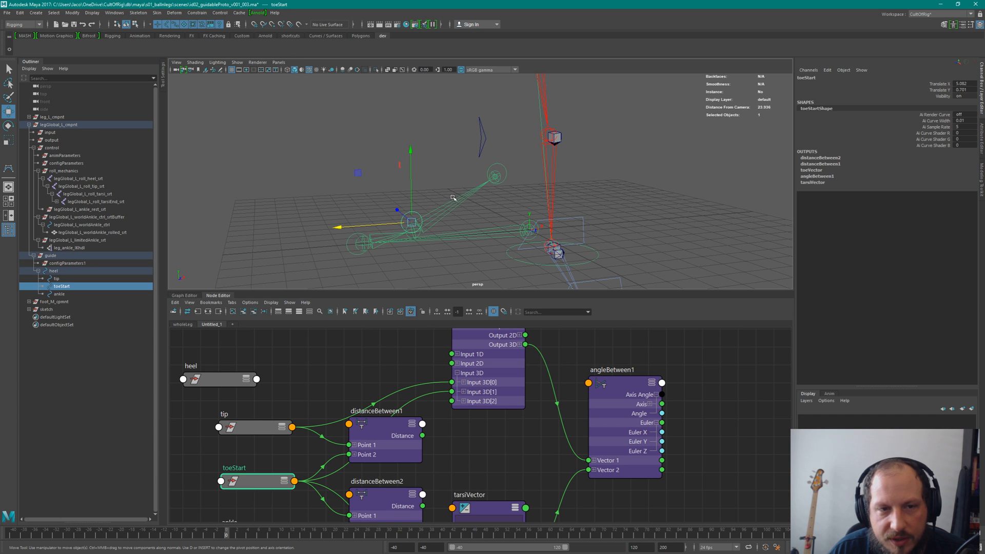
left_click(496, 163)
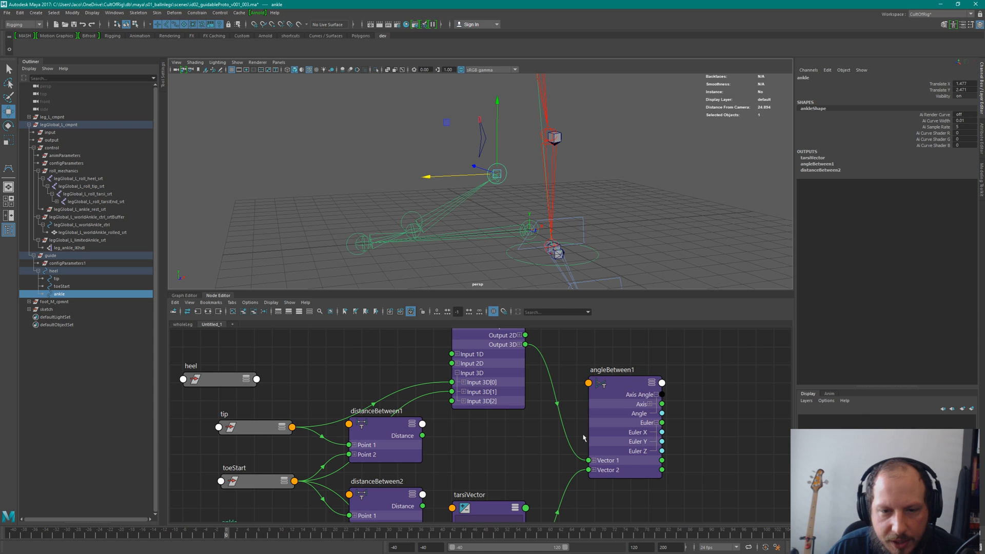
Rename the angleBetween1 node to toeRest in the guide network.
scroll(610, 410, "down", 4)
scroll(639, 374, "up", 4)
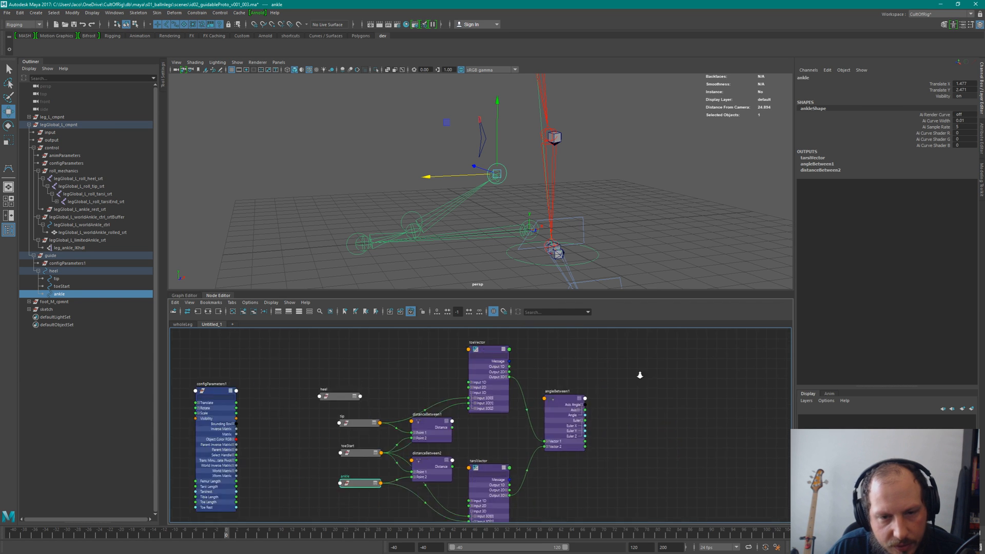
left_click(534, 402)
double_click(536, 409)
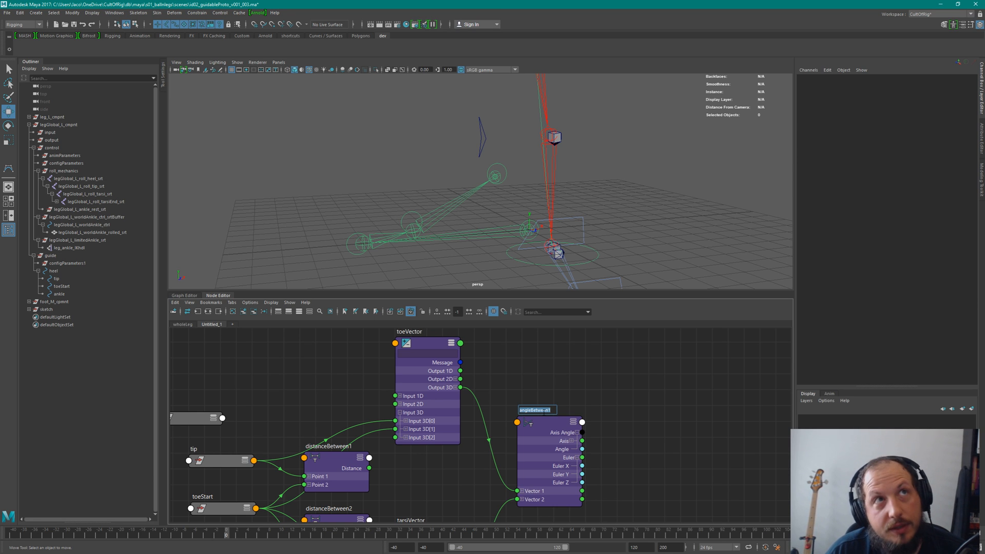
type("toeR")
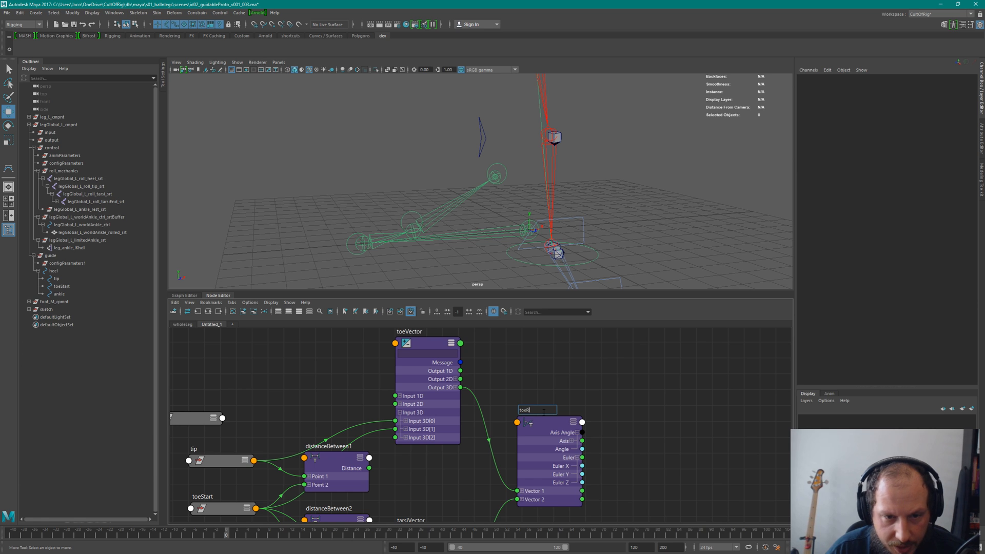
type("est")
key("Return")
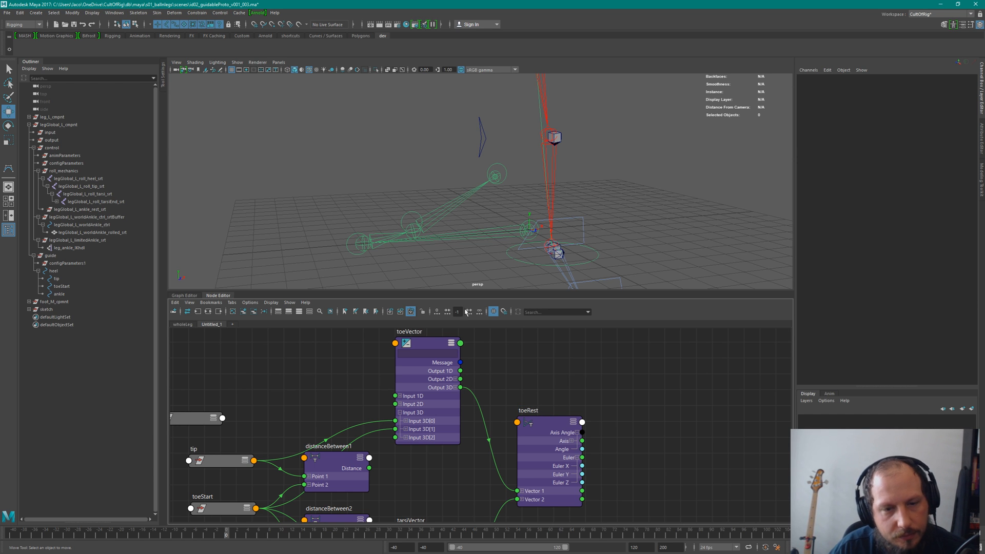
left_click(601, 366)
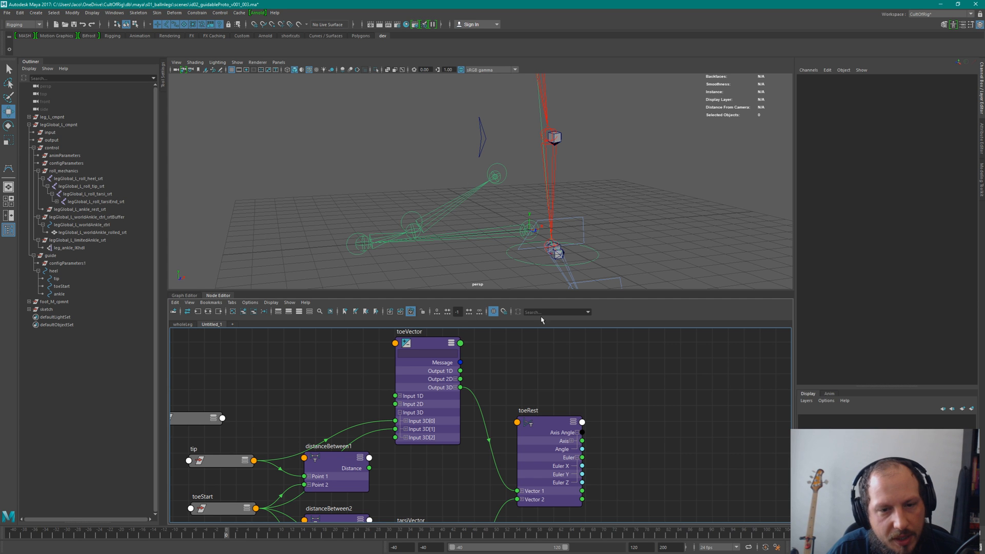
Inspect the roll tip, tarsi and tarsiEnd joints and the custom length and rest attributes on configParameters1.
scroll(611, 374, "down", 3)
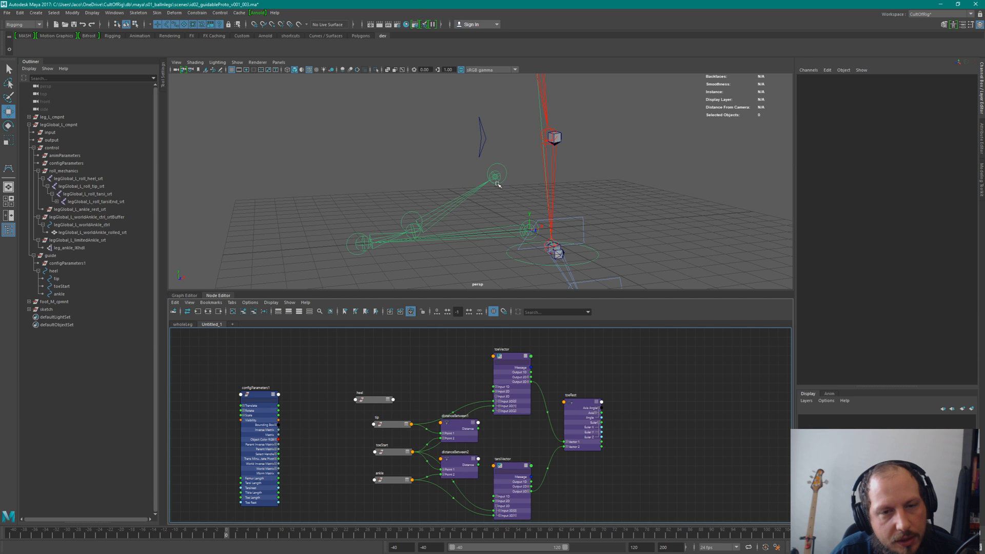
left_click(445, 210)
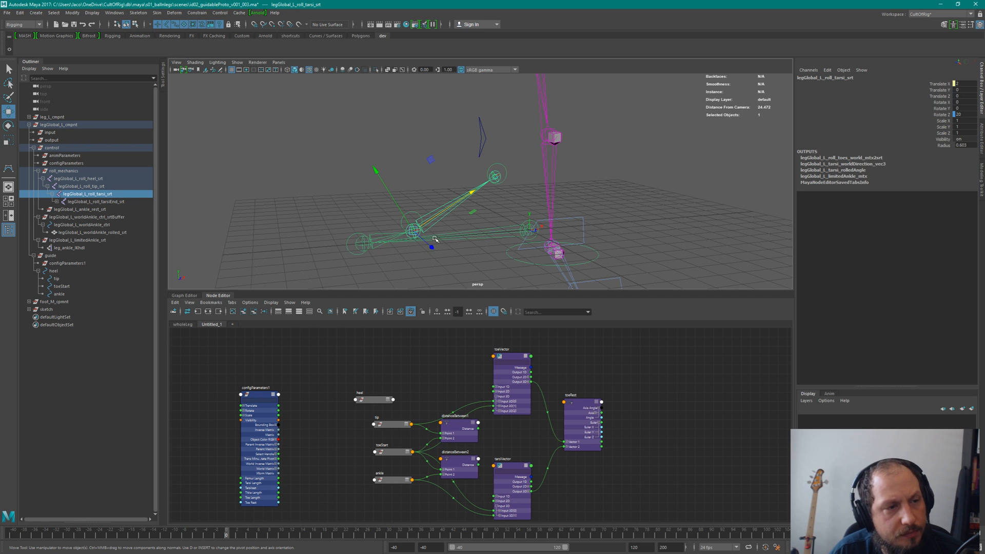
left_click(94, 186)
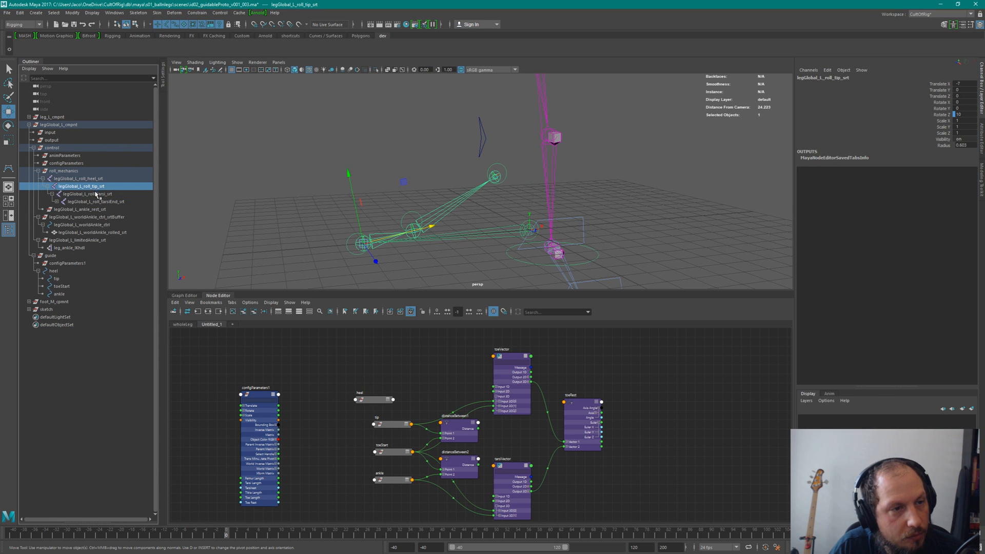
left_click(95, 194)
left_click(105, 201)
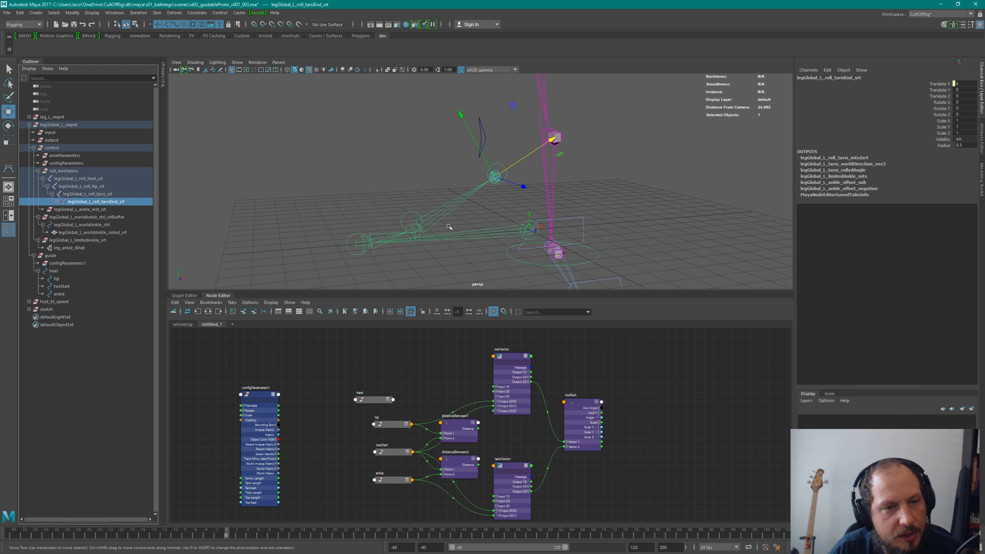
left_click(325, 396)
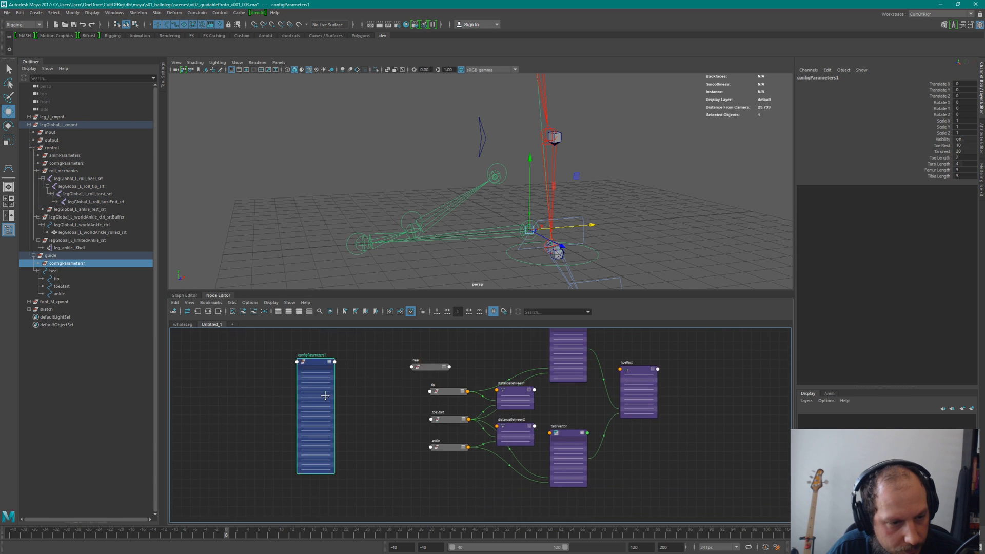
middle_click_drag(325, 395, 339, 392, "alt")
right_click_drag(342, 400, 405, 409, "alt")
middle_click_drag(387, 457, 367, 395, "alt")
right_click_drag(370, 397, 349, 399, "alt")
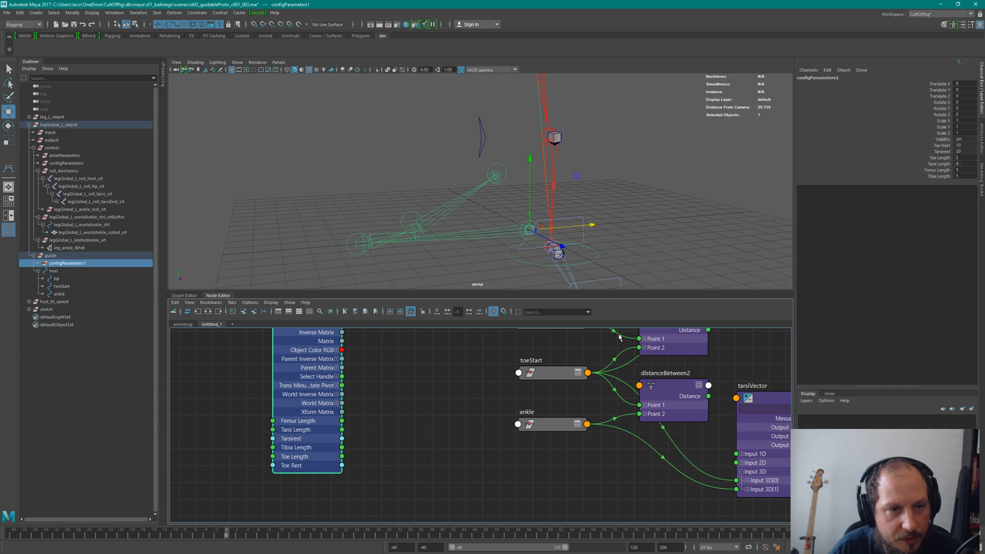
scroll(598, 413, "down", 1)
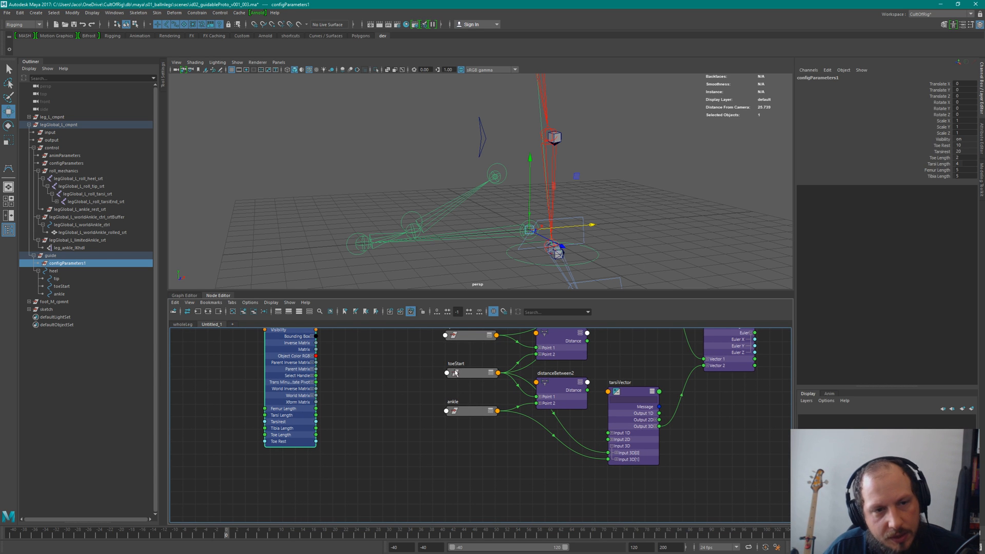
Review which guides feed the toe and tarsi angles by checking the tarsi joint, the tip, toeStart and ankle guides, and tarsiVector.
left_click(416, 235)
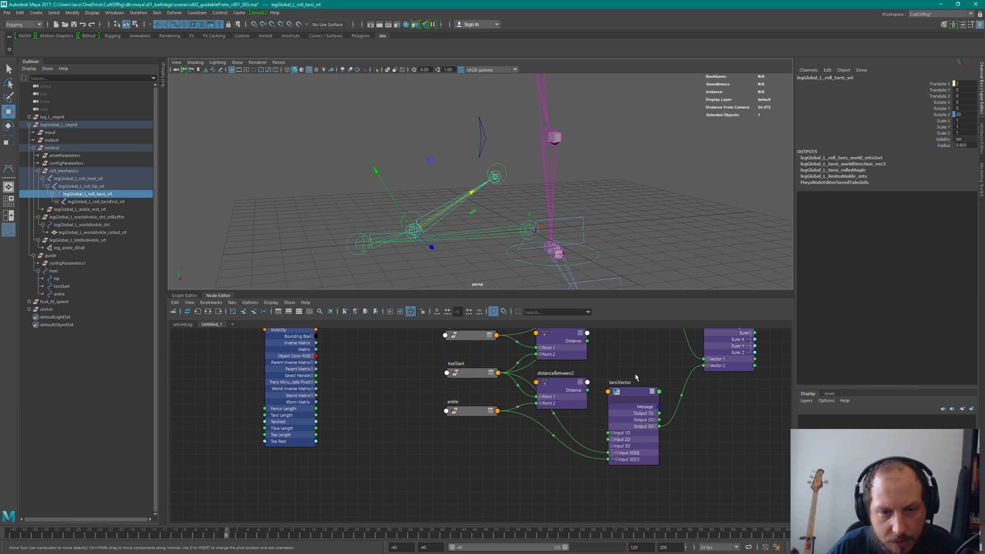
middle_click_drag(636, 373, 614, 452, "alt")
left_click(443, 451)
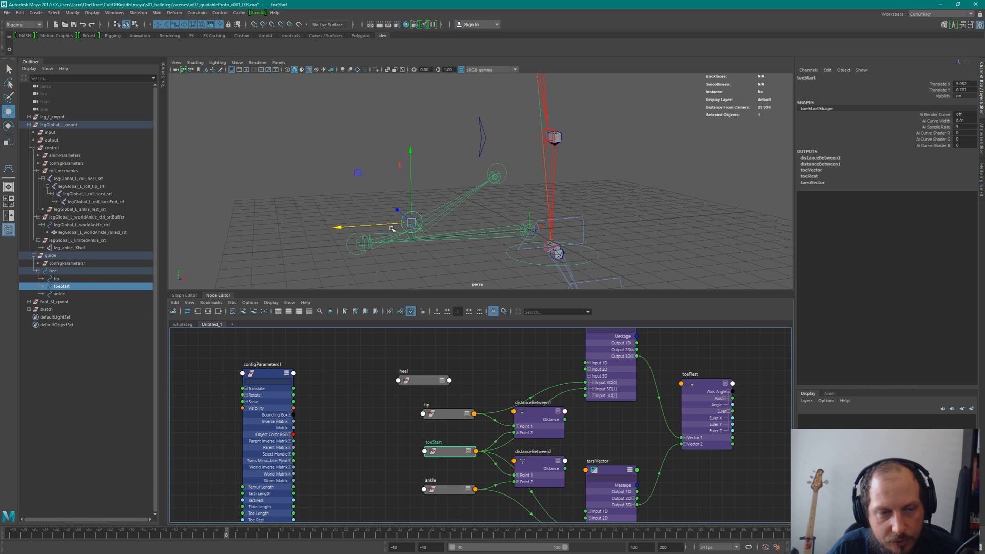
left_click_drag(435, 236, 425, 227, "alt")
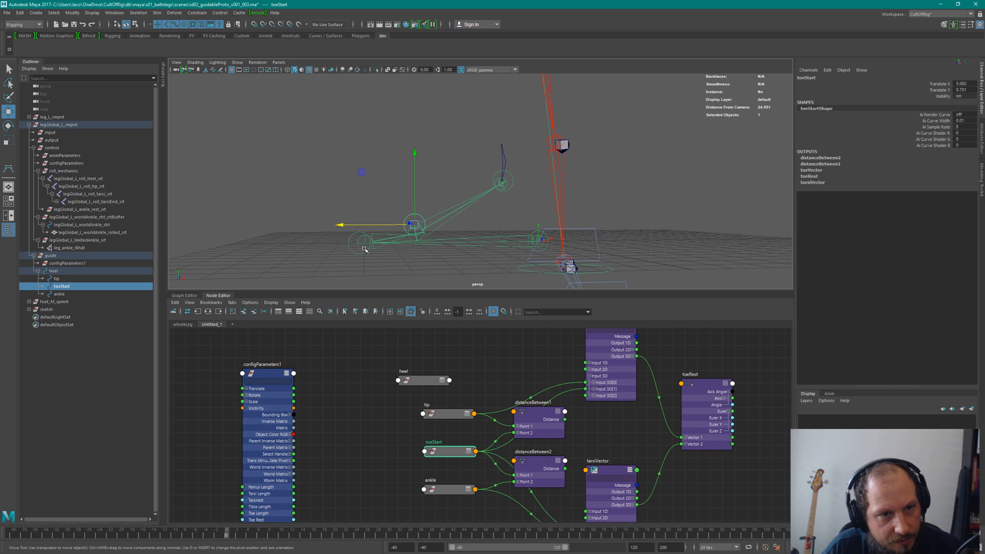
middle_click_drag(543, 459, 497, 416, "alt")
left_click(563, 455)
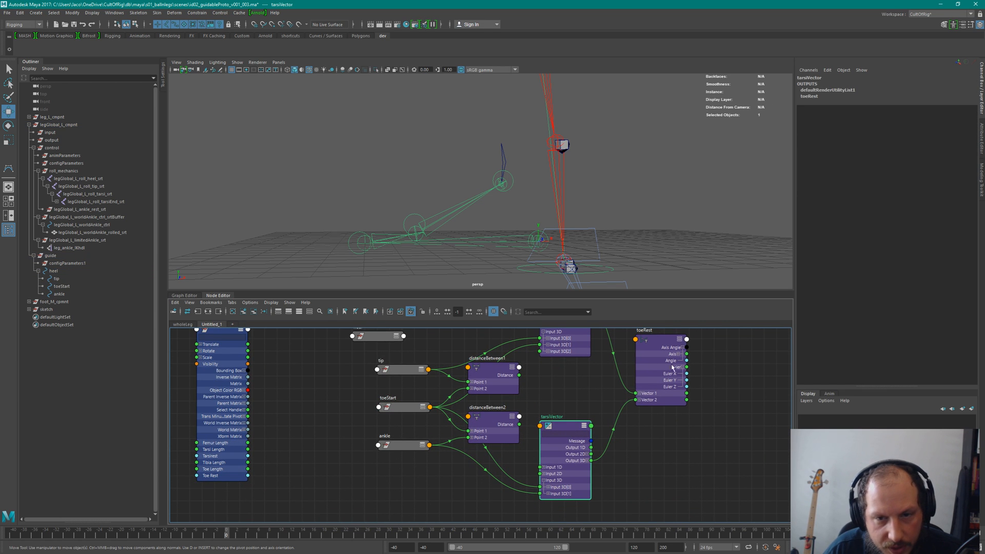
left_click(390, 447)
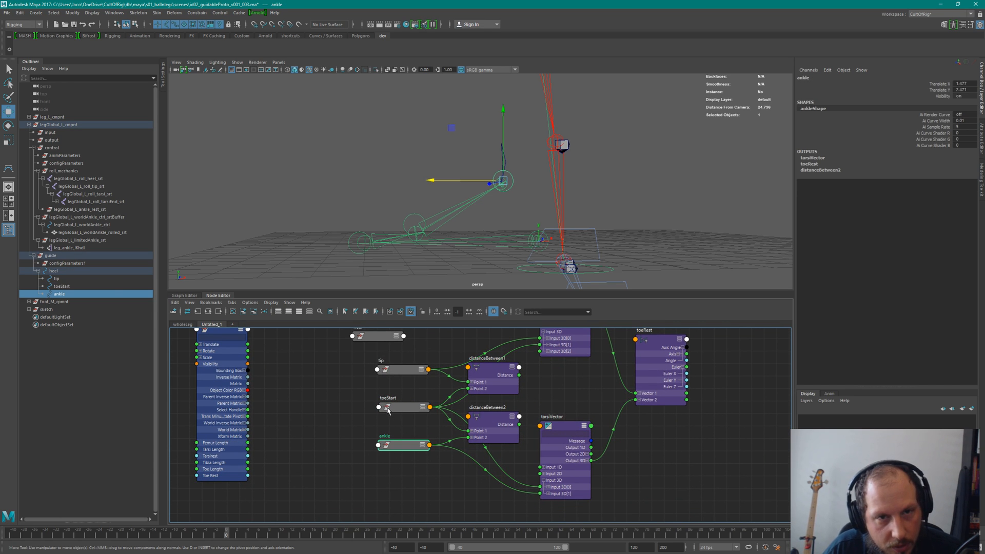
left_click(395, 370)
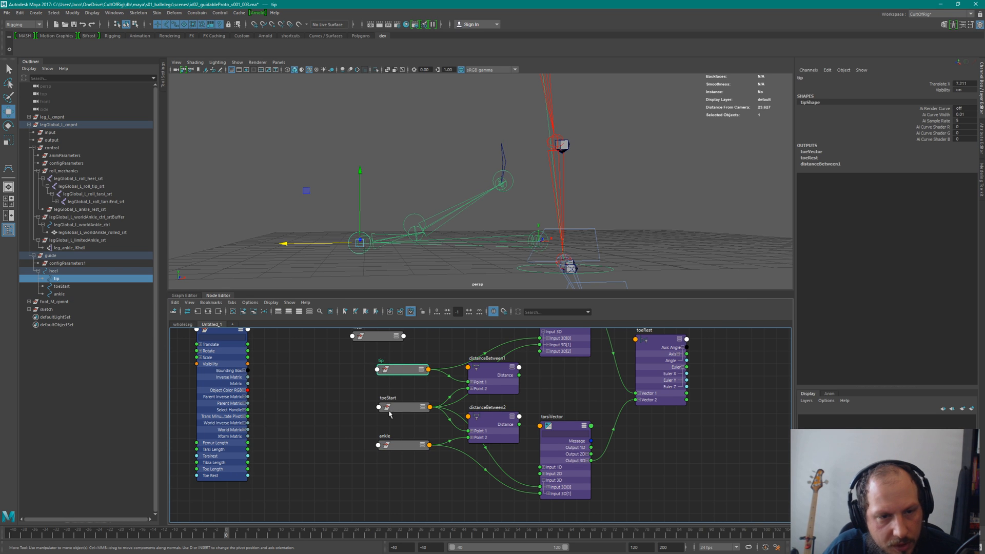
left_click_drag(397, 374, 401, 364)
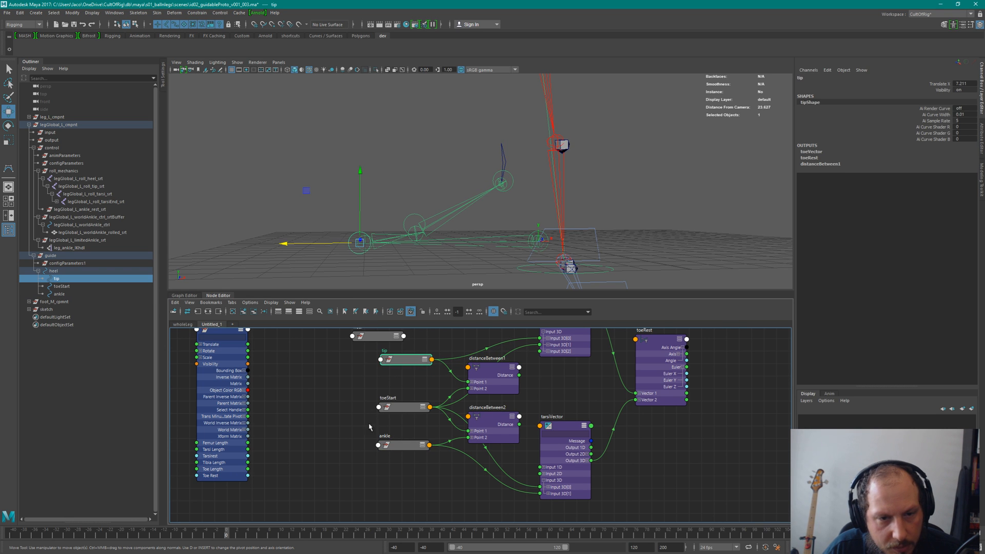
left_click(408, 408)
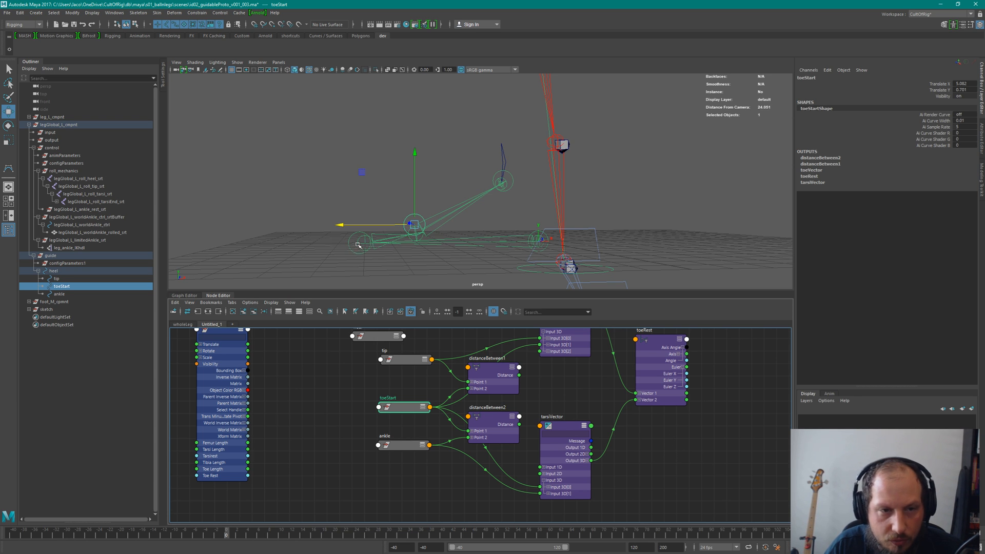
left_click_drag(458, 224, 442, 233, "alt")
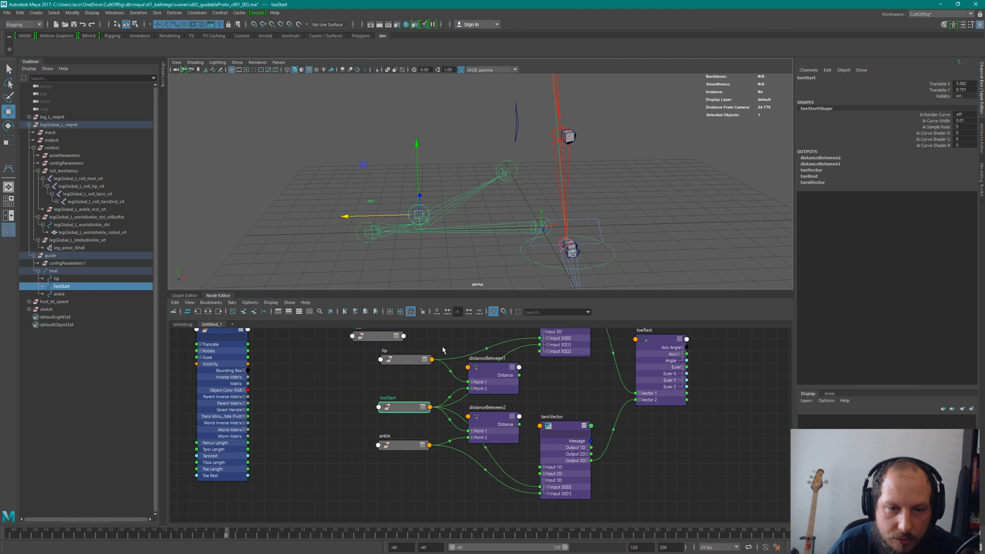
Duplicate the toeRest angle node and place the copy below the original with its attributes expanded.
left_click(685, 391)
key("ctrl+d")
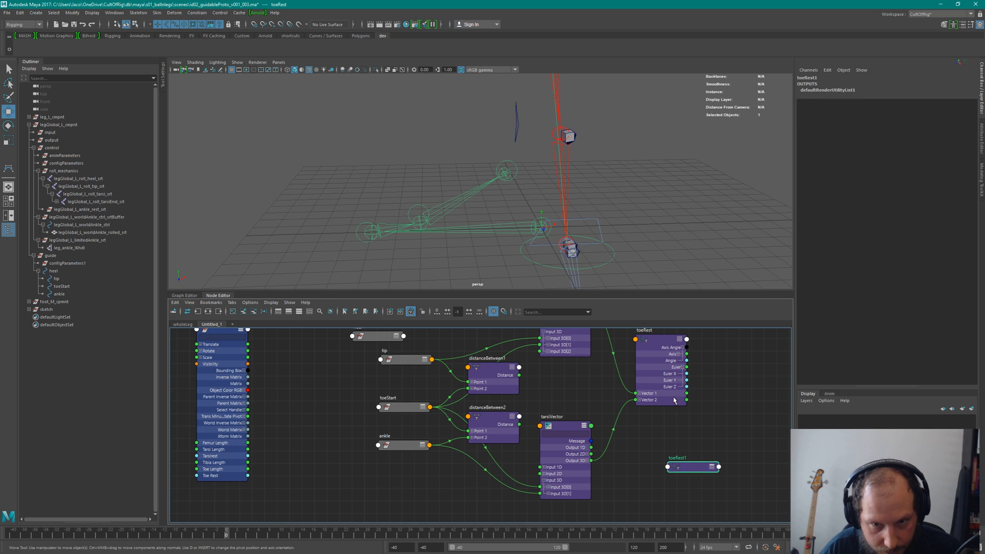
left_click(710, 465)
left_click_drag(692, 466, 666, 460)
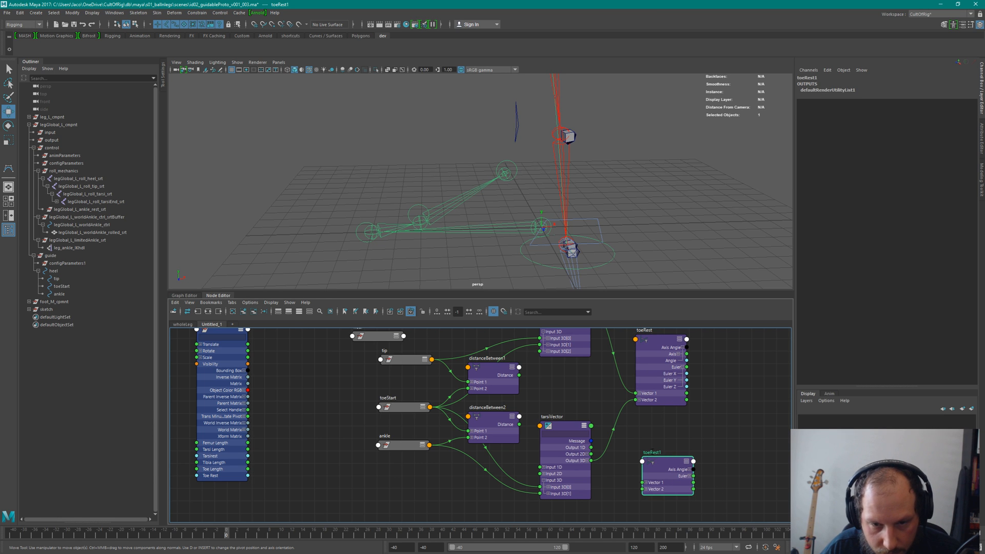
left_click_drag(651, 341, 653, 348)
middle_click_drag(674, 350, 665, 411, "alt")
middle_click_drag(659, 507, 654, 438, "alt")
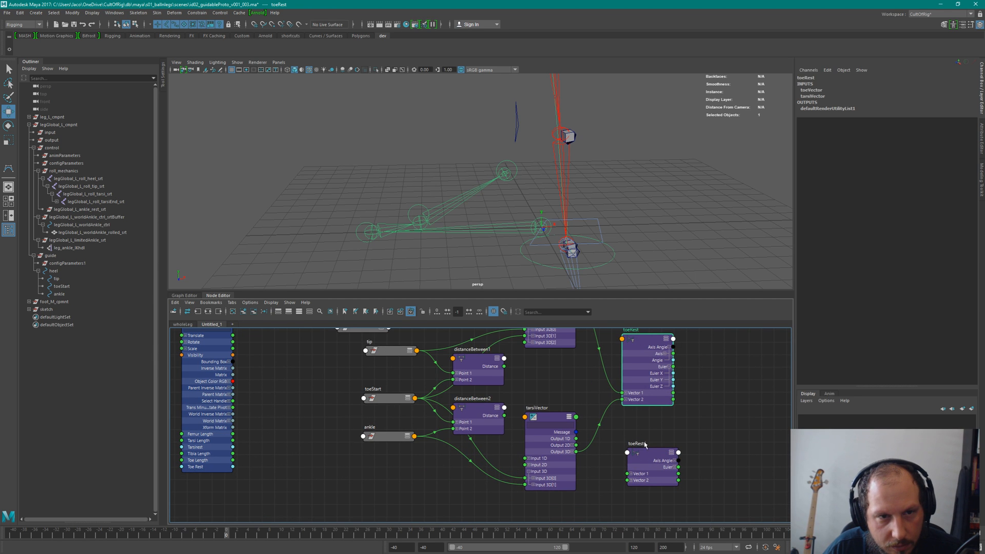
Rename the original connected angle node to tarsiRest and arrange the duplicate closely beneath it.
middle_click_drag(638, 340, 639, 367, "alt")
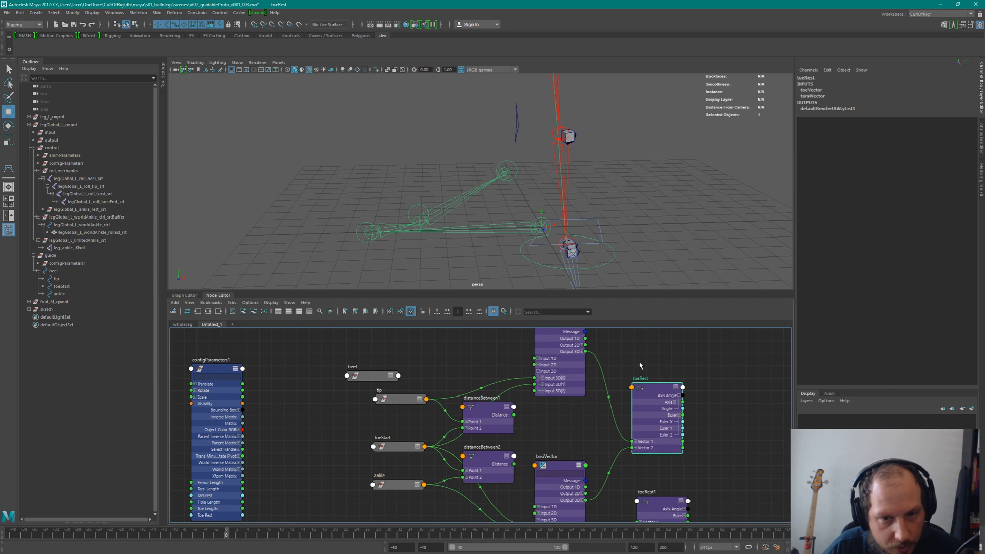
double_click(641, 377)
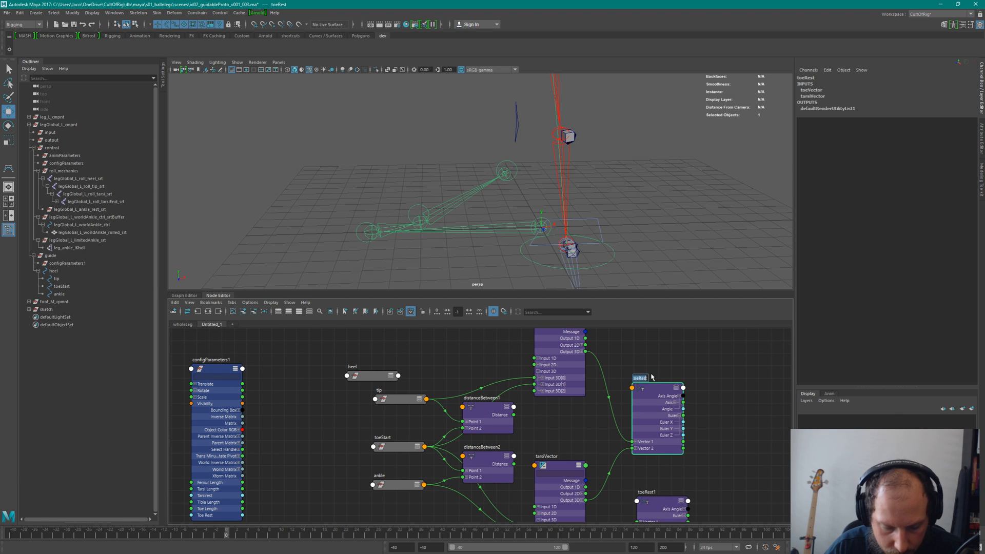
type("ta")
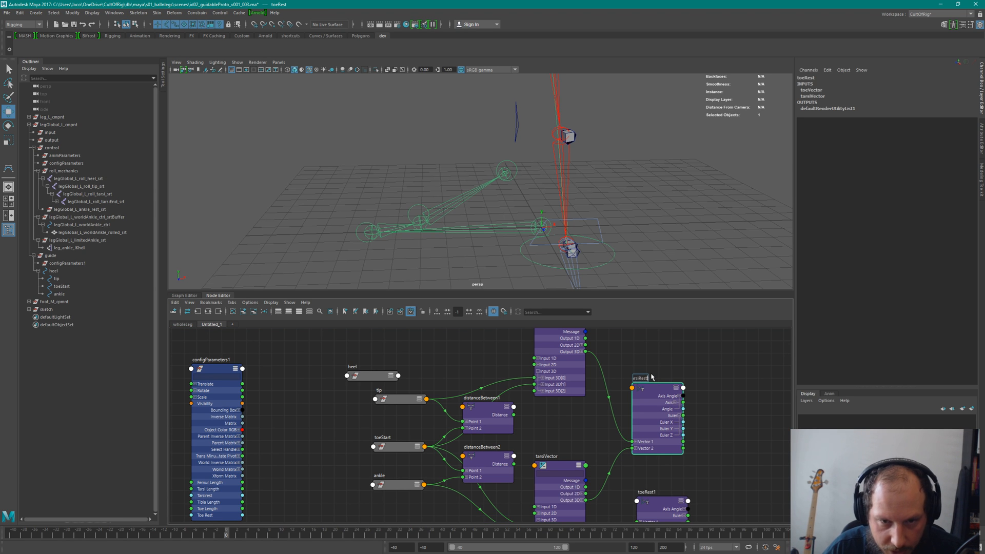
type("rsiRest")
key("Return")
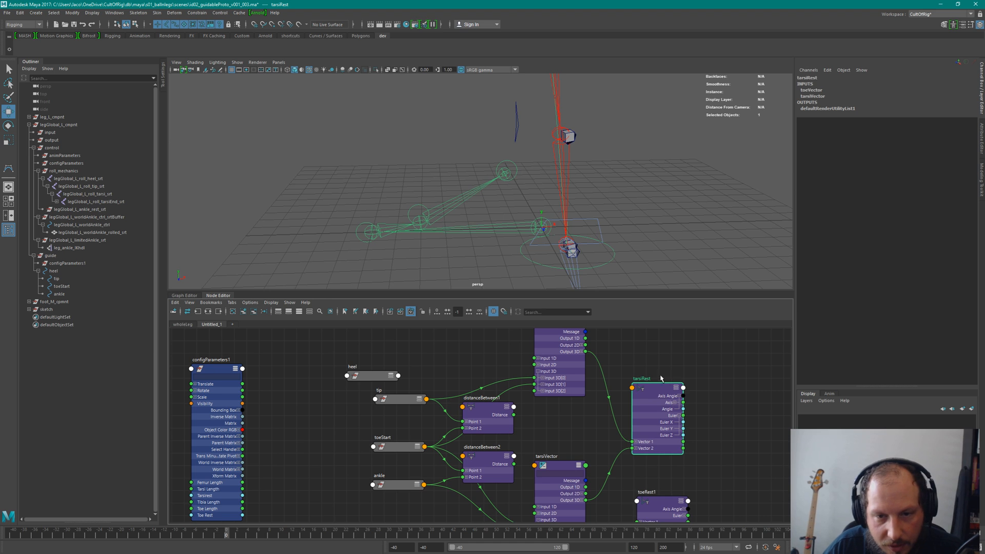
left_click_drag(659, 388, 657, 376)
left_click_drag(660, 498, 654, 461)
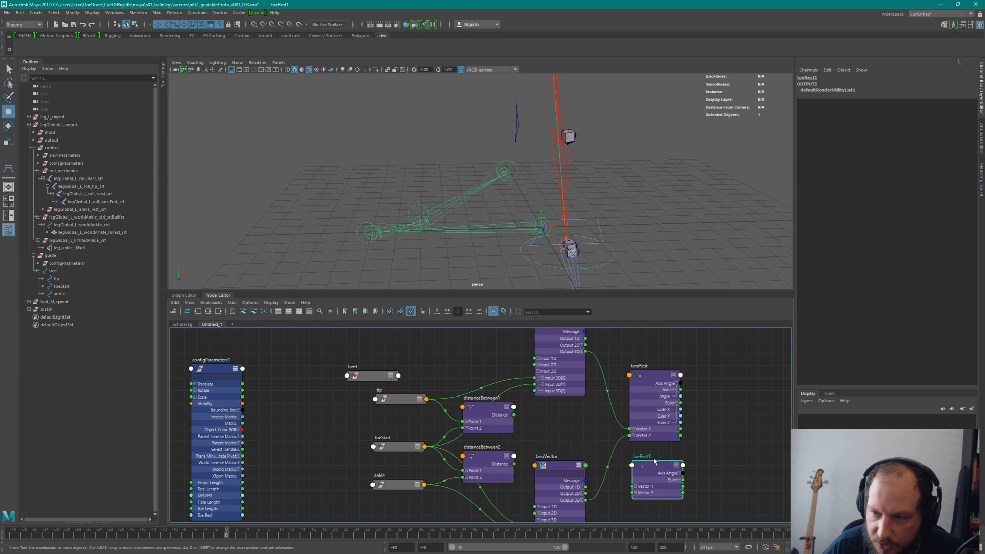
Rename the duplicated angle node to toeRest and shift the tip guide node closer to toeStart in the graph.
double_click(641, 456)
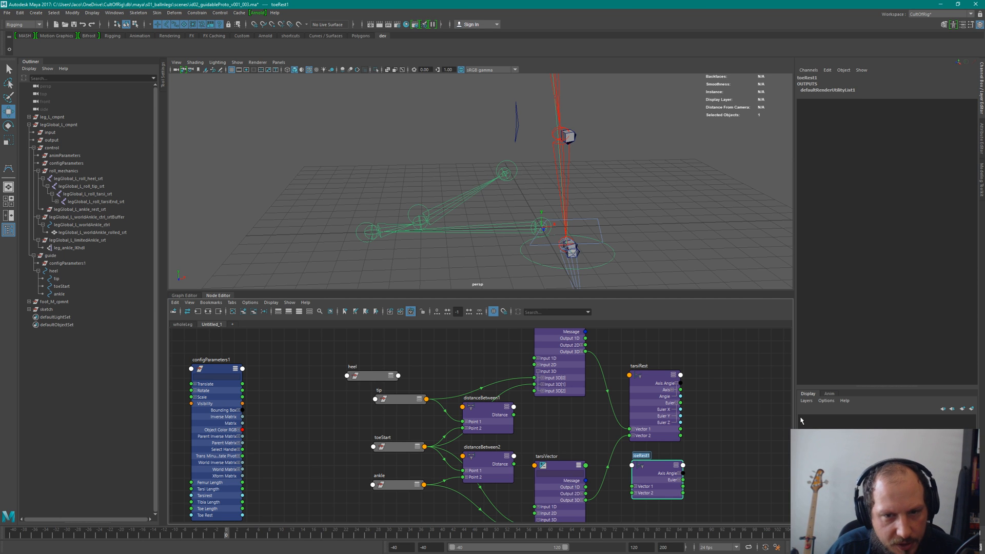
type("toeRest")
key("Return")
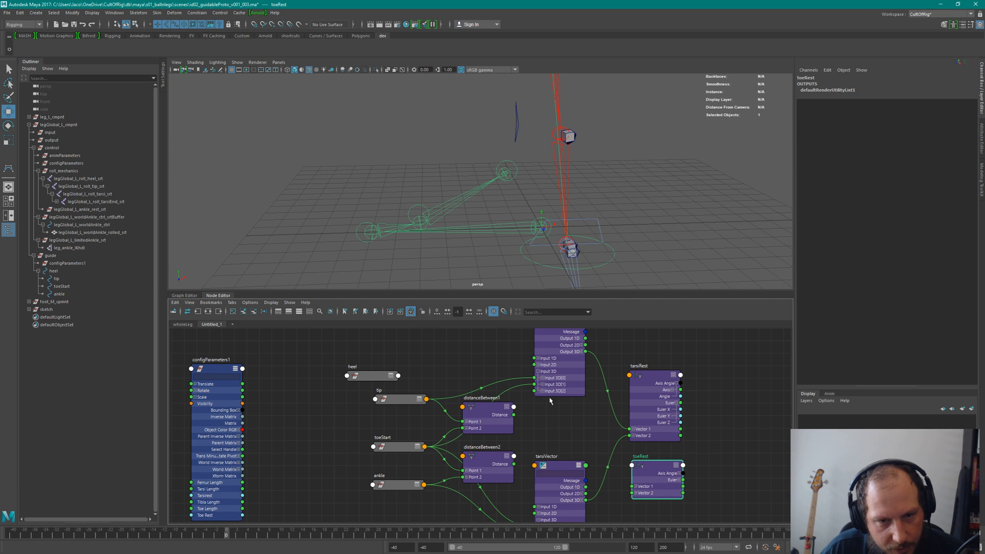
left_click(390, 401)
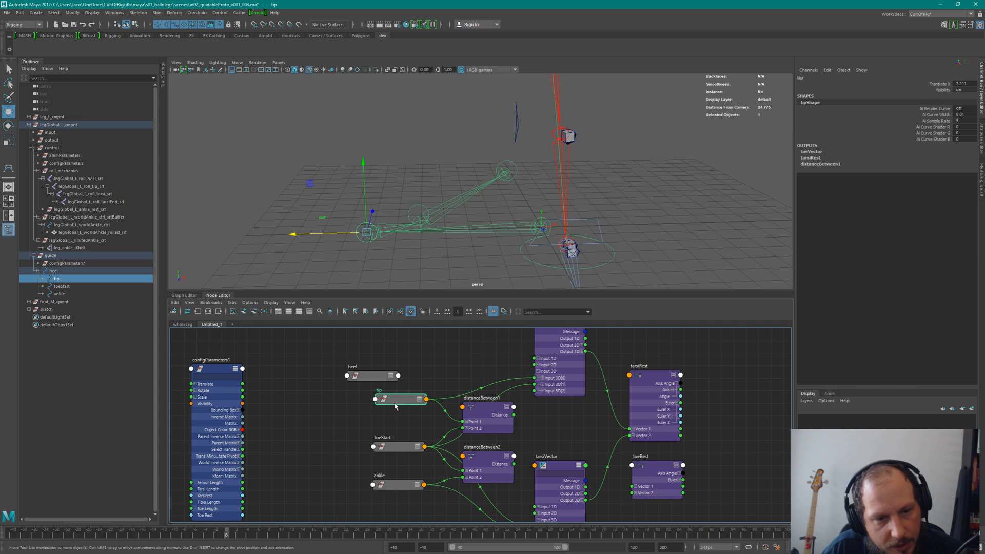
left_click_drag(395, 405, 390, 413)
left_click(401, 447)
left_click(510, 429)
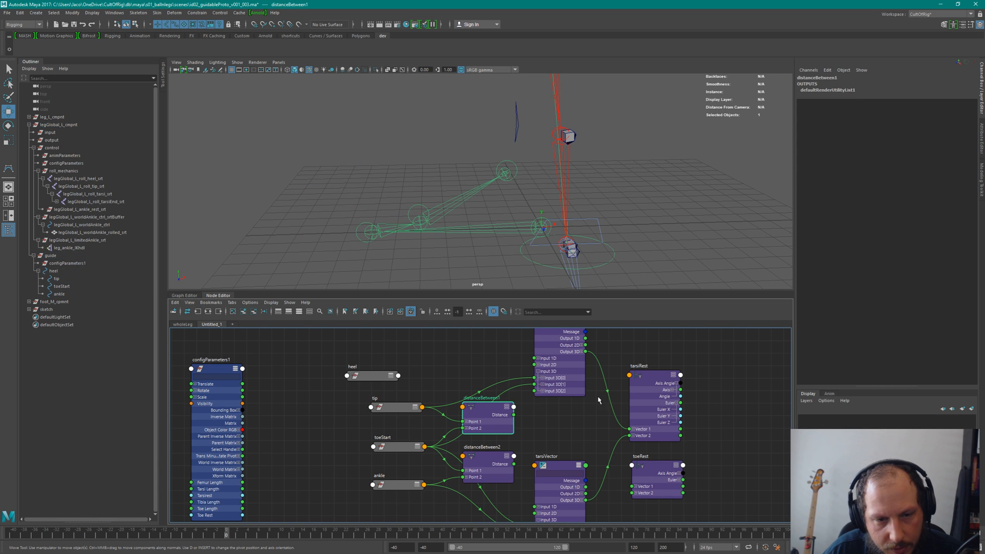
Move toeRest above tarsiRest with its Vector 1 components expanded and connect toeVector's Output 3D to Vector 1.
left_click_drag(514, 415, 638, 491)
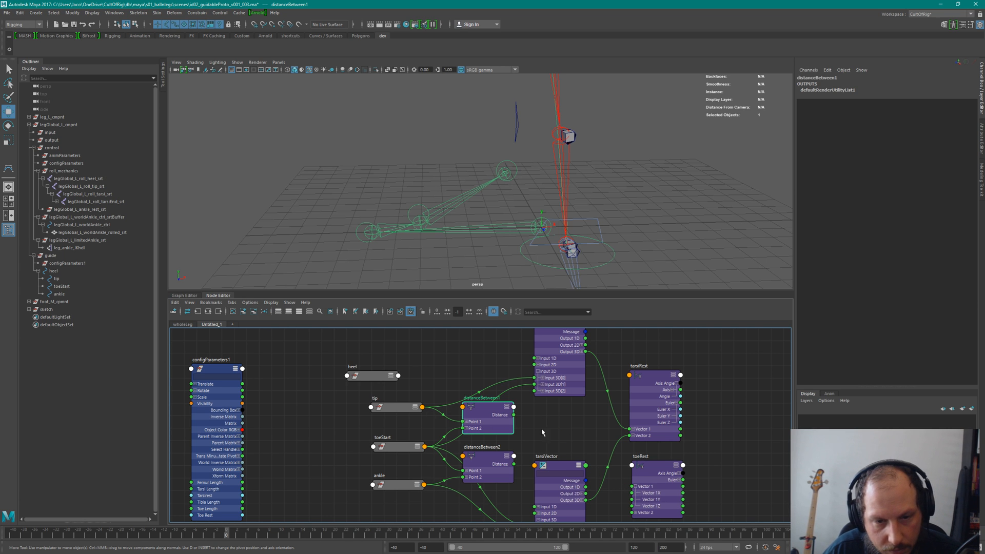
middle_click_drag(555, 426, 542, 455, "alt")
left_click(553, 418)
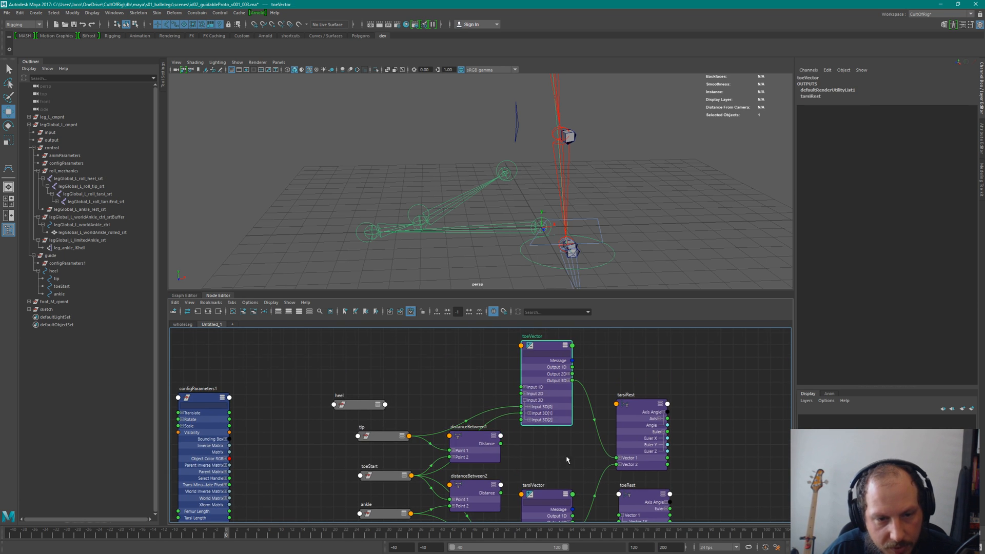
middle_click_drag(645, 471, 578, 471, "alt")
left_click_drag(566, 499, 601, 316)
middle_click_drag(585, 408, 540, 458, "alt")
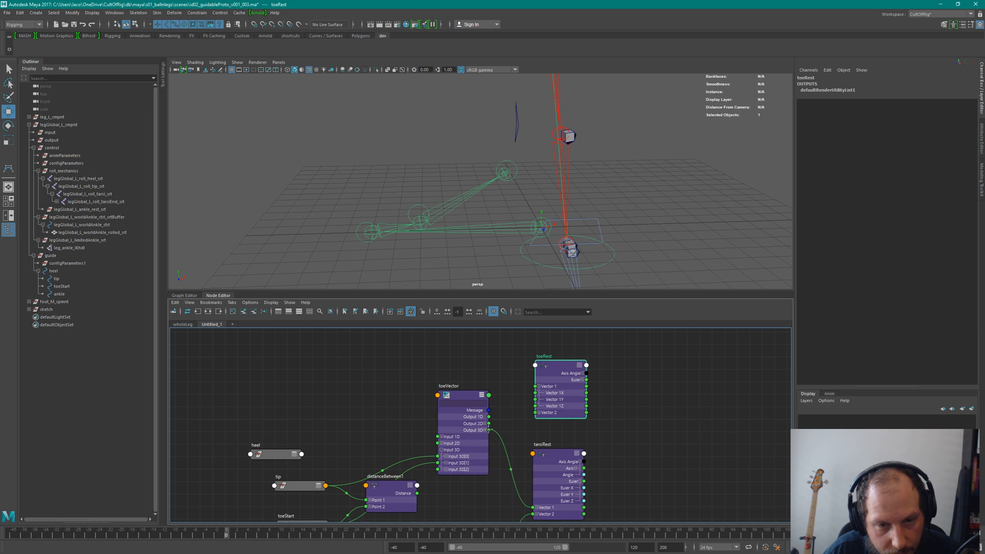
left_click_drag(488, 429, 535, 386)
left_click(501, 374)
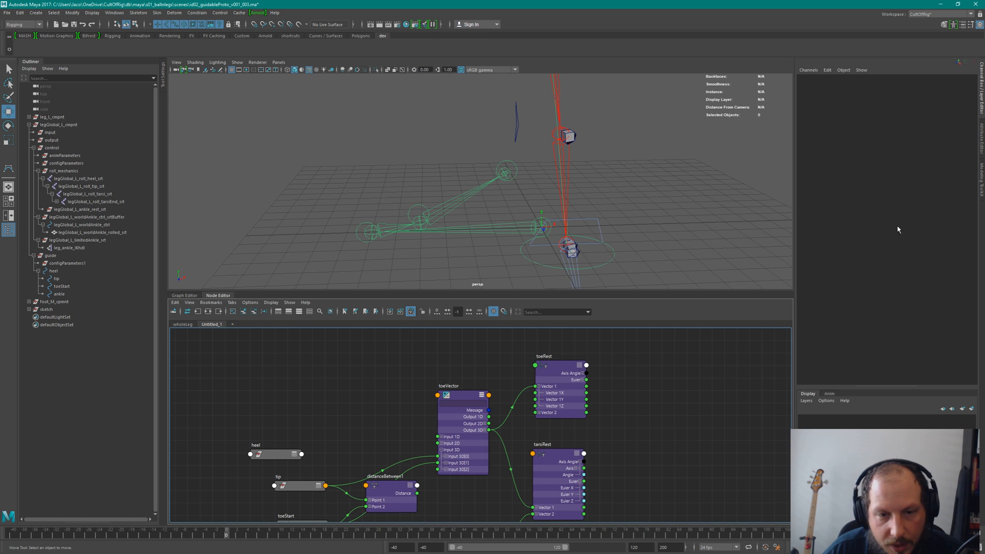
Set toeRest's Vector 2 to -1, 0, 0 and line the node up above tarsiRest.
left_click(579, 359)
key("ctrl+a")
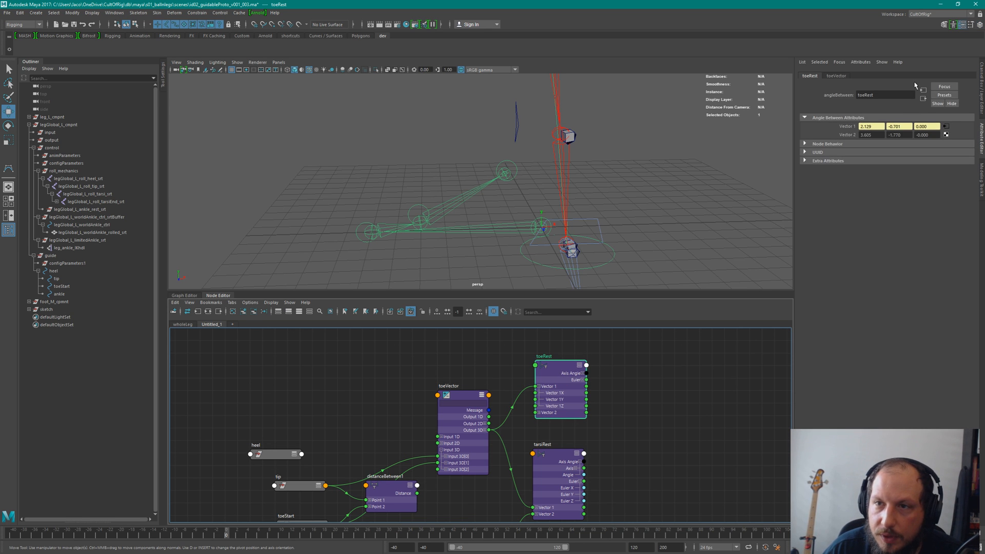
left_click_drag(859, 135, 893, 136)
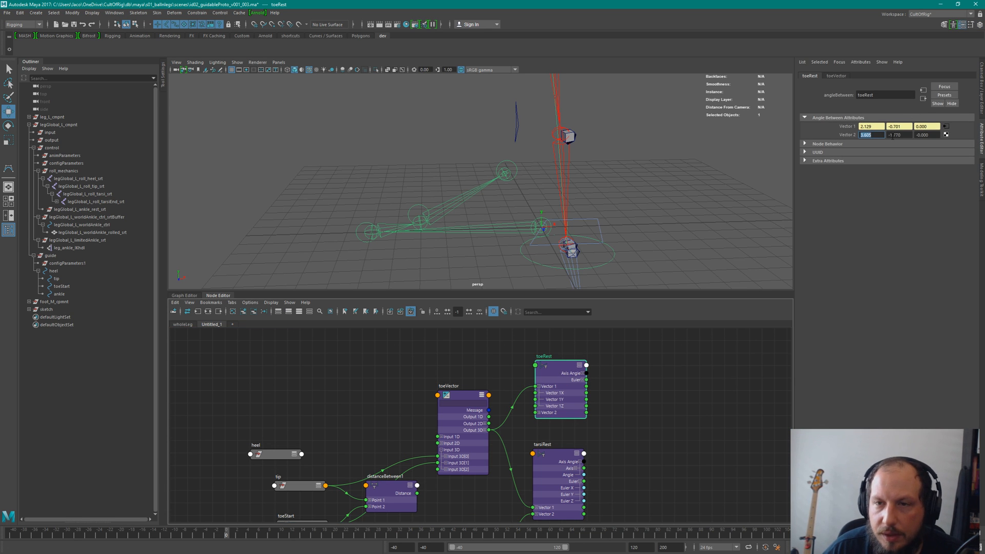
type("-1")
key("Tab")
type("1.")
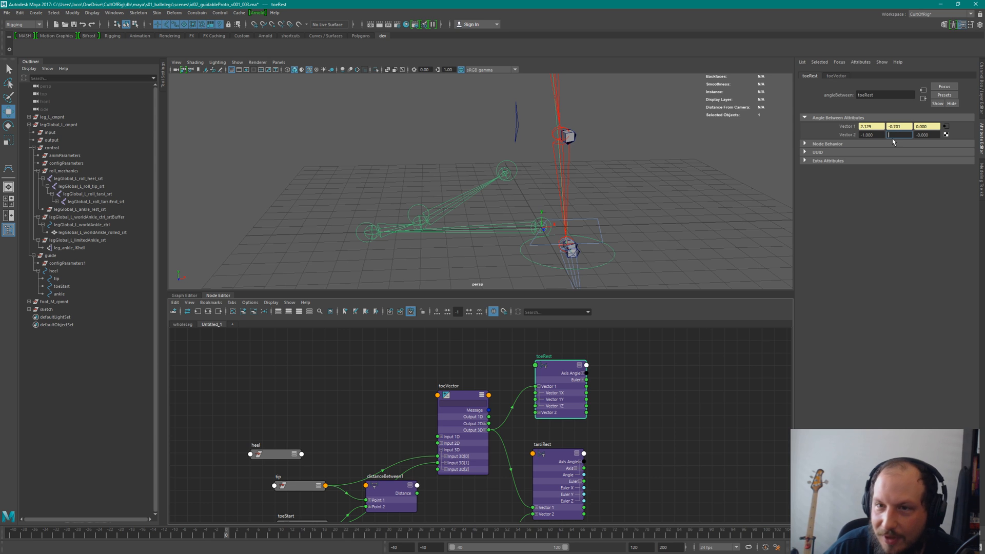
type("0")
key("Tab")
left_click(604, 381)
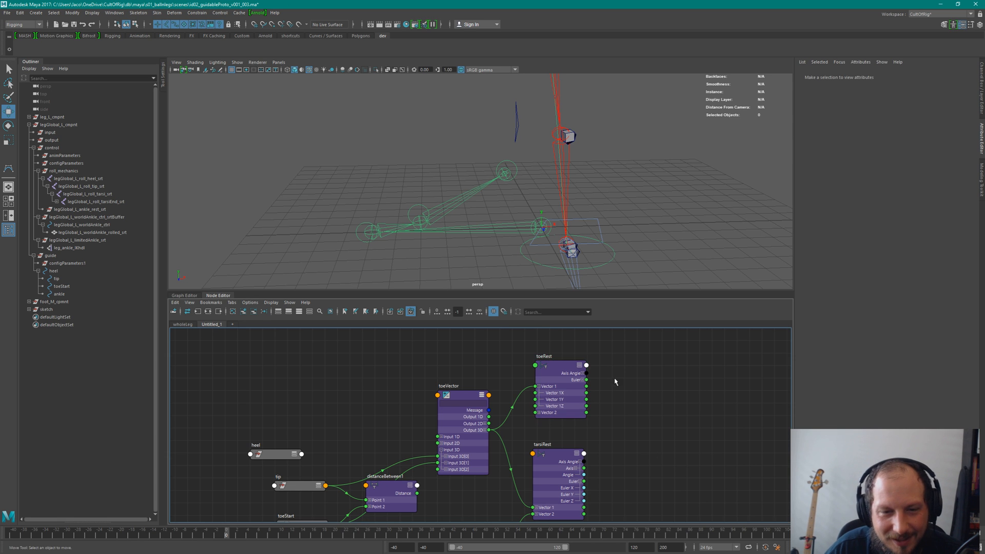
key("a")
left_click(604, 376)
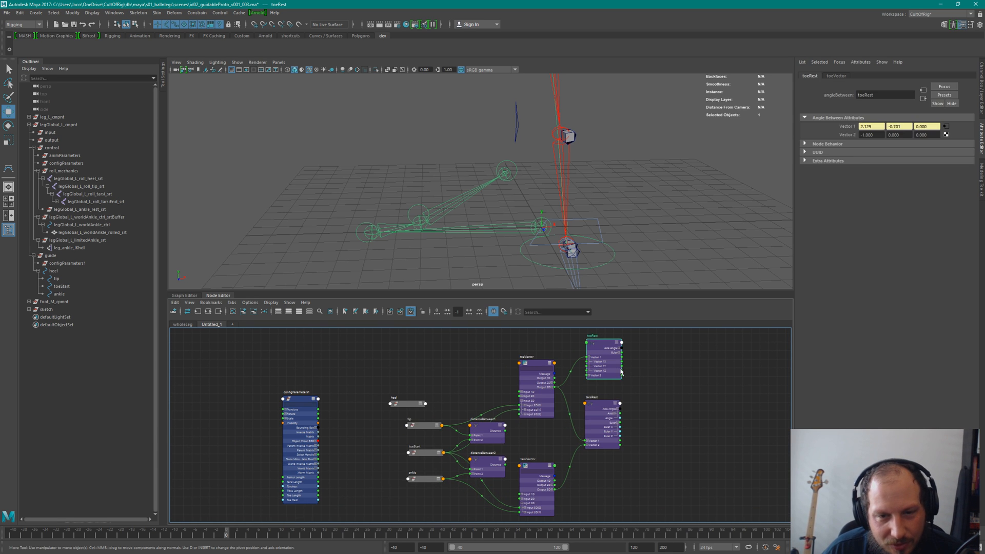
left_click_drag(601, 340, 598, 341)
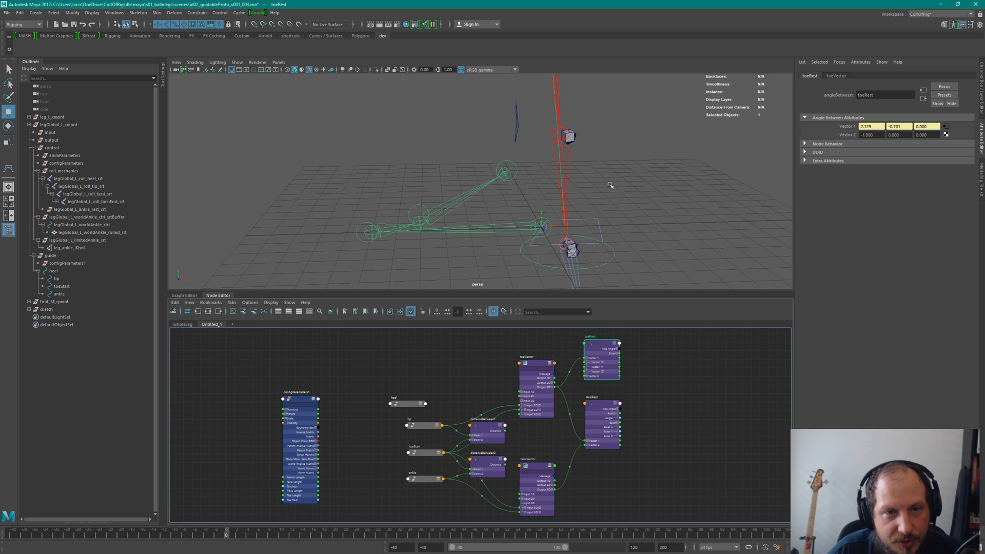
Check the roll tarsi joint's transform values and the toeStart guide from a lower viewing angle.
left_click_drag(601, 229, 627, 194, "alt")
left_click(626, 195)
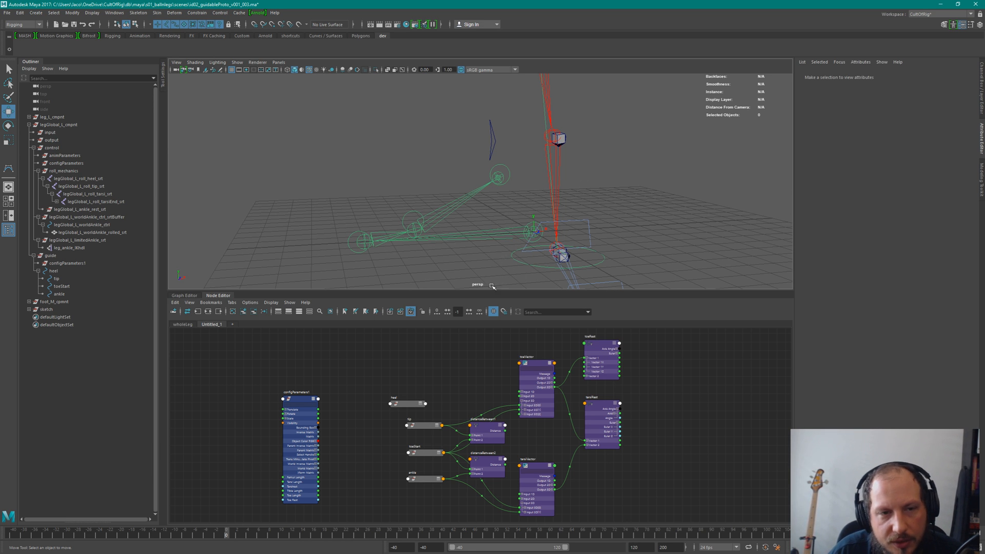
left_click(461, 200)
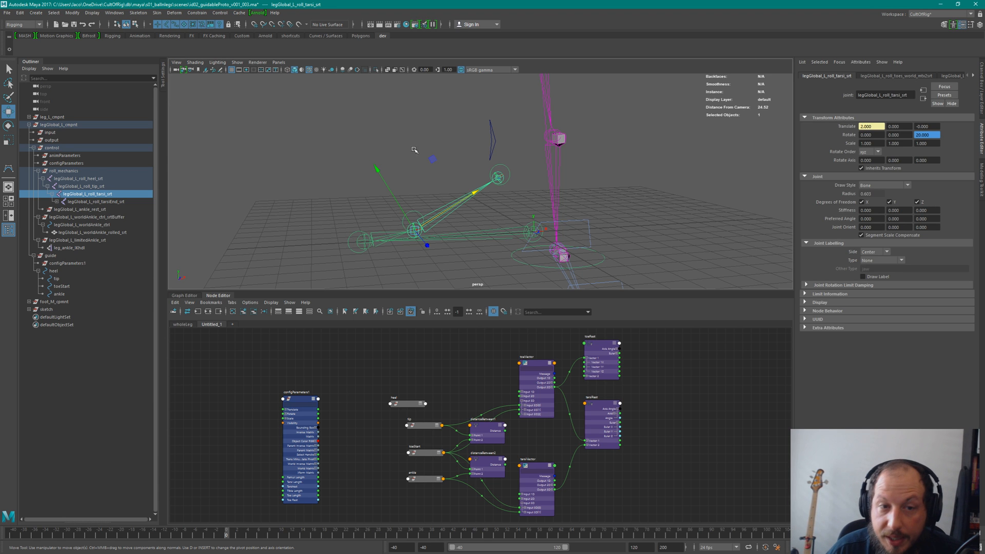
left_click(478, 155)
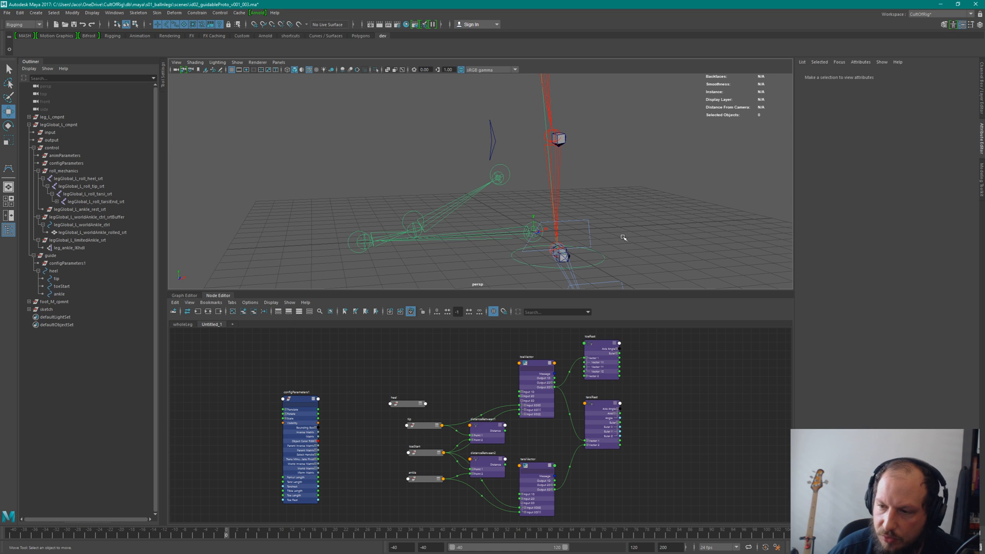
left_click(413, 221)
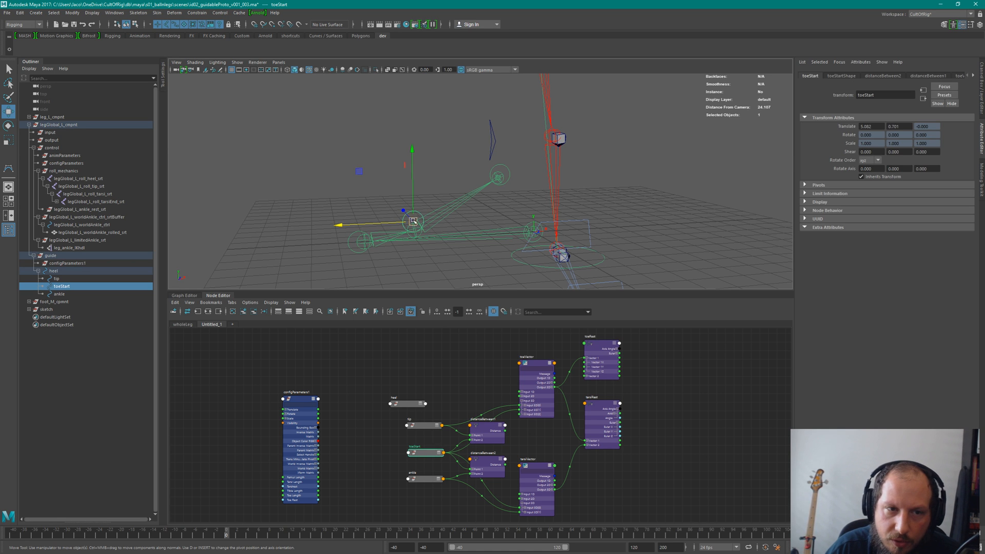
Try placing the ankle guide over the toeStart guide to illustrate the two vectors sharing one origin.
left_click(507, 173)
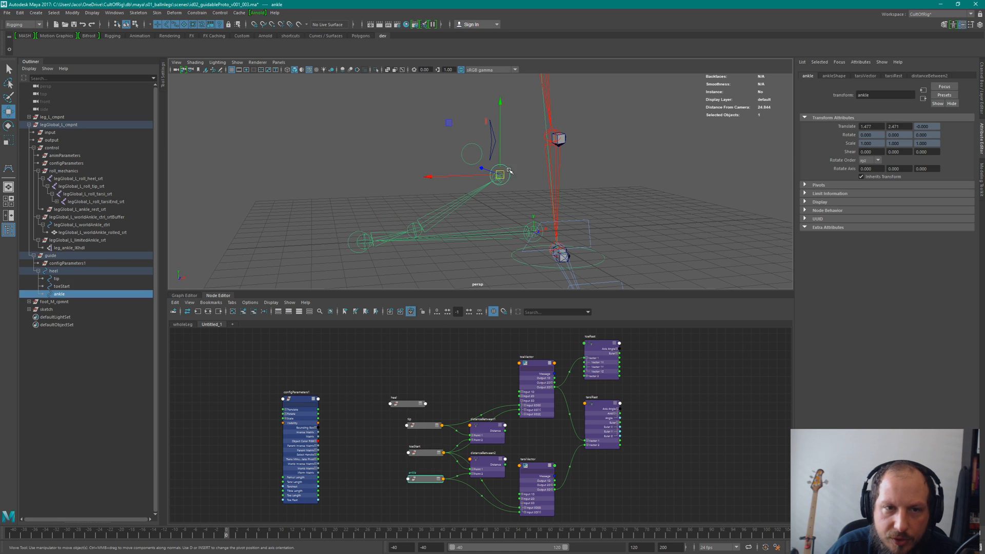
left_click_drag(510, 172, 417, 218)
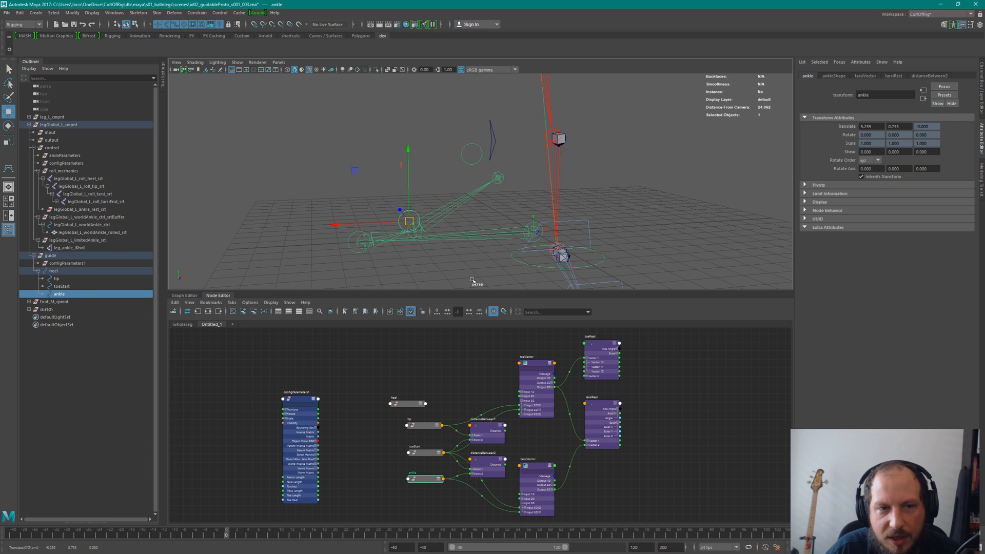
left_click(413, 221)
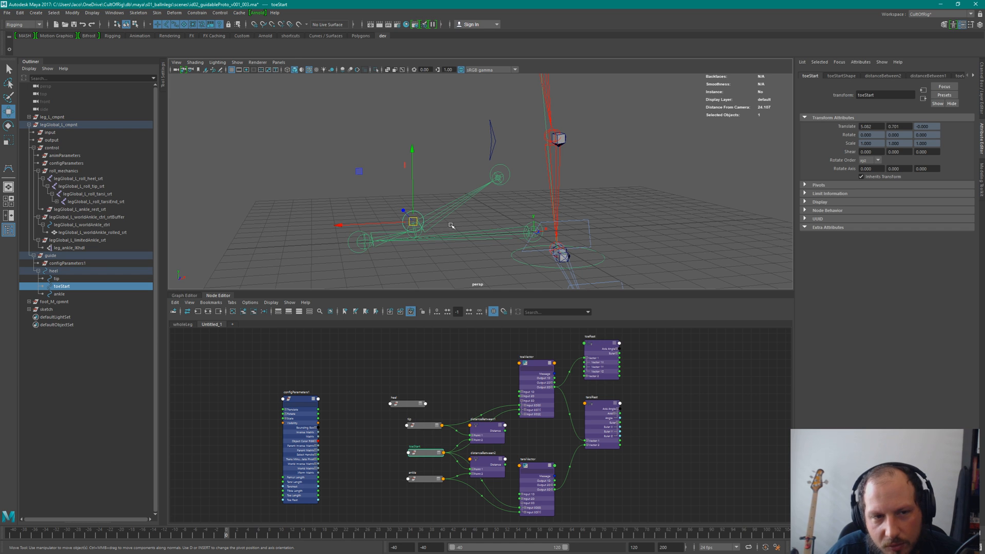
Compare the input vectors of the toeRest and tarsiRest angle nodes.
left_click(603, 359)
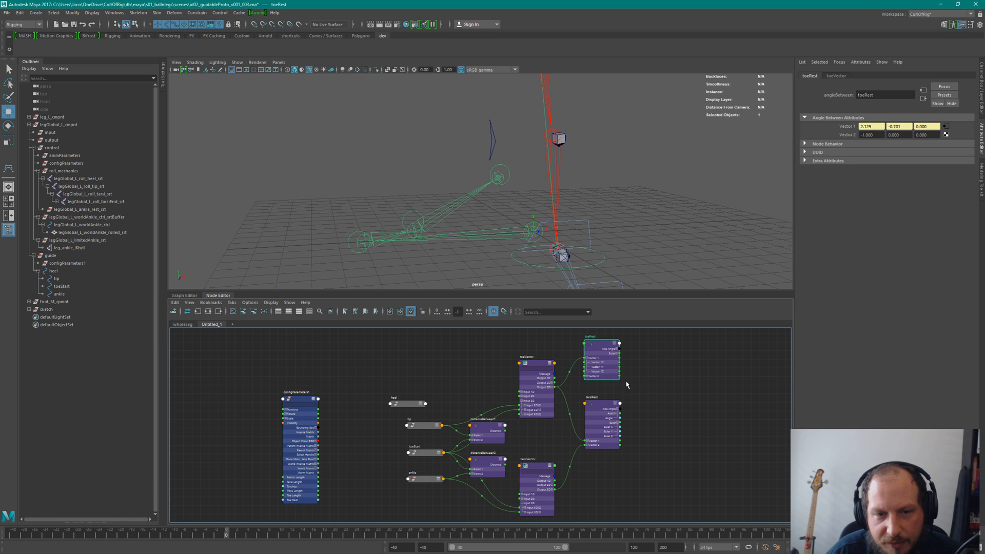
mouse_move(620, 369)
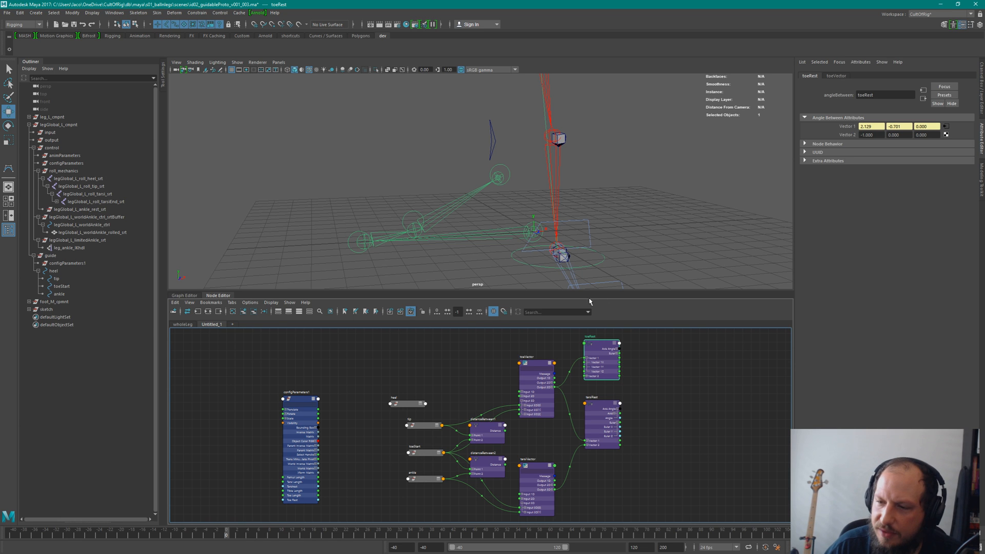
left_click(590, 403)
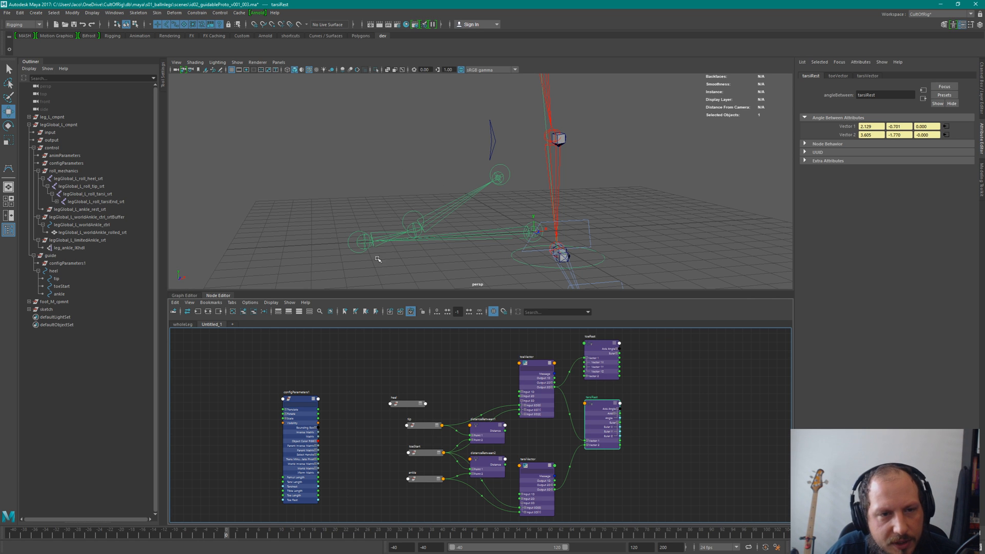
left_click(651, 384)
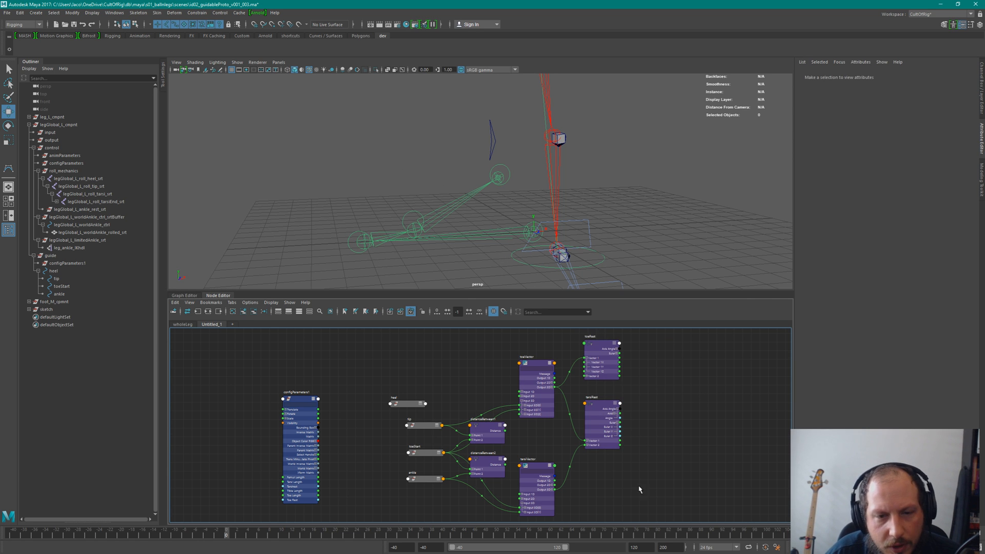
Align the tarsiRest node directly beneath toeRest in the graph.
scroll(634, 354, "up", 2)
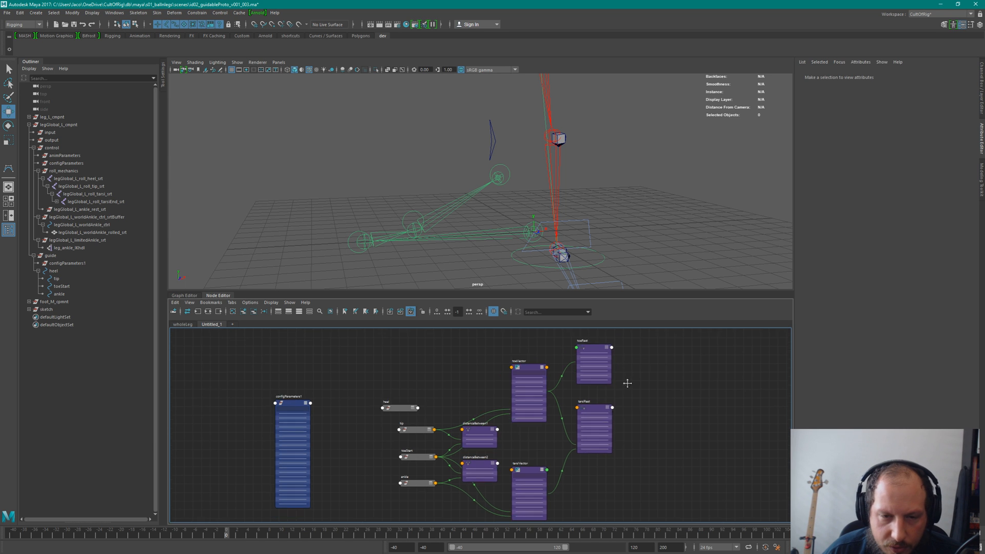
middle_click_drag(634, 406, 617, 414, "alt")
right_click_drag(617, 414, 655, 411, "alt")
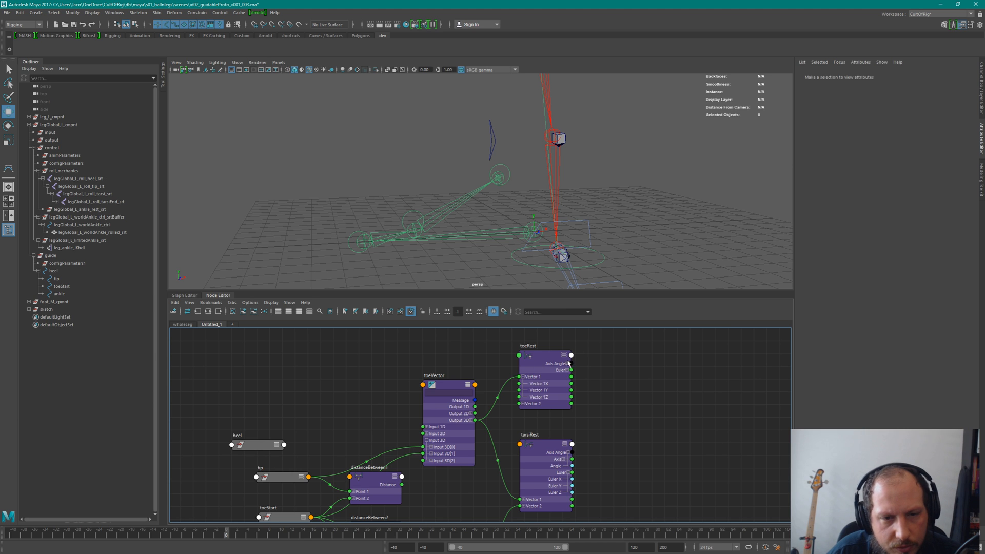
left_click(546, 446)
left_click(641, 446)
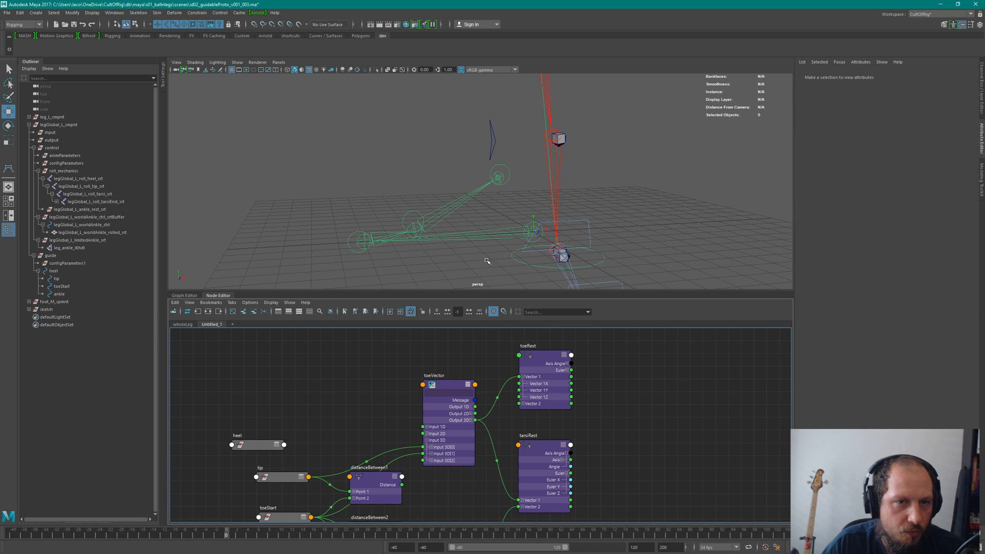
Bring up the wholeLeg graph and highlight the nodes from legGlobal_L_cmpnt through leg_ankle_IKhdl.
left_click(183, 326)
middle_click_drag(567, 409, 500, 486, "alt")
right_click_drag(544, 423, 422, 417, "alt")
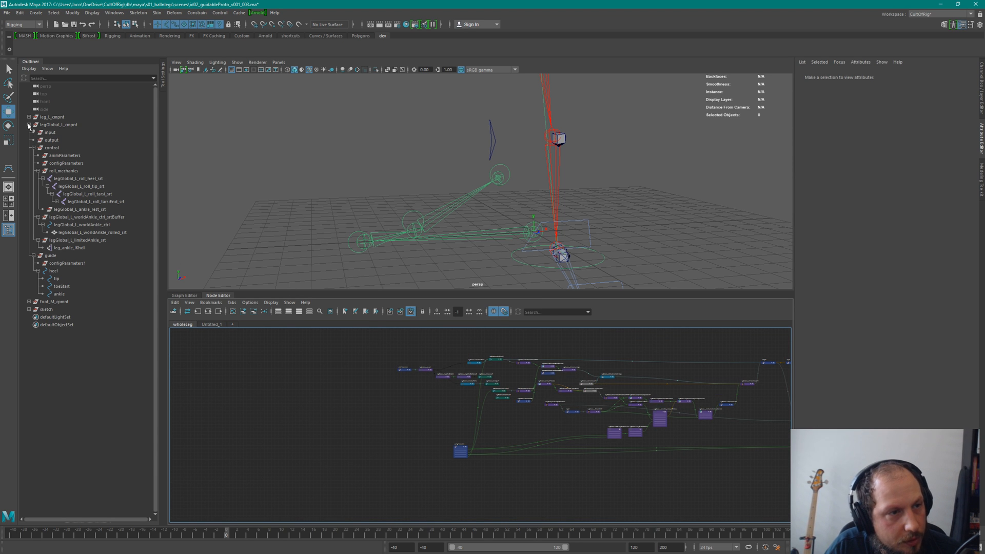
left_click_drag(75, 126, 127, 249)
right_click_drag(516, 436, 629, 446, "alt")
middle_click_drag(631, 445, 566, 489, "alt")
scroll(566, 489, "up", 3)
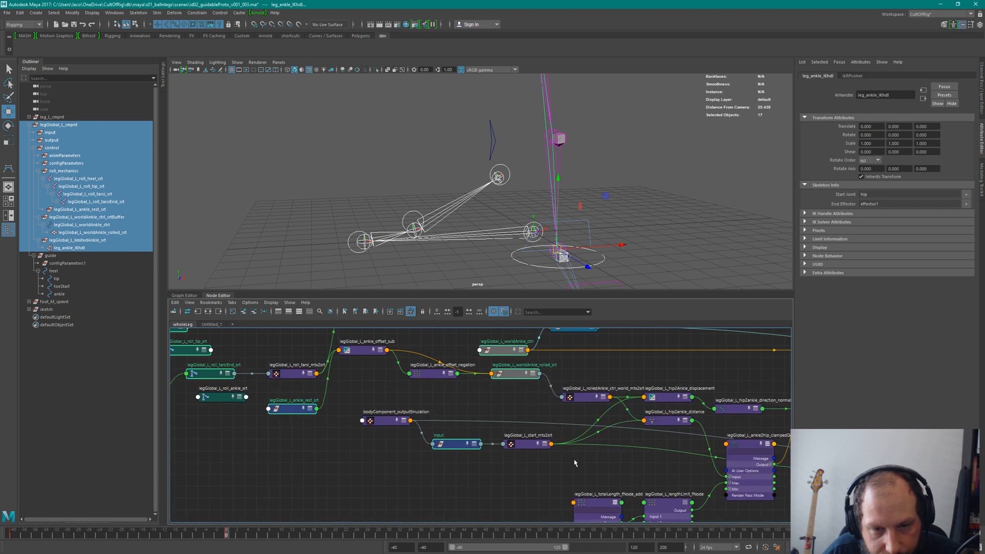
Review how the roll joints, roll curves and configParameters length outputs are wired in the wholeLeg graph.
middle_click_drag(442, 481, 687, 464, "alt")
middle_click_drag(501, 405, 559, 493, "alt")
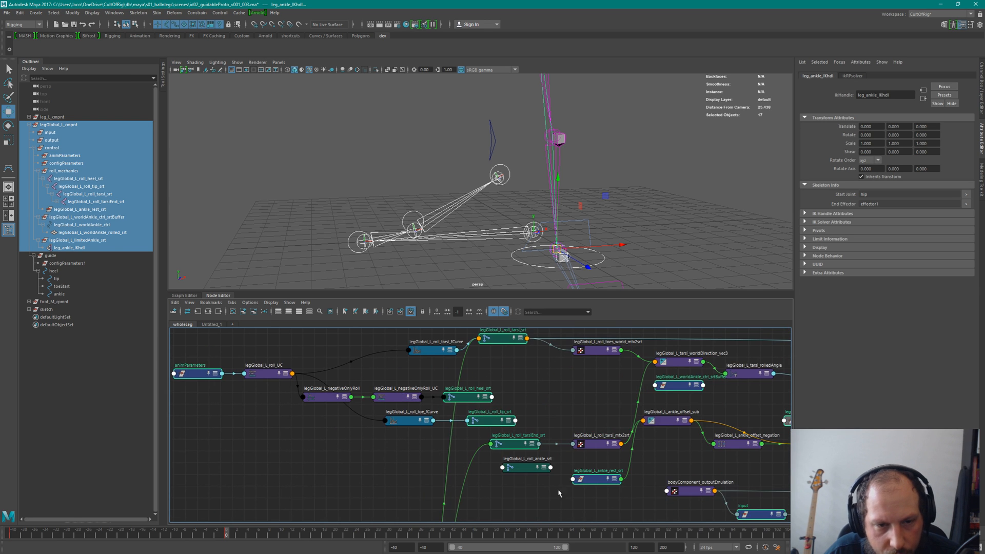
middle_click_drag(481, 499, 549, 460, "alt")
middle_click_drag(506, 426, 567, 488, "alt")
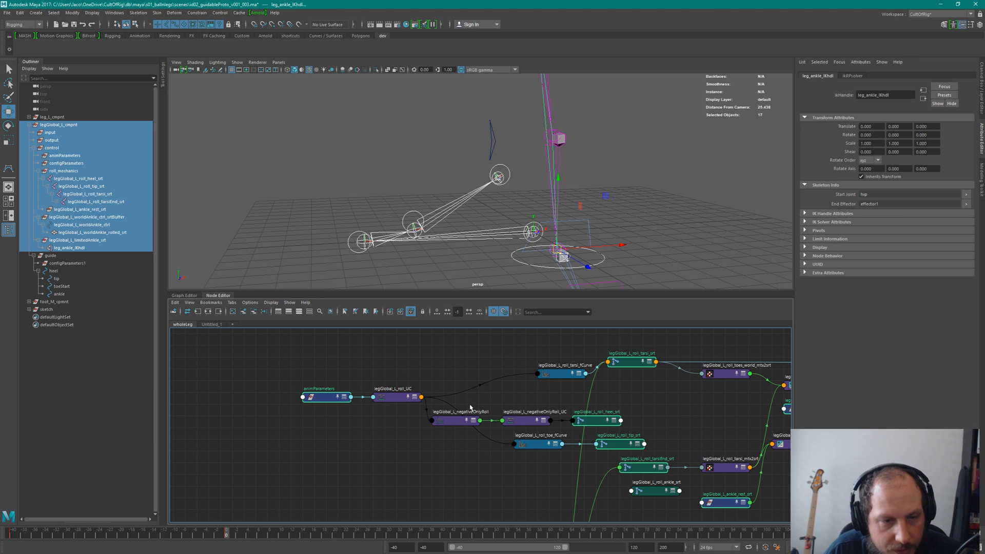
mouse_move(503, 466)
middle_mouse_down("alt")
mouse_move(498, 346)
mouse_move(439, 395)
middle_mouse_up("alt")
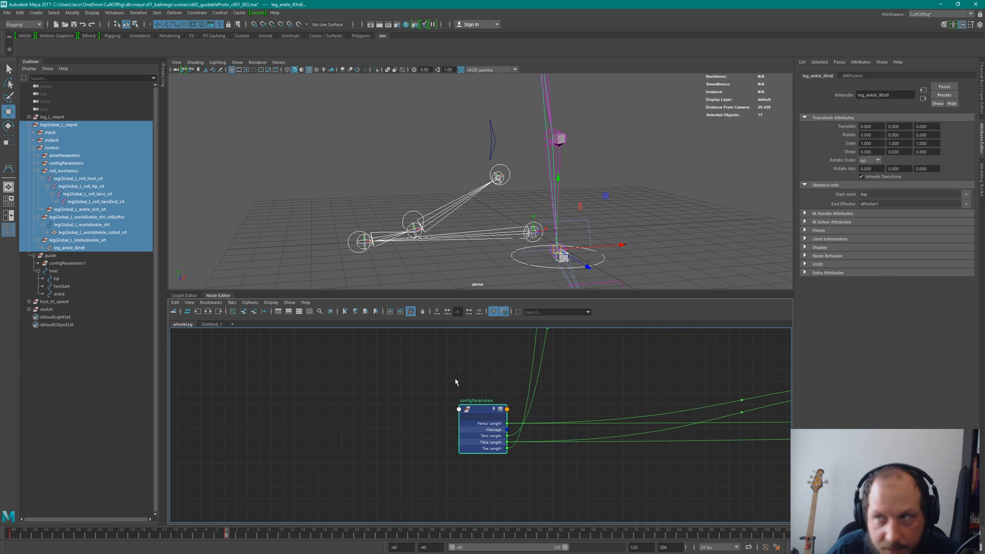
middle_click_drag(450, 399, 430, 513, "alt")
middle_click_drag(450, 340, 436, 458, "alt")
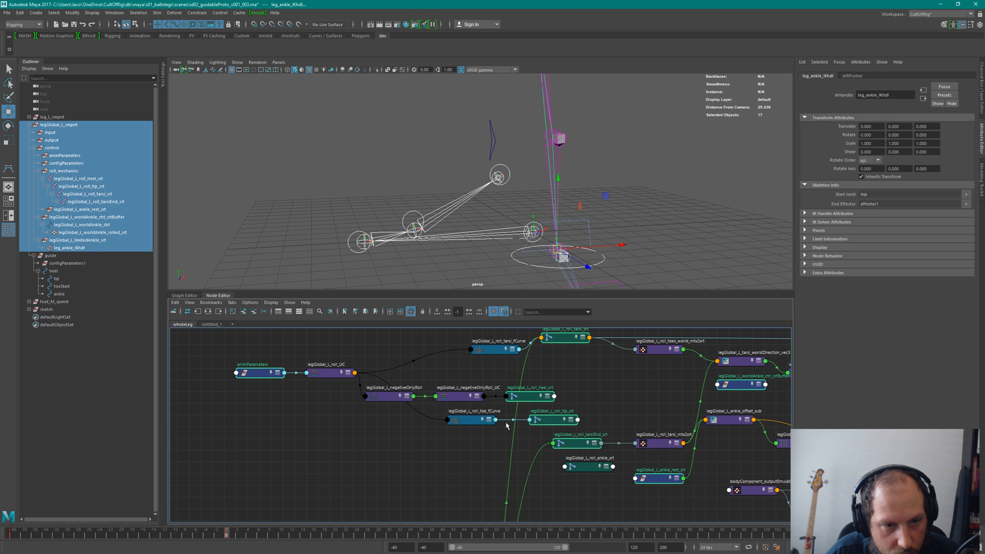
middle_click_drag(636, 411, 484, 435, "alt")
right_click_drag(514, 436, 433, 428, "alt")
middle_click_drag(503, 477, 487, 402, "alt")
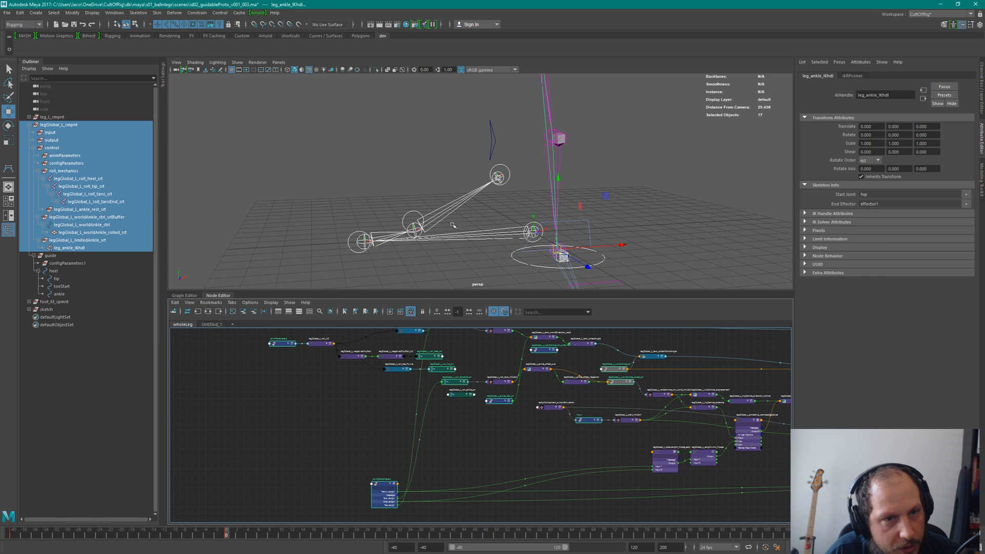
Hide the leg_L_cmpnt group in the scene.
left_click(54, 118)
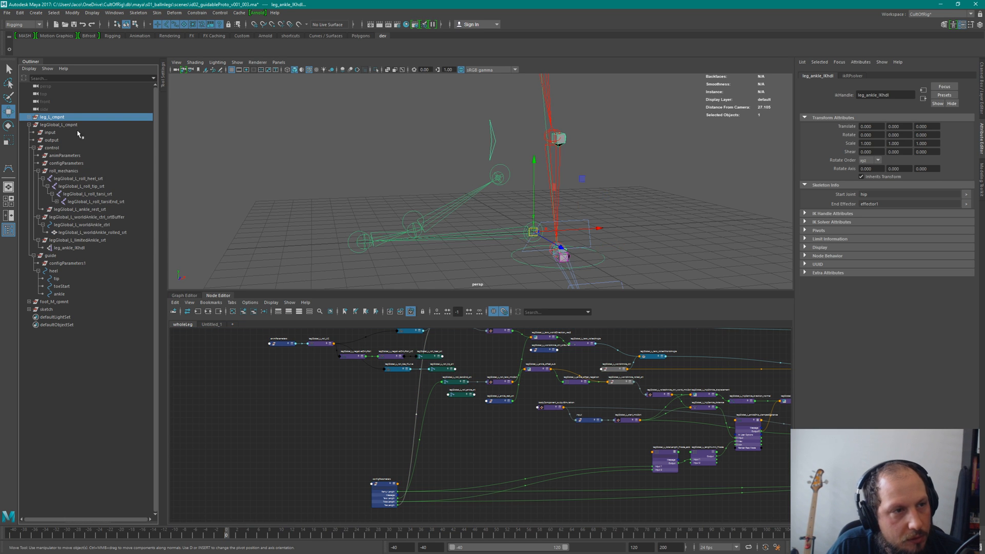
key("h")
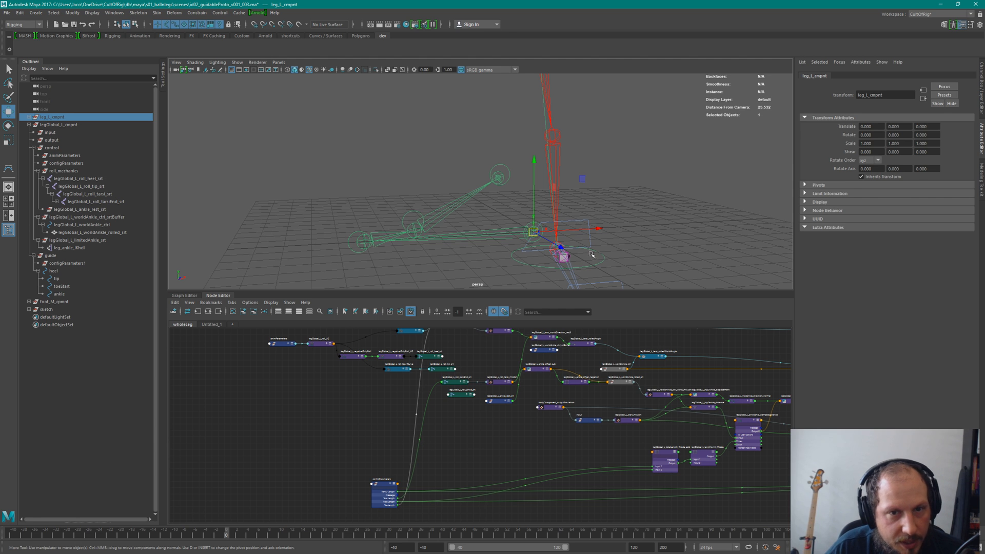
key("ctrl+s")
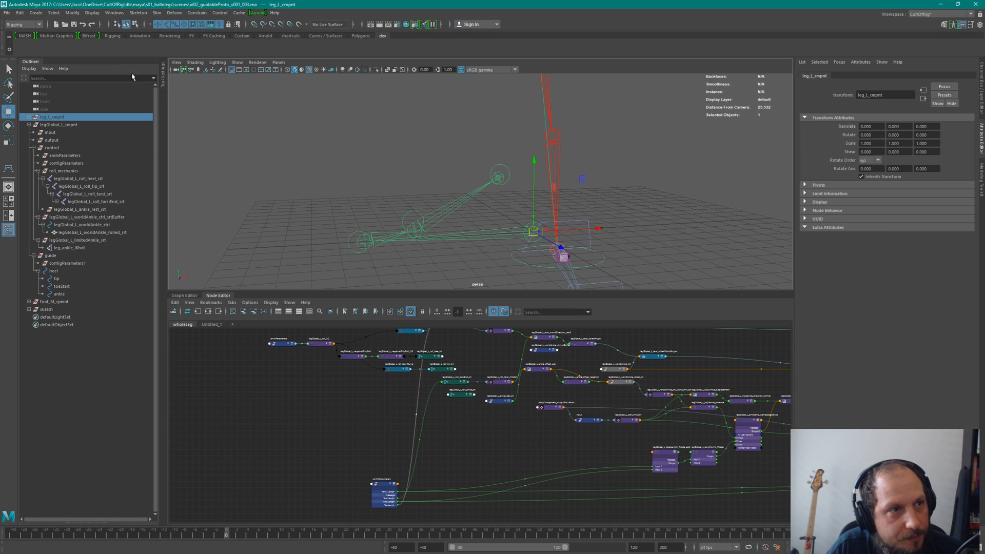
Check which viewport geometry belongs to the guide, legGlobal_L_cmpnt and leg_L_cmpnt groups.
left_click(55, 255)
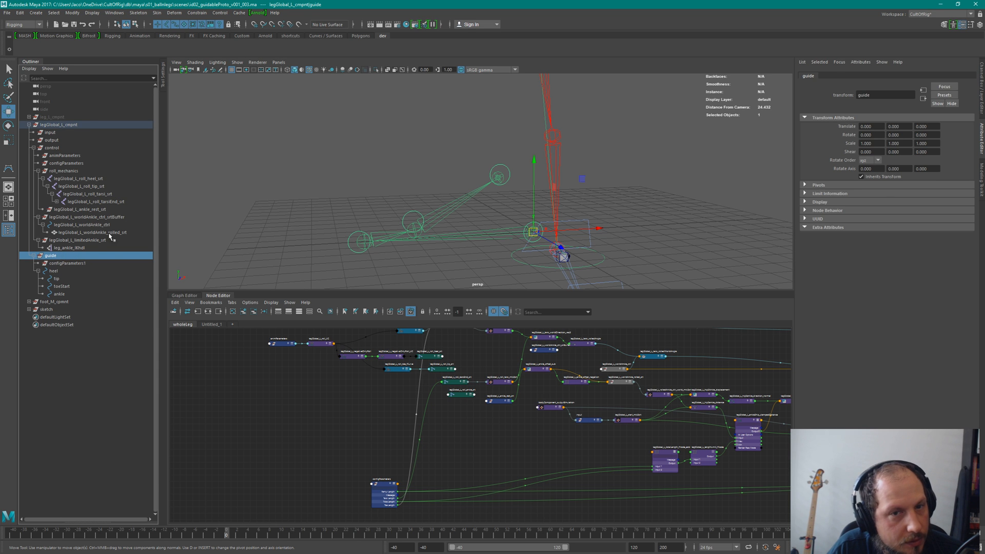
left_click(57, 125)
left_click(48, 118)
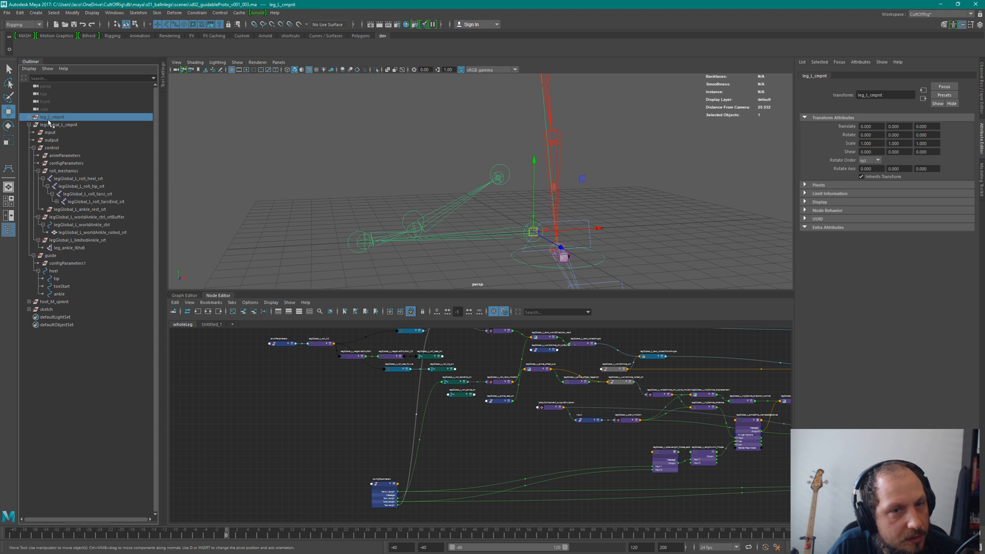
left_click_drag(448, 167, 545, 180, "alt")
right_click_drag(546, 180, 544, 154, "alt")
middle_click_drag(543, 153, 527, 203, "alt")
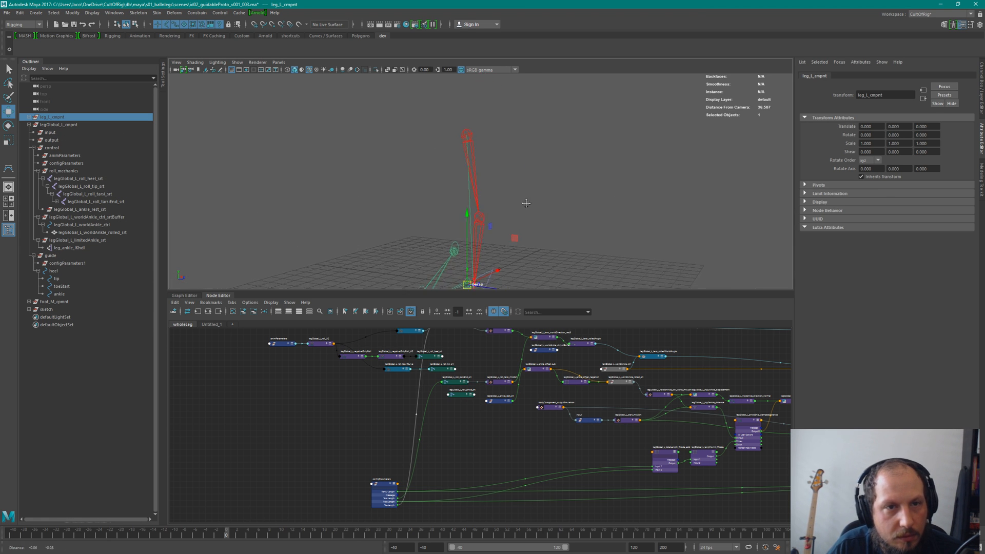
left_click_drag(526, 203, 518, 154, "alt")
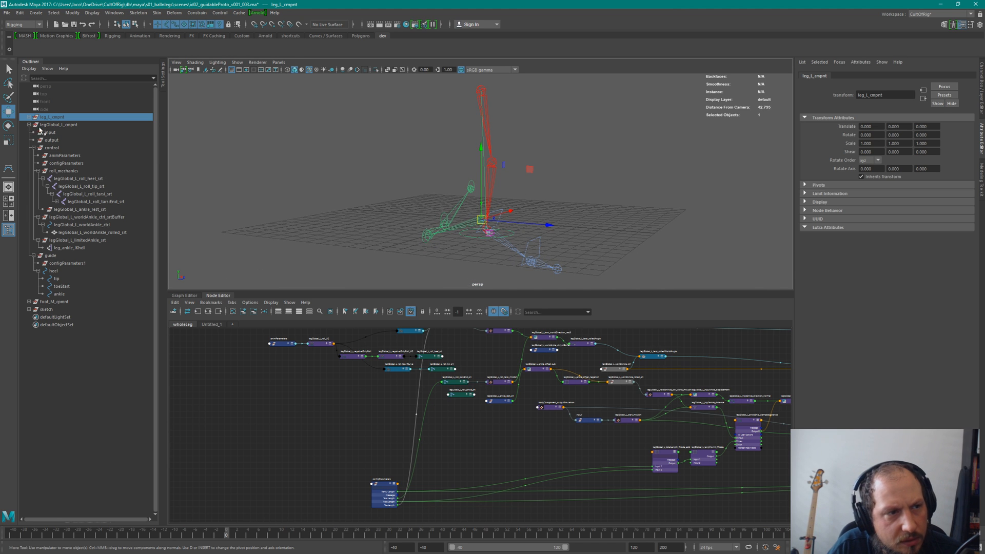
left_click(72, 125)
left_click(64, 118)
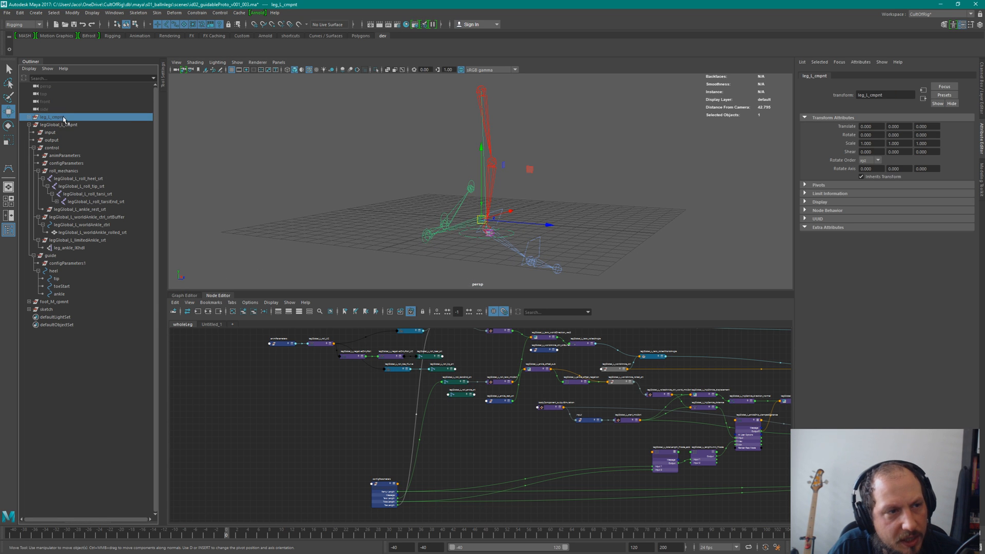
Hide the foot_M_cpmnt and sketch groups, then clear the selection.
left_click(60, 302)
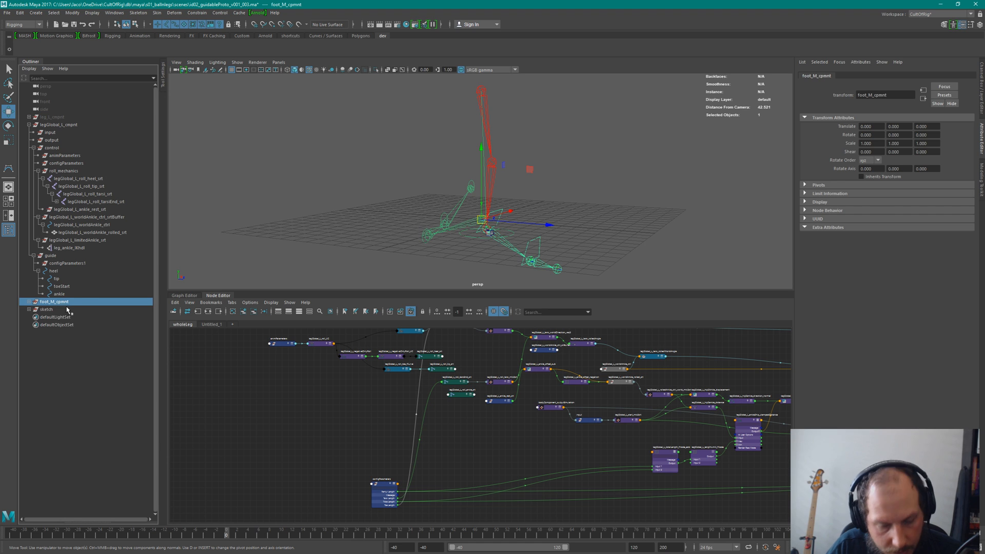
left_click(58, 311)
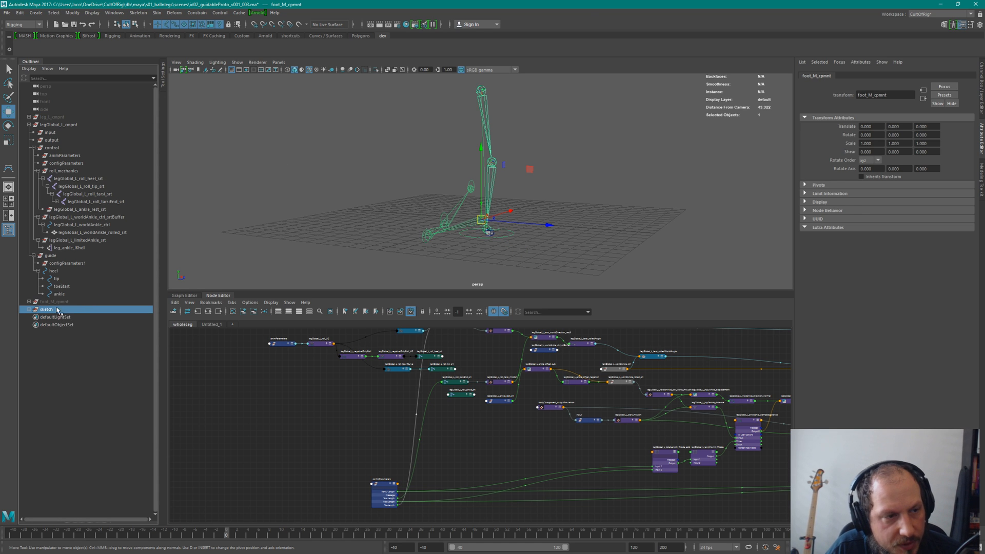
key("ctrl+h")
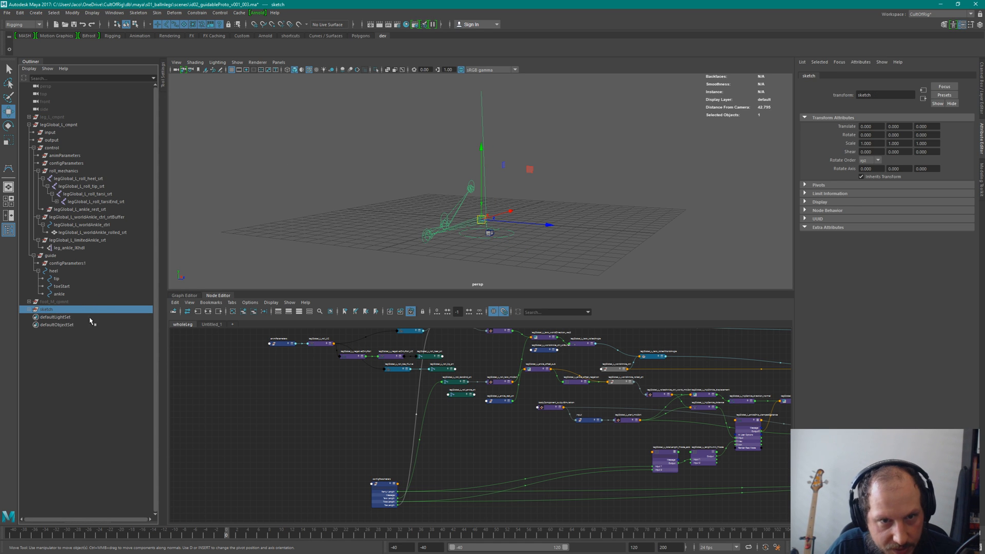
left_click(578, 204)
left_click_drag(578, 205, 513, 221, "alt")
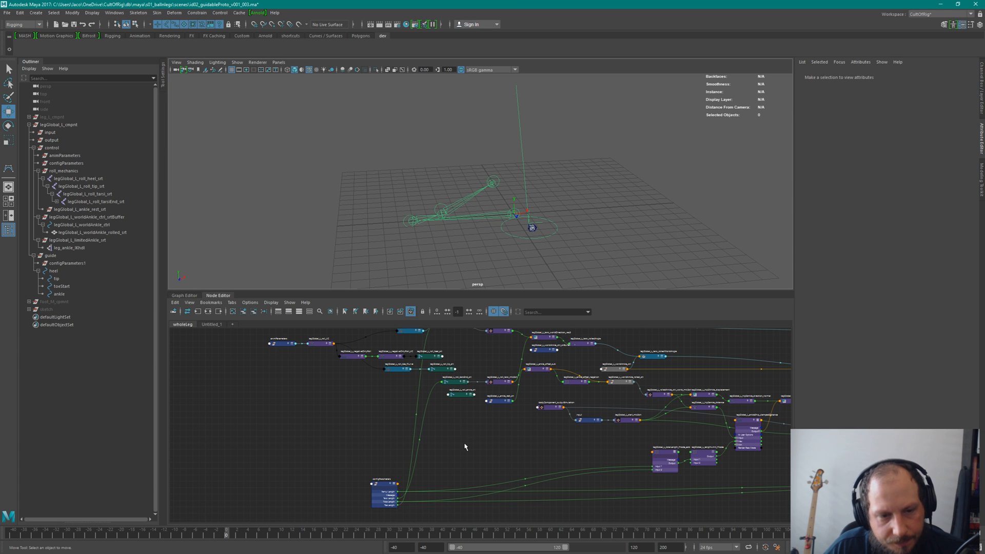
Collapse the tarsiRest node in the Untitled_1 graph and place it directly beneath toeRest.
right_click_drag(465, 444, 499, 411, "alt")
middle_click_drag(499, 410, 524, 518, "alt")
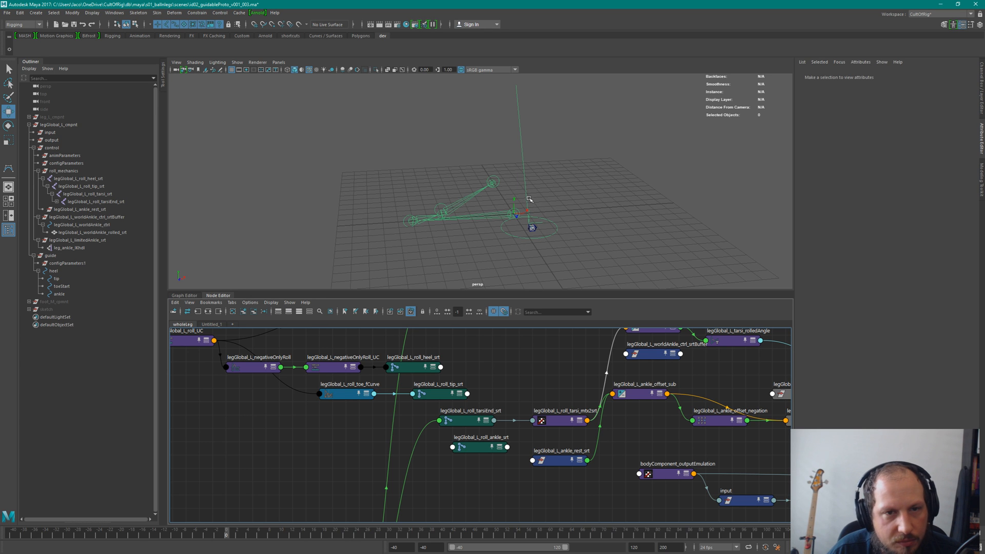
left_click(212, 324)
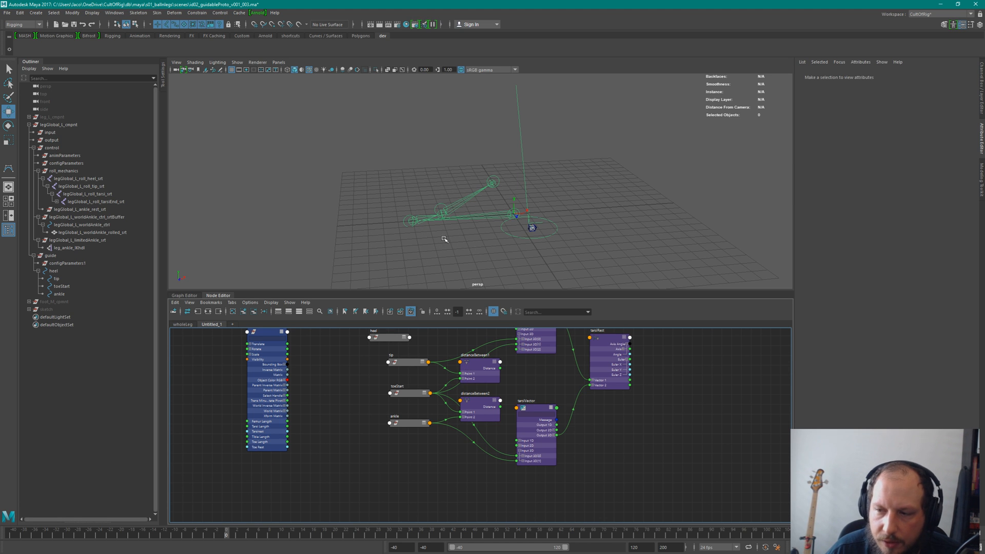
middle_click_drag(536, 409, 465, 450, "alt")
middle_click_drag(592, 362, 563, 394, "alt")
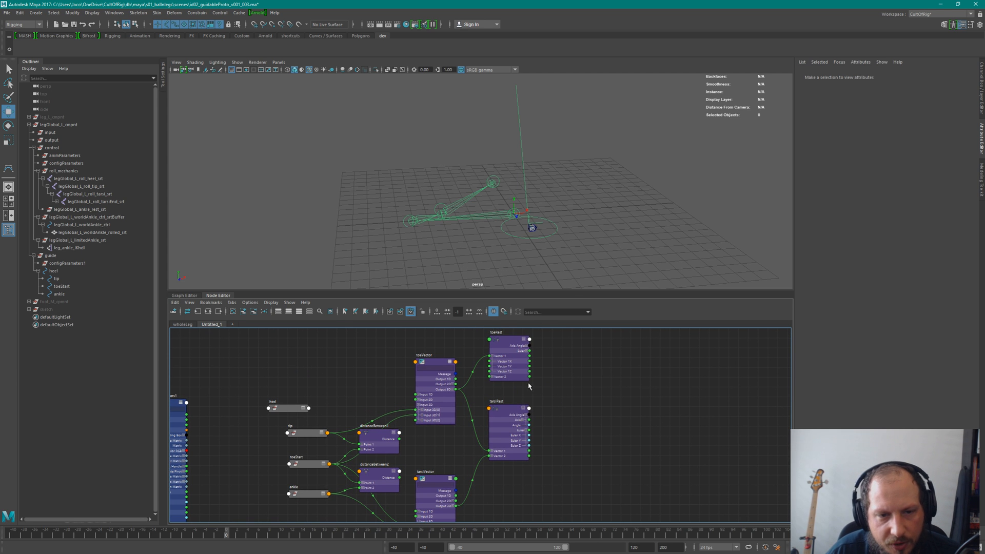
scroll(581, 419, "up", 2)
right_click_drag(581, 419, 598, 421, "alt")
middle_click_drag(561, 405, 569, 450, "alt")
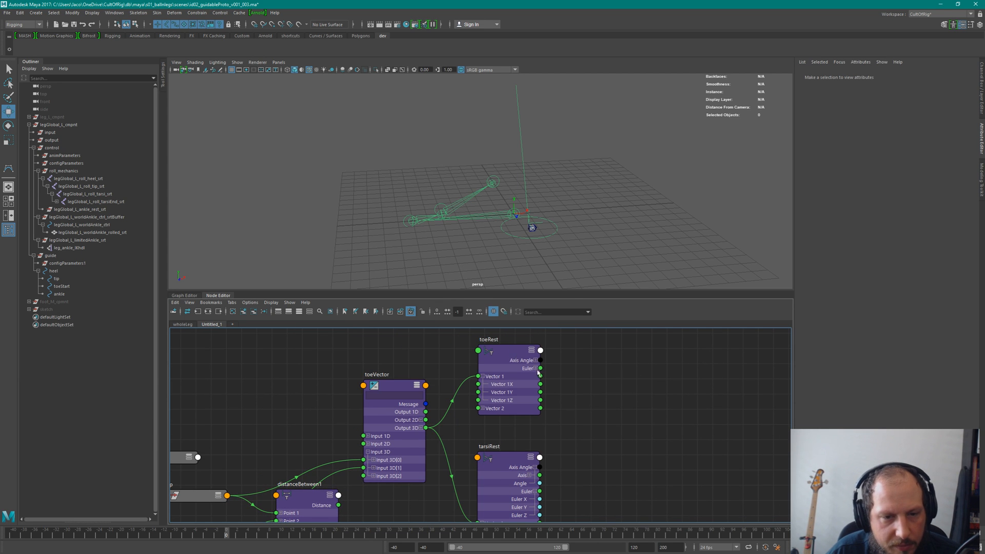
left_click(511, 454)
key("1")
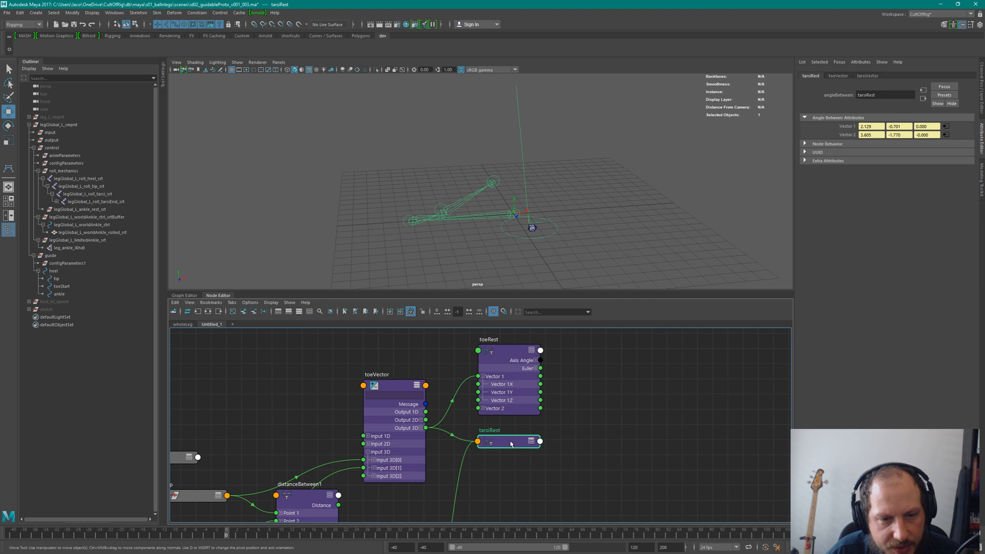
left_click_drag(508, 457, 508, 455)
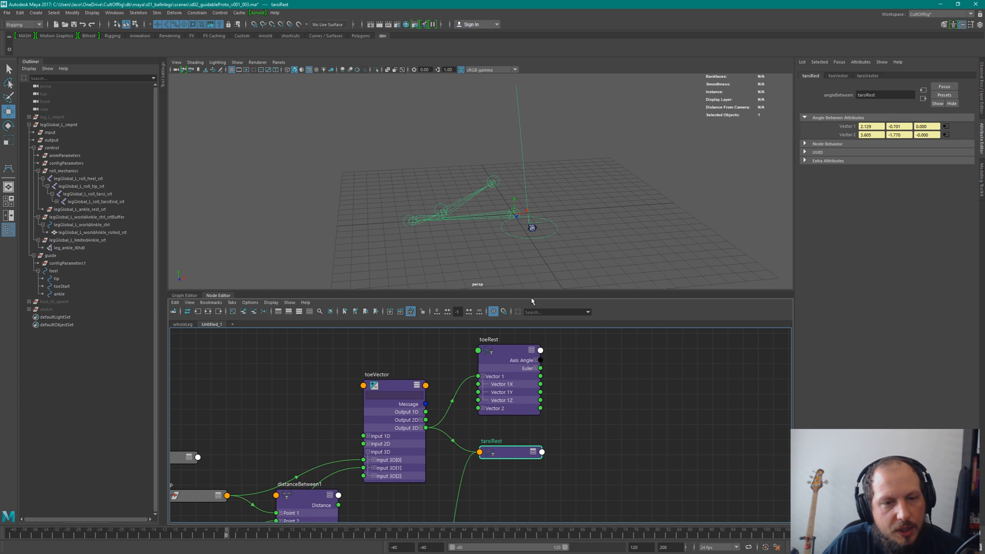
Select configParameters under legGlobal_L_cmpnt's control group and shift its node up and to the left in the wholeLeg graph.
left_click(182, 325)
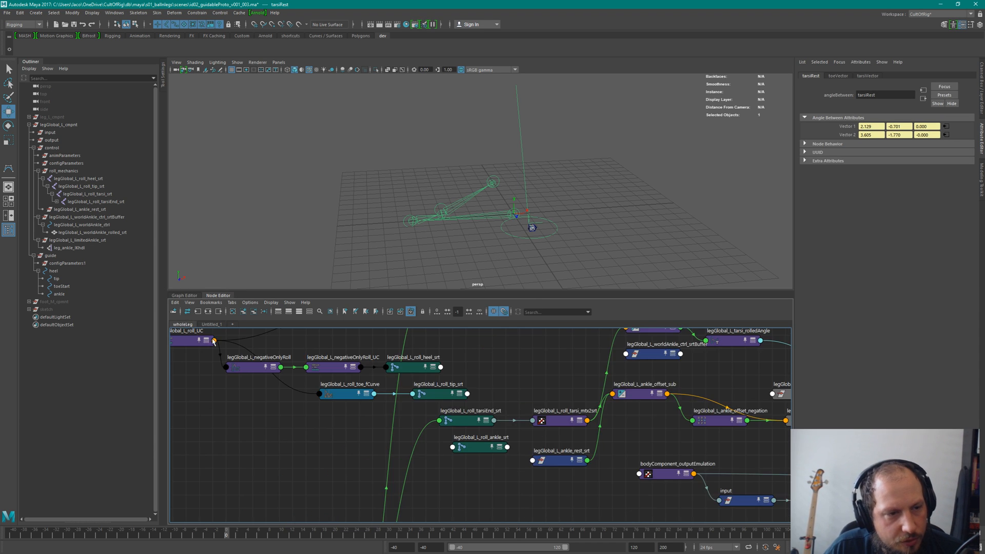
left_click(71, 163)
middle_click_drag(380, 467, 402, 393, "alt")
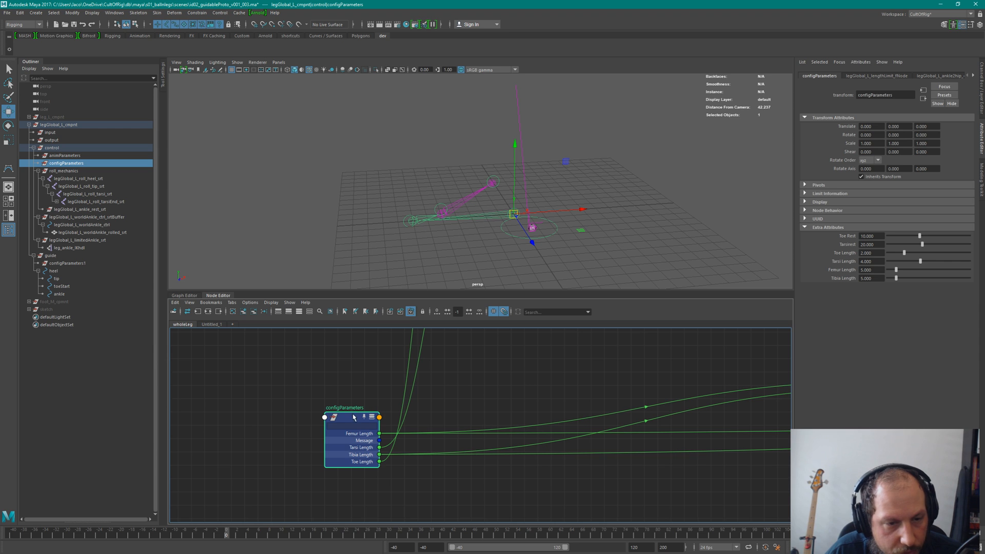
left_click_drag(353, 417, 326, 404)
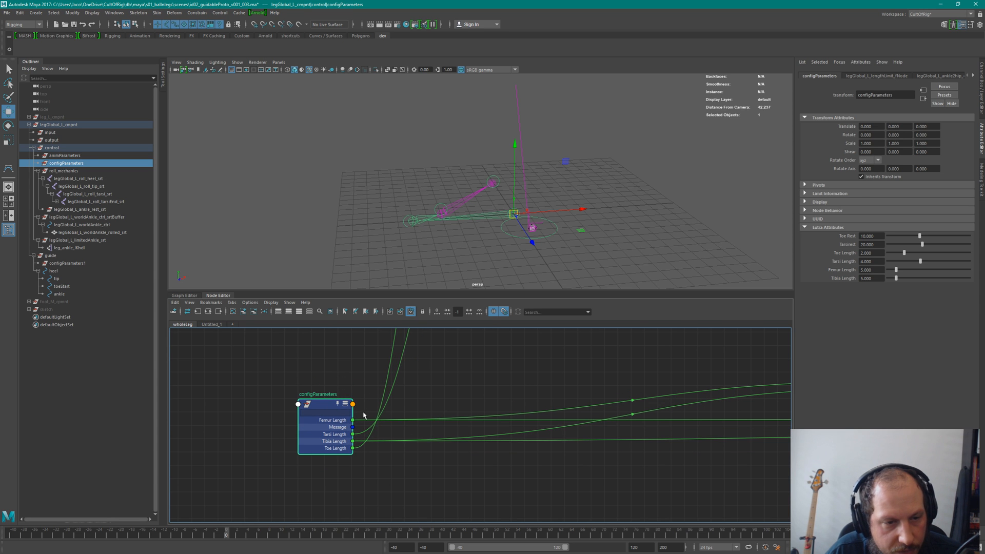
Follow the configParameters length connections and select the legGlobal_L_roll_tarsiEnd_srt and legGlobal_L_roll_tarsi_srt joint nodes together.
middle_click_drag(421, 374, 423, 491, "alt")
middle_click_drag(417, 401, 409, 523, "alt")
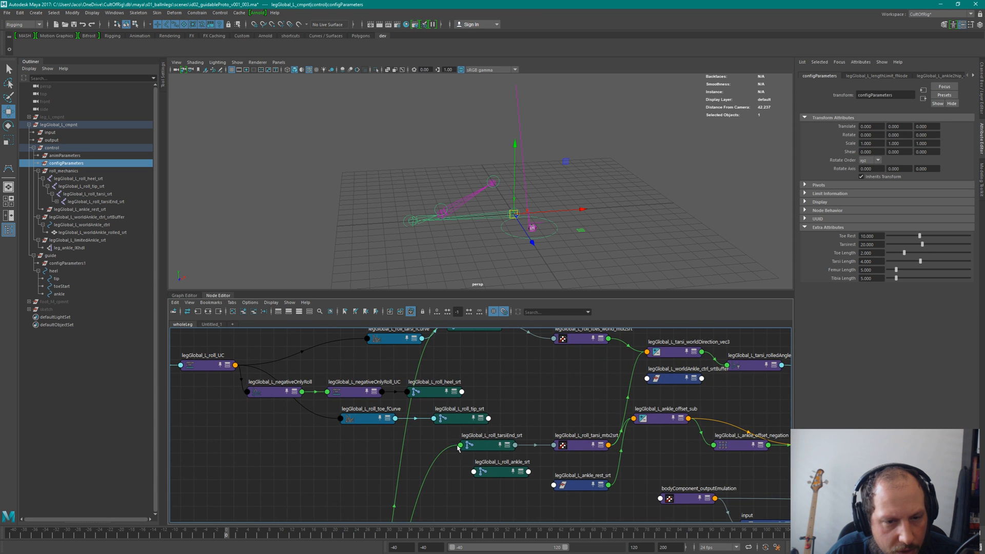
middle_click_drag(472, 444, 467, 402, "alt")
left_click(469, 406)
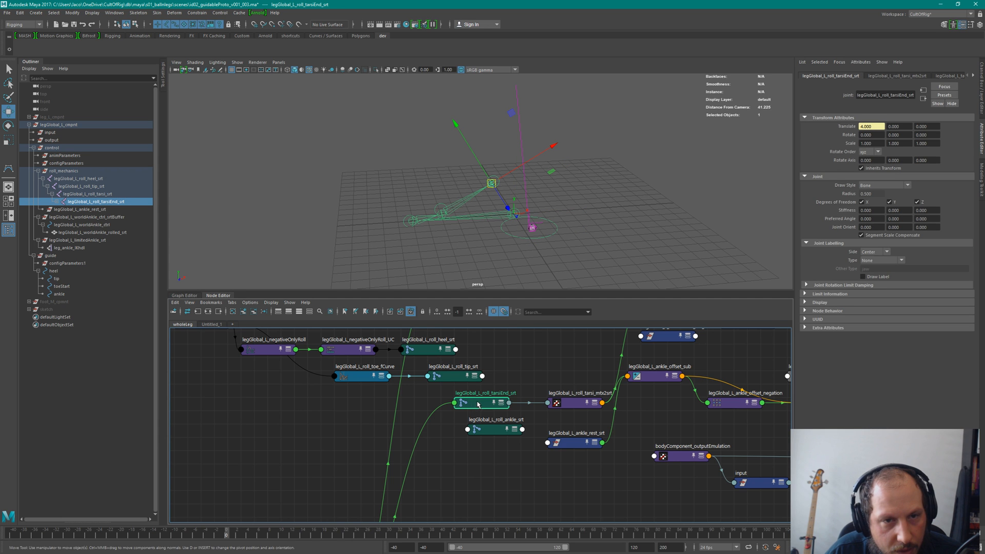
middle_click_drag(494, 328, 453, 413, "alt")
left_click(429, 373, "shift")
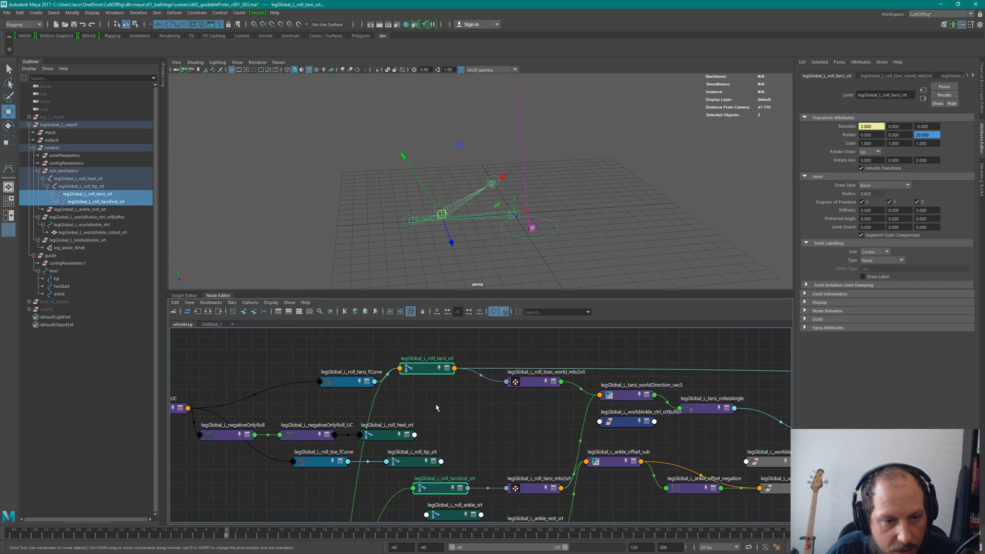
Examine the connections between configParameters, the tarsi roll joints and the roll curve nodes in the wholeLeg graph.
mouse_move(468, 427)
middle_mouse_down("alt")
mouse_move(482, 424)
mouse_move(557, 285)
middle_mouse_up("alt")
middle_click_drag(425, 441, 499, 312, "alt")
middle_click_drag(430, 398, 429, 365, "alt")
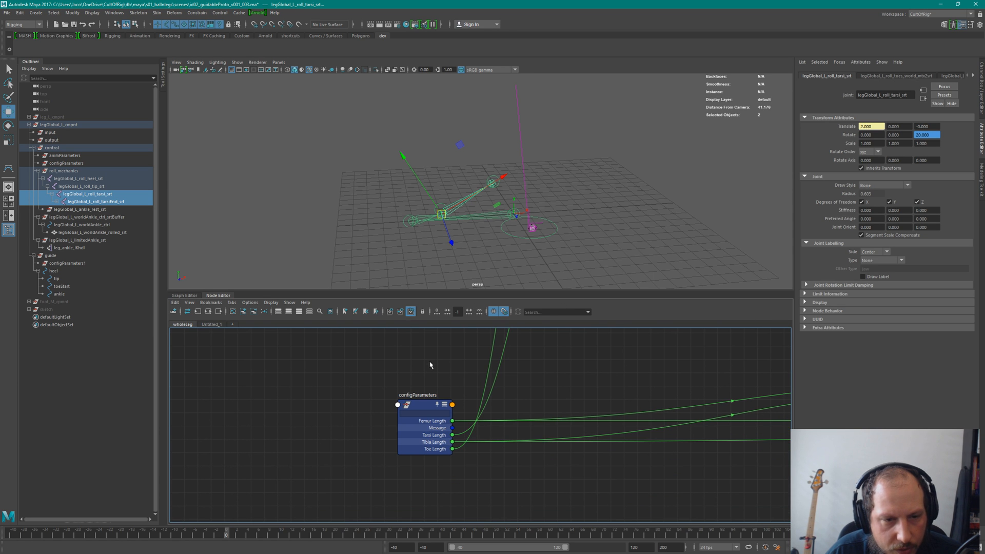
middle_click_drag(573, 372, 513, 487, "alt")
middle_click_drag(543, 341, 448, 492, "alt")
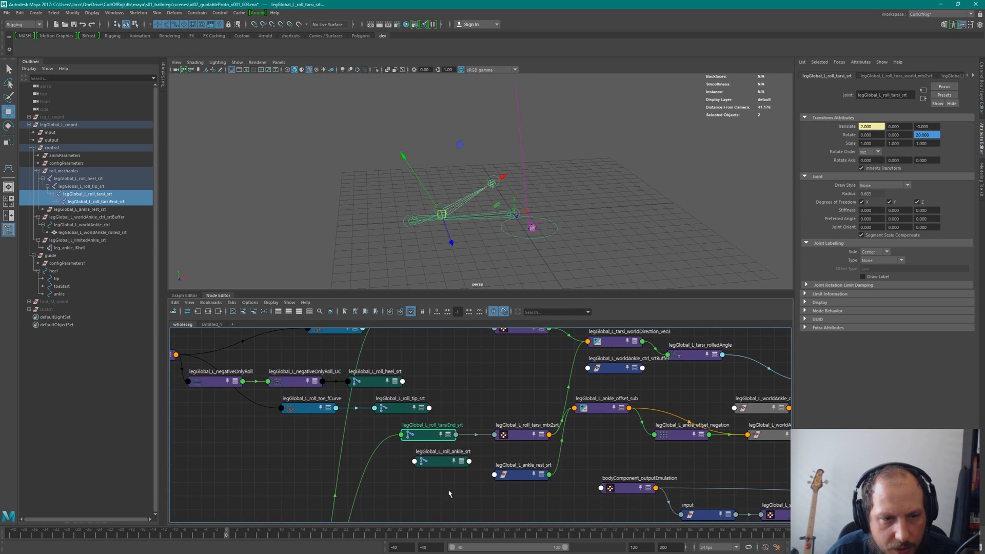
middle_click_drag(441, 368, 462, 451, "alt")
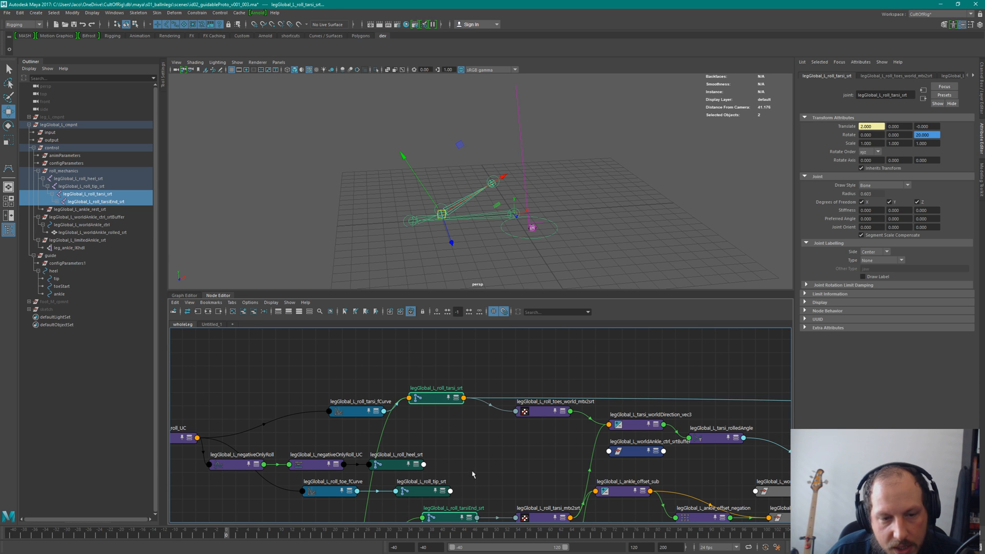
middle_click_drag(454, 484, 548, 392, "alt")
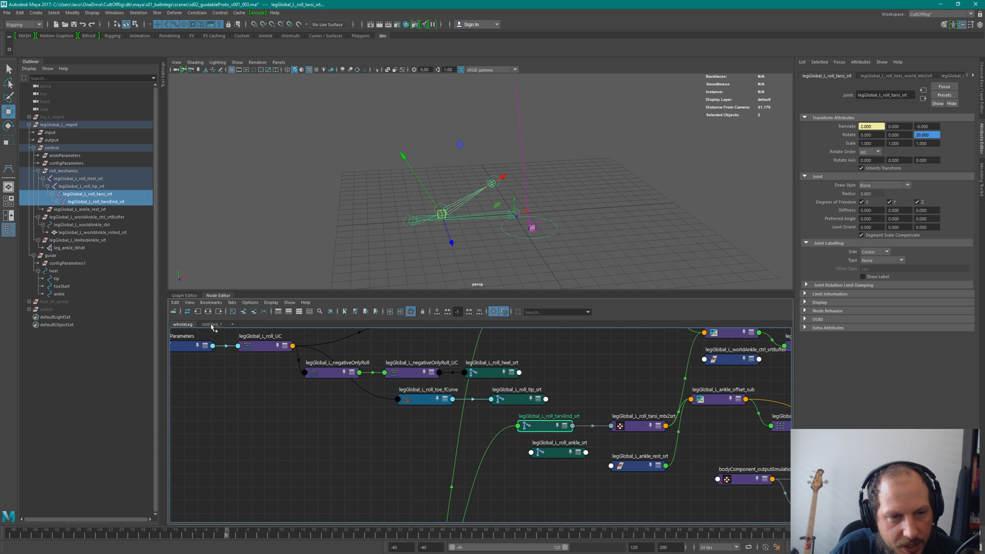
Move the configParameters1 node in the Untitled_1 graph to the right of toeRest and tarsiRest.
left_click(212, 324)
scroll(482, 360, "down", 5)
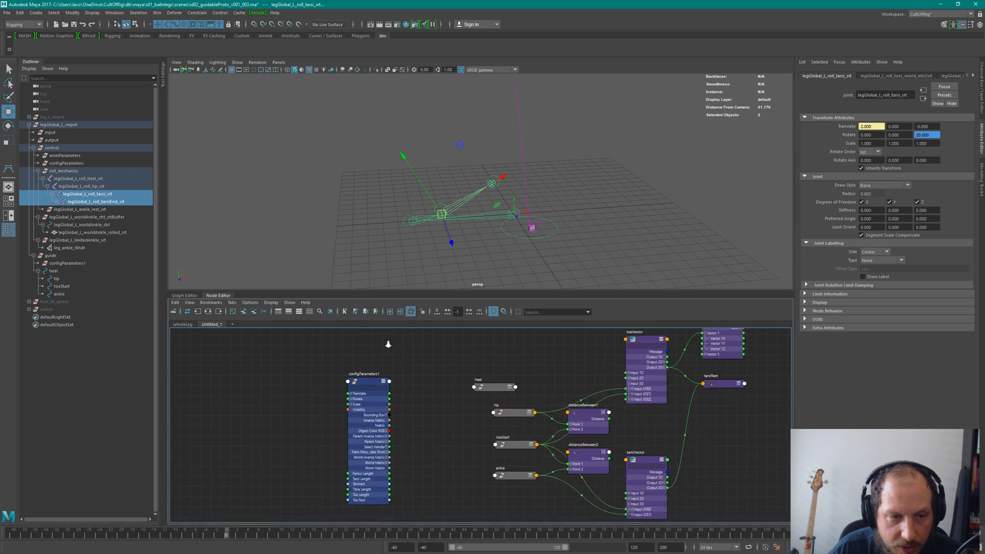
left_click_drag(397, 359, 736, 342)
scroll(661, 379, "up", 4)
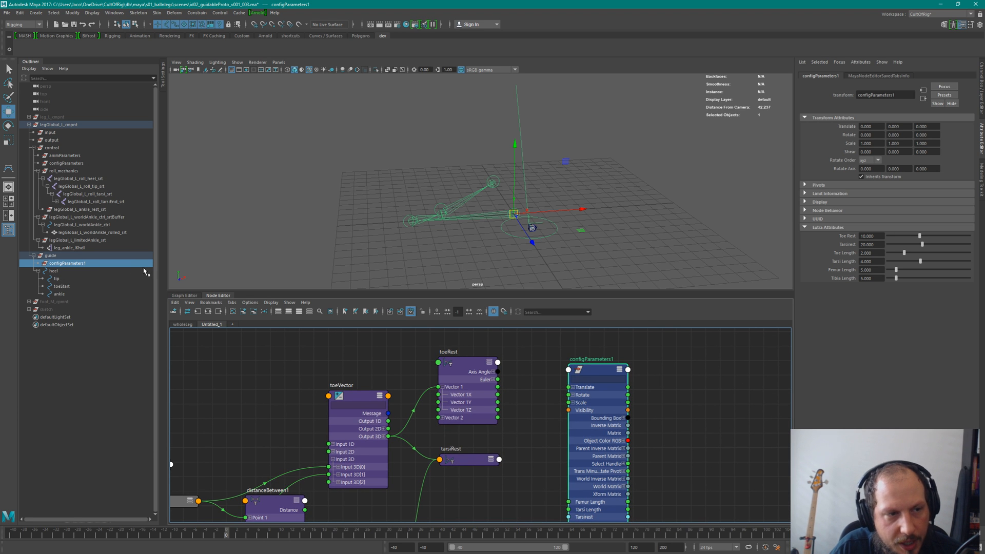
Switch to the Mischief sketch and bring up an empty canvas area above the leg global diagram.
key("super+Tab")
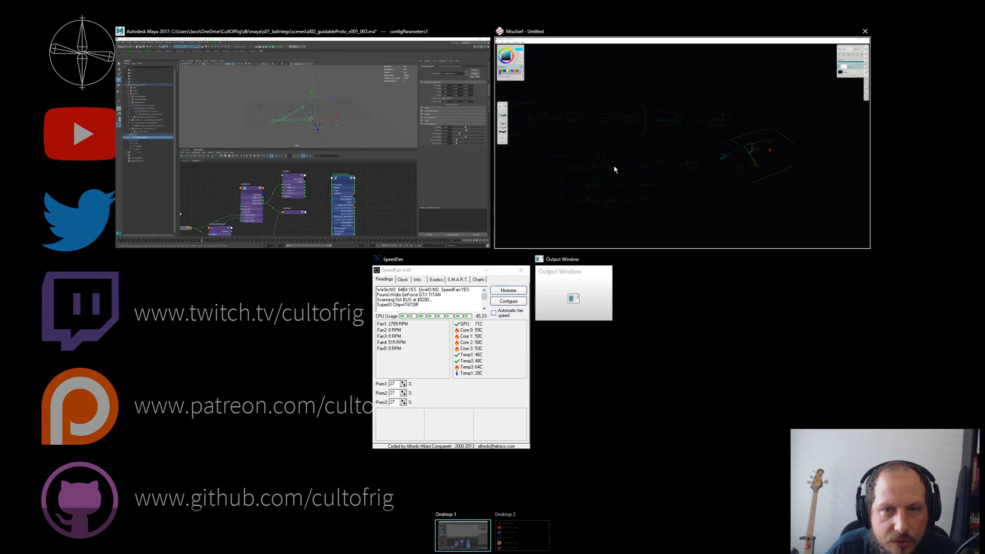
left_click(614, 169)
mouse_move(490, 185)
middle_mouse_down()
mouse_move(668, 312)
mouse_move(677, 340)
middle_mouse_up()
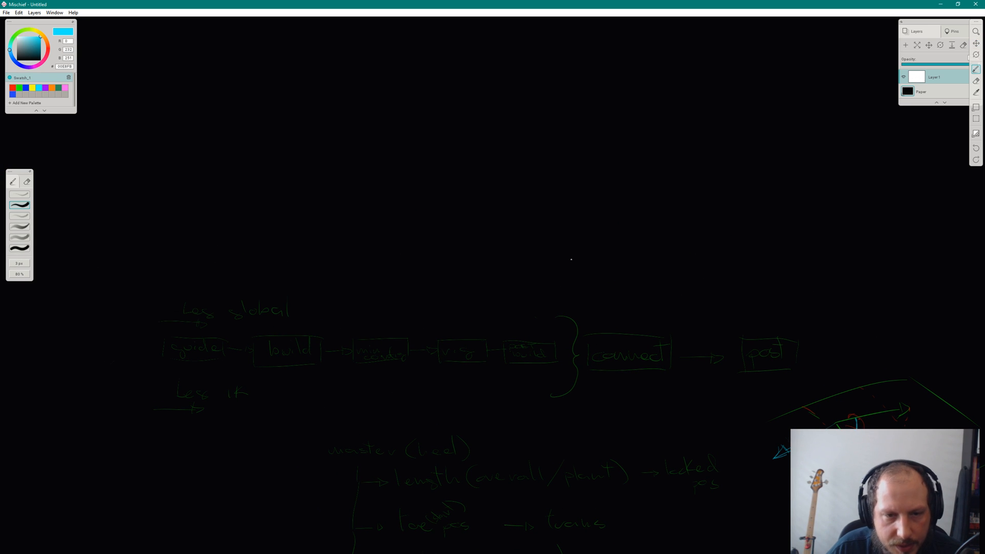
scroll(518, 201, "down", 1)
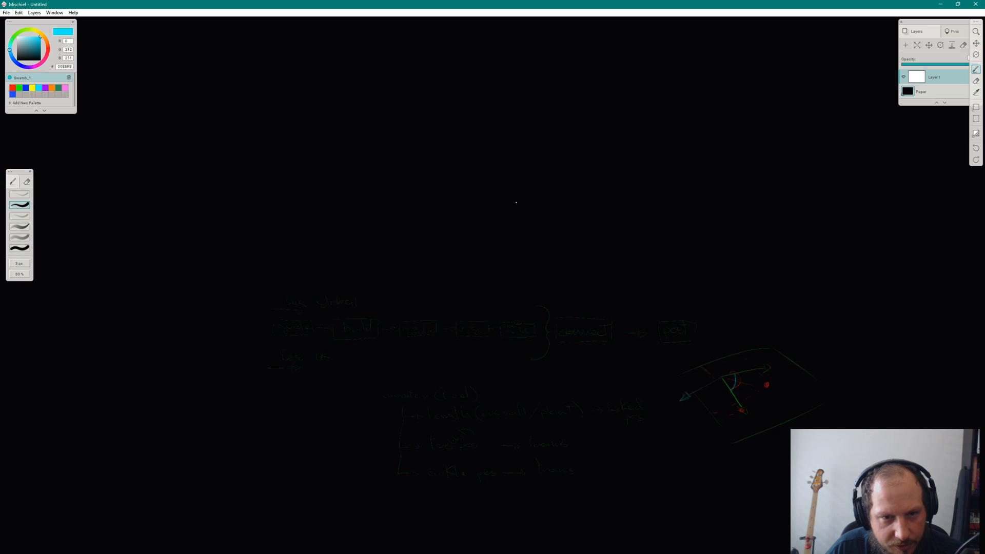
scroll(518, 201, "up", 3)
scroll(519, 196, "down", 1)
scroll(518, 195, "up", 1)
mouse_move(494, 221)
middle_mouse_down()
mouse_move(565, 312)
mouse_move(565, 392)
middle_mouse_up()
Undo the trial brush stroke and set the brush colour to green.
mouse_move(543, 161)
left_mouse_down()
mouse_move(518, 163)
mouse_move(531, 275)
left_mouse_up()
key("ctrl+z")
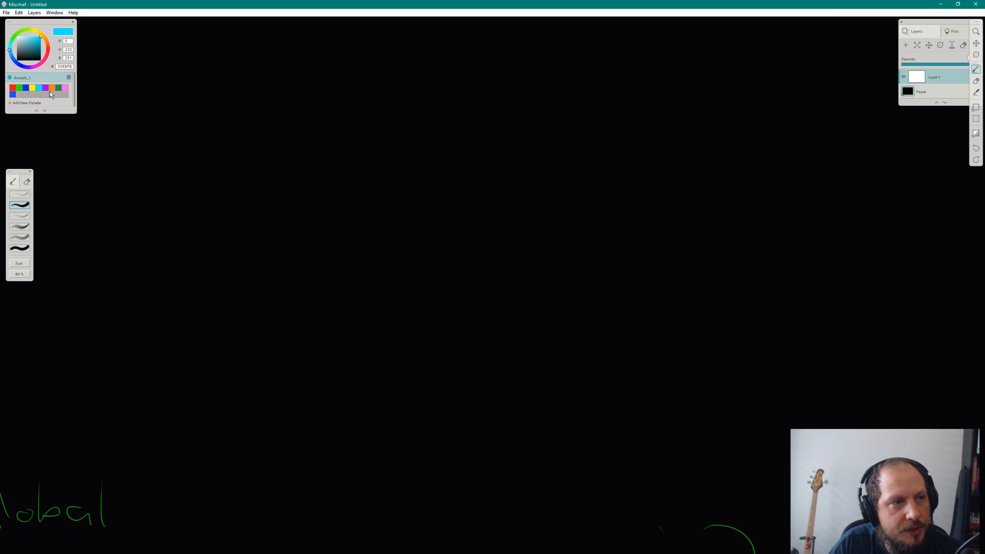
left_click(19, 88)
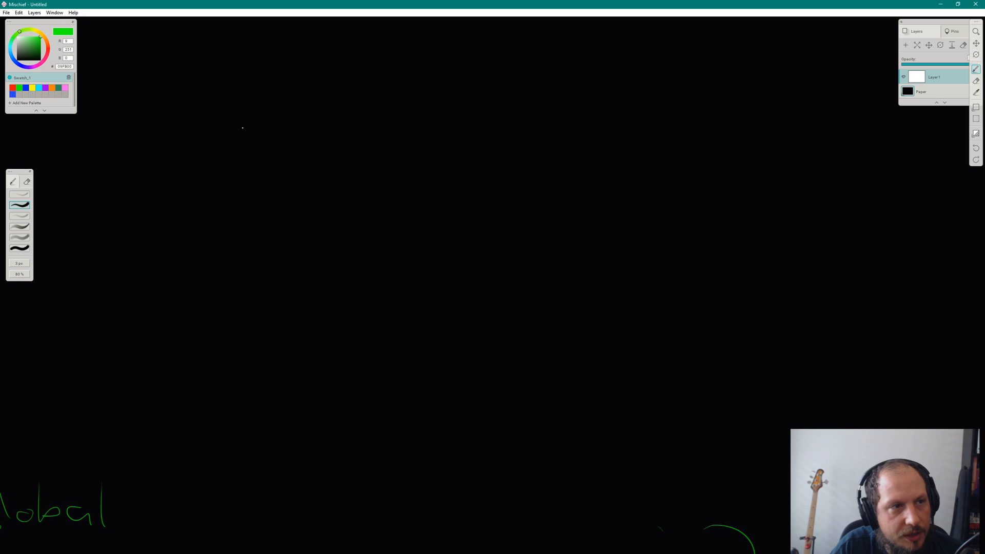
Draw a facing pair of green brackets on the empty canvas and label them I and O.
left_click_drag(557, 177, 589, 179)
mouse_move(563, 182)
left_mouse_down()
mouse_move(565, 296)
mouse_move(584, 297)
left_mouse_up()
left_click_drag(527, 149, 528, 163)
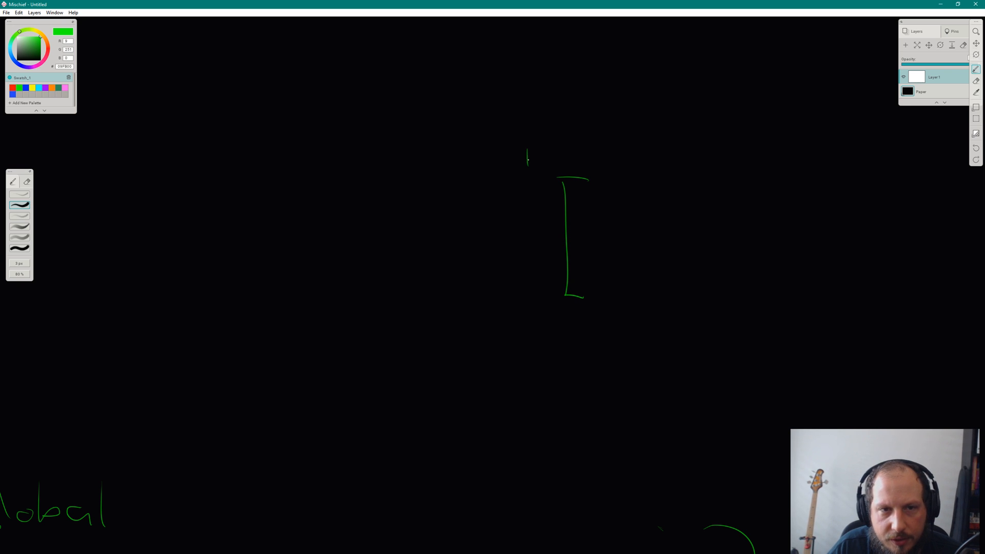
mouse_move(729, 176)
left_mouse_down()
mouse_move(755, 238)
mouse_move(742, 305)
left_mouse_up()
mouse_move(780, 141)
left_mouse_down()
mouse_move(767, 143)
mouse_move(789, 149)
left_mouse_up()
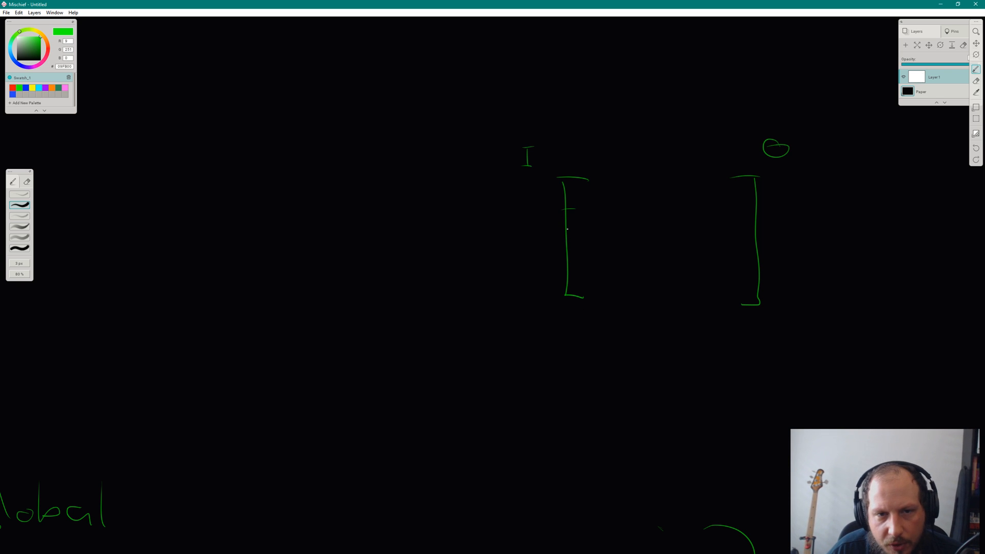
Mark off a section of the I bracket, label the parts anim and guide, and draw an arrow from guide to anim.
left_click_drag(564, 250, 580, 248)
left_click_drag(557, 207, 566, 252)
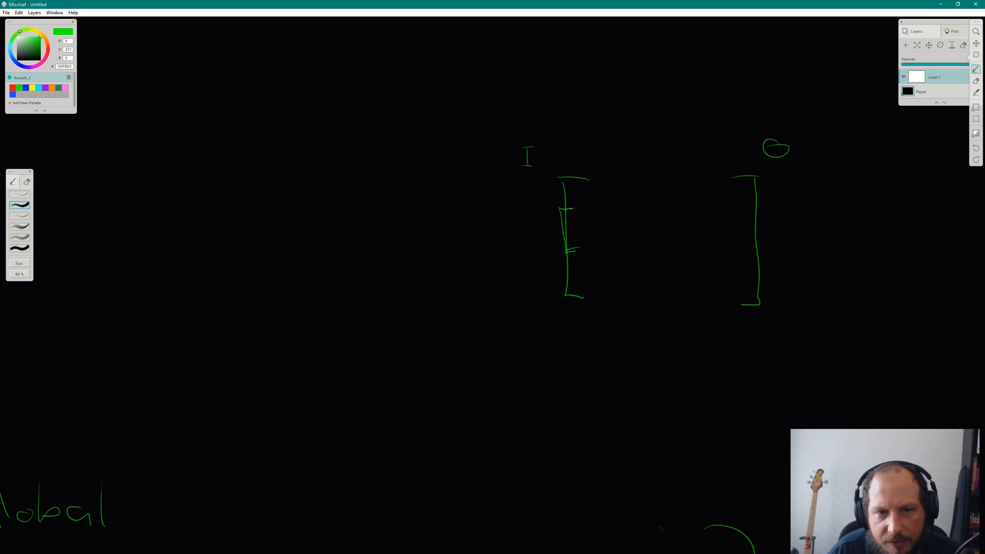
left_click_drag(466, 235, 538, 233)
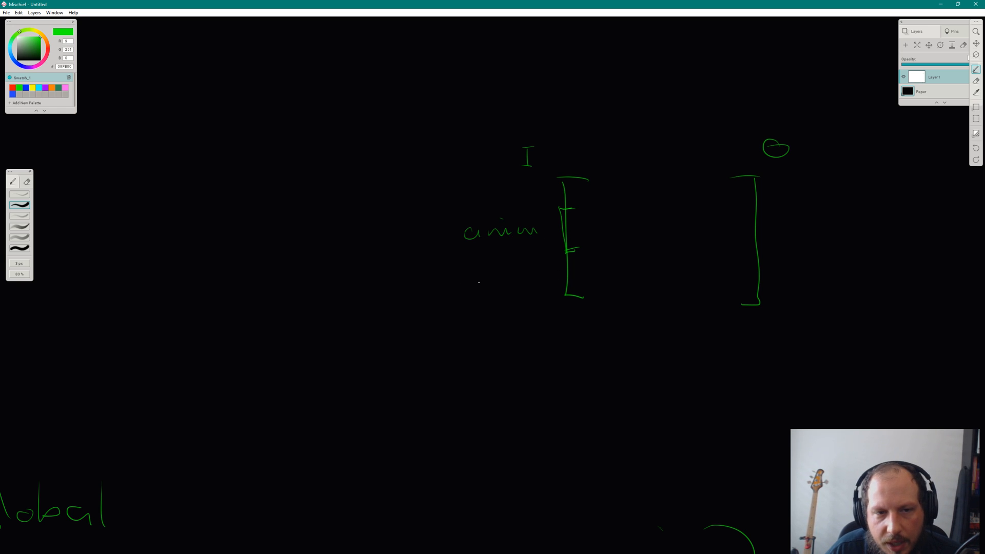
mouse_move(478, 282)
left_mouse_down()
mouse_move(489, 293)
mouse_move(515, 289)
left_mouse_up()
left_click_drag(533, 282, 538, 287)
left_click_drag(541, 281, 554, 287)
mouse_move(580, 254)
left_mouse_down()
mouse_move(565, 255)
mouse_move(569, 301)
mouse_move(591, 298)
mouse_move(563, 252)
mouse_move(569, 228)
mouse_move(580, 225)
left_mouse_up()
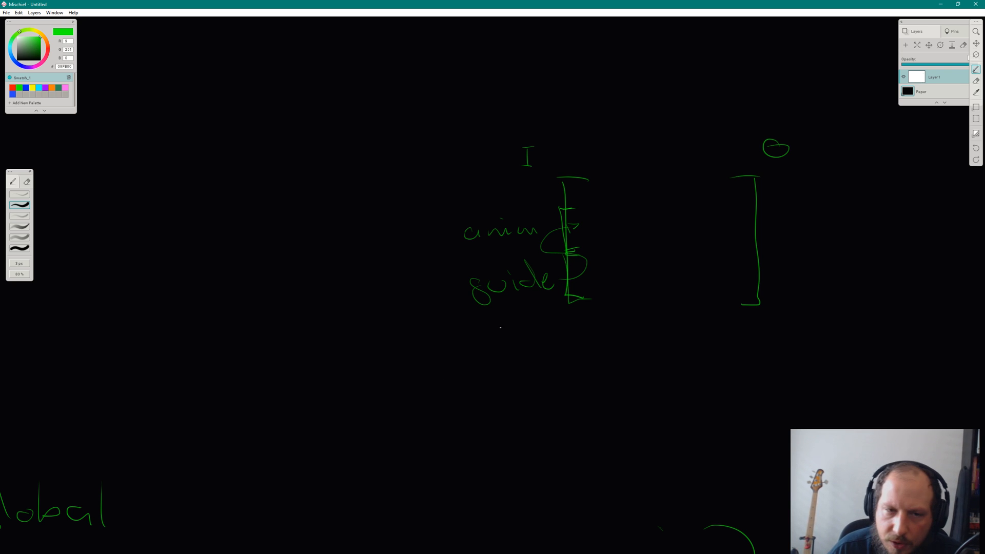
middle_click_drag(589, 347, 593, 299)
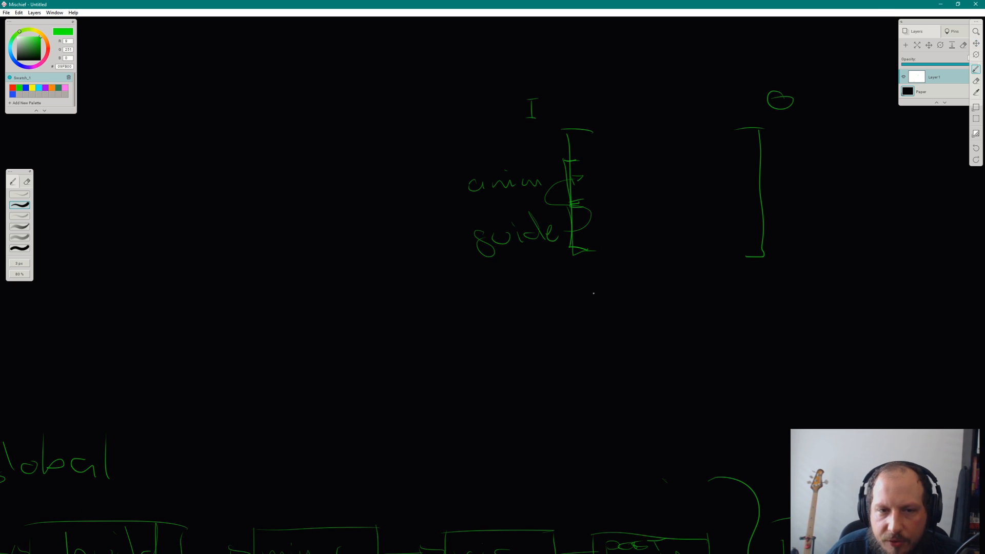
mouse_move(574, 290)
left_mouse_down()
mouse_move(598, 290)
mouse_move(584, 397)
left_mouse_up()
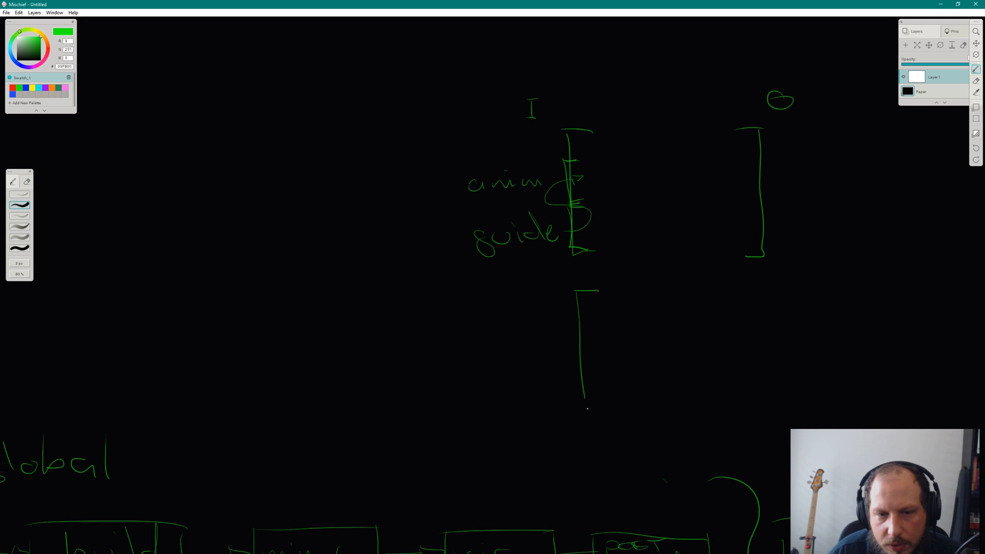
key("ctrl+z")
key("ctrl+z")
Draw a second pair of brackets below the first and label them I and O.
mouse_move(580, 323)
left_mouse_down()
mouse_move(603, 323)
mouse_move(590, 439)
mouse_move(610, 439)
left_mouse_up()
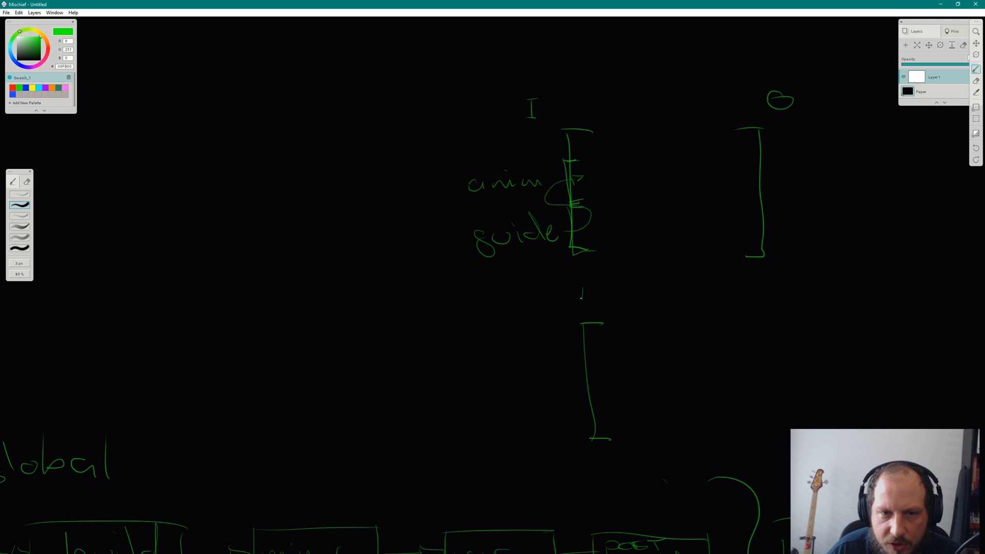
left_click_drag(577, 302, 594, 303)
left_click_drag(575, 285, 587, 285)
mouse_move(750, 312)
left_mouse_down()
mouse_move(769, 311)
mouse_move(774, 436)
left_mouse_up()
mouse_move(786, 288)
left_mouse_down()
mouse_move(778, 291)
mouse_move(786, 287)
left_mouse_up()
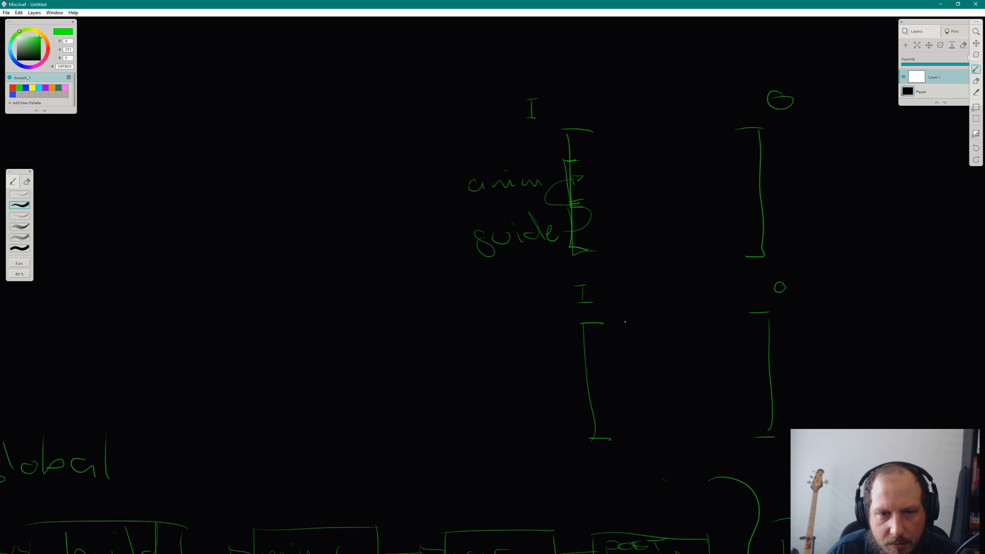
left_click_drag(581, 383, 620, 380)
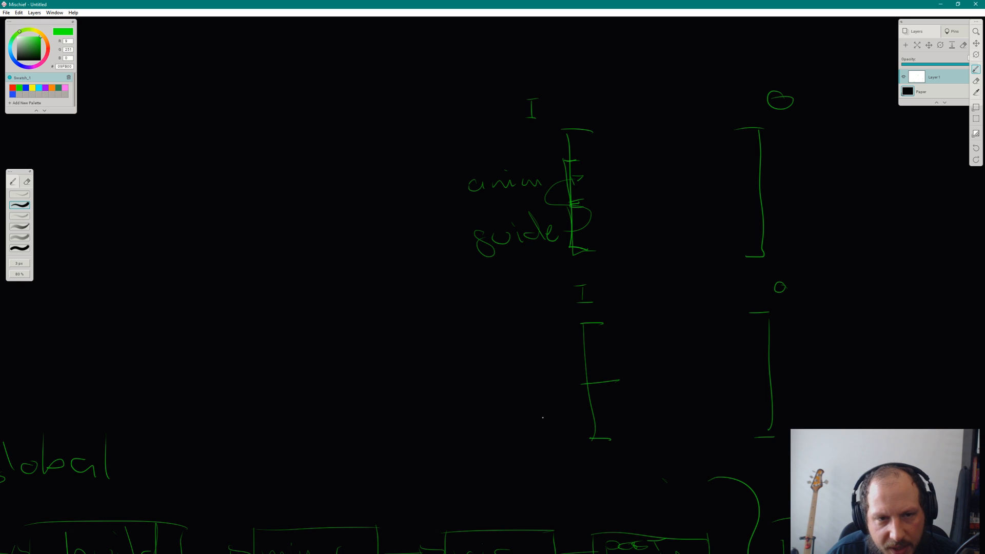
left_click_drag(525, 418, 587, 416)
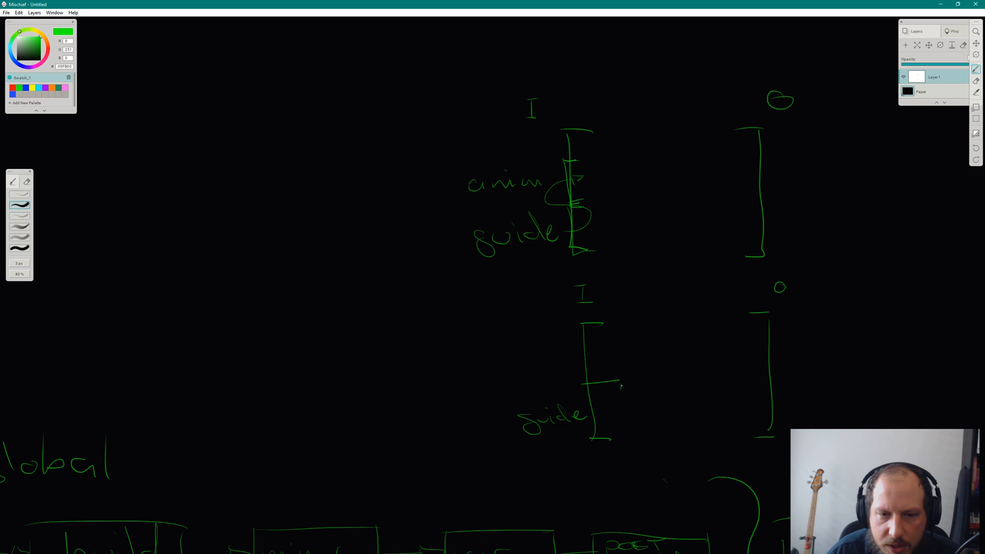
key("ctrl+z")
key("ctrl+z")
key("ctrl+z")
key("ctrl+z")
key("ctrl+z")
key("ctrl+z")
key("ctrl+z")
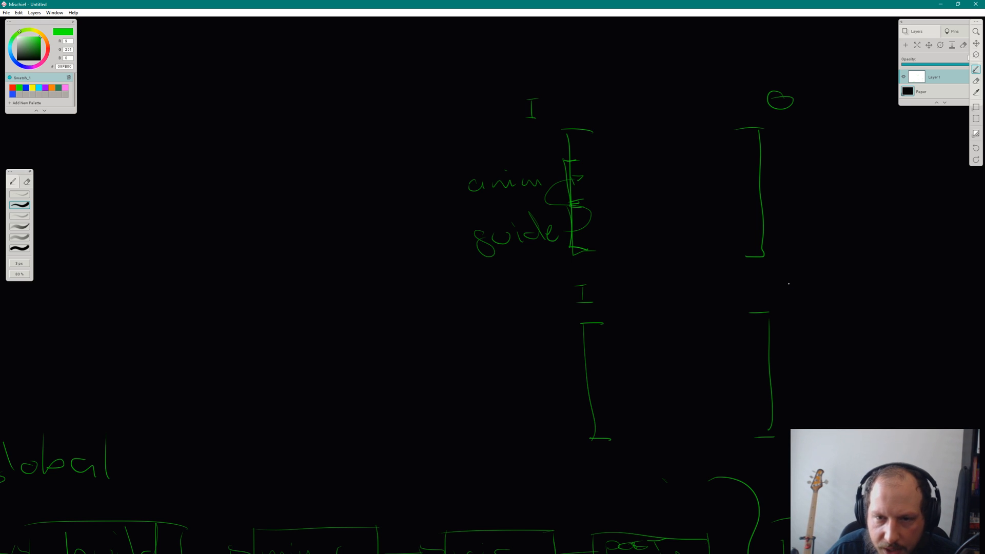
Redraw the second O label and add a smaller bracket labelled guide inside the lower pair, linked to the I bracket.
left_click_drag(788, 283, 789, 285)
mouse_move(618, 377)
left_mouse_down()
mouse_move(621, 437)
mouse_move(617, 378)
left_mouse_up()
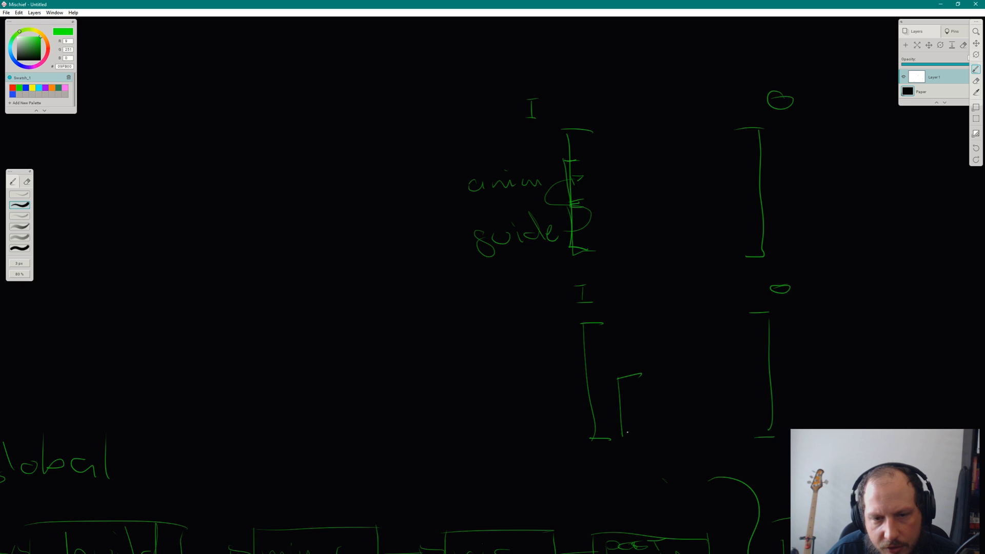
left_click_drag(621, 438, 641, 438)
mouse_move(609, 409)
left_mouse_down()
mouse_move(607, 418)
mouse_move(646, 402)
left_mouse_up()
left_click(625, 398)
left_click_drag(647, 398, 657, 399)
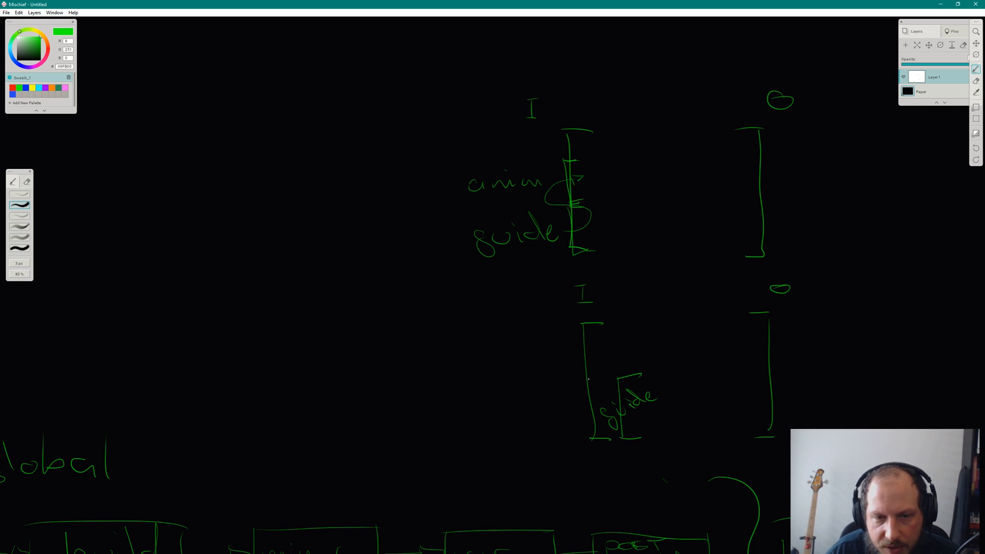
left_click_drag(588, 379, 617, 401)
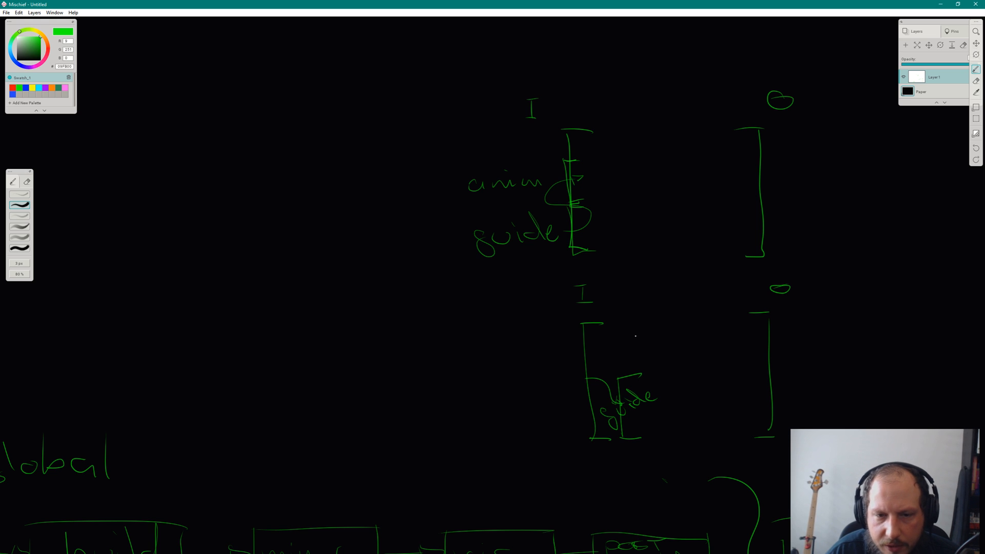
Add a bracket labelled control inside the lower pair, with an arrow from guide and a line from the I side leading into it.
mouse_move(663, 323)
left_mouse_down()
mouse_move(667, 362)
mouse_move(688, 324)
left_mouse_up()
mouse_move(664, 371)
left_mouse_down()
mouse_move(683, 370)
mouse_move(661, 350)
mouse_move(689, 335)
mouse_move(713, 339)
left_mouse_up()
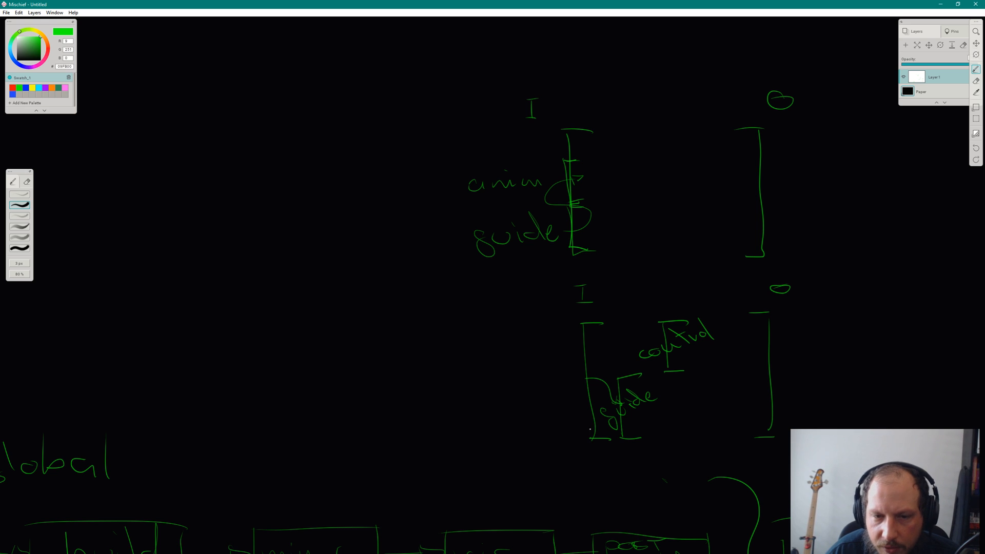
left_click_drag(640, 395, 664, 362)
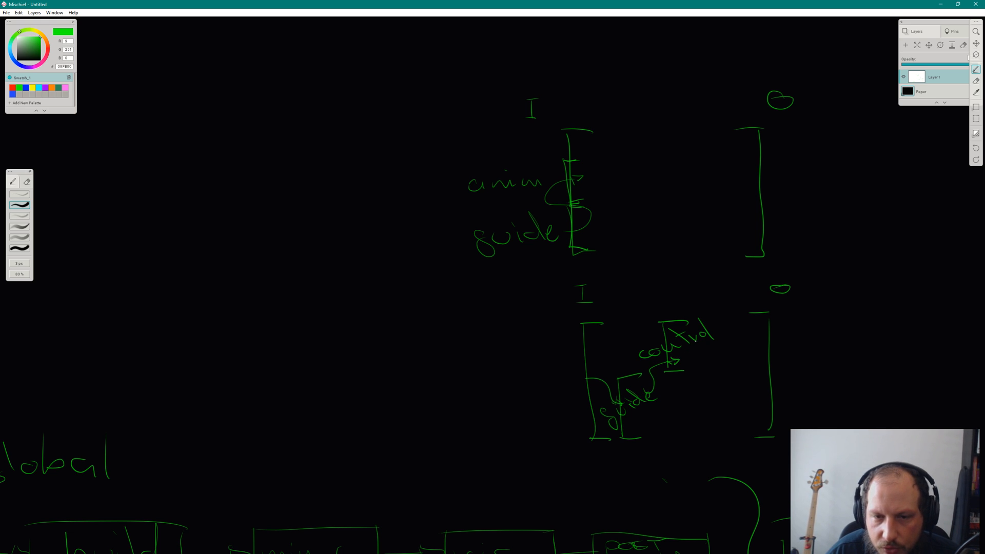
left_click_drag(559, 352, 670, 343)
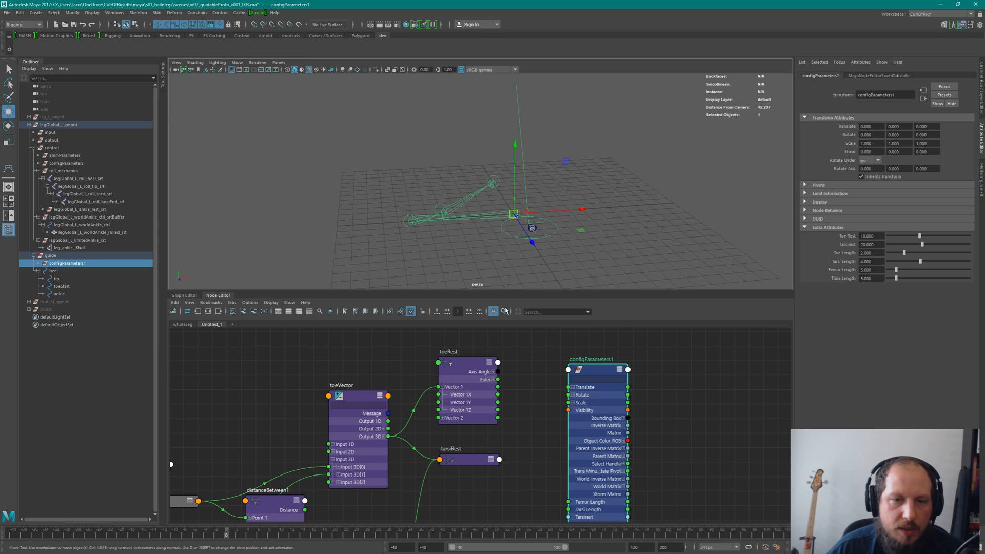
Switch back to Maya and move configParameters1 lower in the Untitled_1 graph, after another glance at the Mischief sketch.
left_click_drag(589, 373, 573, 367)
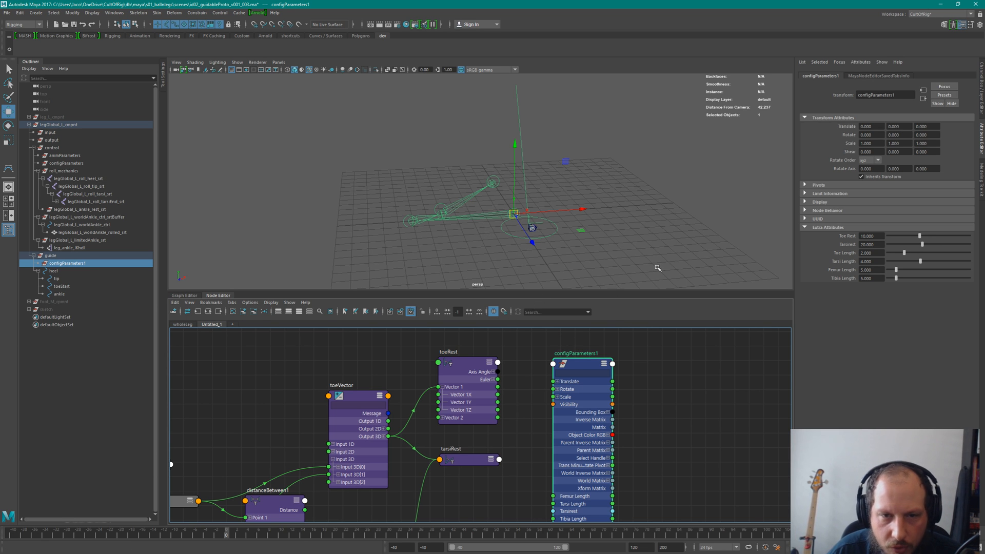
key("alt+Tab")
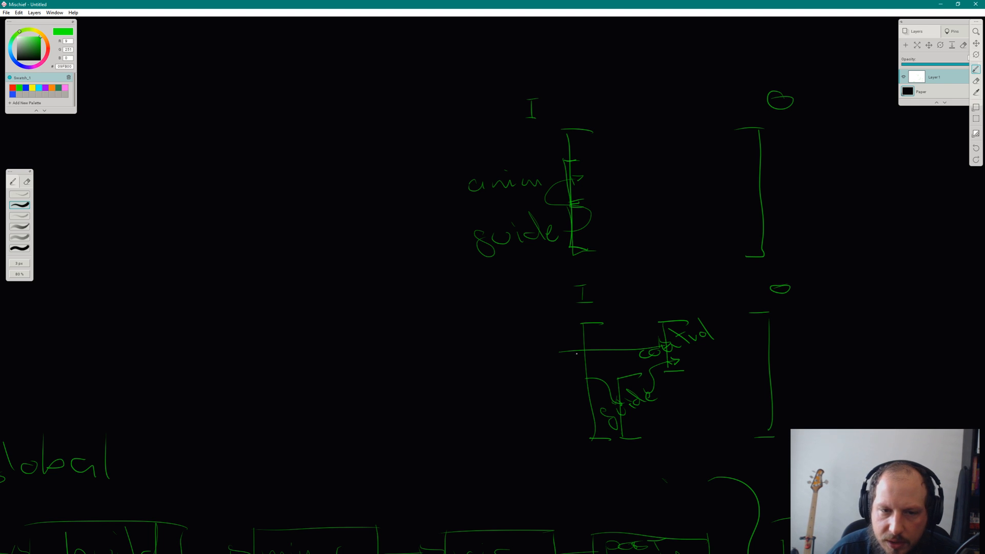
key("alt+Tab")
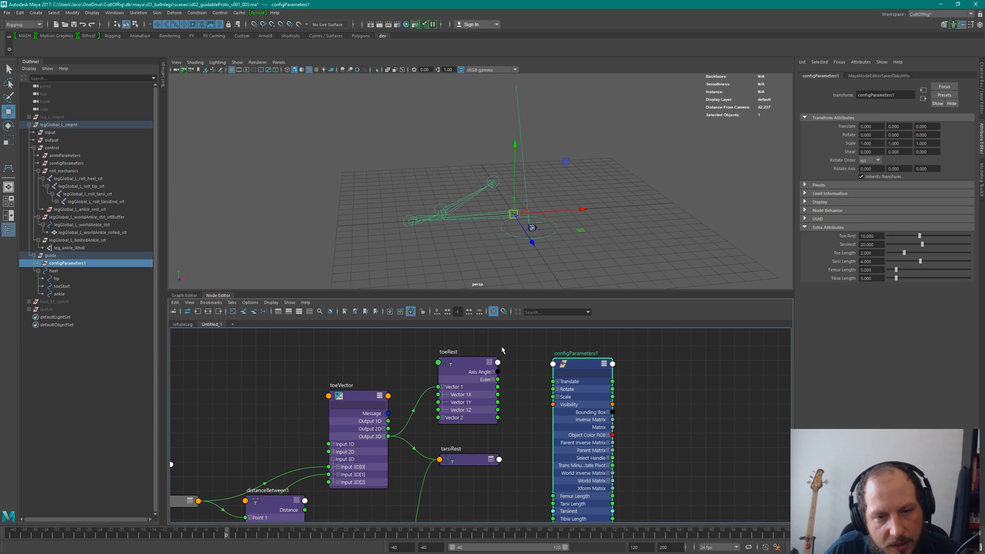
left_click_drag(585, 495, 697, 405)
scroll(606, 449, "down", 1)
middle_click_drag(606, 449, 570, 393, "alt")
scroll(603, 451, "down", 2)
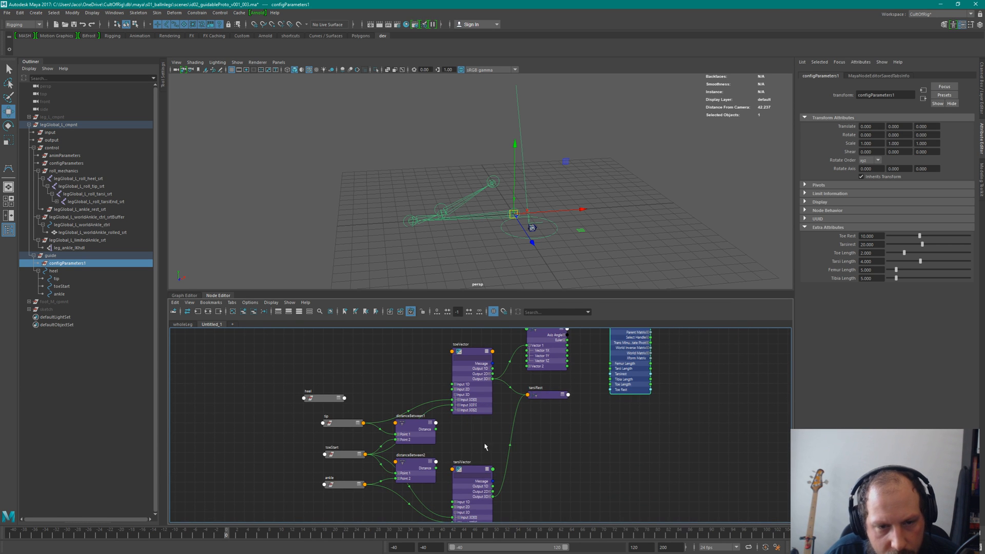
left_click_drag(620, 388, 630, 427)
Collapse the toeRest node to its compact display and select toeVector.
left_click_drag(582, 374, 557, 360)
key("1")
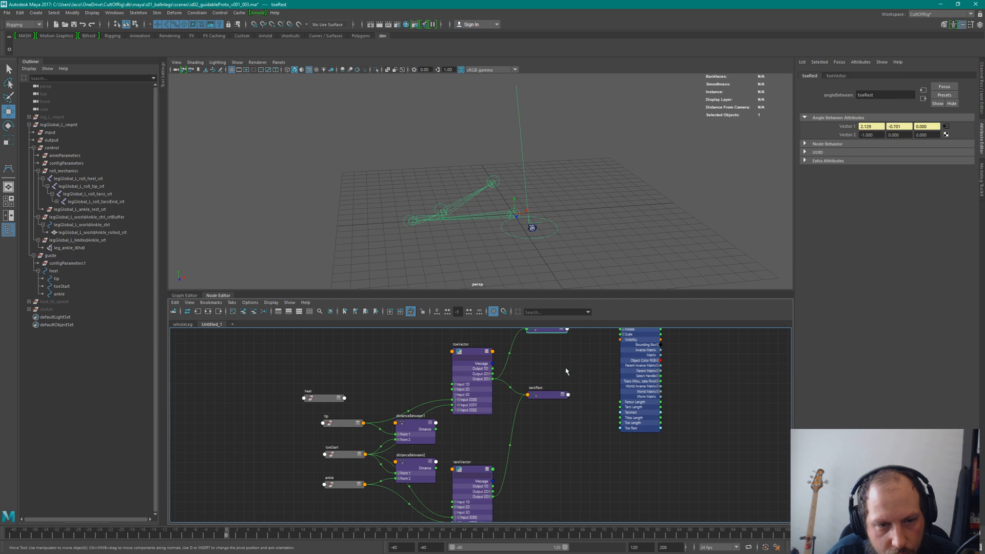
middle_click_drag(559, 404, 569, 371, "alt")
left_click(483, 386)
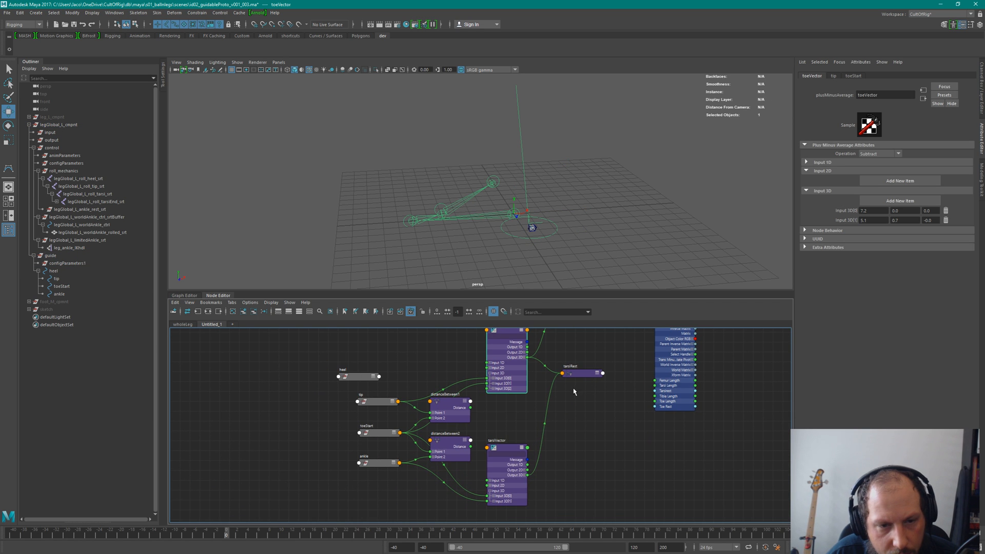
Select both distanceBetween nodes and shift them slightly to the right, away from the guide nodes.
left_click_drag(435, 363, 451, 444)
right_click_drag(472, 409, 522, 410, "alt")
middle_click_drag(522, 410, 647, 416, "alt")
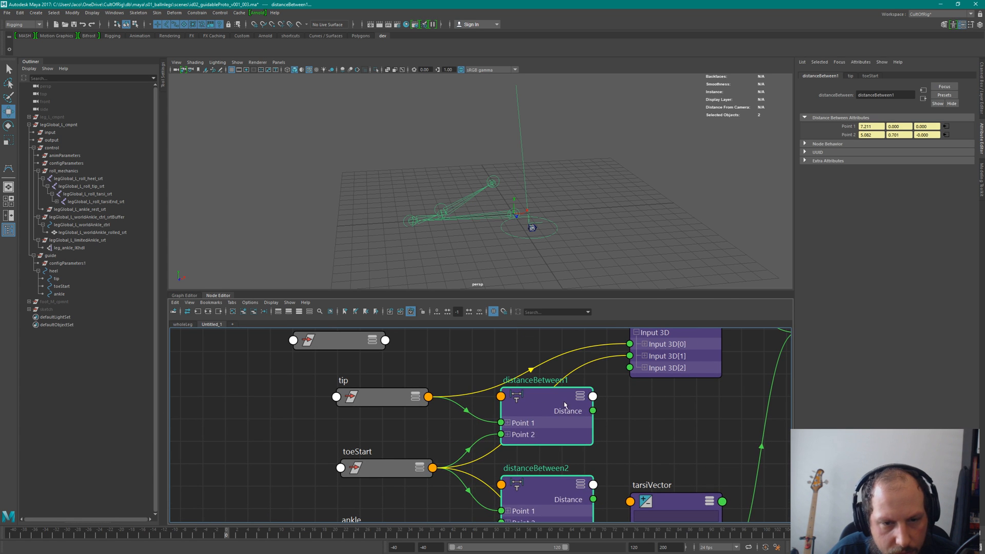
left_click_drag(548, 395, 569, 399)
double_click(567, 384)
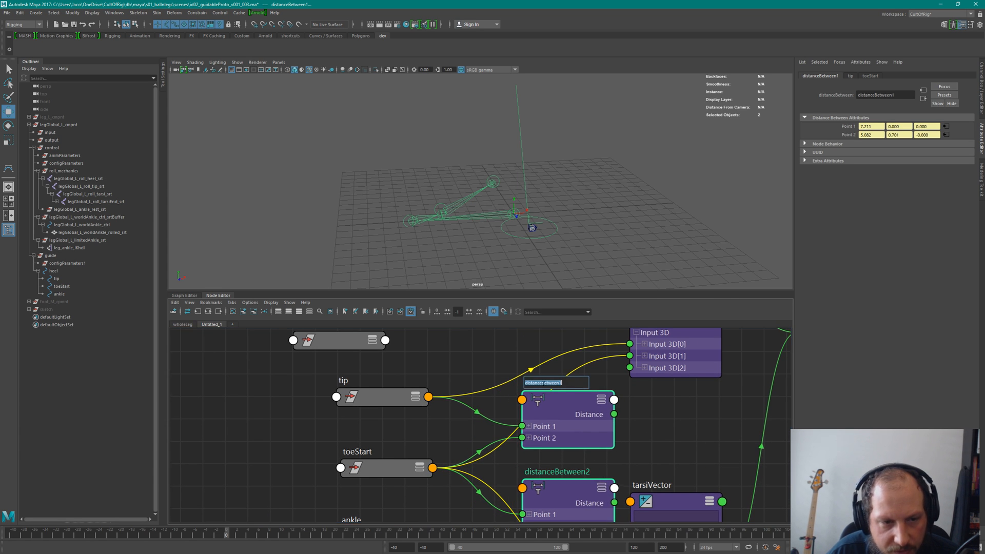
left_click(446, 359)
left_click_drag(446, 358, 395, 409)
left_click_drag(303, 459, 395, 486)
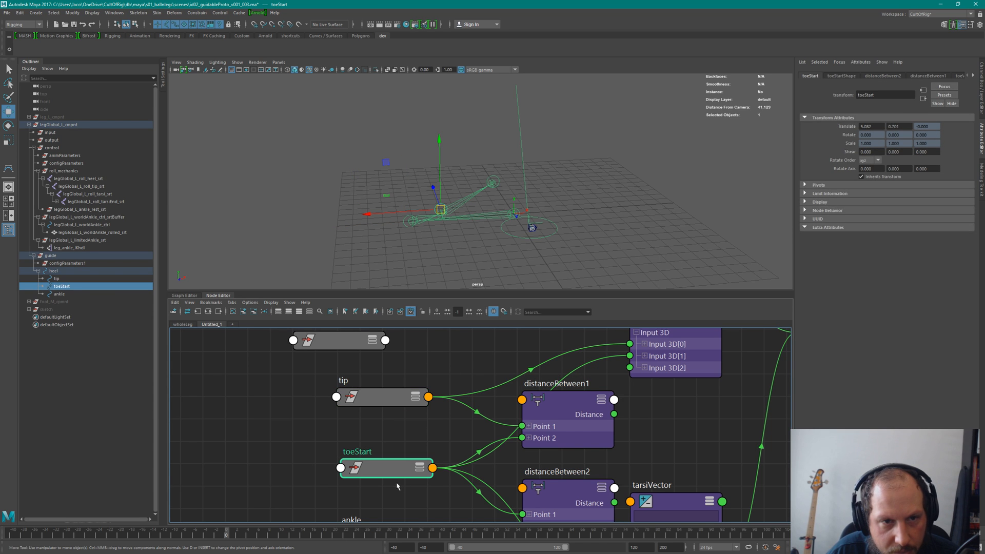
Rename the distanceBetween1 node as toeLength.
double_click(577, 386)
type("toe")
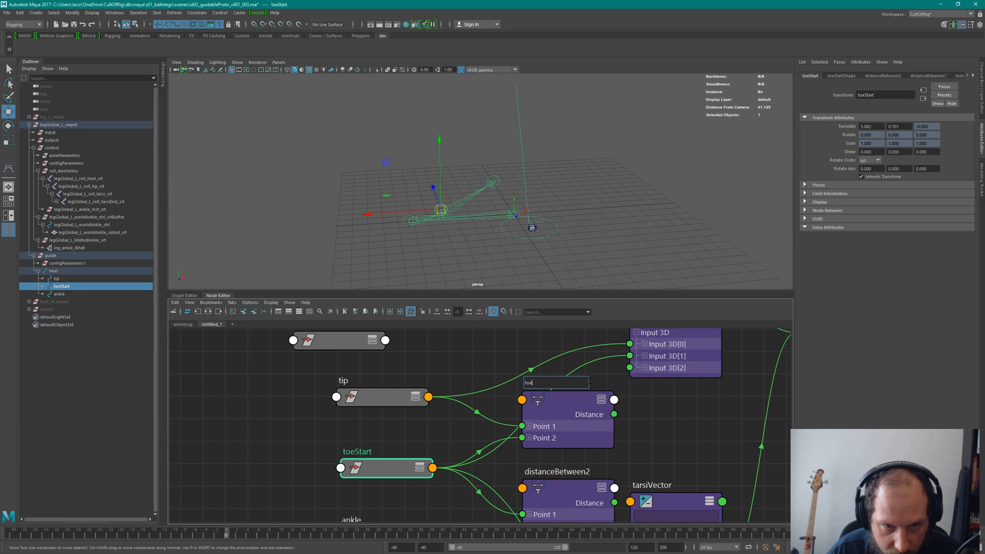
type("Length")
key("Return")
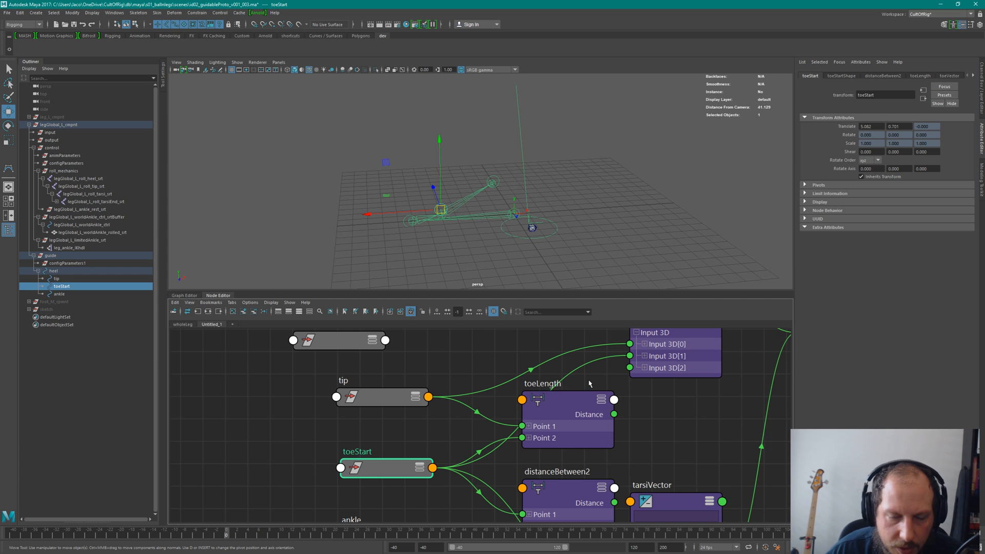
Rename the distanceBetween2 node as tarsiLength.
left_click(574, 478, "shift")
double_click(577, 473)
type("tar")
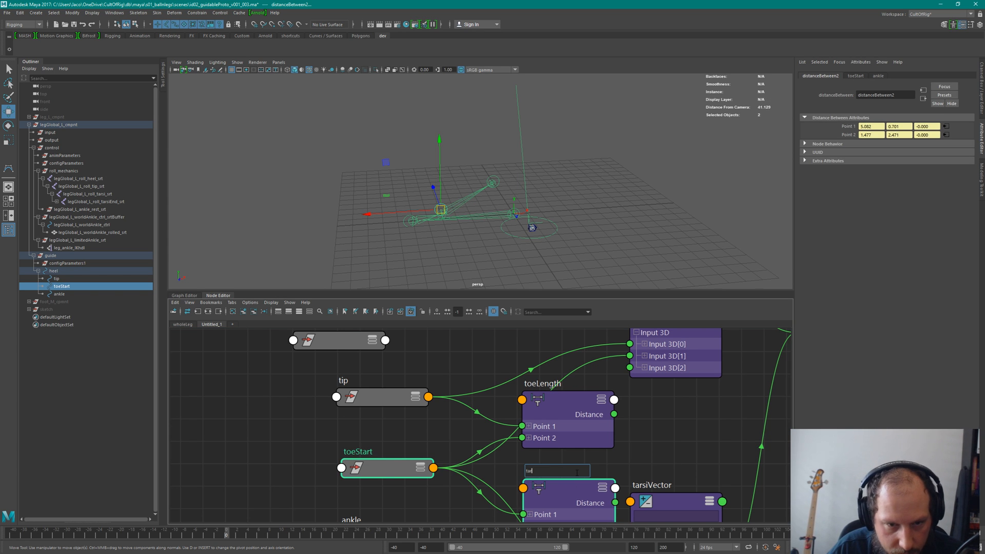
type("siLength")
key("Return")
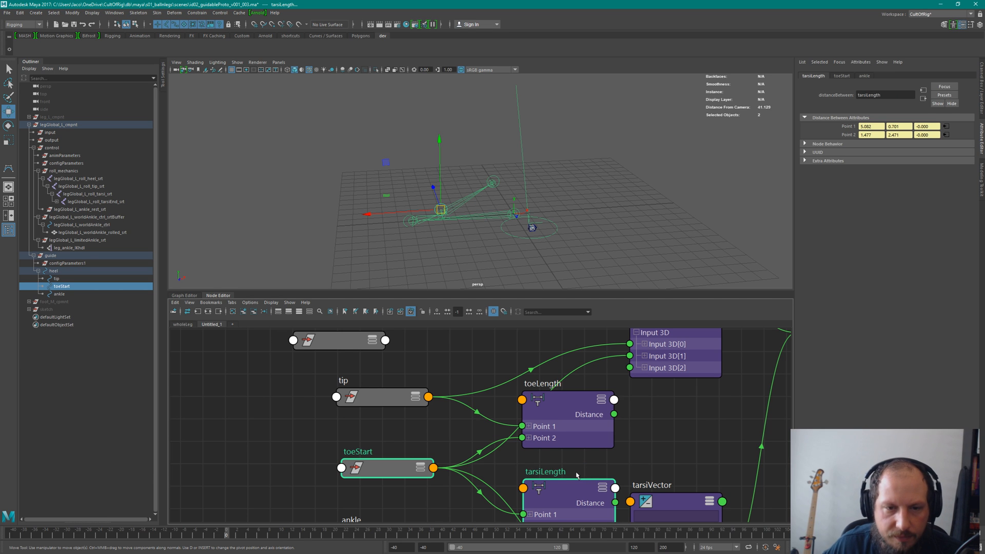
Move tarsiVector down, toeVector and tarsiRest up, and place configParameters1 in the cleared space to the right of the length nodes.
scroll(507, 391, "down", 4)
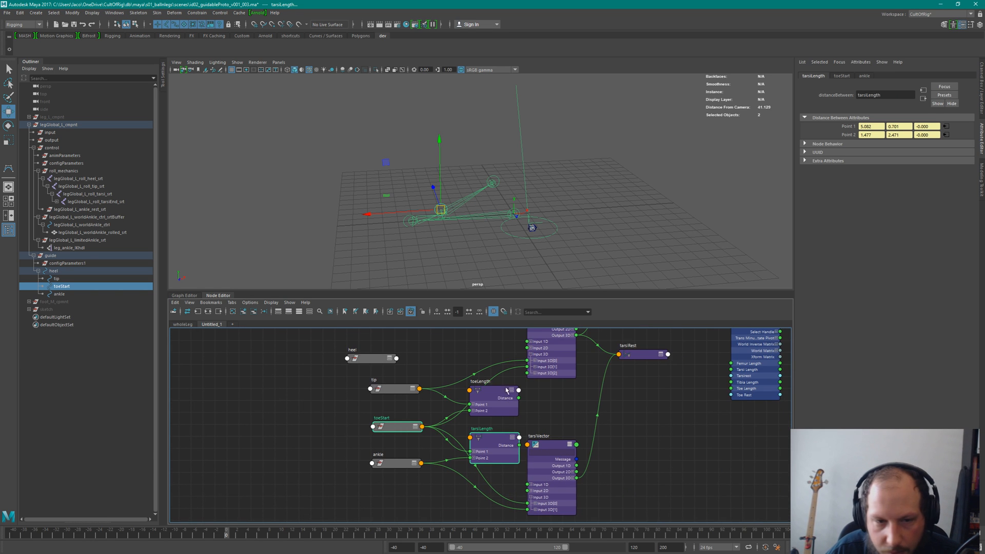
left_click_drag(552, 444, 565, 497)
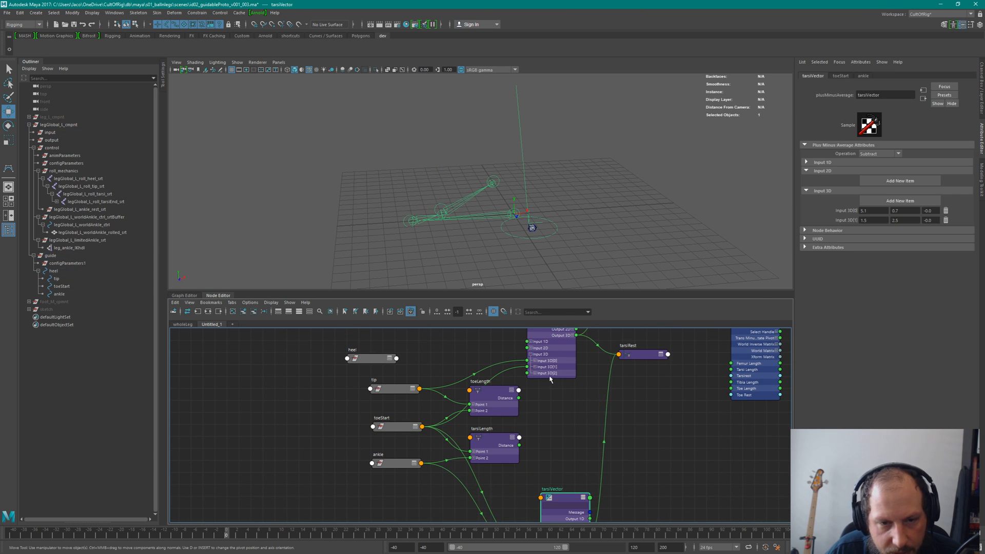
left_click_drag(551, 375, 570, 342)
left_click_drag(654, 350, 666, 325)
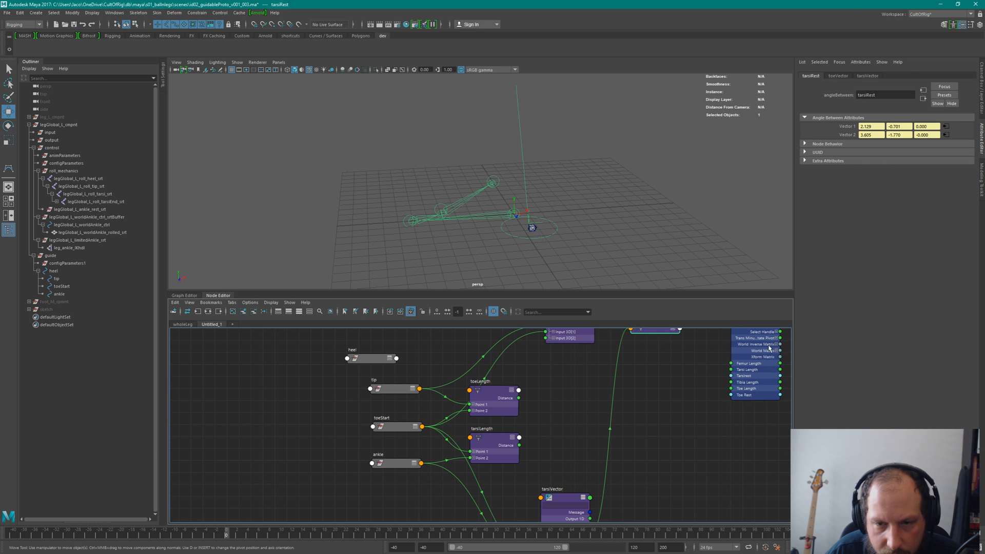
left_click_drag(770, 348, 677, 447)
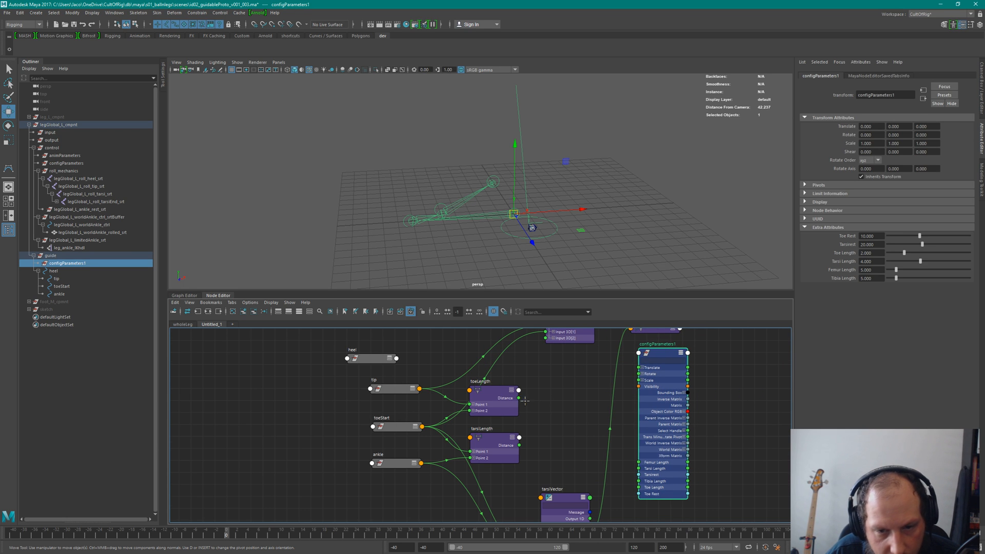
Connect the Distance outputs of toeLength and tarsiLength to Toe Length and Tarsi Length on configParameters1, and select the toeStart guide.
left_click_drag(519, 398, 639, 487)
left_click_drag(519, 444, 639, 468)
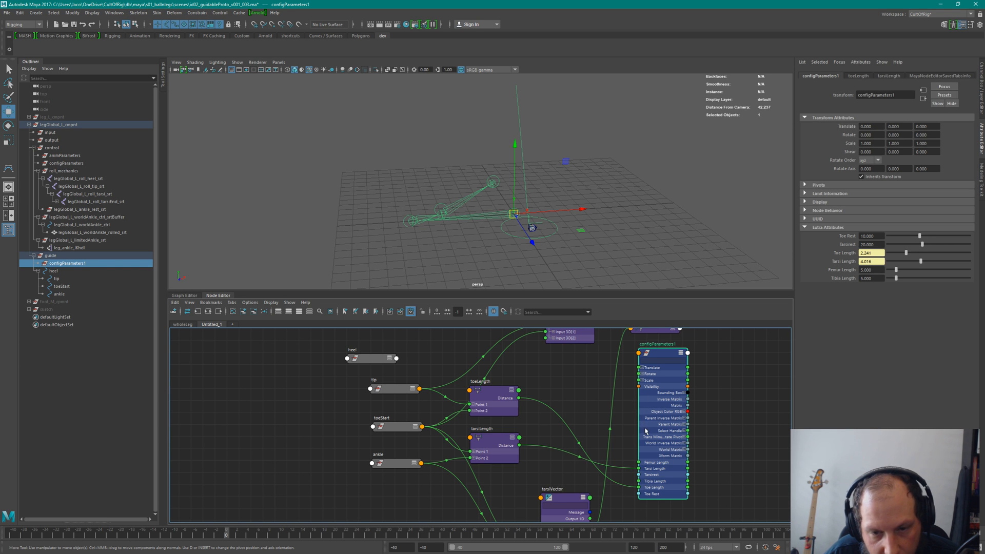
left_click(442, 212)
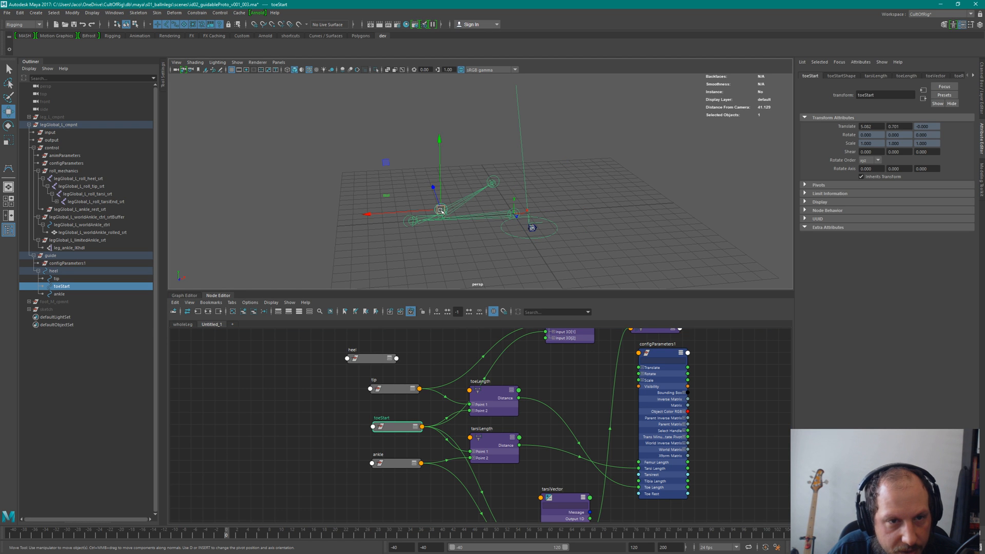
mouse_move(440, 209)
left_mouse_down()
mouse_move(482, 206)
mouse_move(440, 209)
left_mouse_up()
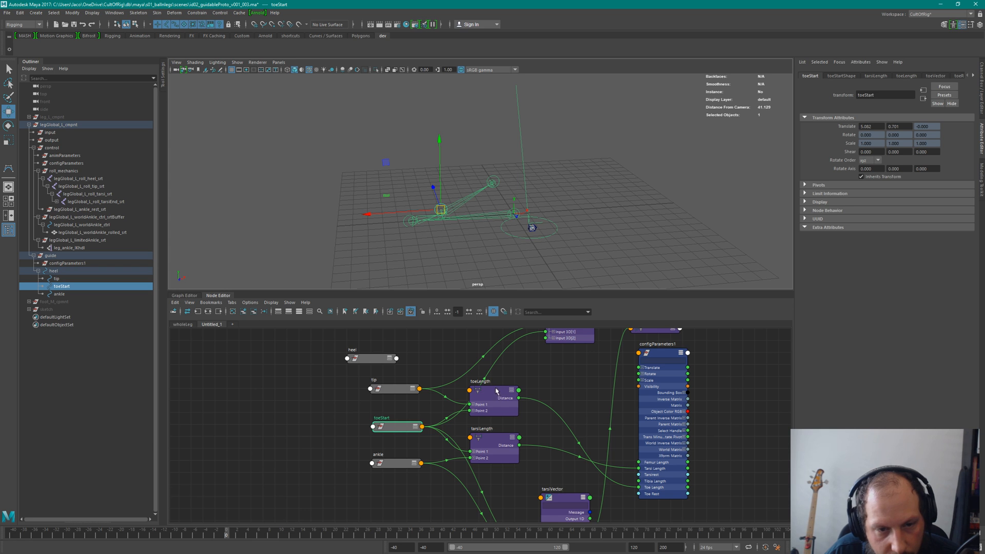
Open a separate attribute window for configParameters1, expand its Extra Attributes, and place it compactly away from the viewport guides.
left_click(675, 431)
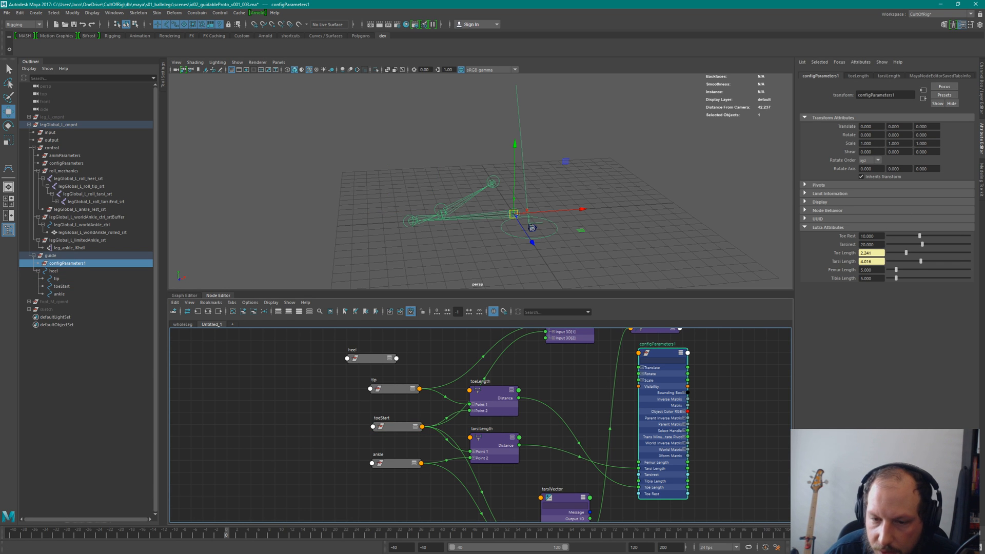
left_click(945, 518)
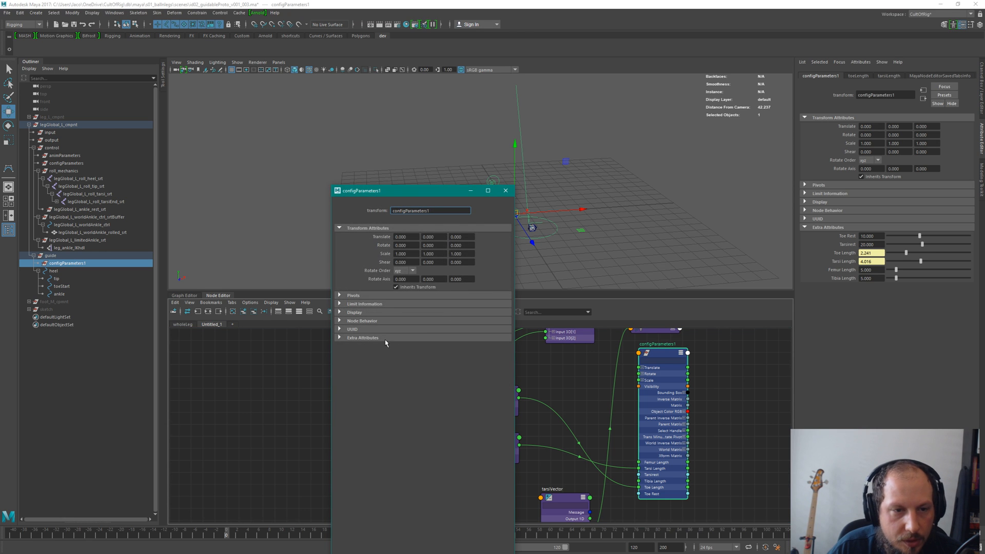
left_click(387, 338)
left_click_drag(400, 190, 823, 192)
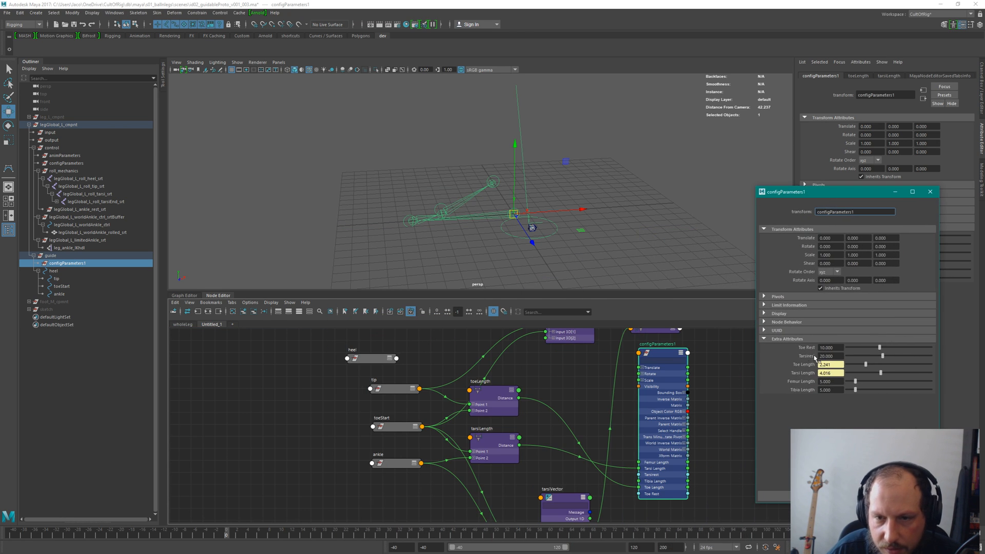
left_click_drag(836, 503, 836, 427)
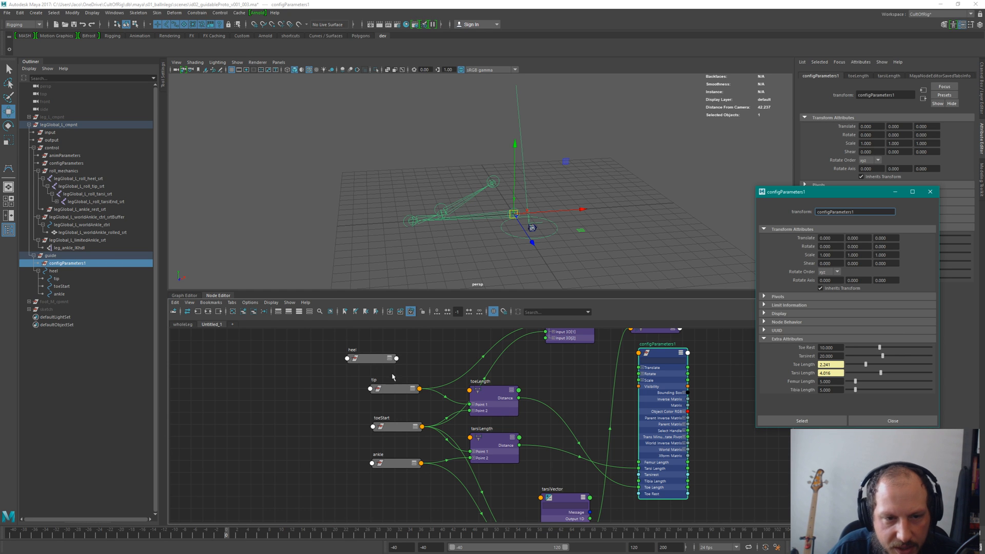
Shift the toeStart guide to about 4.789, 0.553 in the viewport, checking the driven lengths, and close the separate configParameters1 window.
left_click(441, 208)
mouse_move(441, 208)
left_mouse_down()
mouse_move(426, 176)
mouse_move(446, 208)
mouse_move(479, 206)
mouse_move(443, 212)
left_mouse_up()
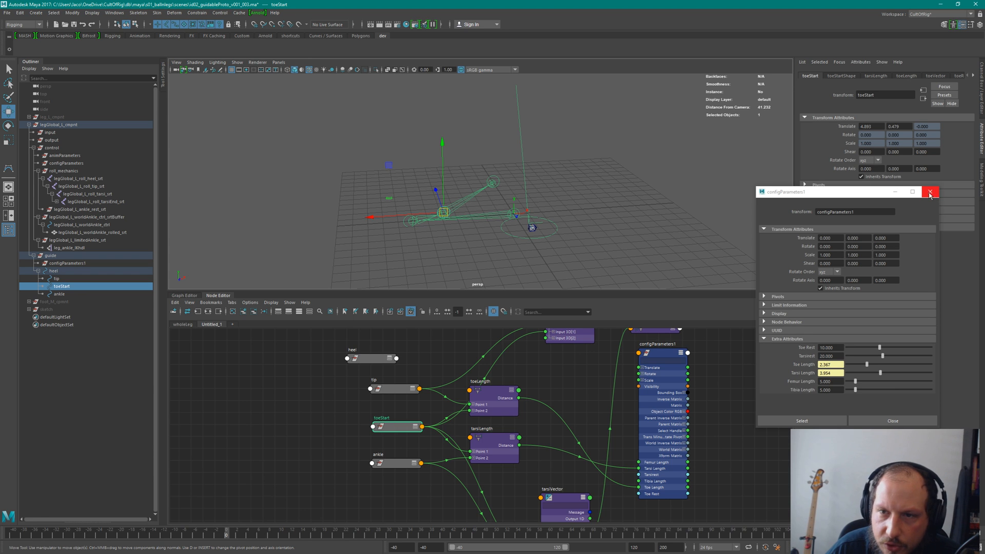
left_click_drag(443, 214, 445, 211)
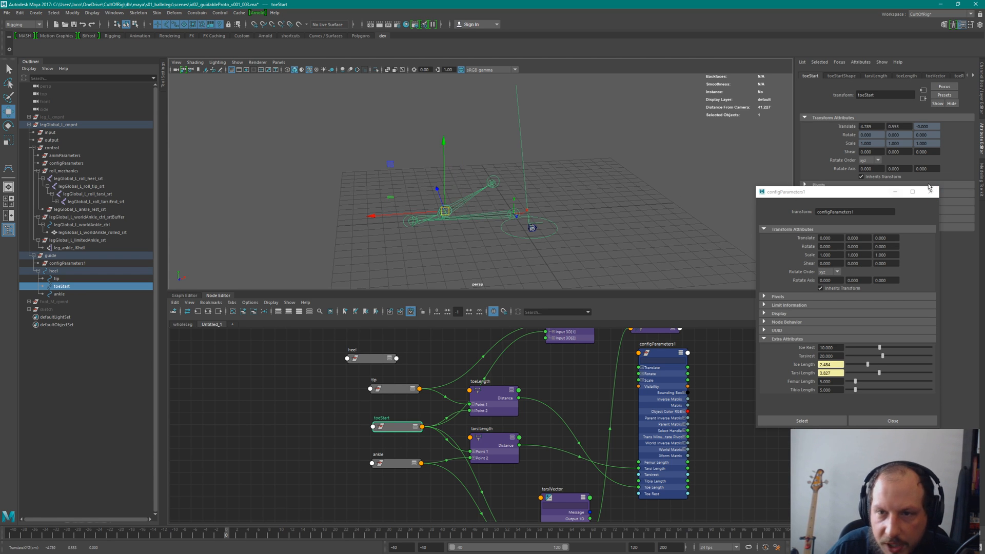
left_click(930, 189)
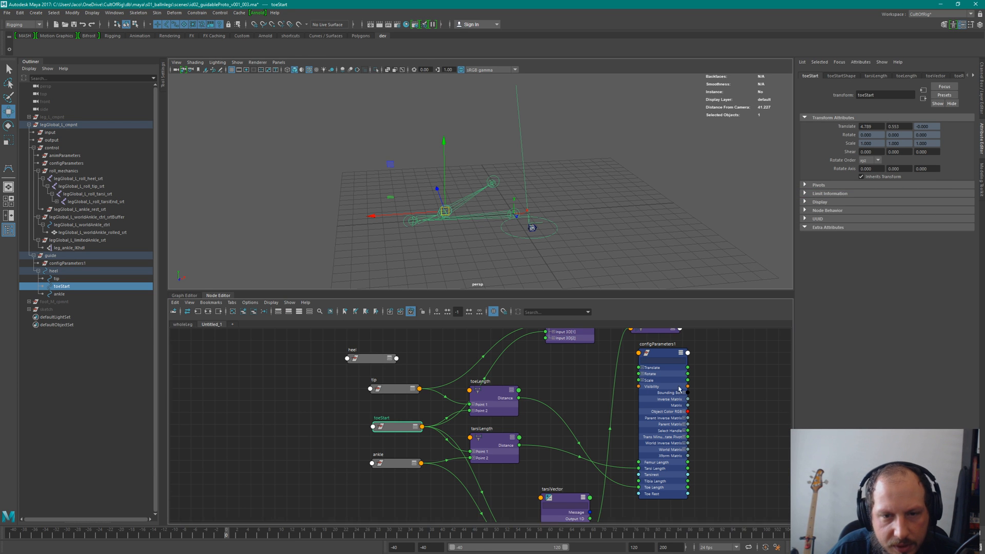
Examine in the wholeLeg graph how the configParameters length outputs reach the roll joints, starting from legGlobal_L_roll_tarsi_srt.
middle_click_drag(679, 389, 594, 440, "alt")
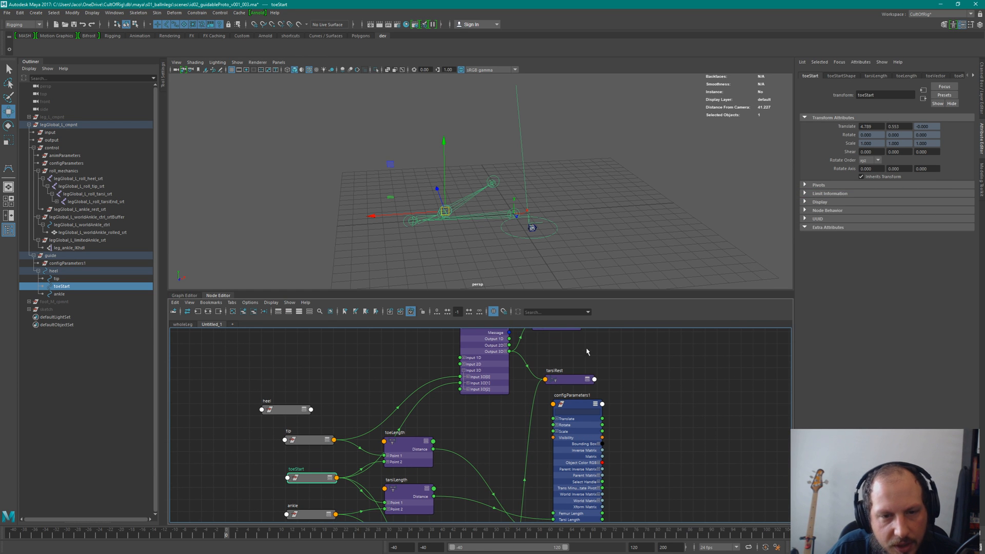
left_click(465, 198)
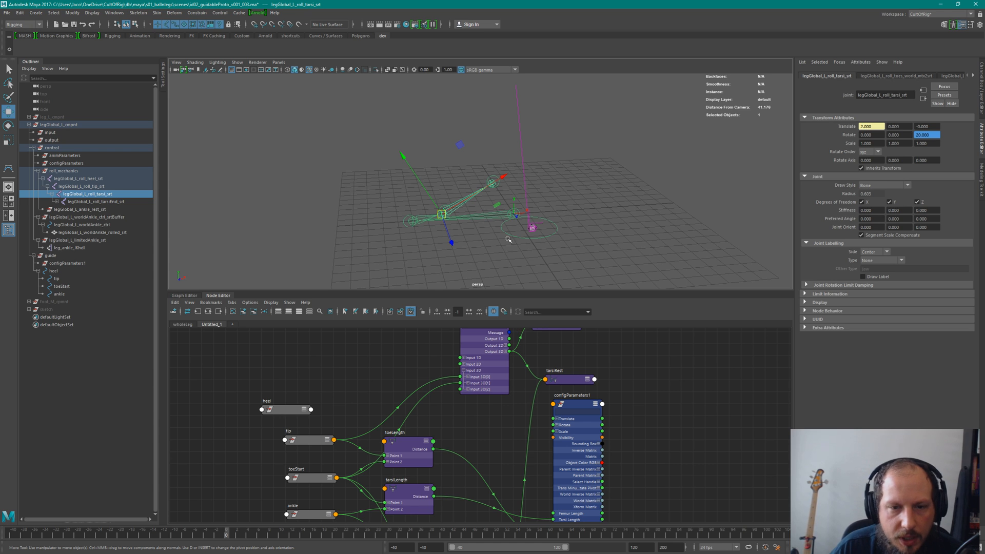
left_click(182, 325)
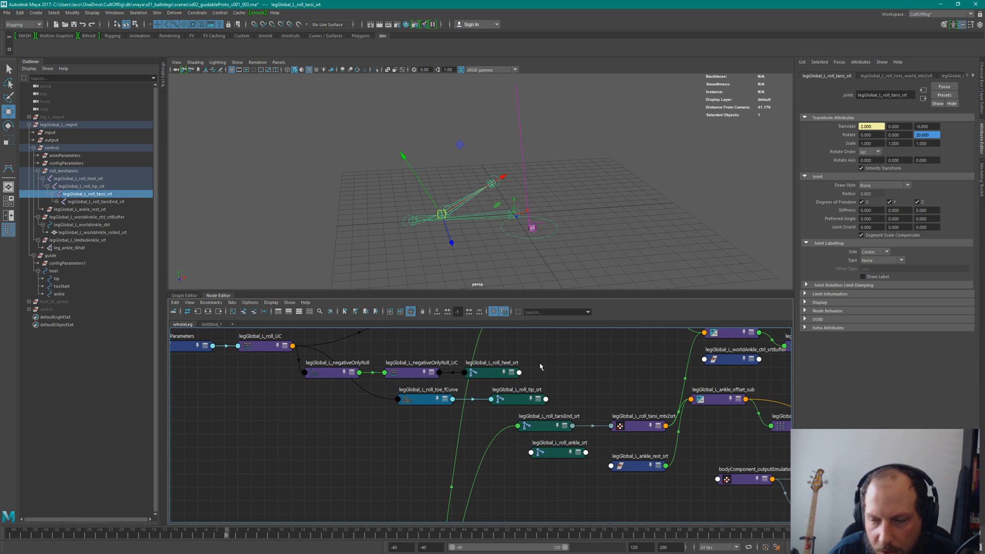
middle_click_drag(453, 338, 448, 428, "alt")
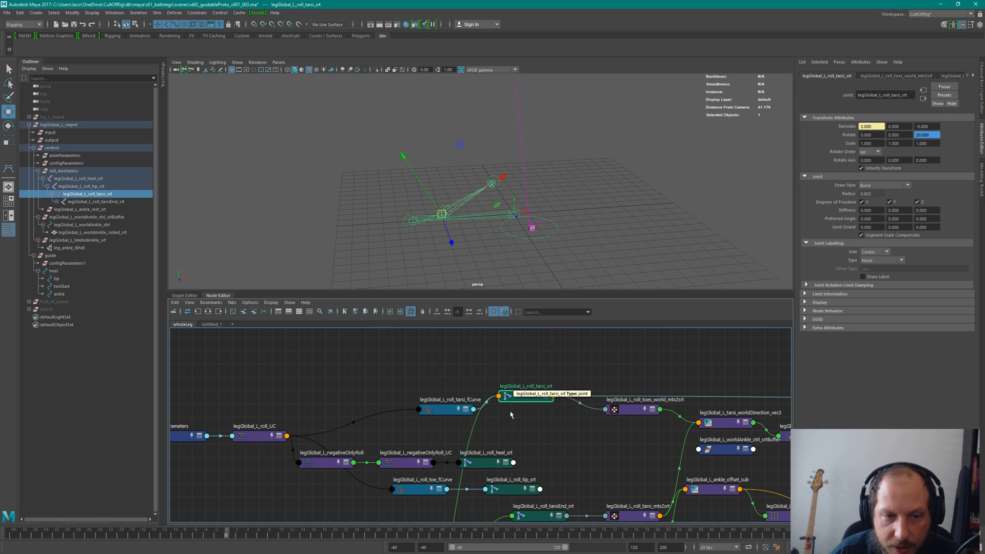
middle_click_drag(501, 475, 584, 410, "alt")
right_click_drag(584, 411, 512, 448, "alt")
middle_click_drag(512, 448, 490, 344, "alt")
left_click(499, 436)
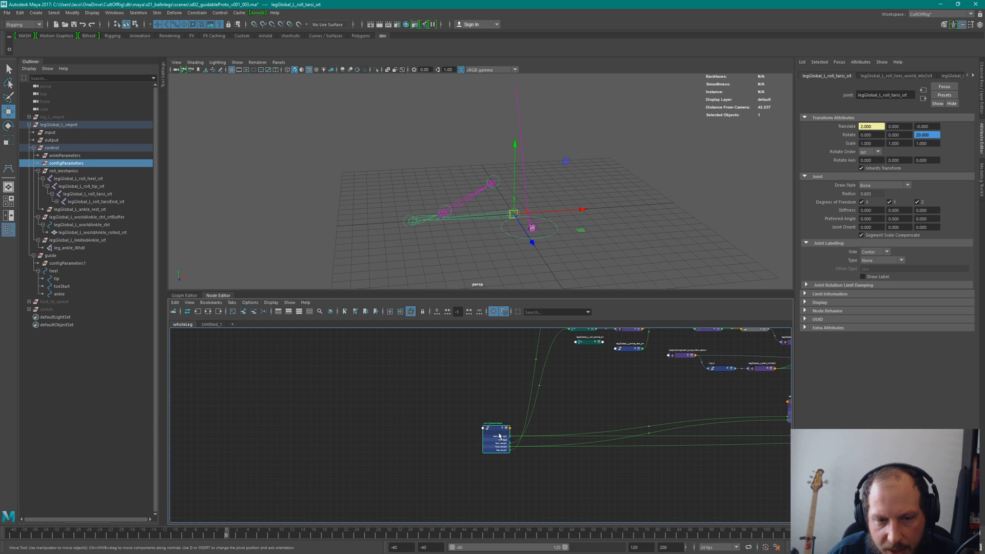
right_click_drag(471, 380, 515, 366, "alt")
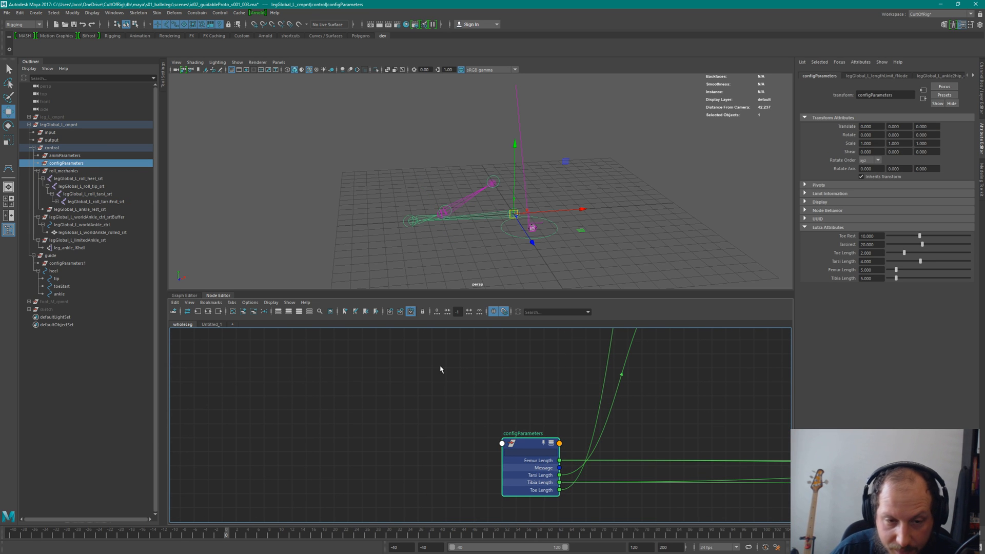
middle_click_drag(625, 376, 526, 500, "alt")
middle_click_drag(634, 339, 608, 400, "alt")
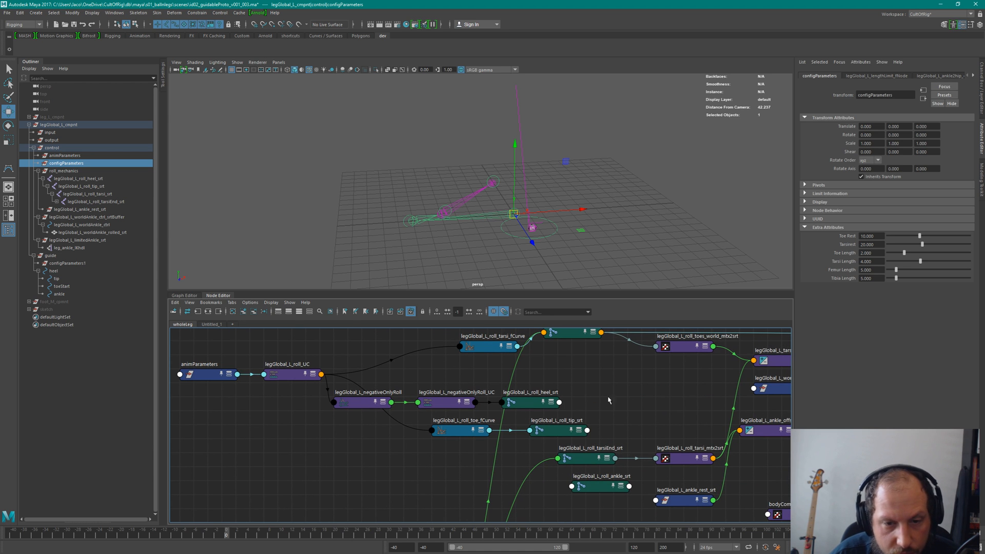
left_click(620, 487)
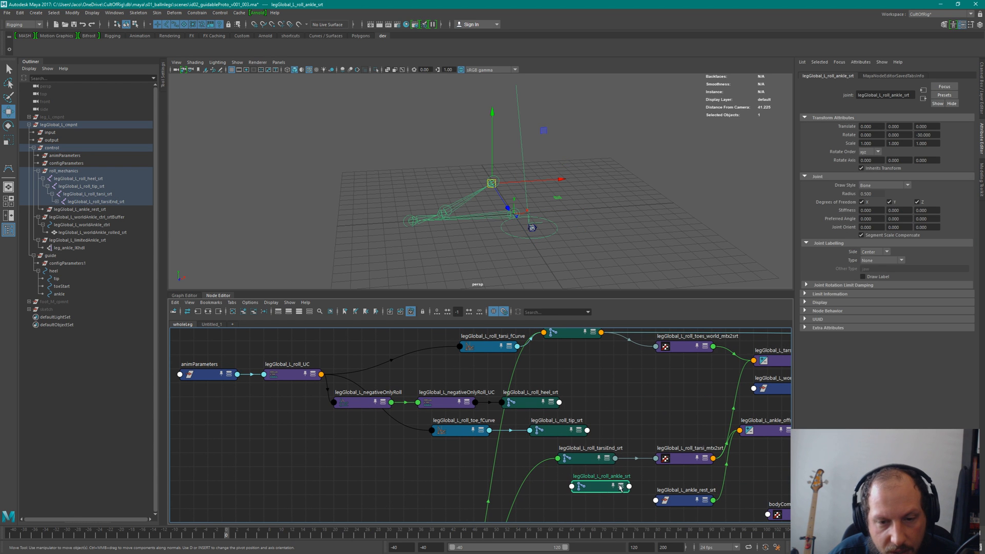
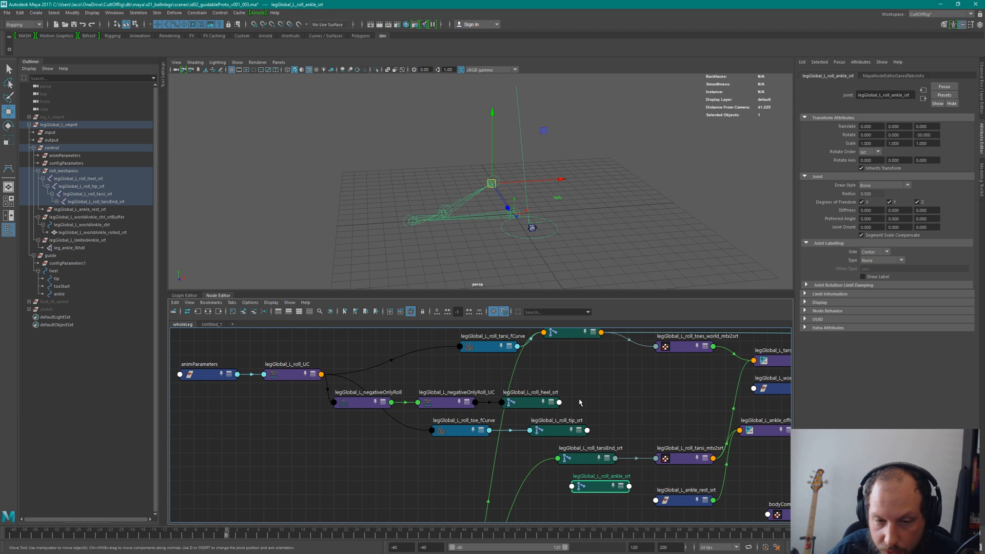
Expand the legGlobal_L_roll_tarsi_srt node to inspect its connected Translate and Rotate inputs, and collapse it again.
middle_click_drag(585, 366, 593, 380, "alt")
right_click_drag(592, 380, 576, 361, "alt")
left_click(582, 352)
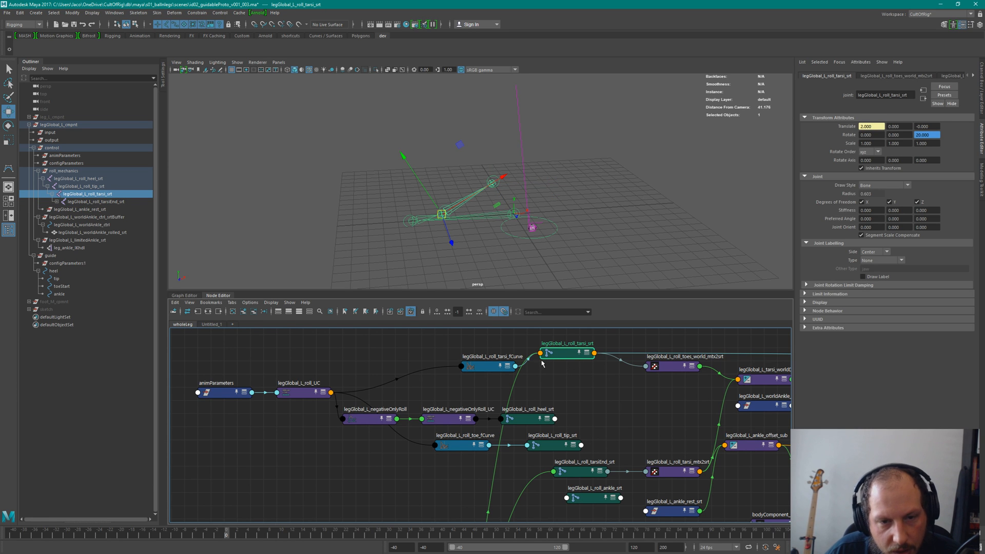
key("2")
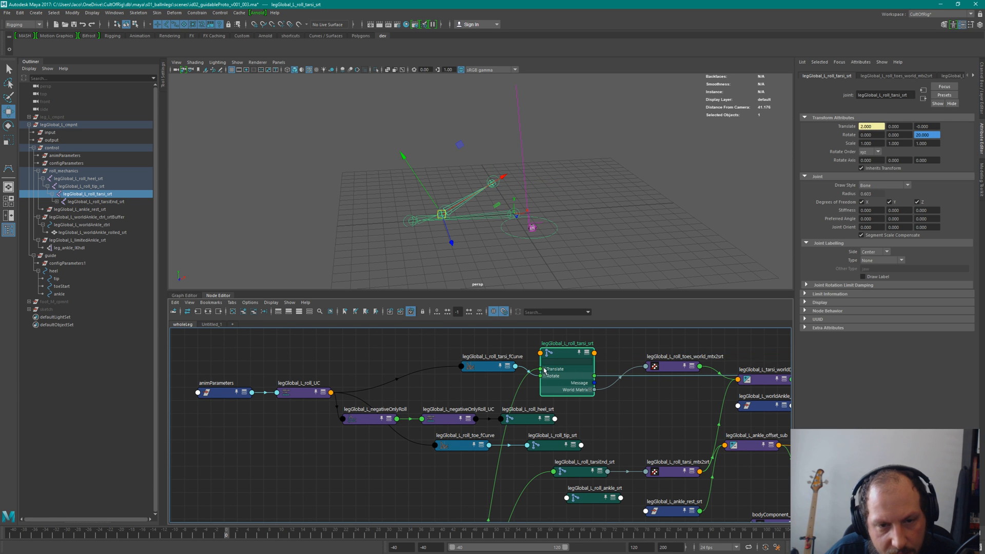
left_click(544, 368)
key("1")
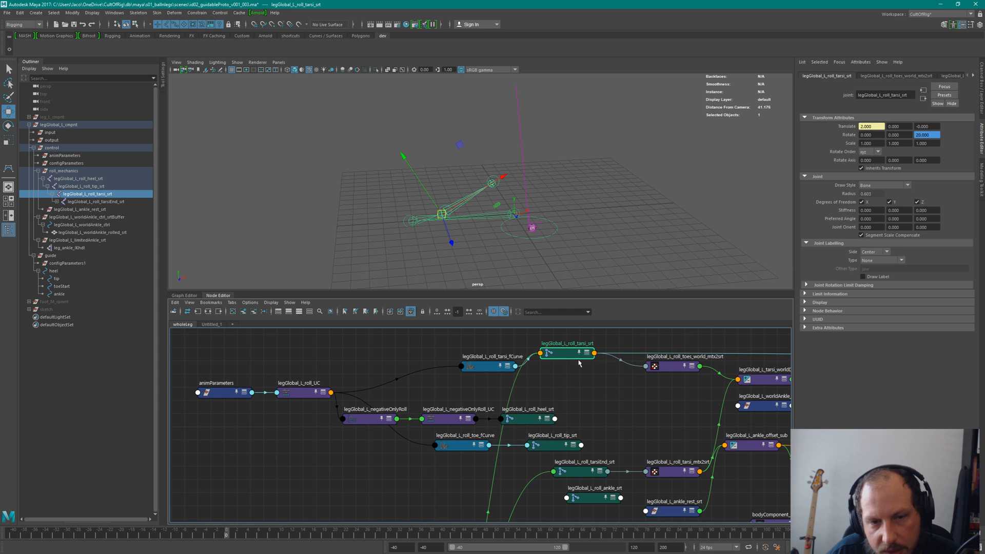
Add the original configParameters node from the wholeLeg graph to the Untitled_1 graph beside configParameters1, showing all its attributes.
middle_click_drag(586, 516, 626, 408, "alt")
right_click_drag(605, 450, 556, 433, "alt")
middle_click_drag(596, 440, 551, 417, "alt")
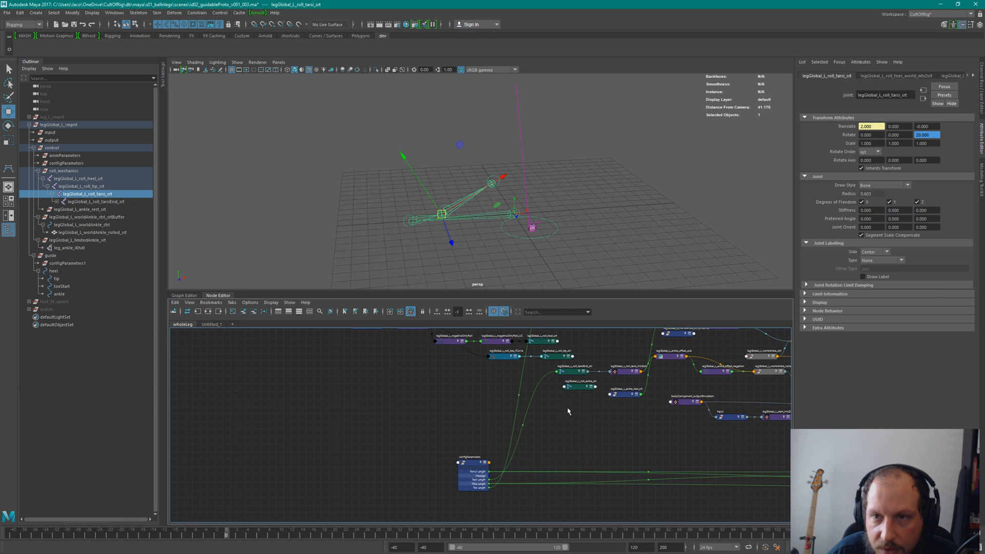
middle_click_drag(593, 350, 623, 320, "alt")
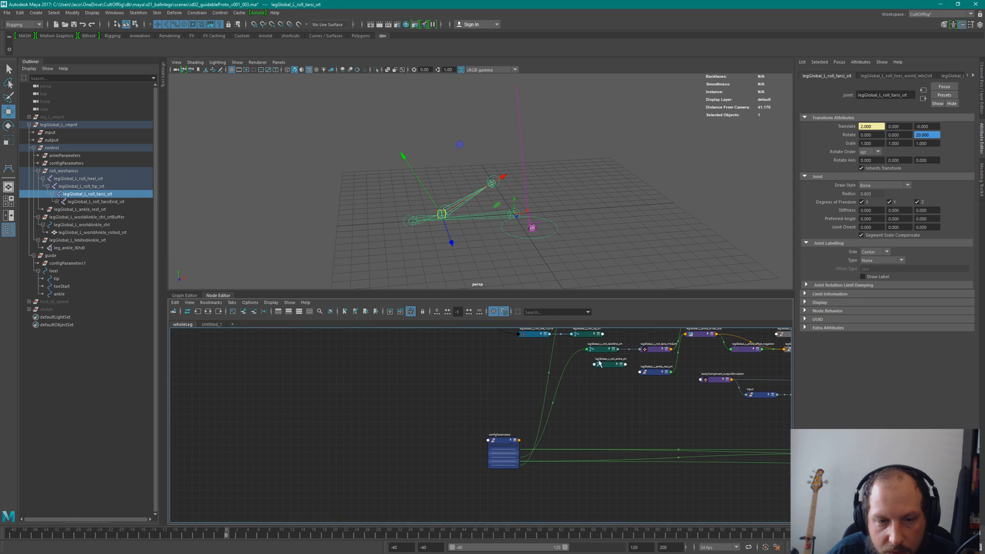
left_click(503, 463)
left_click(564, 421)
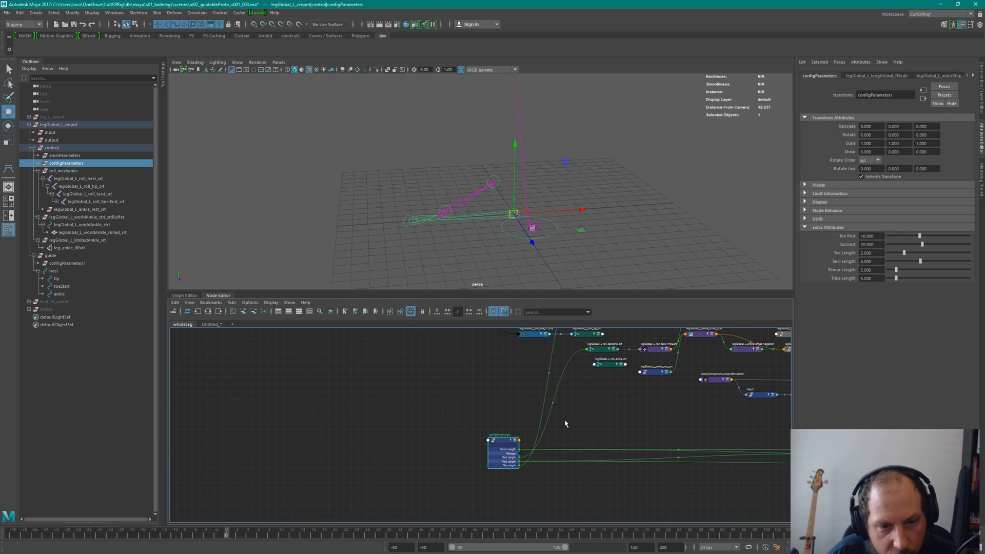
scroll(587, 416, "up", 3)
left_click(463, 488)
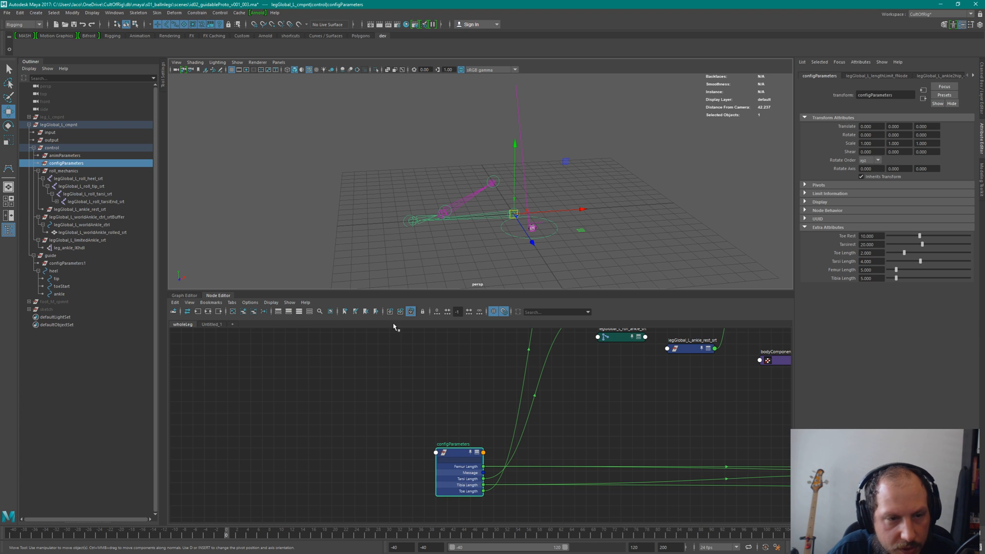
left_click(209, 325)
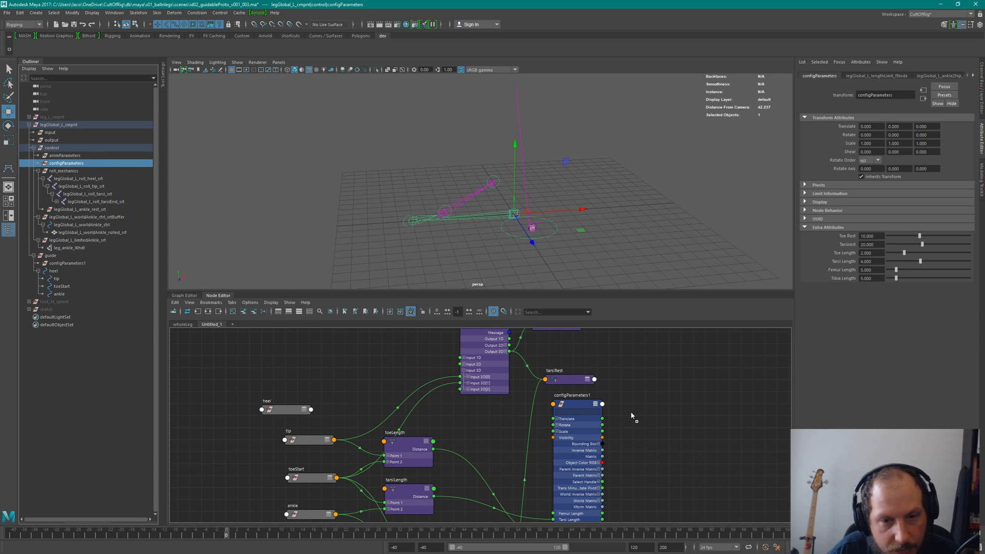
middle_click_drag(631, 416, 652, 422)
key("3")
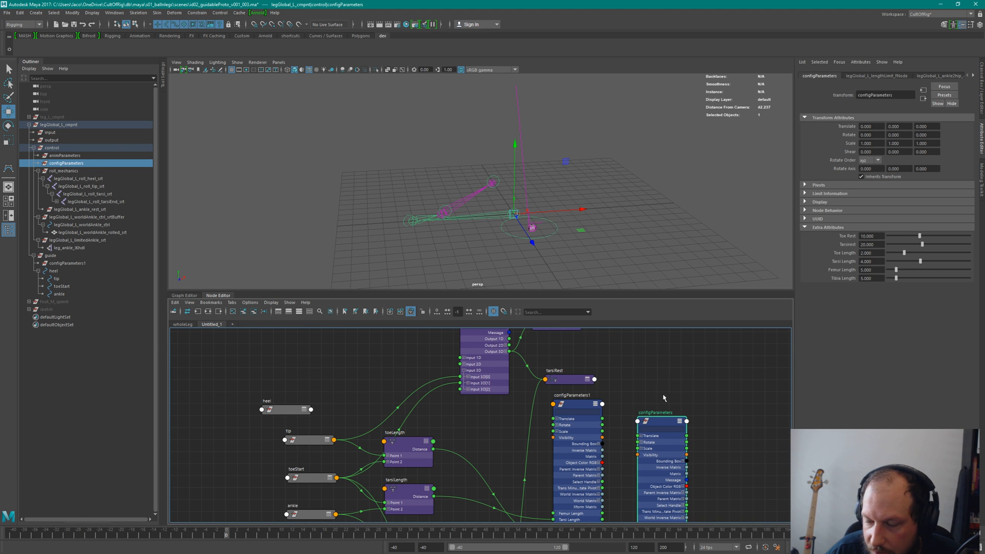
Cut both length connections into configParameters1 and move that node to the far left of the guide nodes.
middle_click_drag(681, 459, 687, 389, "alt")
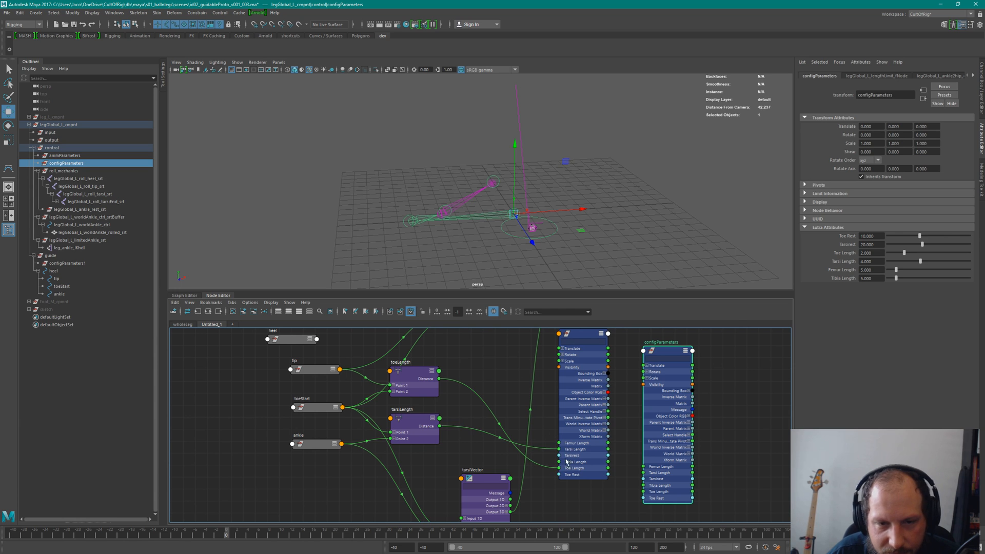
left_click_drag(572, 338, 582, 351)
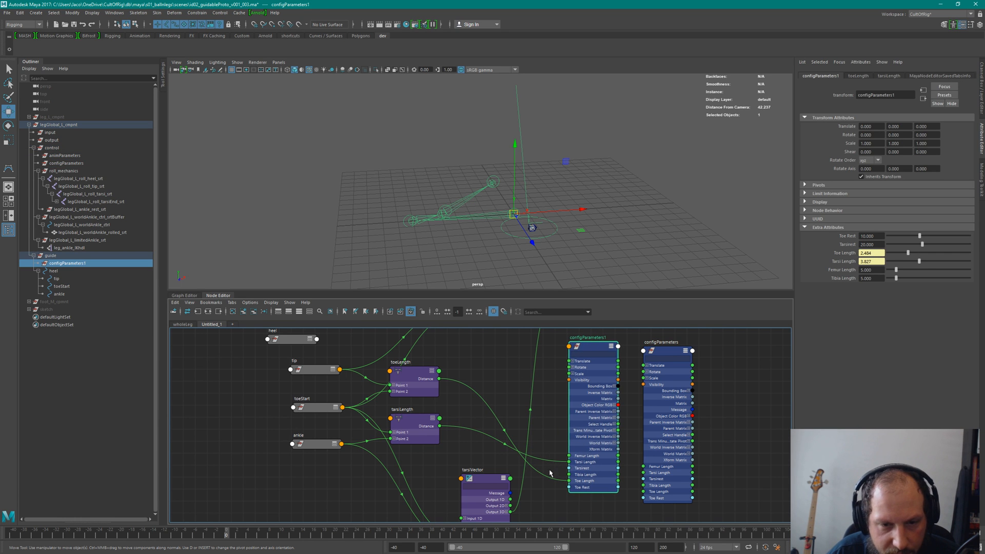
left_click_drag(550, 481, 553, 442, "ctrl+alt+shift")
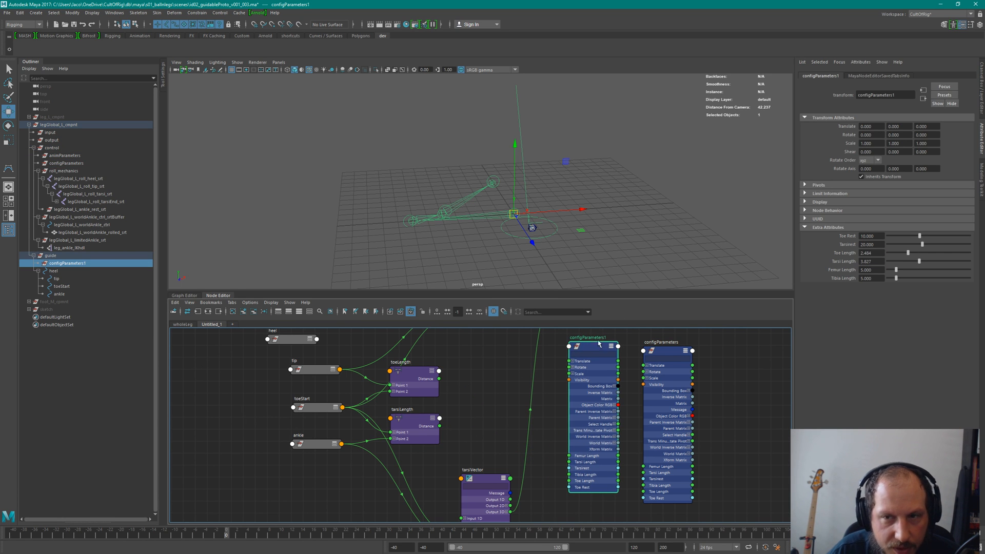
left_click_drag(598, 343, 188, 333)
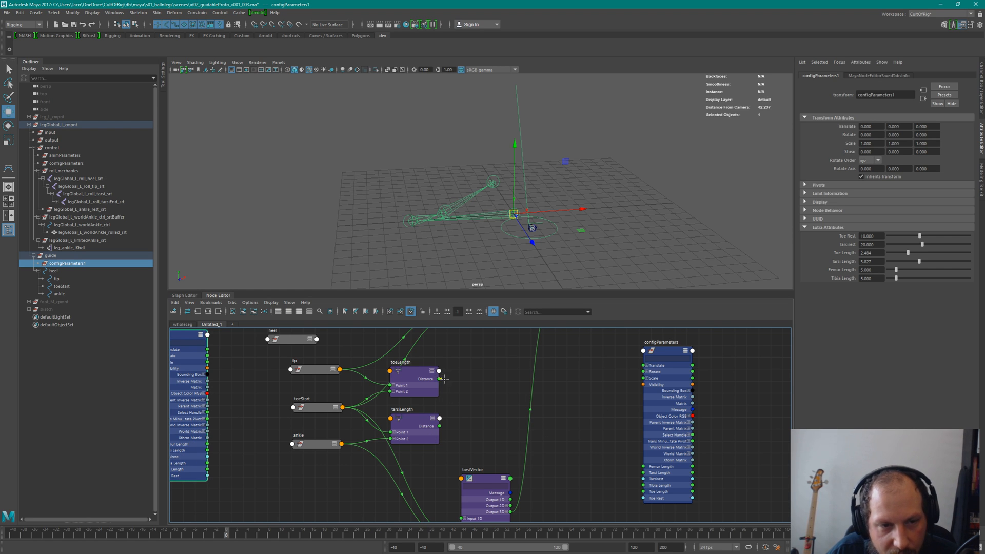
Connect toeLength's Distance to Toe Length and tarsiLength's Distance to Tarsi Length on configParameters.
left_click_drag(439, 379, 643, 491)
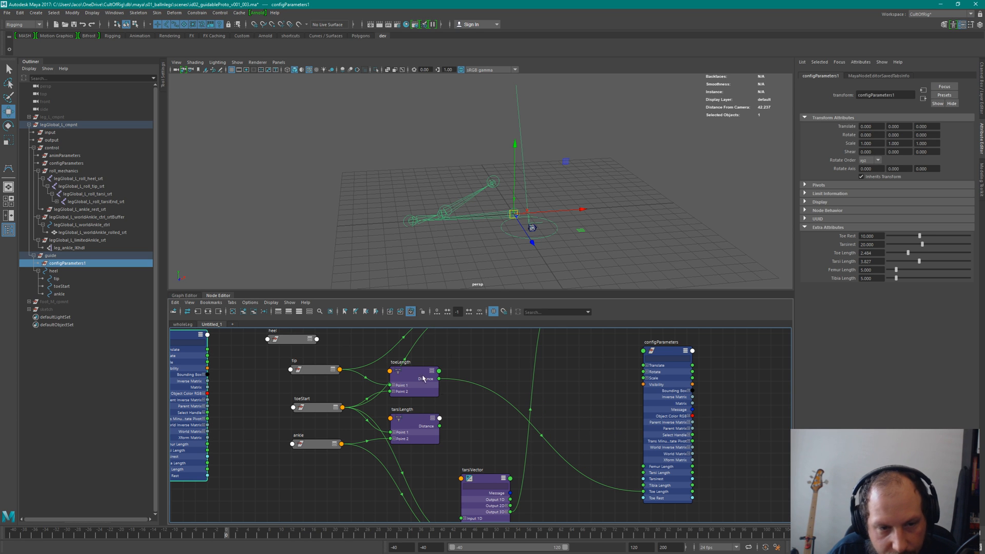
left_click_drag(439, 426, 643, 472)
Inspect the foot rig up close in the viewport and select legGlobal_L_roll_tarsi_srt to check its driven translation.
left_click(445, 208)
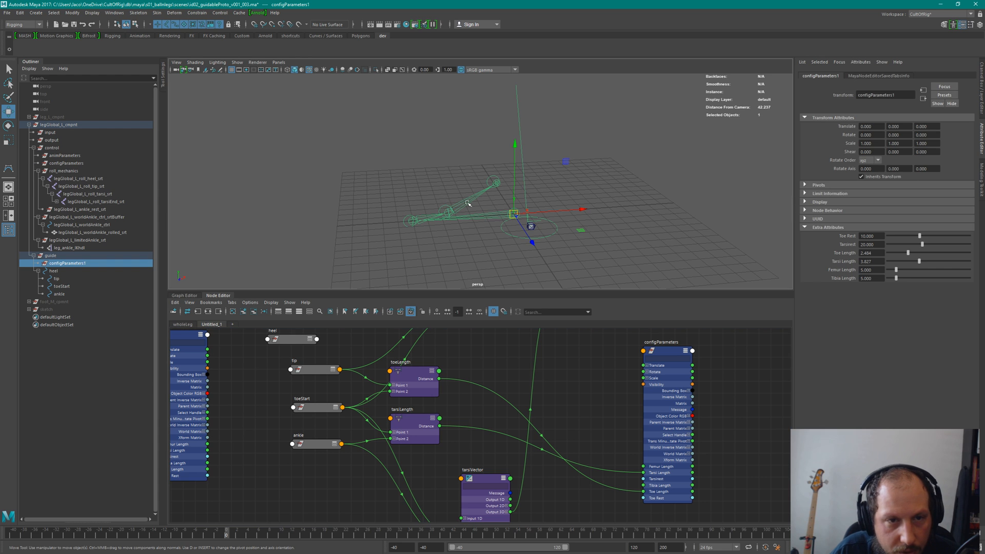
left_click_drag(448, 211, 487, 186)
key("ctrl+z")
right_click_drag(487, 185, 499, 188, "alt")
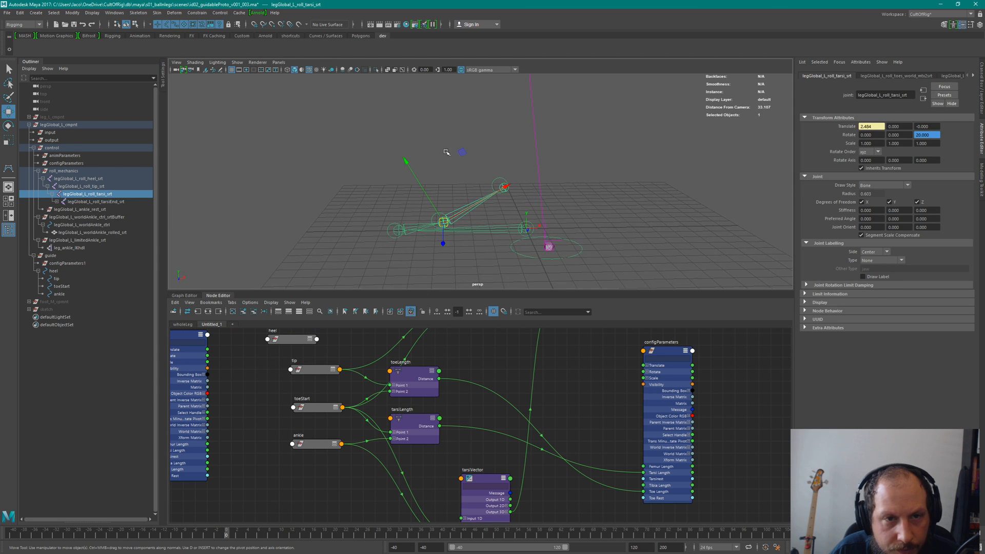
Try to move legGlobal_L_roll_tarsi_srt freely in the viewport and undo the move.
left_click_drag(459, 151, 477, 149)
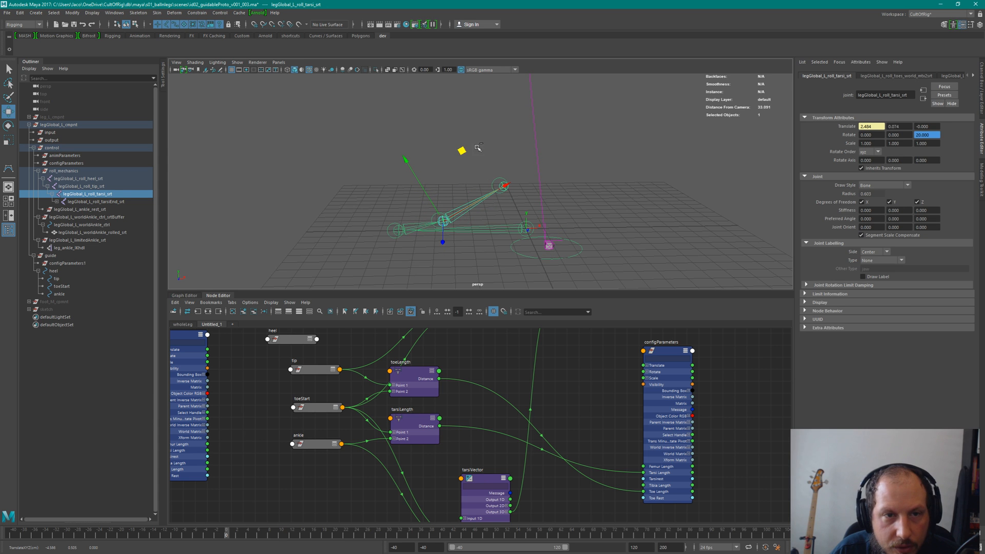
key("ctrl+z")
left_click_drag(422, 173, 460, 159, "alt")
key("ctrl+z")
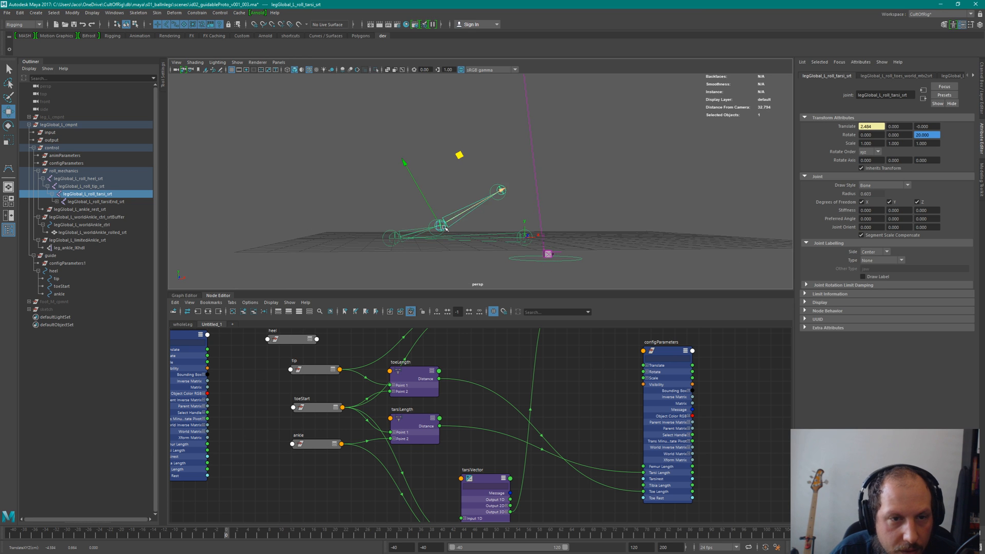
Select the toeStart guide at the tarsi joint to check its placement, and clear the selection.
left_click(429, 220)
left_click(435, 221)
mouse_move(438, 227)
left_mouse_down()
mouse_move(456, 226)
mouse_move(433, 208)
mouse_move(470, 207)
mouse_move(482, 226)
mouse_move(518, 228)
mouse_move(453, 236)
mouse_move(443, 225)
mouse_move(451, 220)
mouse_move(436, 227)
left_mouse_up()
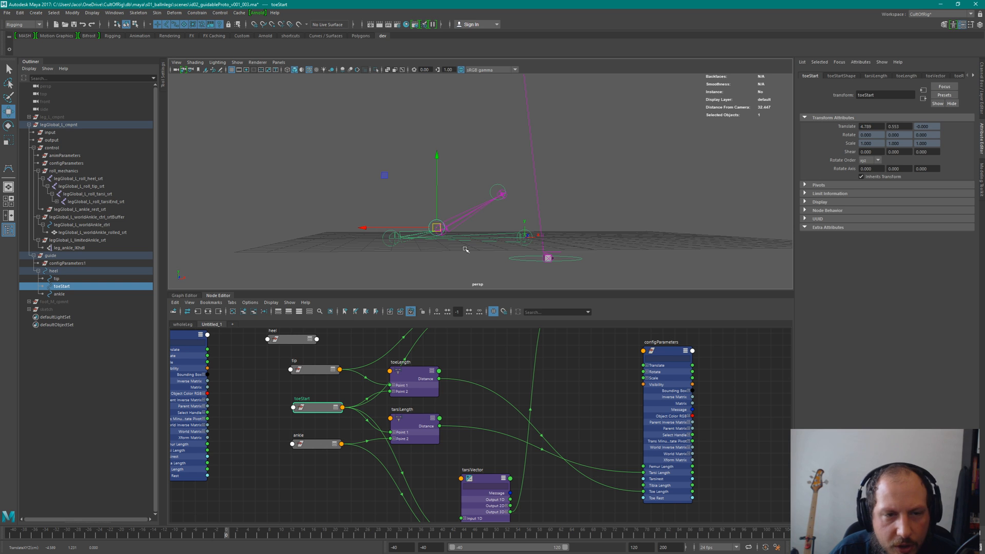
left_click(634, 372)
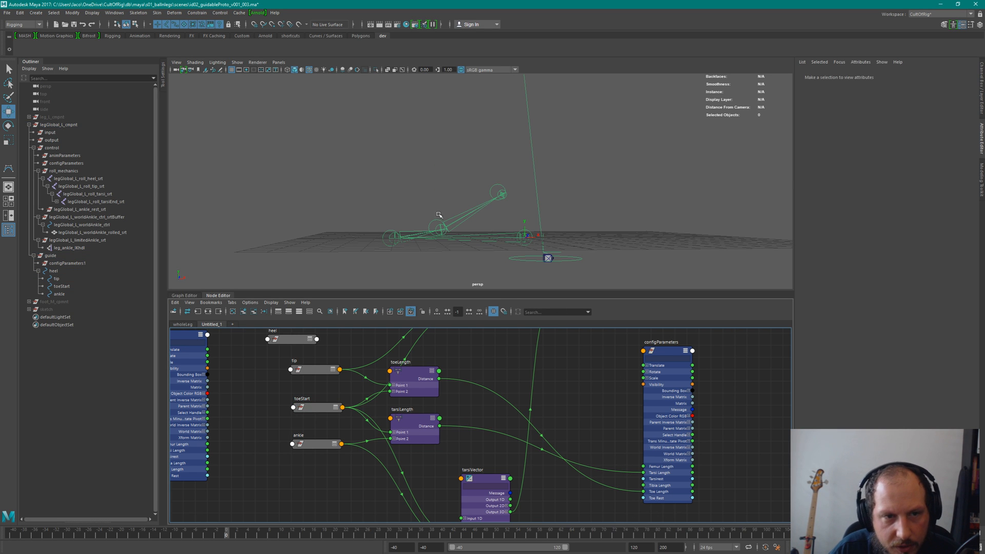
Switch to the wholeLeg graph and expand legGlobal_L_roll_tarsi_fCurve to its connected attributes.
left_click(183, 324)
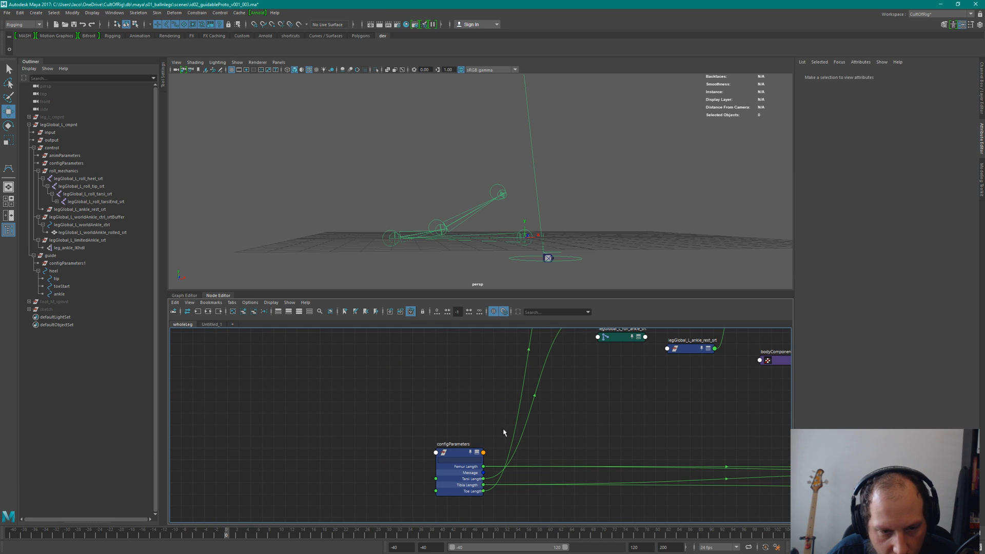
mouse_move(581, 417)
middle_mouse_down("alt")
mouse_move(561, 448)
mouse_move(555, 527)
middle_mouse_up("alt")
middle_click_drag(578, 374, 556, 464, "alt")
left_click_drag(541, 366, 542, 432)
left_click_drag(477, 426, 465, 415)
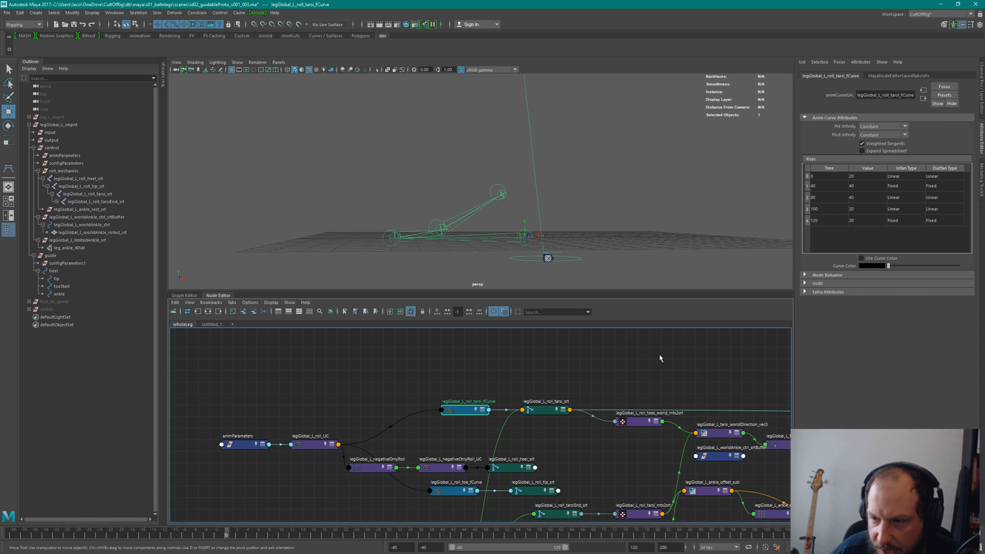
key("2")
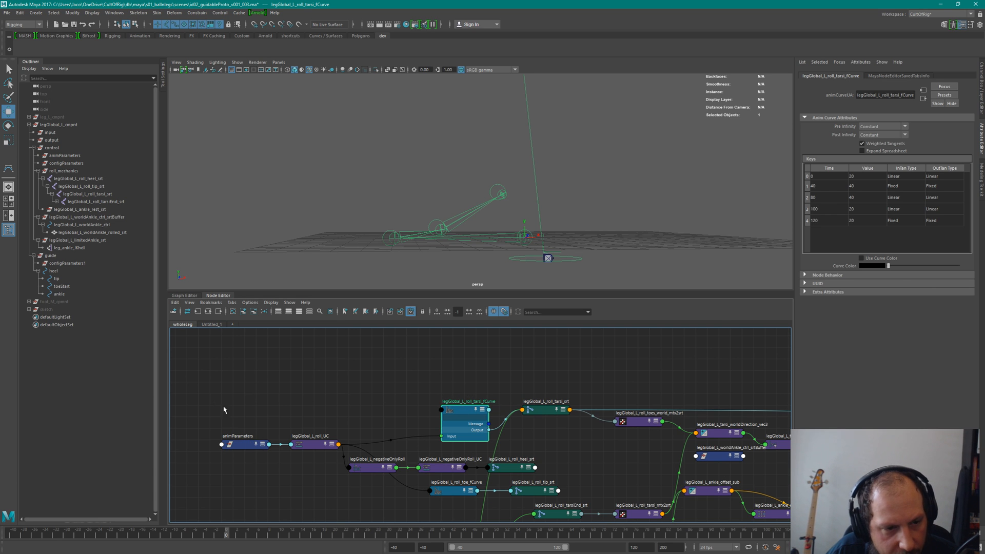
Trace the roll signal from animParameters through legGlobal_L_roll_UC to legGlobal_L_roll_tarsi_fCurve.
left_click_drag(224, 409, 232, 485)
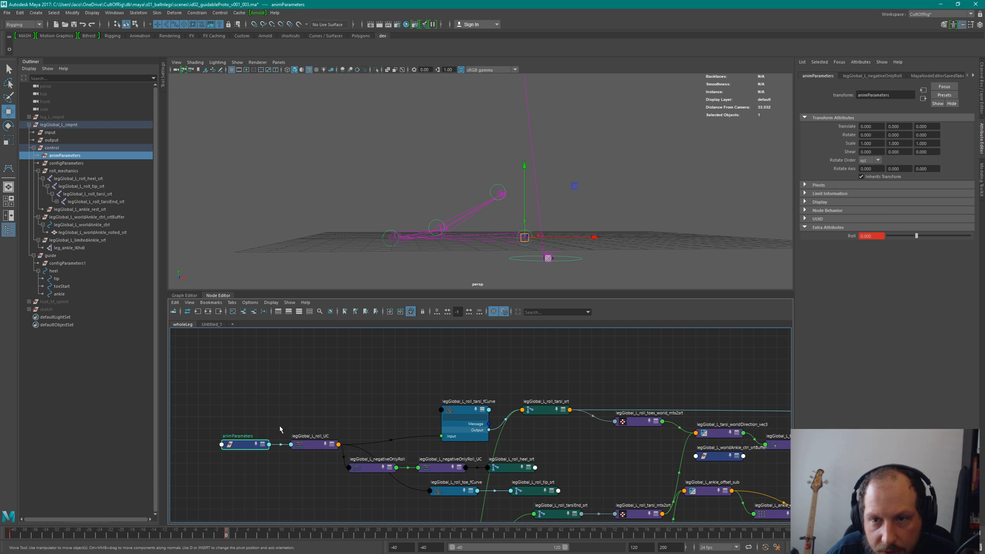
left_click(310, 443)
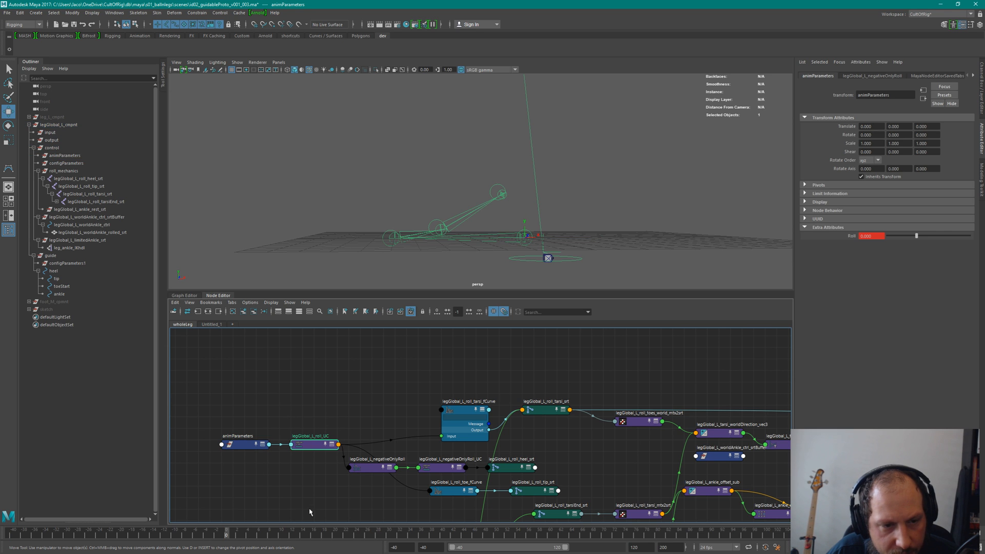
left_click(461, 404)
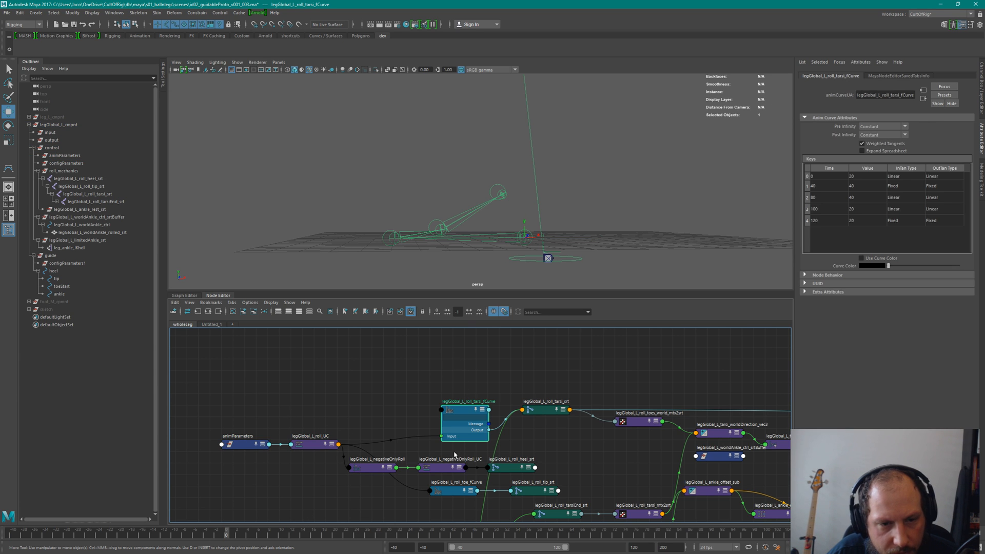
left_click(309, 443)
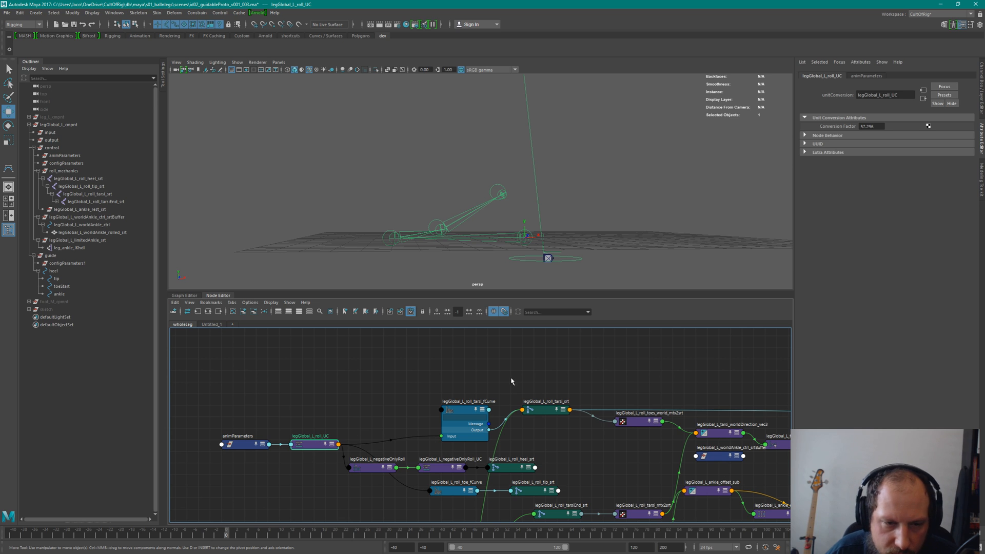
Move the legGlobal_L_roll_tarsi_fCurve node slightly upward in the wholeLeg graph.
left_click(452, 465)
mouse_move(458, 408)
left_mouse_down("shift")
mouse_move(457, 427)
mouse_move(463, 402)
left_mouse_up("shift")
left_click(486, 396)
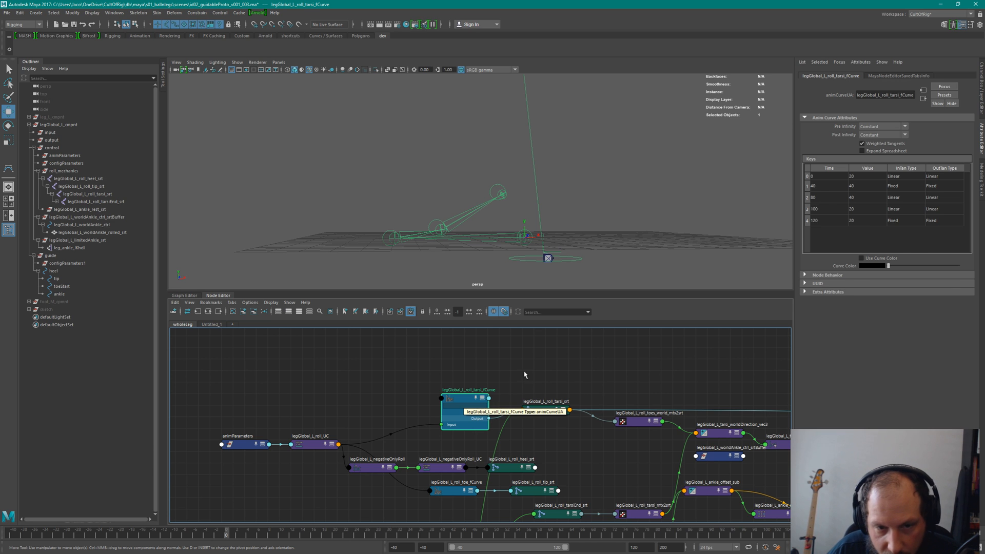
Examine which rotation channel of legGlobal_L_roll_tarsi_srt the curve drives, and place the collapsed node level with the curve's output.
left_click(544, 410)
key("2")
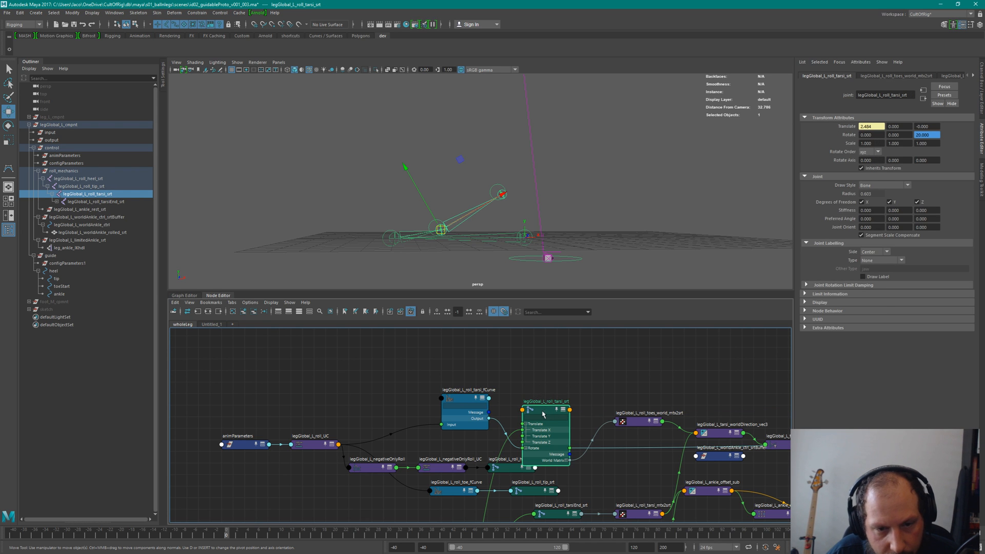
left_click_drag(543, 414, 544, 403)
left_click(526, 437)
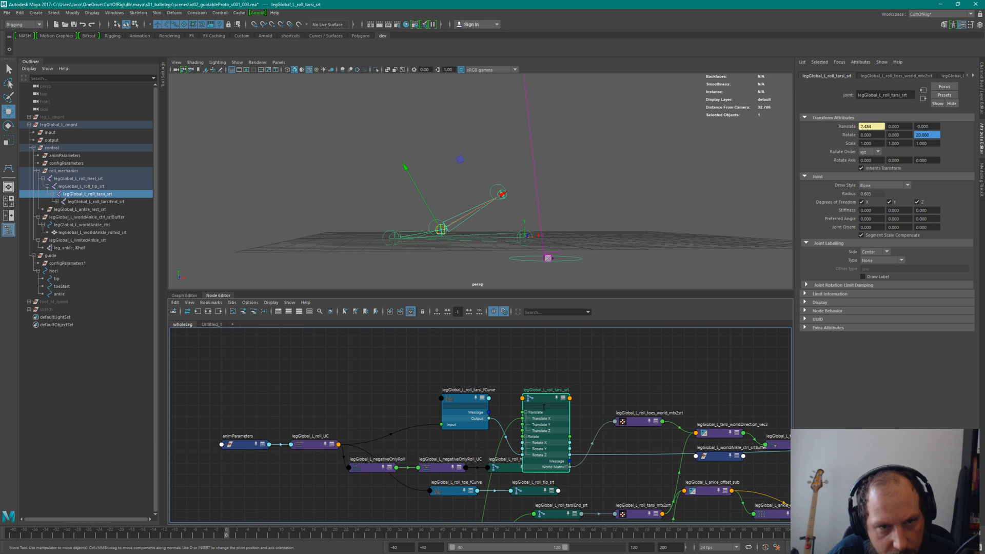
key("1")
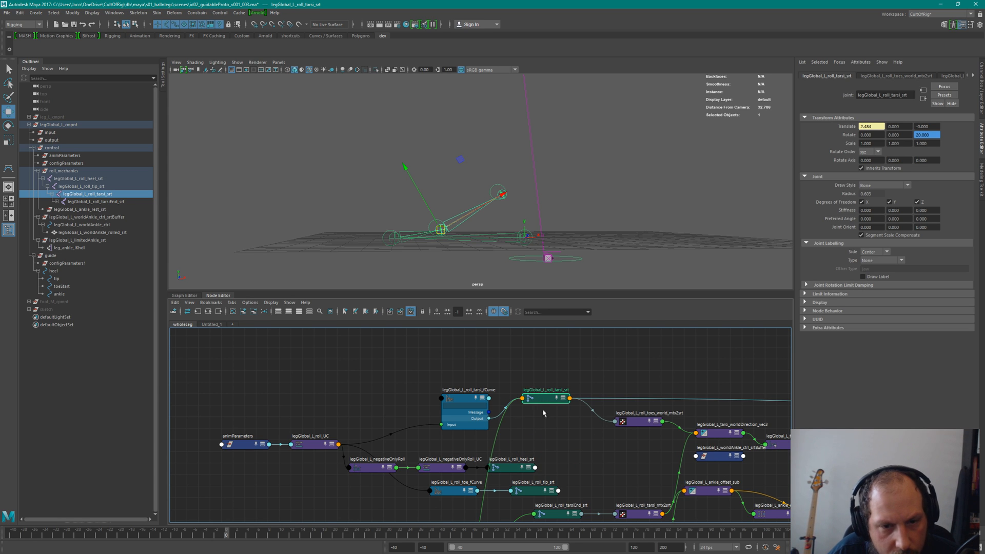
left_click_drag(544, 401, 543, 424)
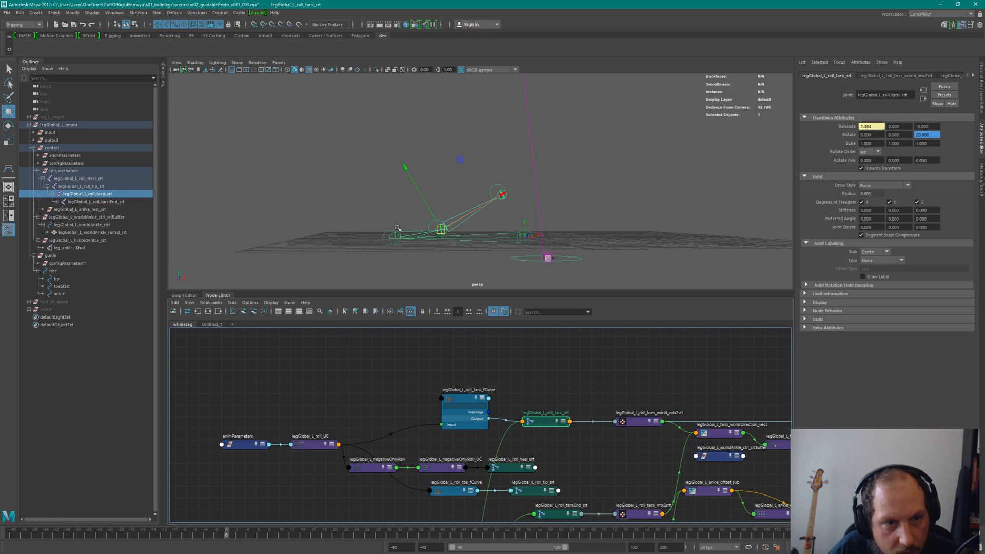
Expand legGlobal_L_roll_tip_srt and its Rotate attribute to show the individual rotation channels.
left_click(521, 482)
middle_click_drag(522, 482, 530, 440, "alt")
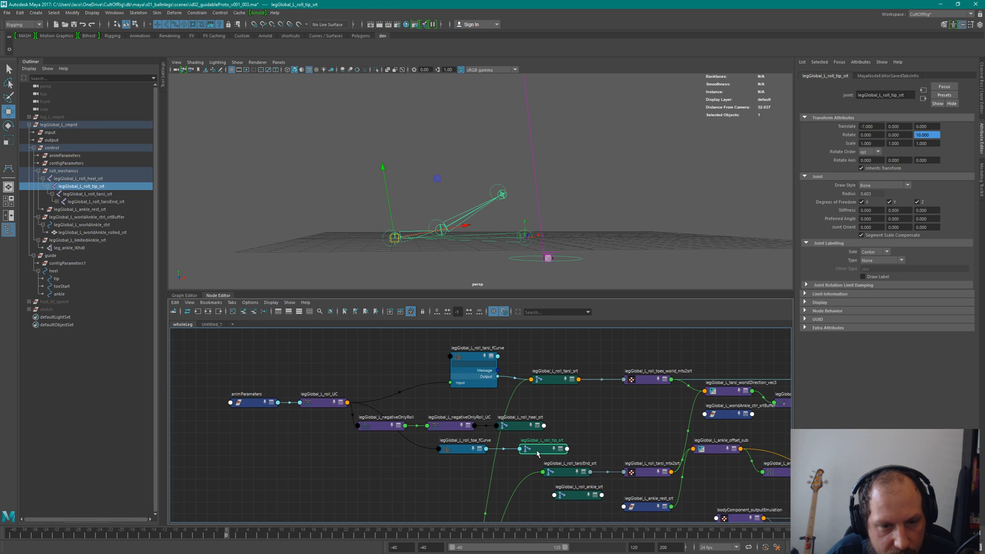
key("2")
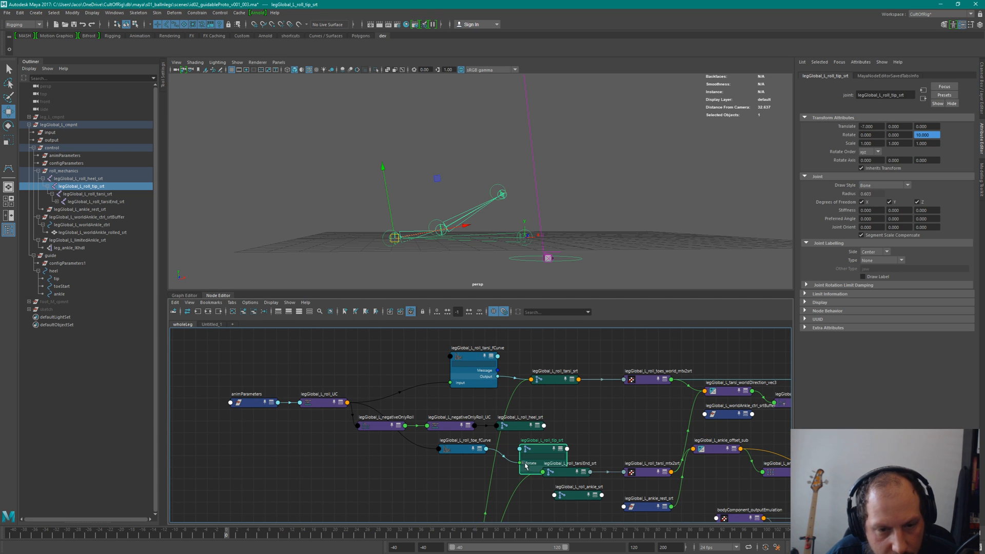
left_click(525, 463)
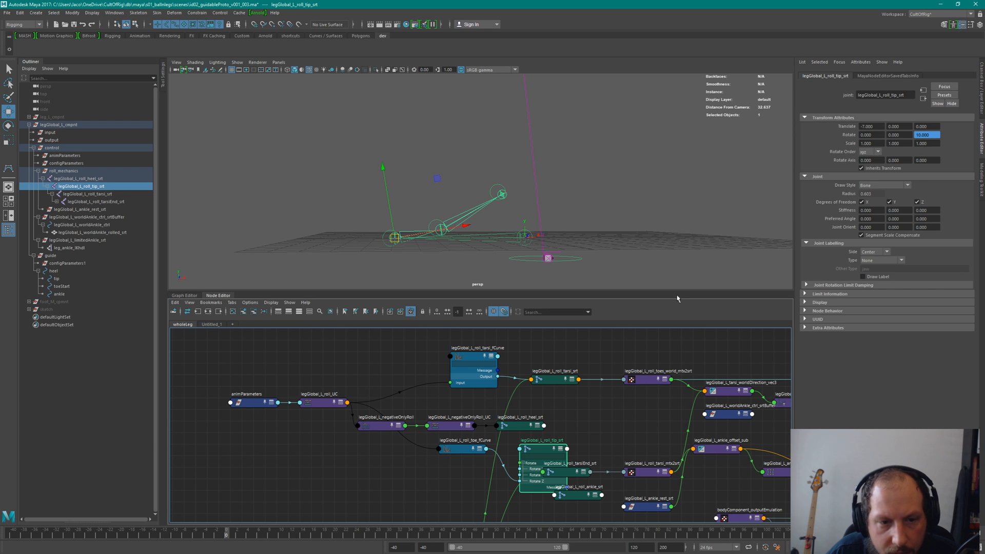
Move legGlobal_L_roll_toe_fCurve away from the tip joint, under the negativeOnlyRoll node, and show the curve in the Graph Editor.
left_click(445, 451)
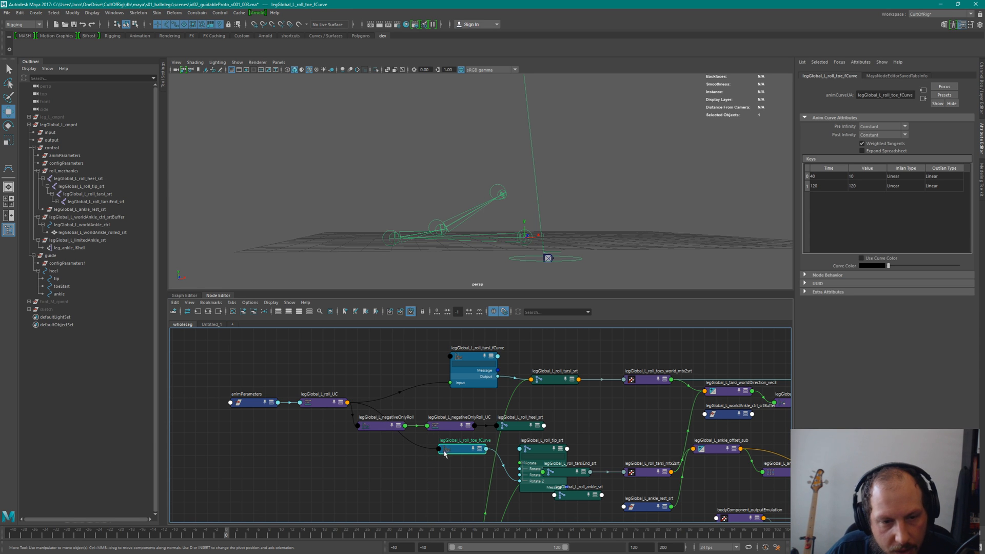
left_click_drag(458, 453, 384, 452)
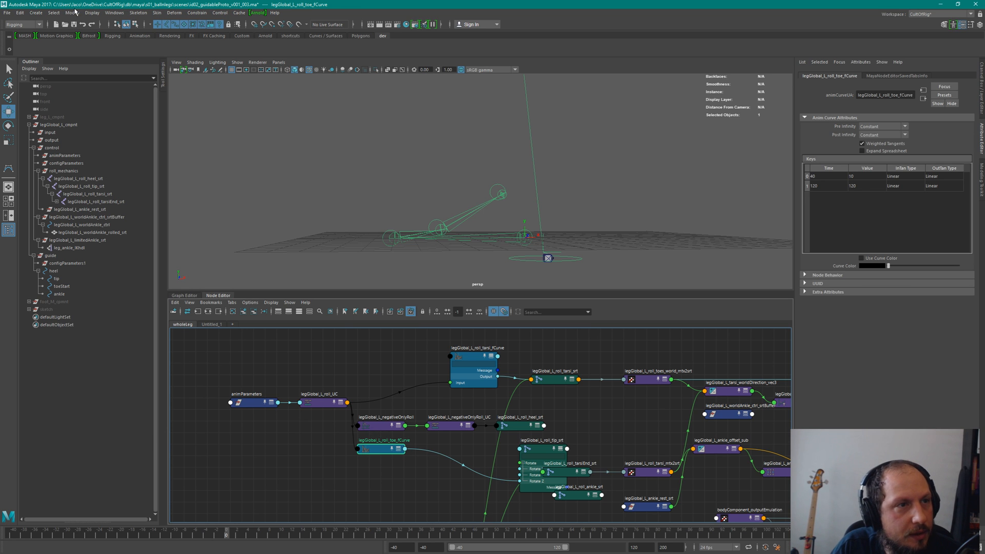
left_click(114, 12)
mouse_move(147, 41)
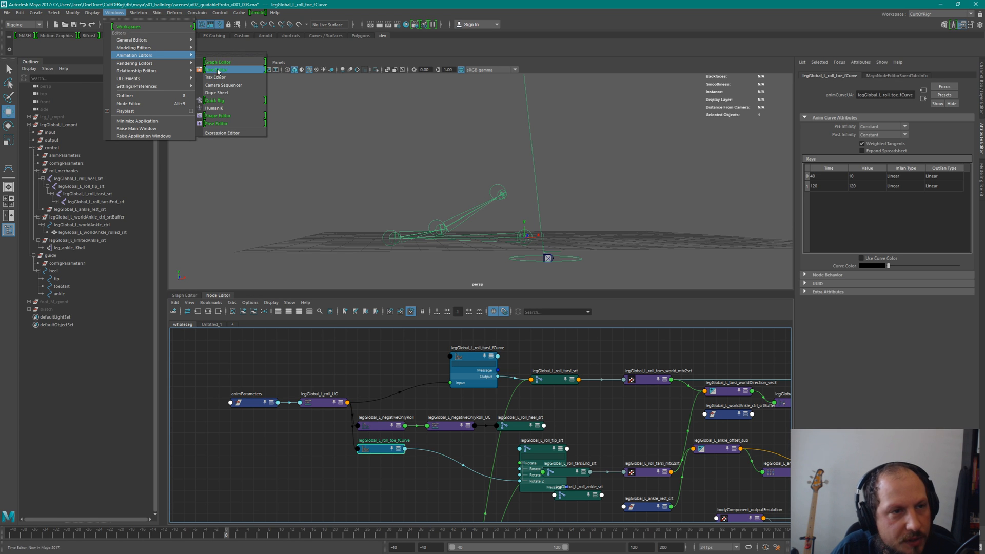
left_click(219, 62)
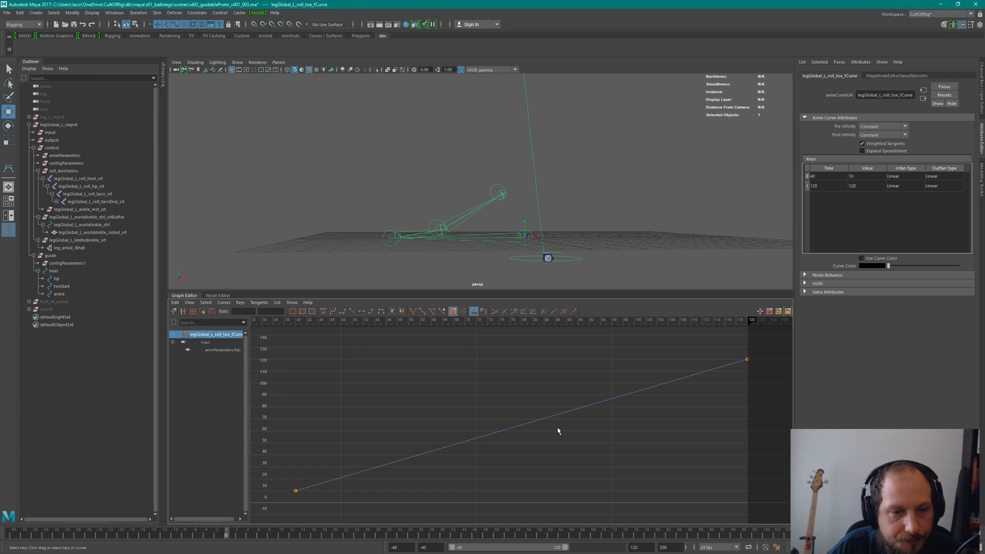
Examine the start and end keys of legGlobal_L_roll_toe_fCurve.
left_click_drag(275, 485, 380, 501)
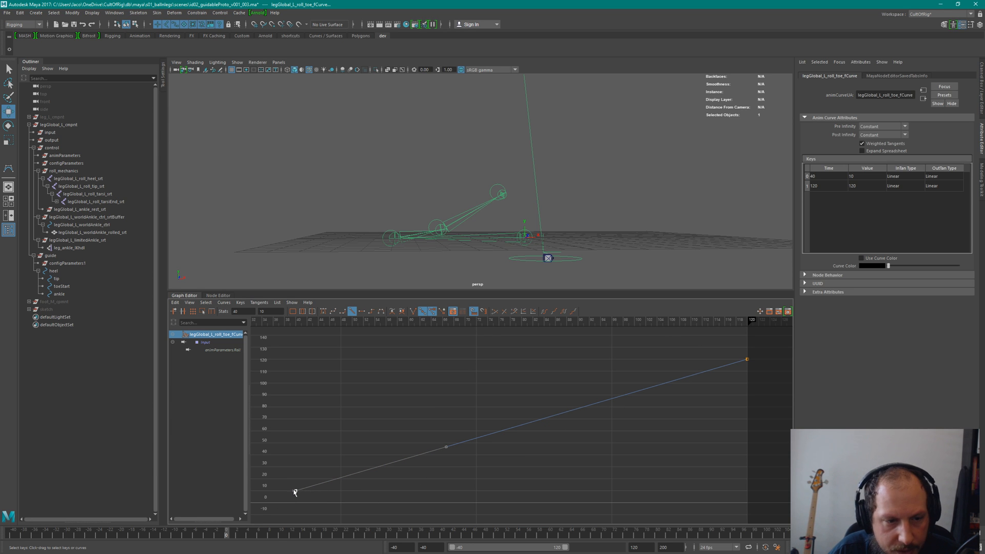
left_click_drag(742, 354, 774, 370)
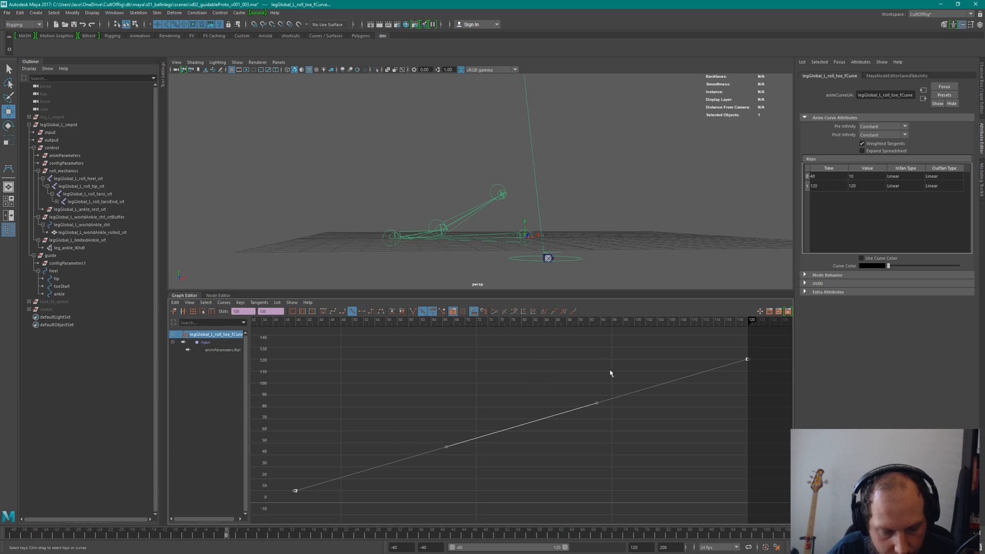
left_click_drag(257, 373, 786, 466)
left_click_drag(256, 345, 764, 457)
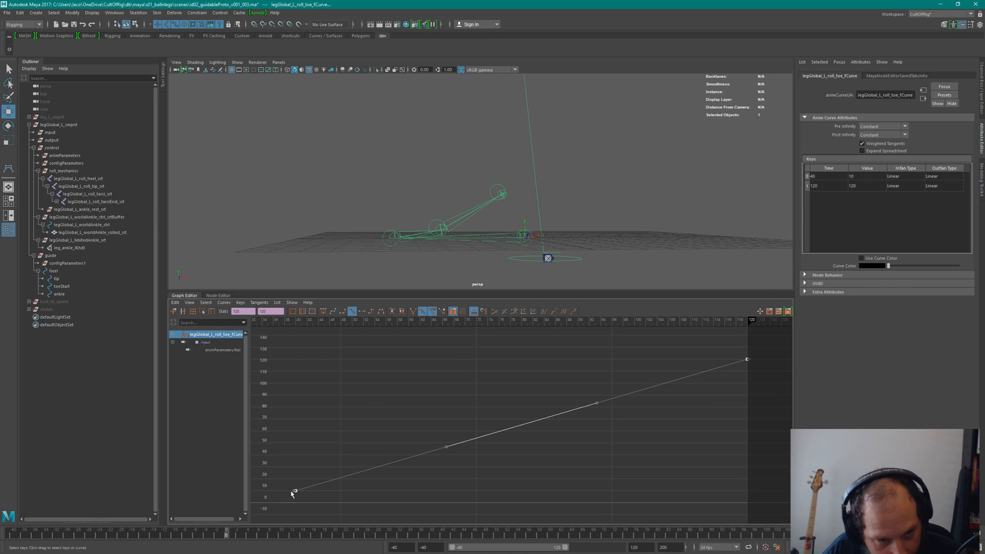
Try to lower the toe curve's first key to zero by hand, and undo the change.
mouse_move(295, 491)
left_mouse_down()
mouse_move(295, 502)
mouse_move(295, 480)
mouse_move(295, 502)
left_mouse_up()
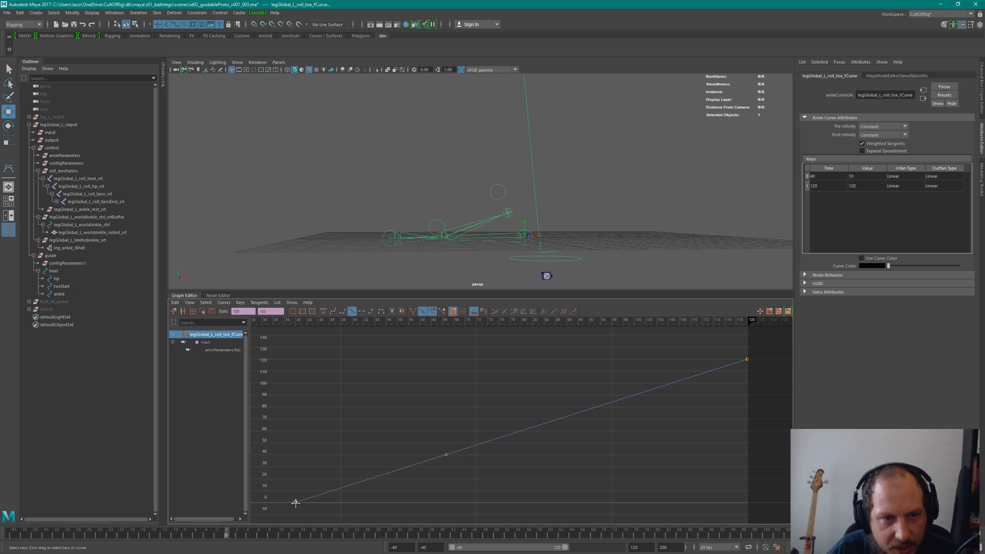
left_click_drag(295, 503, 295, 502)
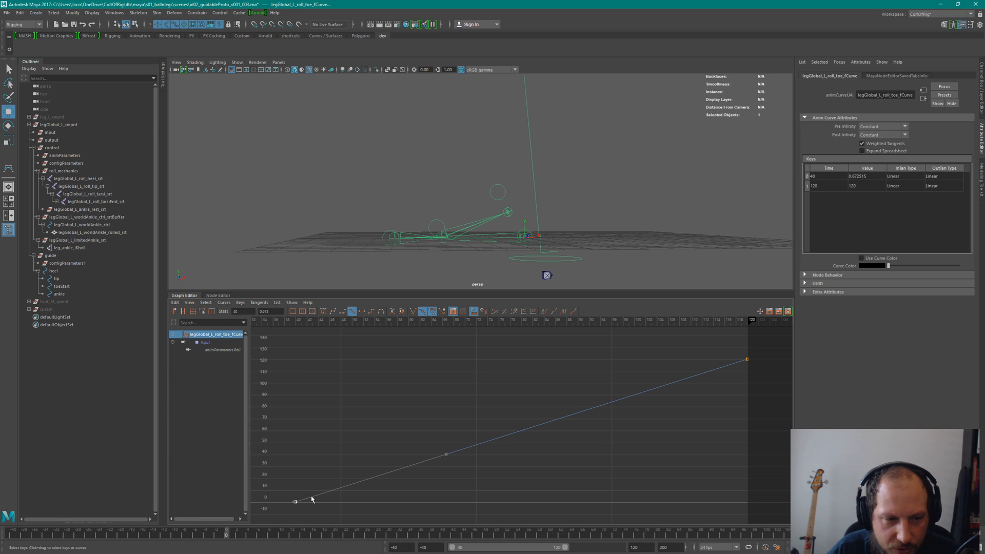
key("ctrl+z")
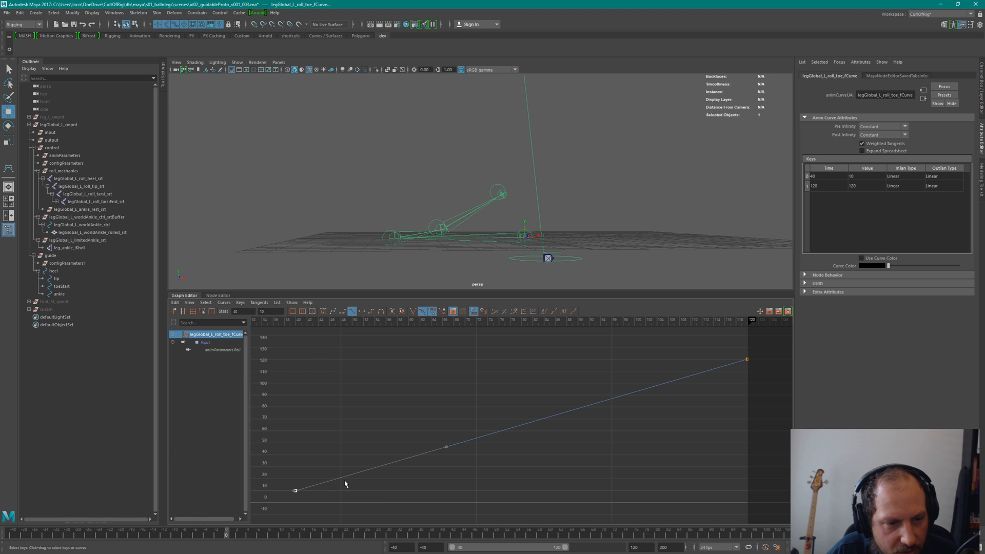
Set the value of the toe curve's first key, at 40, to 0.
left_click(340, 451)
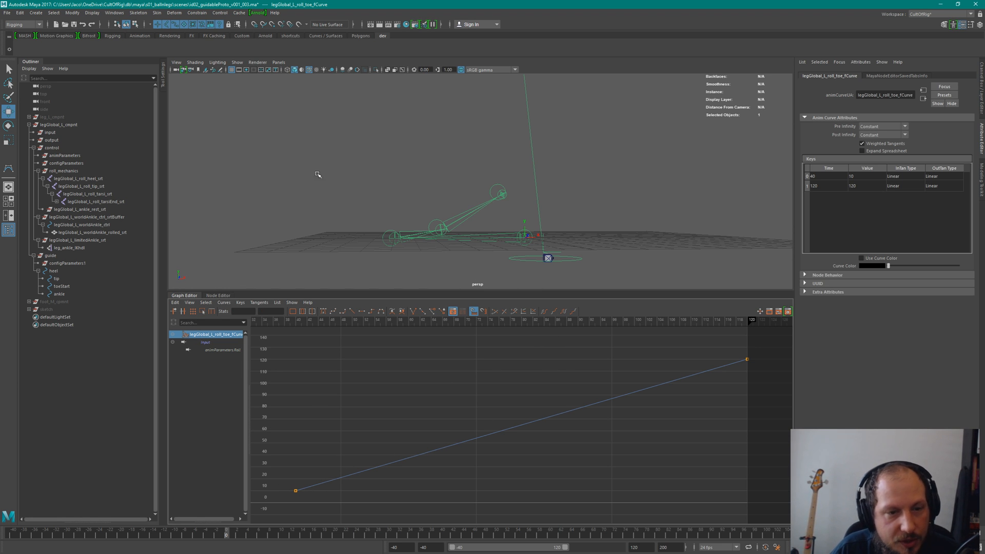
left_click_drag(273, 354, 769, 512)
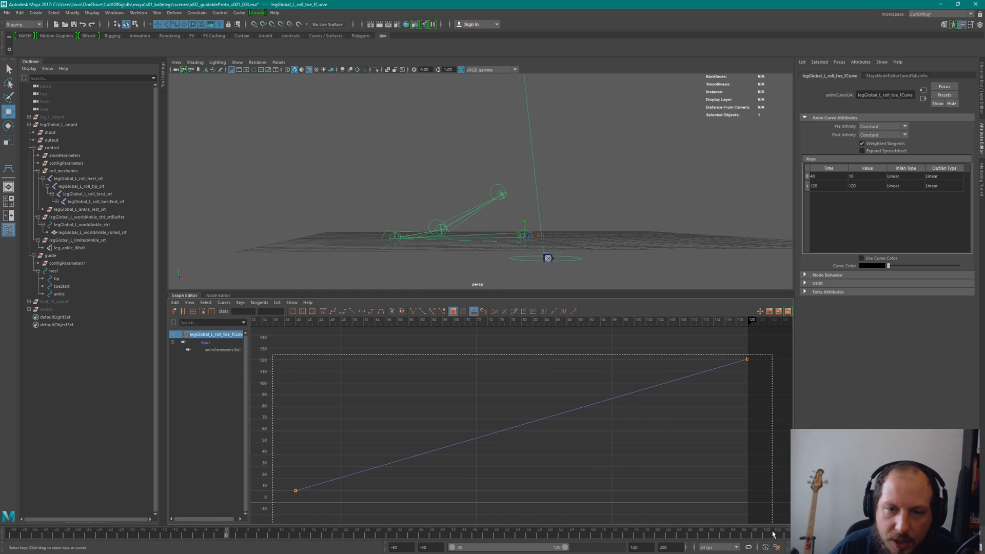
left_click_drag(274, 474, 314, 506)
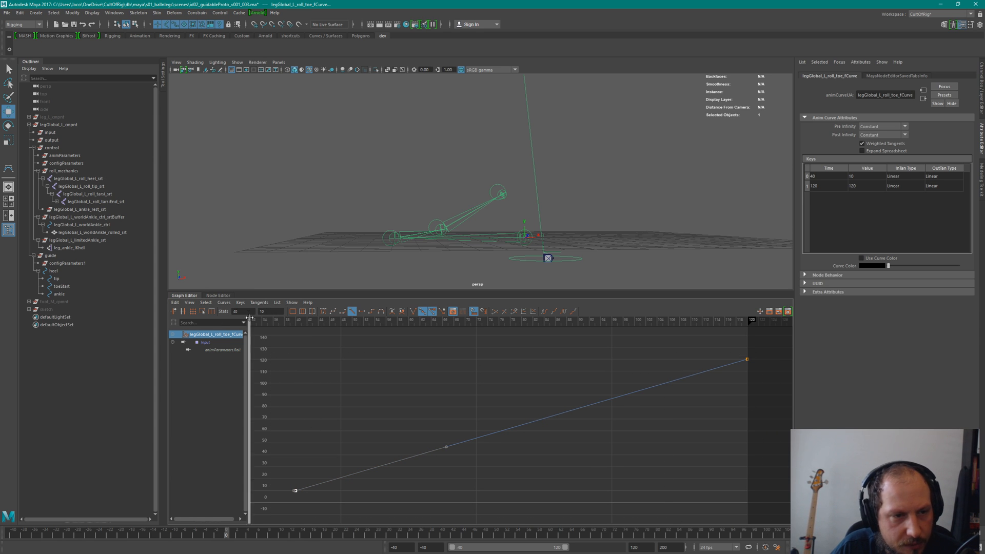
left_click(267, 312)
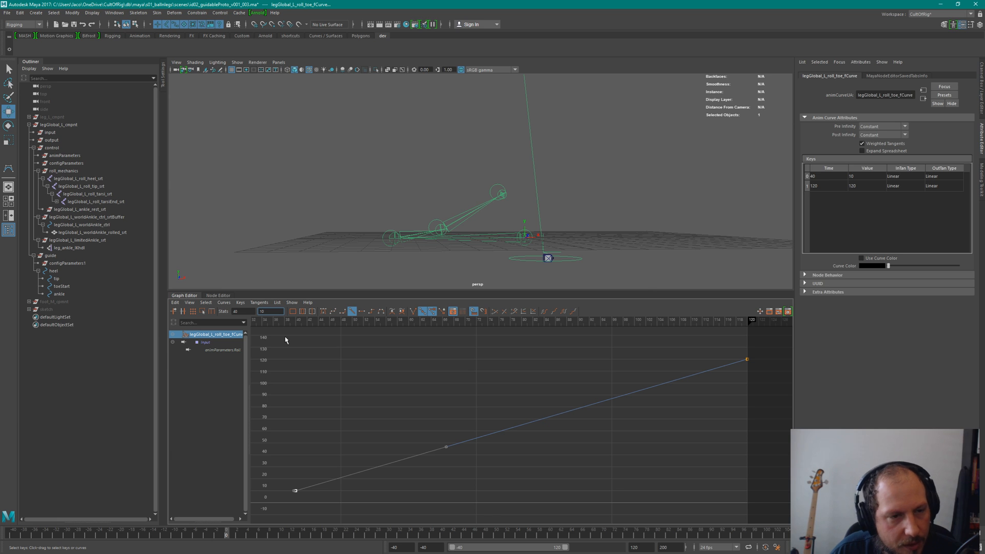
type("0")
key("Return")
Set the value of the toe curve's last key, at 120, to 110 and clear the selection.
left_click(747, 358)
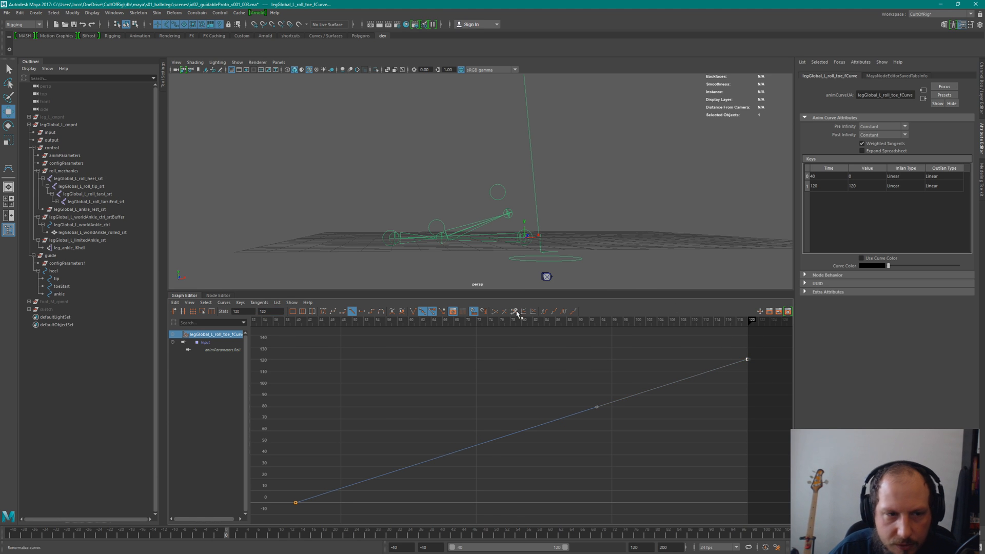
left_click(275, 311)
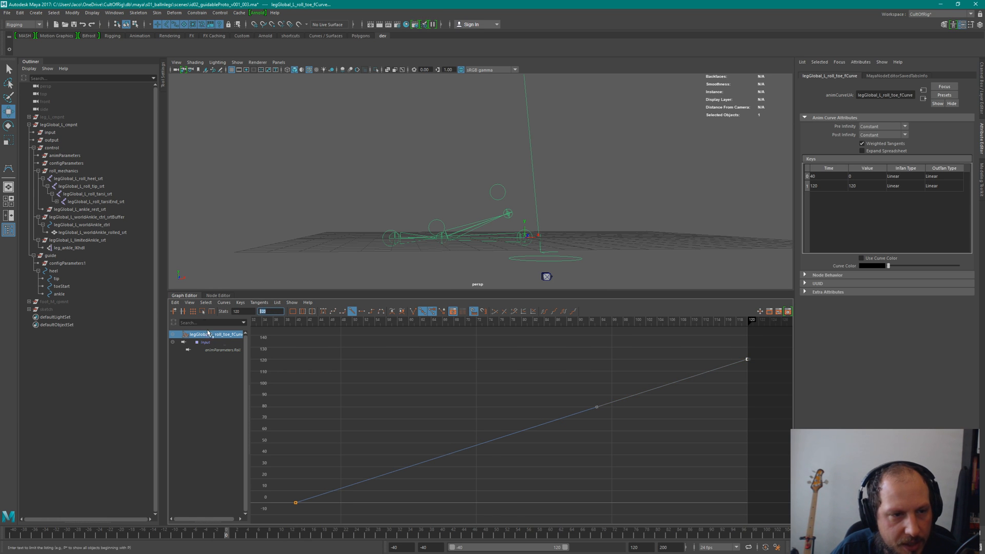
type("110")
key("Return")
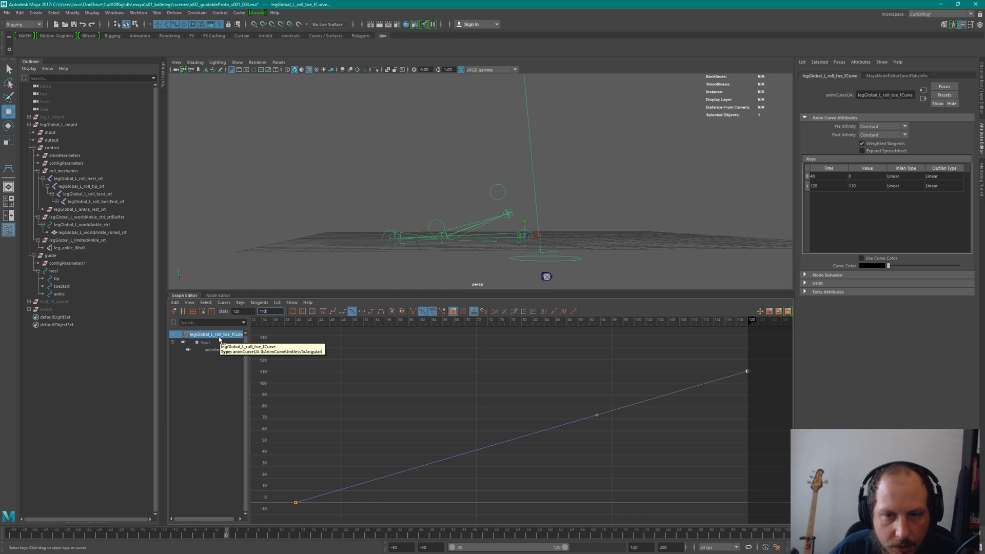
left_click(649, 262)
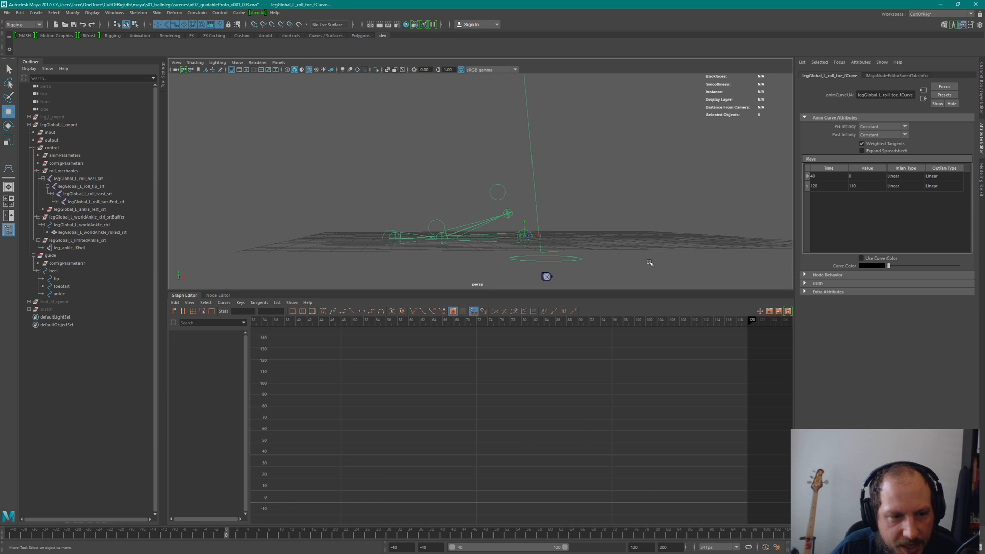
left_click_drag(197, 538, 226, 528)
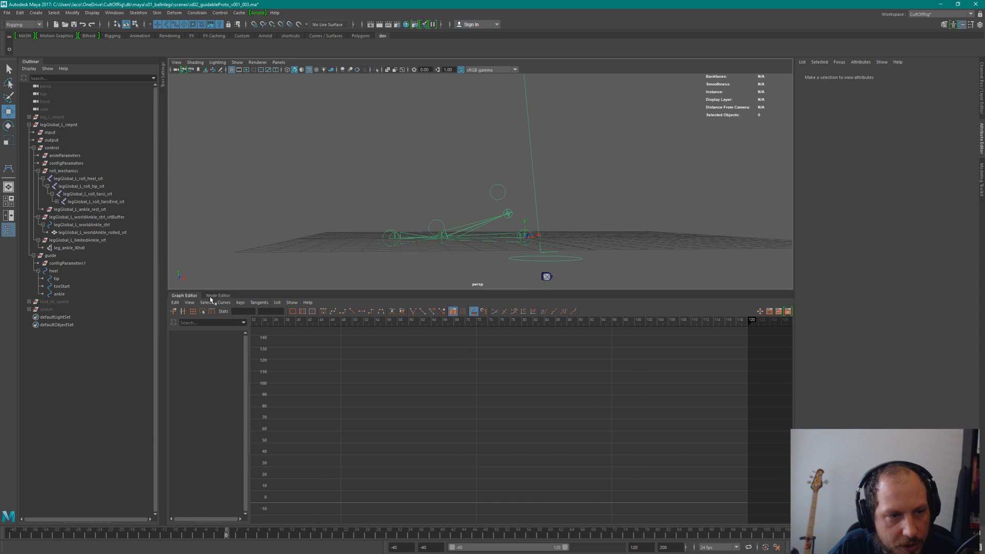
Create an animBlendNodeAdditiveDA node below legGlobal_L_roll_toe_fCurve in the whole-leg node graph.
left_click(217, 297)
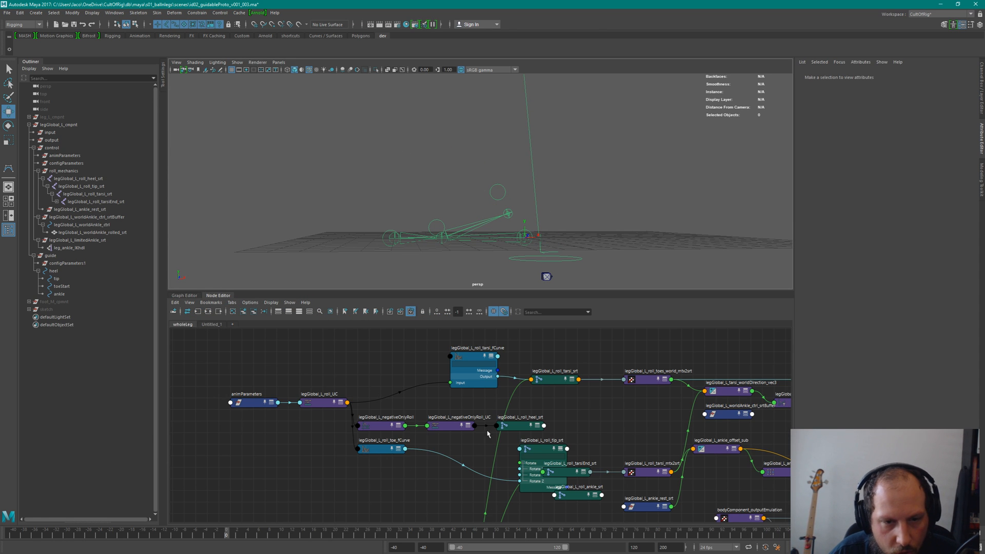
middle_click_drag(404, 484, 441, 407, "alt")
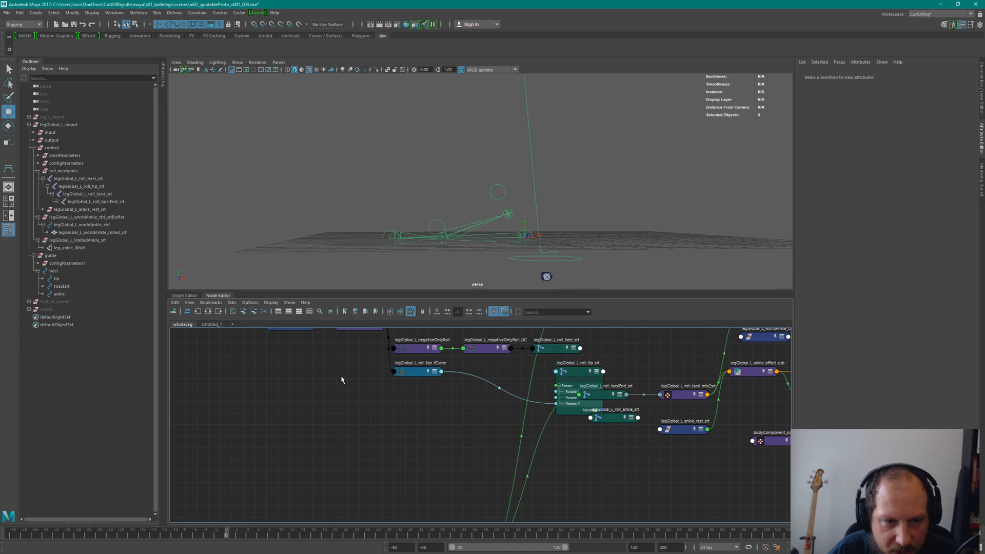
left_click_drag(341, 371, 448, 393)
middle_click_drag(424, 391, 497, 436, "alt")
key("Tab")
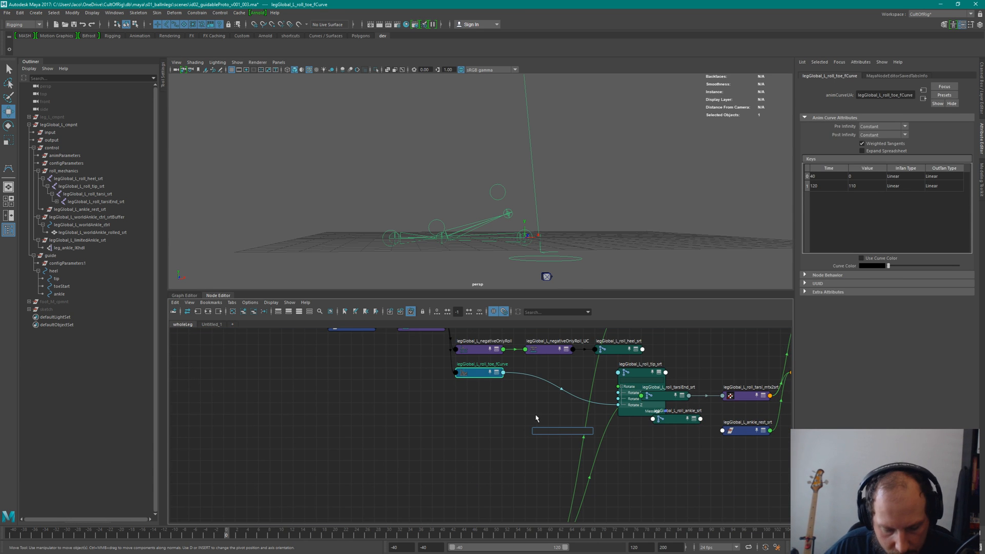
type("add")
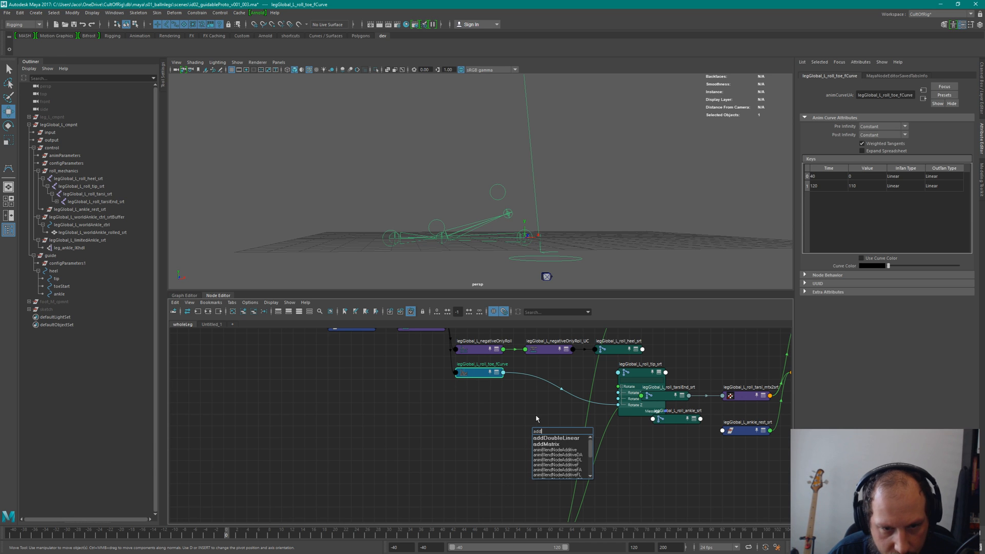
key("Down")
key("Down")
key("Down")
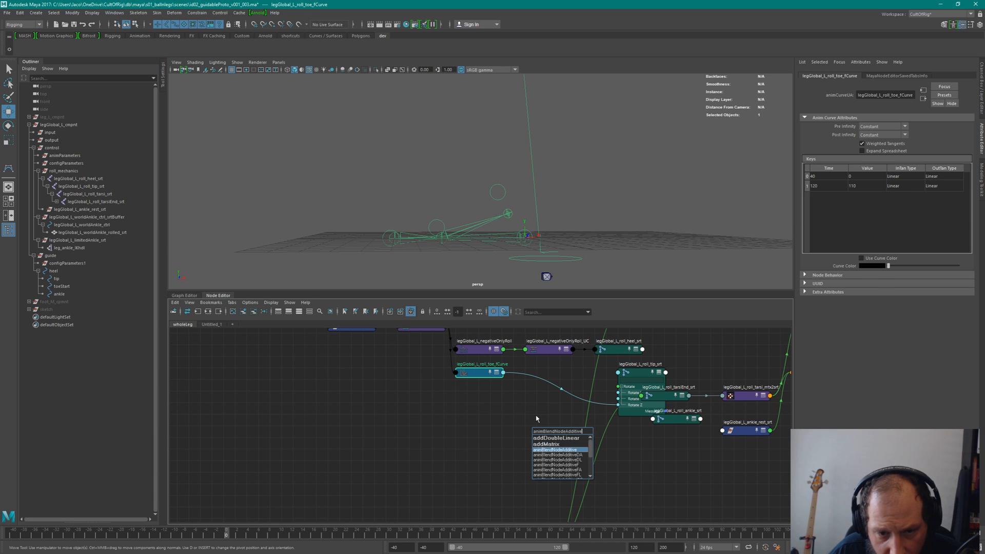
key("Down")
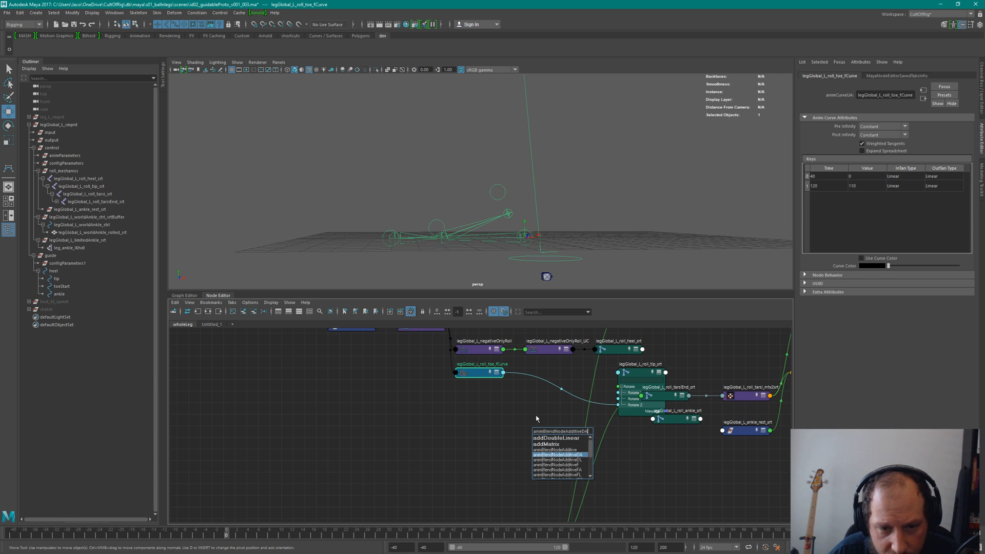
key("Return")
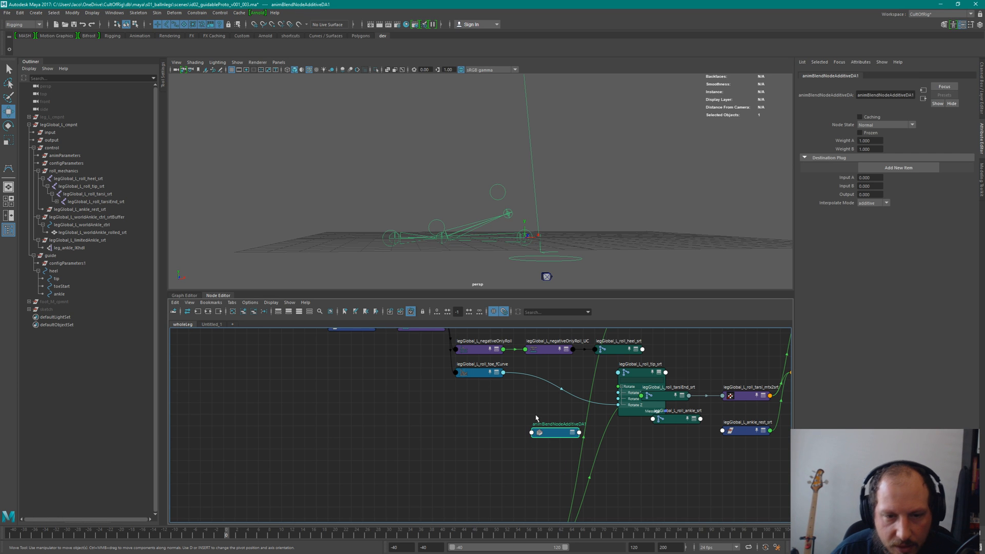
Expand the new blend node and legGlobal_L_roll_toe_fCurve to expose their plugs, and move the blend node slightly up.
key("3")
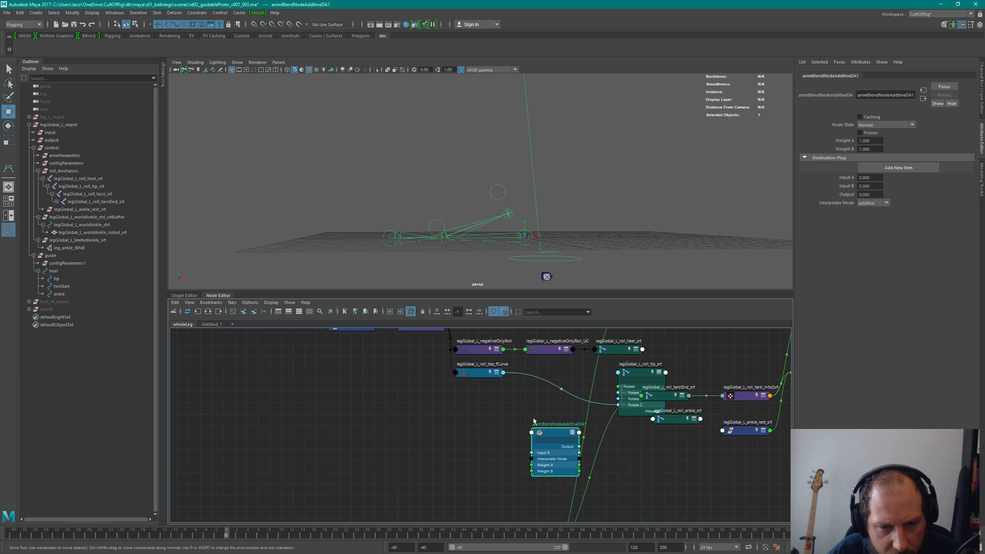
left_click(478, 373)
key("2")
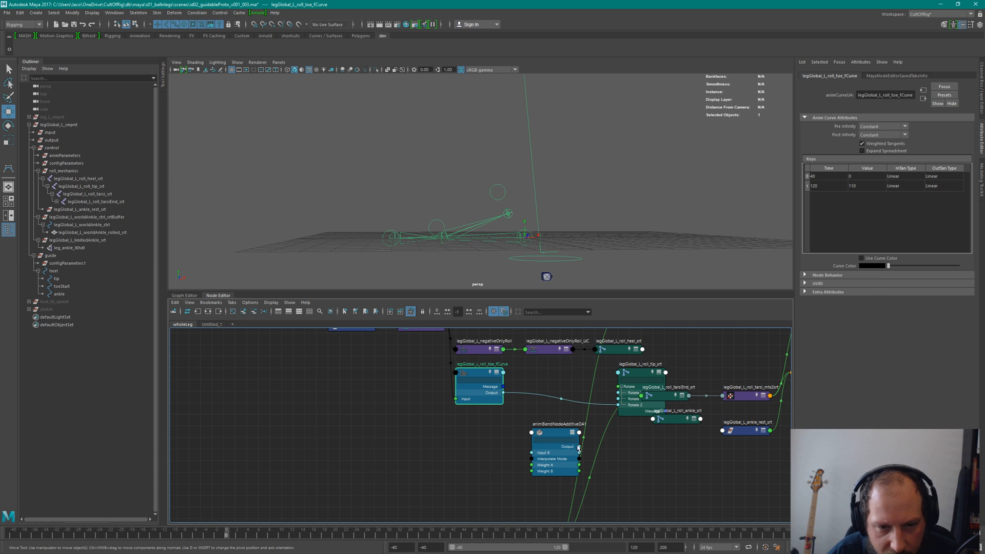
left_click_drag(558, 442, 563, 429)
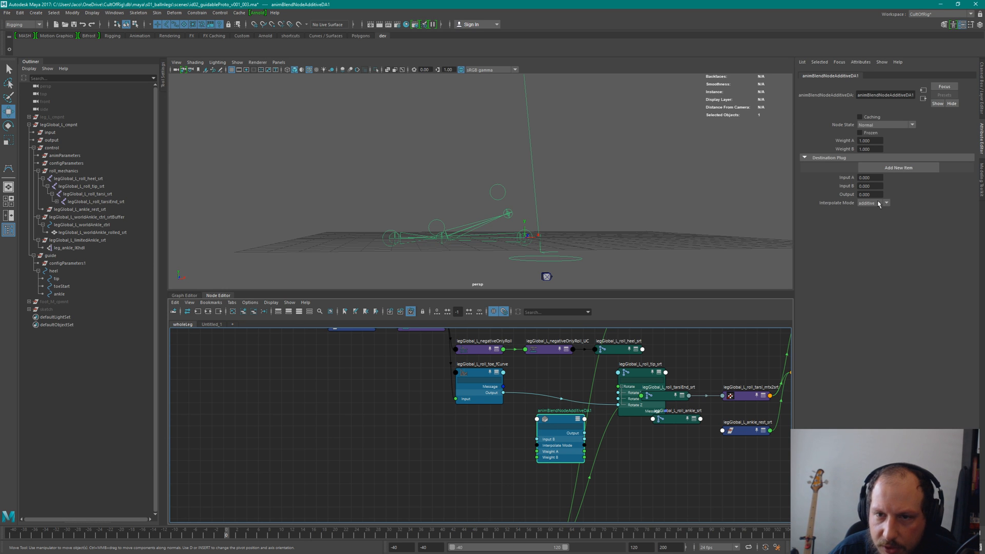
Try to connect the toe curve's Output to Input B of the additive blend node, and undo the connection.
left_click_drag(503, 392, 543, 439)
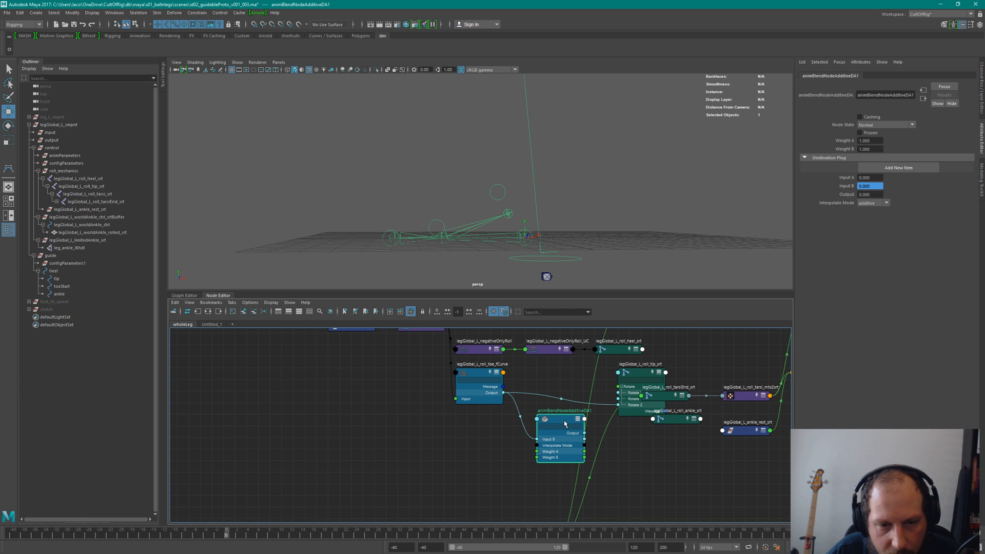
key("ctrl+z")
key("2")
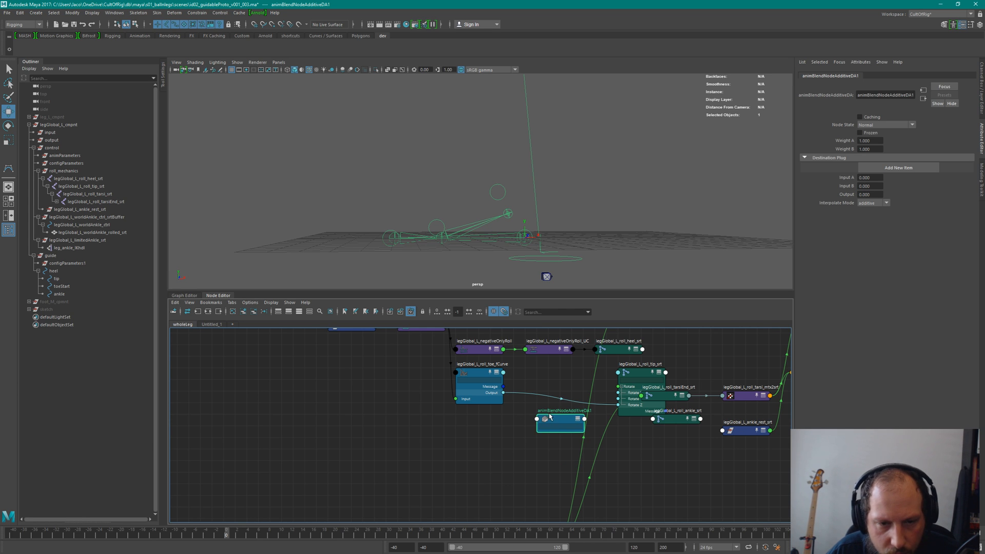
Show all attributes of the additive blend node and connect the toe curve's Output to its Input A.
key("3")
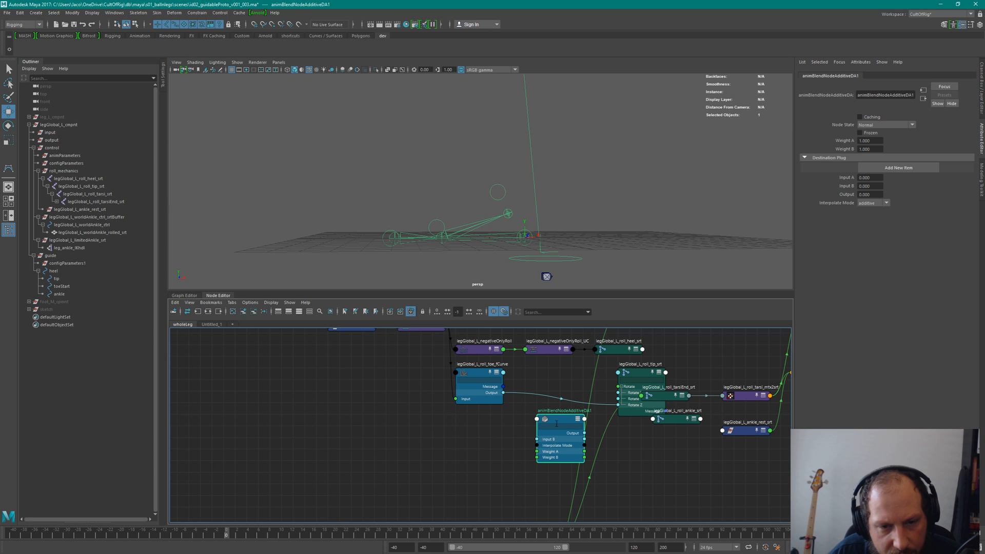
right_click(557, 422)
left_click(554, 519)
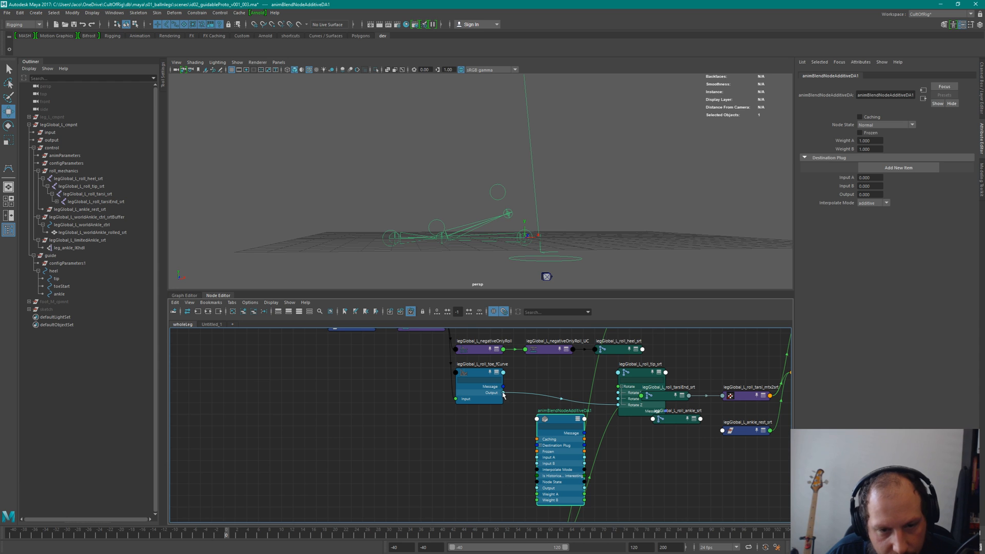
left_click_drag(504, 393, 537, 457)
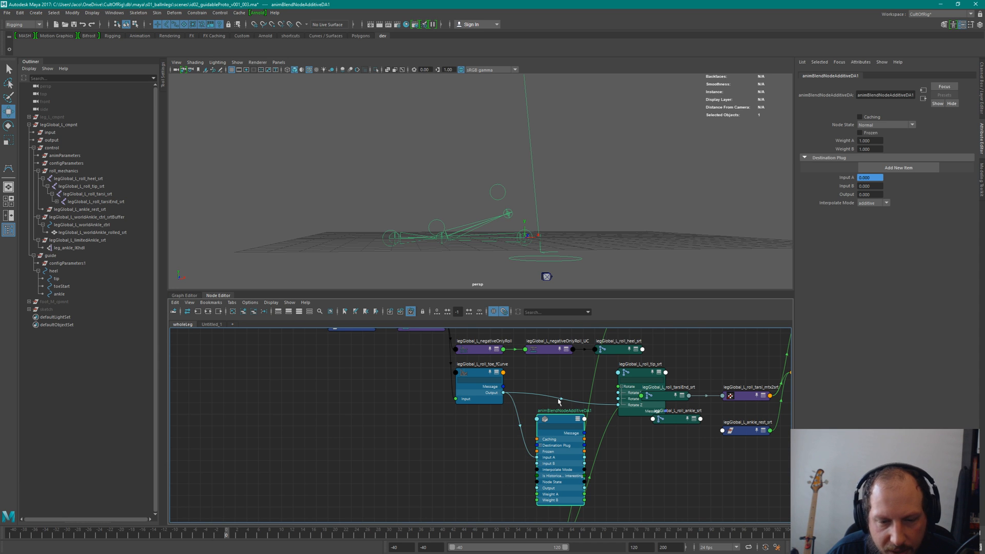
Shift the configParameters node slightly away from the additive blend node and expand it to show its full attribute list.
scroll(516, 461, "down", 2)
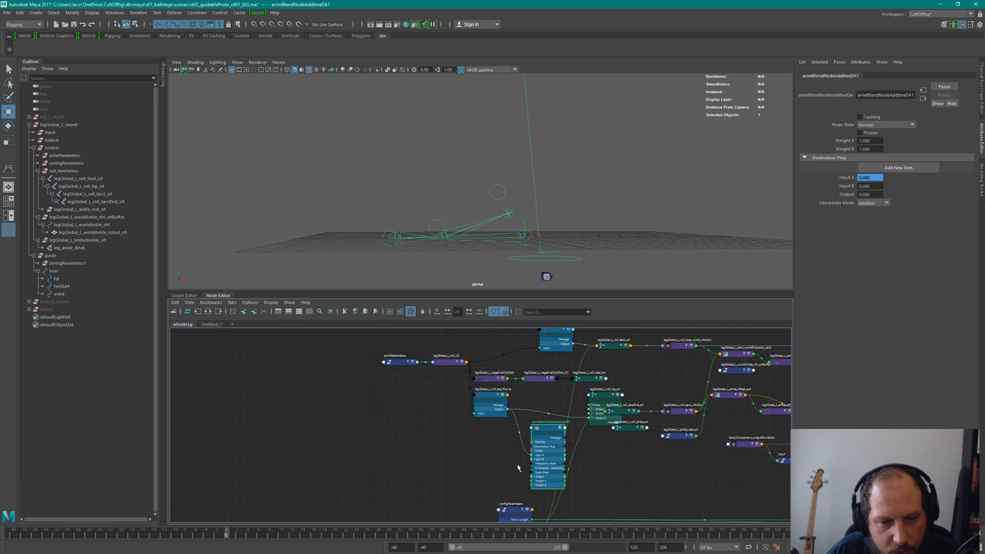
middle_click_drag(513, 497, 532, 457, "alt")
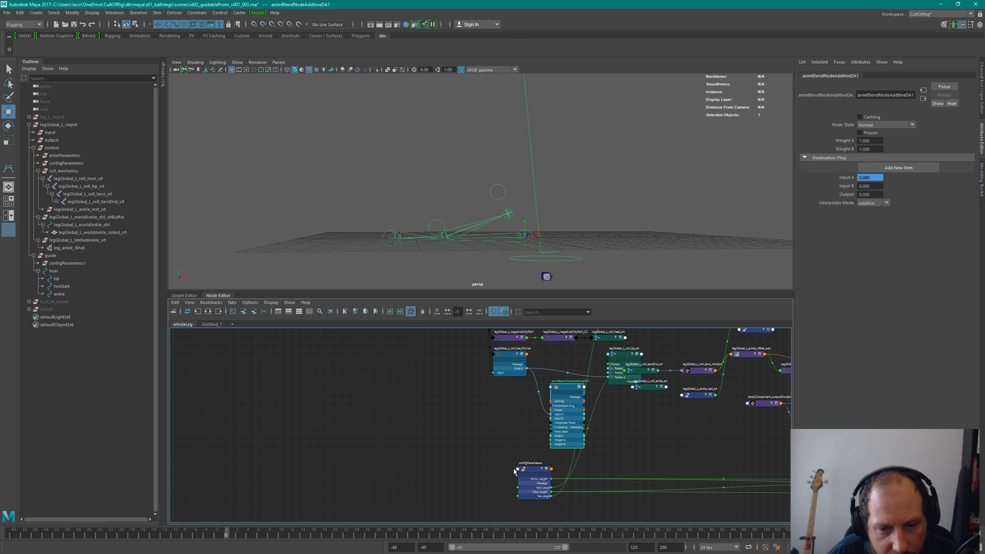
left_click_drag(516, 470, 499, 470)
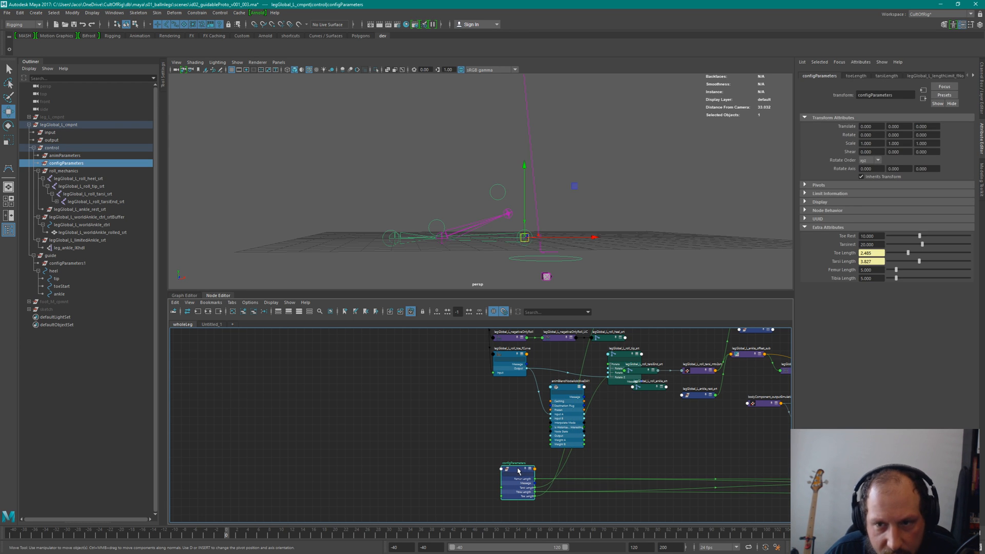
key("3")
middle_click_drag(518, 471, 527, 436, "alt")
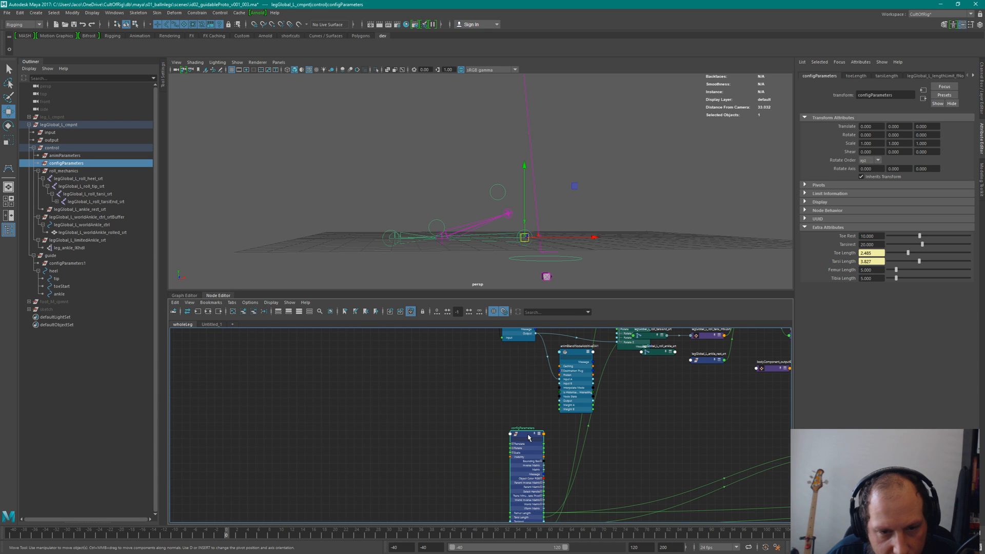
Position configParameters beside the animBlendNodeAdditiveDA1 node and connect its Toe Rest output to that node's Input B.
left_click_drag(528, 437, 520, 354)
middle_click_drag(520, 356, 527, 407, "alt")
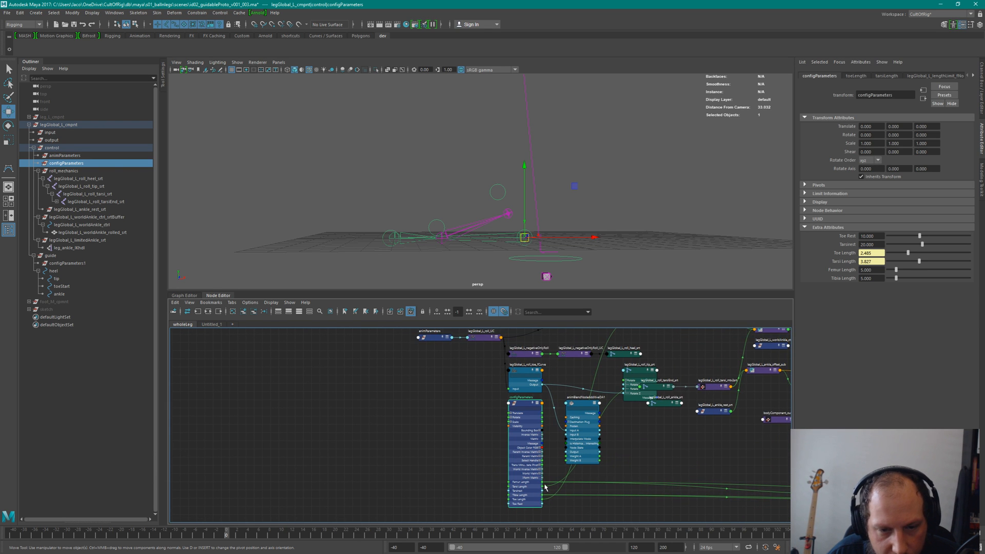
scroll(552, 466, "up", 2)
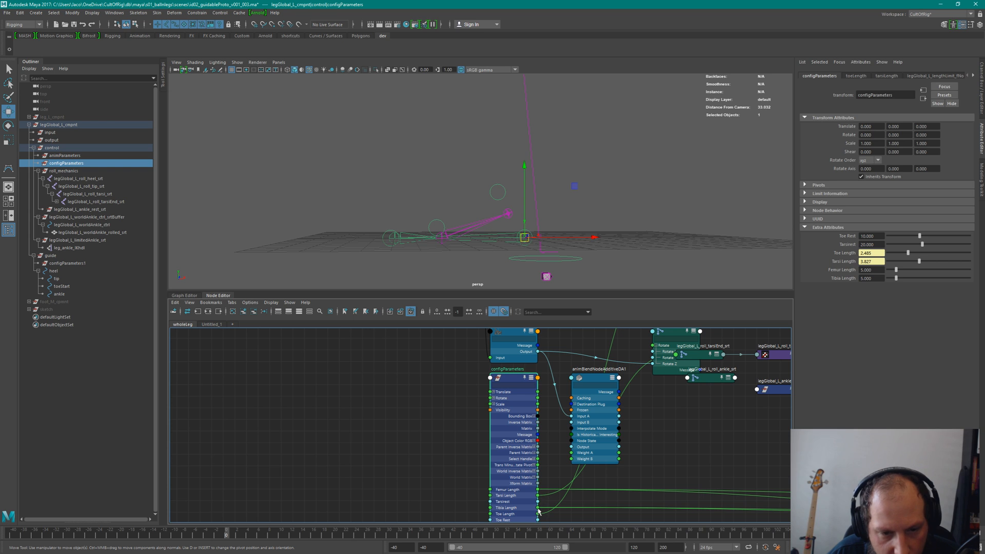
left_click_drag(538, 520, 595, 422)
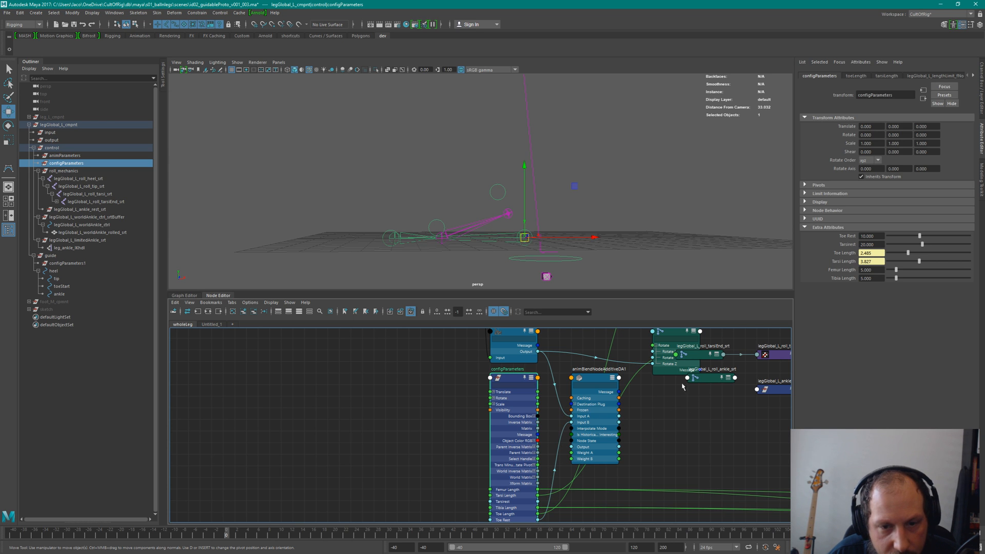
Connect animBlendNodeAdditiveDA1's Output to Rotate Z of legGlobal_L_roll_tip_srt and test the roll by scrubbing the timeline.
middle_click_drag(639, 429, 568, 443)
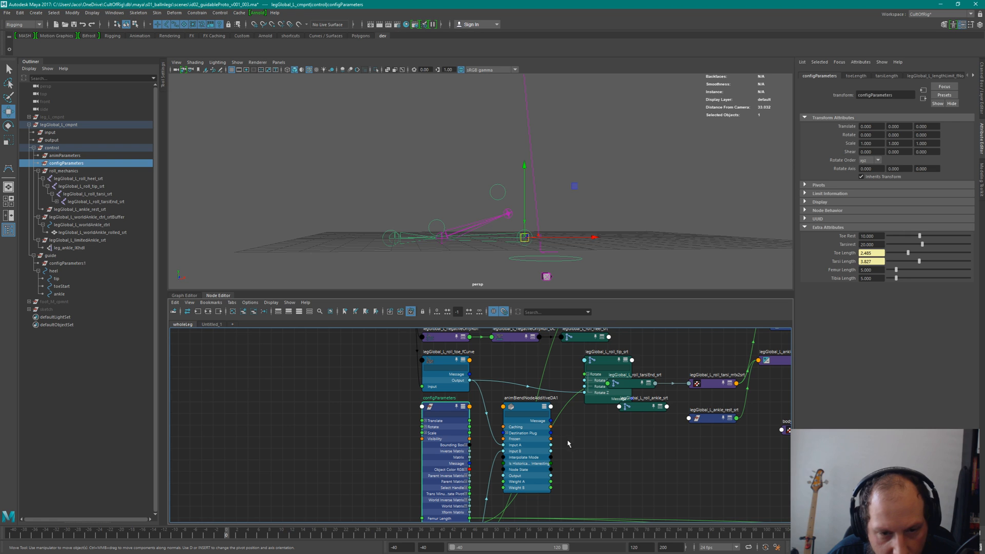
left_click(539, 413)
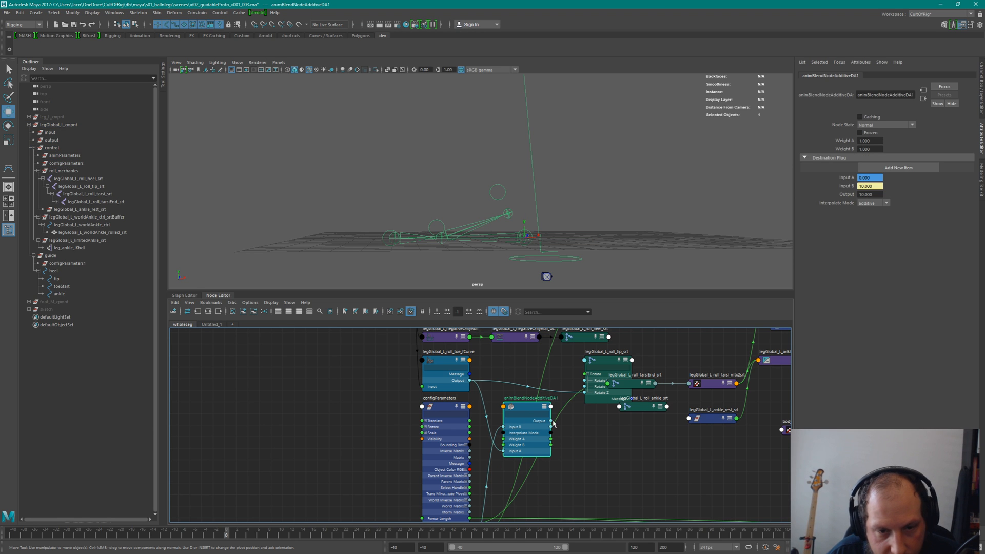
left_click_drag(552, 421, 585, 396)
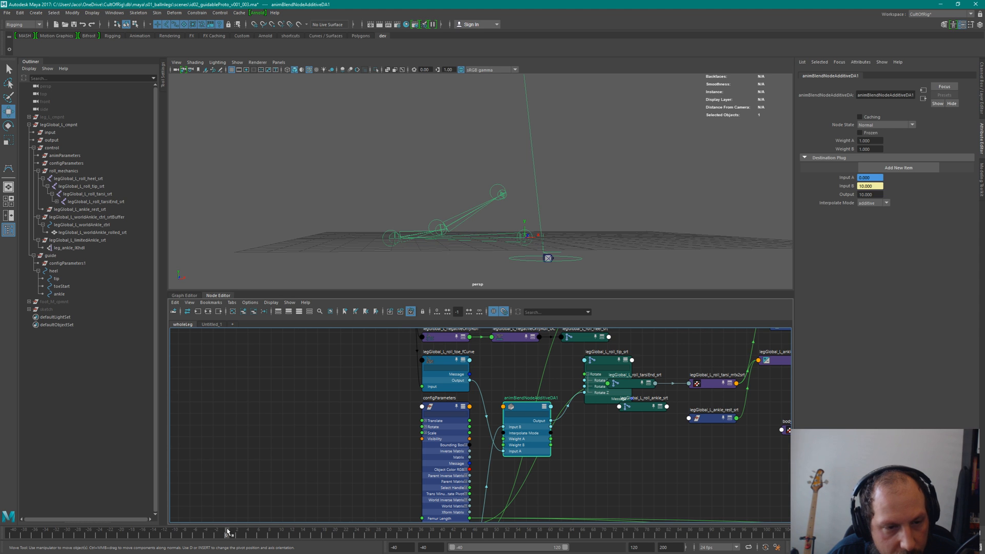
left_click_drag(229, 534, 384, 514)
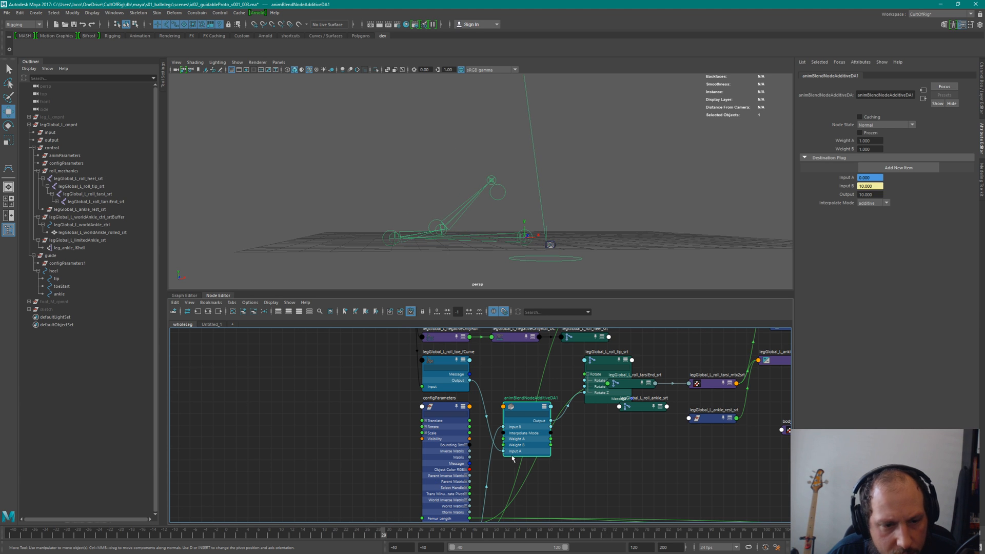
key("ctrl+z")
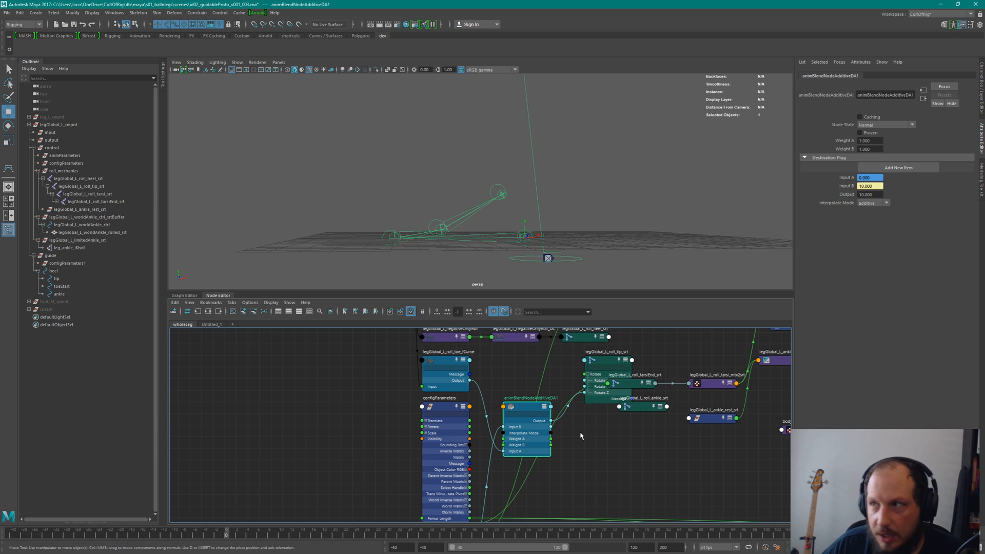
In the Untitled_1 node graph, reposition configParameters1 and configParameters, and line up tarsiRest beneath toeRest.
left_click(211, 324)
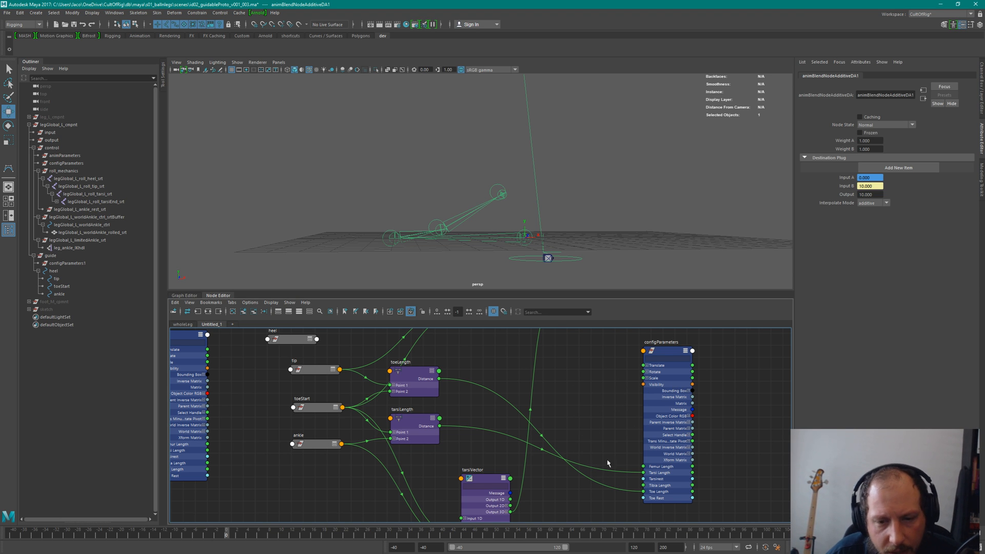
scroll(600, 420, "down", 3)
left_click(645, 379)
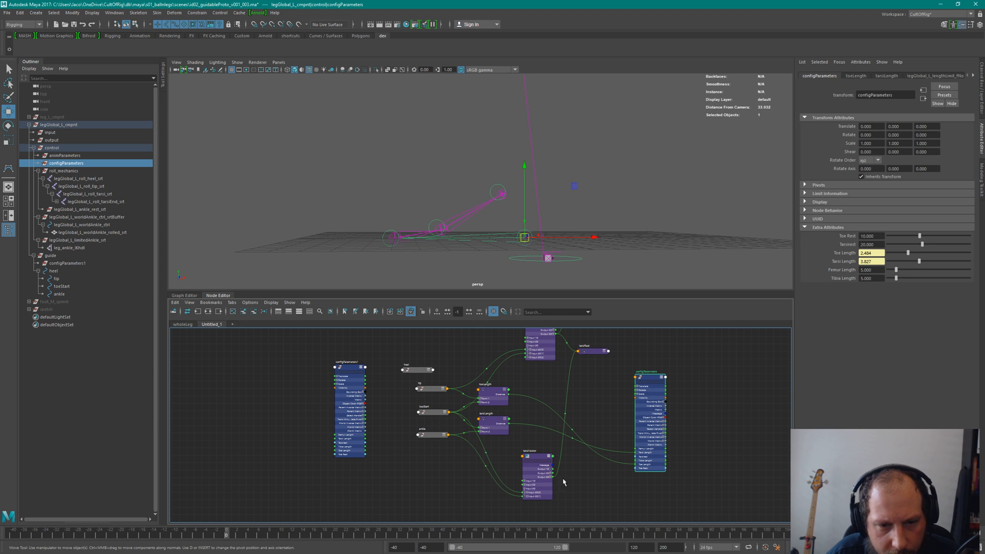
mouse_move(345, 366)
left_mouse_down()
mouse_move(375, 386)
mouse_move(339, 376)
left_mouse_up()
middle_click_drag(622, 401, 611, 432, "alt")
scroll(618, 402, "up", 3)
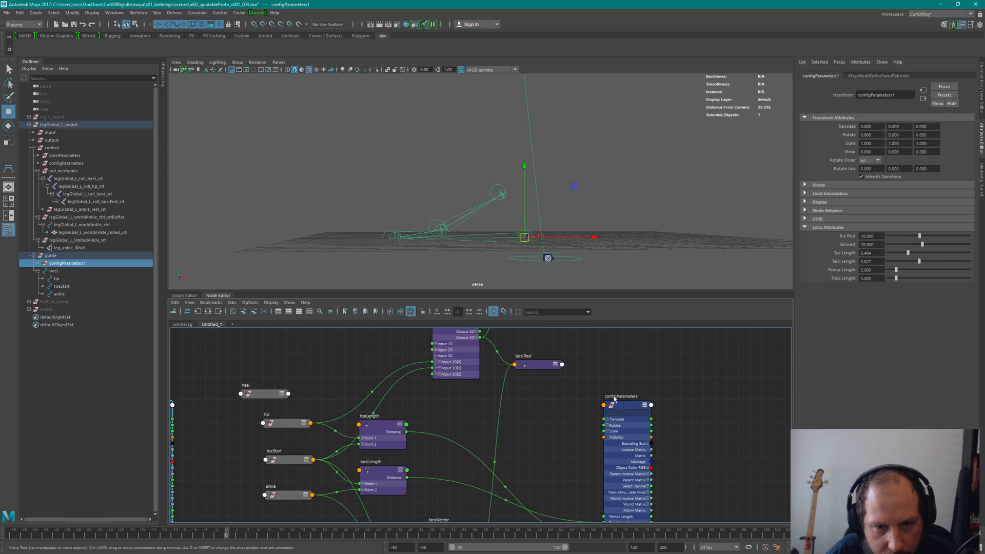
left_click_drag(624, 409, 615, 334)
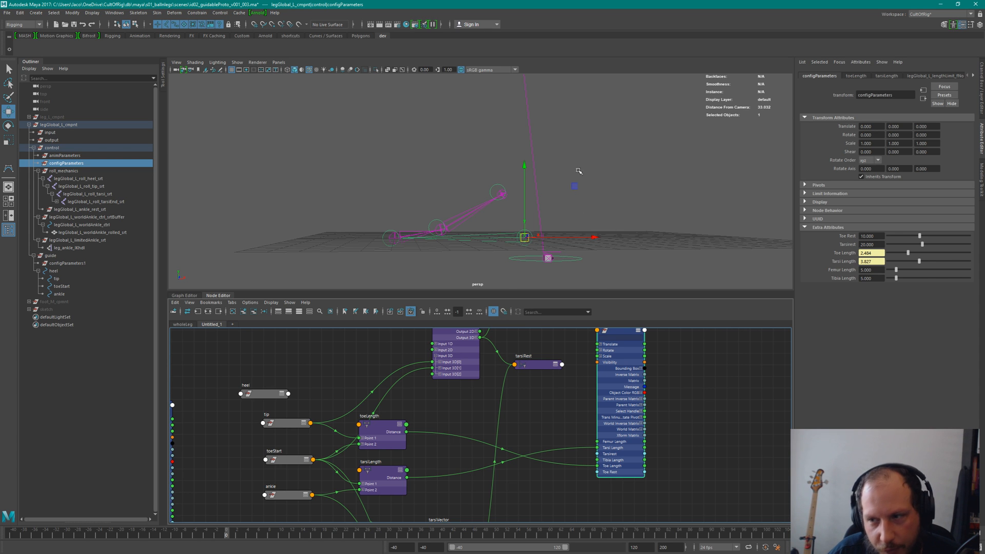
middle_click_drag(543, 424, 522, 455, "alt")
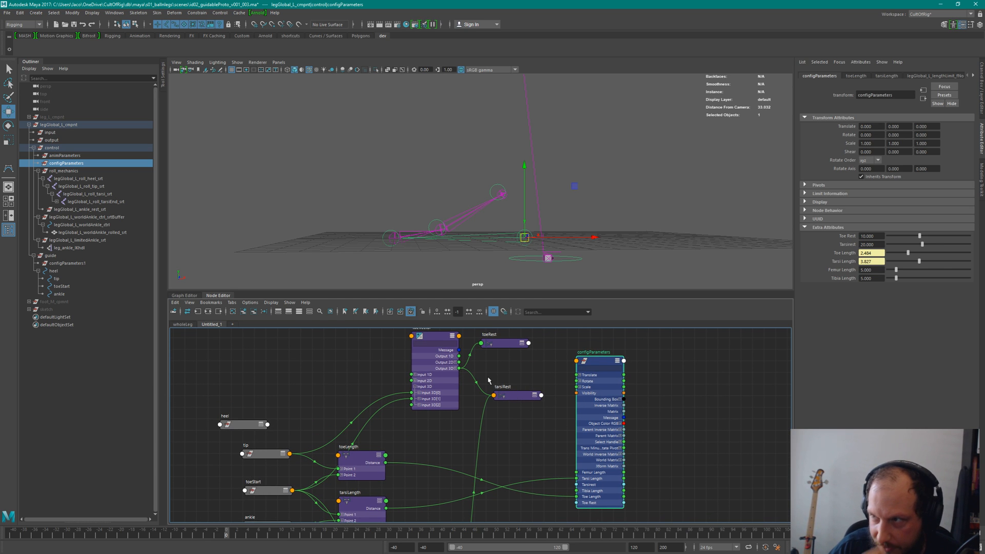
left_click_drag(519, 395, 506, 391)
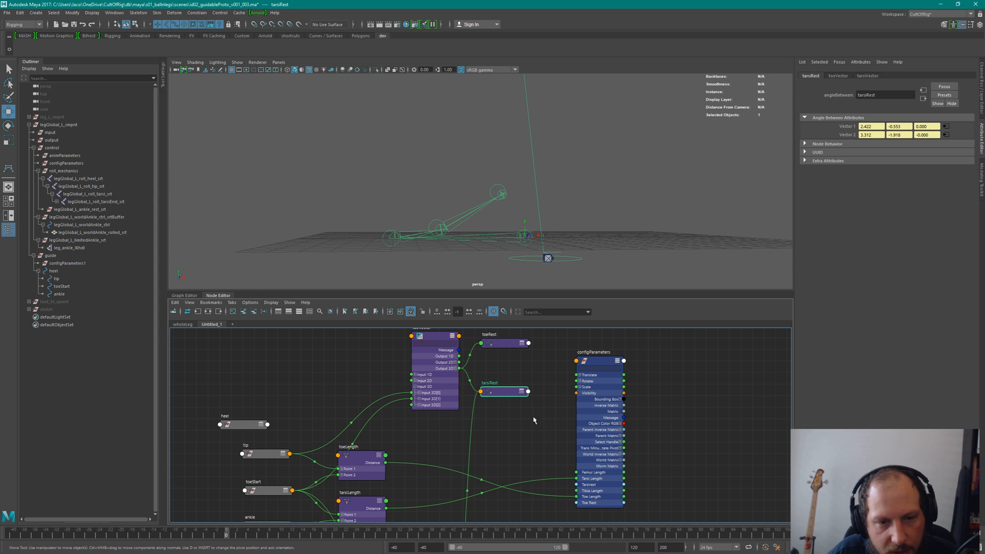
Examine the toeVector node's settings and how it feeds the toeRest and tarsiRest angle nodes.
scroll(514, 391, "up", 3)
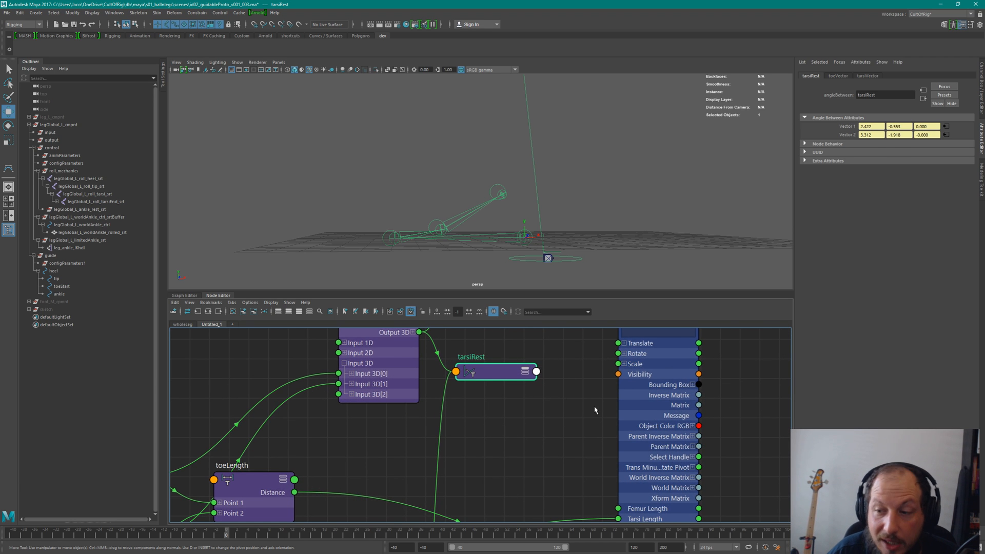
scroll(556, 377, "down", 2)
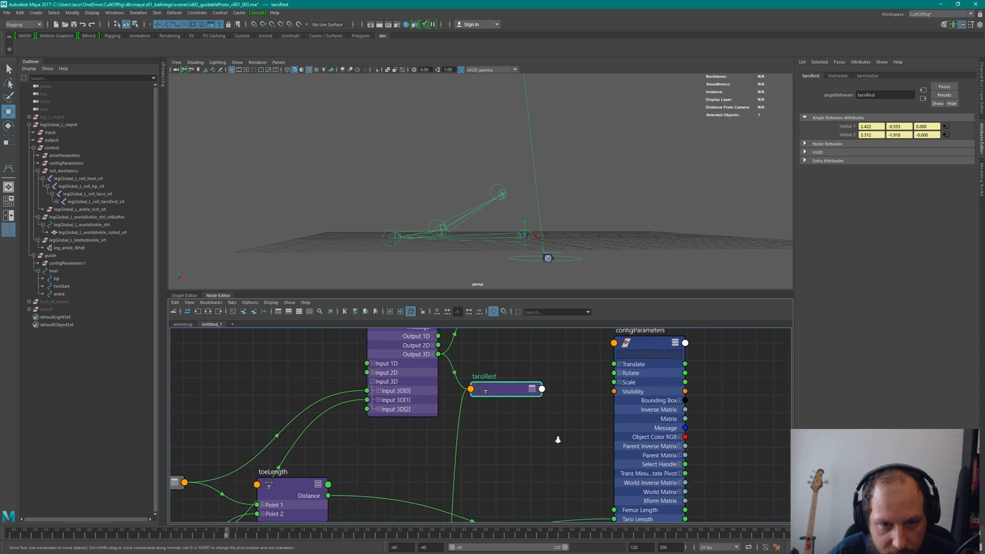
mouse_move(581, 457)
middle_mouse_down("alt")
mouse_move(613, 378)
mouse_move(583, 451)
middle_mouse_up("alt")
middle_click_drag(551, 333, 563, 416, "alt")
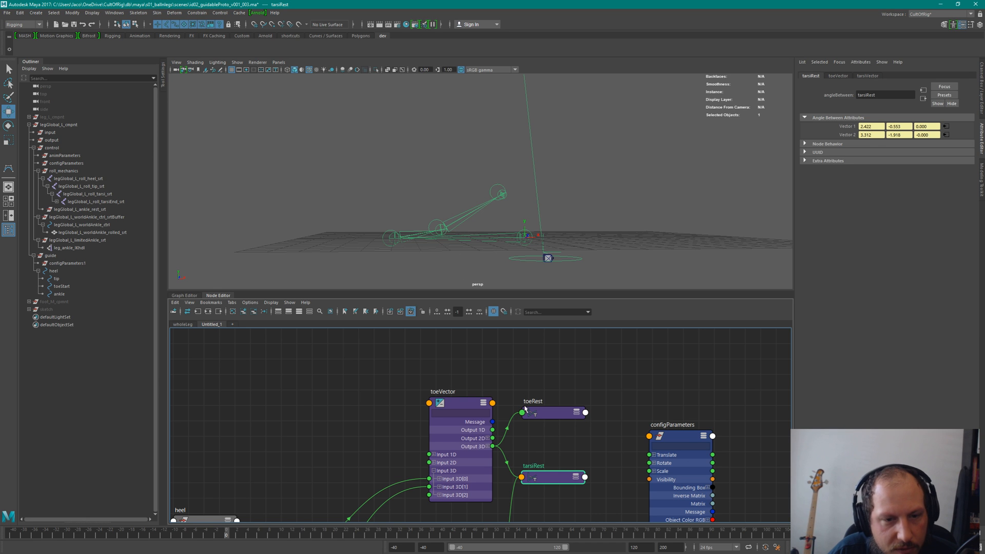
left_click(473, 403)
scroll(551, 435, "down", 2)
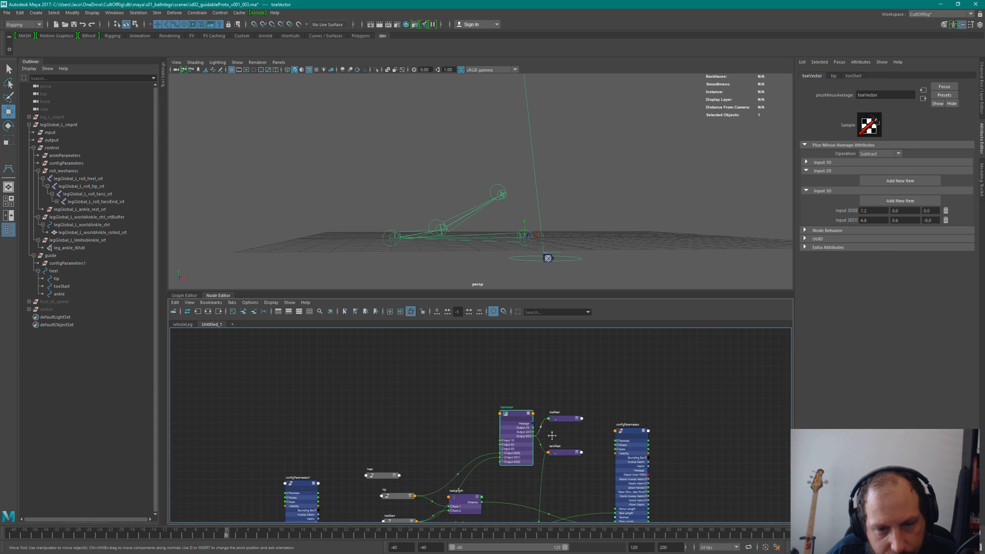
middle_click_drag(551, 435, 517, 375, "alt")
scroll(507, 417, "up", 2)
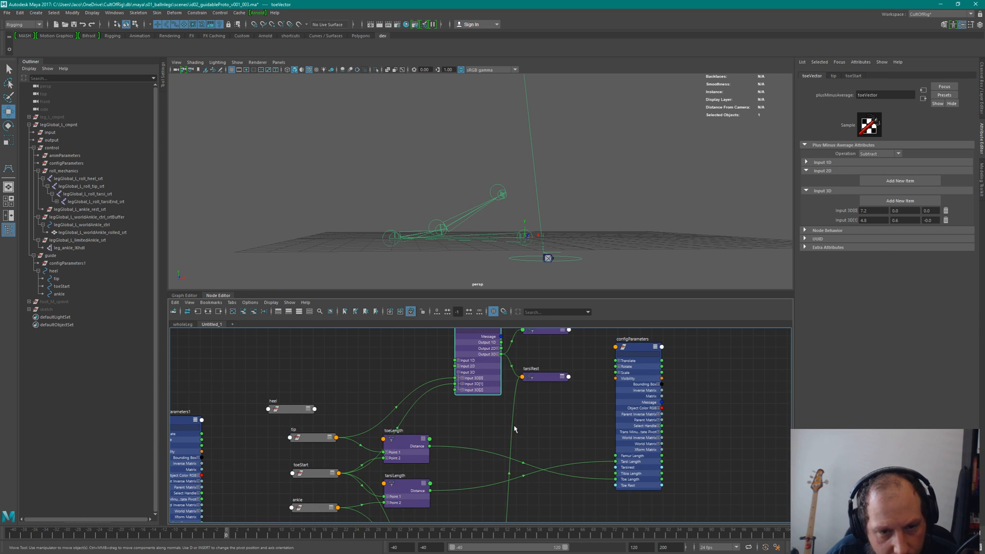
middle_click_drag(543, 421, 526, 490, "alt")
Expand the toeRest node's Axis Angle output and connect its Angle to the Toe Rest input of configParameters.
left_click(541, 400)
middle_click_drag(626, 438, 600, 363, "alt")
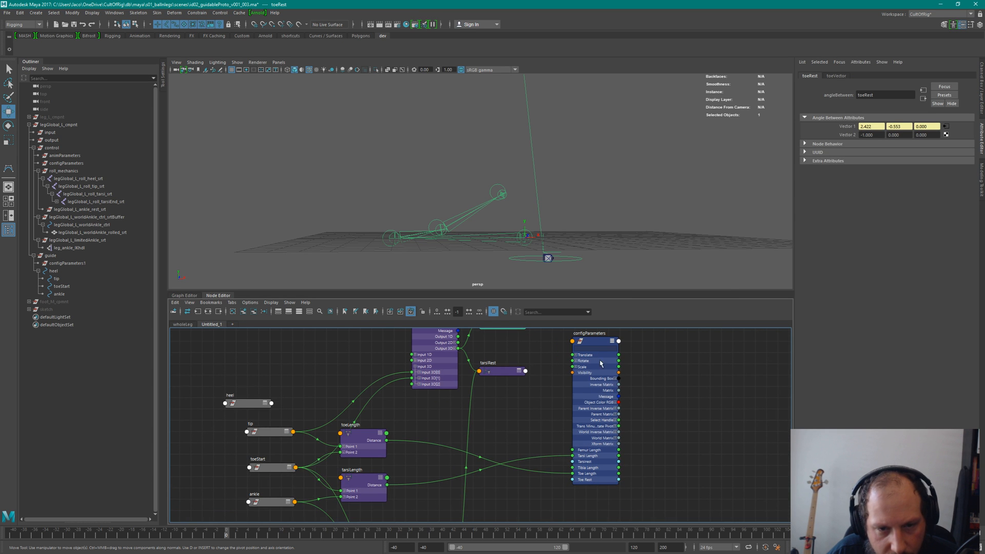
middle_click_drag(545, 403, 506, 414, "alt")
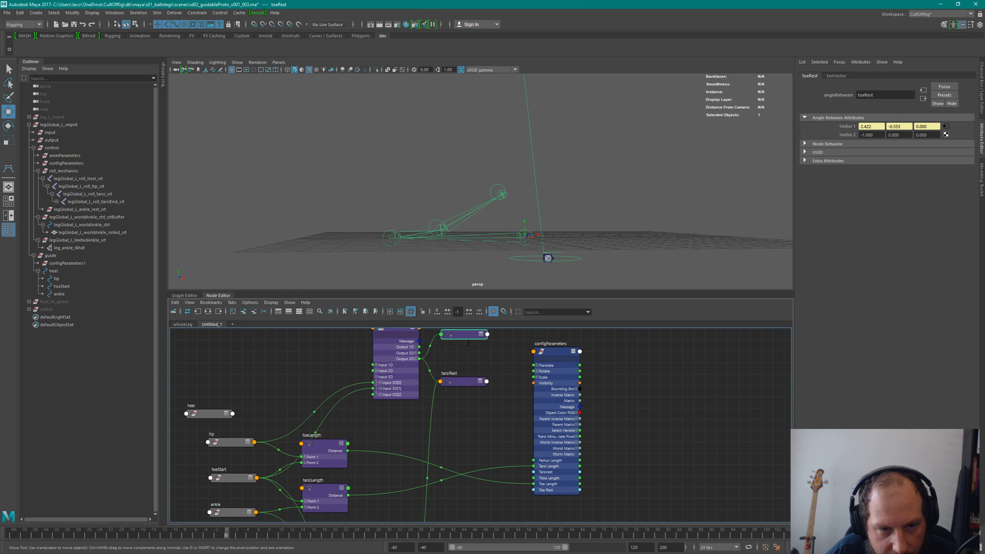
key("3")
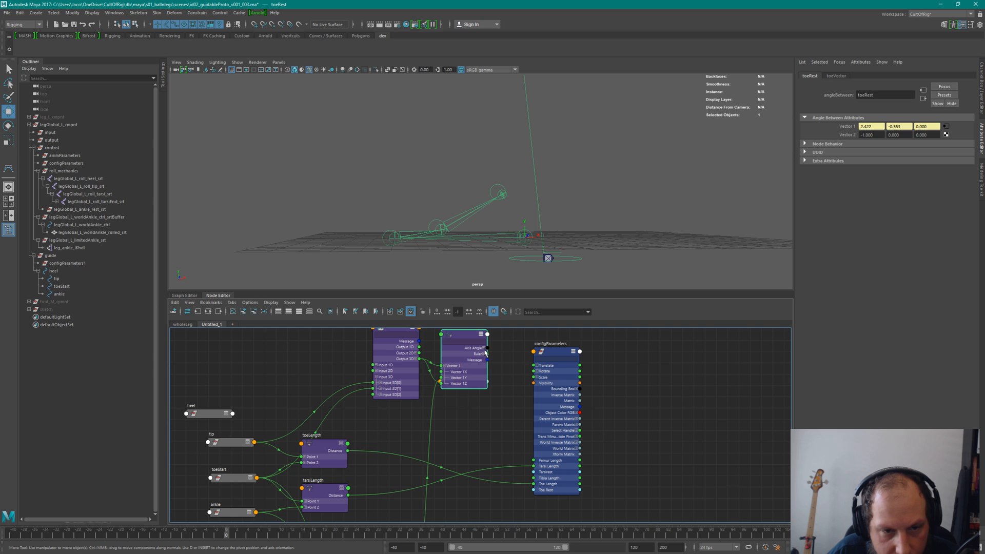
left_click(484, 347)
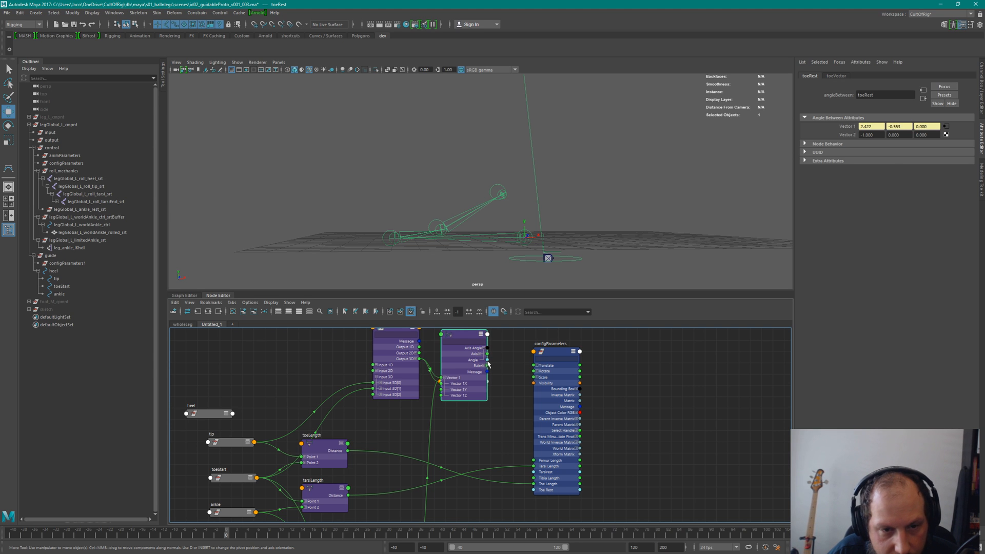
left_click_drag(487, 360, 534, 490)
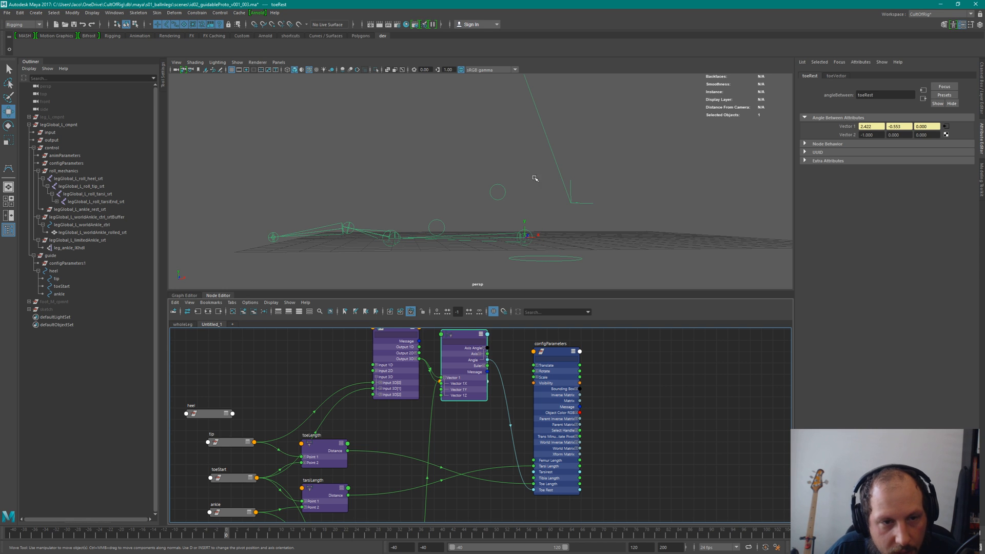
Try moving the toeStart guide in the viewport to test the toe rest connection, and undo the move.
left_click(443, 230)
left_click_drag(438, 228, 376, 171)
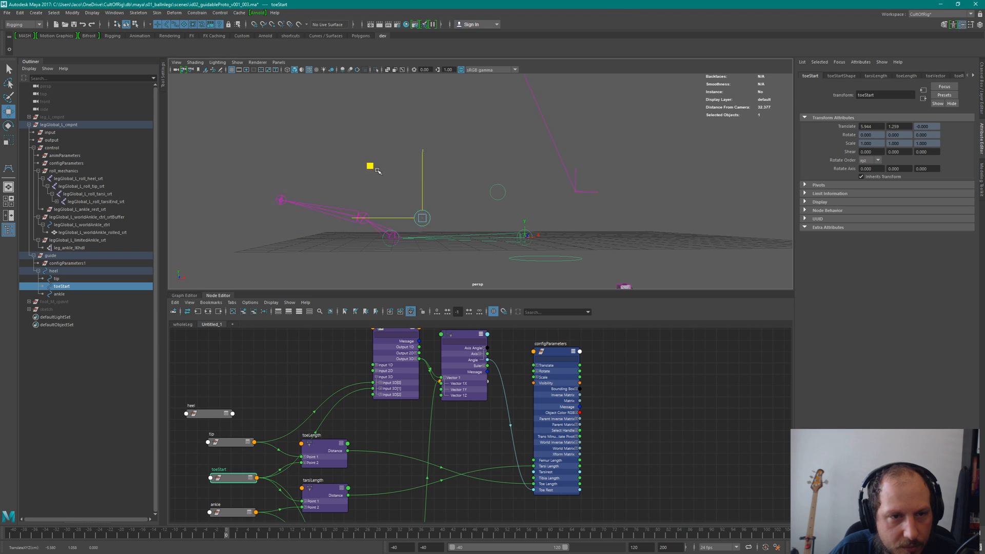
key("ctrl+z")
left_click(508, 373)
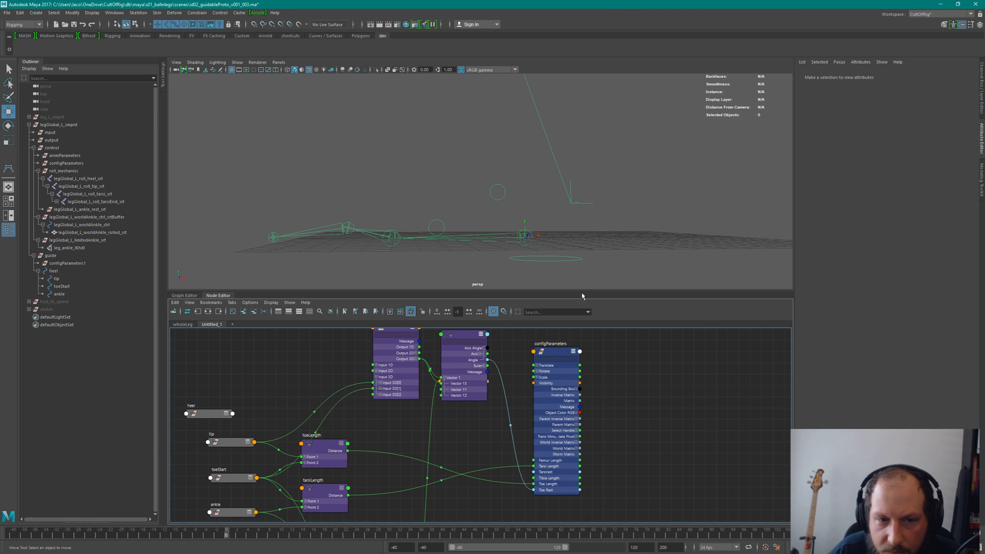
Check the toeRest and configParameters values and set the X component of toeRest's Vector 2 to 1.
left_click(484, 337)
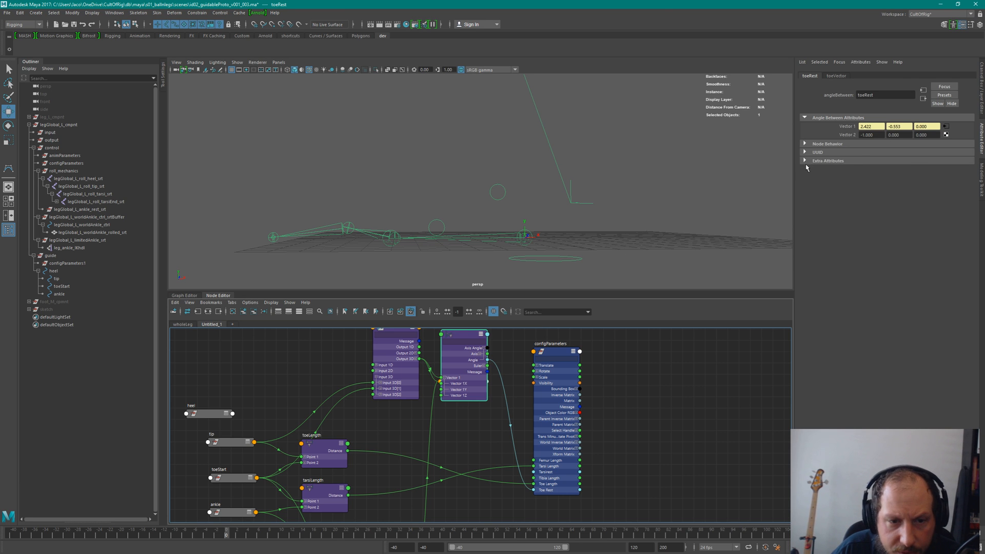
left_click(557, 400)
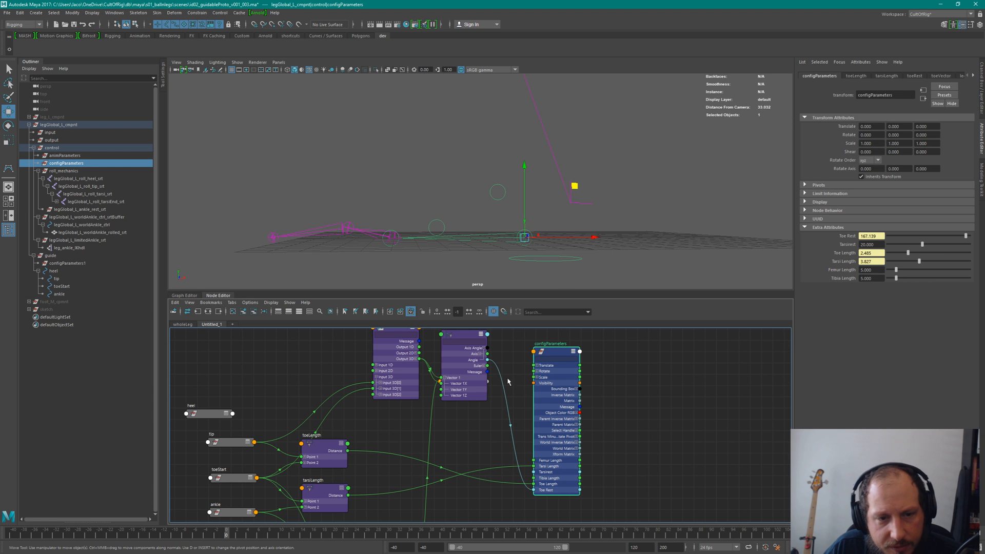
middle_click_drag(441, 366, 504, 395, "alt")
left_click(536, 380)
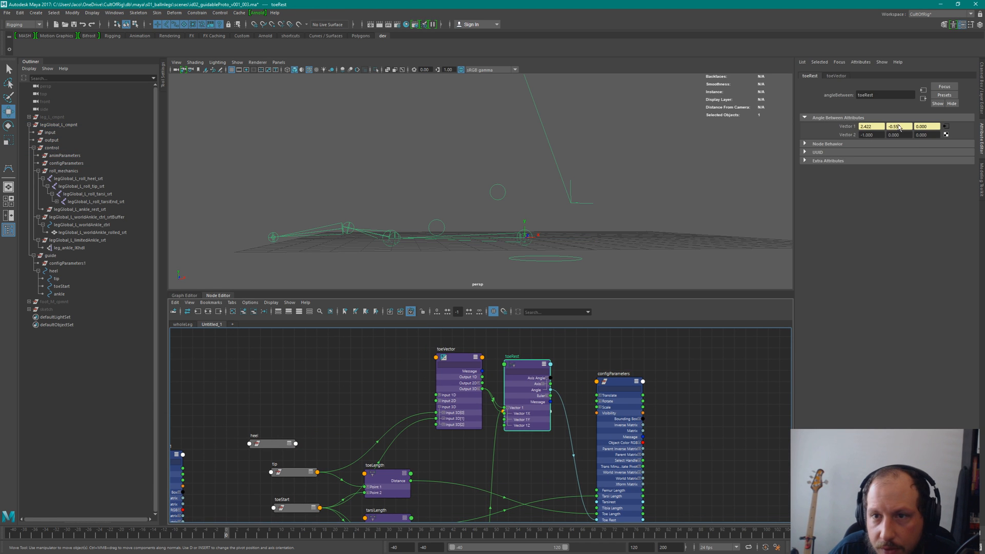
left_click(878, 135)
type("1")
key("Return")
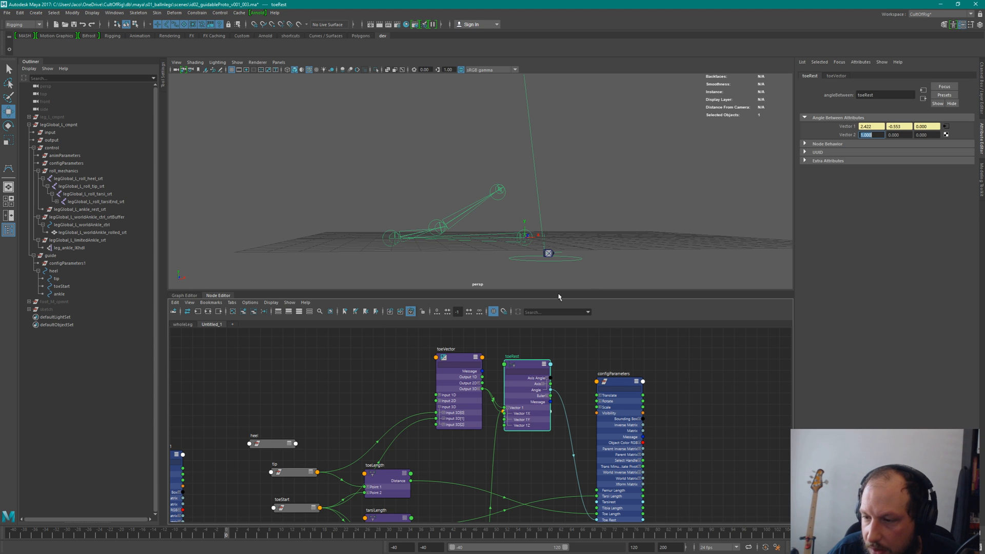
Test the toe's response to the reversed vector by moving the toeStart guide, undoing each move.
left_click(567, 184)
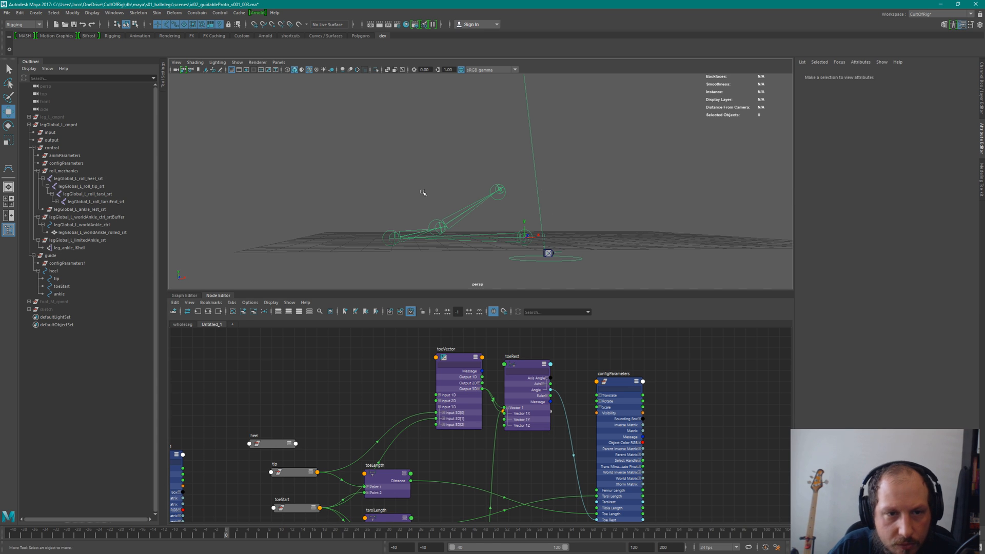
left_click(433, 219)
left_click_drag(437, 229, 438, 264)
key("ctrl+z")
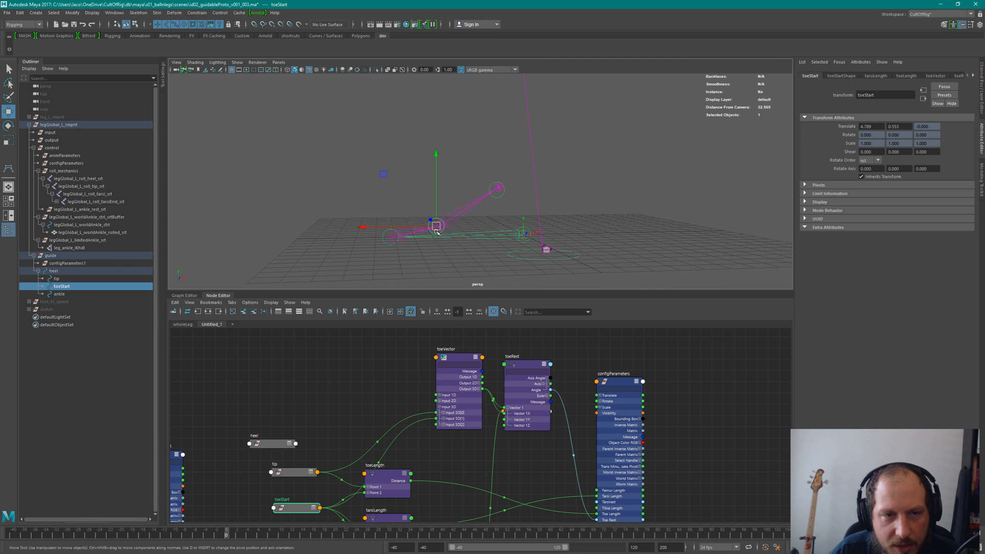
mouse_move(435, 226)
left_mouse_down()
mouse_move(446, 277)
mouse_move(450, 251)
mouse_move(436, 227)
mouse_move(451, 209)
mouse_move(434, 221)
left_mouse_up()
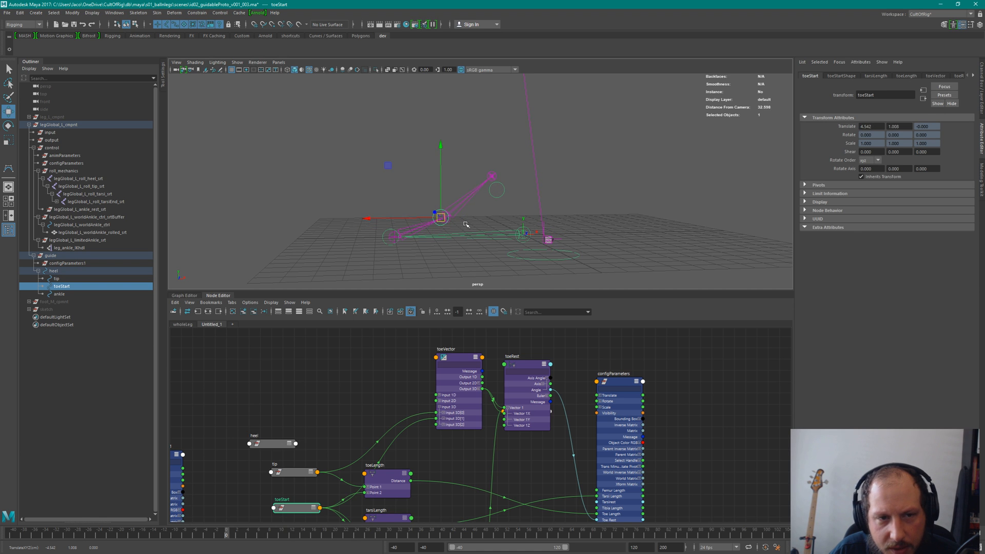
key("ctrl+z")
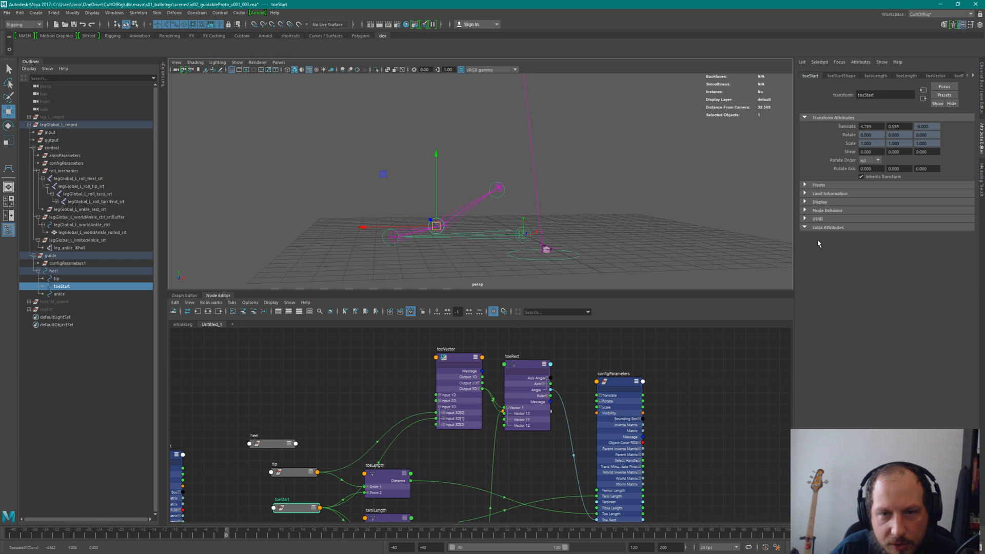
left_click(821, 201)
left_click(824, 202)
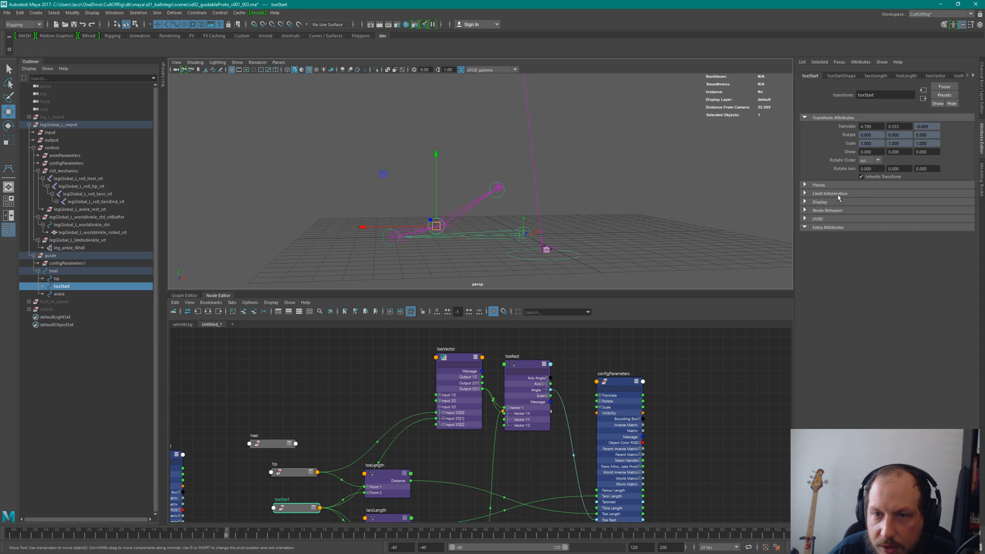
Enable a minimum Y translation limit of 0 on the toeStart guide.
left_click(838, 198)
left_click(829, 197)
left_click(834, 195)
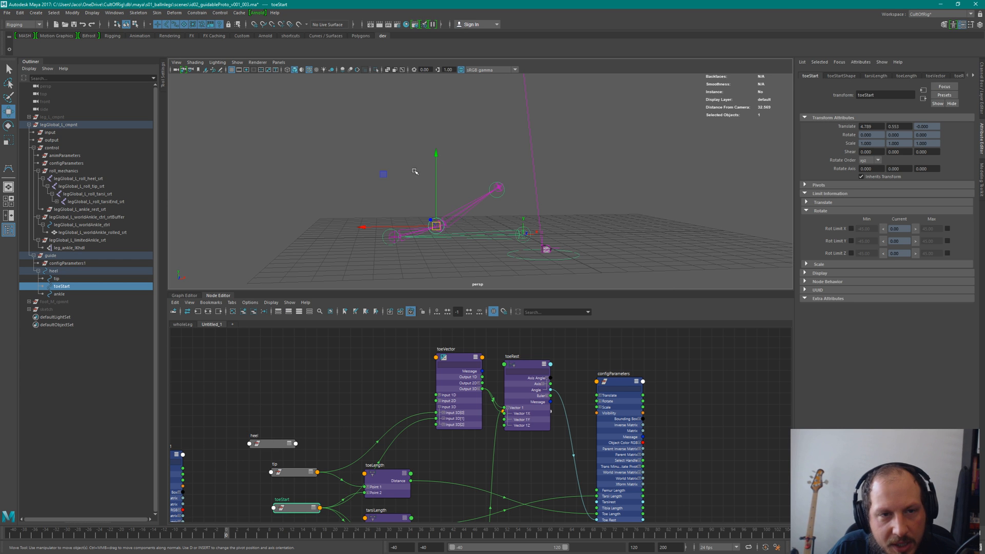
mouse_move(428, 222)
left_mouse_down("alt")
mouse_move(441, 190)
mouse_move(428, 216)
left_mouse_up("alt")
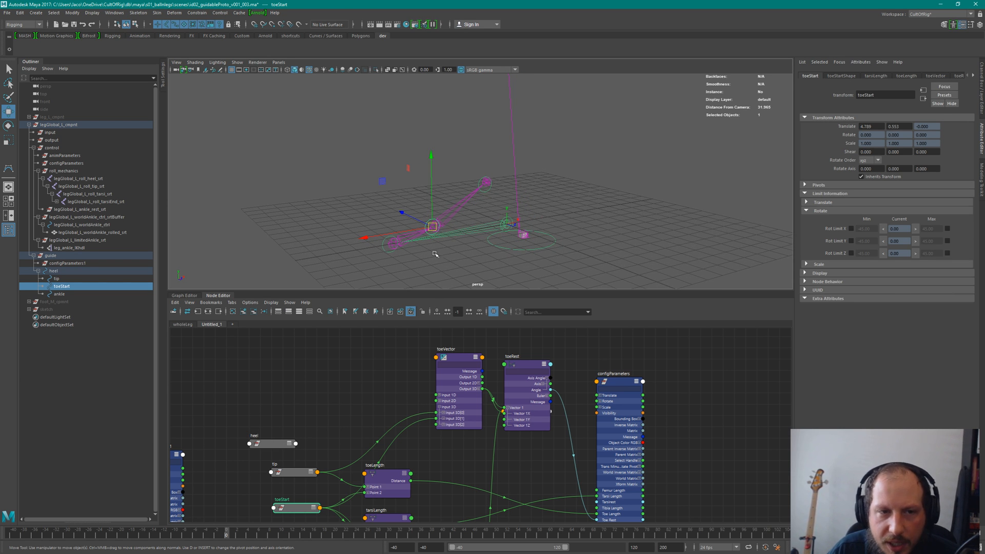
left_click_drag(448, 247, 436, 225, "alt")
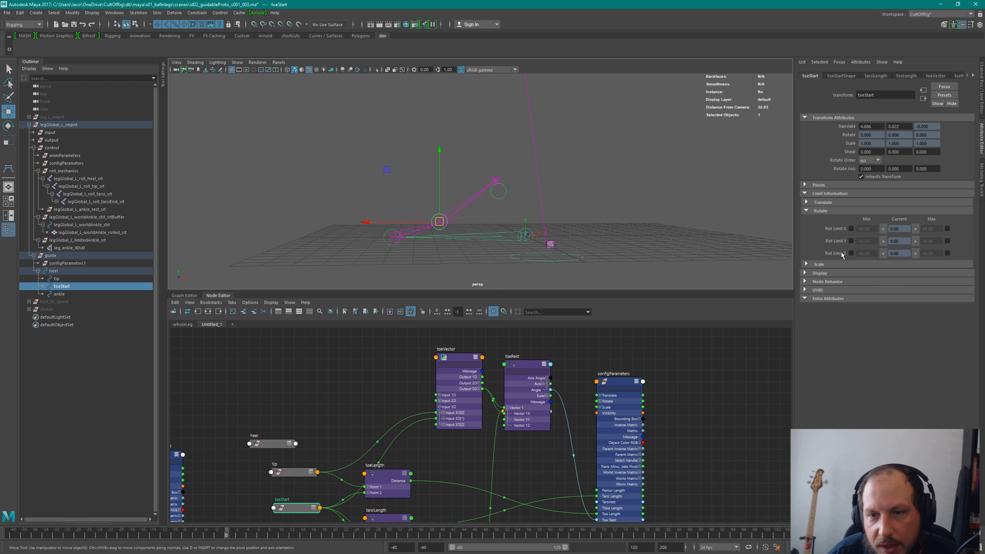
left_click(827, 203)
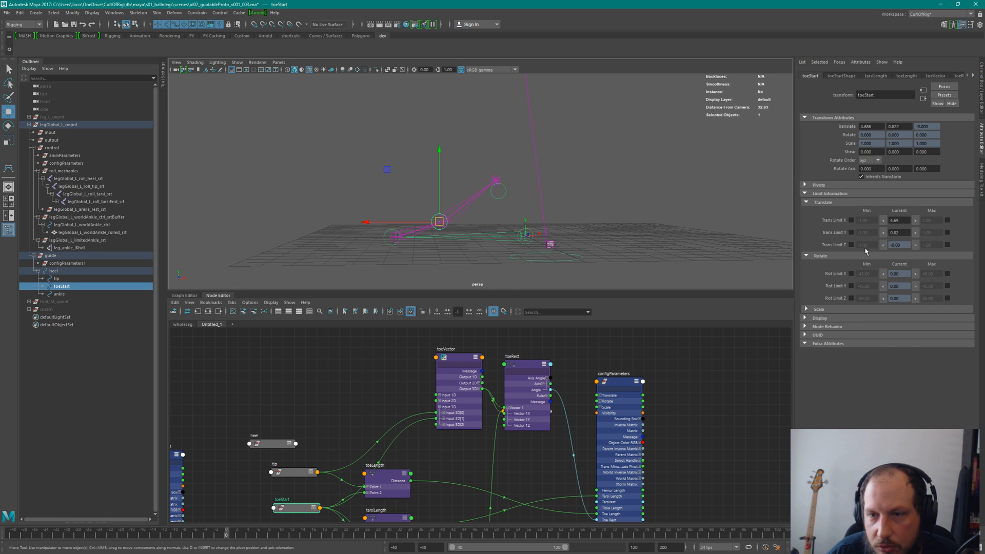
left_click(851, 233)
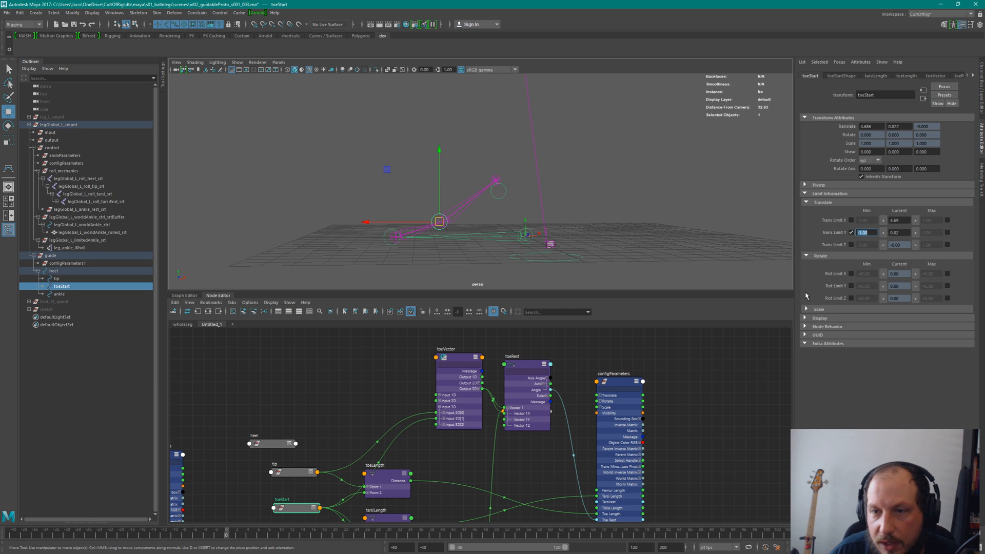
left_click(589, 193)
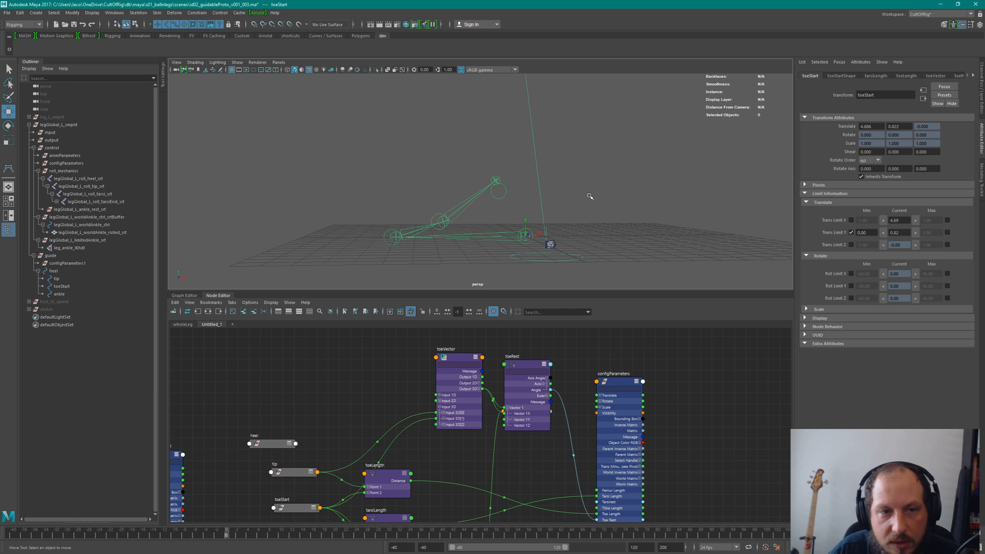
Test the toeStart guide's Y limit by moving it down, undo the move, and check the legGlobal_L_roll_tarsi_srt joint.
left_click(433, 216)
left_click_drag(439, 222, 441, 258)
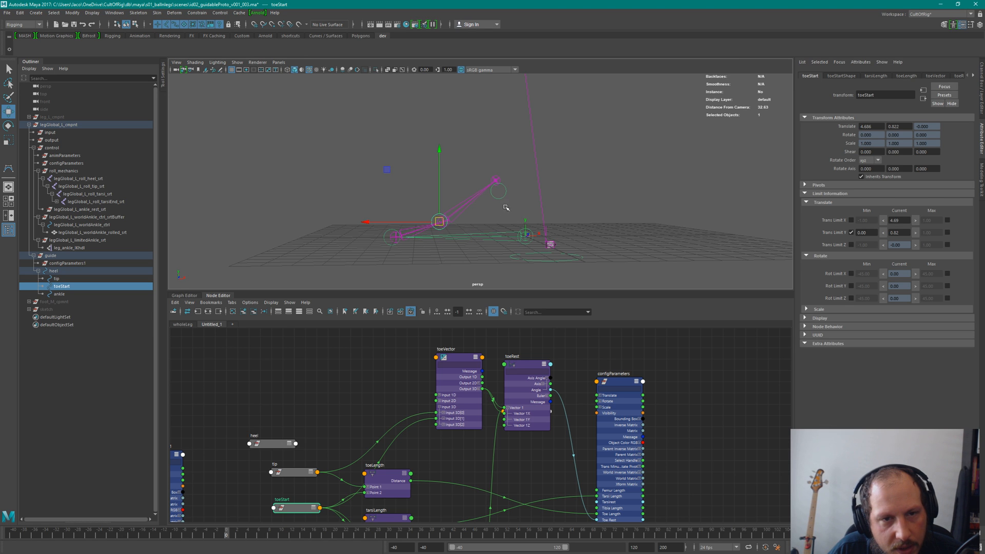
left_click(477, 199)
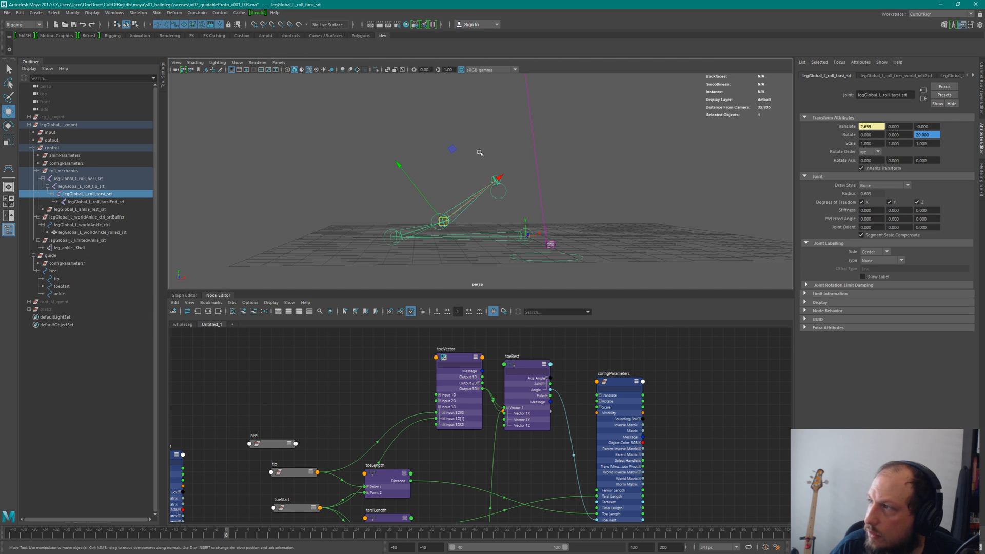
left_click(473, 173)
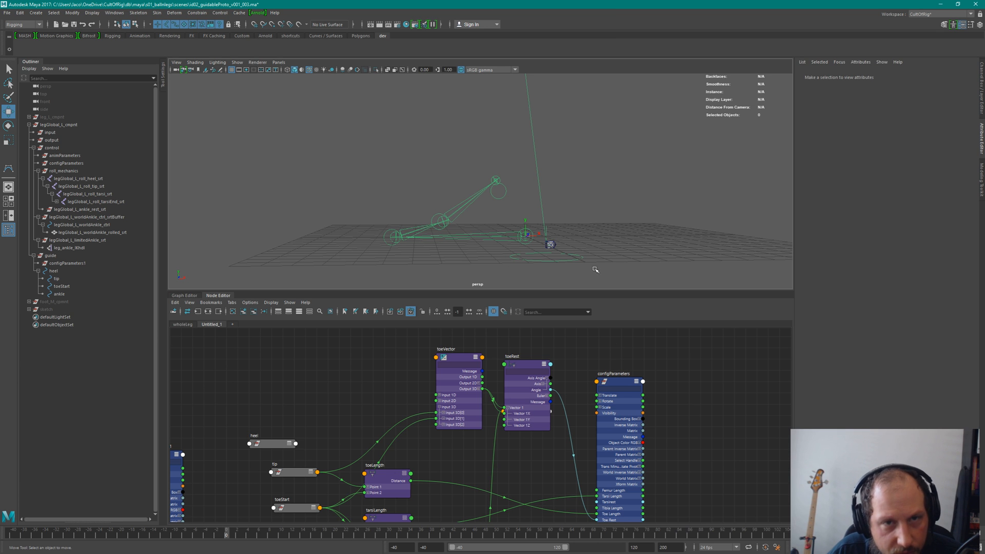
In the wholeLeg graph, collapse animBlendNodeAdditiveDA1 and place it between legGlobal_L_roll_toe_fCurve and legGlobal_L_roll_tip_srt.
left_click(183, 325)
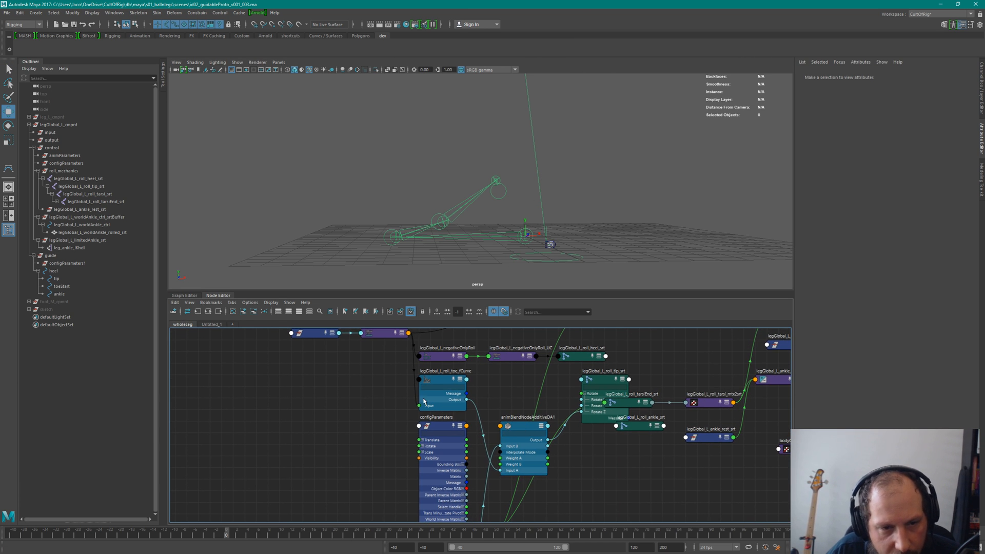
left_click(517, 430)
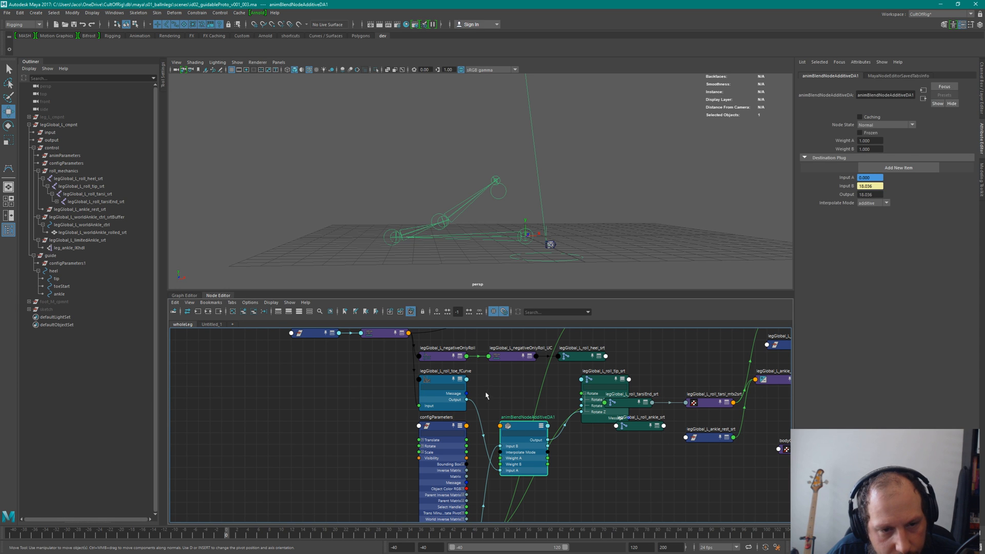
key("1")
left_click_drag(522, 428, 514, 394)
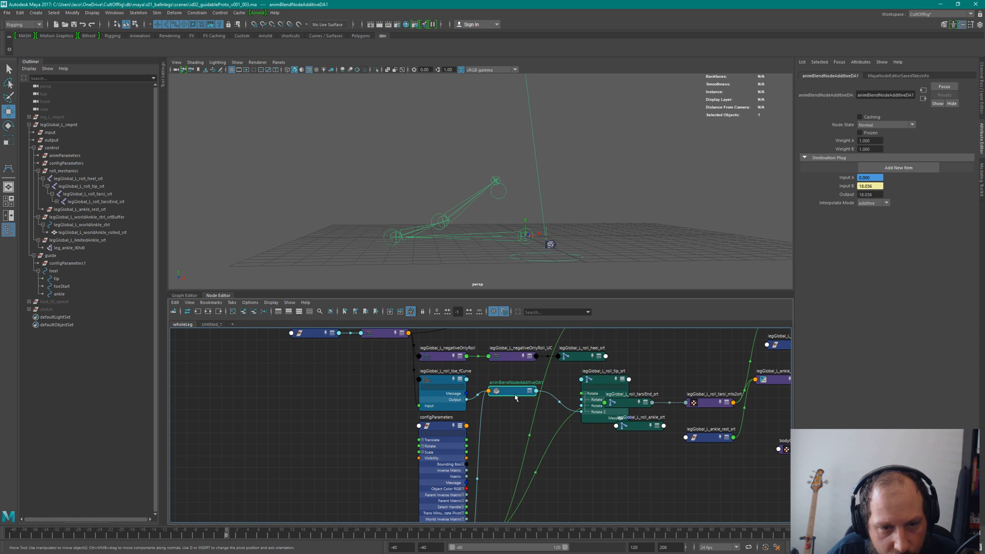
Rename the animBlendNodeAdditiveDA1 node to legGlobal_L_toeRollOffset_angle.
double_click(516, 383)
key("ctrl+a")
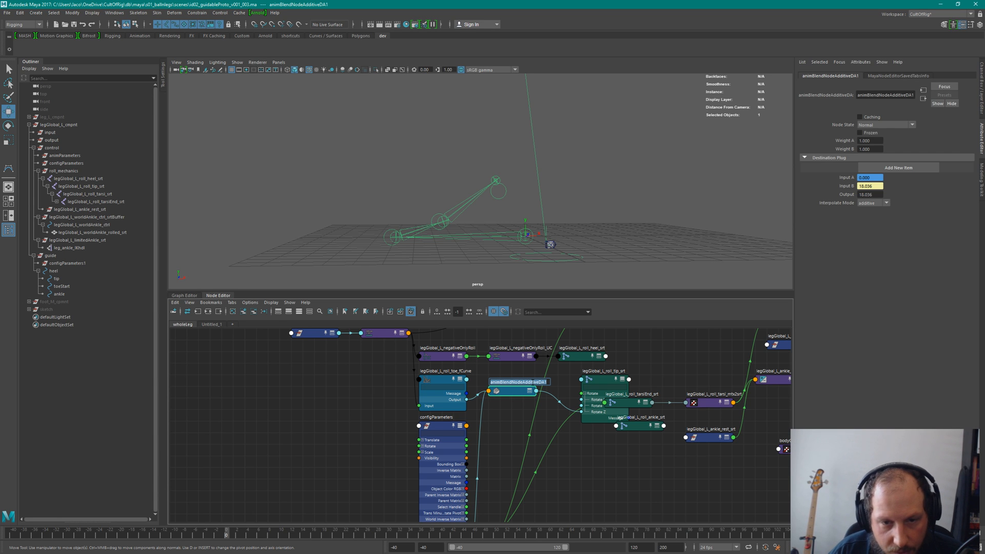
type("legGl")
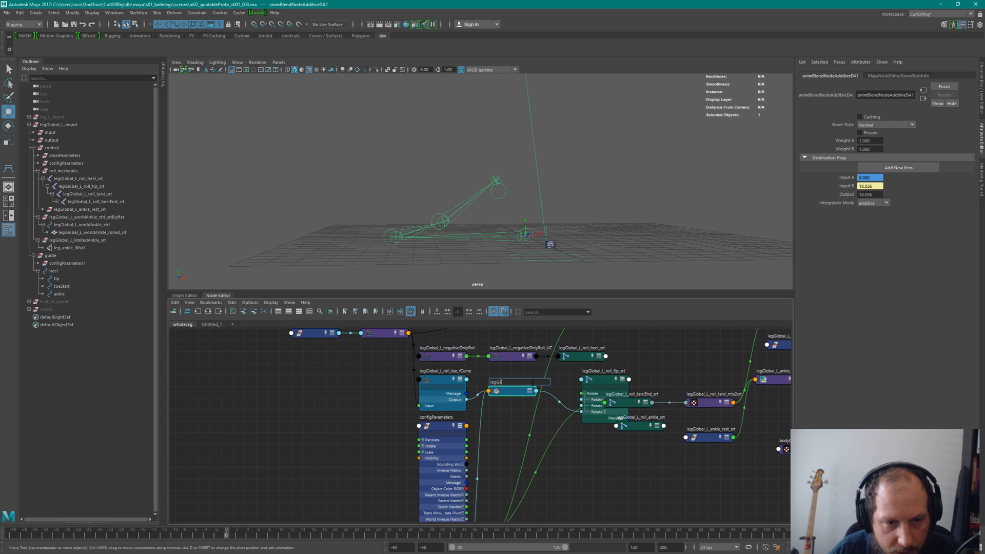
type("obal_L_roll")
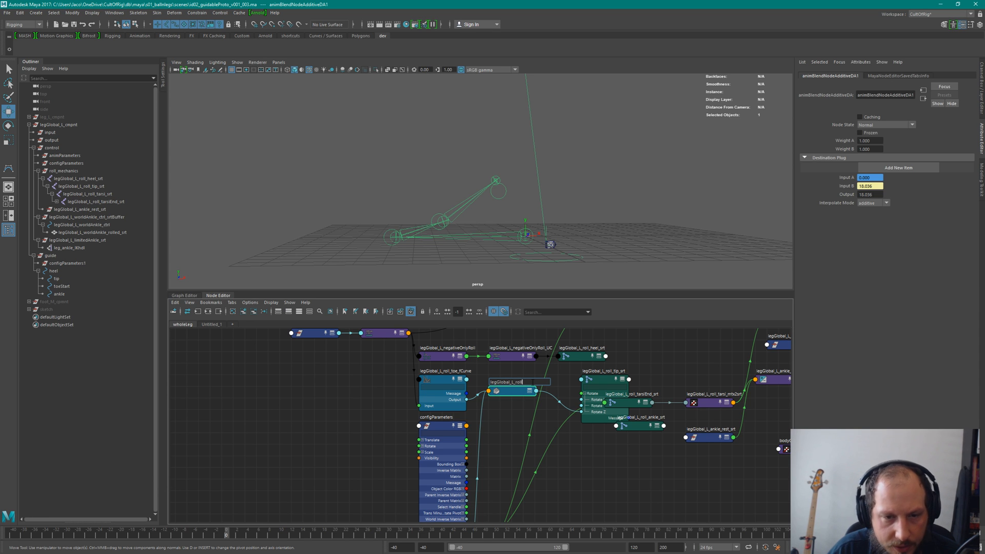
key("BackSpace")
key("BackSpace")
key("BackSpace")
key("BackSpace")
key("BackSpace")
key("BackSpace")
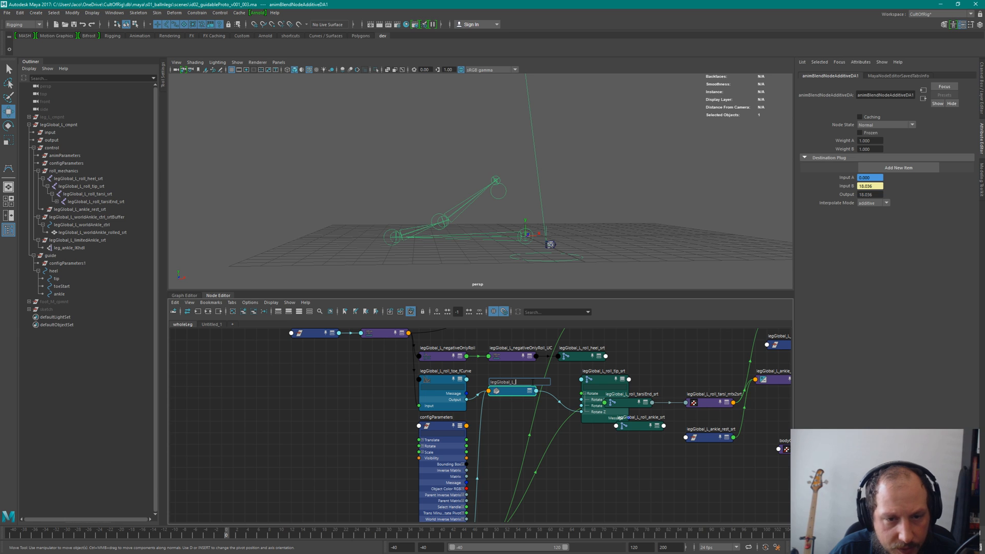
type("toe")
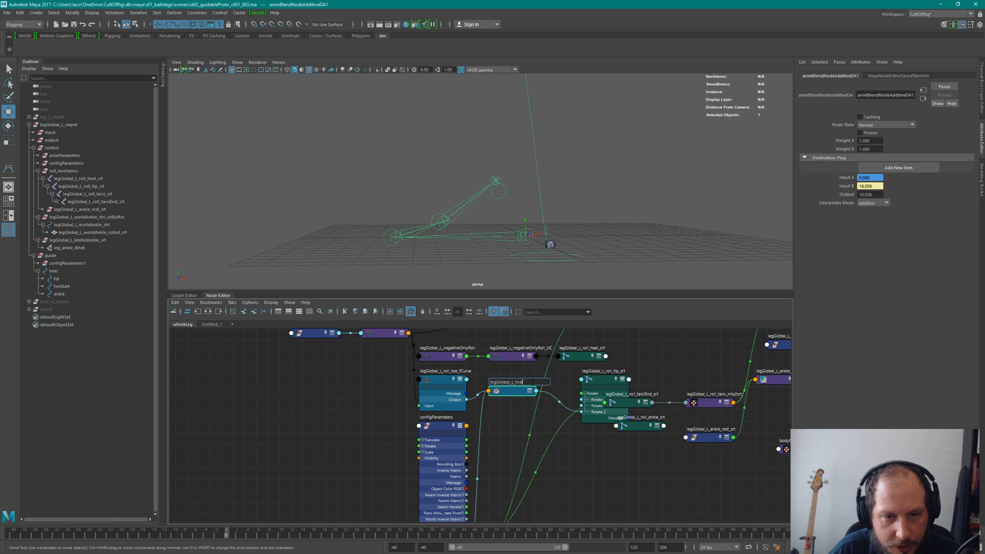
type("RollOffset")
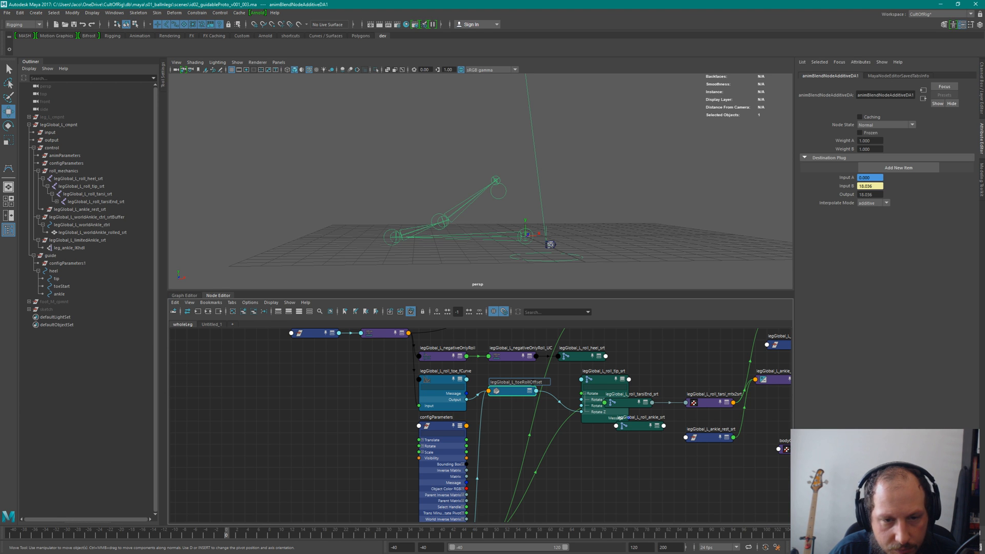
type("_angle")
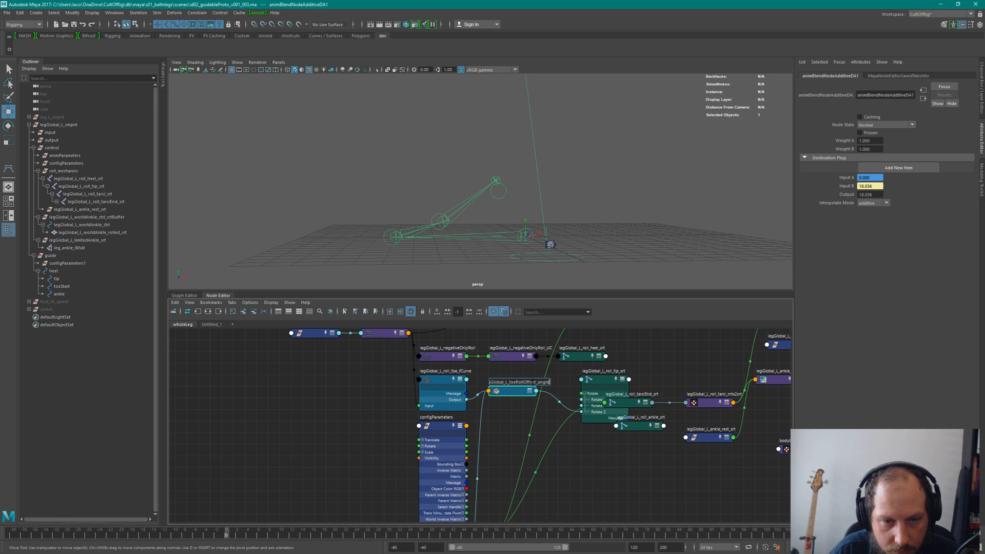
key("Return")
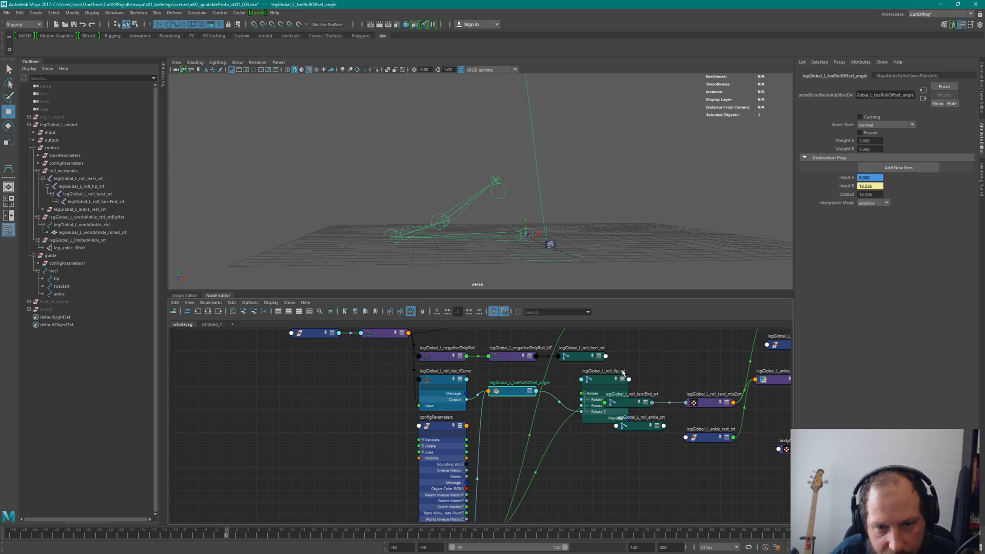
Collapse the legGlobal_L_roll_tip_srt node and check the rest values on configParameters.
left_click(608, 380)
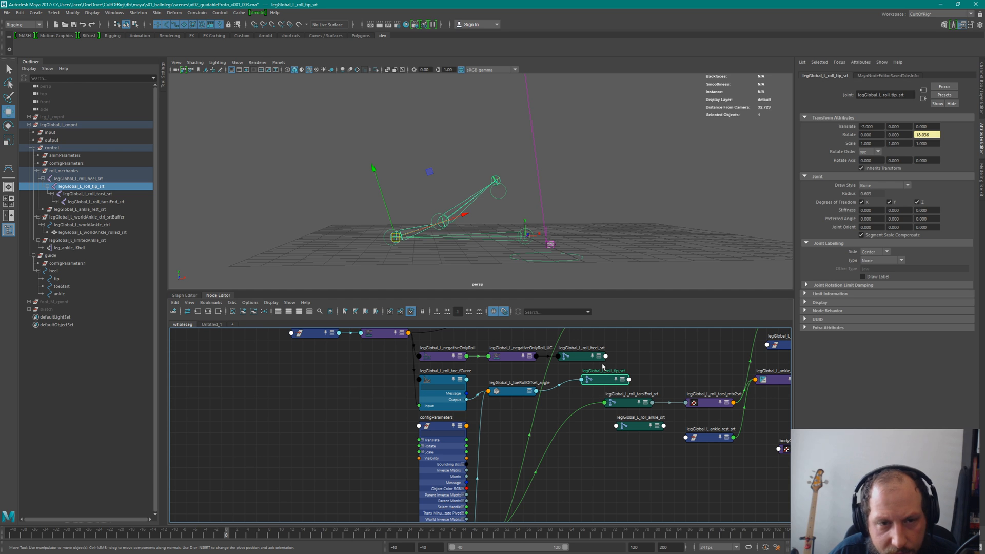
middle_click_drag(644, 401, 540, 442, "alt")
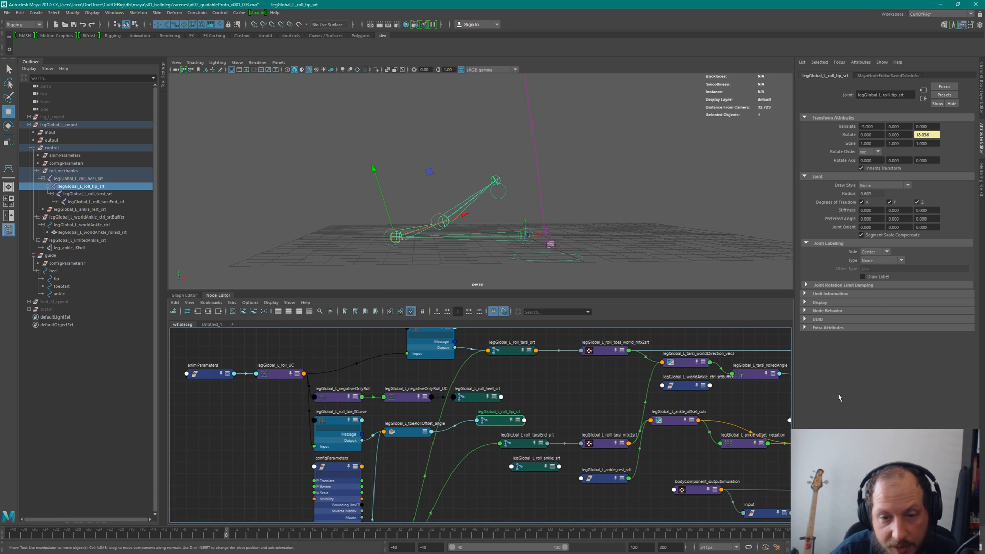
middle_click_drag(394, 458, 455, 424, "alt")
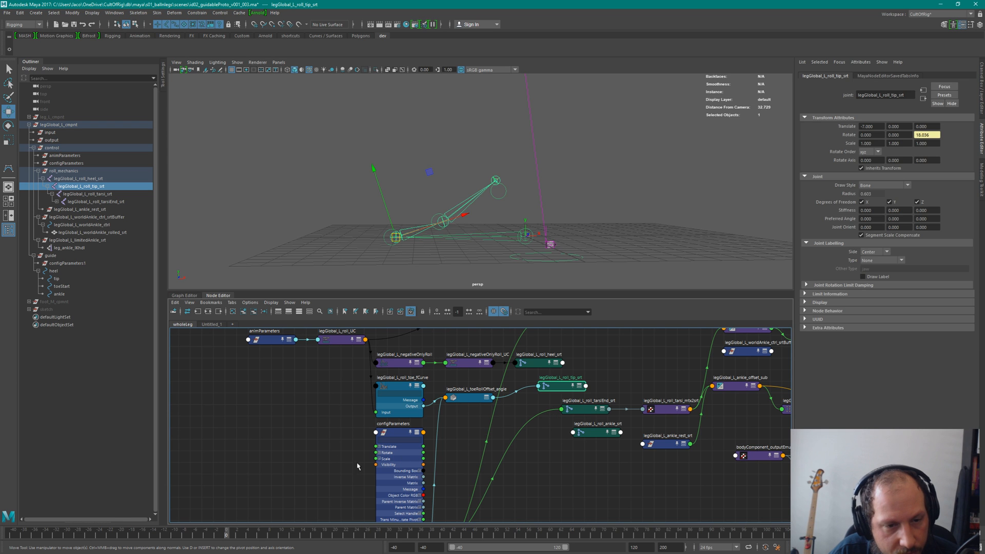
left_click_drag(357, 465, 462, 455)
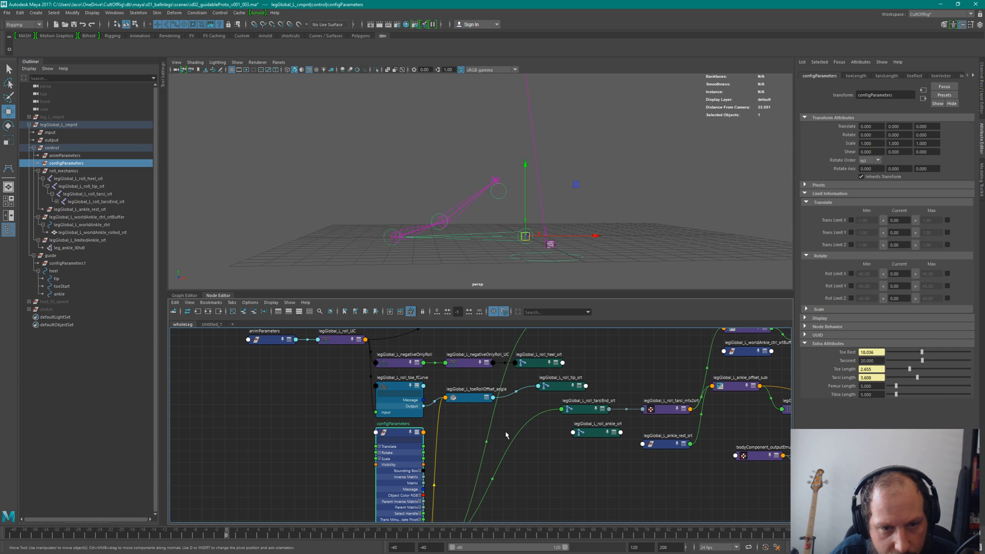
middle_click_drag(506, 435, 504, 485, "alt")
Check the legGlobal_L_roll_tarsi_srt joint and move legGlobal_L_roll_tarsi_fCurve away from it to make room between them.
left_click(559, 367)
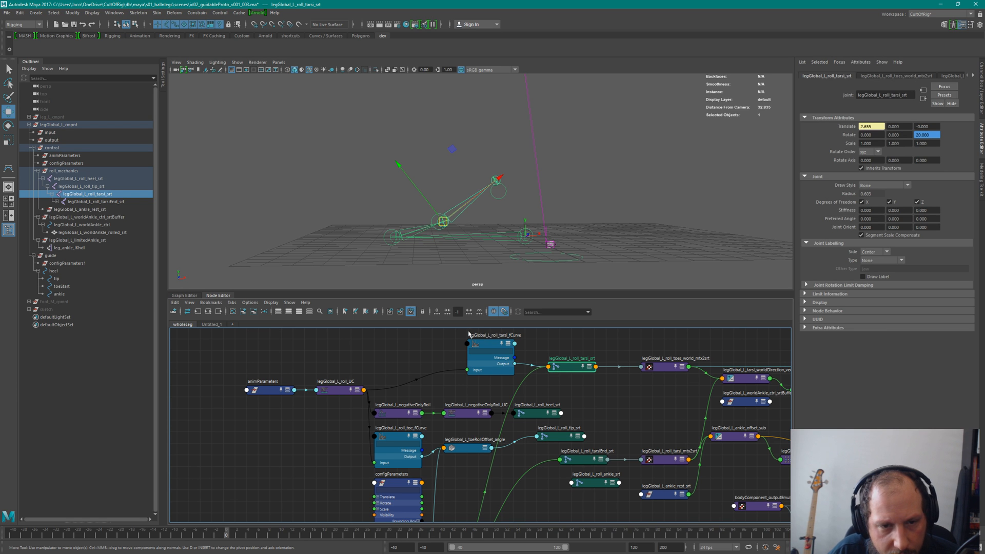
left_click(476, 355)
left_click(566, 365)
left_click_drag(490, 343, 468, 347)
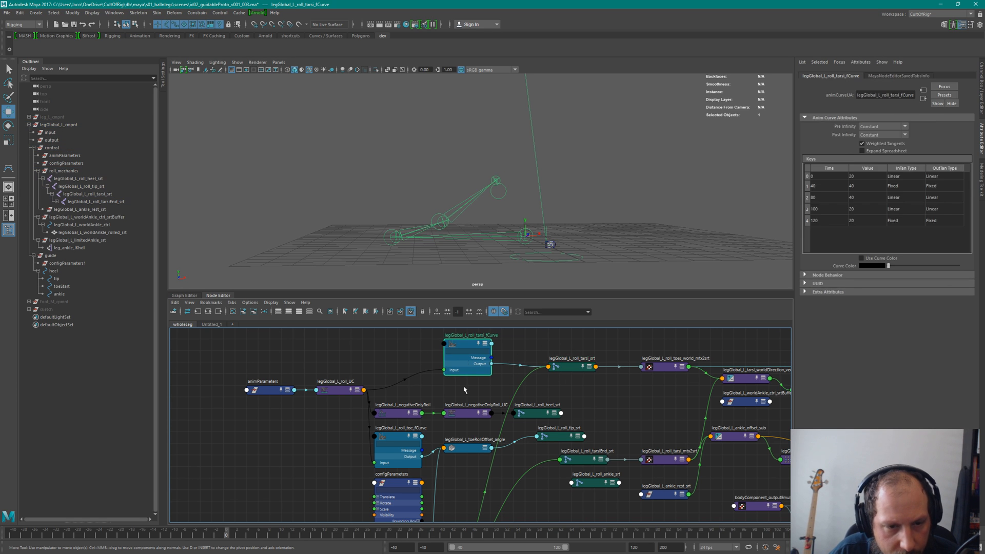
Duplicate the legGlobal_L_toeRollOffset_angle node and look for the copy in the wholeLeg graph.
left_click(464, 447)
key("ctrl+d")
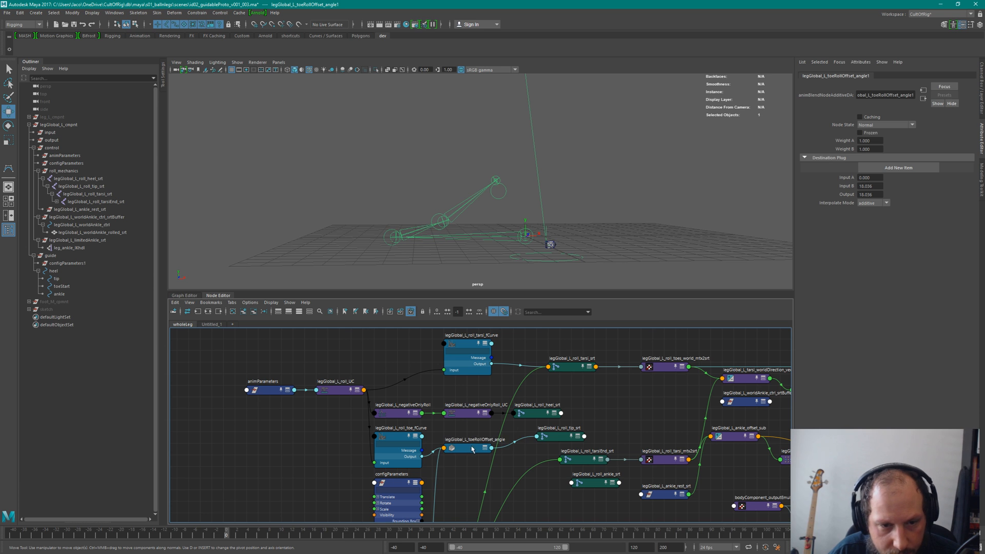
right_click_drag(599, 427, 443, 402, "alt")
middle_click_drag(503, 433, 208, 428, "alt")
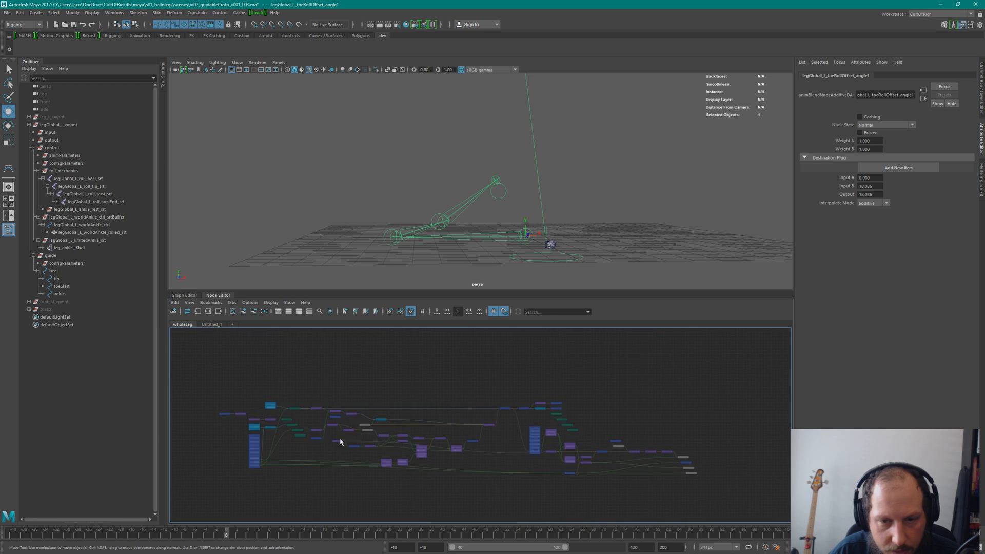
middle_click_drag(337, 434, 501, 435, "alt")
Show non-DAG nodes in the Outliner and add the duplicated toe roll offset node to the wholeLeg graph.
left_click(29, 69)
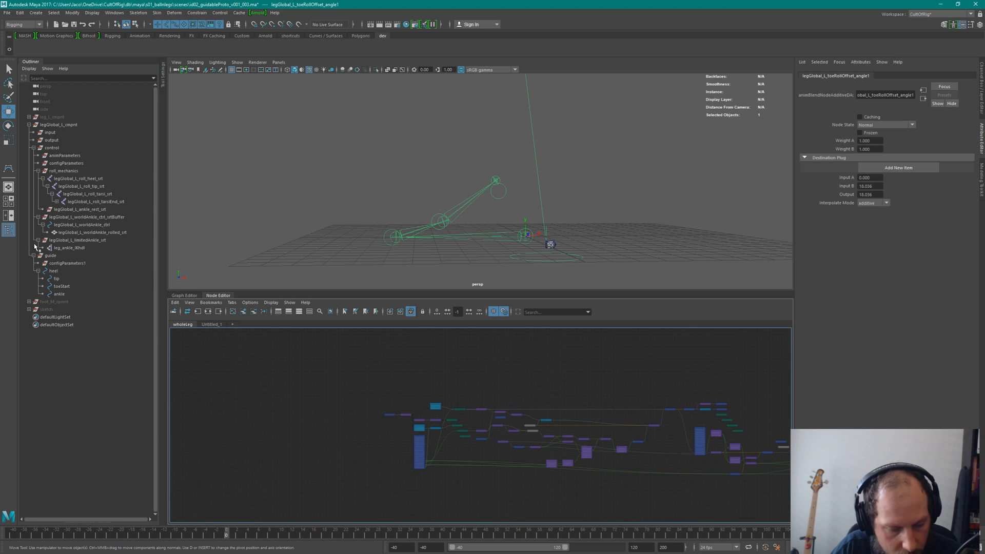
left_click(27, 240)
middle_click_drag(86, 400, 471, 389)
Move legGlobal_L_roll_tarsi_fCurve further back and place the duplicated offset node between it and legGlobal_L_roll_tarsi_srt.
middle_click_drag(519, 364, 518, 363, "alt")
right_click_drag(518, 362, 598, 378, "alt")
middle_click_drag(535, 422, 685, 330, "alt")
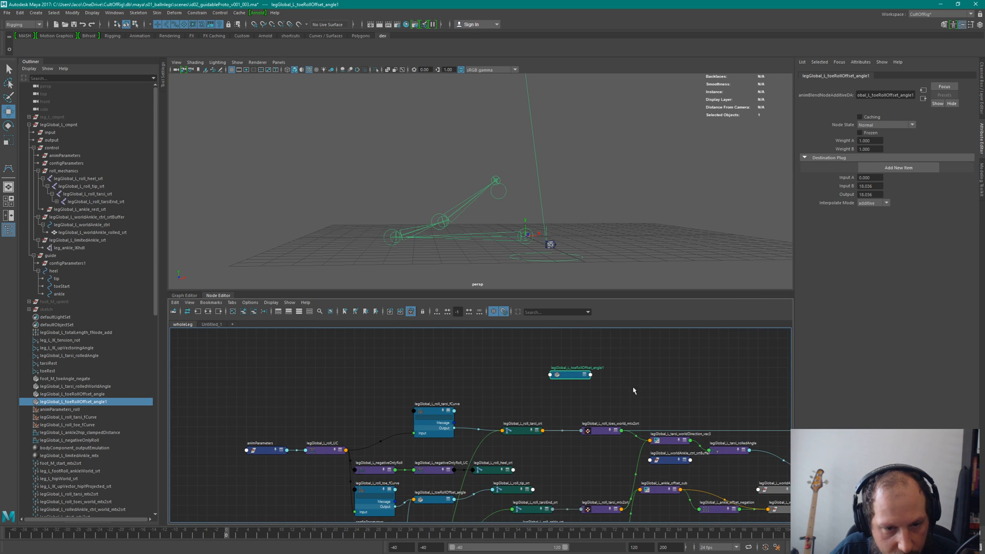
middle_click_drag(599, 363, 613, 343, "alt")
left_click_drag(577, 358, 532, 385)
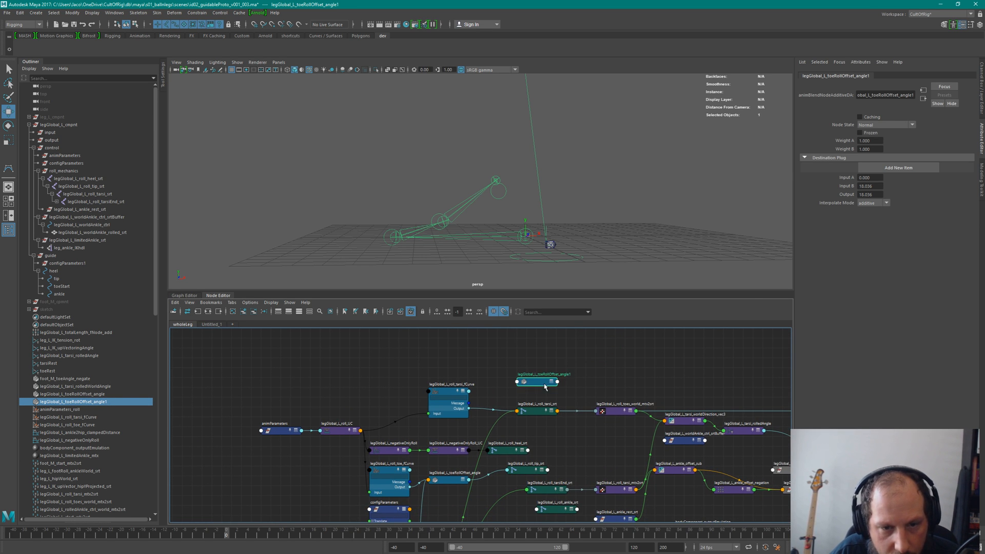
right_click_drag(528, 336, 656, 354, "alt")
middle_click_drag(525, 408, 591, 349, "alt")
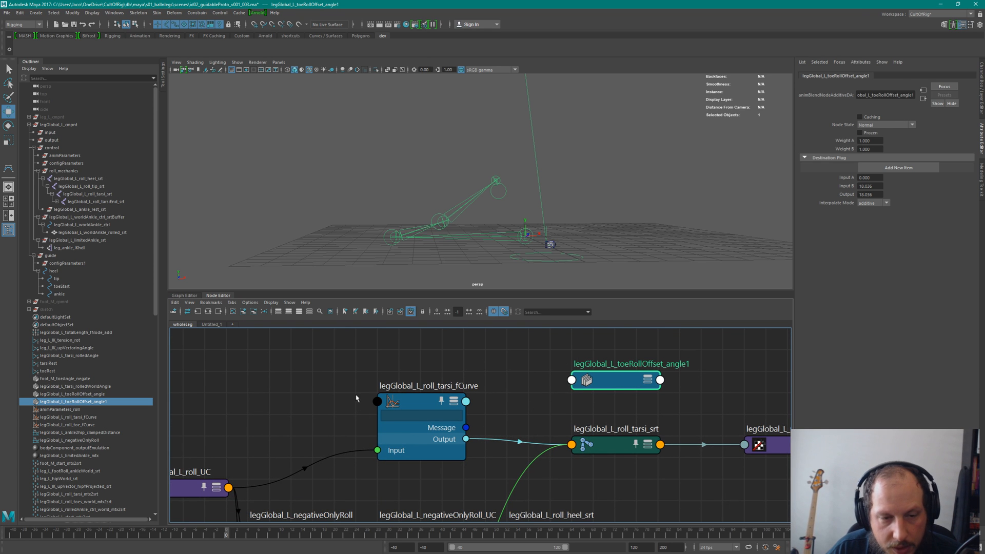
left_click_drag(402, 412, 293, 412)
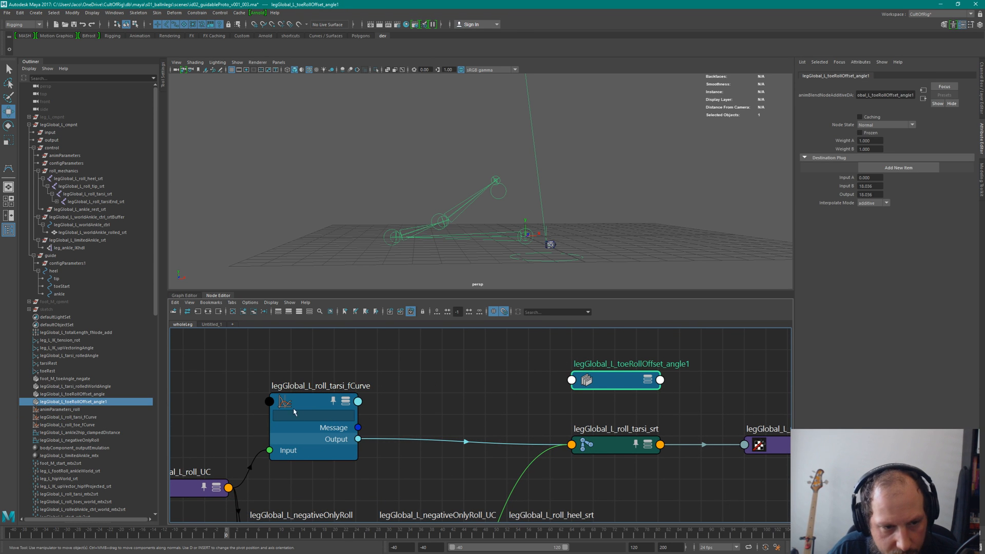
left_click_drag(620, 382, 452, 392)
Expand the duplicated offset node to show all its attributes, including Input A.
left_click(541, 382)
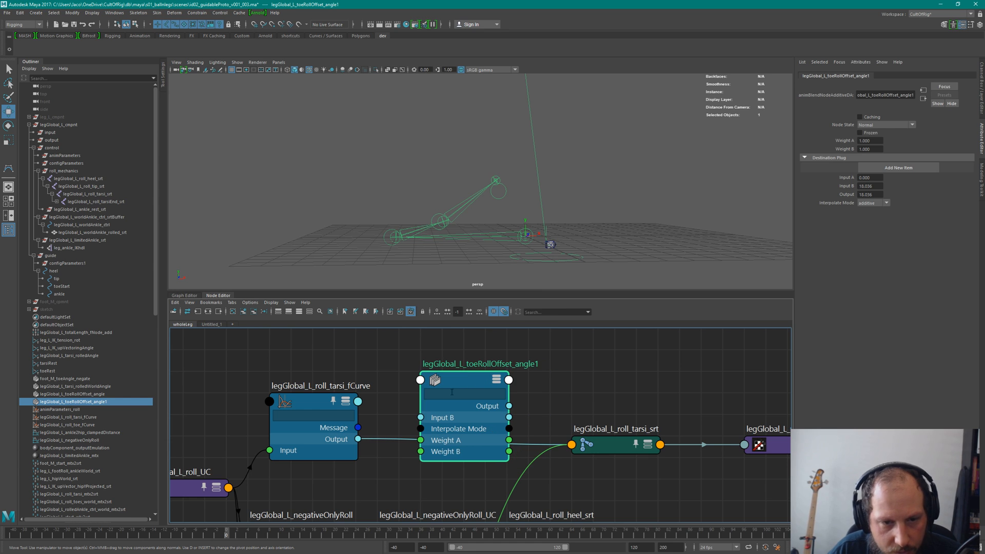
right_click(477, 367)
left_click(462, 475)
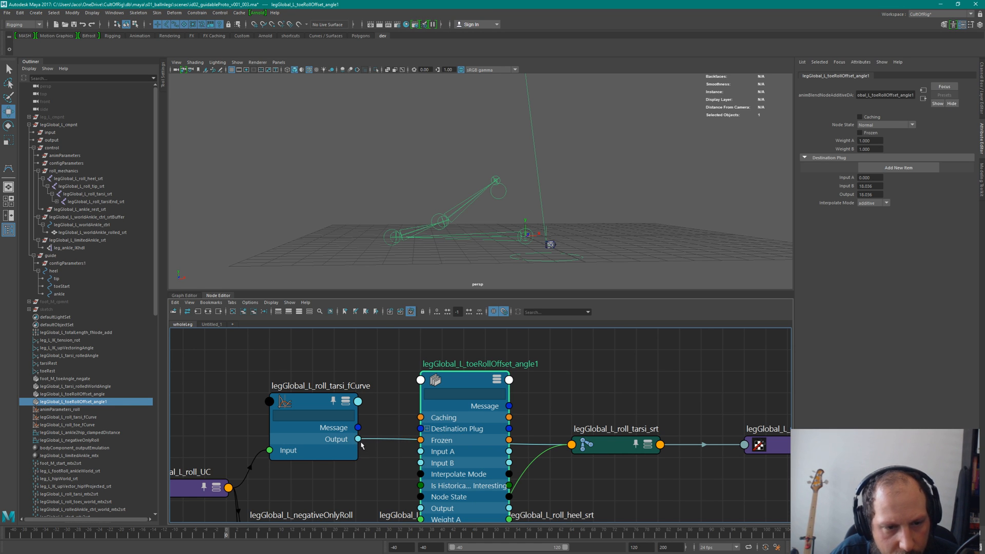
Feed the output of legGlobal_L_roll_tarsi_fCurve into Input A of the duplicated offset node, leaving Input B unconnected.
left_click_drag(353, 444, 421, 462)
left_click_drag(543, 375, 501, 379)
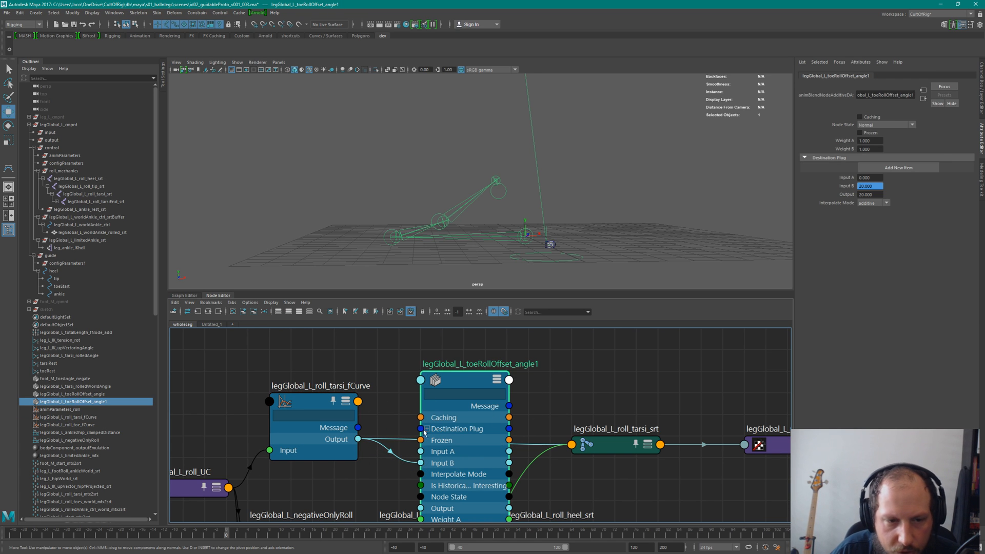
left_click_drag(420, 450, 420, 451)
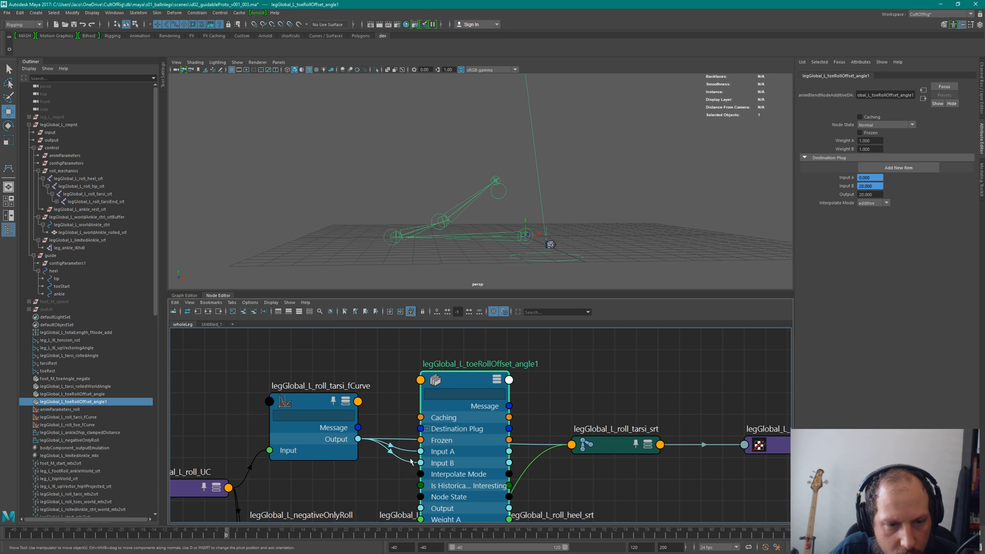
Connect the duplicated offset node's Output to Rotate Z of legGlobal_L_roll_tarsi_srt and collapse the joint node.
left_click(620, 441)
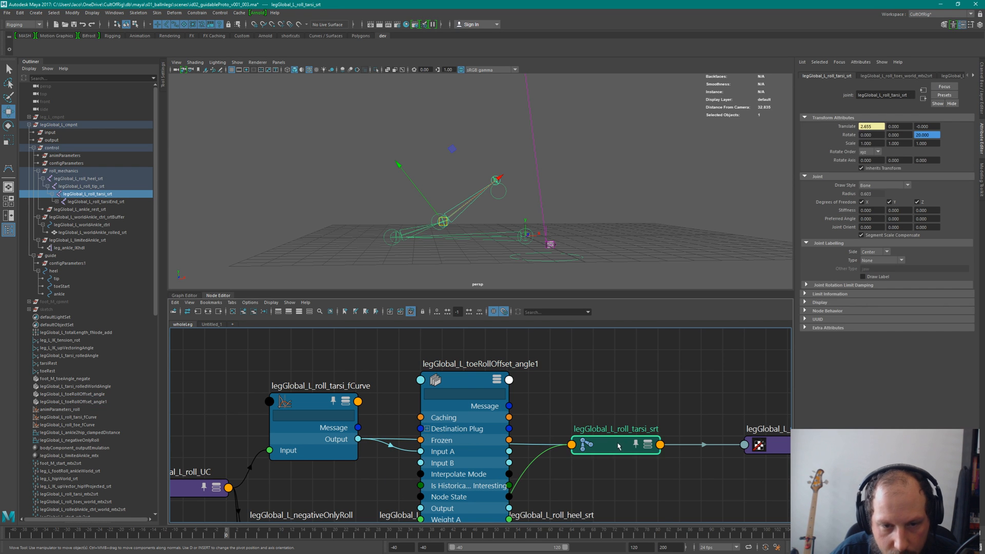
key("2")
left_click_drag(617, 446, 629, 347)
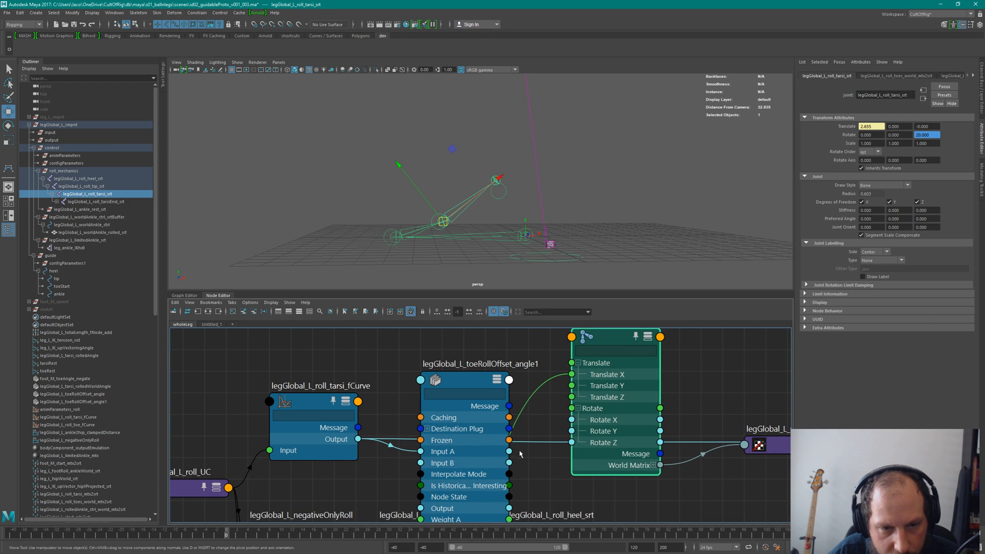
left_click_drag(510, 507, 572, 442)
key("1")
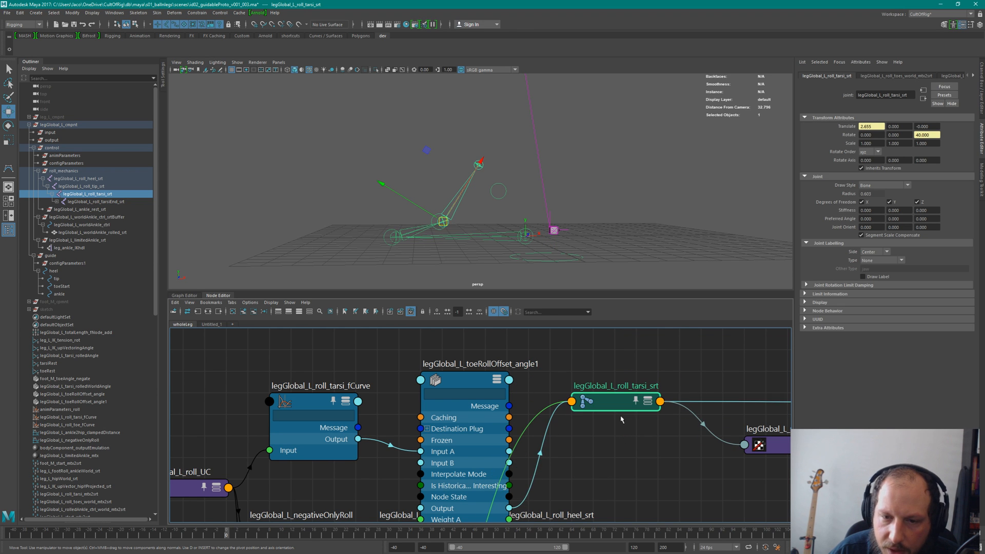
Move the duplicated offset node down the wholeLeg graph to sit beside the configParameters node.
scroll(443, 414, "down", 6)
scroll(515, 384, "down", 5)
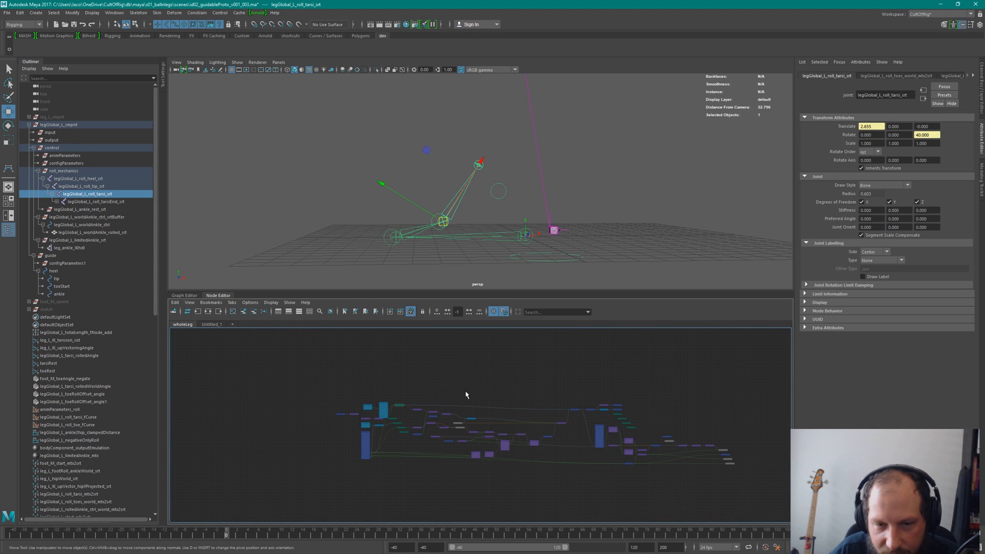
scroll(436, 400, "up", 4)
left_click_drag(427, 434, 427, 439)
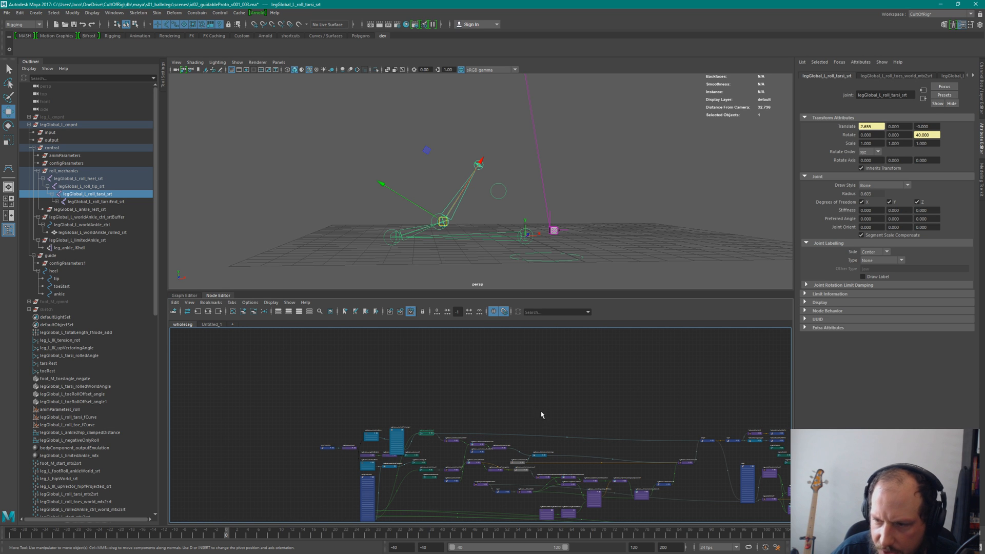
scroll(478, 423, "up", 6)
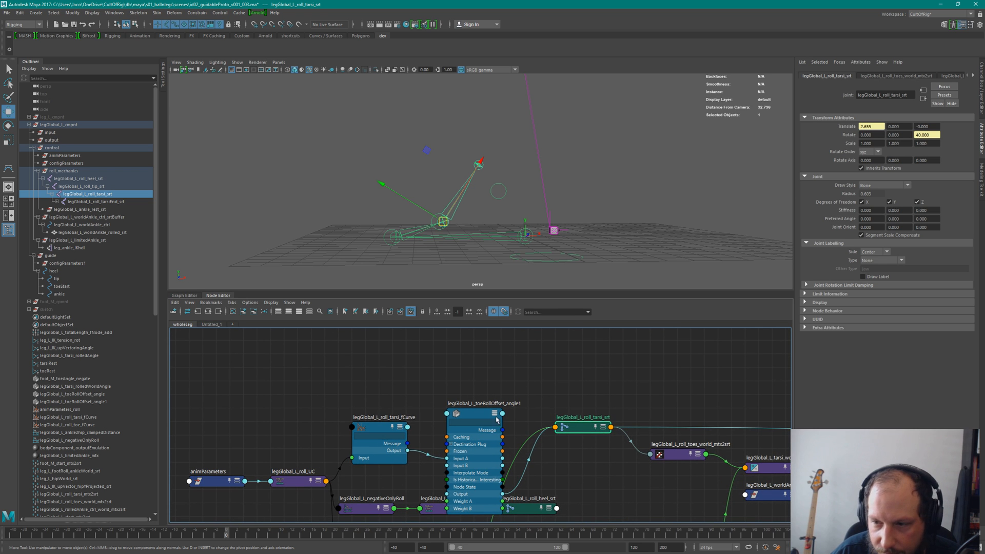
left_click_drag(481, 434, 481, 394)
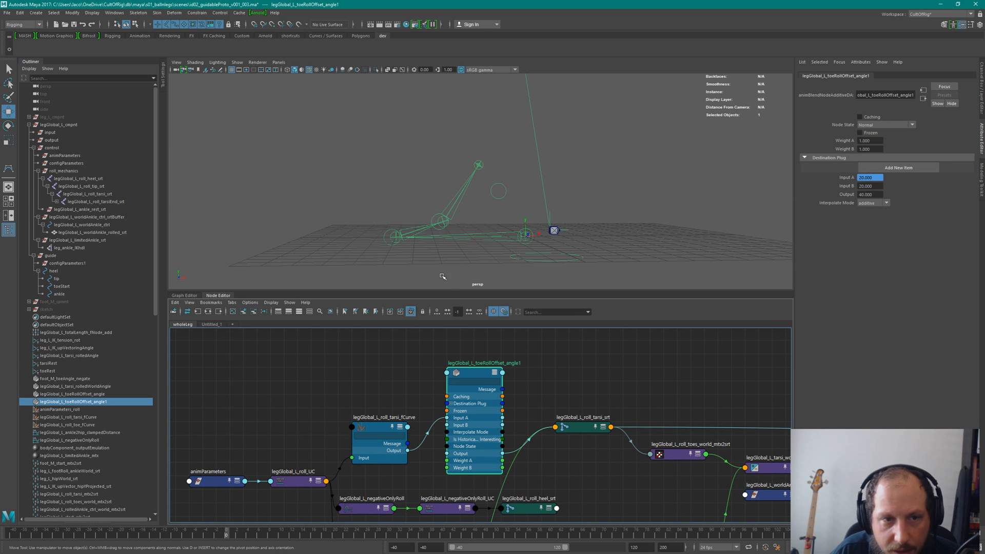
middle_click_drag(445, 467, 520, 376, "alt")
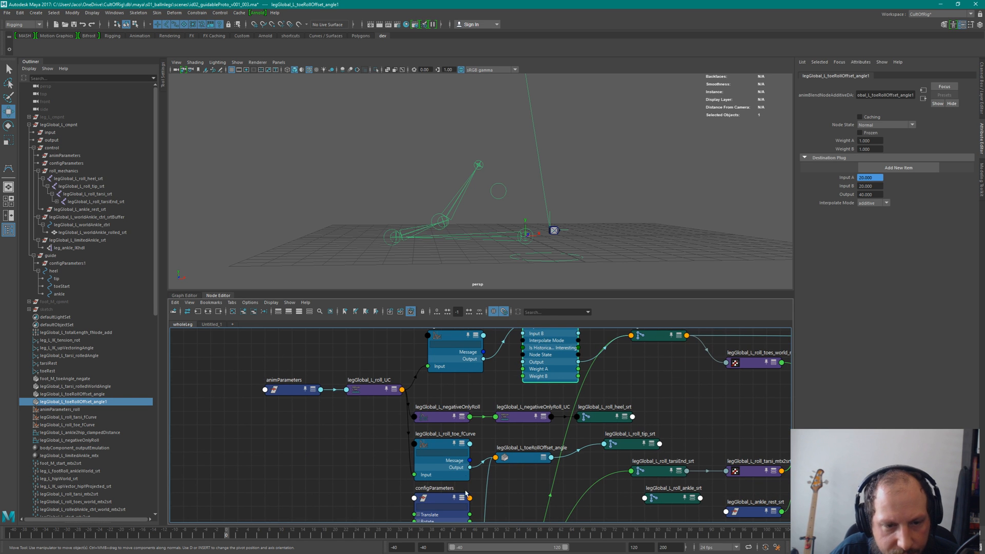
middle_click_drag(506, 503, 459, 382, "alt")
middle_click_drag(439, 427, 375, 436, "alt")
left_click(442, 392)
scroll(438, 373, "down", 2)
middle_click_drag(458, 397, 467, 475, "alt")
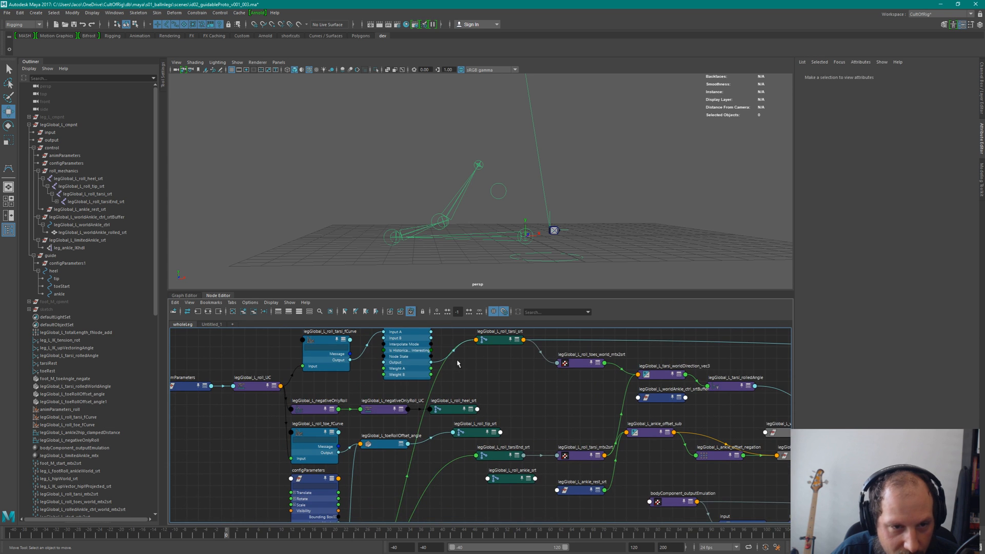
left_click_drag(403, 352, 414, 493)
middle_click_drag(419, 495, 496, 334, "alt")
left_click_drag(496, 336, 486, 401)
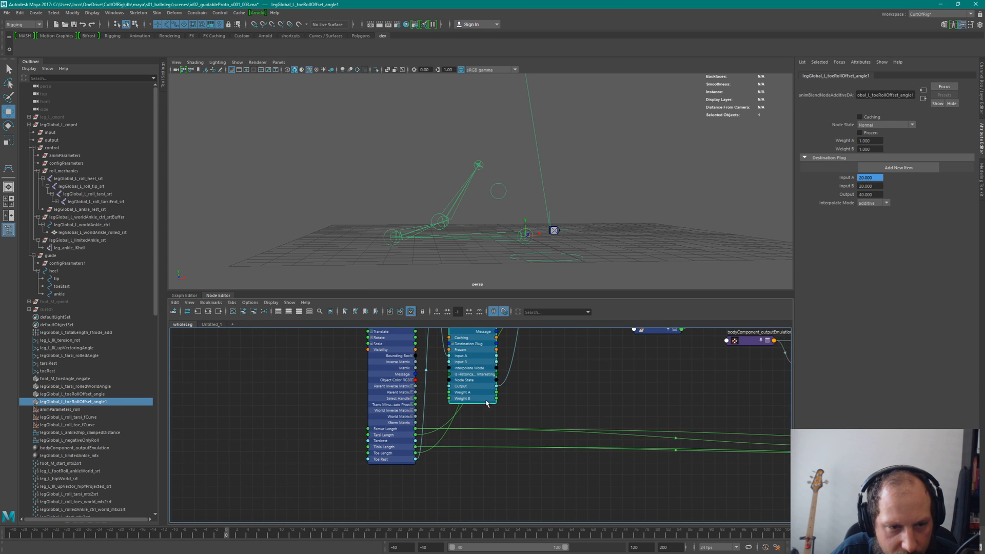
Connect the Tarsirest attribute of configParameters to Input B of the duplicated offset node.
scroll(554, 396, "up", 5)
middle_click_drag(569, 405, 654, 456, "alt")
middle_click_drag(554, 360, 541, 484, "alt")
middle_click_drag(489, 354, 482, 325, "alt")
middle_click_drag(451, 503, 464, 322, "alt")
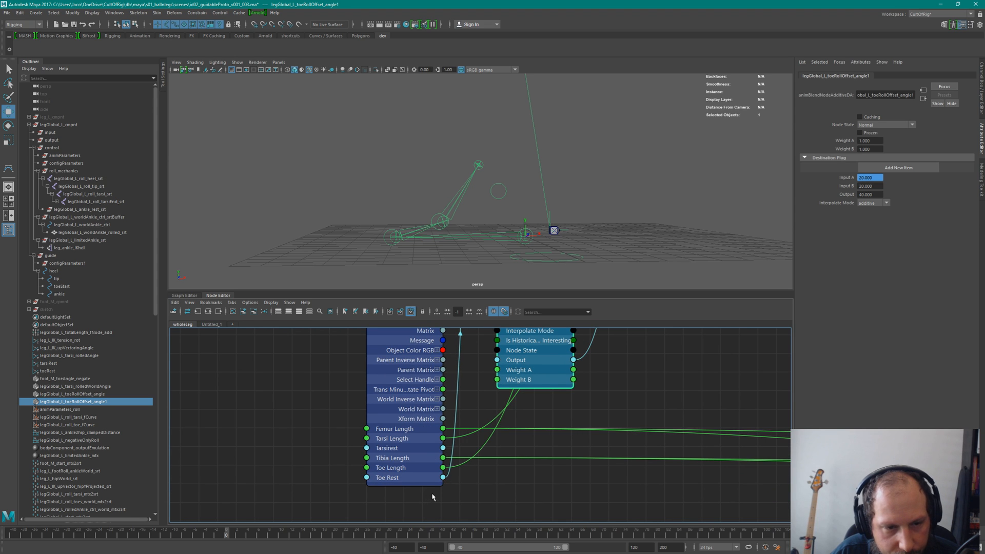
left_click_drag(443, 448, 496, 360)
middle_click_drag(460, 422, 475, 488, "alt")
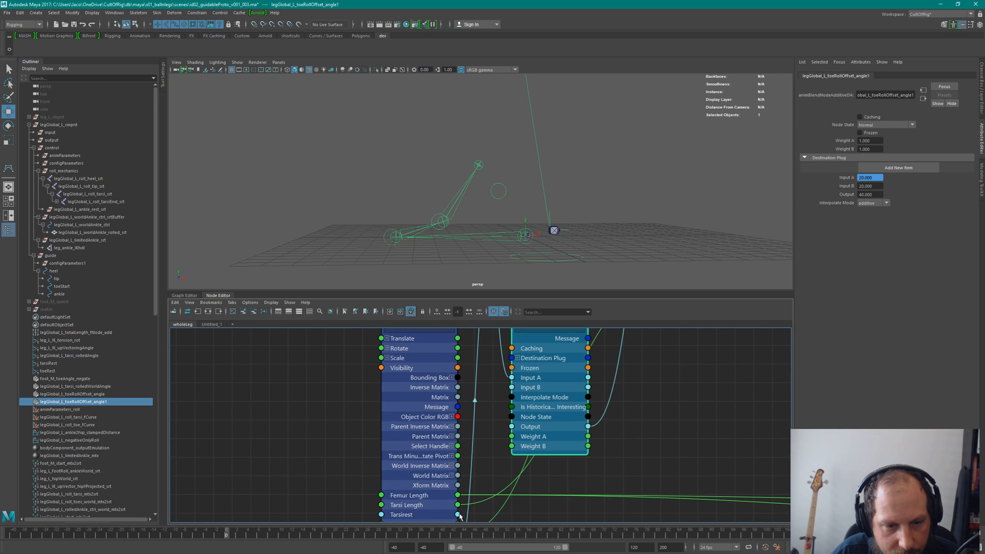
left_click_drag(458, 515, 511, 387)
scroll(550, 391, "down", 3)
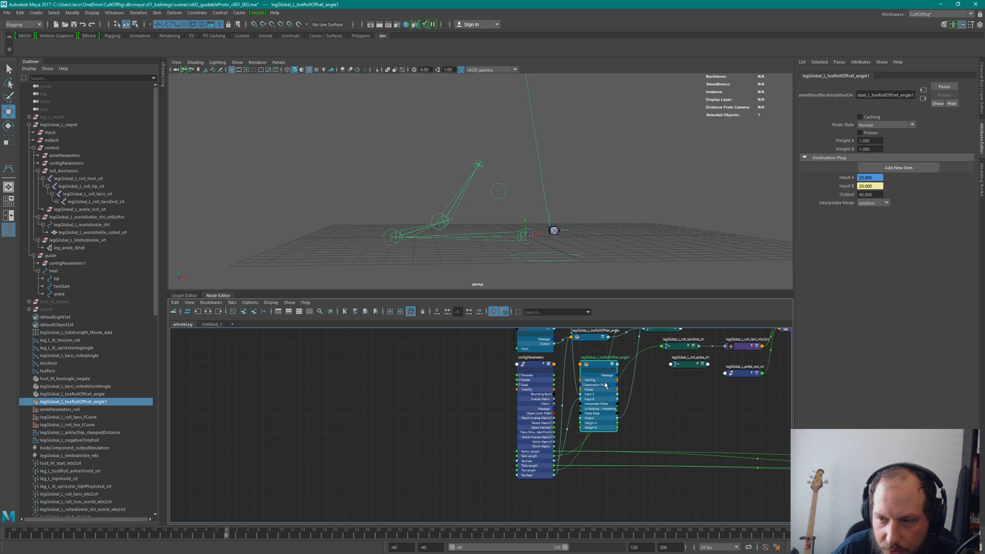
Collapse the duplicated offset node, place it back beside legGlobal_L_roll_tarsi_fCurve, and collapse configParameters.
middle_click_drag(644, 393, 526, 447, "alt")
scroll(621, 418, "down", 2)
key("1")
left_click_drag(525, 444, 529, 370)
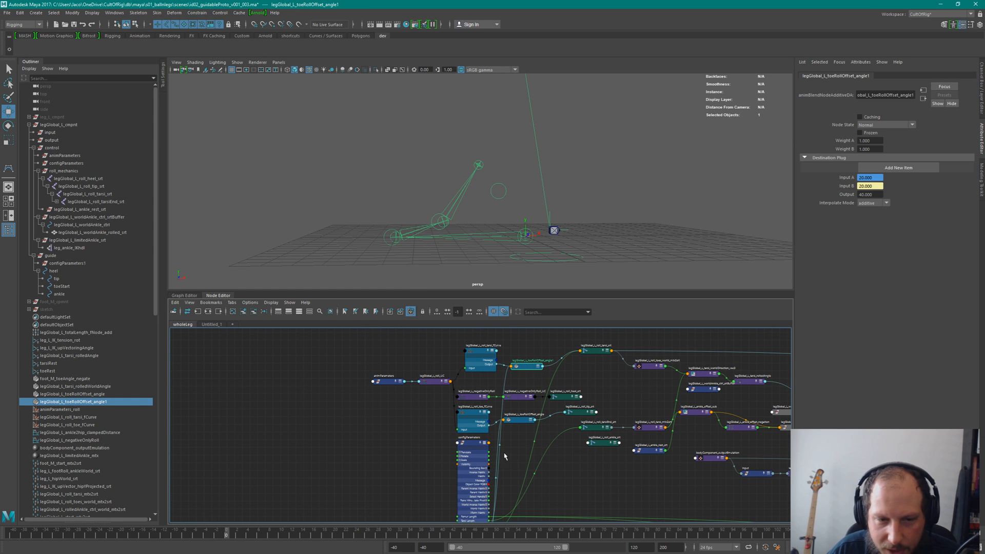
left_click(467, 444)
scroll(492, 426, "up", 3)
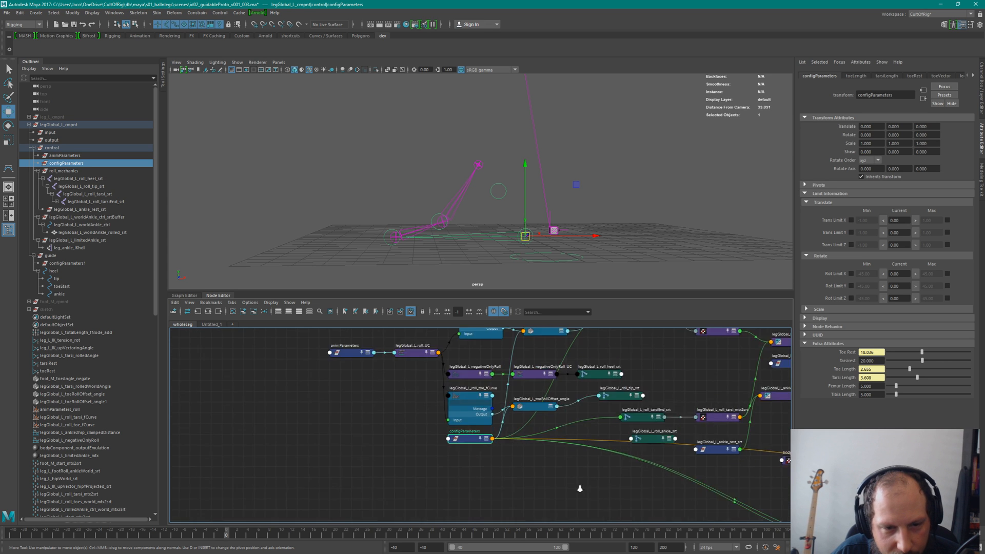
Reposition legGlobal_L_roll_tarsi_fCurve in the graph, display its curve in the Graph Editor and select all its keys.
middle_click_drag(466, 424, 450, 515)
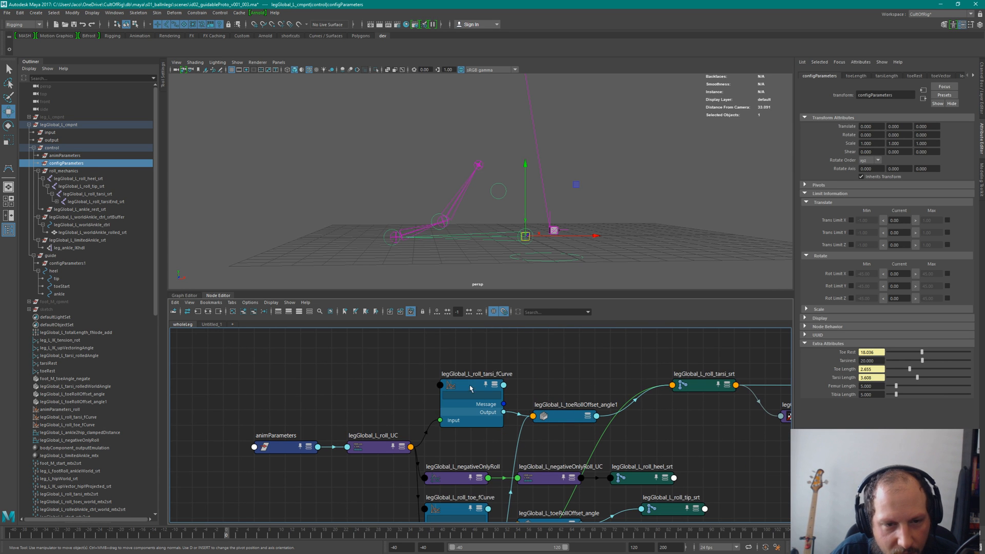
left_click(458, 380)
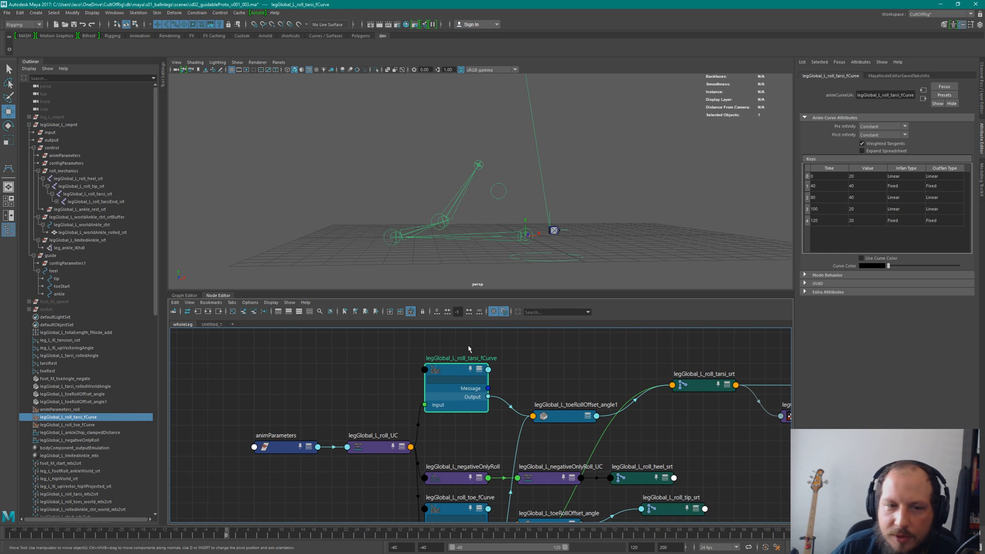
left_click(188, 295)
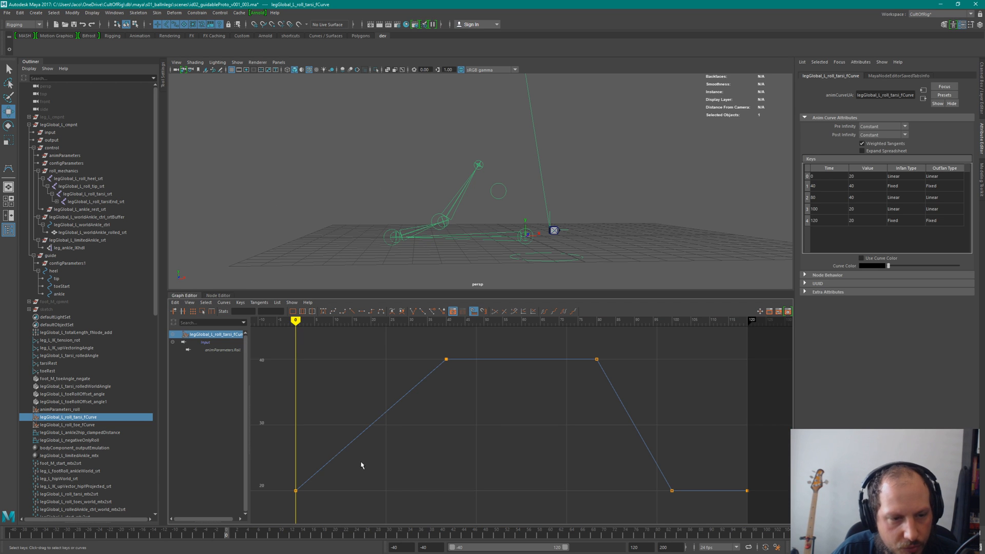
mouse_move(474, 438)
right_mouse_down("alt")
mouse_move(433, 422)
mouse_move(485, 449)
right_mouse_up("alt")
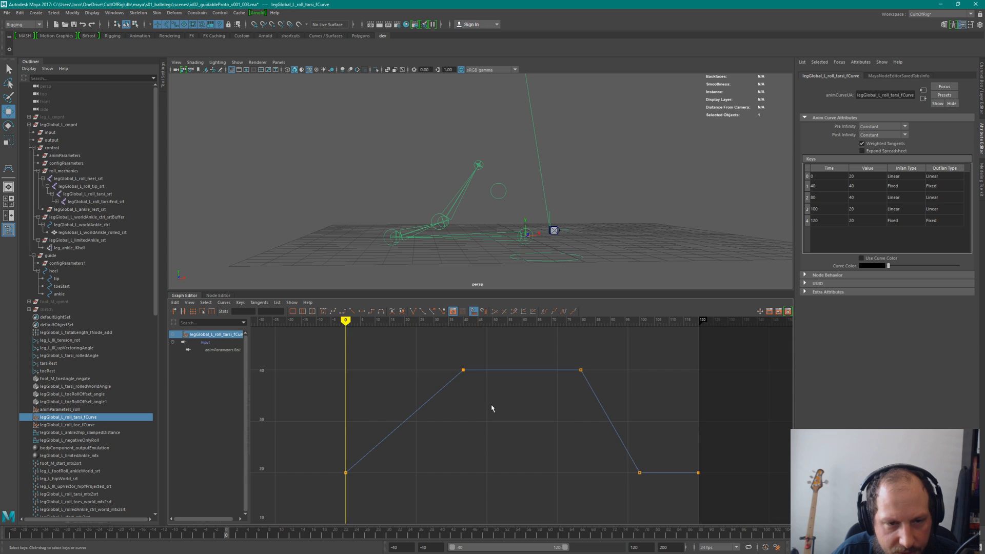
right_click_drag(492, 406, 536, 416, "alt")
middle_click_drag(536, 416, 487, 401, "alt")
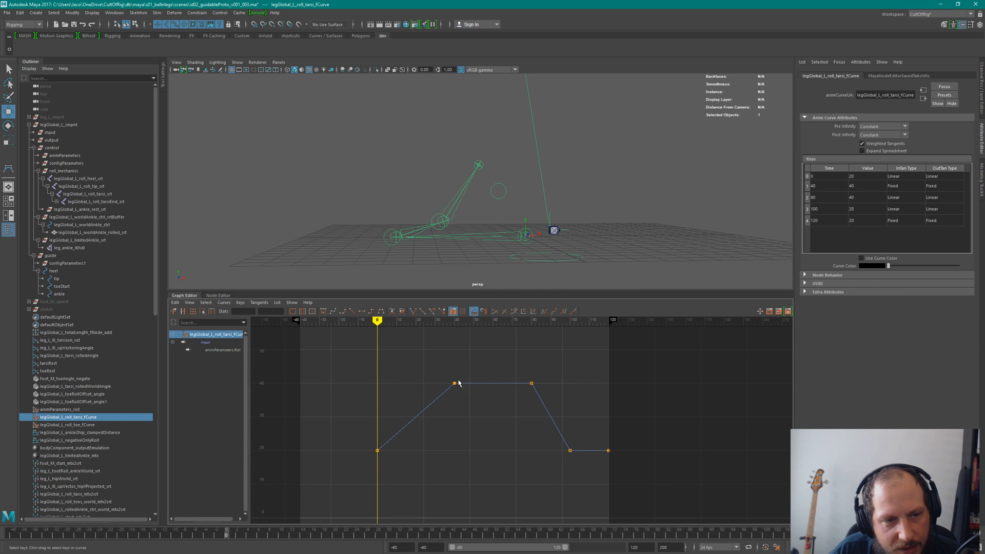
left_click_drag(406, 396, 318, 352)
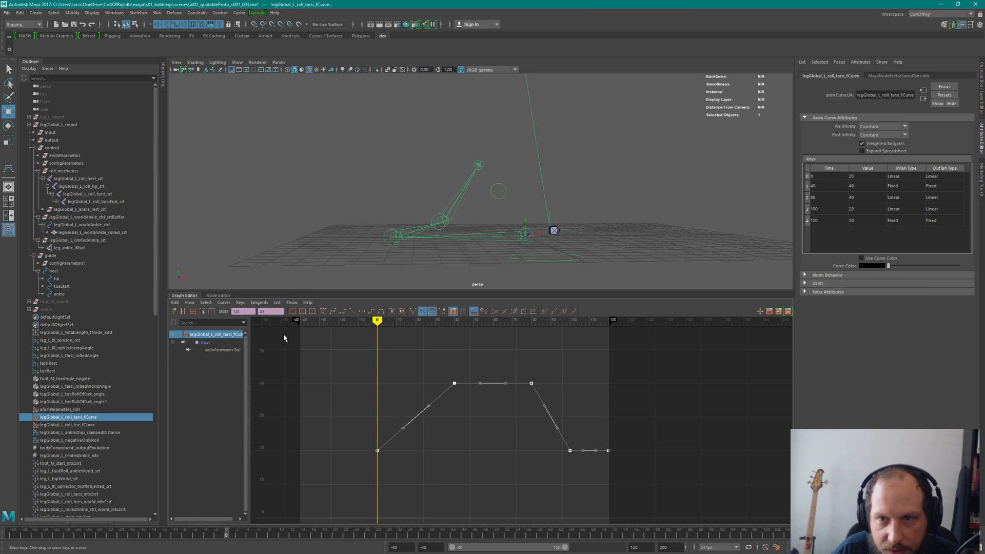
Set the value of the tarsi roll curve's key at time 0 to 0.
double_click(867, 177)
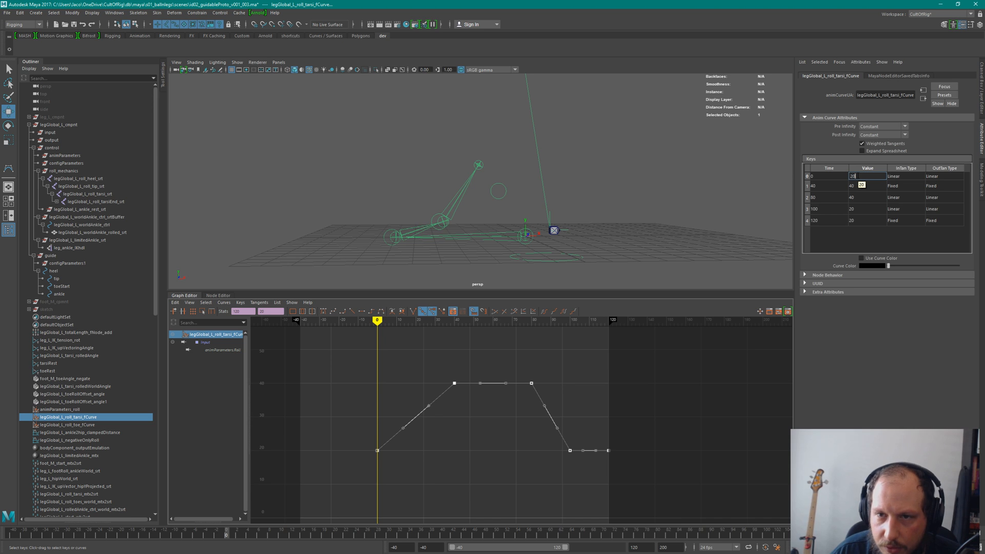
key("Return")
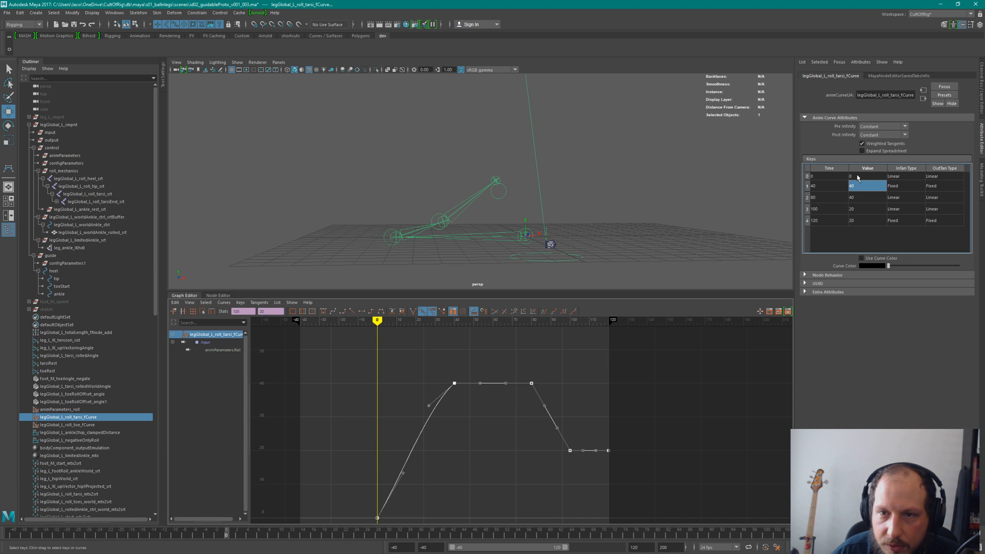
key("Down")
key("Down")
key("Up")
key("Up")
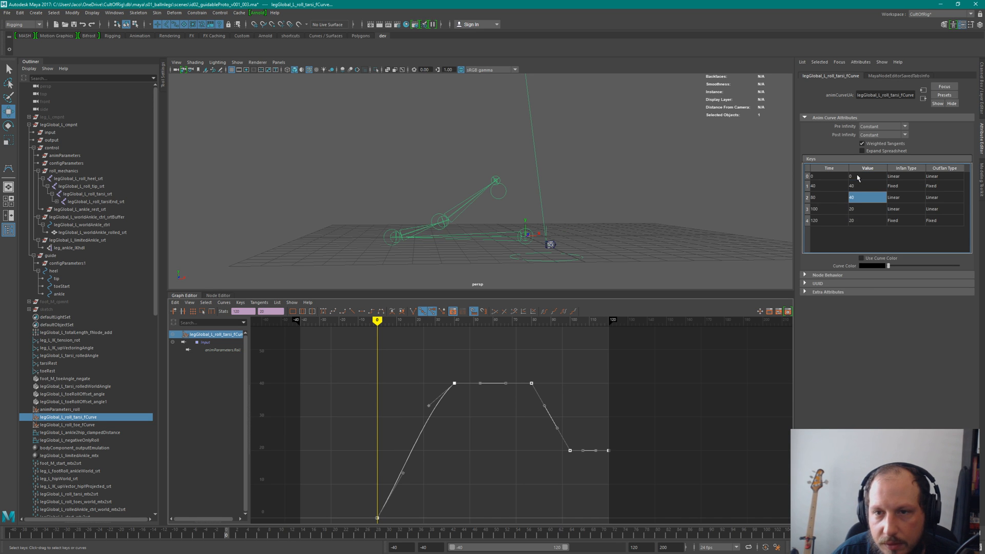
key("Right")
key("Right")
key("Left")
key("Left")
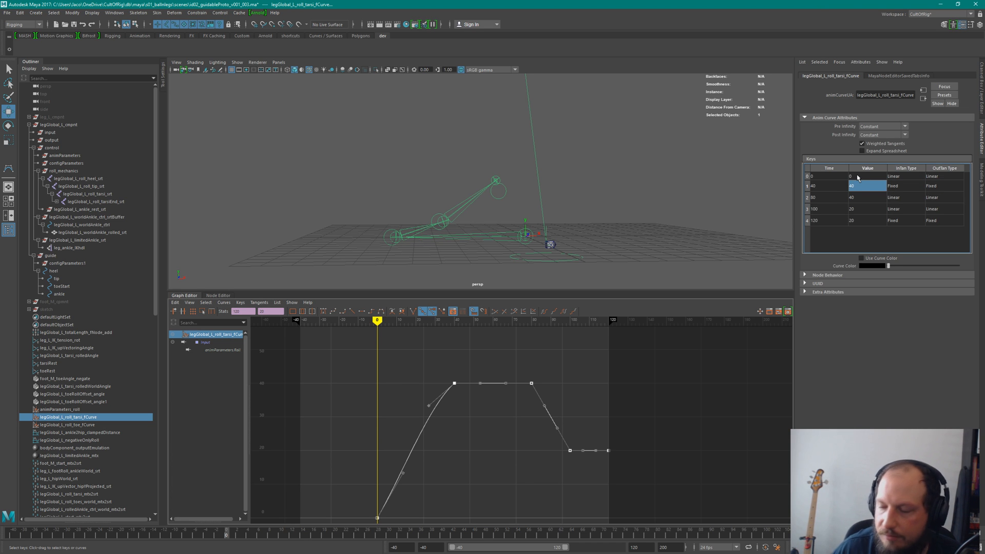
Set the tarsi roll curve's keys at times 40 and 80 to a value of 20.
double_click(877, 187)
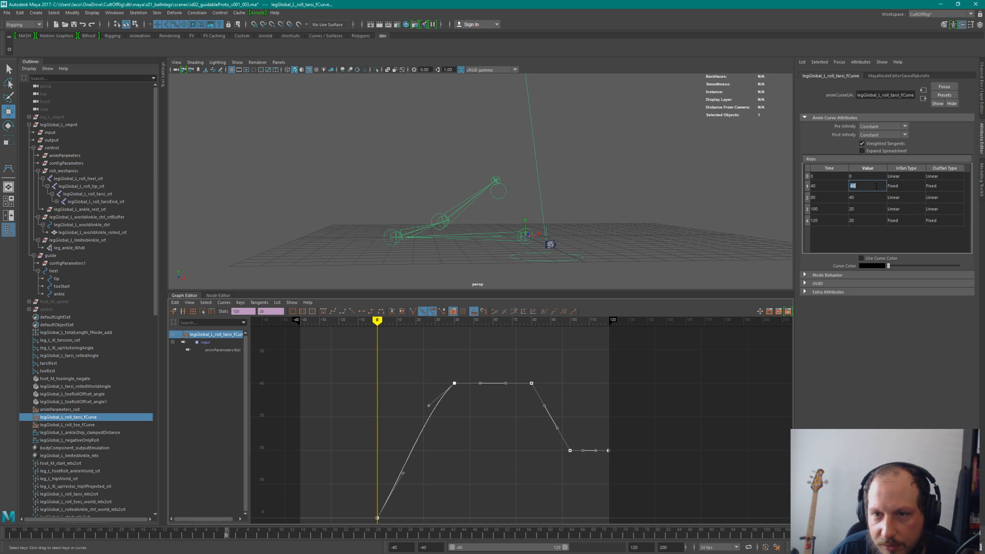
type("20")
key("Return")
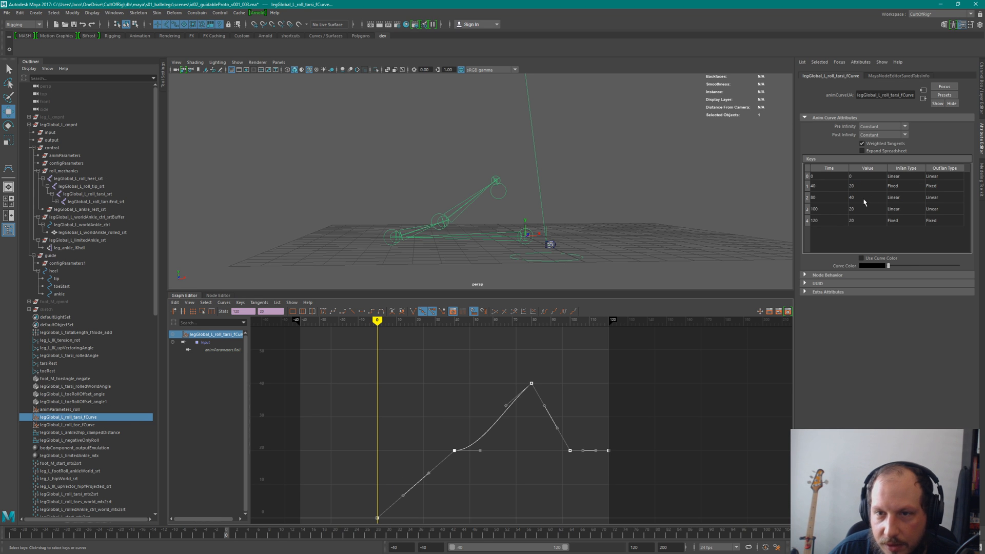
double_click(864, 199)
type("20")
key("Return")
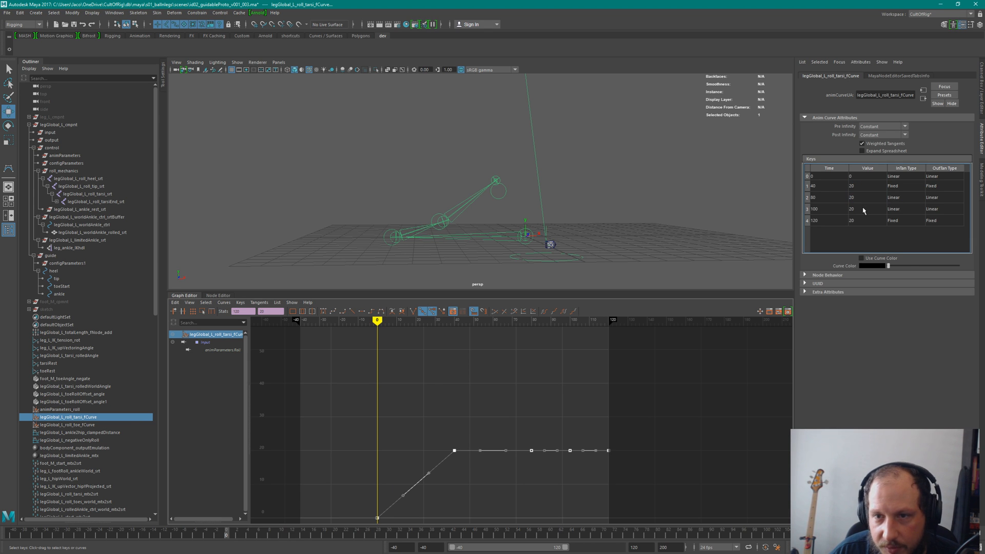
Set the tarsi roll curve's keys at times 100 and 120 to a value of 0.
double_click(863, 210)
type("0")
key("Return")
double_click(863, 220)
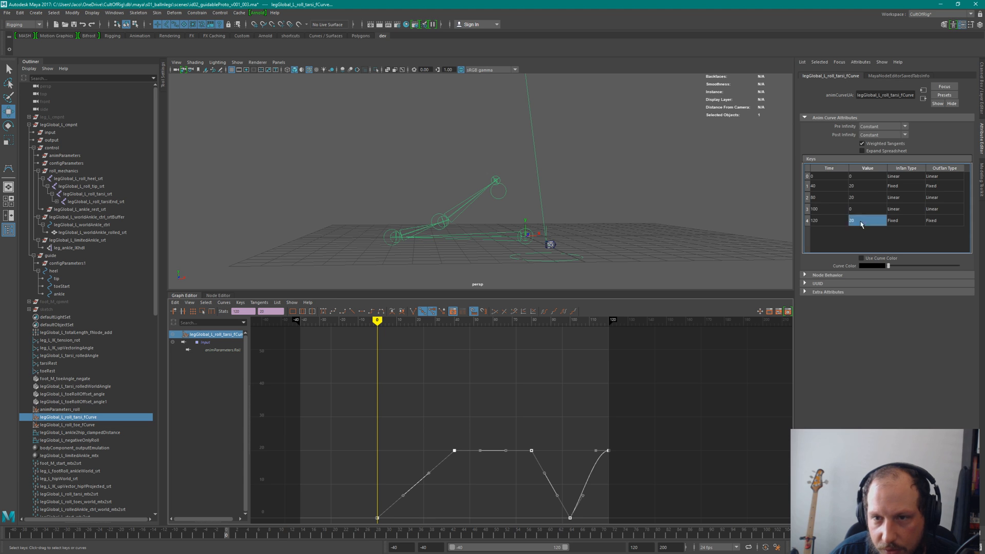
type("0")
key("Return")
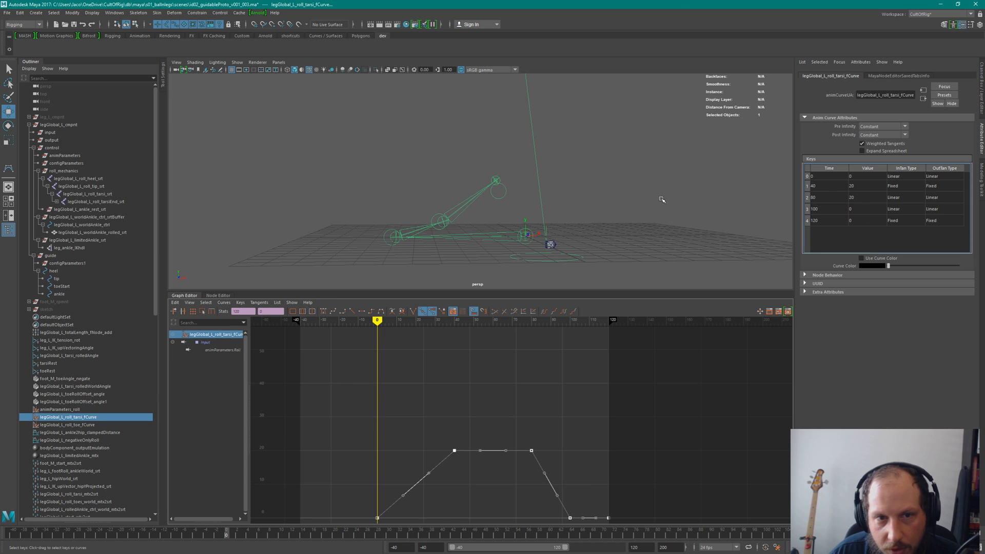
Deselect the tarsi roll curve and return to the wholeLeg graph in the Node Editor.
left_click(592, 200)
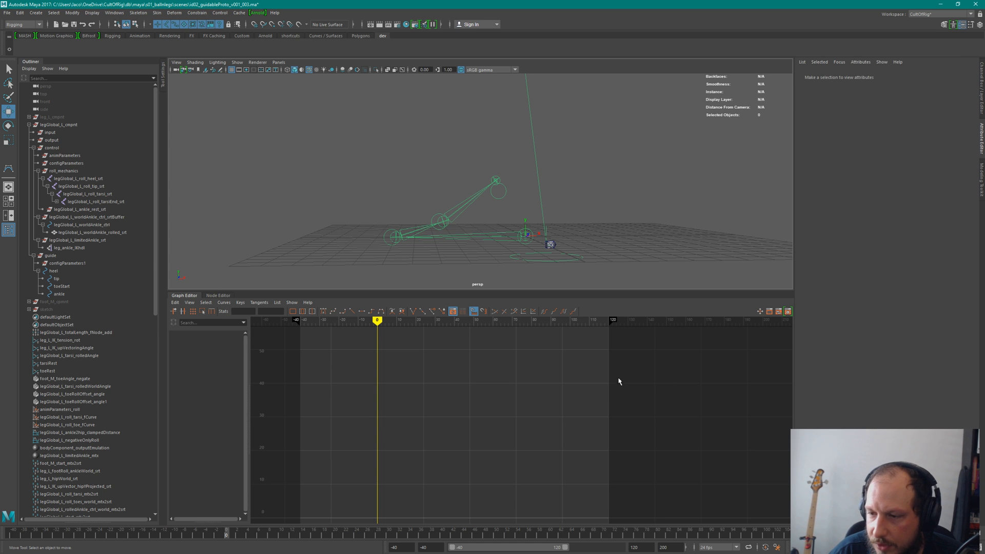
key("a")
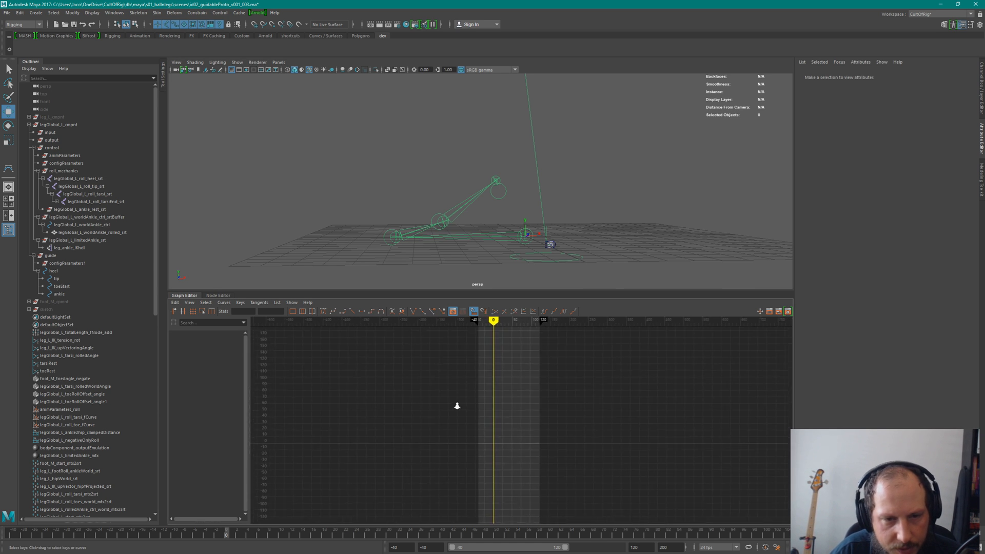
left_click(217, 296)
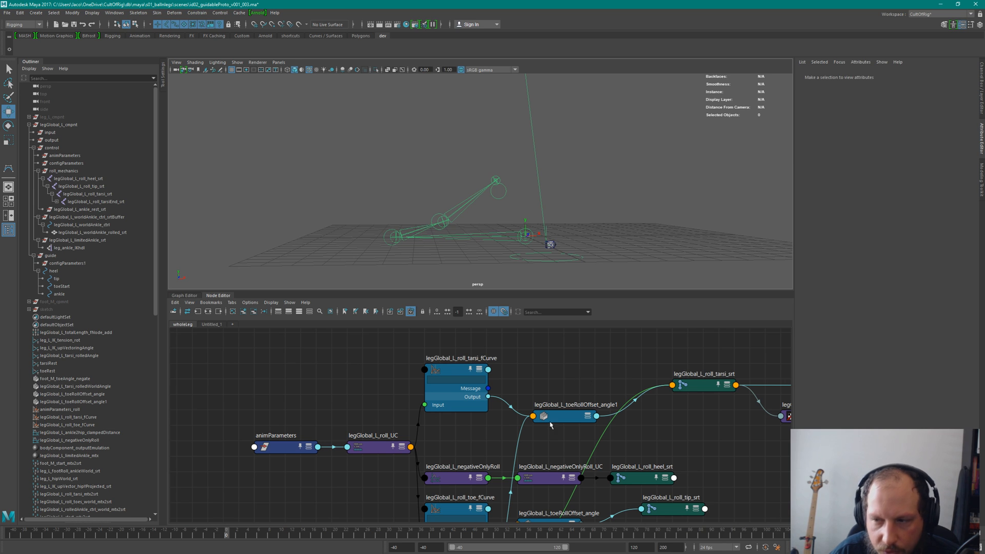
Line up the duplicated offset node between the tarsi roll curve and legGlobal_L_roll_tarsi_srt, and rename it legGlobal_L_tarsiRollOffset_angle.
middle_click_drag(598, 385, 524, 374, "alt")
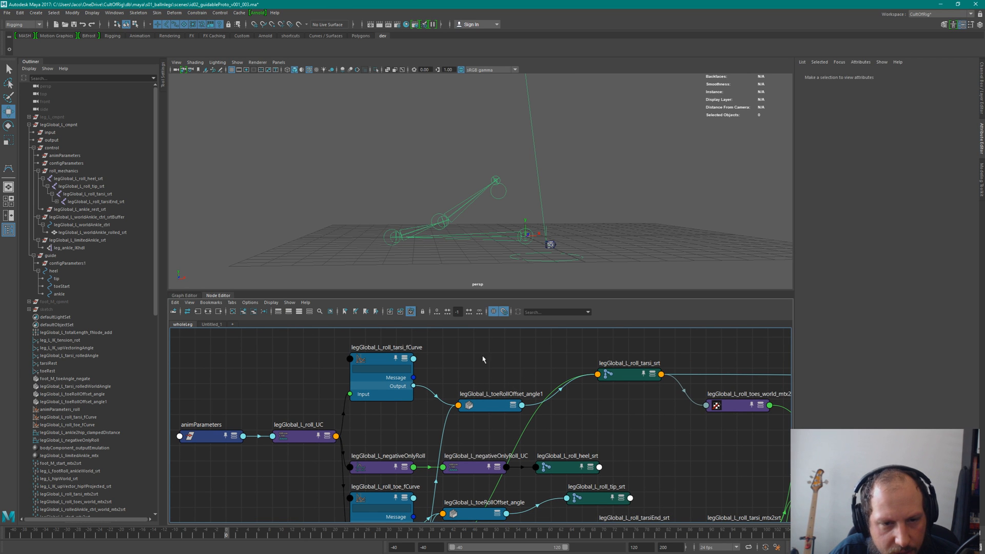
left_click(489, 405)
left_click_drag(491, 404, 491, 374)
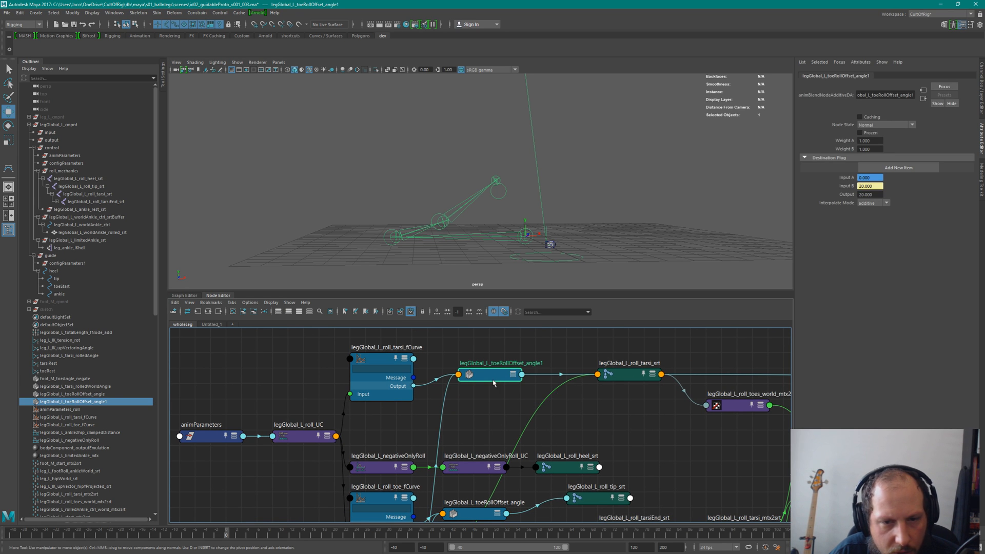
double_click(520, 365)
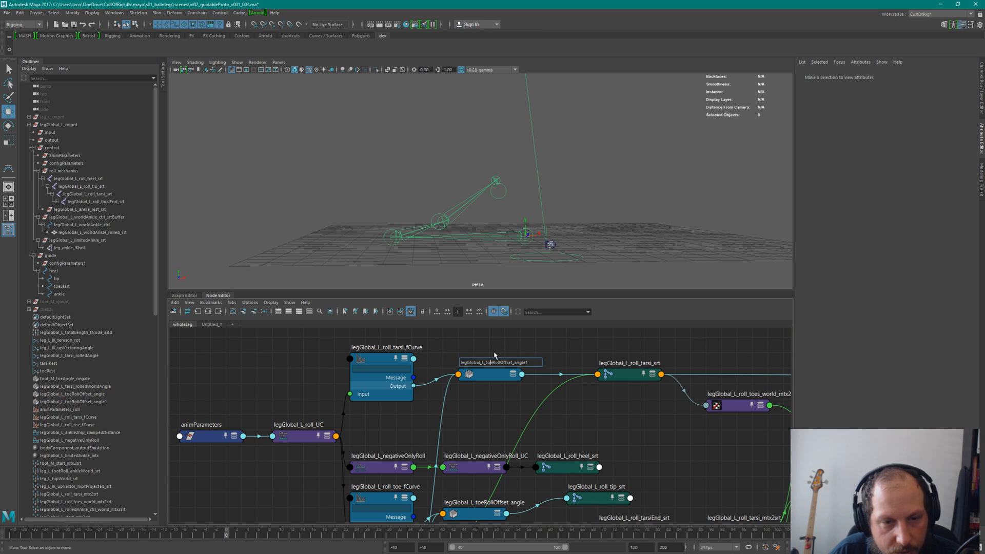
key("BackSpace")
key("BackSpace")
key("BackSpace")
type("tarsi")
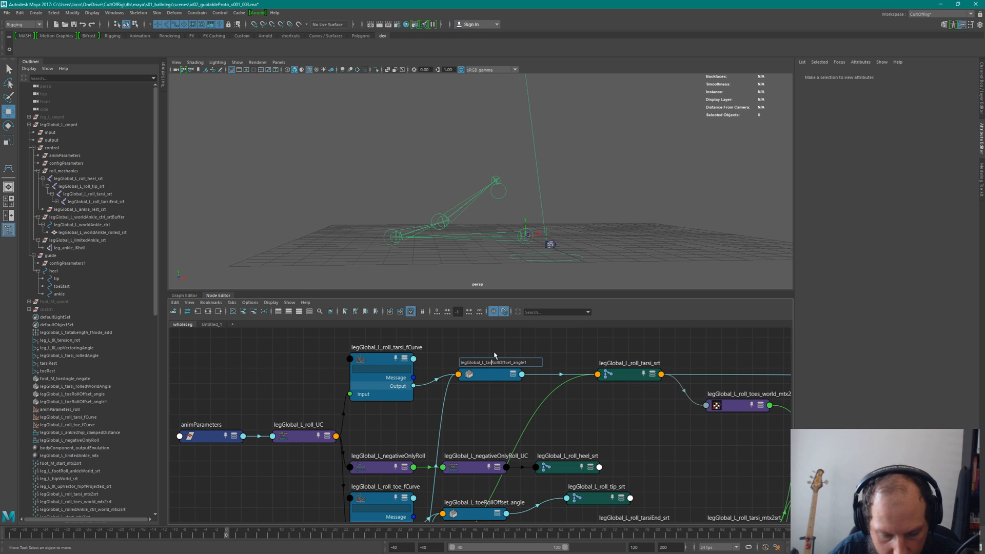
key("Return")
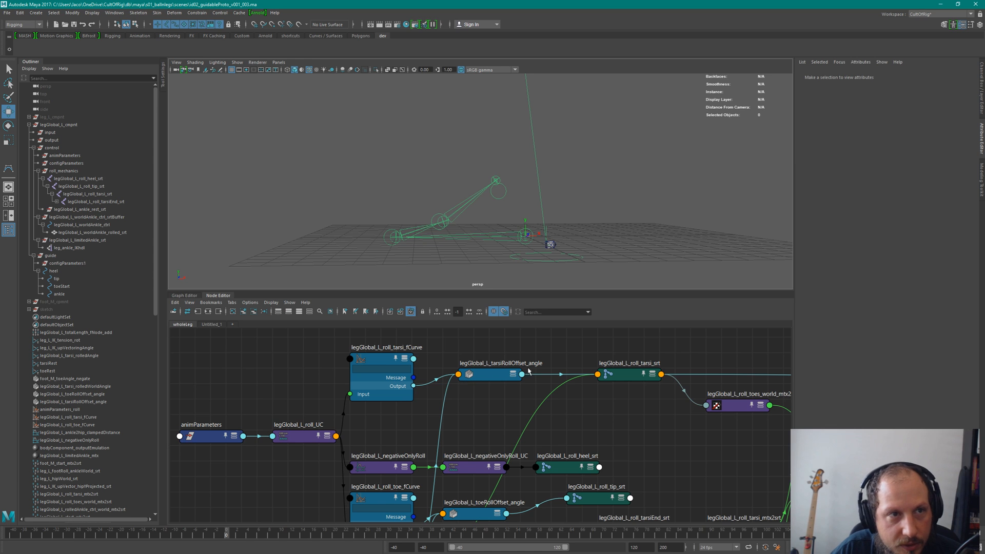
Select configParameters and examine in the Untitled_1 guide graph which guide nodes feed its length and rest attributes.
scroll(471, 422, "down", 5)
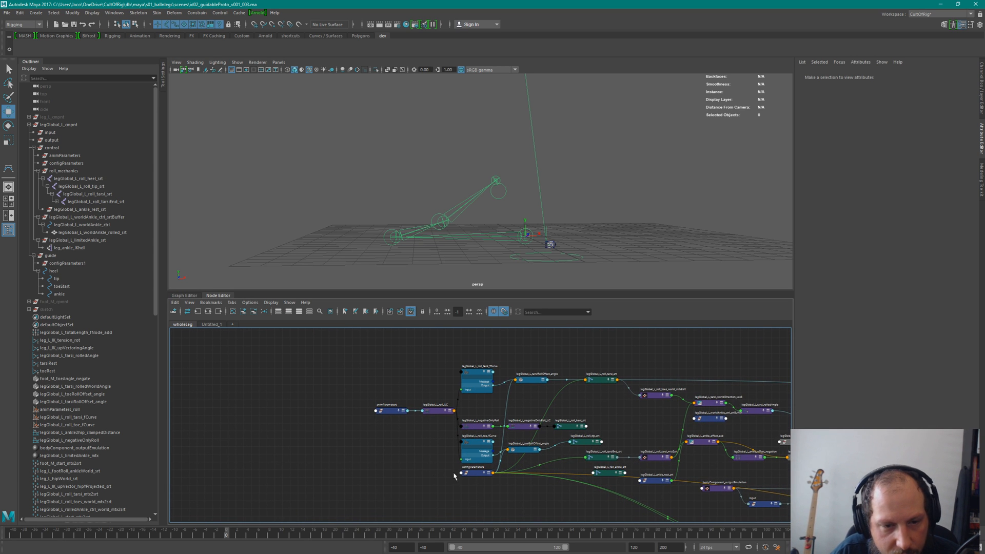
left_click(474, 473)
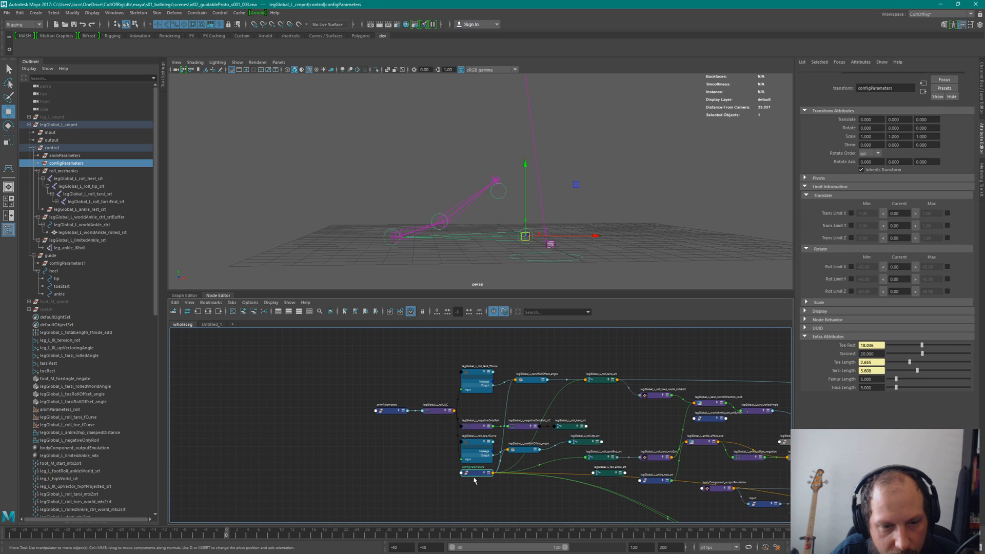
left_click(211, 324)
scroll(567, 428, "up", 4)
middle_click_drag(566, 428, 565, 474, "alt")
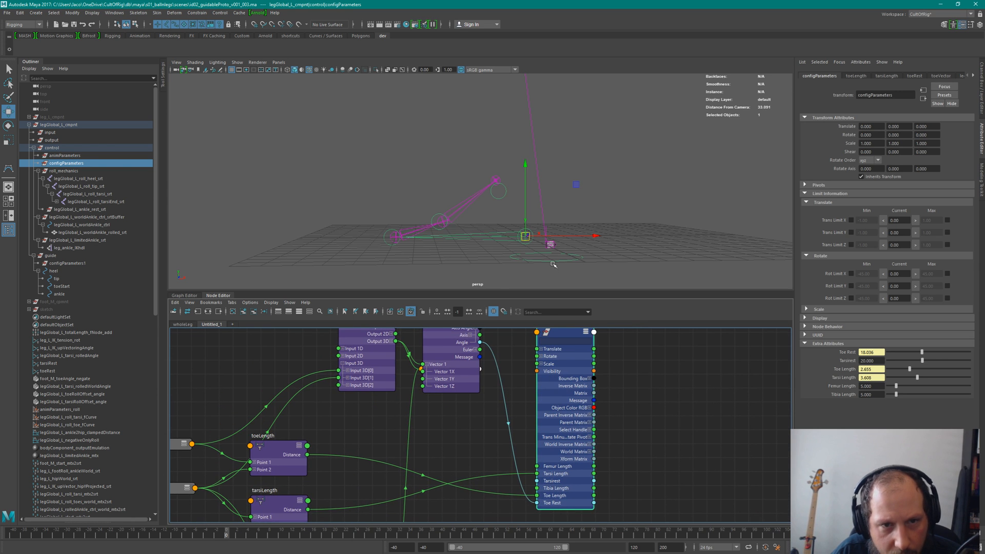
mouse_move(467, 413)
middle_mouse_down("alt")
mouse_move(521, 448)
mouse_move(469, 399)
middle_mouse_up("alt")
scroll(521, 449, "down", 2)
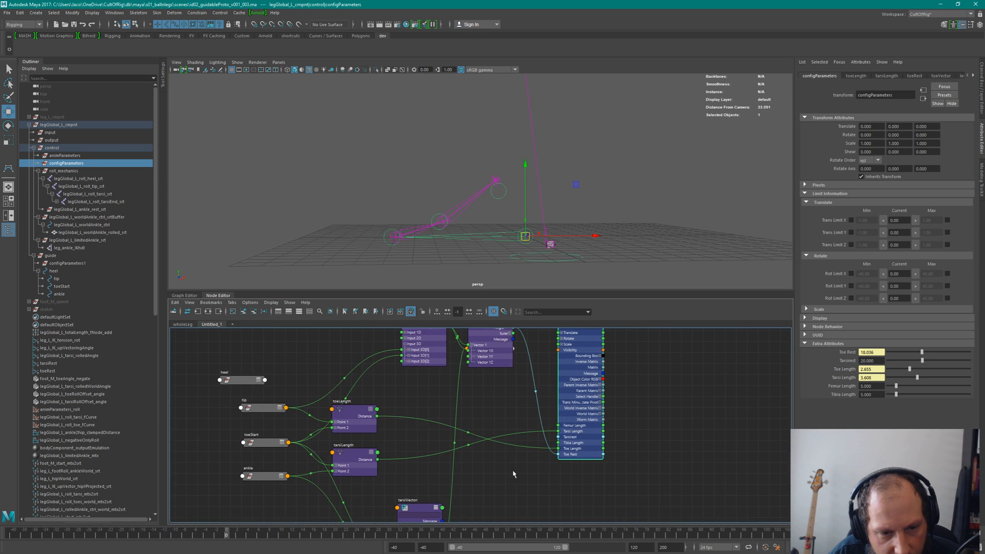
middle_click_drag(499, 474, 483, 517, "alt")
middle_click_drag(483, 436, 477, 308, "alt")
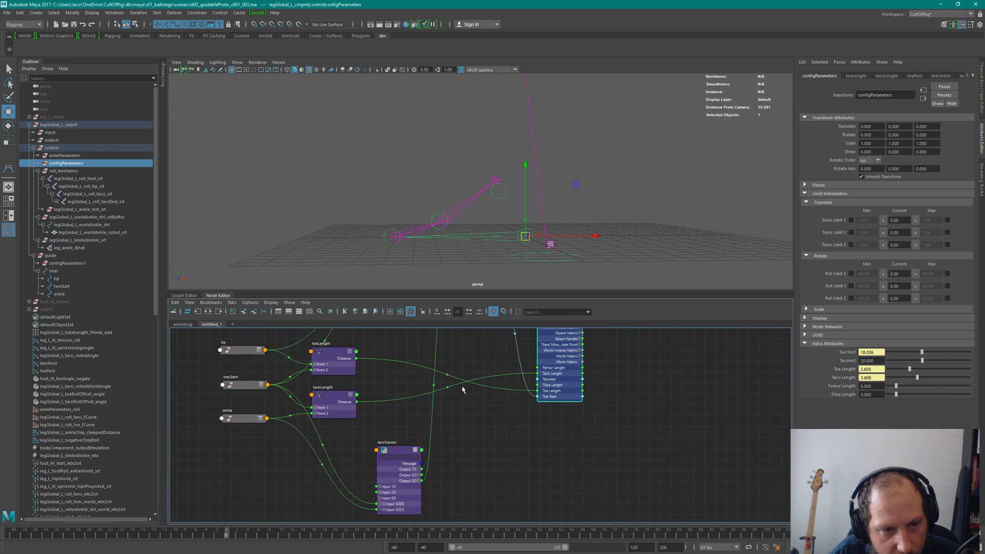
middle_click_drag(456, 409, 464, 508, "alt")
Examine the toeRest angle node, the toeLength node and their connections to toeVector, tarsiVector and configParameters.
left_click(486, 351)
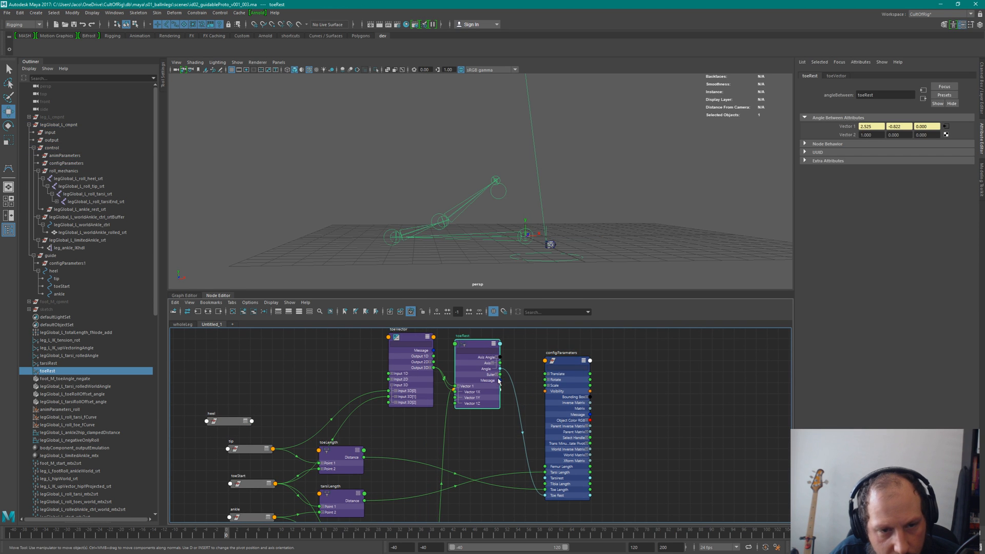
middle_click_drag(496, 463, 508, 398, "alt")
middle_click_drag(492, 339, 501, 431, "alt")
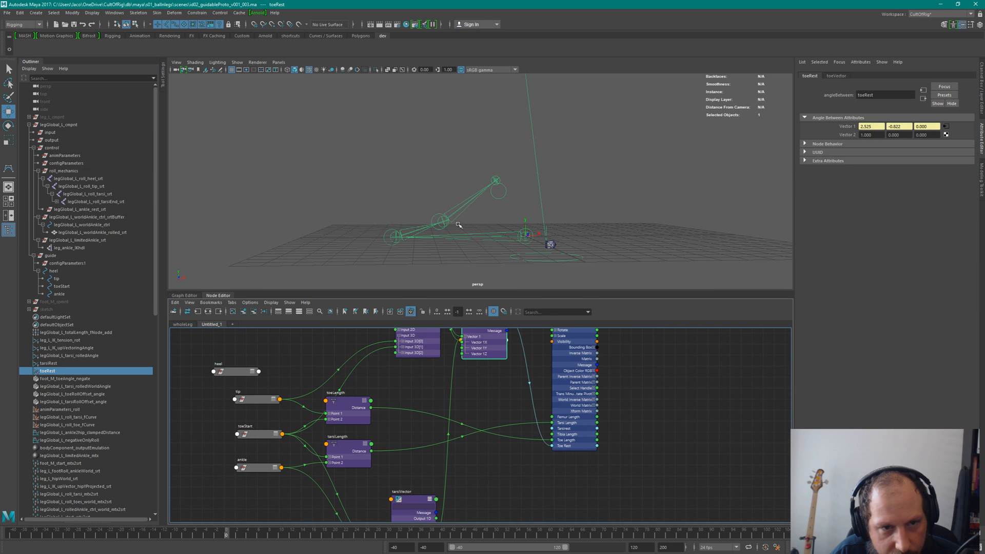
middle_click_drag(477, 372, 606, 316, "alt")
middle_click_drag(589, 386, 468, 420, "alt")
scroll(530, 466, "down", 2)
middle_click_drag(530, 466, 533, 520, "alt")
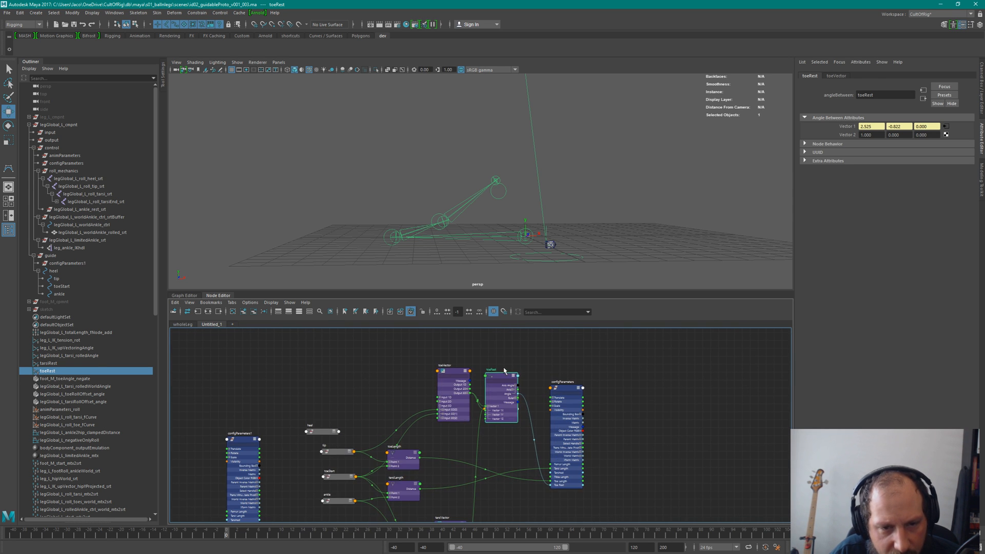
left_click_drag(504, 367, 505, 407)
scroll(505, 479, "up", 2)
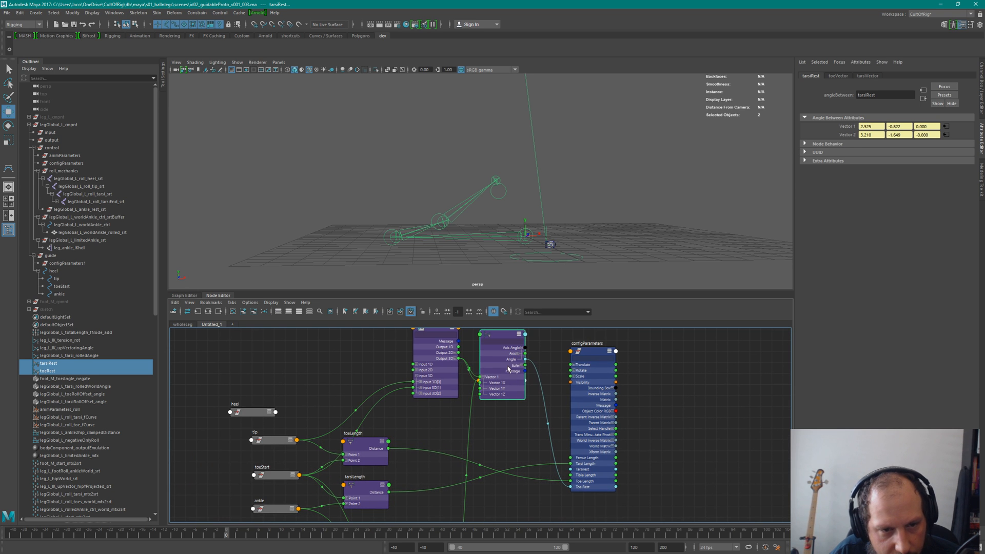
left_click(370, 448)
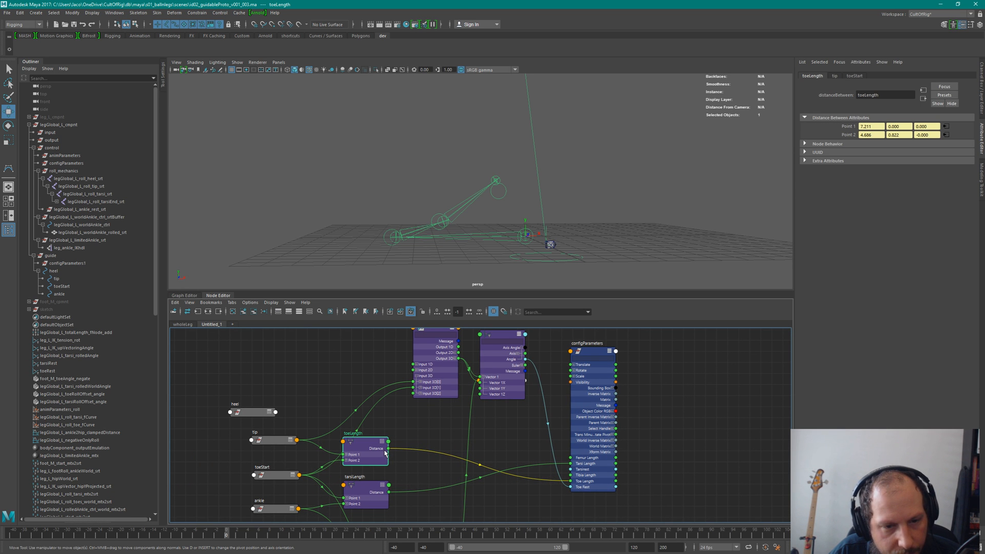
middle_click_drag(587, 408, 620, 469, "alt")
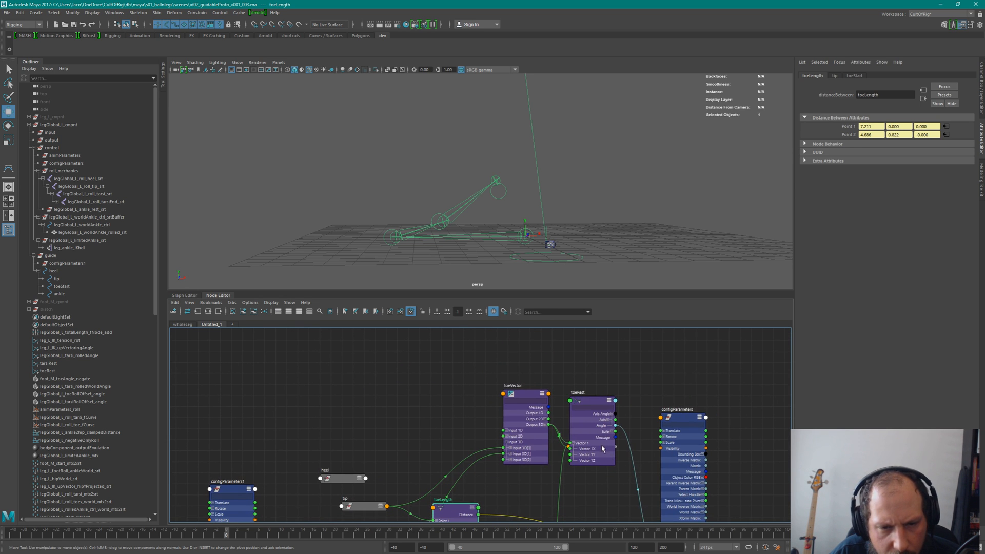
Try moving the toeStart and ankle guides in the viewport and undo each move.
left_click(438, 221)
mouse_move(440, 222)
left_mouse_down()
mouse_move(476, 245)
mouse_move(436, 207)
left_mouse_up()
key("ctrl+z")
left_click(503, 197)
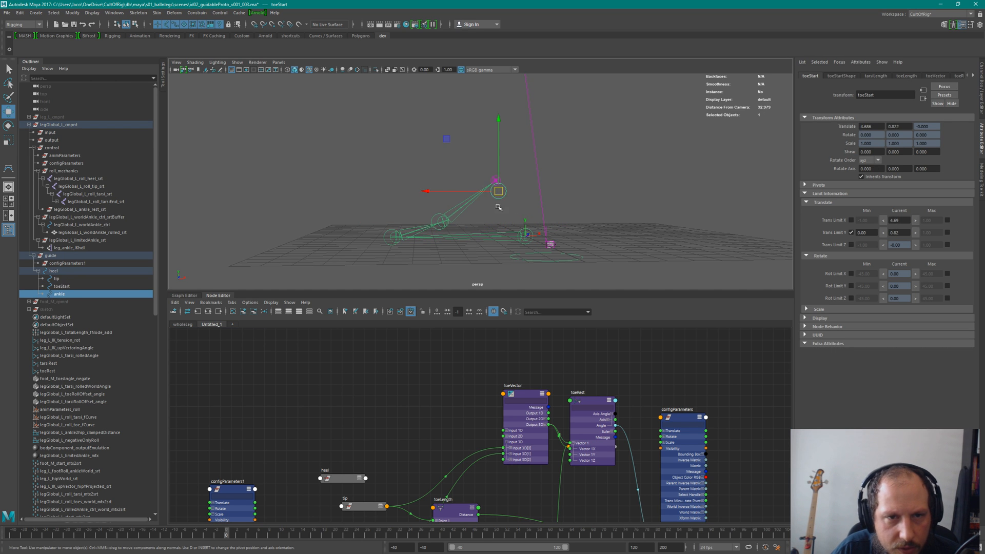
left_click_drag(494, 196, 505, 175)
key("ctrl+z")
middle_click_drag(601, 475, 599, 427, "alt")
right_click_drag(599, 428, 565, 400, "alt")
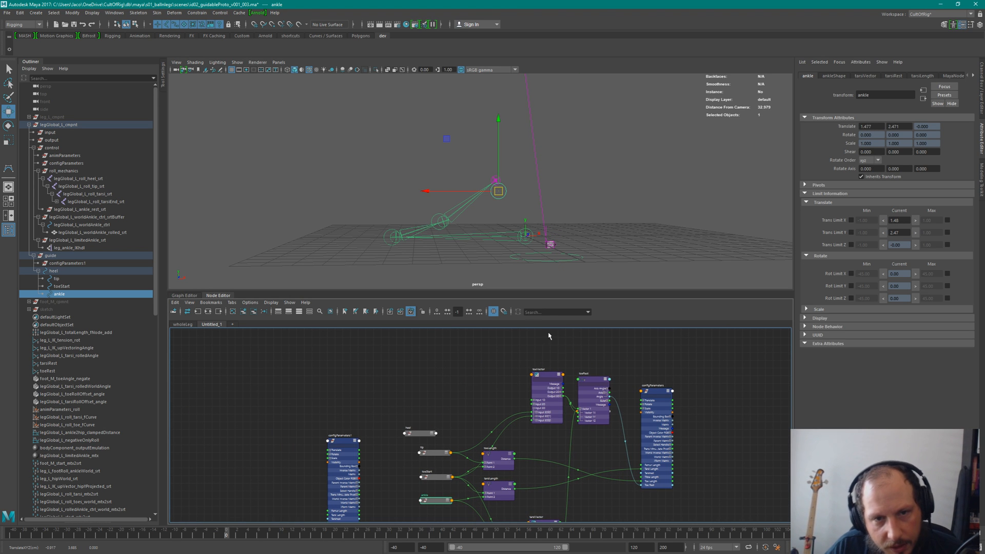
left_click_drag(498, 192, 449, 145)
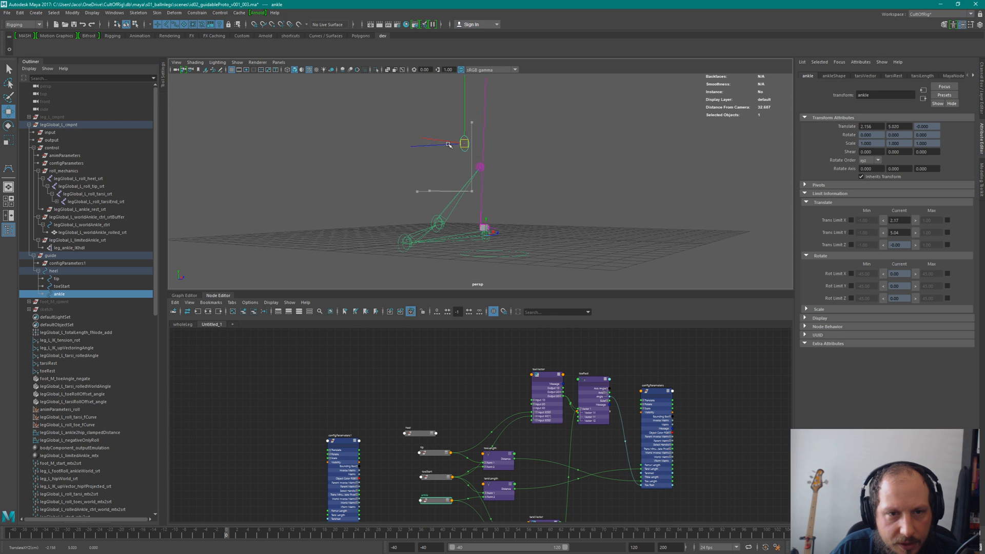
key("ctrl+z")
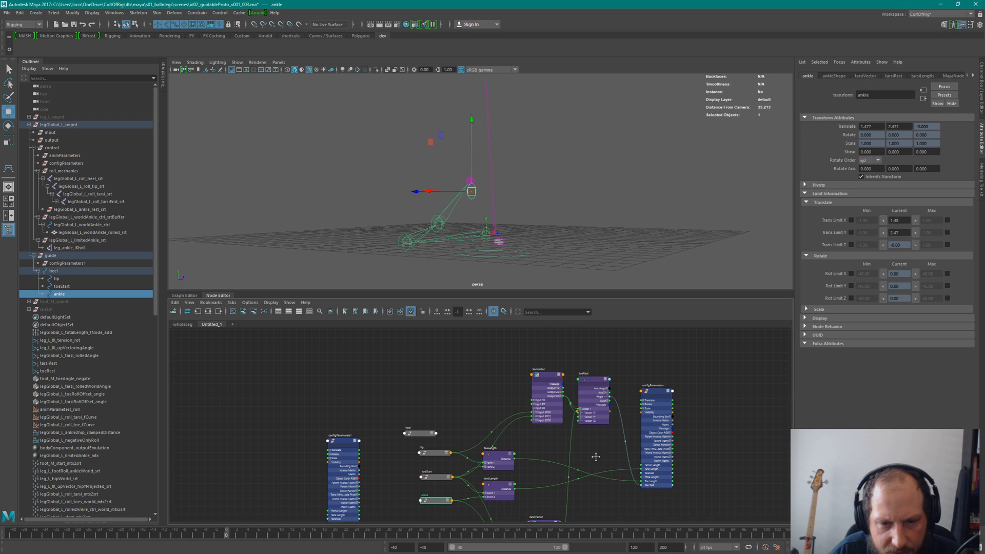
Duplicate the toeRest angle node and place the copy beside tarsiVector in the guide graph.
middle_click_drag(596, 457, 561, 380, "alt")
middle_click_drag(537, 422, 525, 471, "alt")
left_click(559, 355)
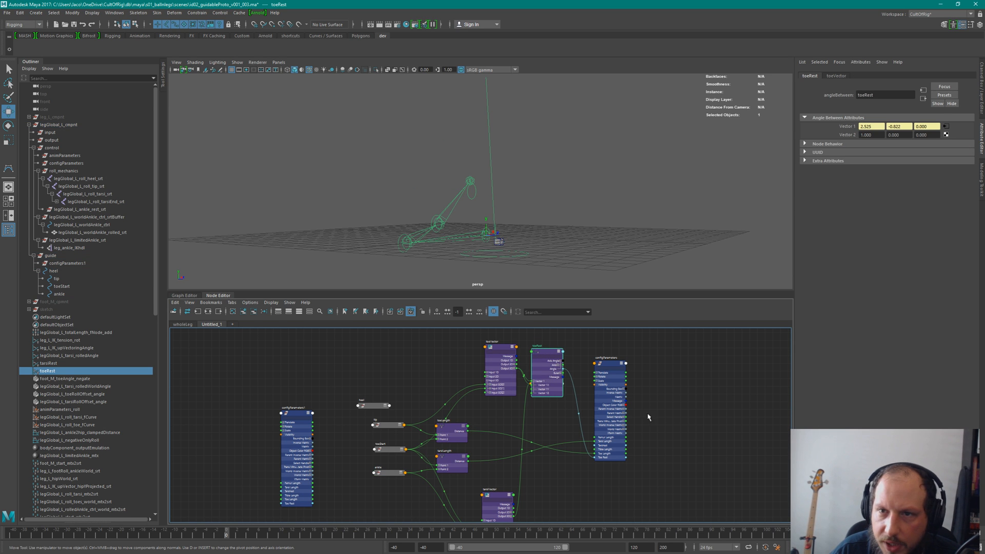
key("ctrl+d")
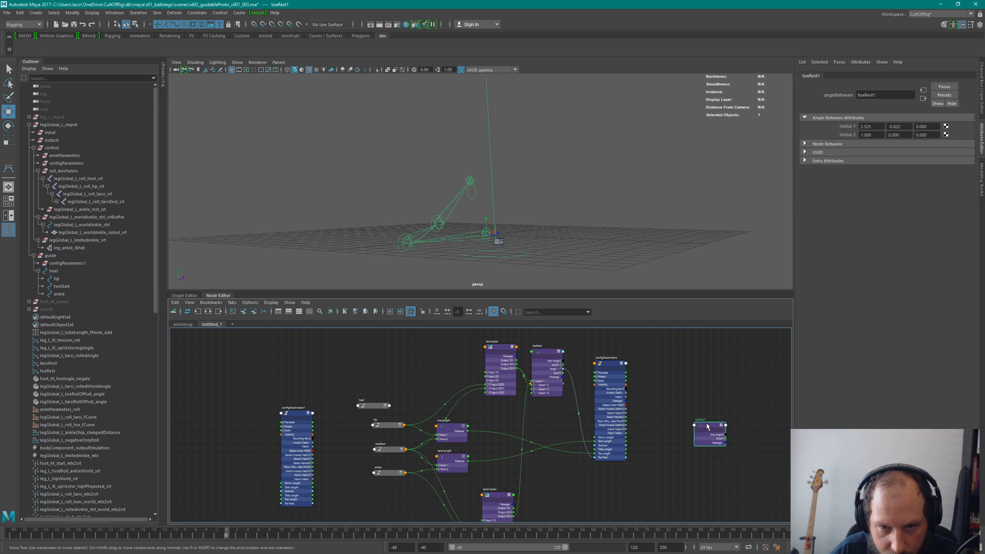
left_click_drag(705, 424, 588, 478)
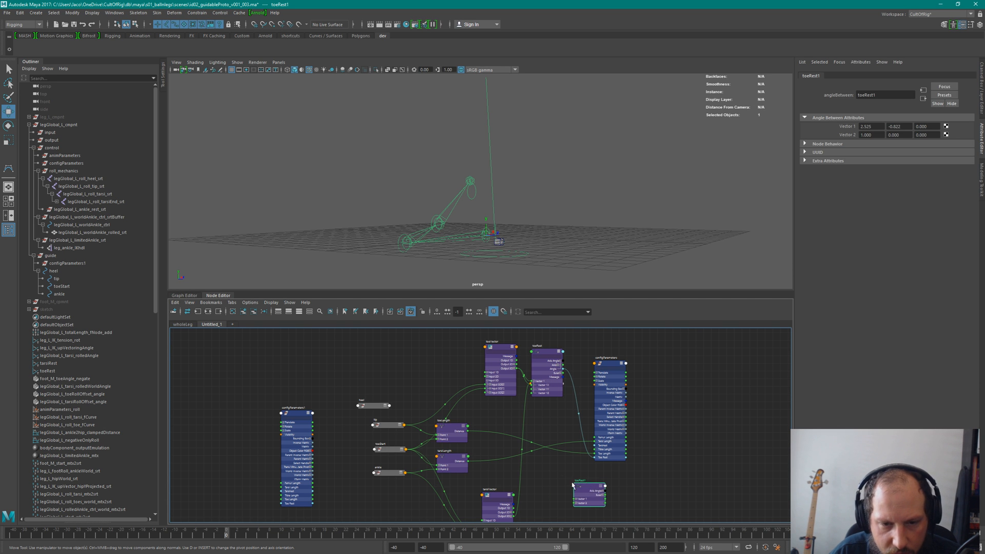
left_click_drag(584, 485, 549, 477)
middle_click_drag(549, 432, 560, 374, "alt")
right_click_drag(568, 426, 672, 453, "alt")
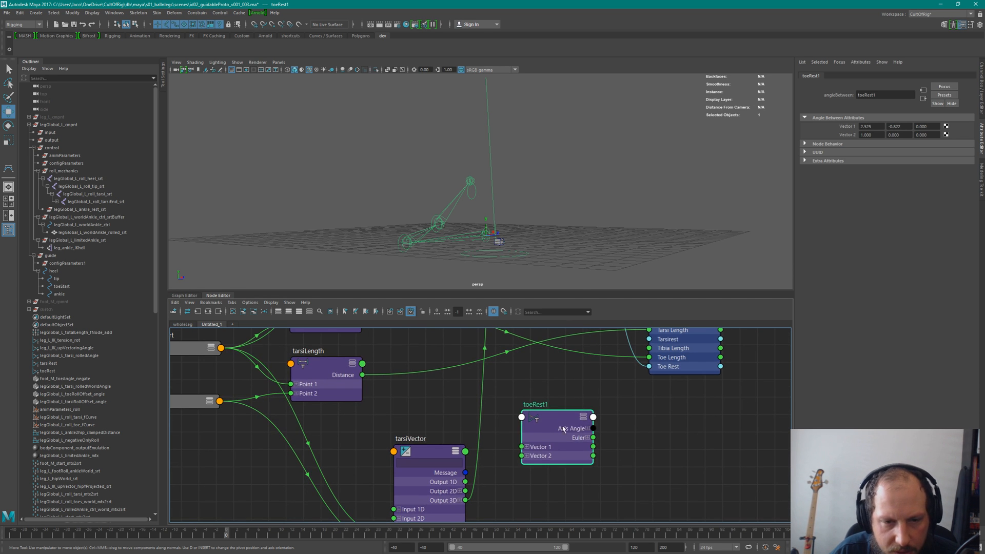
left_click_drag(554, 419, 545, 429)
middle_click_drag(570, 410, 584, 444, "alt")
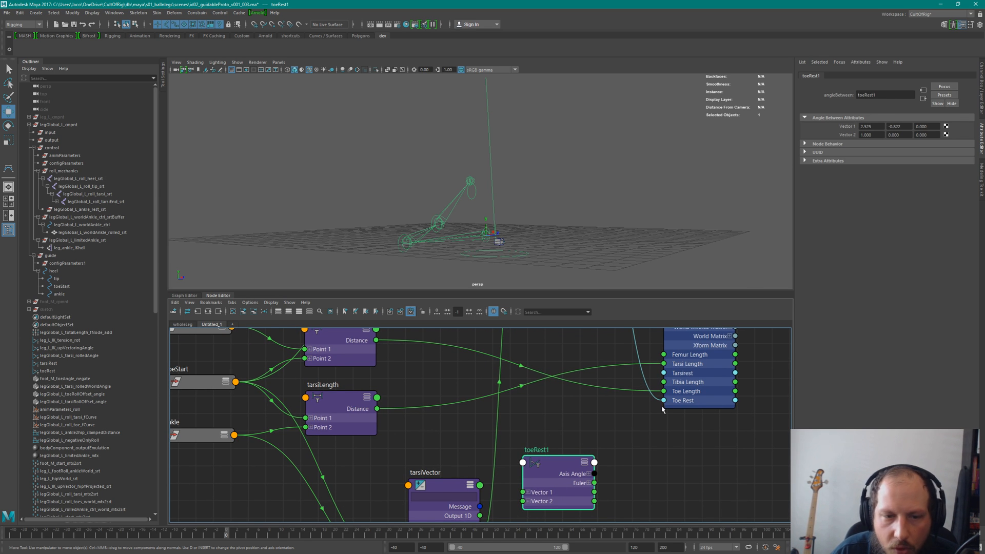
Align the duplicated angle node and tarsiVector side by side below the connections running into configParameters.
left_click(605, 426)
right_click_drag(605, 426, 555, 421, "alt")
left_click(567, 456)
key("3")
key("2")
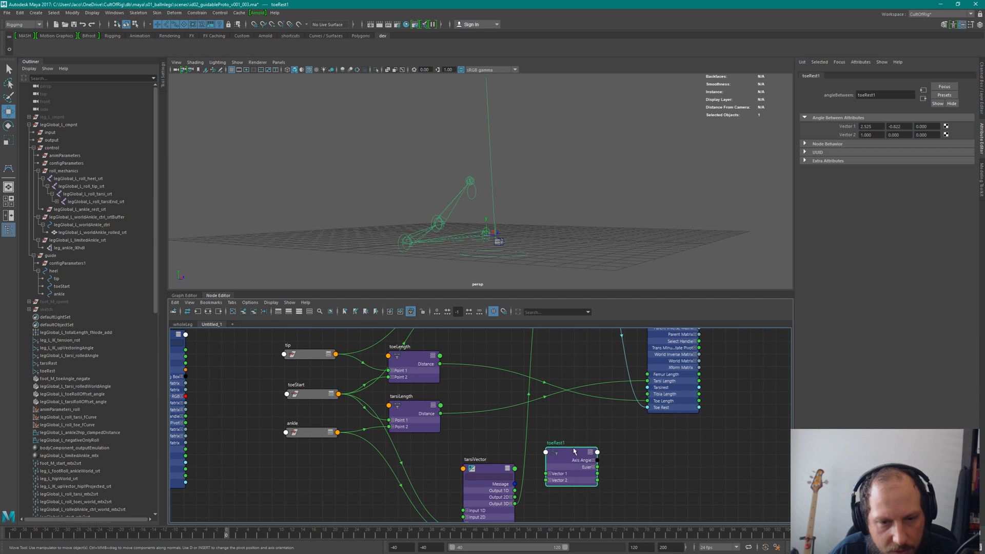
left_click_drag(575, 453, 574, 425)
right_click_drag(577, 433, 605, 432, "alt")
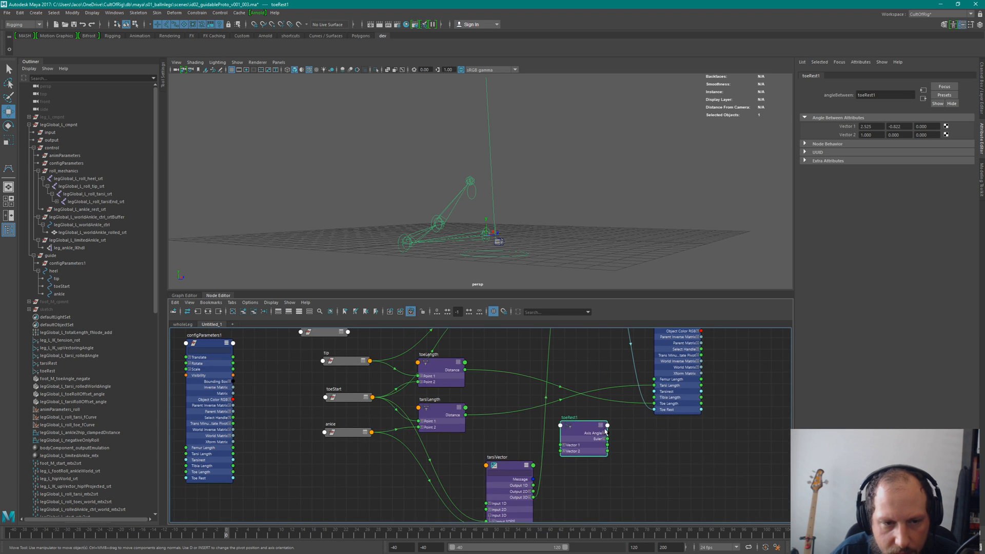
left_click_drag(505, 471, 507, 444)
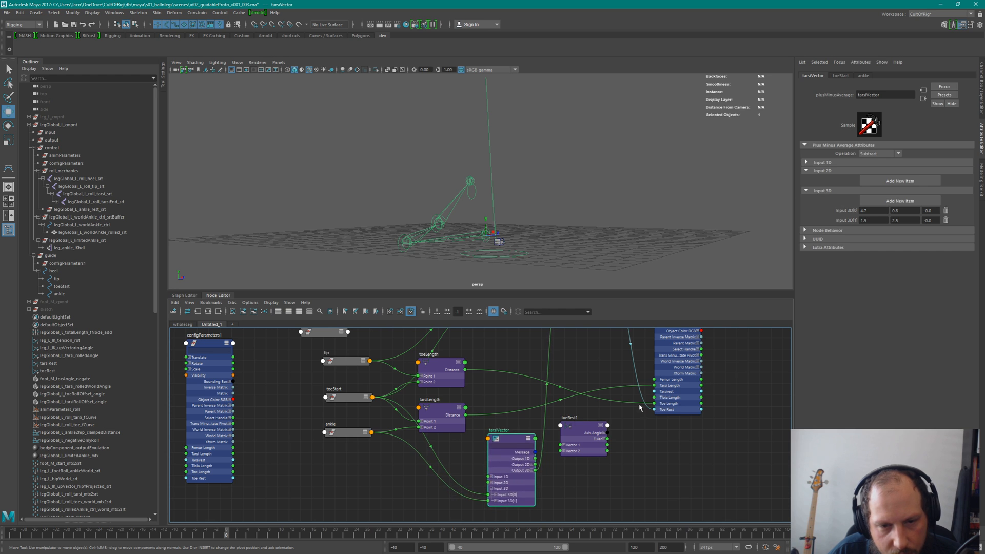
left_click(664, 427)
scroll(640, 423, "up", 2)
left_click(582, 454)
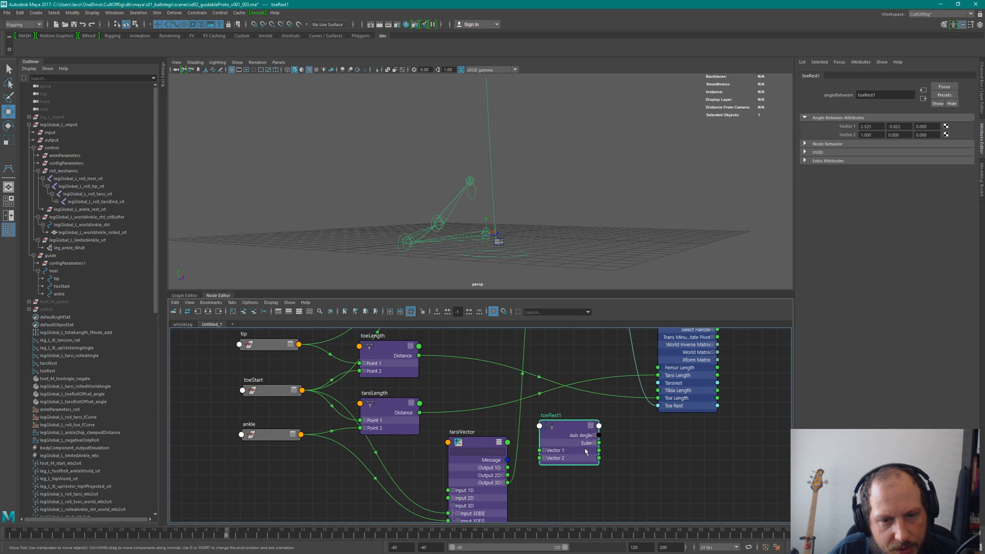
left_click_drag(551, 419, 554, 417)
Rename the duplicated angle node tarsiRest1.
left_click(564, 409)
middle_click_drag(576, 408, 557, 328, "alt")
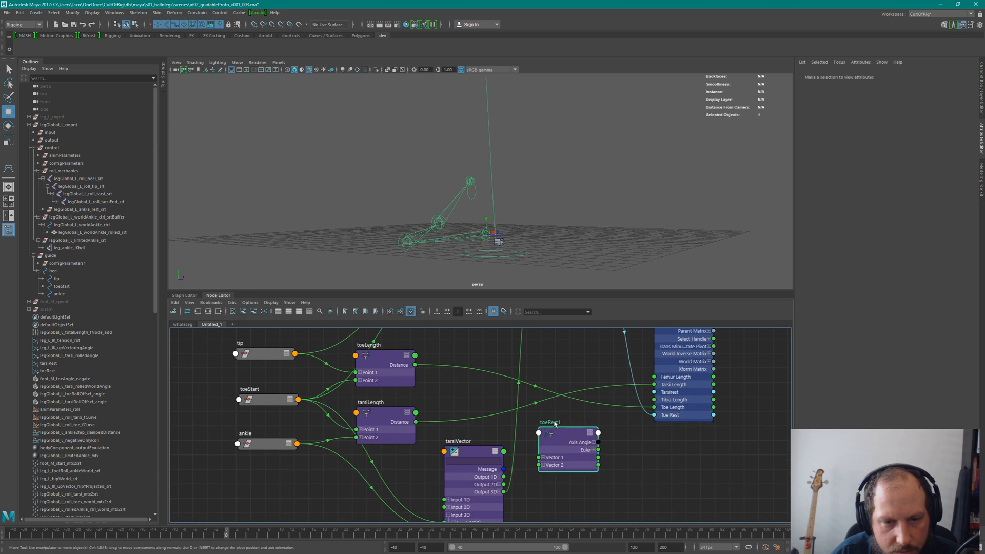
double_click(557, 424)
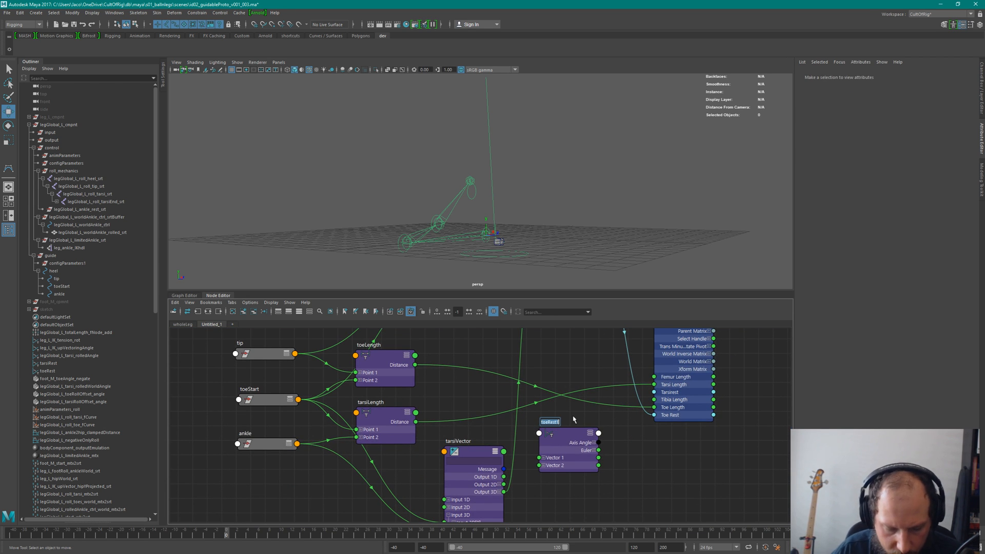
type("tarsi")
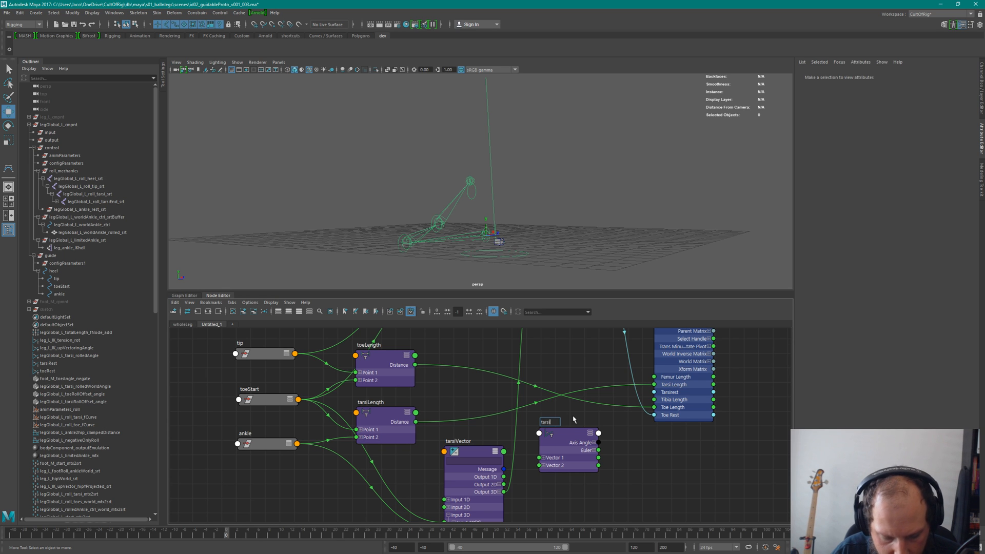
key("Return")
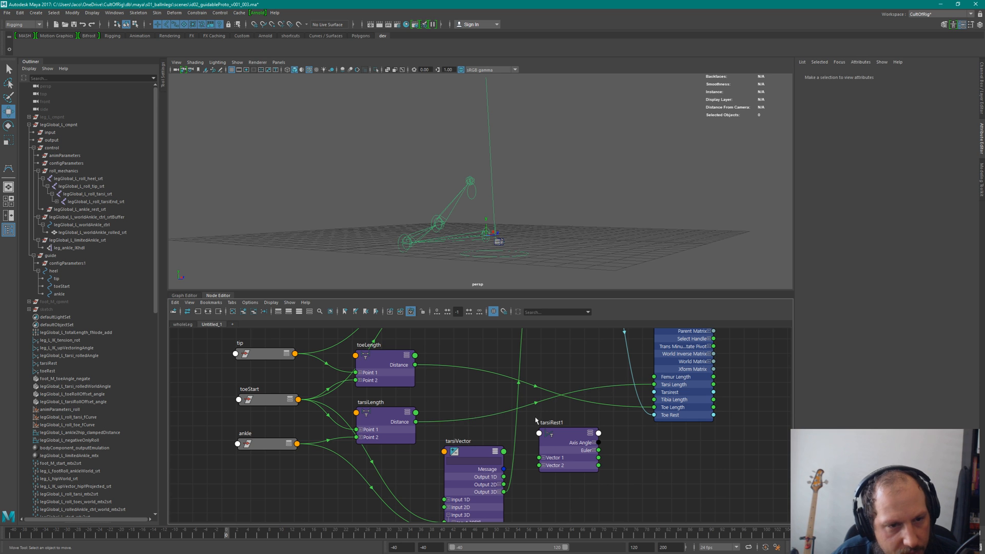
Filter the outliner for "tarsi" and select the existing tarsiRest node.
left_click(642, 465)
scroll(642, 465, "down", 8)
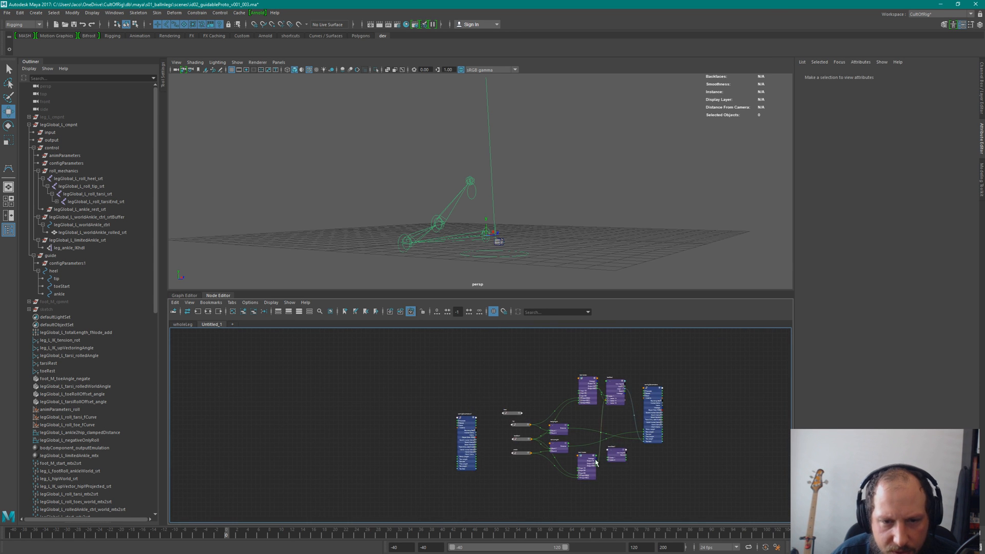
left_click_drag(156, 233, 156, 435)
left_click(619, 453)
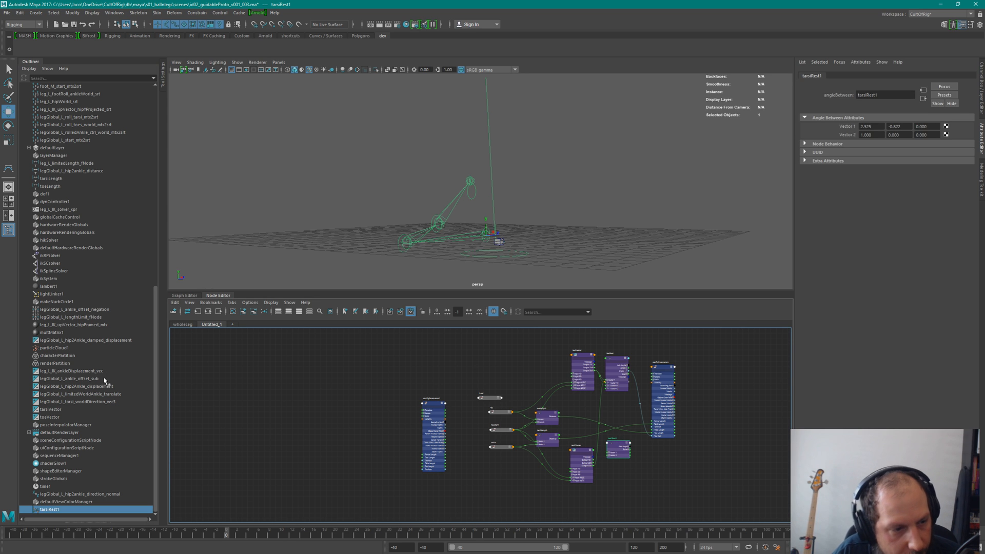
left_click(82, 80)
type("tarsi")
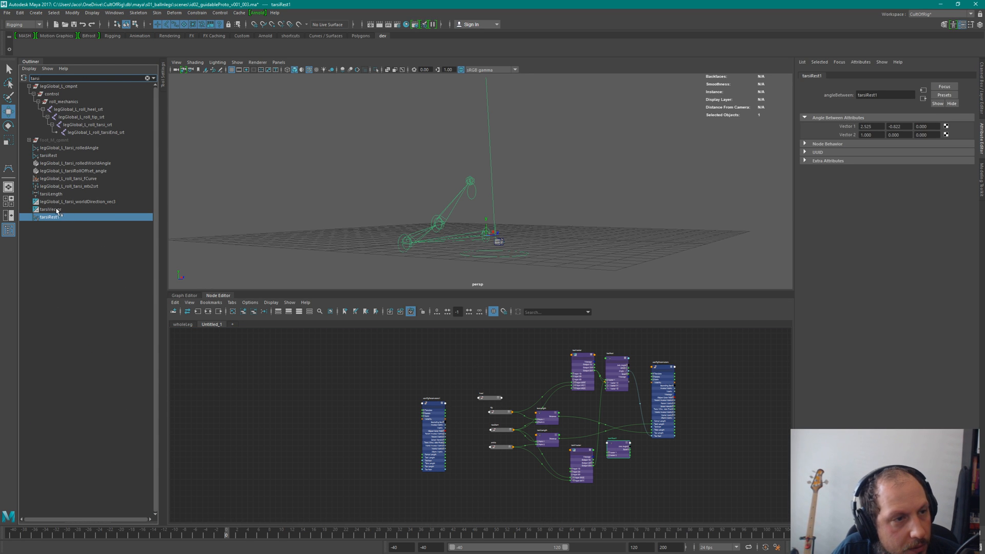
left_click(64, 154)
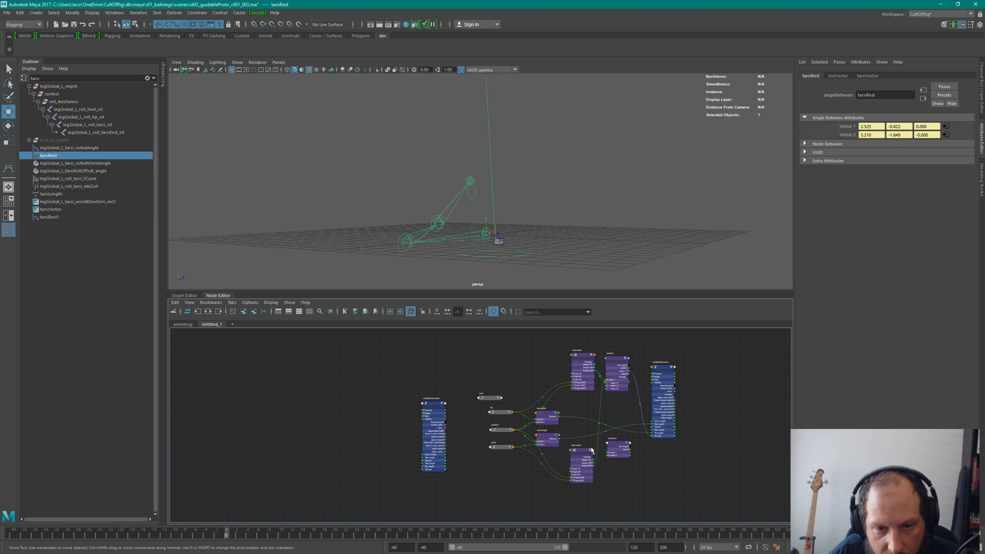
Move configParameters and toeRest aside to uncover the hidden tarsiRest node, and delete the duplicate tarsiRest1.
mouse_move(576, 451)
left_mouse_down()
mouse_move(586, 492)
mouse_move(576, 450)
left_mouse_up()
left_click_drag(669, 367, 697, 357)
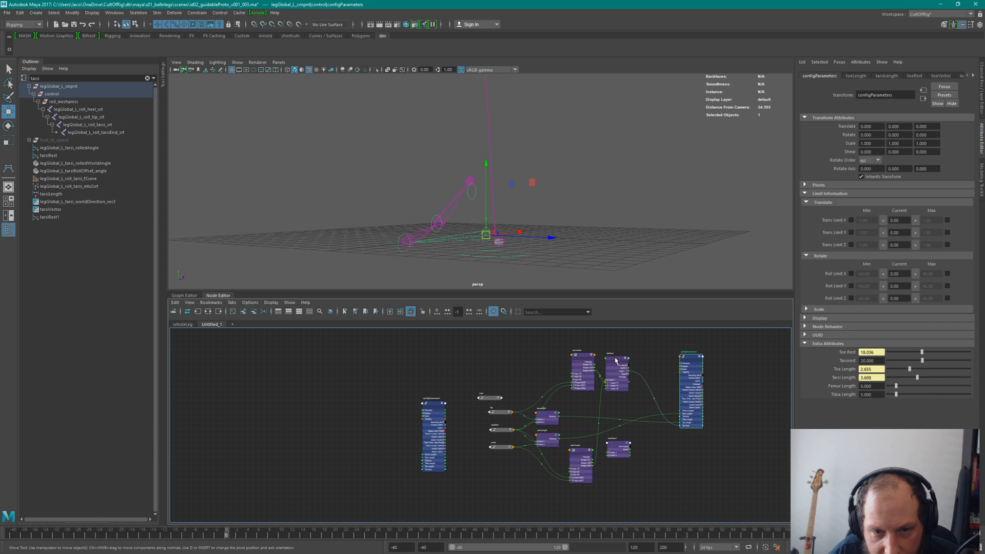
left_click_drag(616, 361, 615, 337)
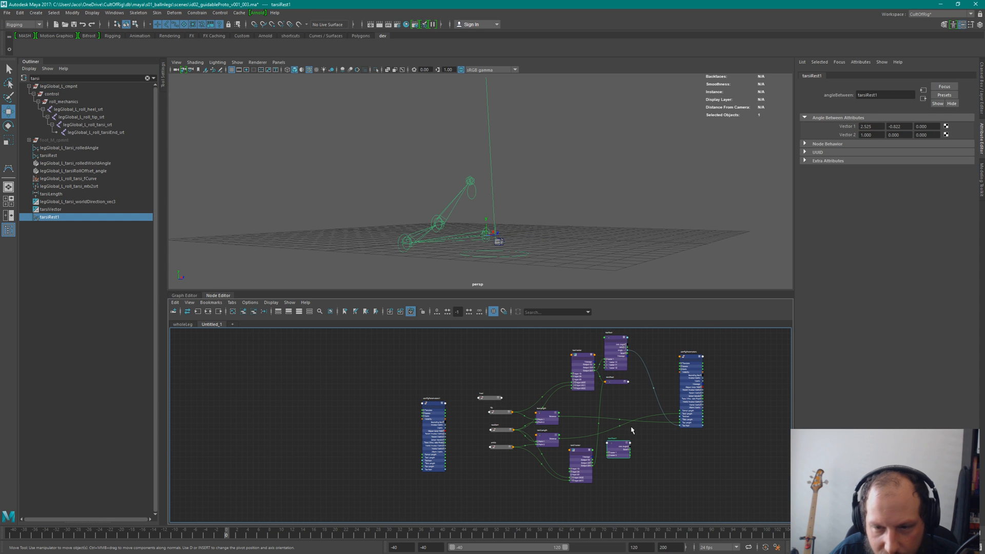
key("Delete")
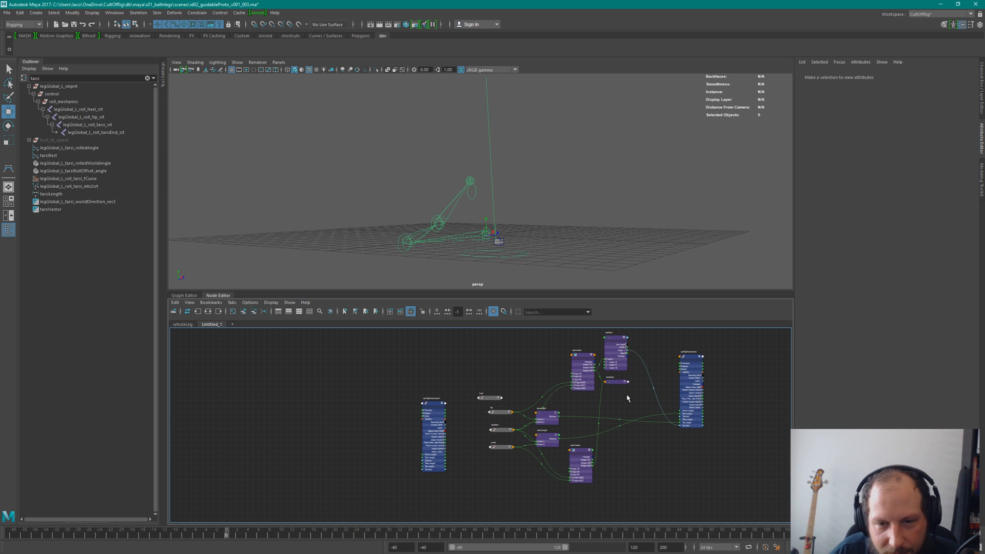
Move toeRest back beside toeVector and place the existing tarsiRest node beside tarsiVector.
scroll(619, 398, "up", 5)
left_click_drag(611, 333, 622, 412)
left_click_drag(614, 356, 622, 453)
scroll(623, 454, "down", 5)
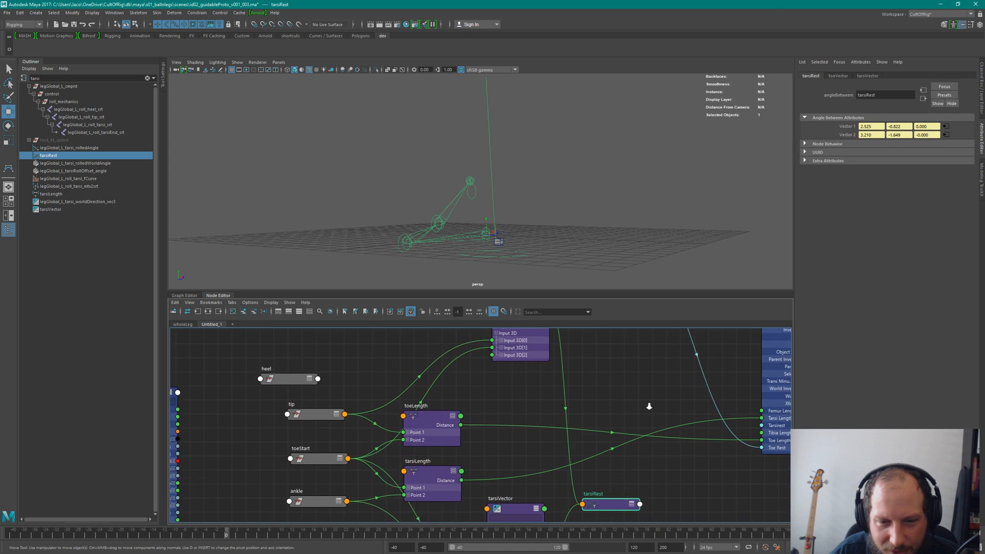
left_click(632, 388)
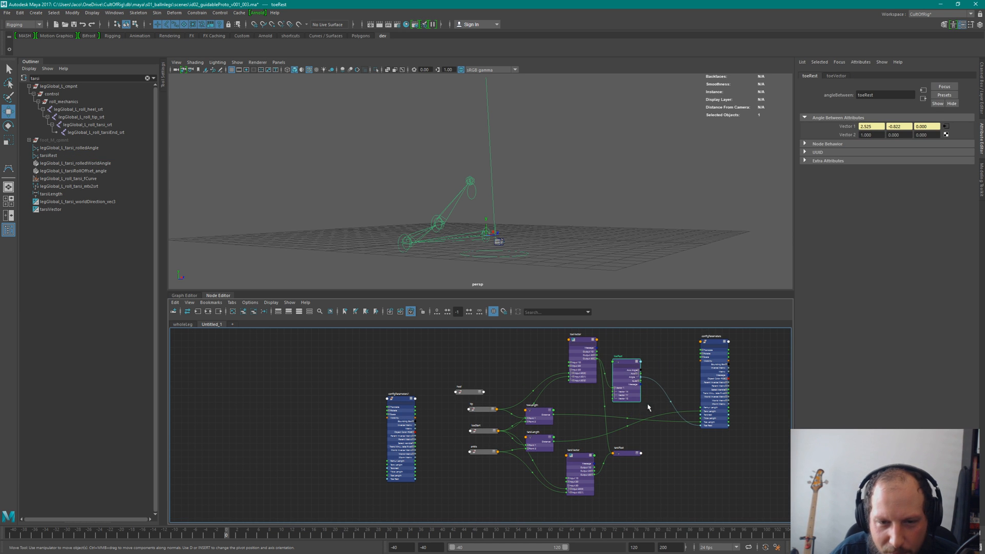
left_click(628, 454)
Show the full attribute list of tarsiRest and connect its Angle output to Tarsirest on configParameters.
right_click_drag(690, 473, 678, 425, "alt")
middle_click_drag(678, 426, 584, 491, "alt")
key("3")
left_click_drag(516, 514, 517, 476)
right_click_drag(571, 475, 614, 497, "alt")
middle_click_drag(578, 498, 544, 426, "alt")
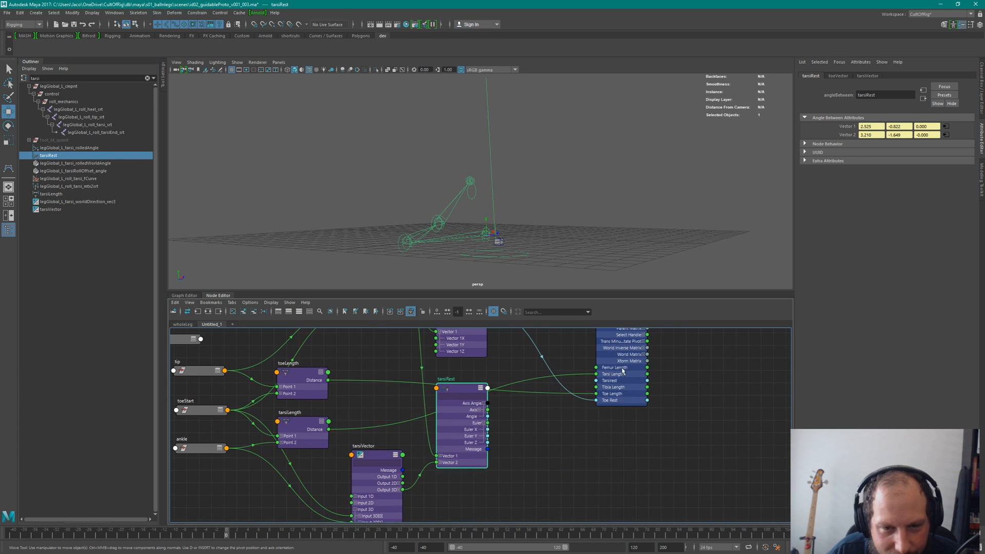
left_click_drag(623, 370, 558, 398)
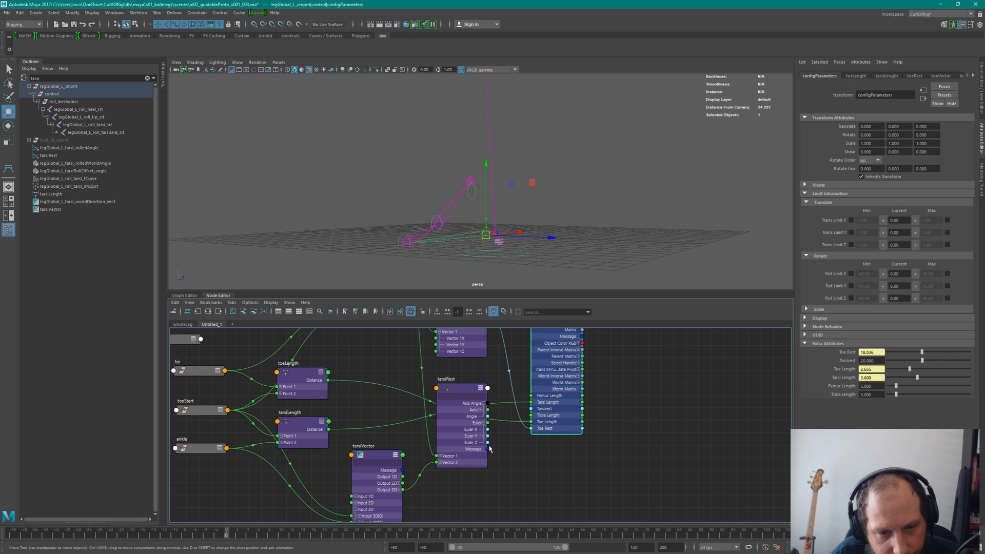
left_click_drag(487, 416, 530, 408)
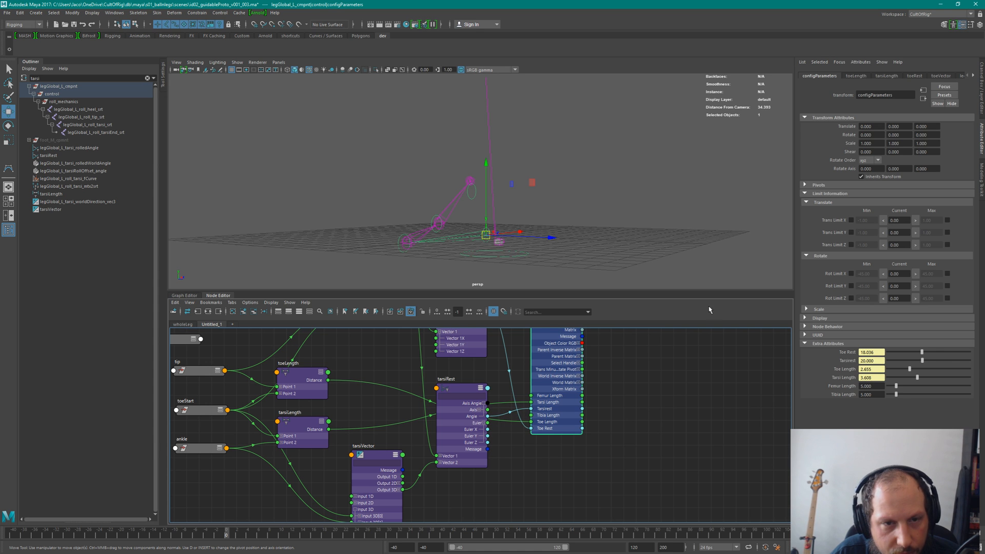
Try moving the toeStart and ankle guides to test the Angle-driven tarsi rest, and undo the moves.
left_click_drag(597, 204, 451, 188, "alt")
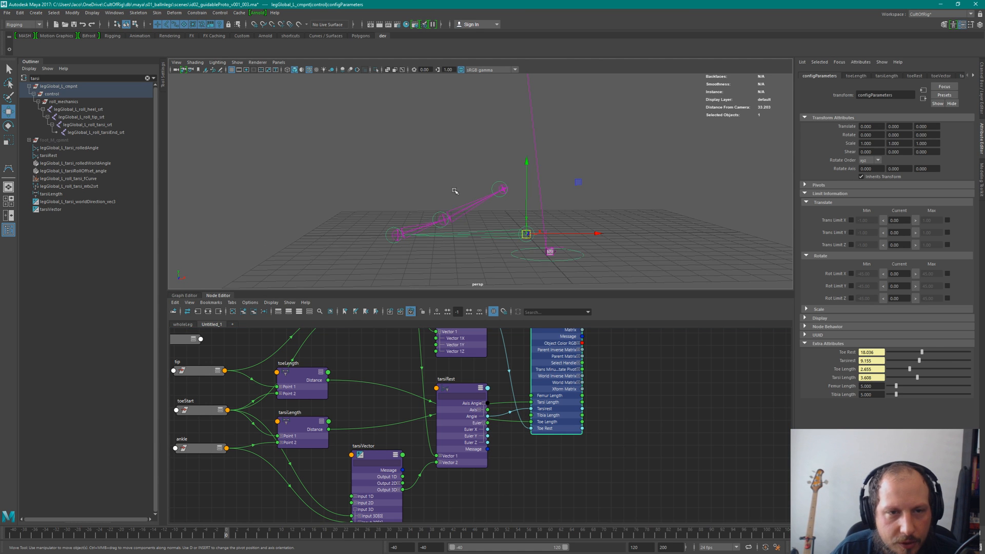
left_click(443, 224)
left_click(463, 163)
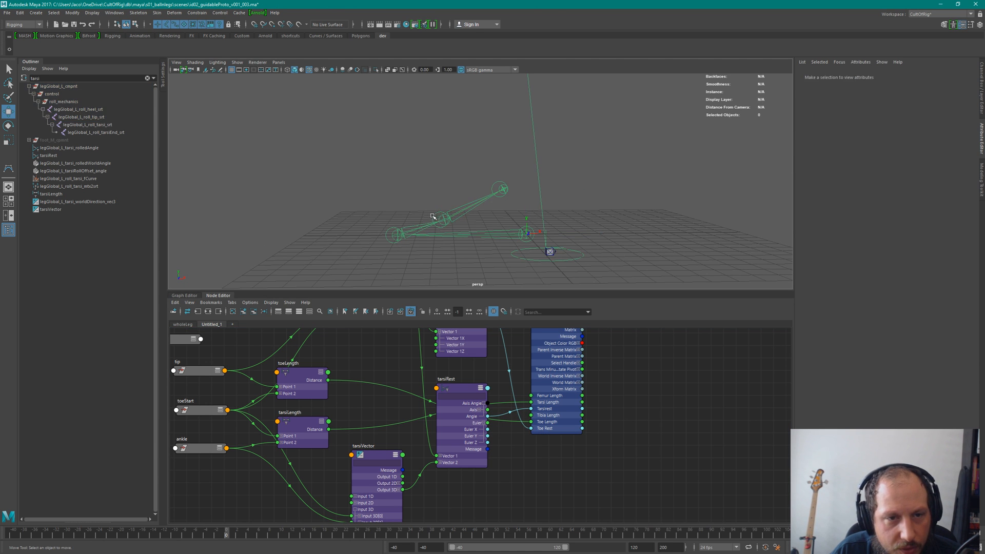
left_click(435, 213)
left_click_drag(442, 210, 415, 203)
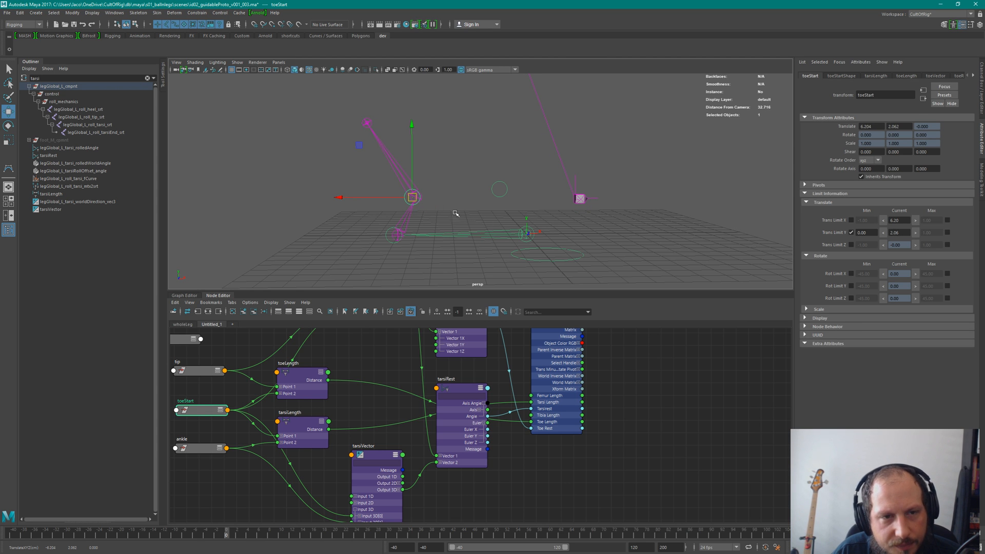
mouse_move(499, 188)
left_mouse_down()
mouse_move(515, 192)
mouse_move(483, 159)
mouse_move(400, 143)
mouse_move(498, 185)
mouse_move(517, 179)
mouse_move(516, 163)
mouse_move(438, 171)
mouse_move(409, 136)
mouse_move(512, 195)
mouse_move(499, 169)
left_mouse_up()
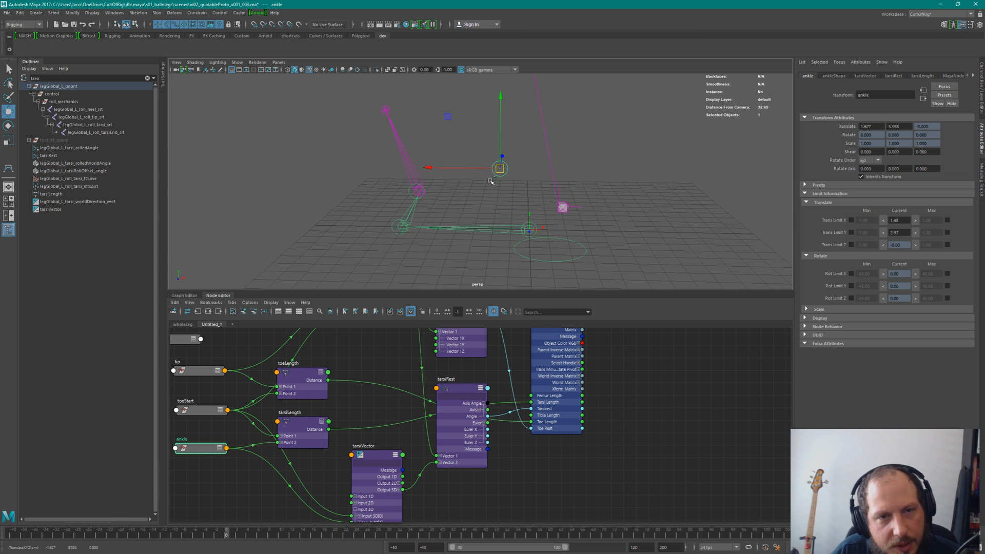
key("ctrl+z")
key("ctrl+z")
key("ctrl+z")
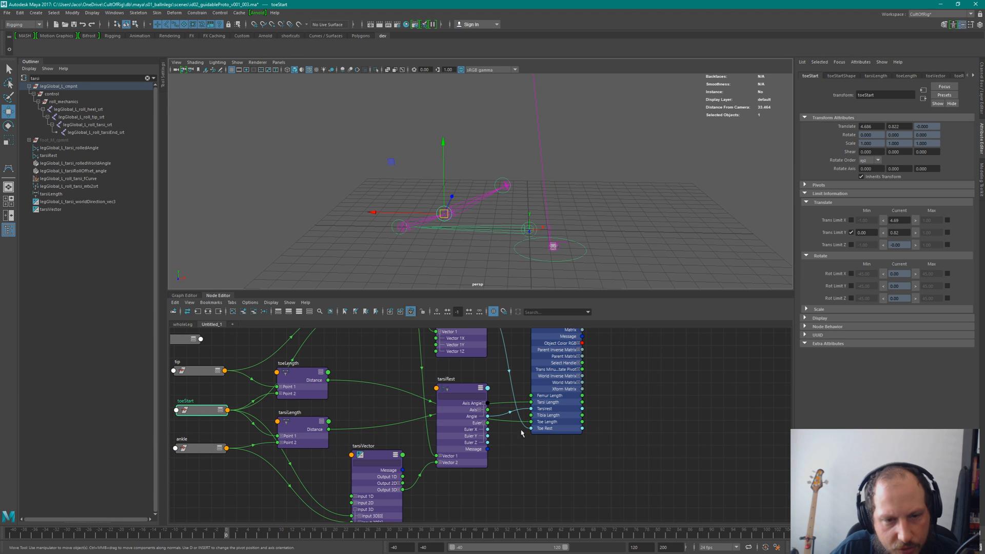
Remove the Angle connection from tarsiRest and connect its Euler Z output to Tarsirest on configParameters instead.
left_click(508, 414)
key("Delete")
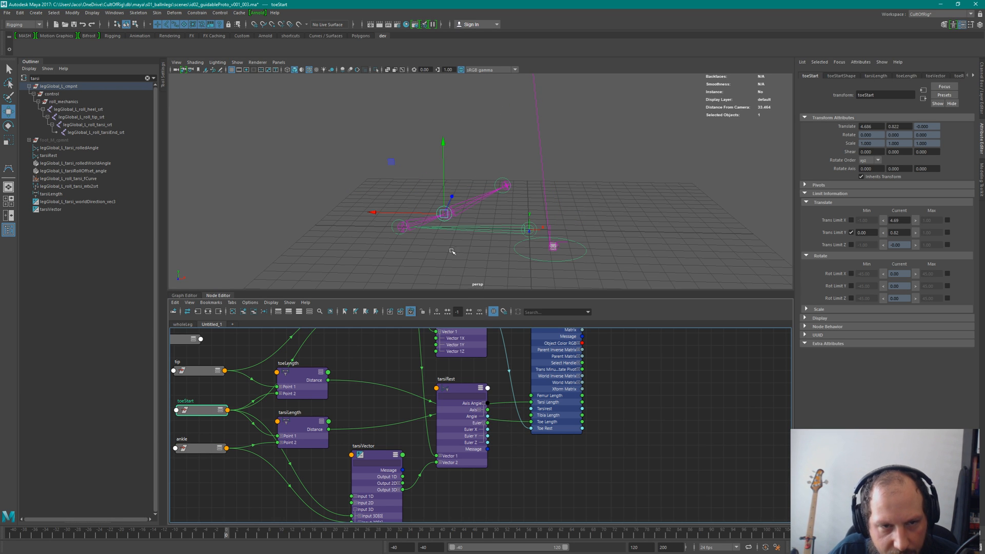
left_click(499, 434)
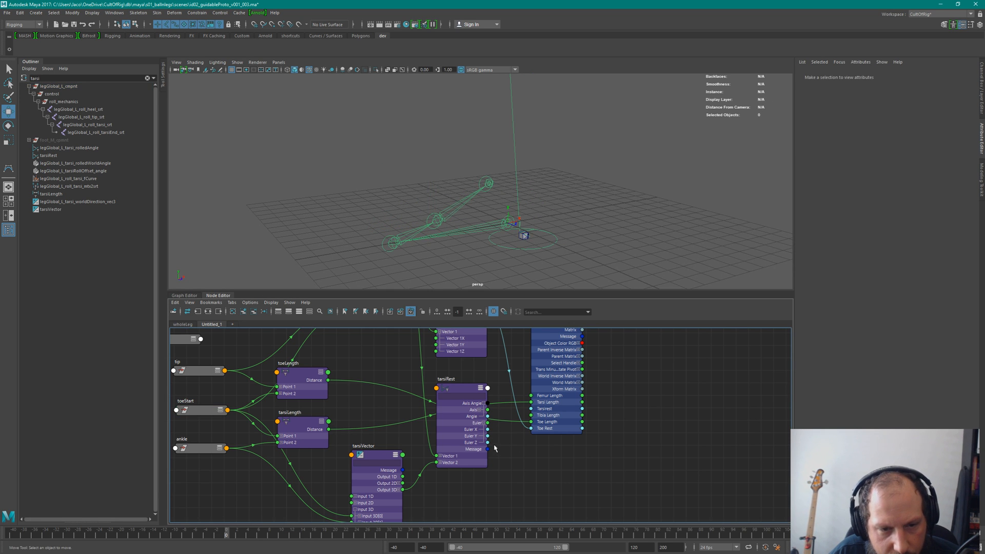
left_click_drag(487, 442, 531, 428)
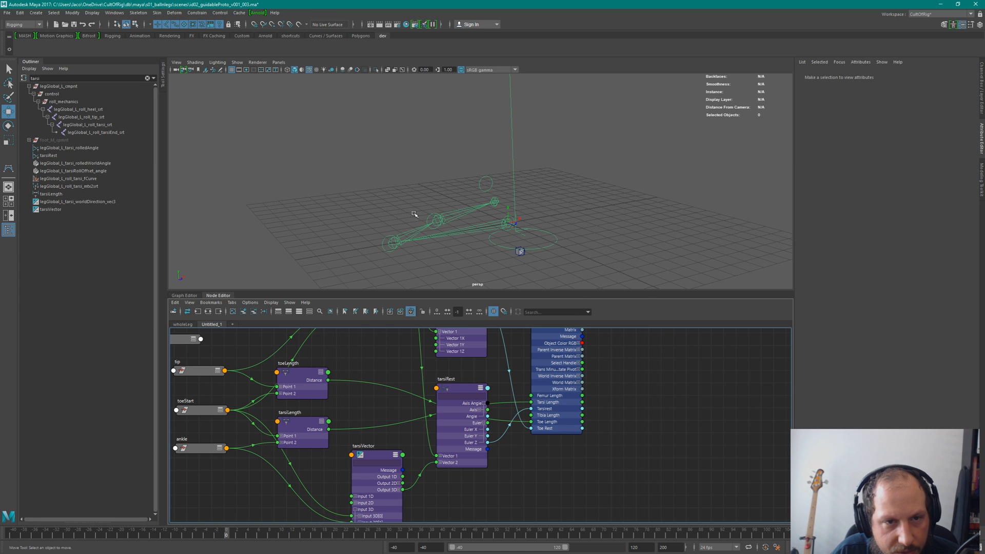
Try moving the toeStart and ankle guides with Euler Z driving the tarsi rest, and undo the moves.
left_click(437, 218)
left_click_drag(434, 221, 412, 201)
left_click(488, 182)
mouse_move(489, 182)
left_mouse_down()
mouse_move(464, 148)
mouse_move(396, 134)
mouse_move(484, 182)
mouse_move(478, 174)
left_mouse_up()
key("ctrl+z")
key("ctrl+z")
key("ctrl+z")
key("ctrl+z")
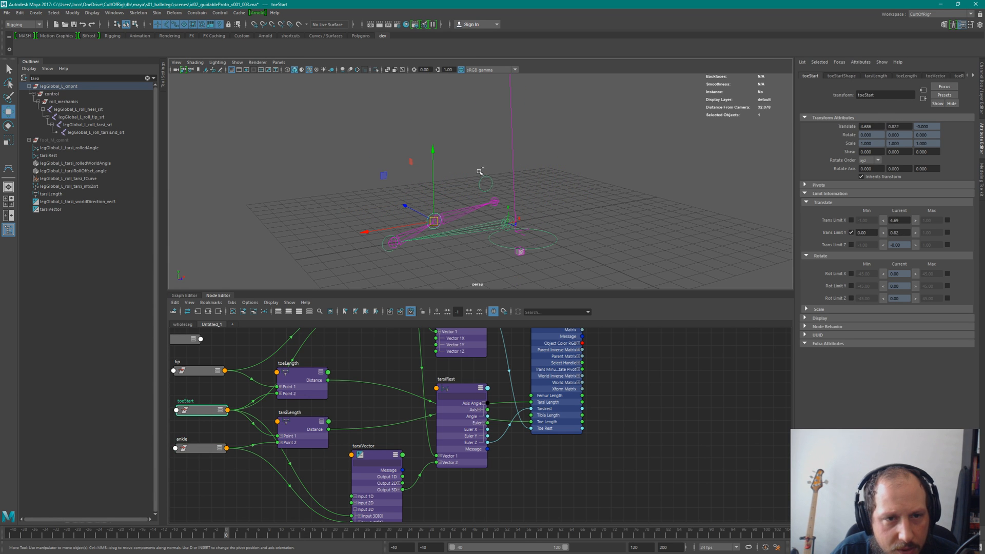
key("ctrl+z")
left_click(521, 440)
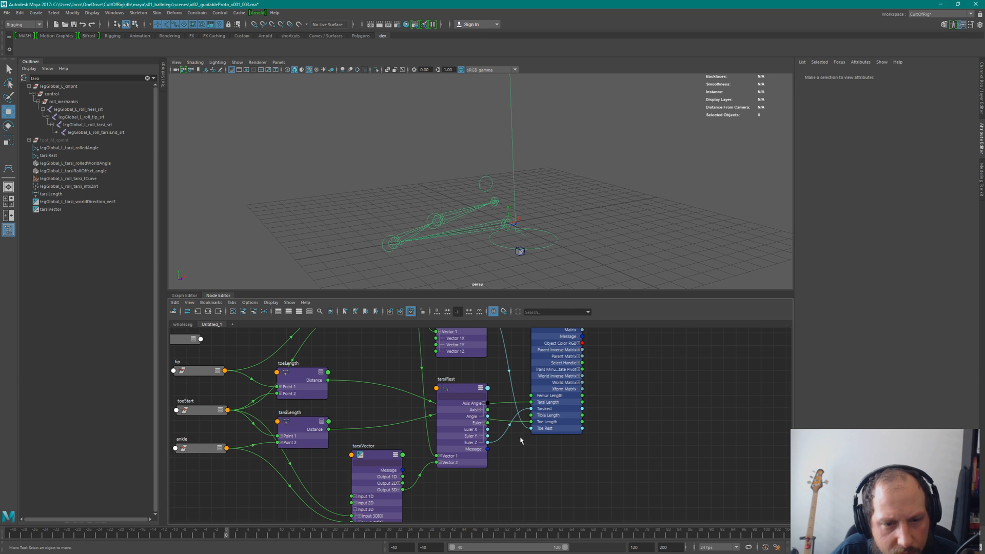
Nudge the toeVector node and move configParameters farther away from tarsiRest in the guide graph.
middle_click_drag(474, 375, 568, 476, "alt")
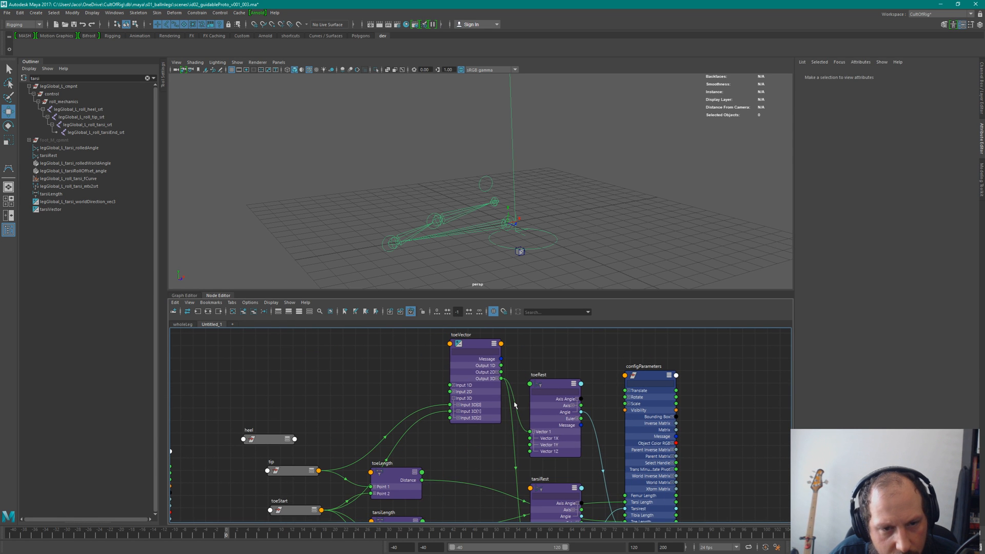
left_click_drag(464, 341, 456, 340)
middle_click_drag(581, 504, 459, 376, "alt")
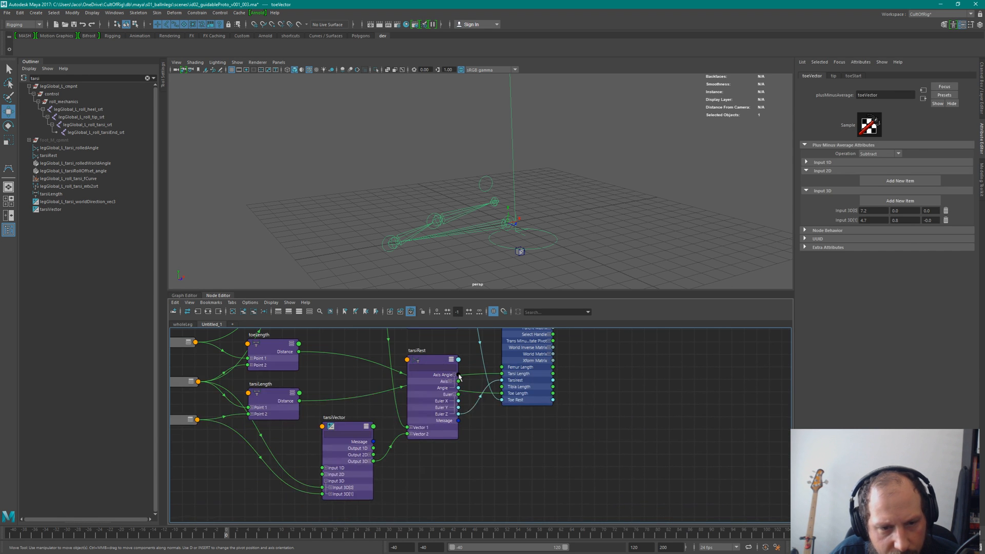
left_click_drag(525, 399, 570, 405)
key("Tab")
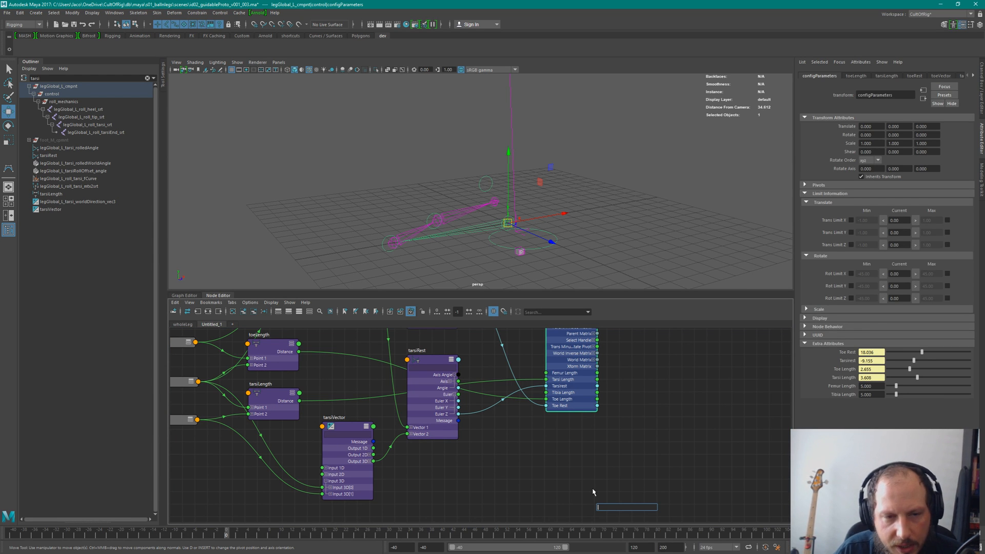
type("mu")
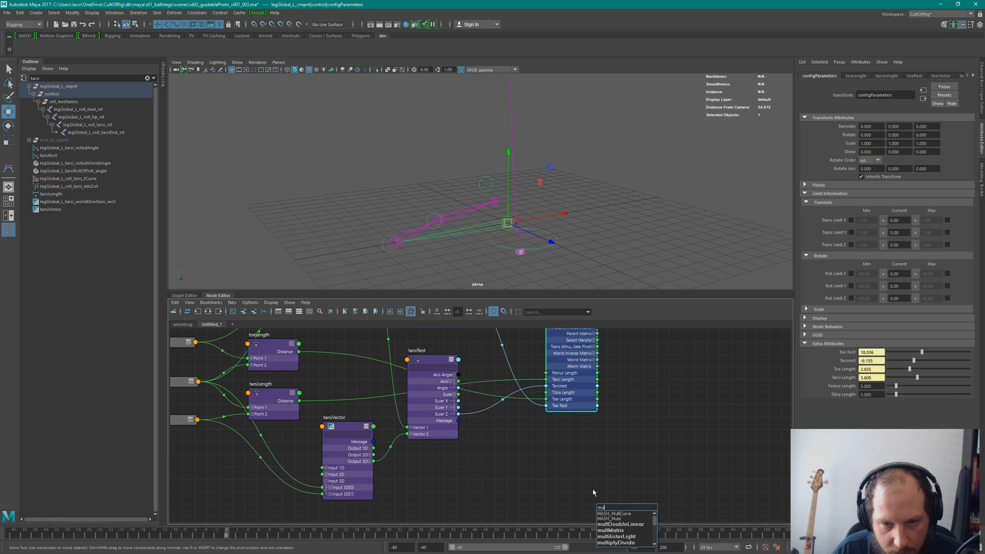
key("BackSpace")
key("BackSpace")
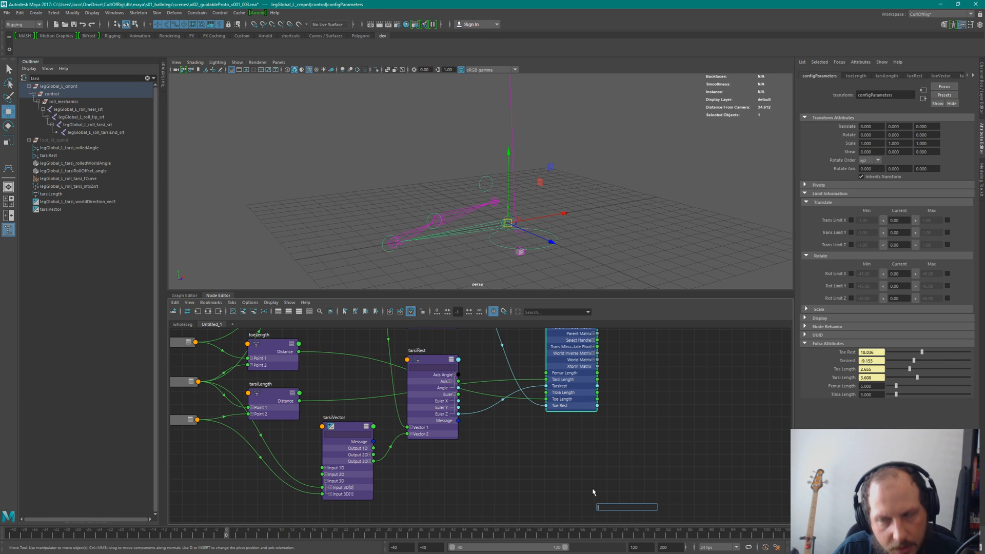
type("da")
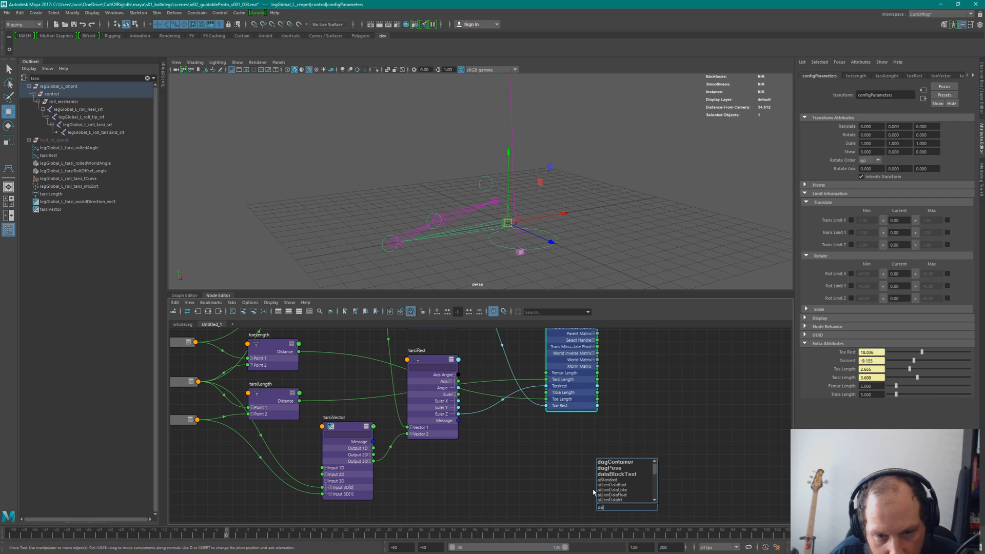
type("mult")
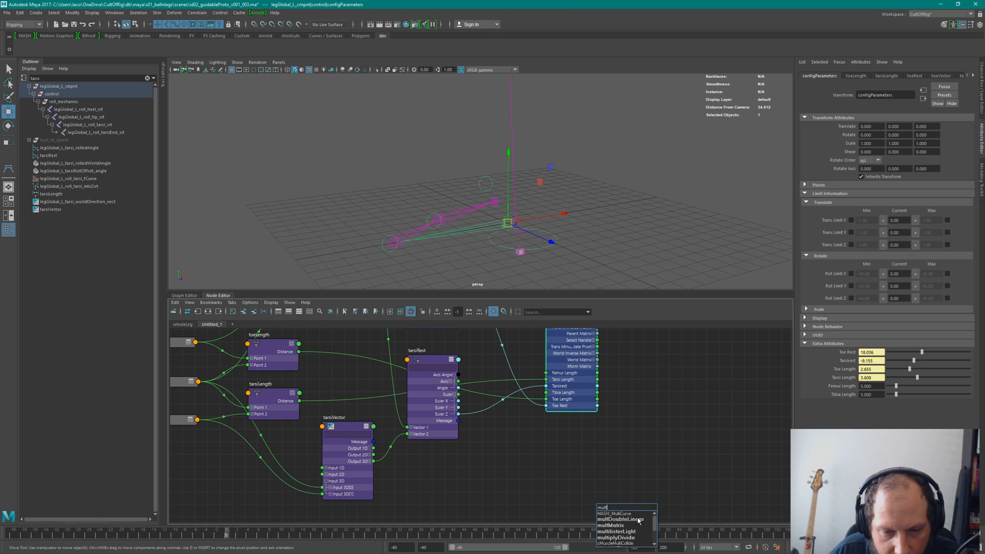
key("BackSpace")
key("BackSpace")
key("BackSpace")
key("BackSpace")
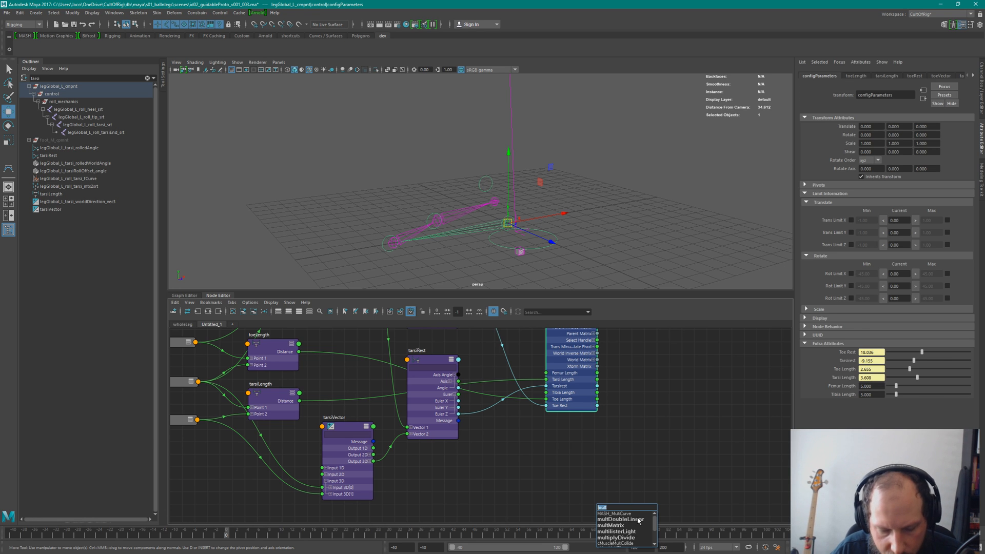
type("blend")
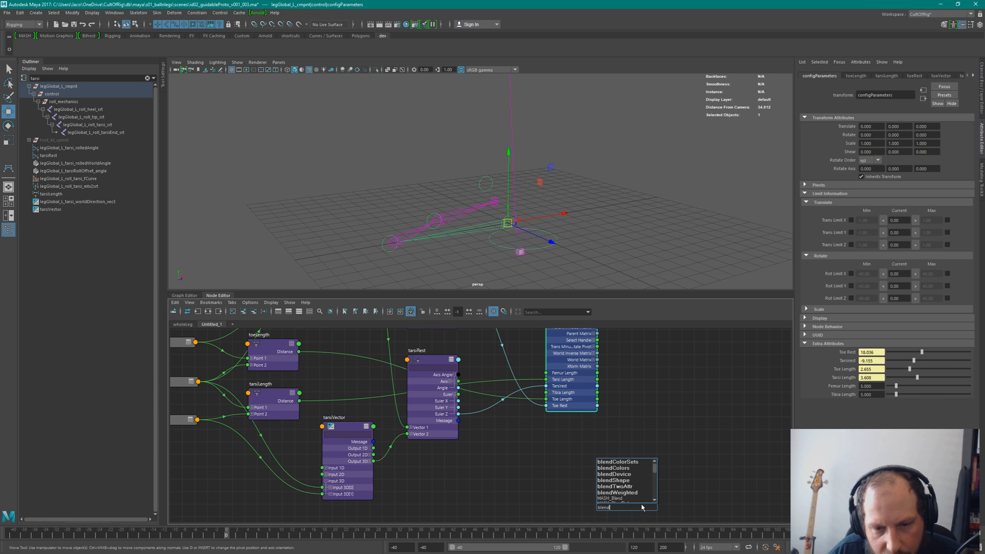
scroll(638, 497, "down", 3)
scroll(637, 498, "up", 2)
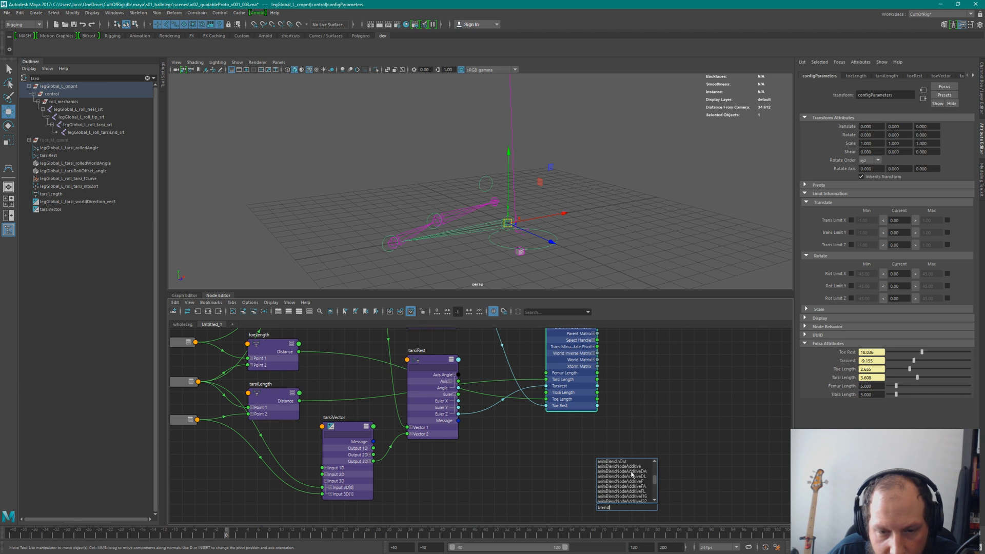
key("Escape")
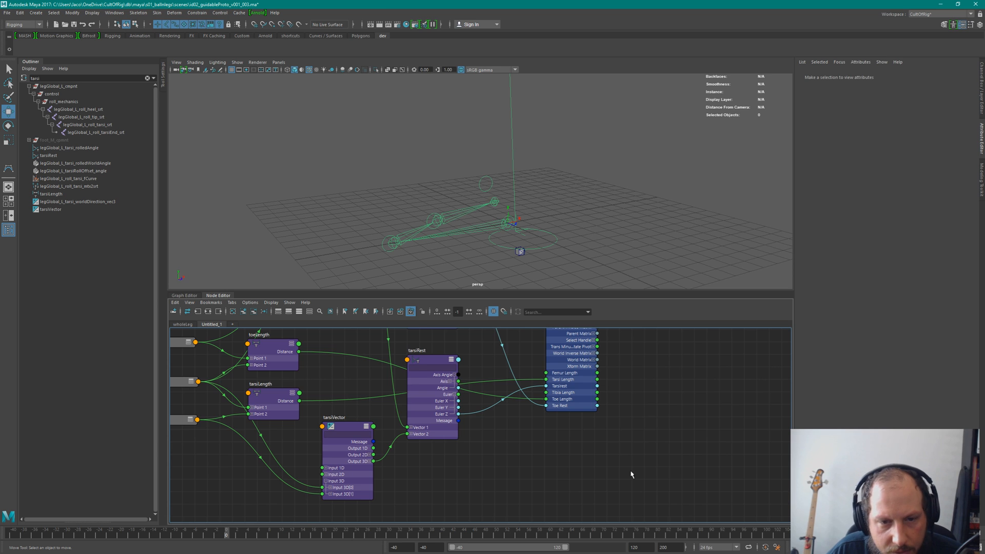
Clear the "tarsi" search filter from the outliner.
scroll(631, 474, "down", 5)
scroll(631, 474, "up", 5)
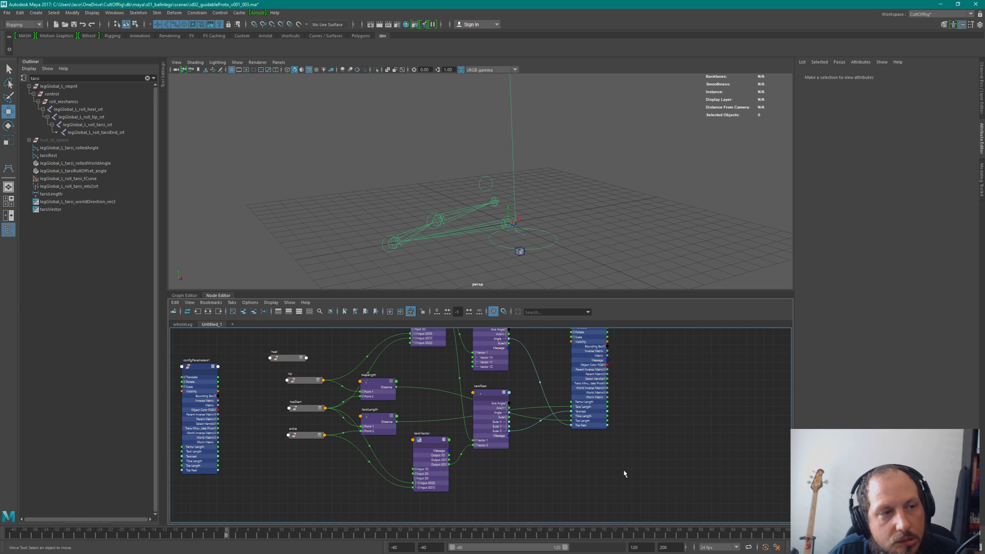
left_click(147, 78)
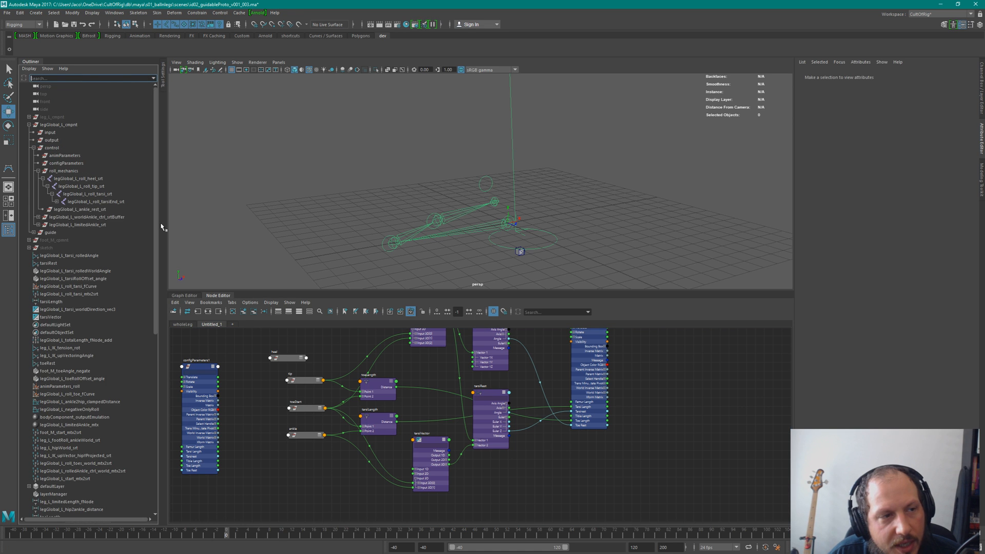
Create an animBlendNodeAdditiveDA node in the guide graph.
scroll(130, 334, "down", 10)
key("Tab")
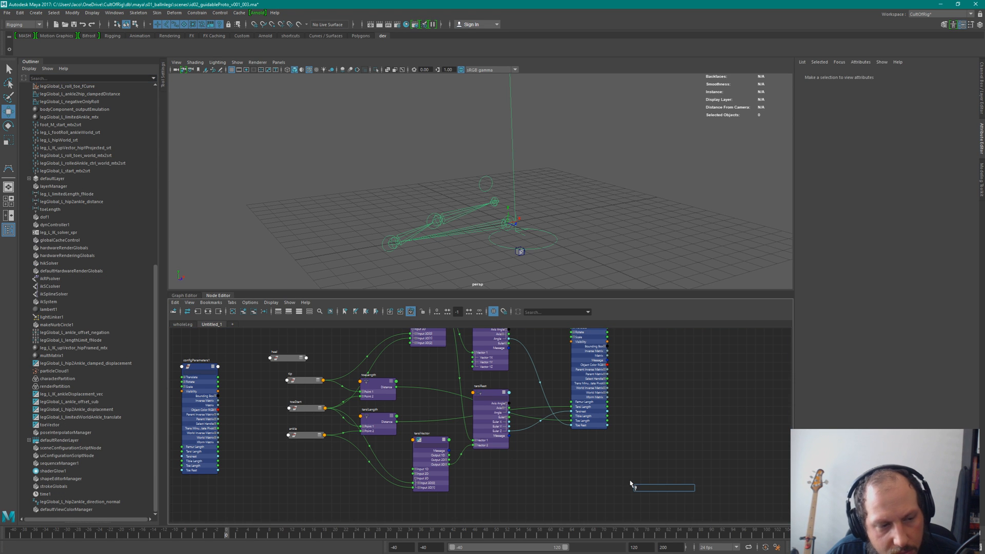
type("blend")
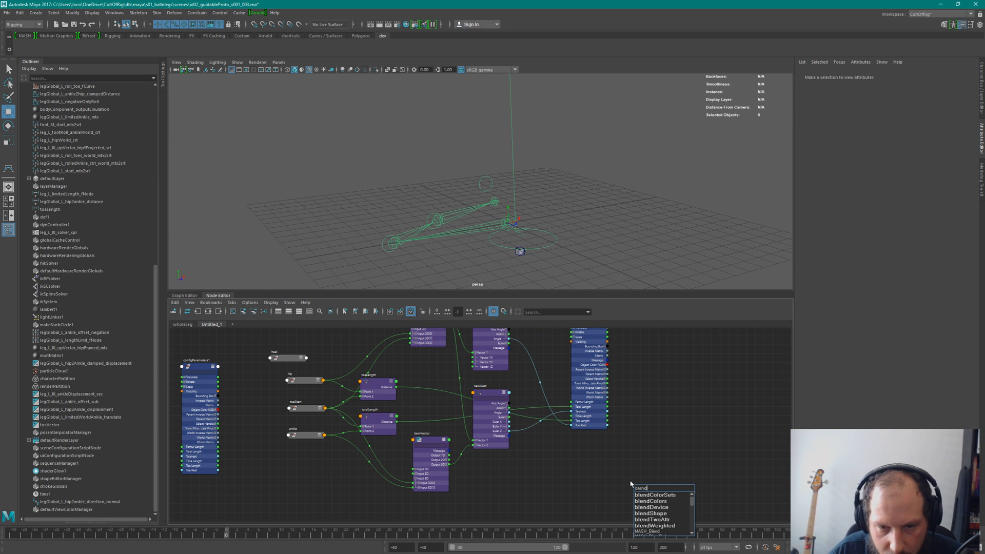
type("*da")
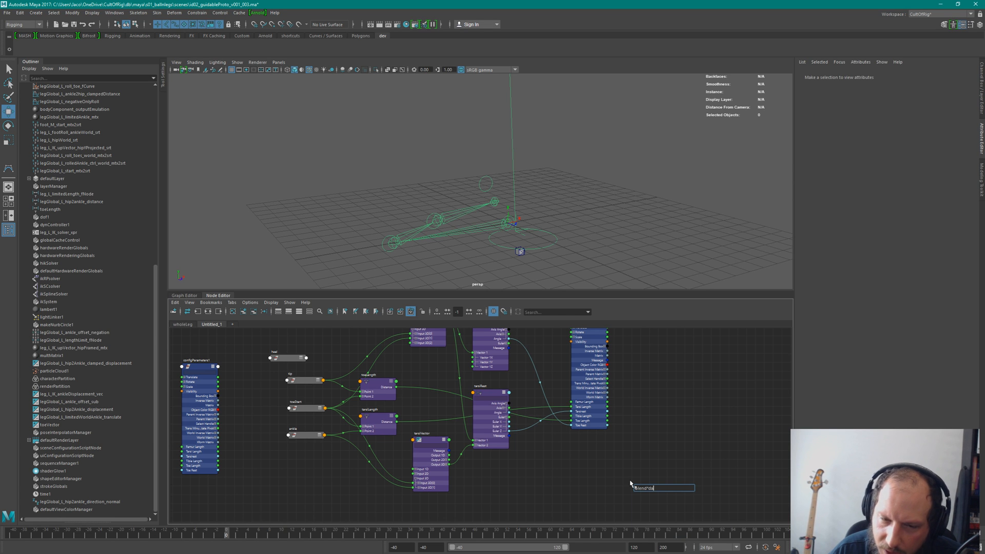
key("shift+Home")
type("DA")
scroll(662, 517, "down", 3)
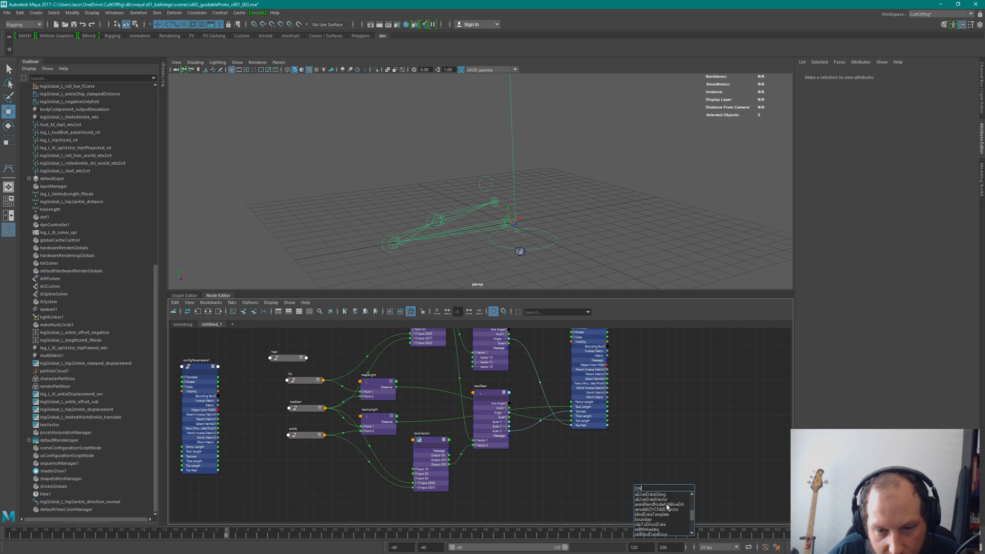
left_click(666, 504)
key("Return")
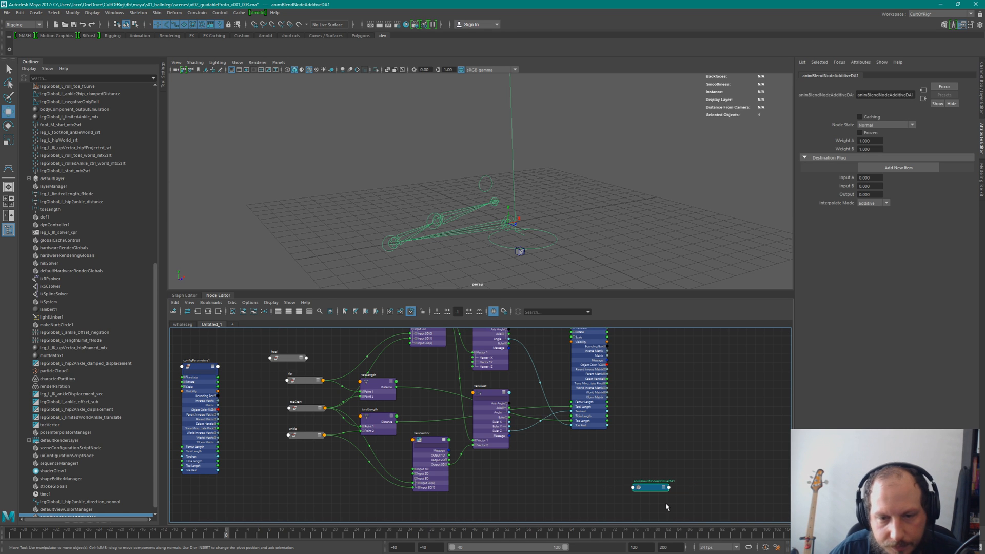
Expand the new blend node's attributes, place it between tarsiRest and configParameters, and shift configParameters aside to make room.
left_click(663, 488)
left_click(664, 488)
left_click_drag(662, 490, 549, 463)
middle_click_drag(634, 462, 640, 465, "alt")
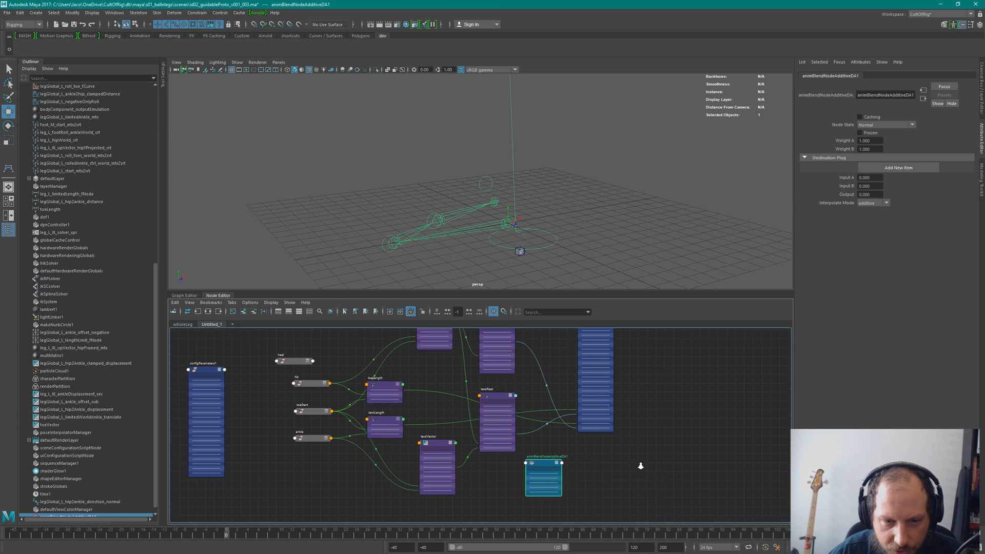
scroll(641, 466, "up", 2)
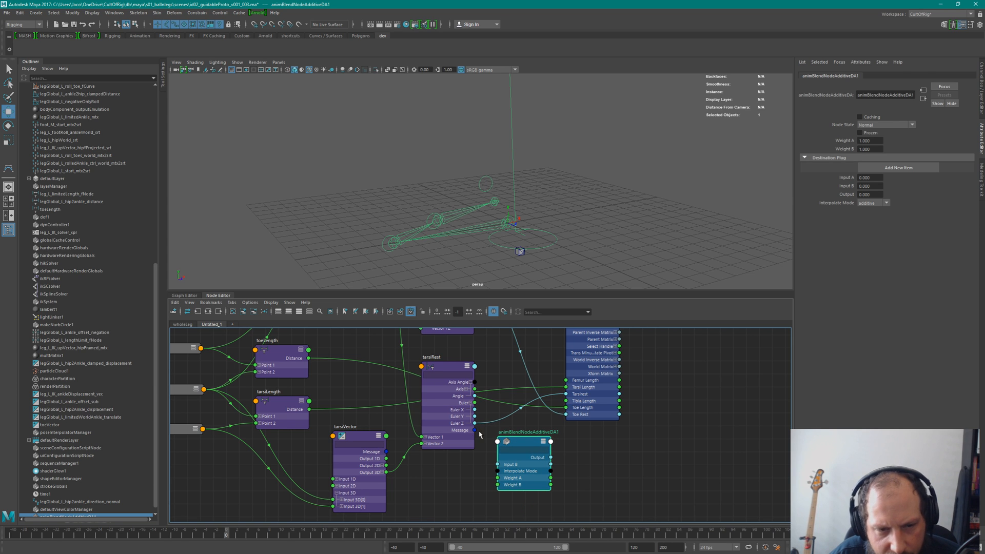
left_click_drag(596, 389, 634, 397)
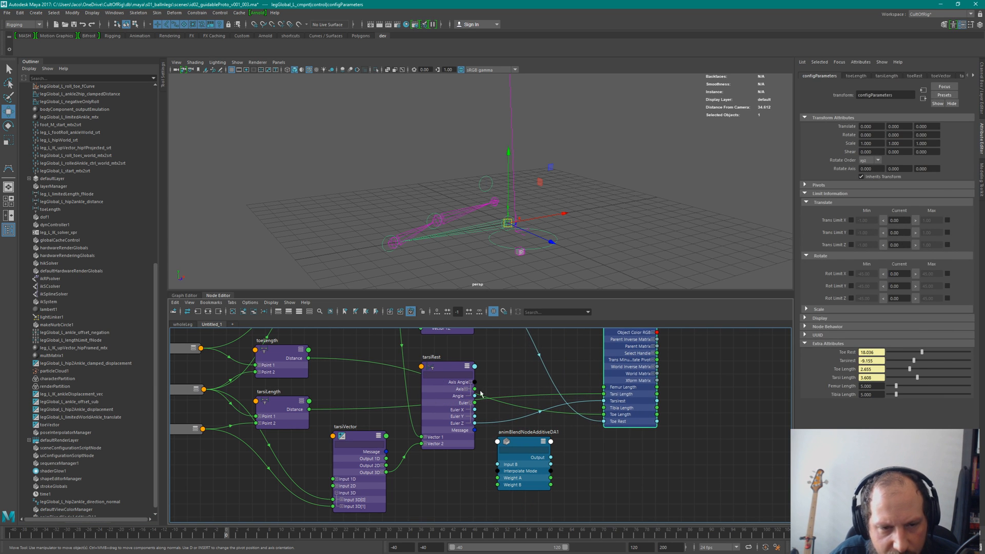
Show all attributes on the blend node and connect tarsiRest's Euler Z output to its Input A.
left_click_drag(472, 423, 497, 464)
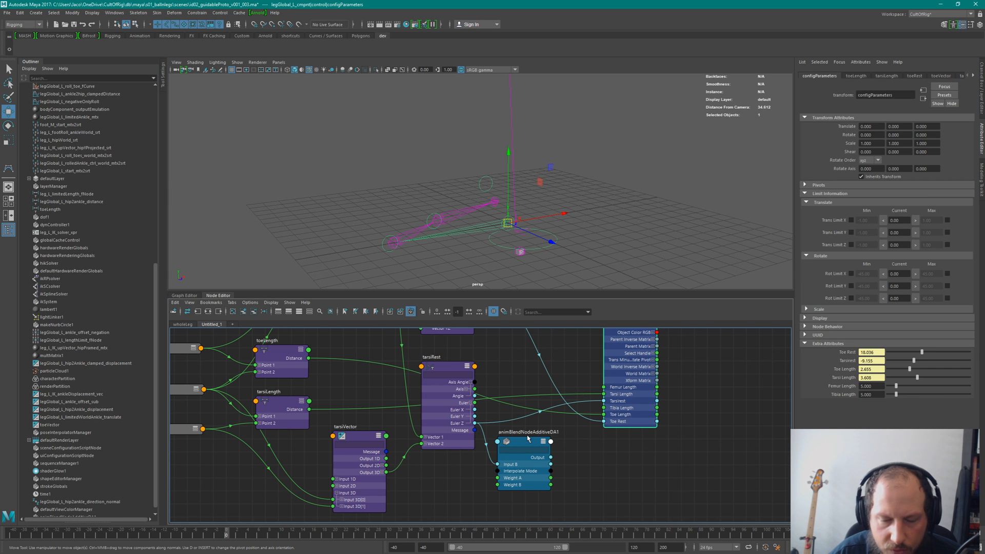
right_click(511, 441)
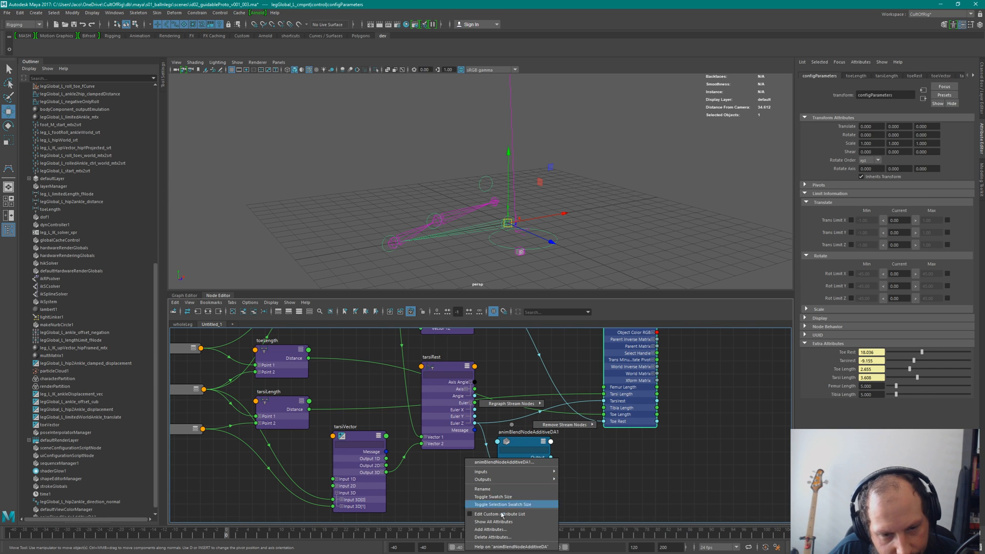
left_click(509, 482)
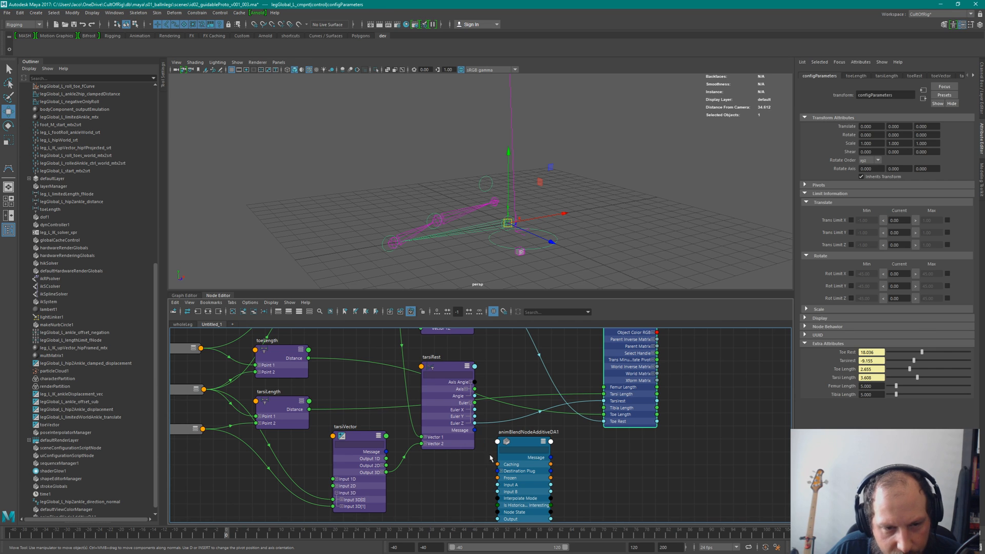
left_click_drag(475, 429, 497, 485)
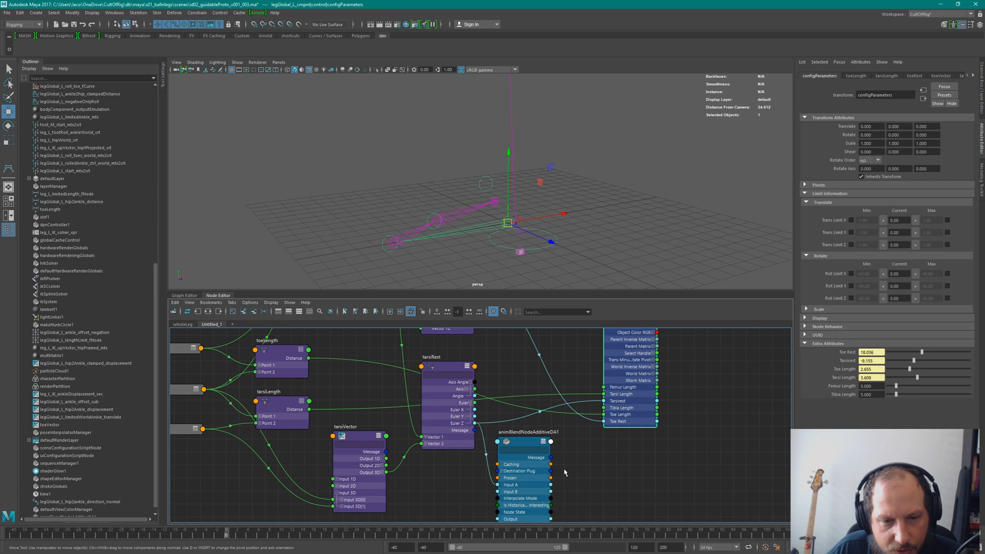
Try negating the angle on the blend node with Interpolate Mode set to multiply and Input B set to -1.
left_click(873, 186)
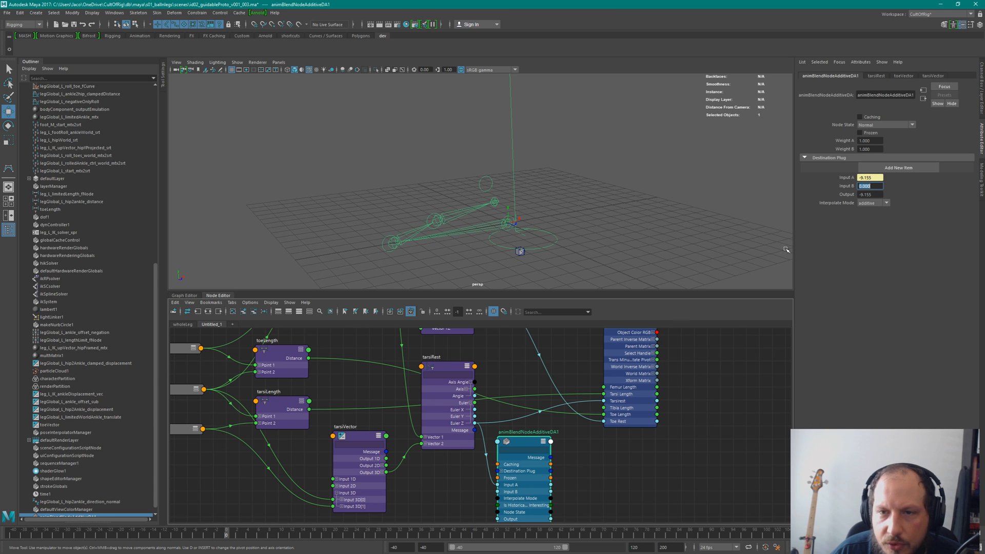
left_click(874, 141)
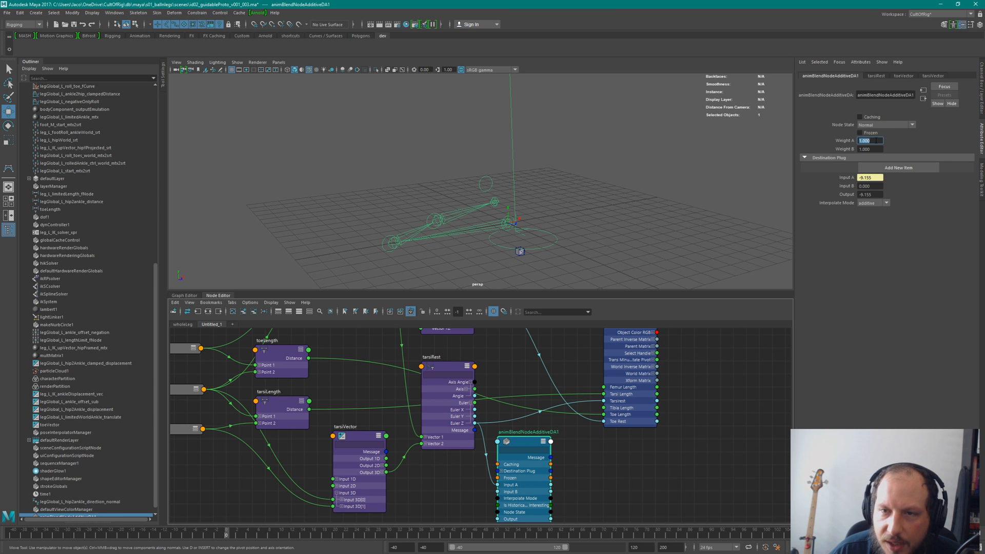
left_click(878, 194)
left_click(886, 203)
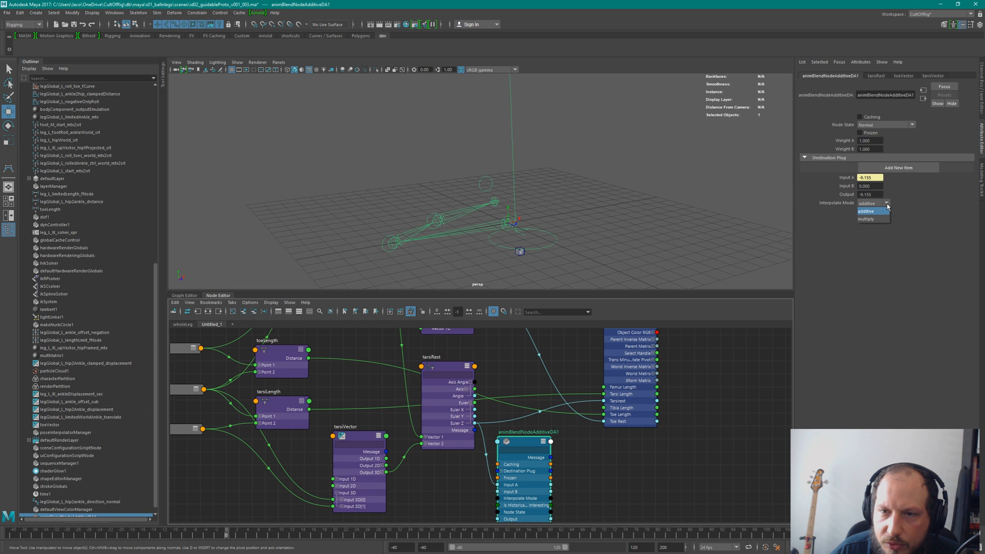
left_click(866, 219)
left_click(870, 186)
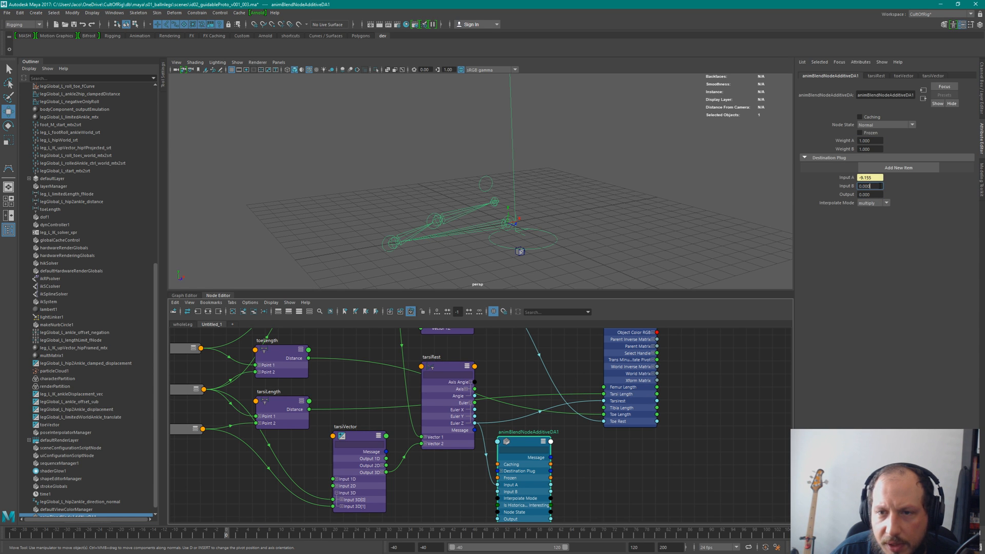
type("1")
key("Return")
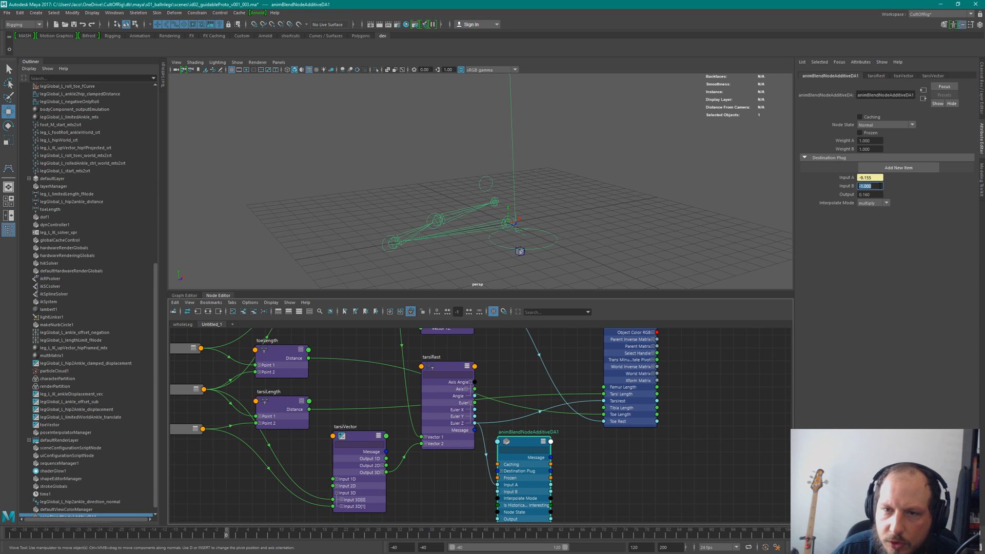
Return the blend node's Interpolate Mode to additive and its Input B to 0.
left_click(880, 204)
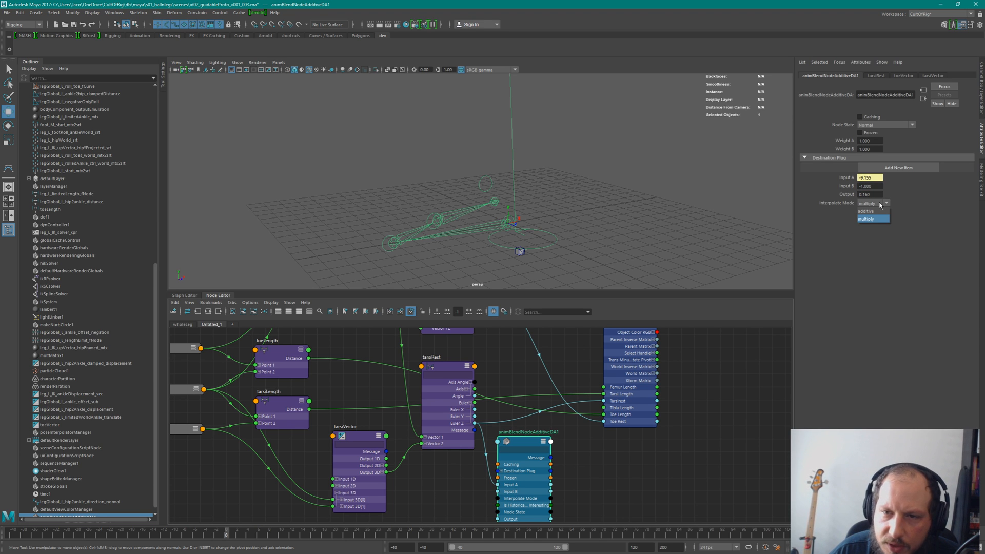
left_click(877, 210)
left_click(873, 186)
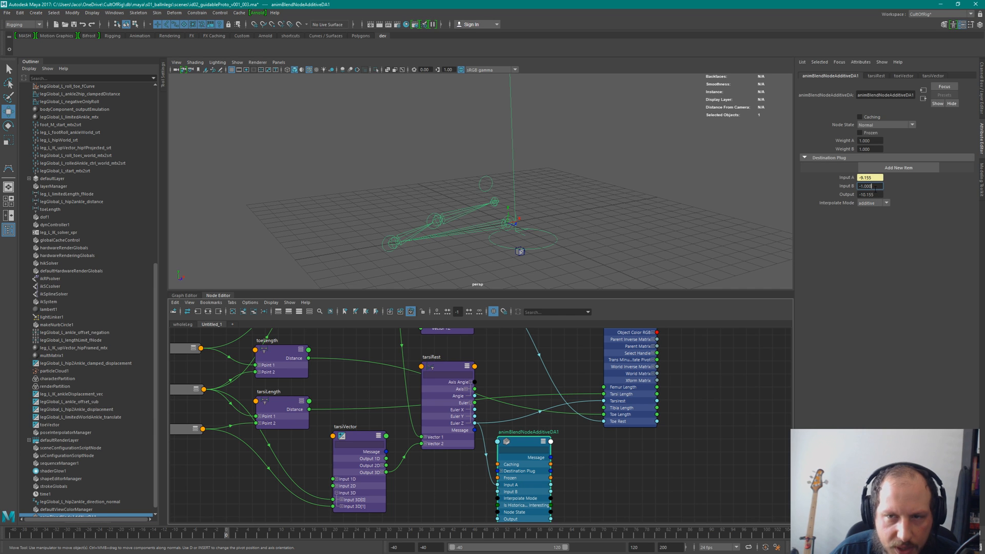
type("0")
key("Return")
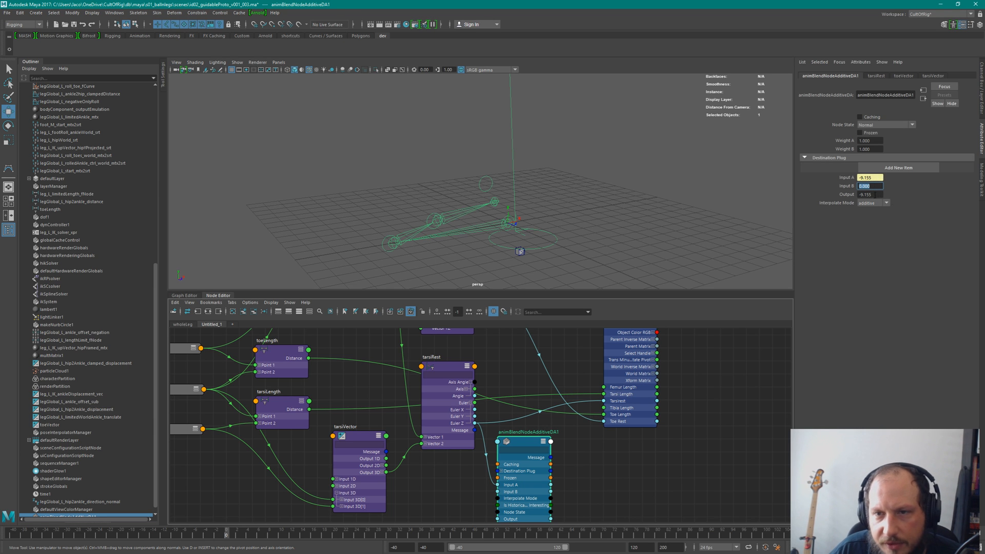
Set the blend node's Weight A to -1 to flip the sign of the incoming angle.
left_click(871, 140)
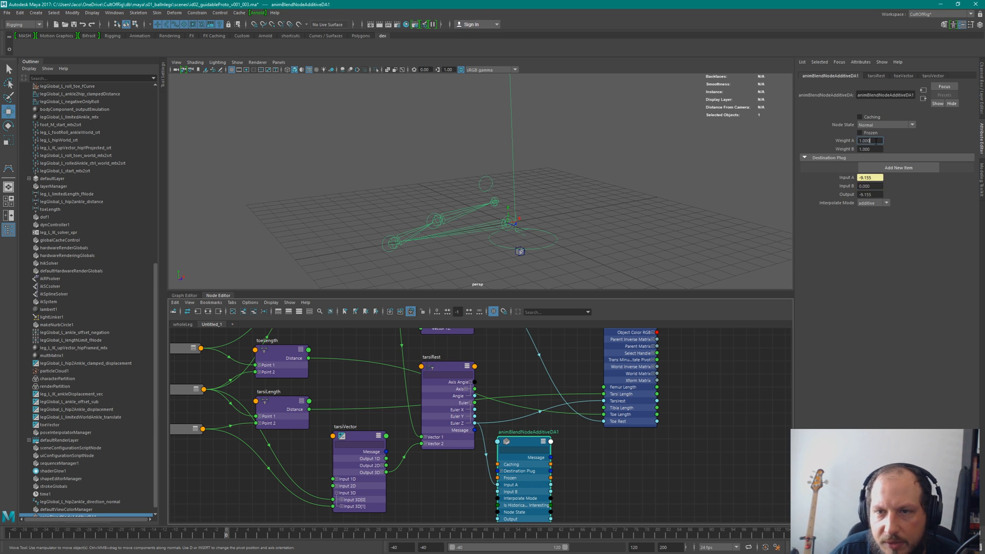
type("-1")
key("Return")
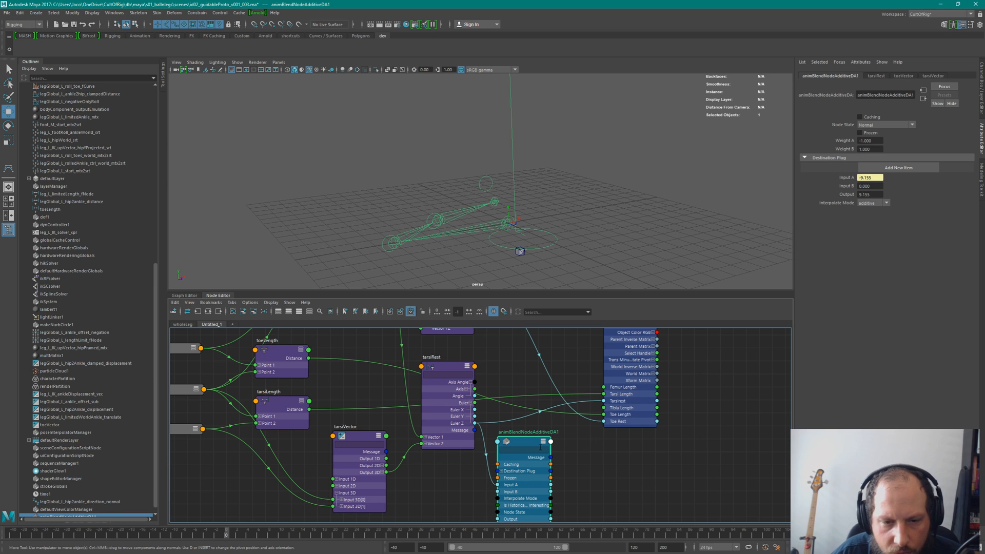
Move configParameters farther from the blend node and connect the blend node's Output to its Tarsirest attribute.
left_click_drag(611, 380, 628, 386)
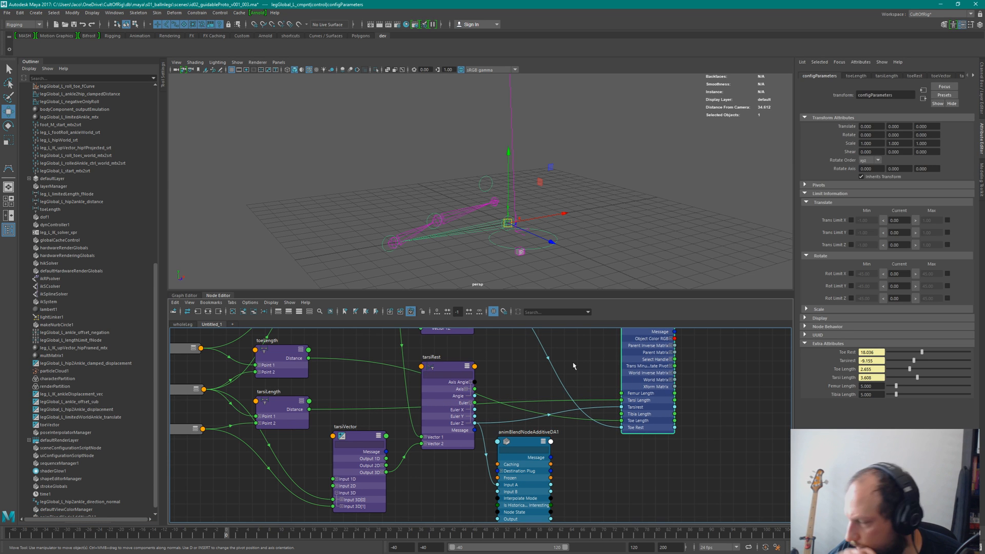
middle_click_drag(635, 413, 575, 383, "alt")
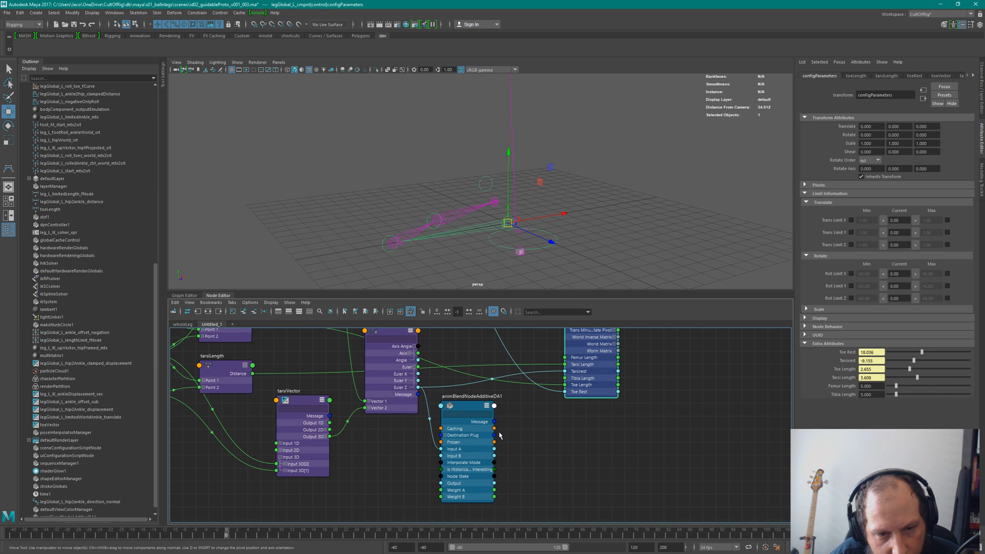
left_click_drag(494, 483, 564, 370)
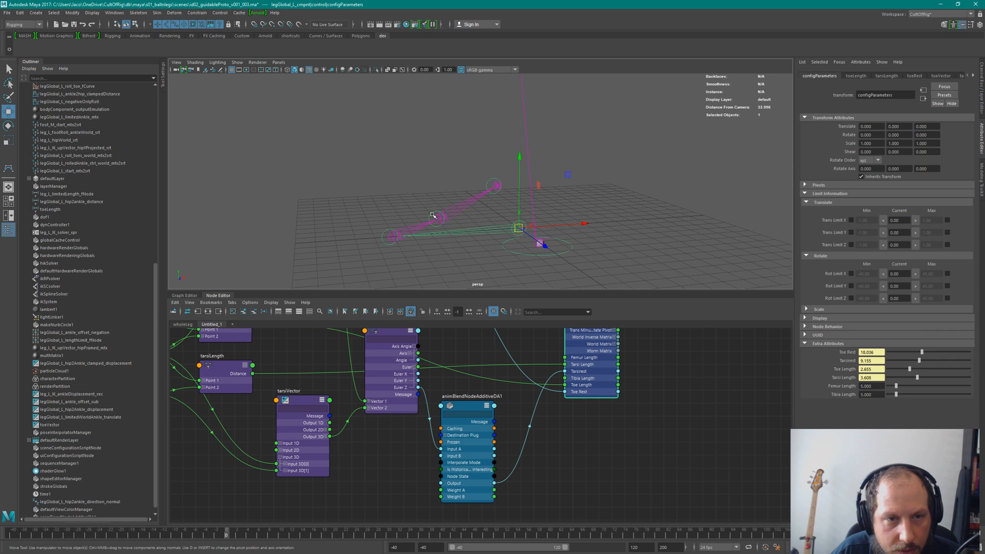
Try moving the toeStart and ankle guides with the negated angle driving the tarsi rest, and undo the moves.
left_click(434, 216)
left_click(433, 217)
left_click_drag(436, 219, 504, 177)
key("ctrl+z")
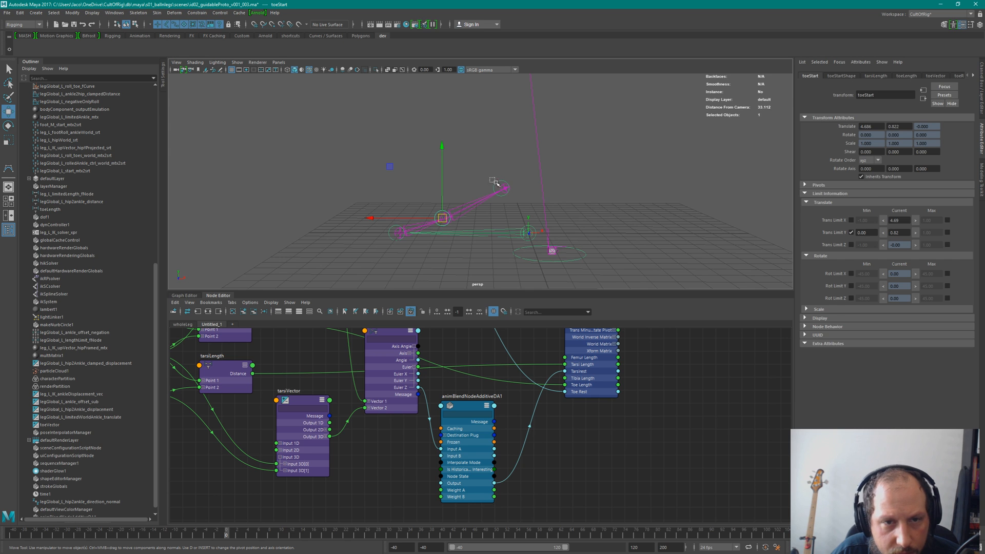
left_click(502, 186)
left_click(515, 141)
left_click(494, 183)
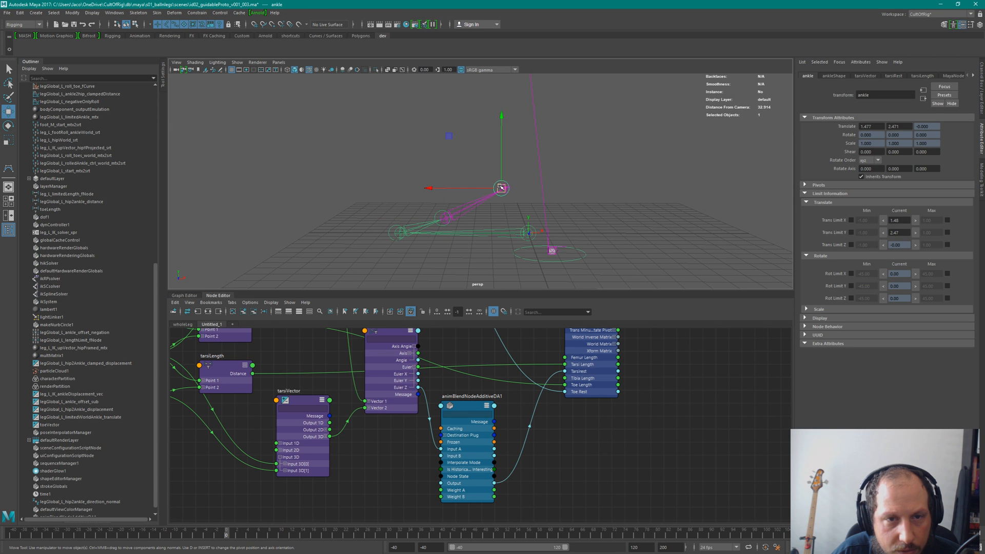
mouse_move(501, 188)
left_mouse_down()
mouse_move(541, 180)
mouse_move(485, 172)
mouse_move(567, 187)
mouse_move(663, 187)
mouse_move(485, 190)
left_mouse_up()
key("ctrl+z")
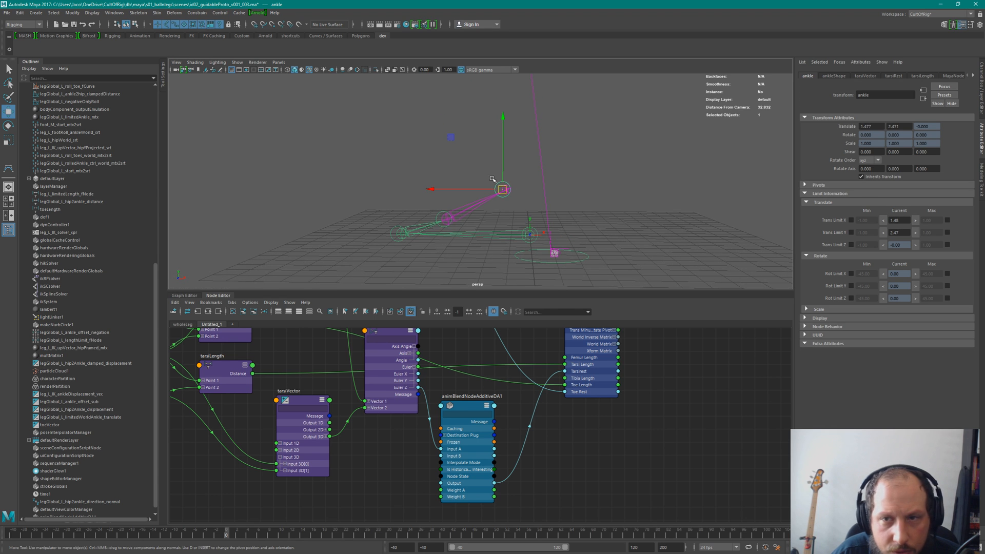
Move the tip guide along X to about 6.84 to test how the roll joints follow.
left_click(455, 215)
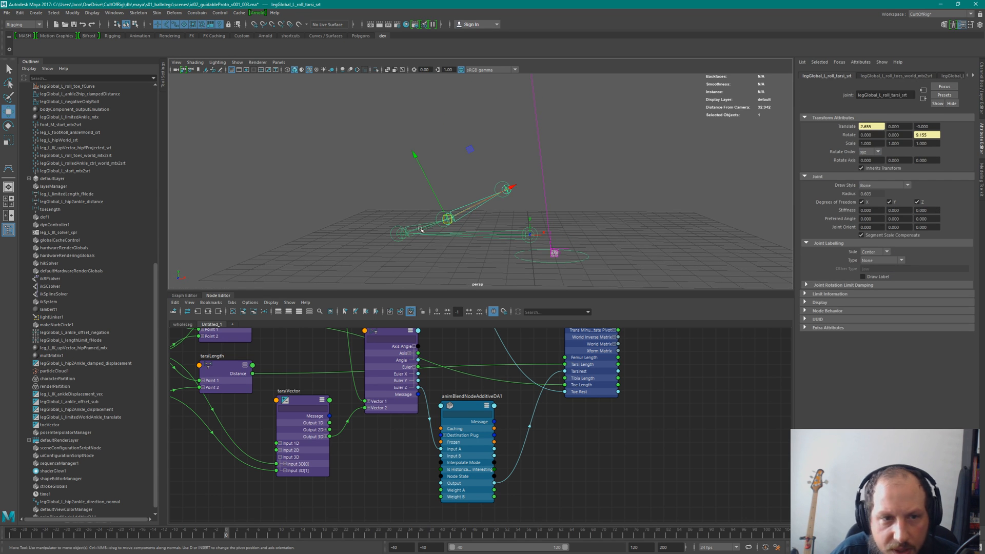
left_click(404, 232)
left_click_drag(548, 235, 558, 221, "alt")
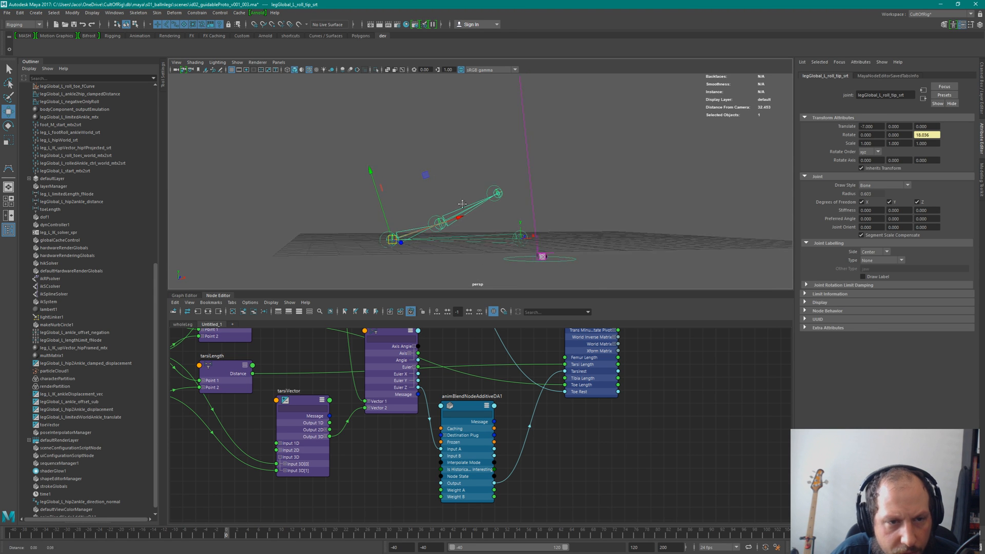
right_click_drag(559, 221, 585, 221, "alt")
middle_click_drag(585, 221, 642, 200, "alt")
left_click(416, 227)
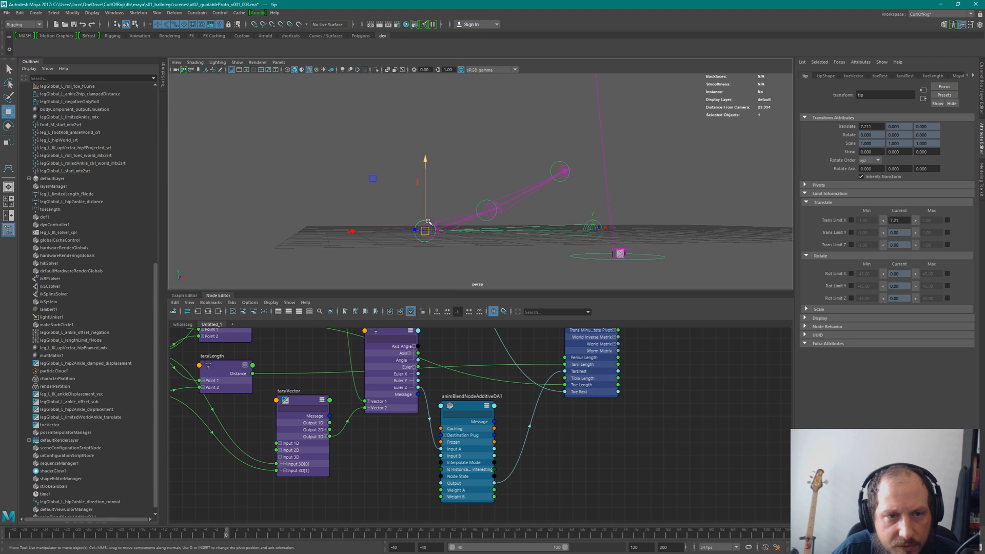
left_click_drag(365, 234, 393, 229)
left_click_drag(461, 231, 401, 231, "alt")
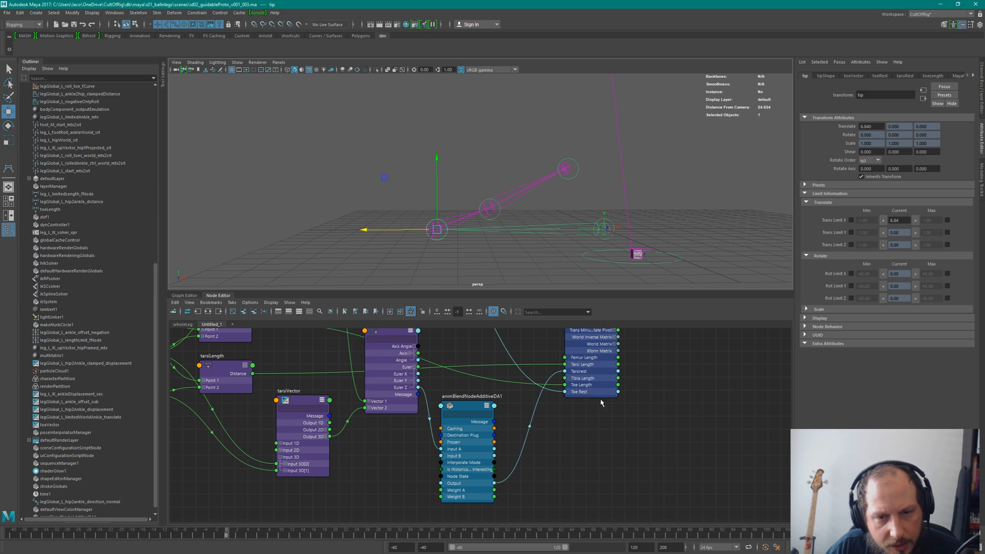
Examine the driven rest angles and lengths on configParameters and the leg's pose in the viewport.
left_click(630, 363)
left_click(615, 373)
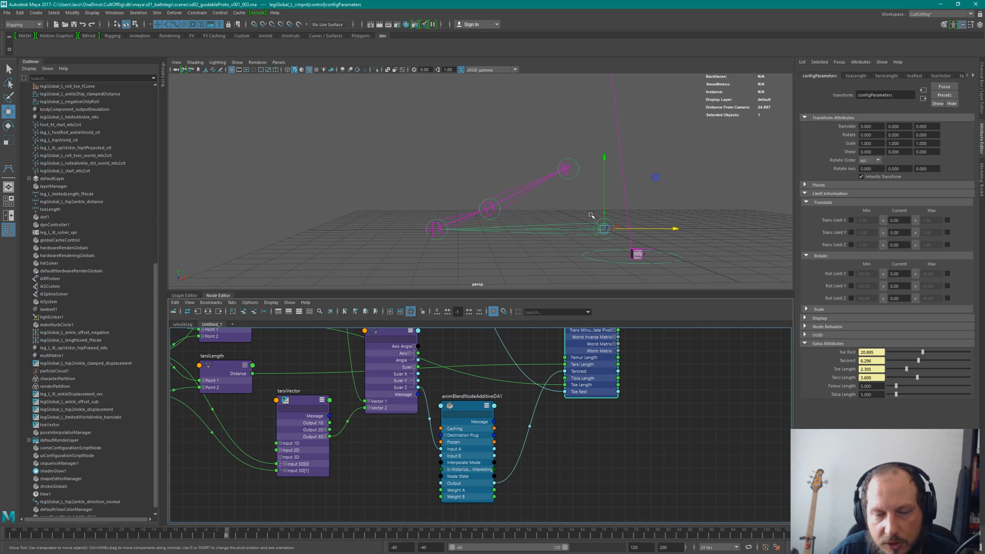
left_click_drag(553, 218, 550, 173, "alt")
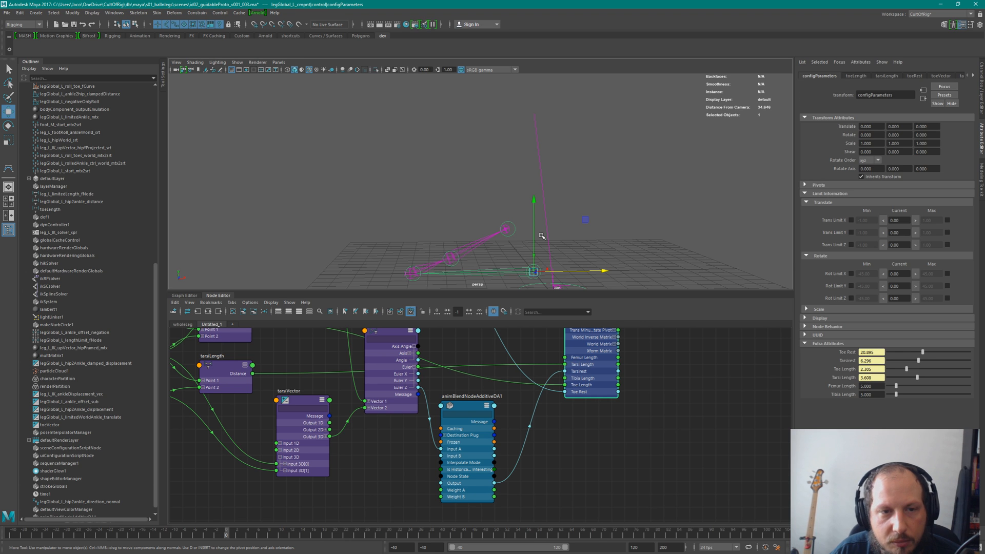
left_click_drag(570, 255, 605, 196, "alt")
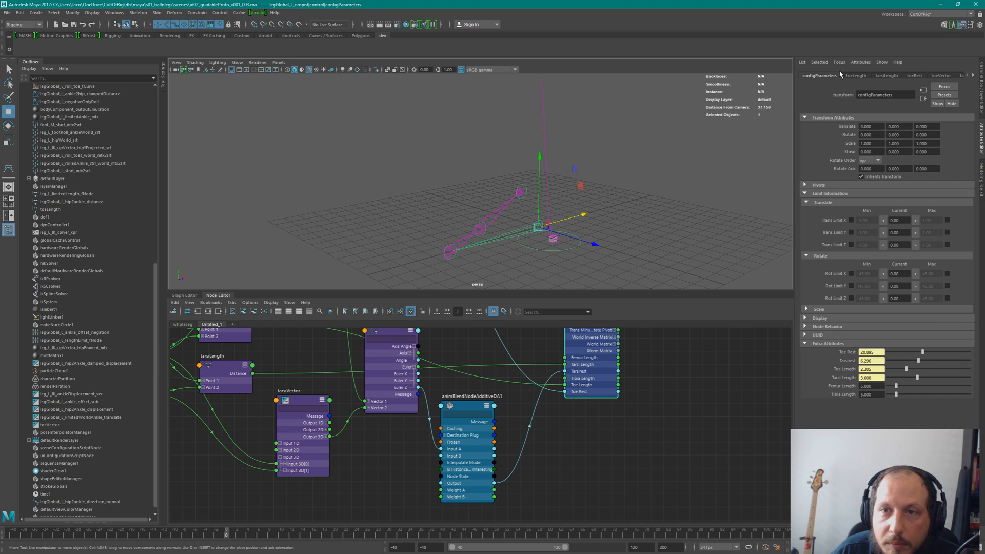
Start adding a float attribute to configParameters with the long name plantLength.
left_click(859, 62)
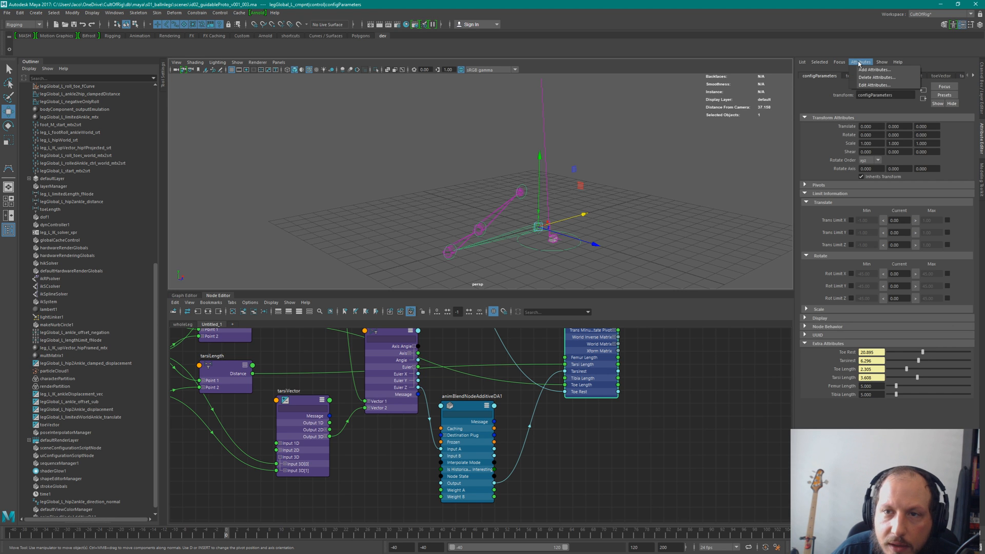
left_click(874, 70)
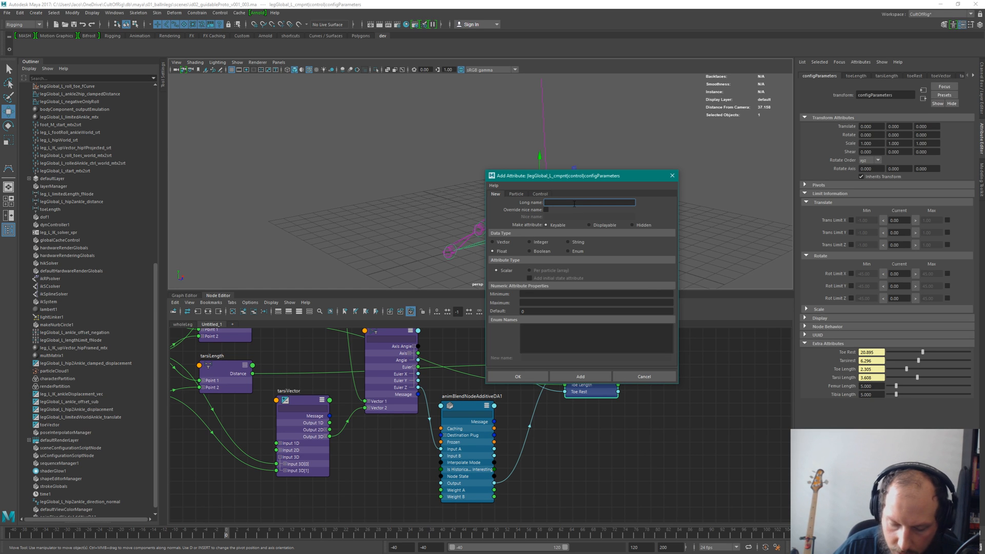
type("plant")
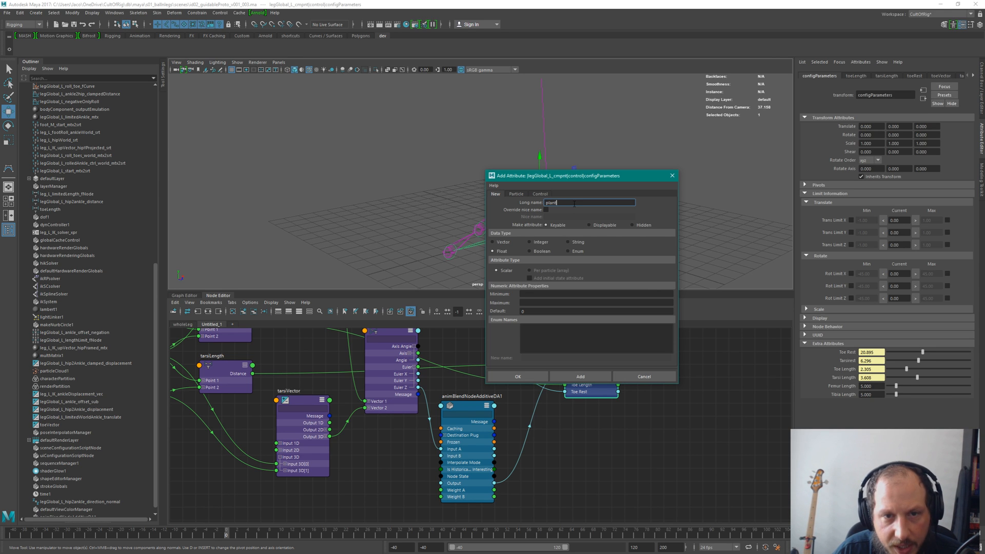
key("Caps_Lock")
type("E")
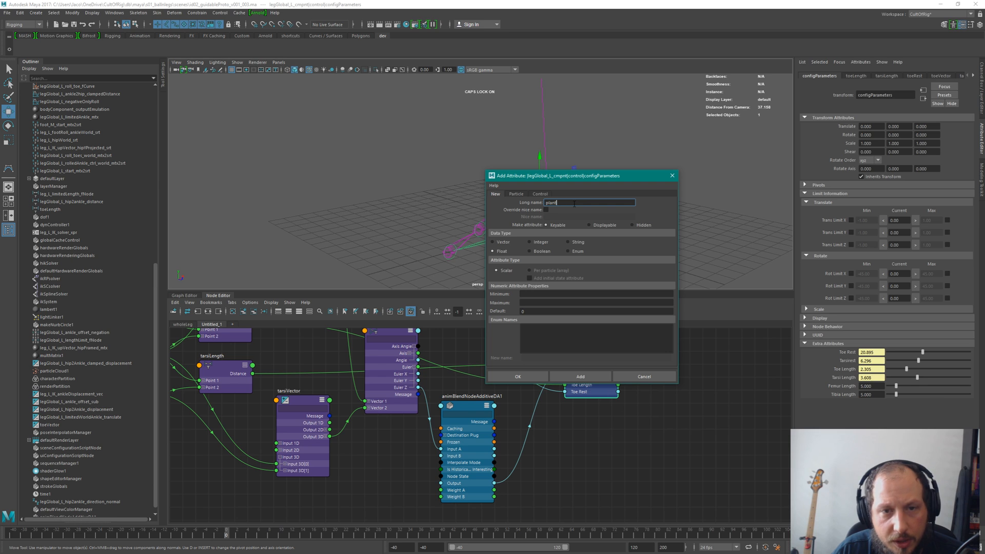
type("L")
key("Caps_Lock")
type("ength")
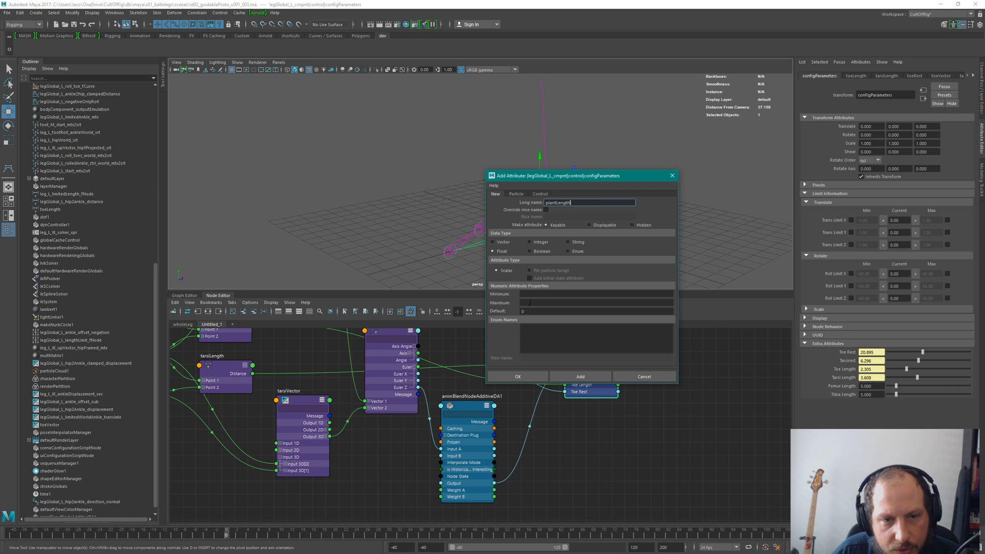
Give plantLength a minimum of 0, an upper limit and a default of 0, and add it to configParameters.
left_click(533, 295)
type("0")
key("Tab")
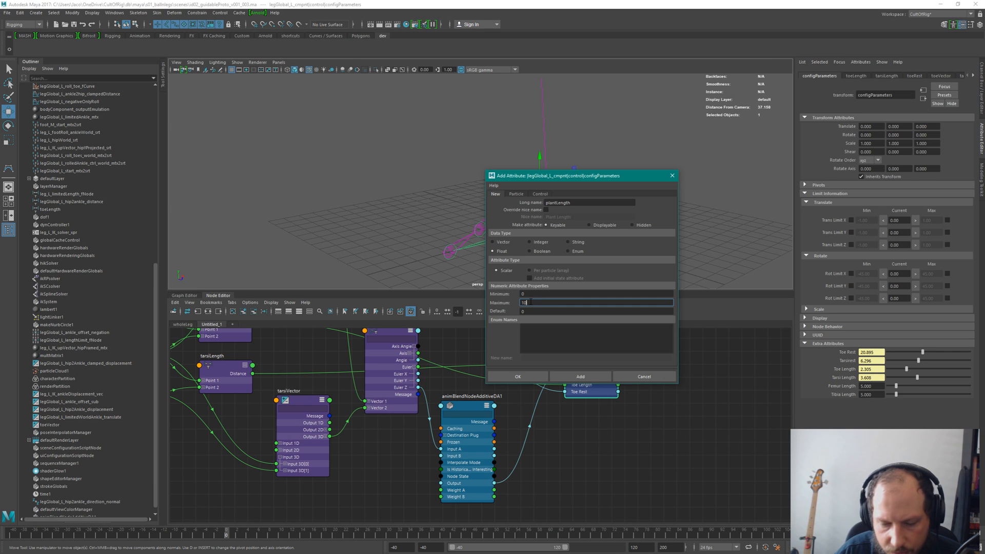
key("BackSpace")
key("BackSpace")
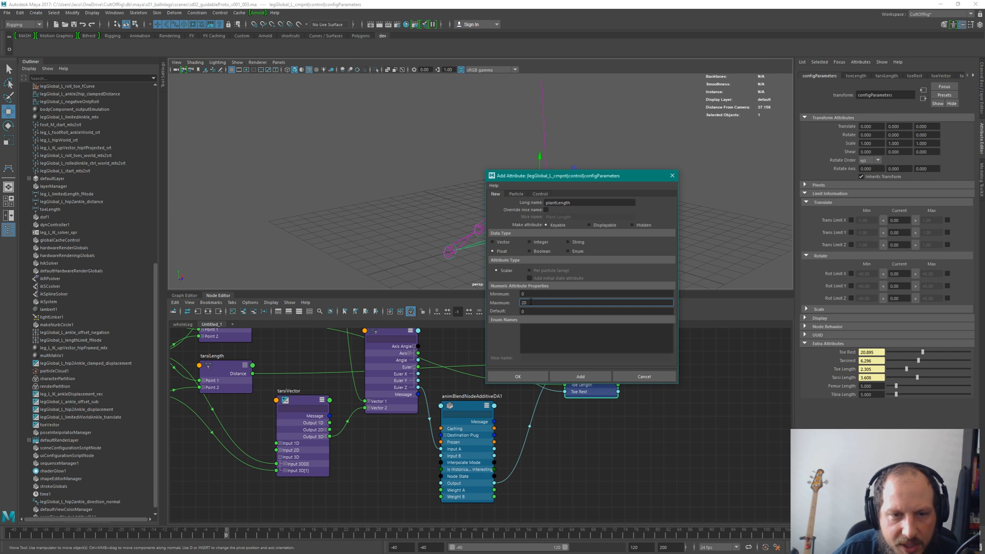
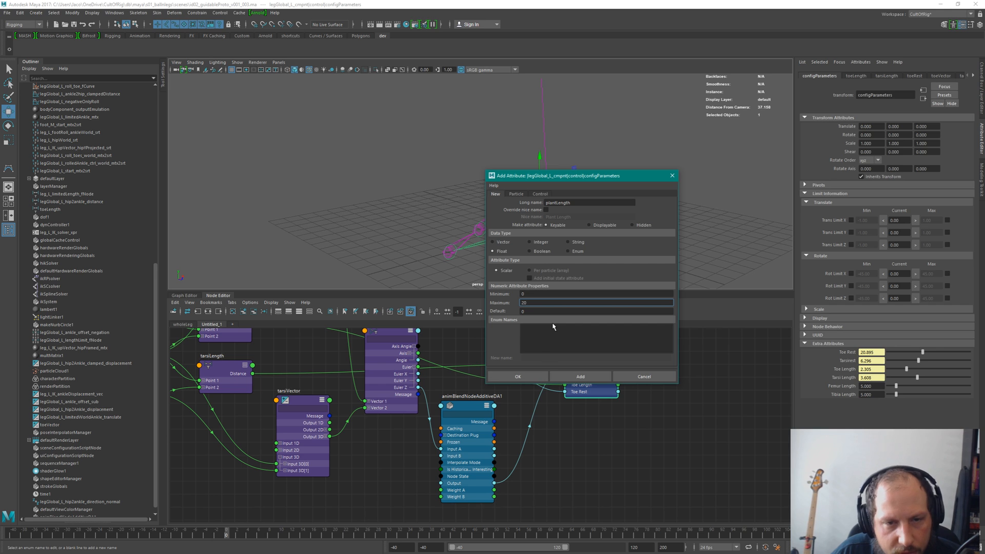
type("0")
key("Tab")
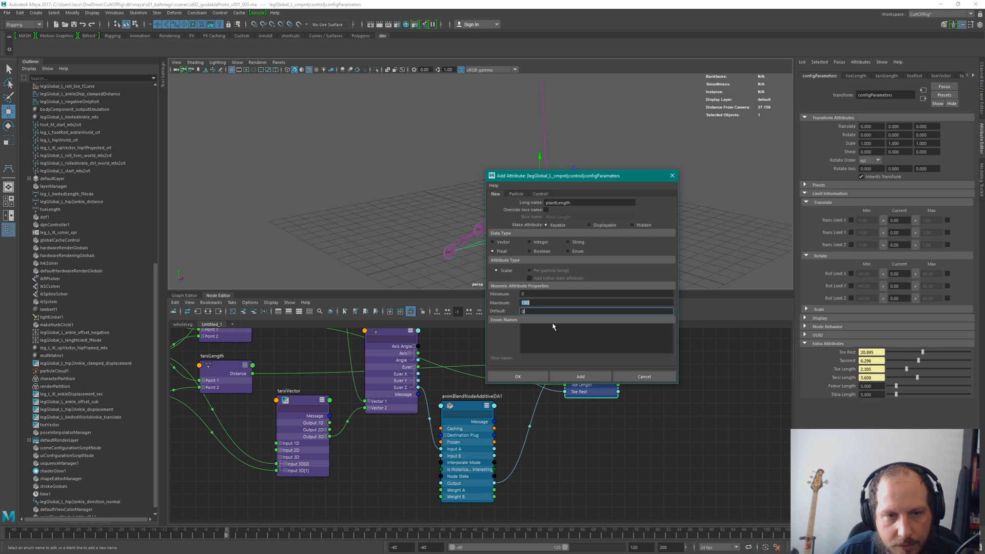
left_click(524, 378)
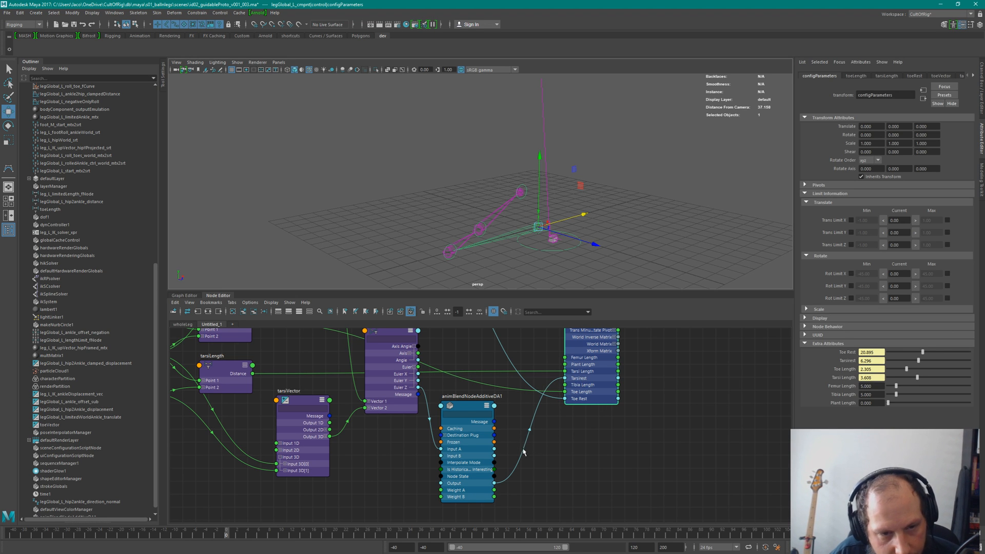
Connect the tip guide's Translate X to the Plant Length attribute of configParameters.
middle_click_drag(538, 431, 591, 467, "alt")
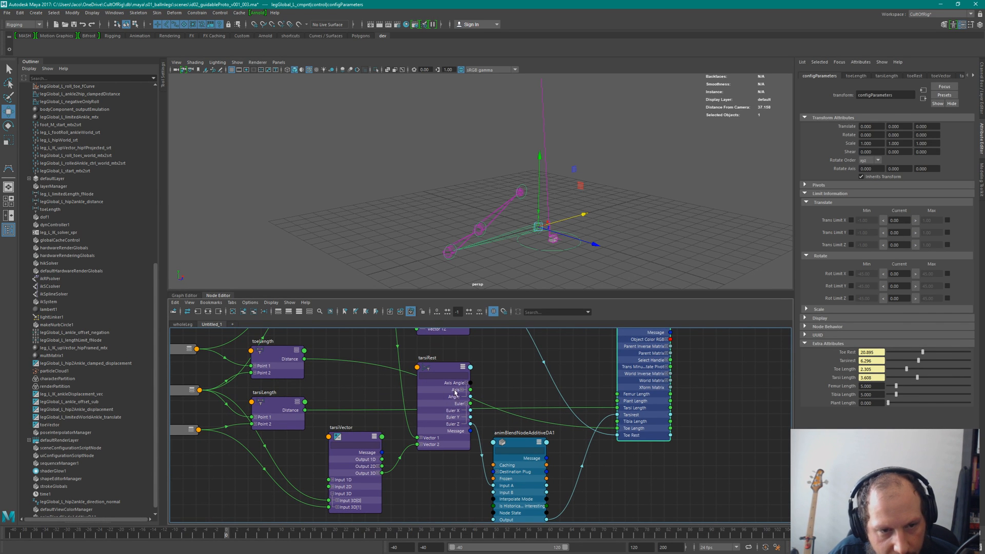
middle_click_drag(406, 360, 495, 403, "alt")
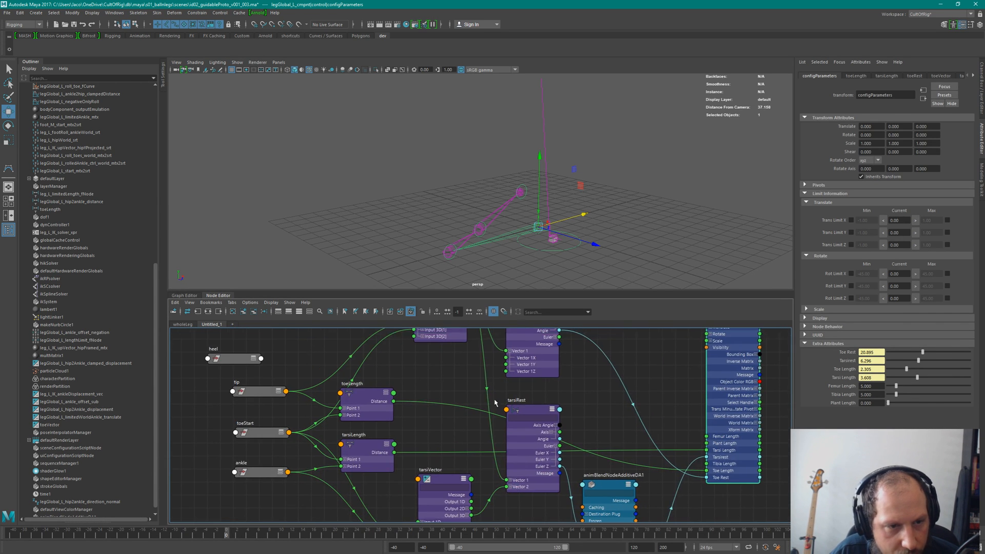
left_click(237, 393)
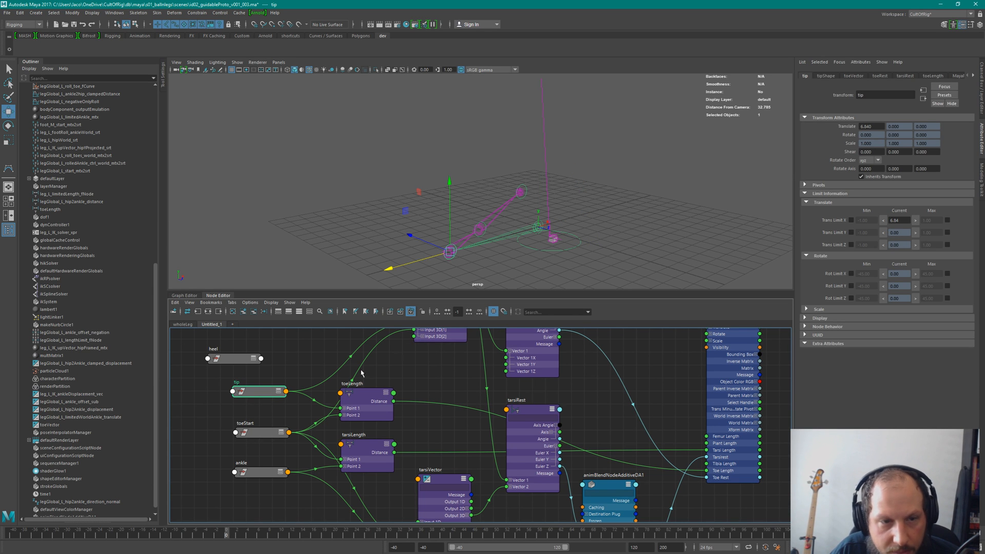
key("2")
left_click(283, 406)
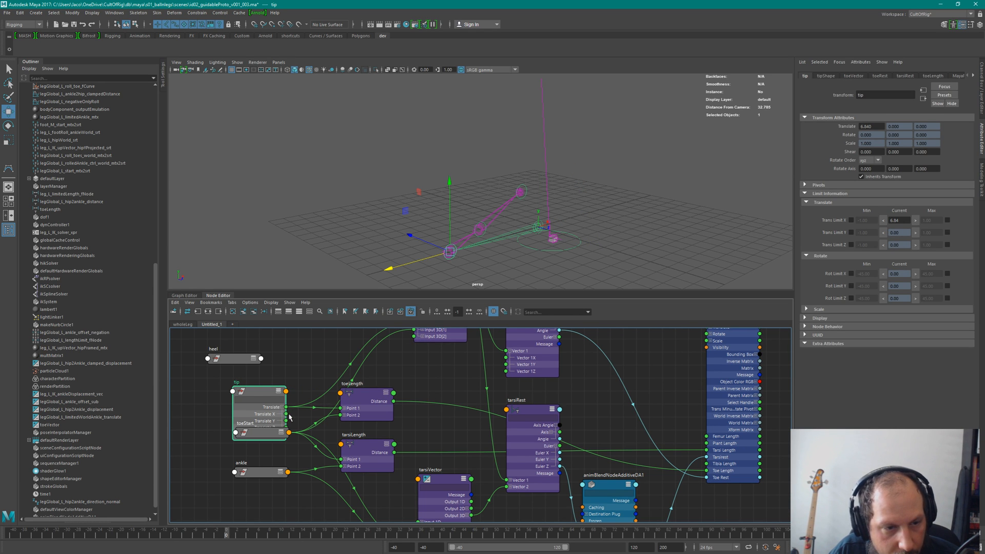
left_click_drag(289, 417, 746, 450)
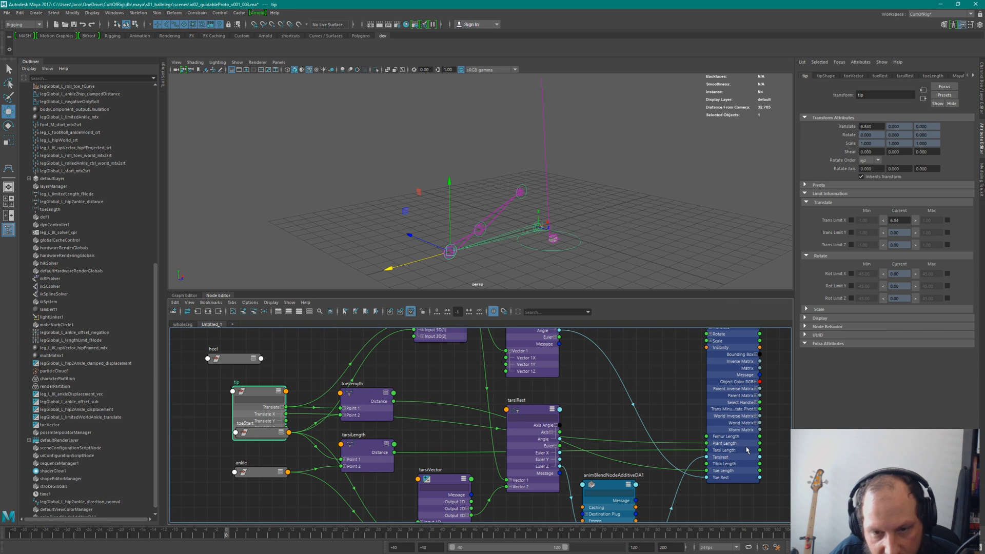
key("1")
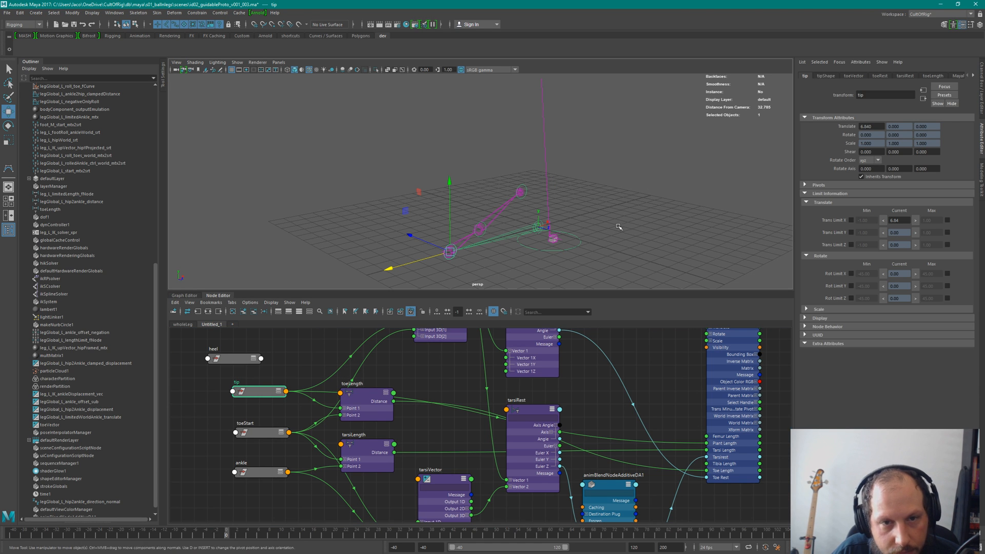
left_click(607, 253)
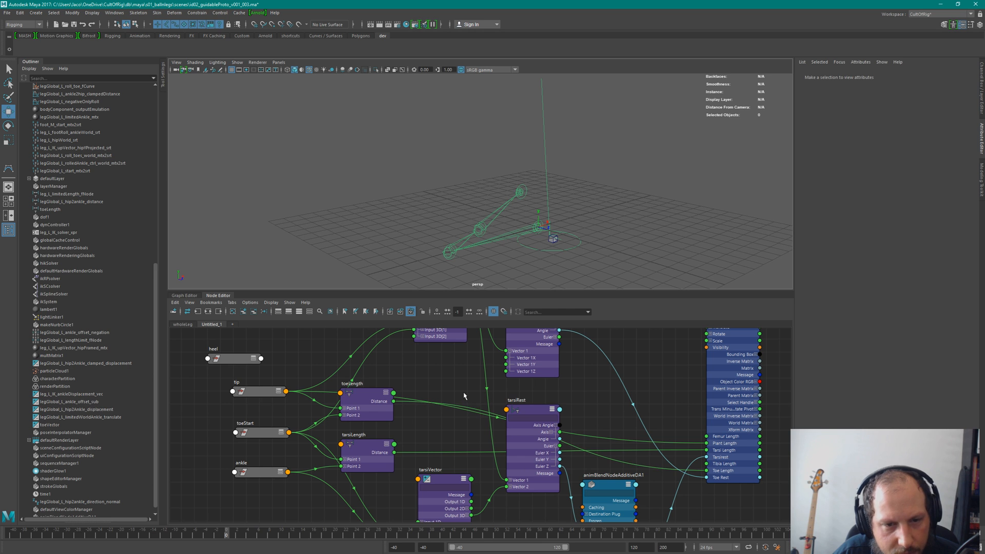
Examine configParameters in the wholeLeg graph along with the transforms of the roll tip and roll heel joints.
left_click(708, 390)
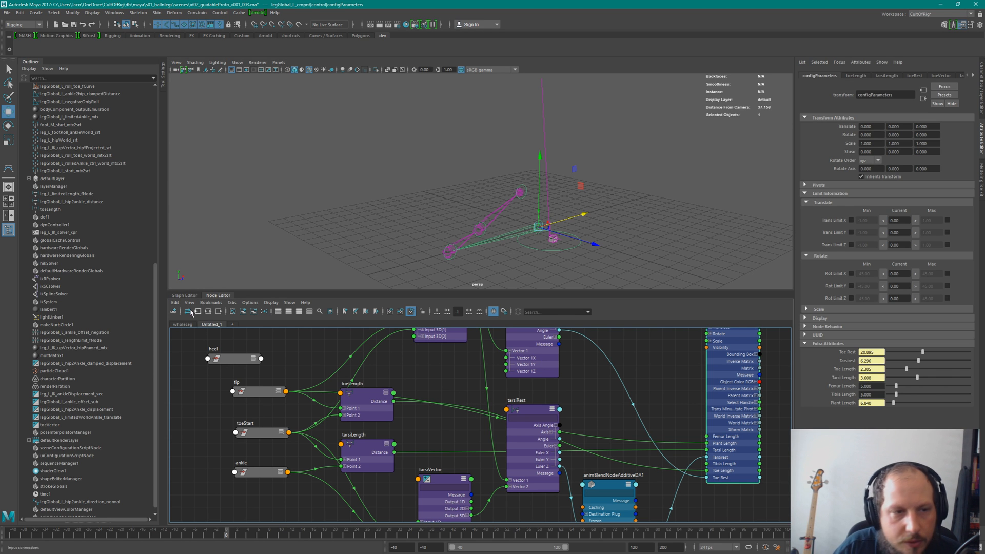
left_click(182, 324)
scroll(444, 430, "up", 2)
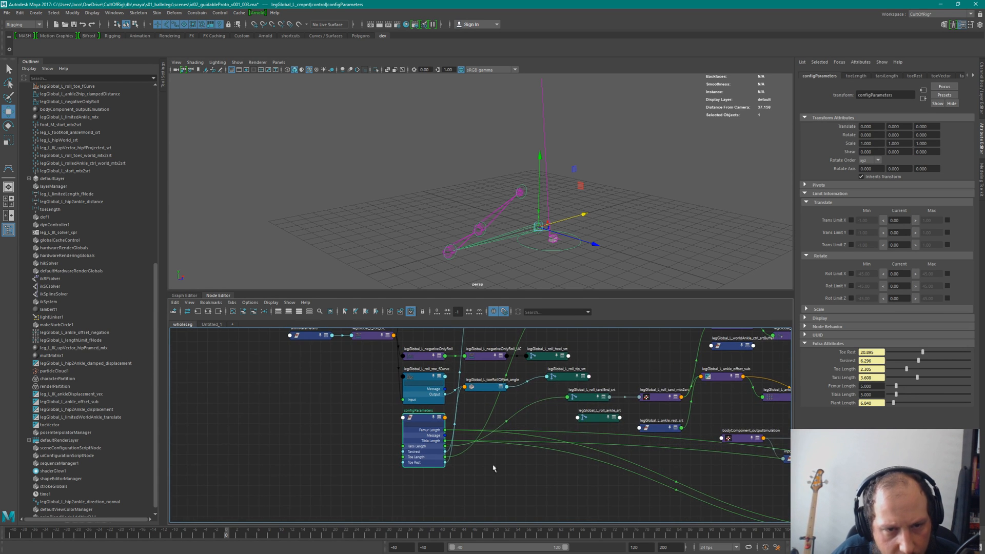
left_click(450, 256)
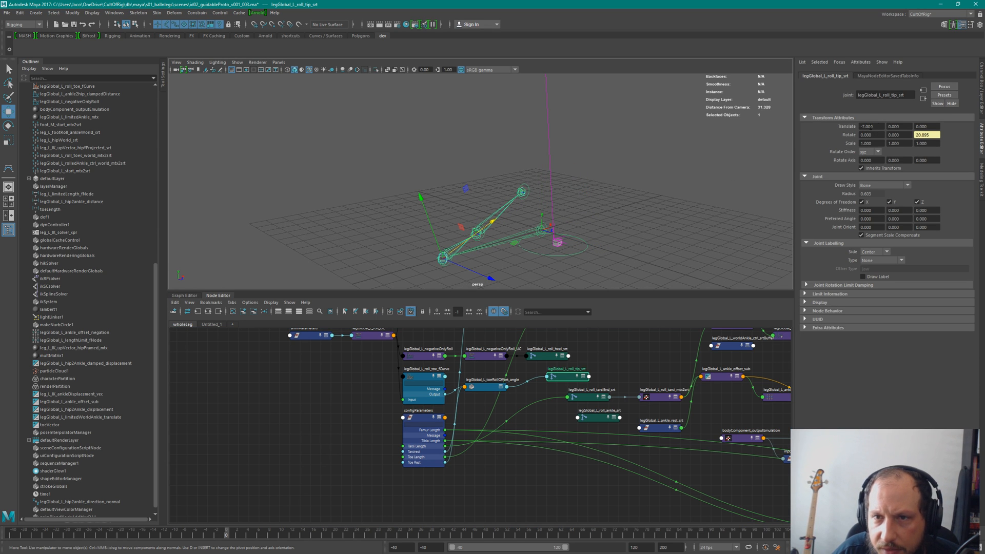
right_click_drag(479, 476, 518, 451, "alt")
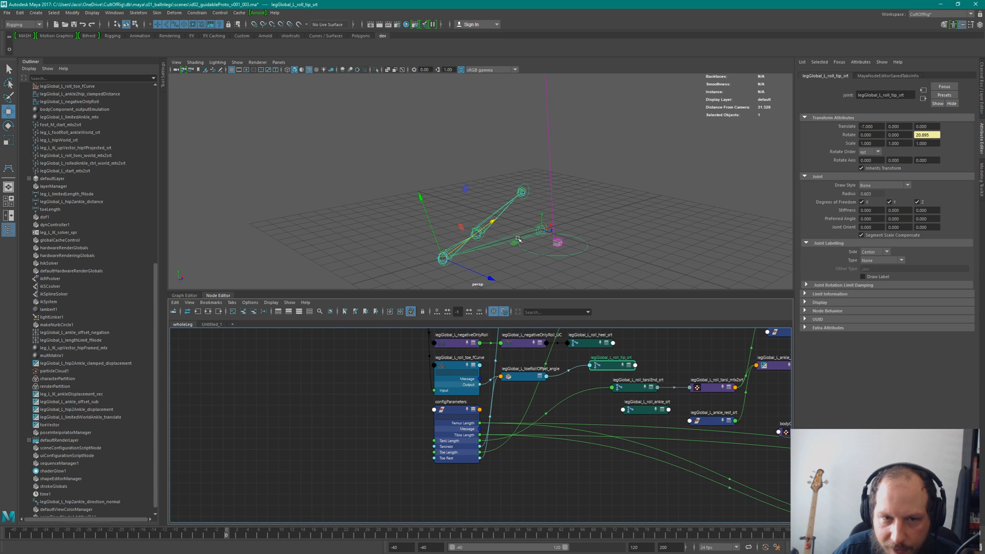
left_click_drag(588, 221, 578, 225, "alt")
left_click(605, 211)
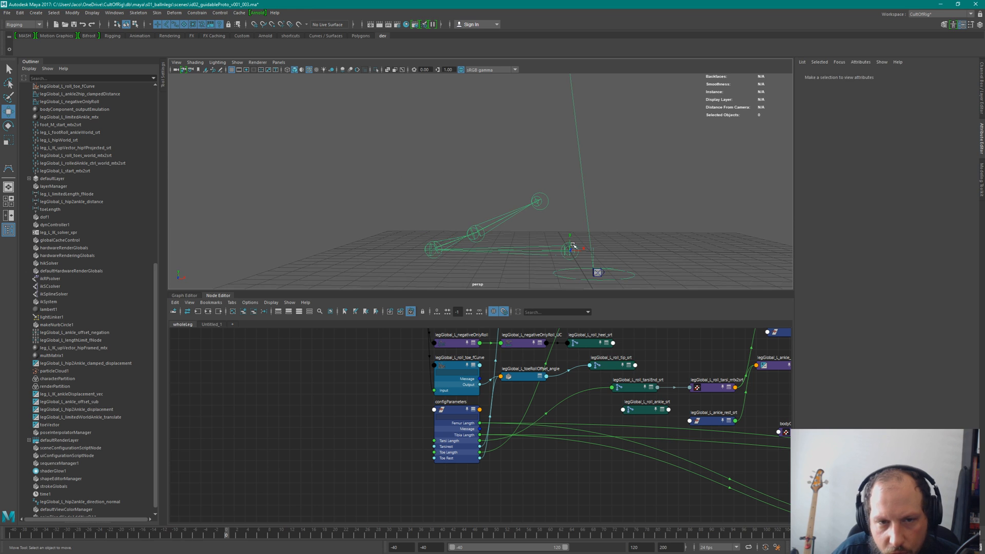
left_click(570, 248)
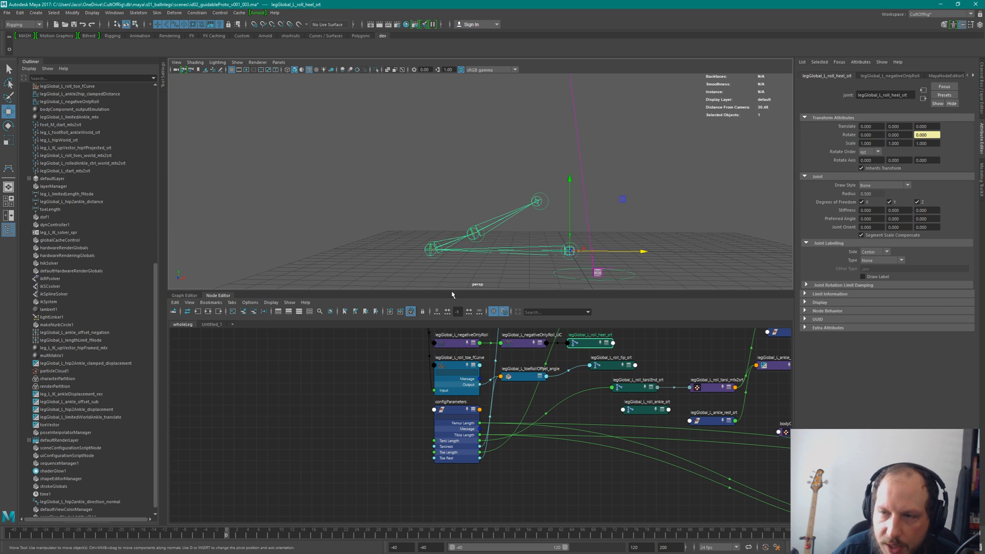
left_click(451, 409)
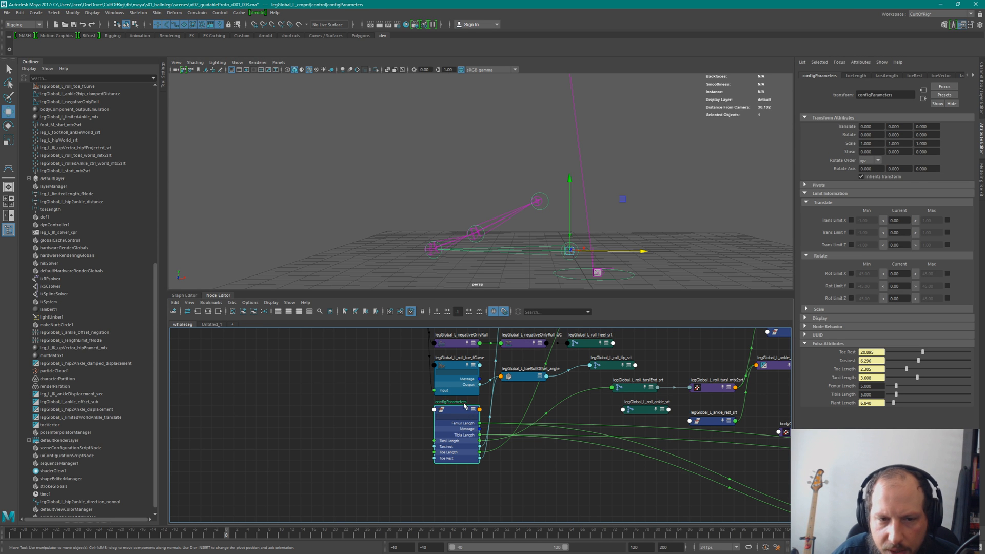
Move the tarsiRollOffset_angle node closer to the tarsi roll curve, in line with the toeRollOffset_angle node.
middle_click_drag(543, 356, 503, 433, "alt")
double_click(505, 443)
scroll(499, 438, "down", 1)
left_click(528, 477)
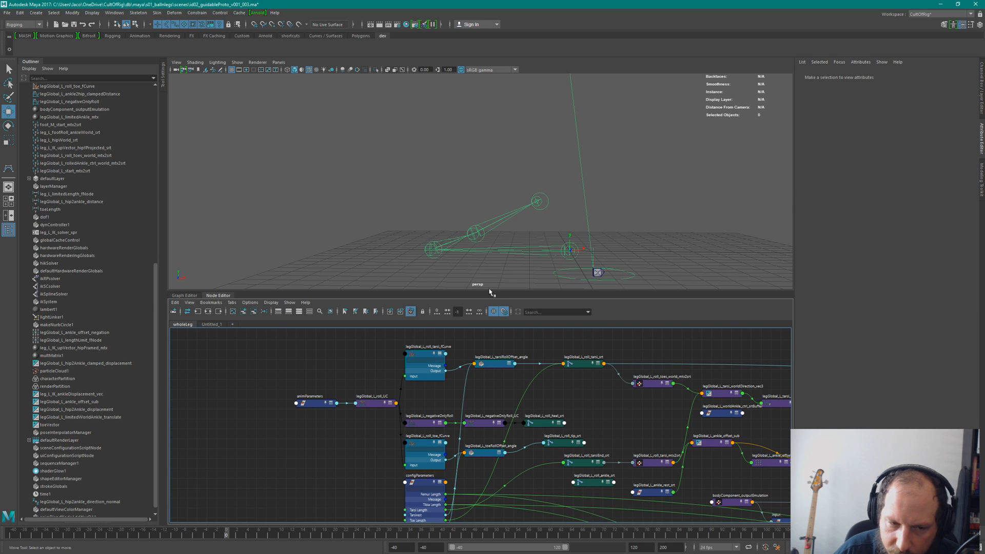
left_click_drag(496, 365, 488, 367)
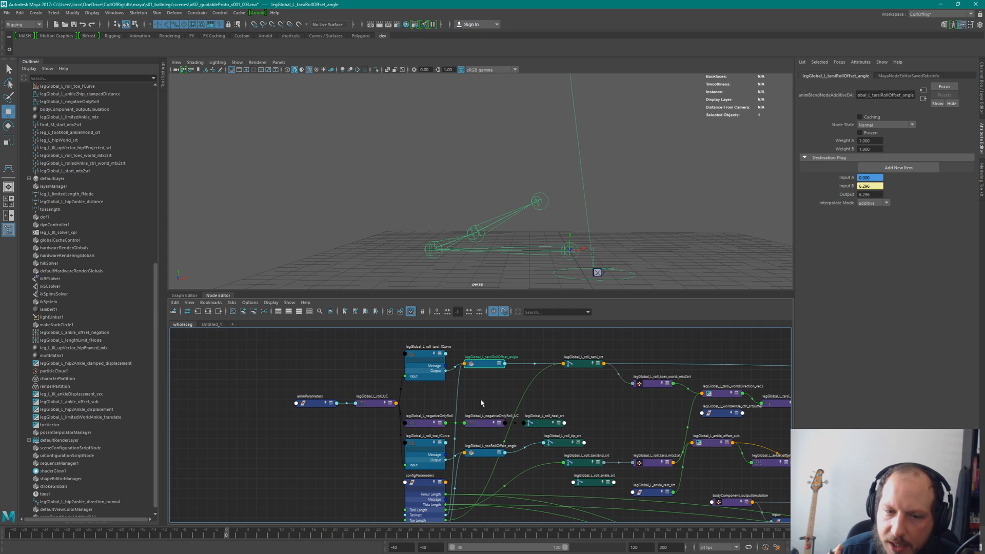
Select configParameters, look at the anim and guide input sketch in Mischief, and return to Maya.
middle_click_drag(423, 356, 426, 334, "alt")
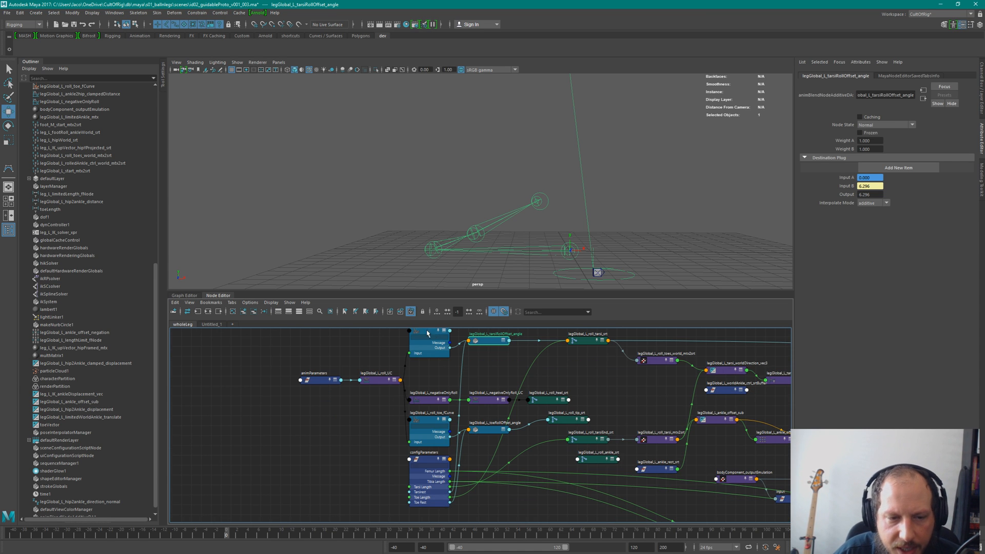
left_click(440, 467)
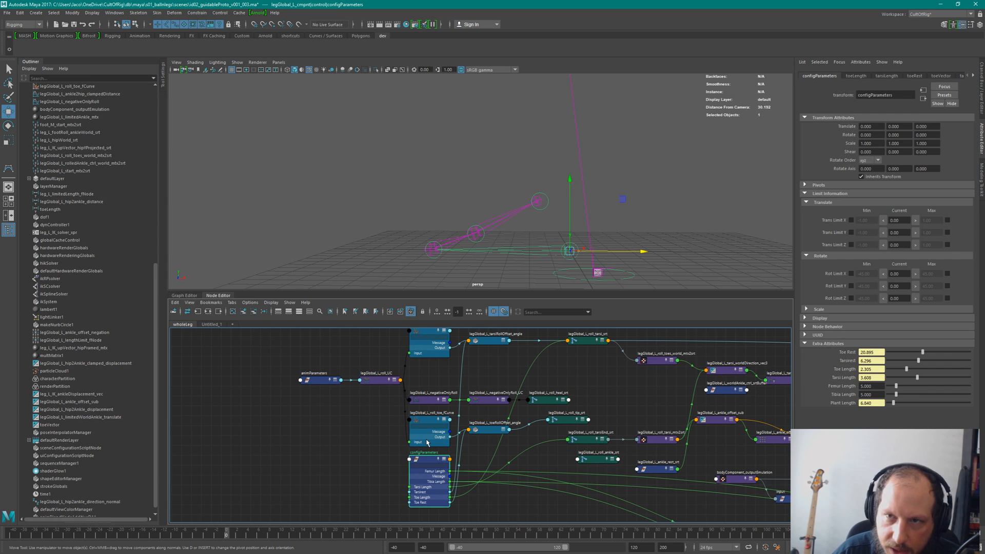
key("super+Tab")
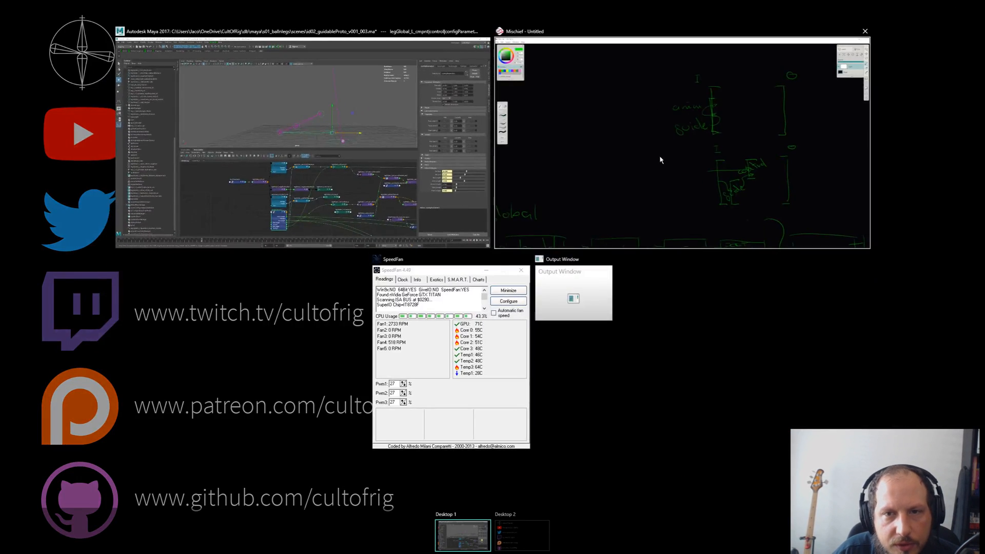
left_click(660, 158)
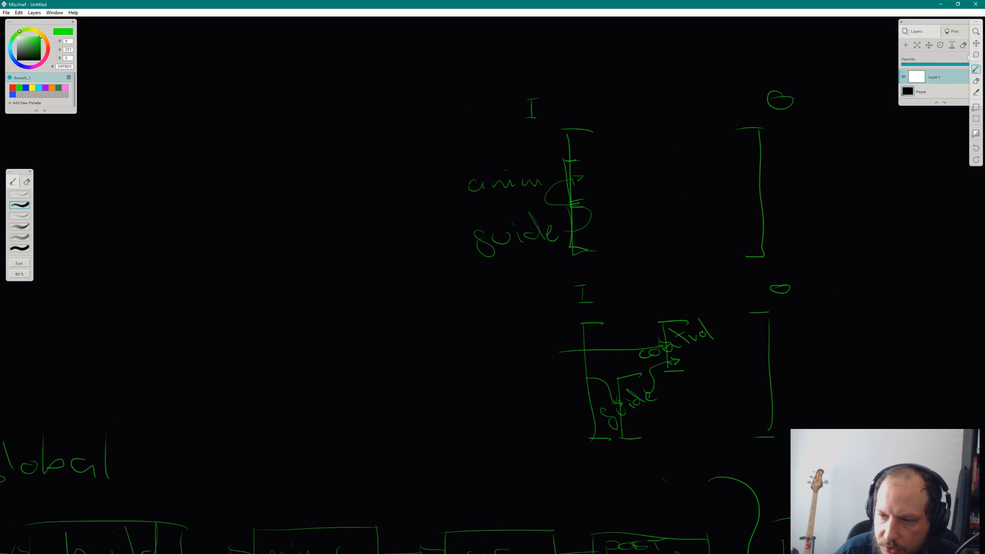
key("super+Tab")
left_click(666, 208)
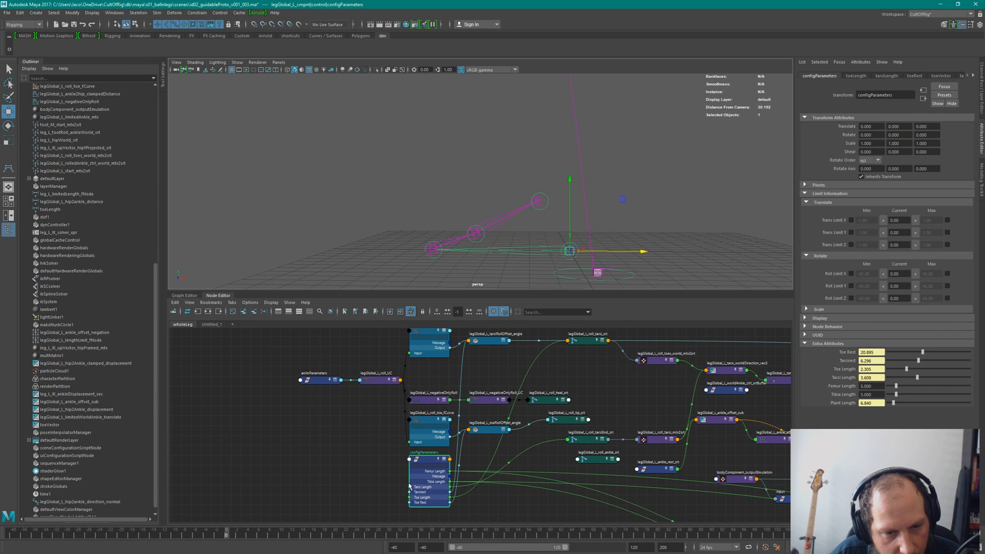
Expand configParameters to show all its attributes and create a multDoubleLinear node next to it in the wholeLeg graph.
key("3")
mouse_move(437, 480)
middle_mouse_down("alt")
mouse_move(459, 360)
mouse_move(432, 470)
middle_mouse_up("alt")
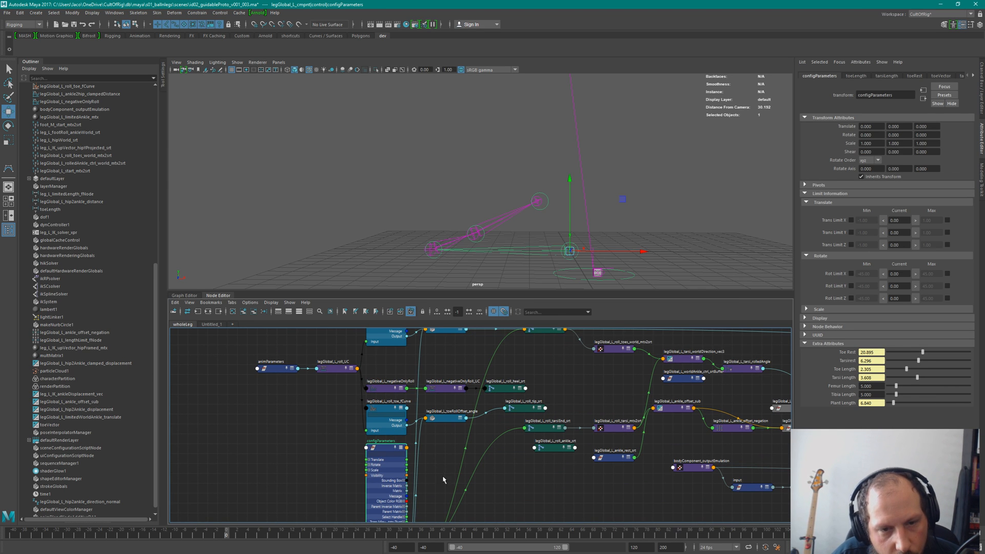
key("Tab")
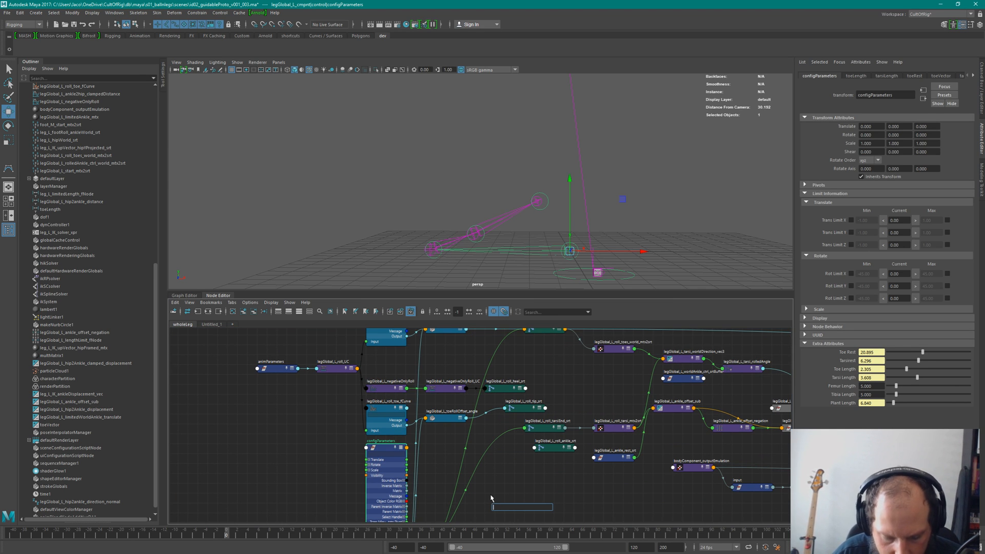
type("doublelin")
key("Down")
key("Down")
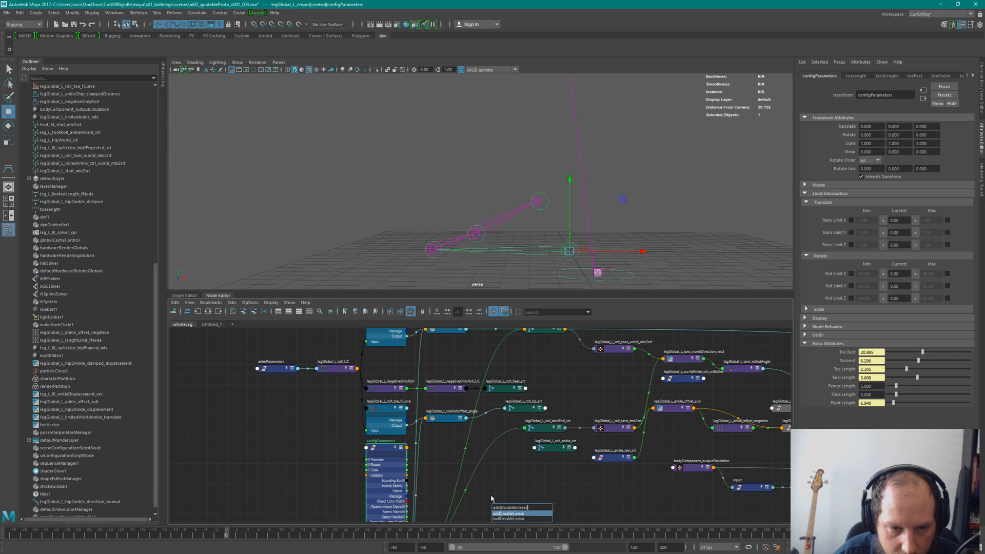
key("Return")
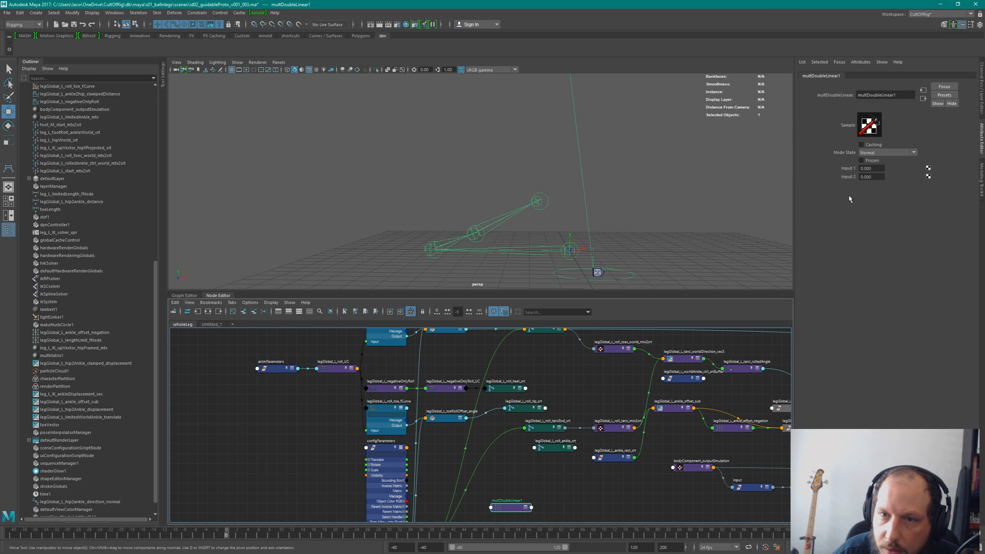
Set Input 2 of the multDoubleLinear1 node to -1.
left_click(871, 177)
type("-1")
key("Return")
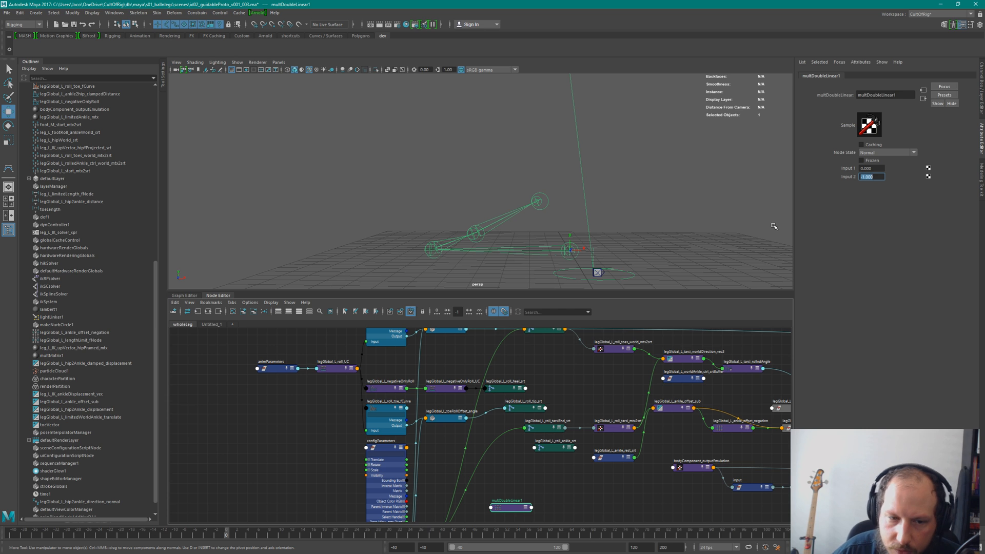
left_click(577, 509)
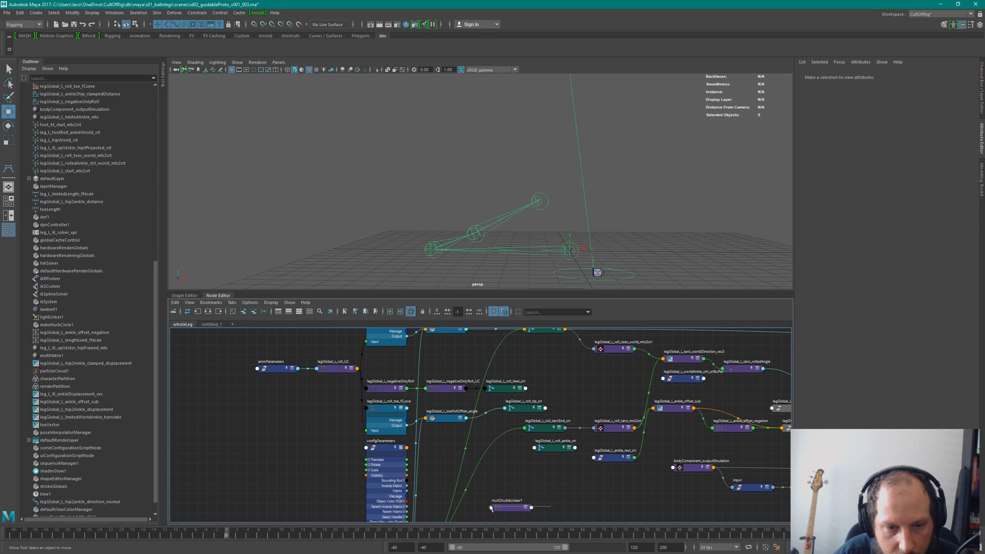
Connect the Plant Length of configParameters to Input 1 of multDoubleLinear1 and place the multiplier right beside the top of configParameters.
double_click(525, 506)
middle_click_drag(511, 484, 527, 386, "alt")
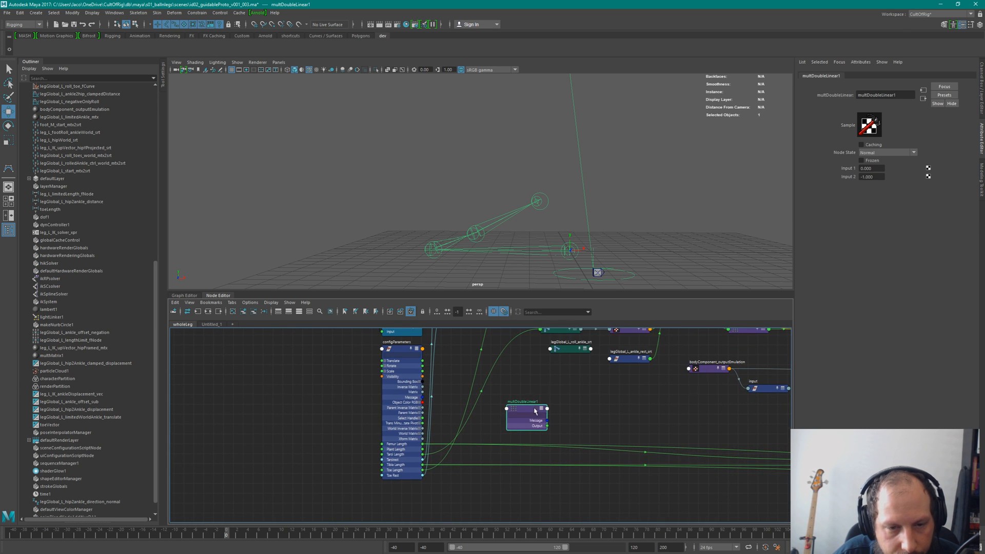
left_click(539, 408)
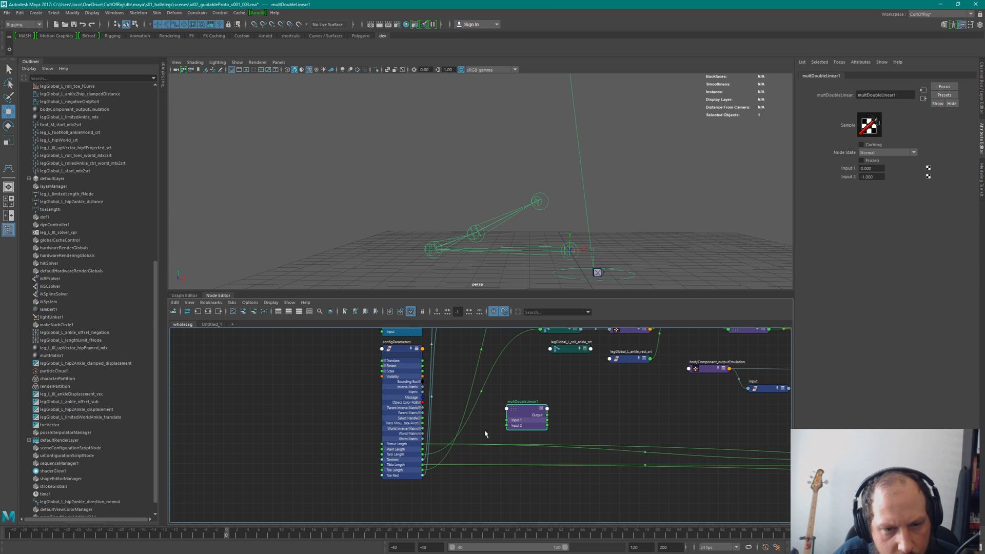
right_click_drag(507, 406, 633, 410, "alt")
middle_click_drag(479, 446, 543, 386, "alt")
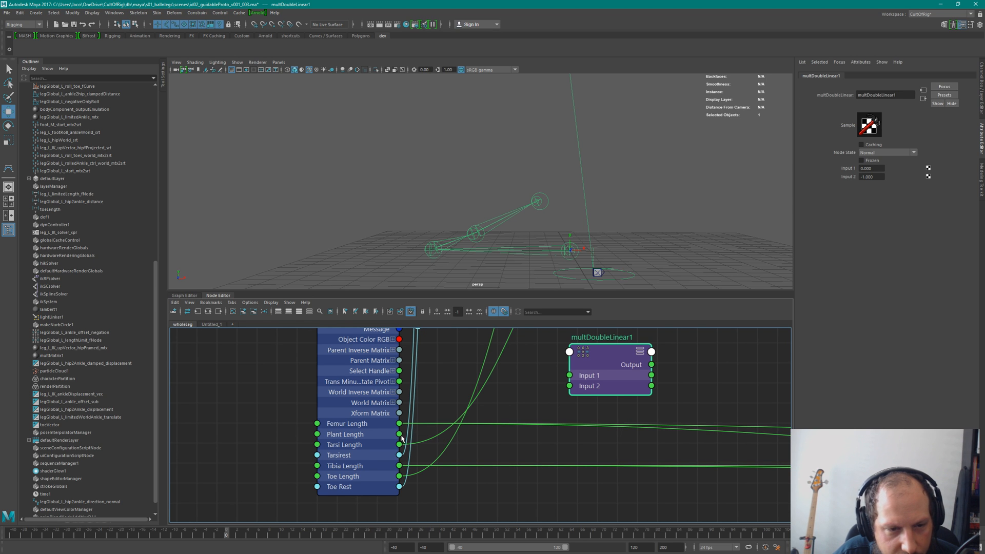
left_click_drag(400, 434, 577, 373)
right_click_drag(694, 380, 677, 349, "alt")
middle_click_drag(677, 349, 545, 414, "alt")
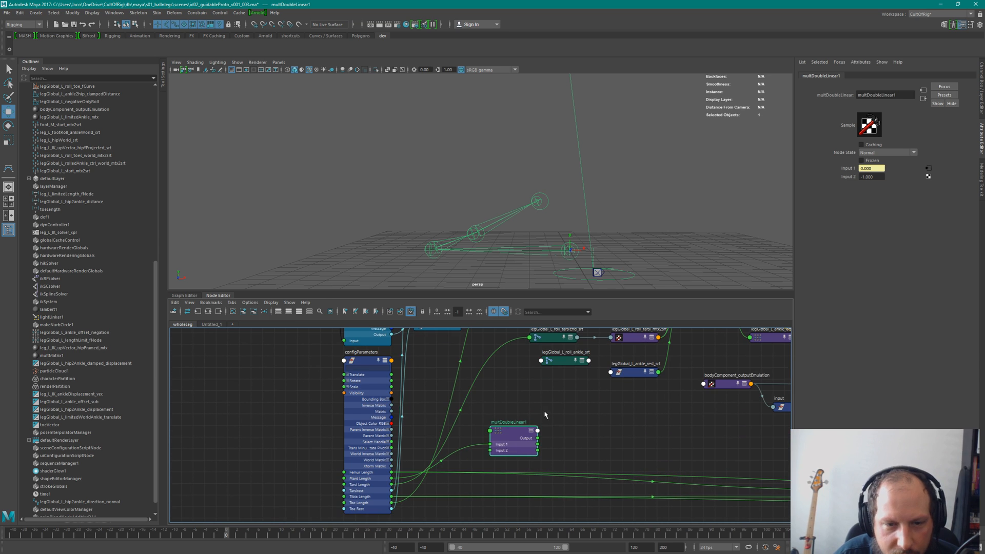
left_click_drag(506, 439, 440, 370)
middle_click_drag(513, 348, 518, 393, "alt")
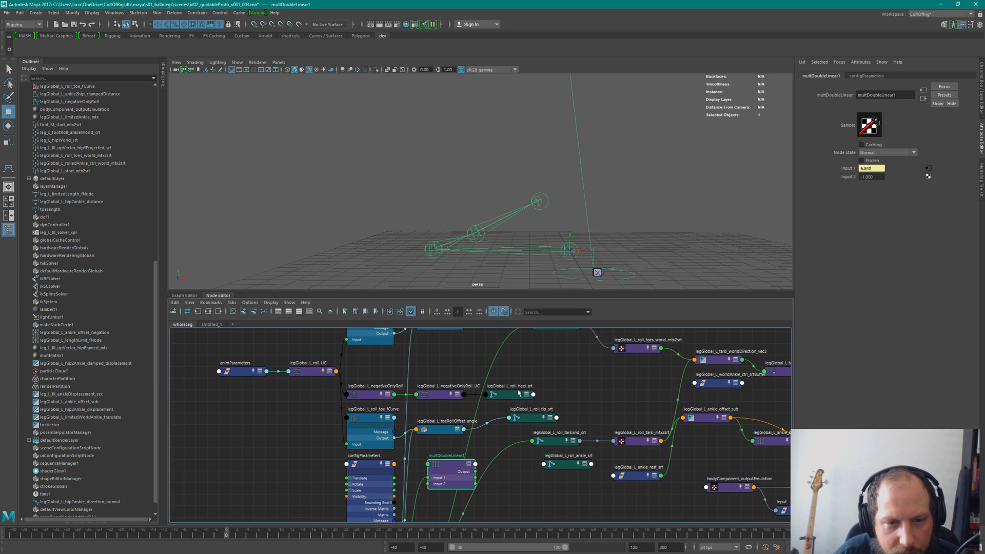
Connect the Output of multDoubleLinear1 to the Translate X of the legGlobal_L_roll_tip_srt joint.
left_click(432, 251)
key("3")
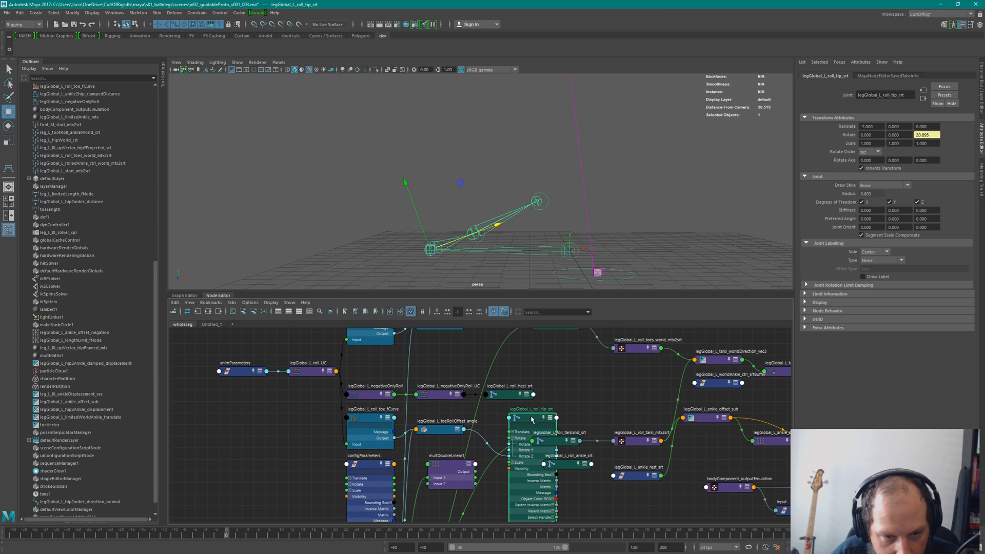
left_click(511, 432)
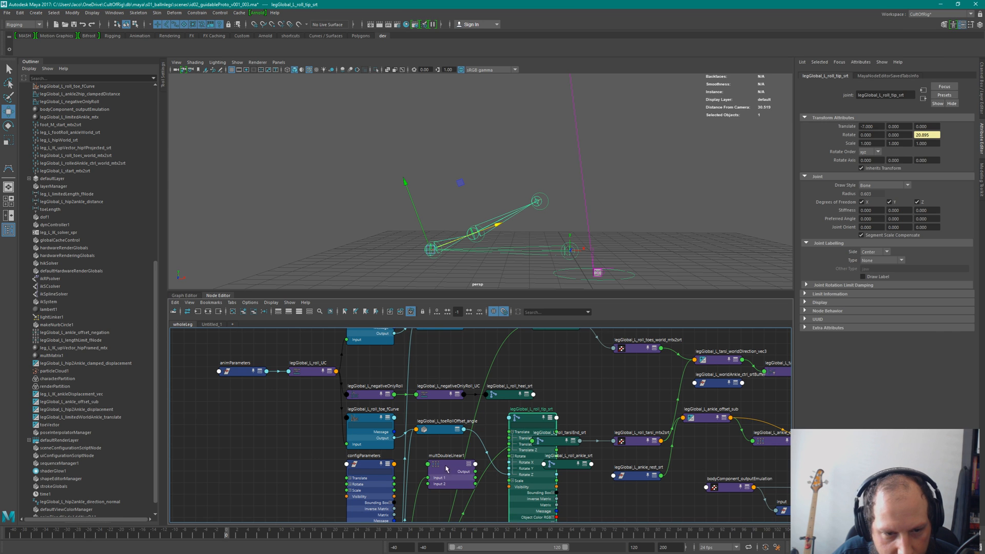
left_click(477, 433)
right_click_drag(477, 432, 535, 432, "alt")
middle_click_drag(535, 431, 532, 369, "alt")
left_click(408, 428)
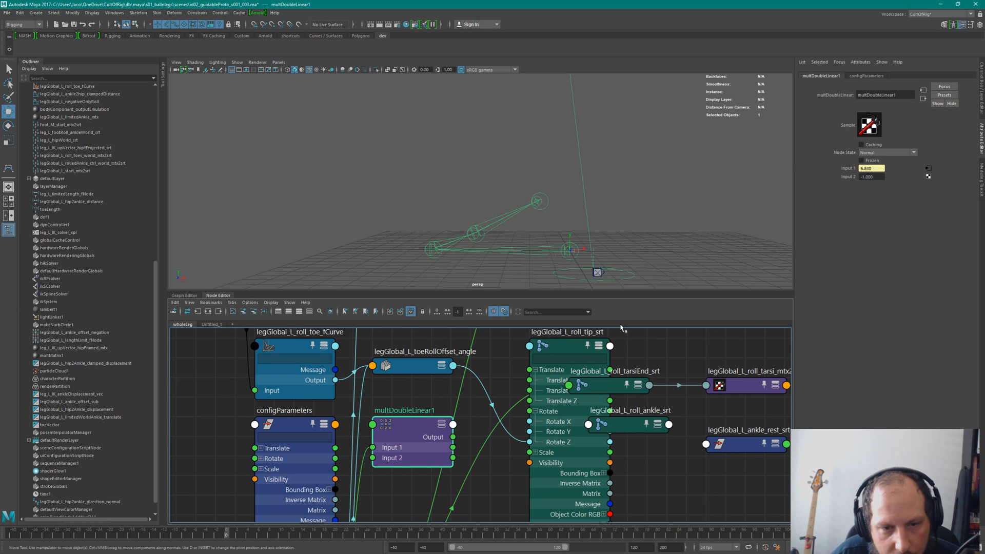
left_click(565, 360)
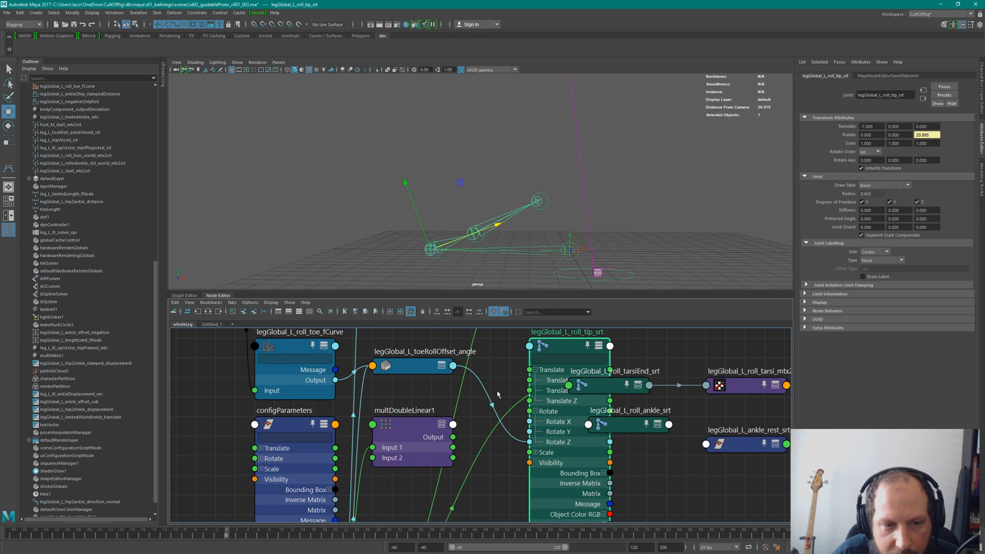
left_click_drag(437, 424, 533, 399, "shift")
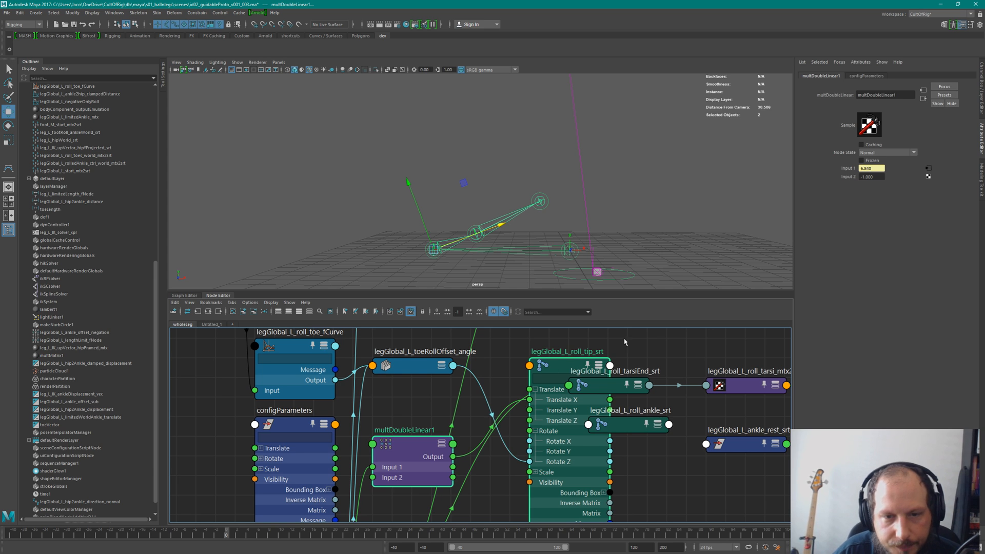
Collapse the legGlobal_L_roll_tip_srt node, reveal the joint in the Outliner and place its node clear above legGlobal_L_roll_tarsiEnd_srt.
left_click(599, 358)
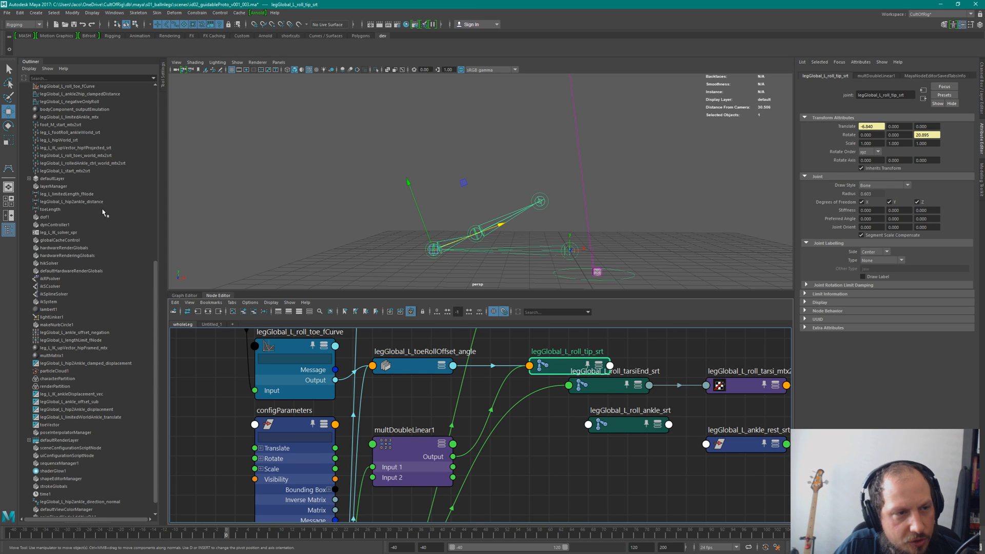
key("f")
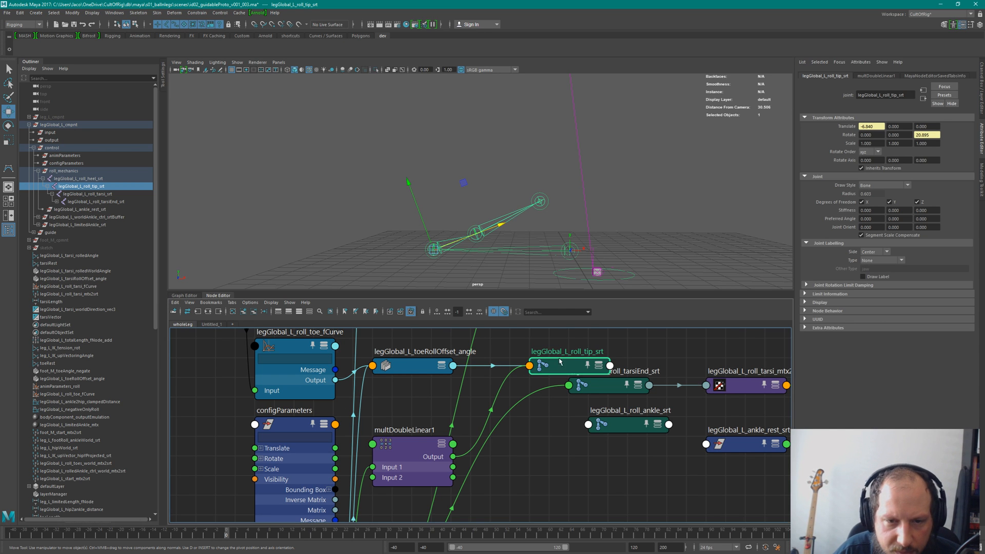
left_click_drag(564, 367, 564, 348)
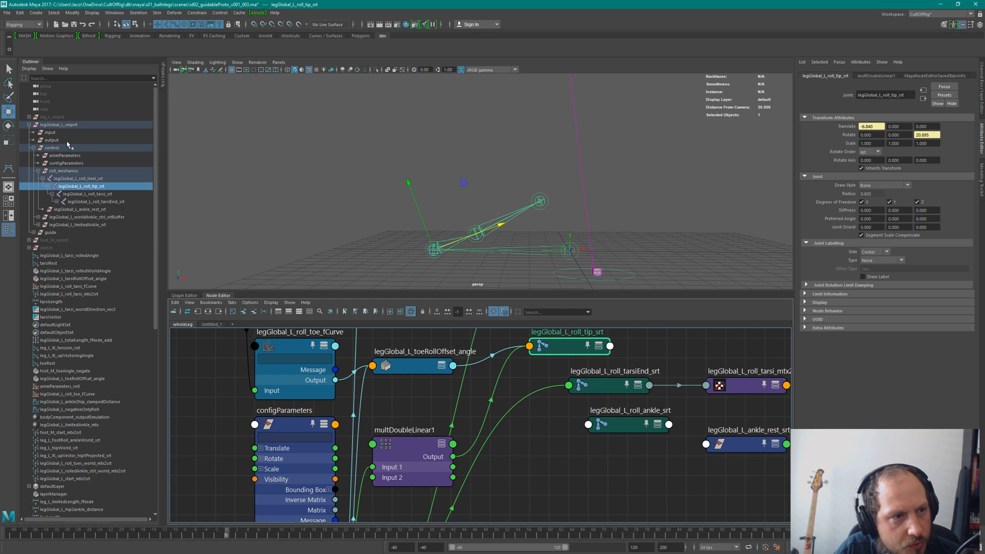
Unhide the leg_L_cmpnt and foot_M_cpmnt groups in the scene.
left_click(58, 118)
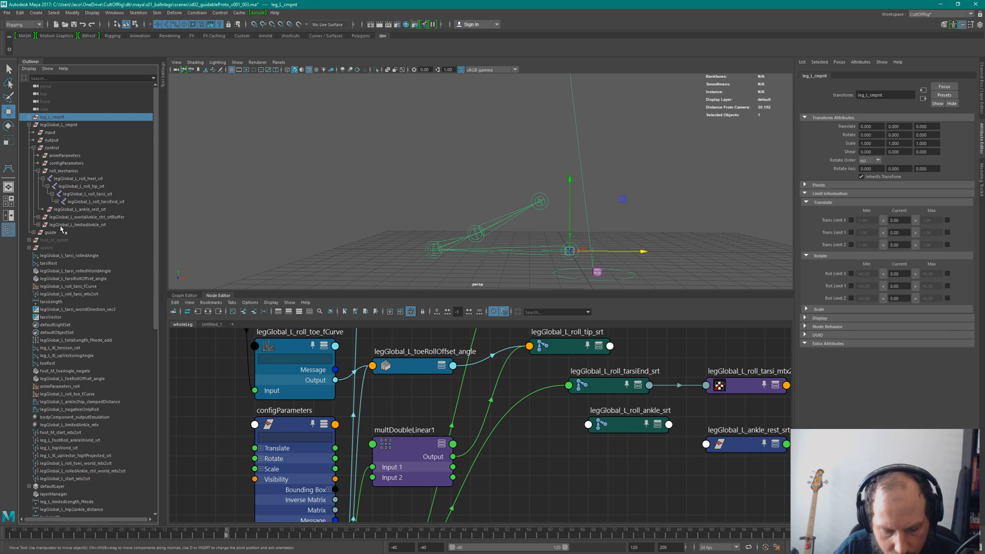
left_click_drag(574, 213, 507, 207, "alt")
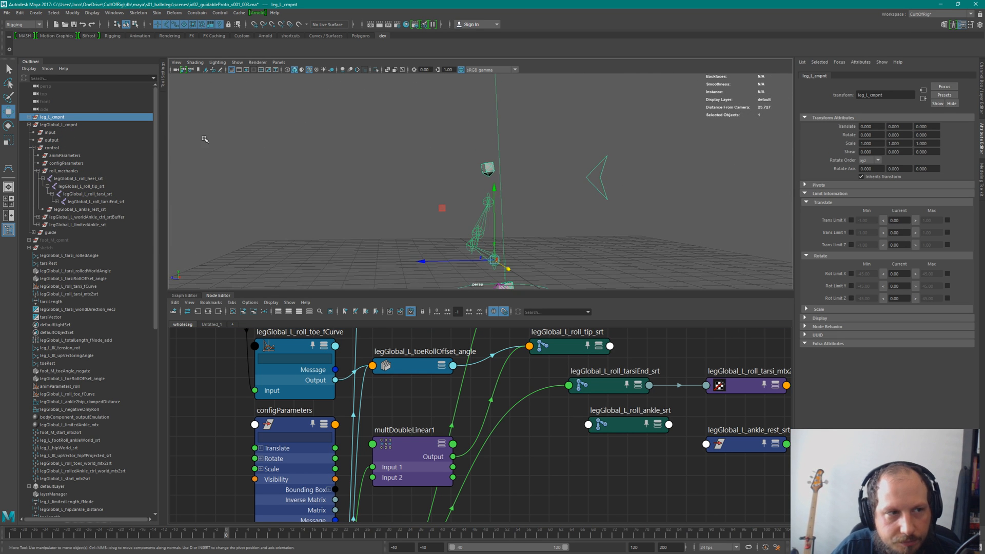
left_click(56, 241)
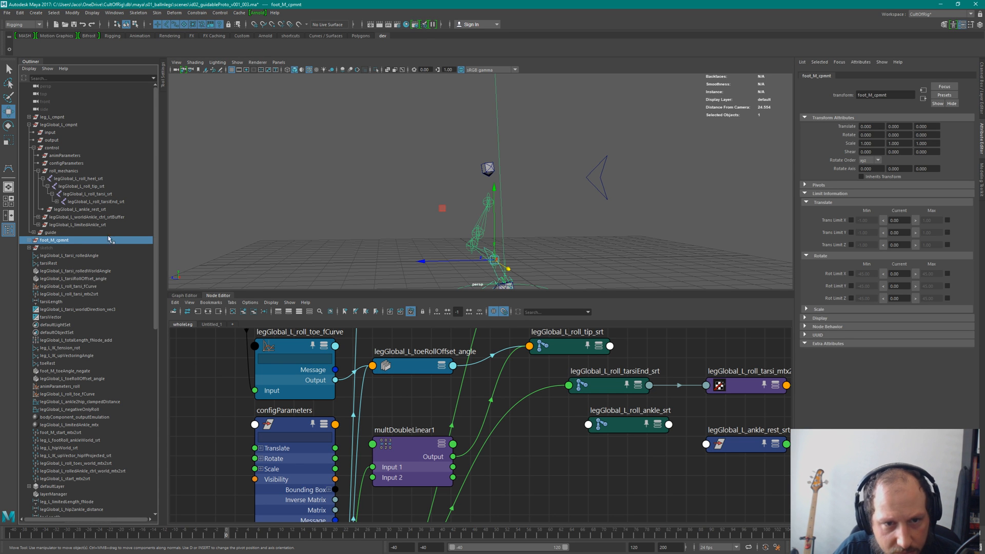
left_click_drag(546, 208, 621, 181, "alt")
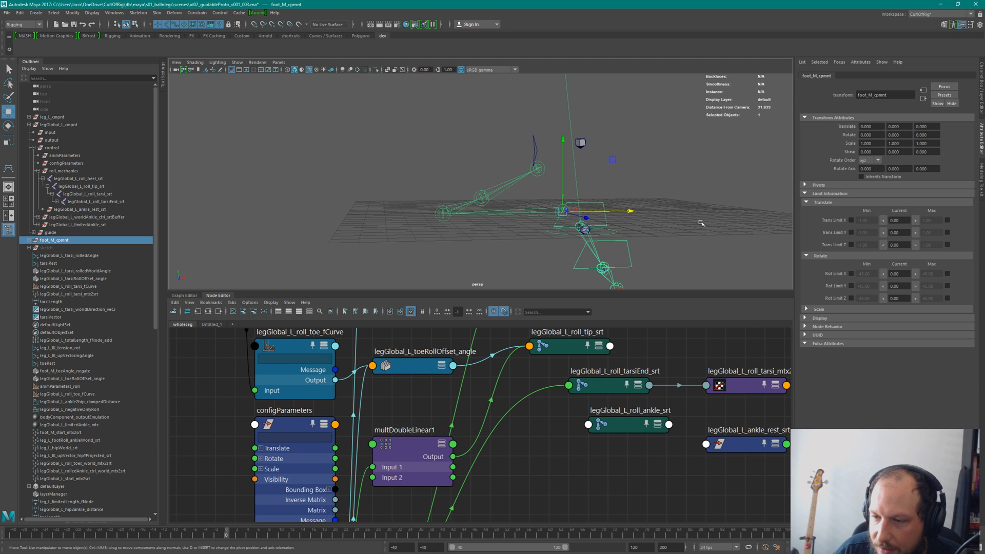
Move the toeStart guide to about X 3.90, Y 1.20 to test how the roll chain and foot follow.
left_click(482, 196)
left_click(474, 191)
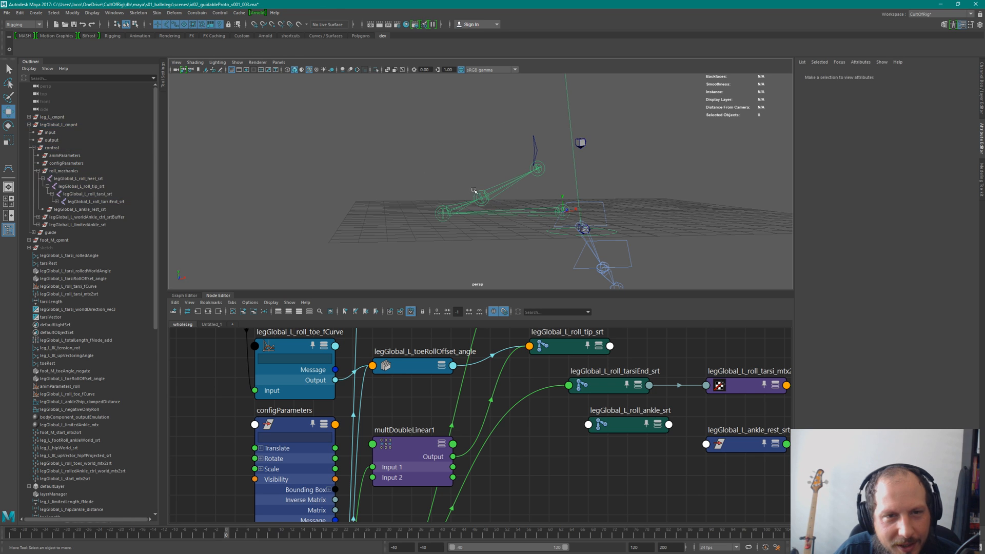
left_click(478, 192)
right_click_drag(429, 190, 516, 215, "alt")
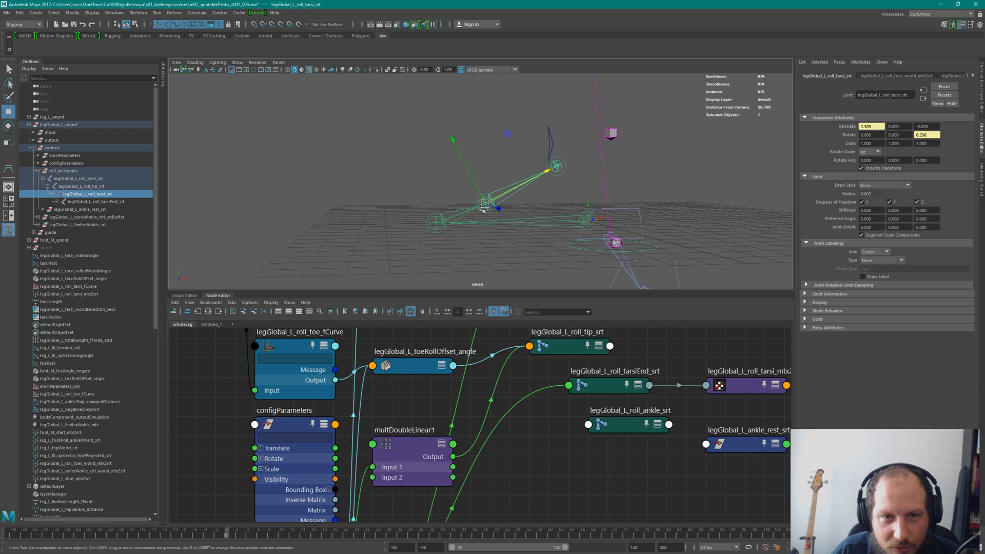
key("q")
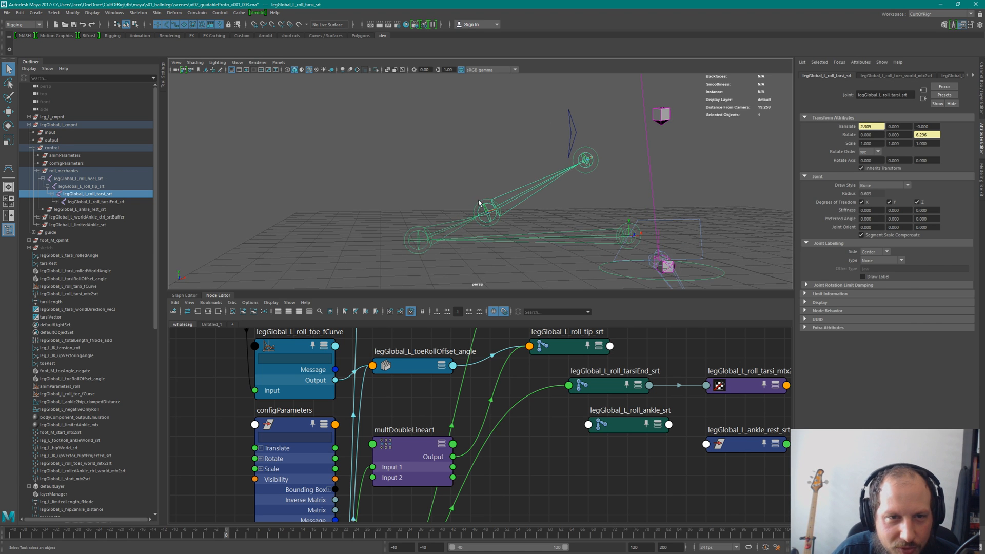
left_click(492, 235)
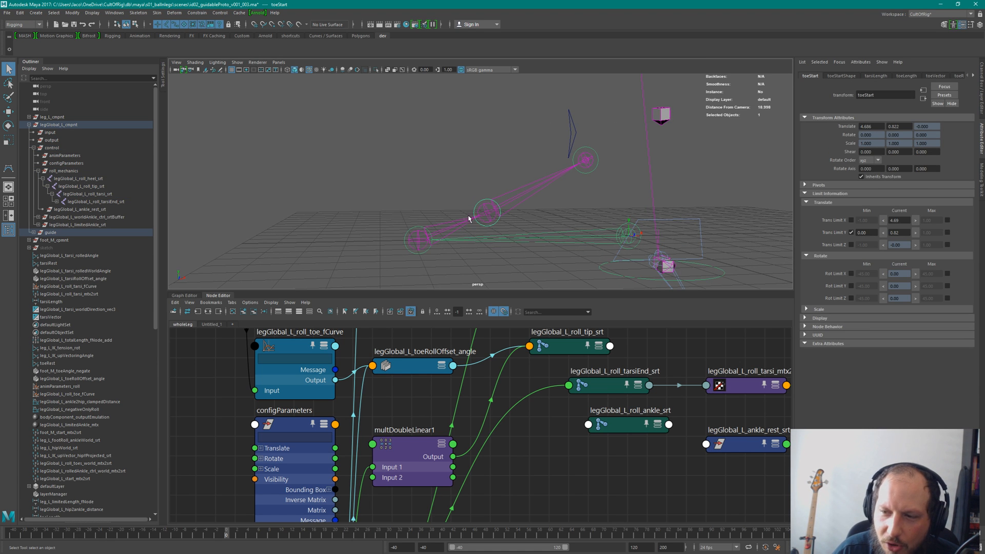
key("w")
left_click_drag(486, 213, 486, 191)
right_click_drag(486, 190, 456, 115, "alt")
left_click_drag(456, 115, 482, 163, "alt")
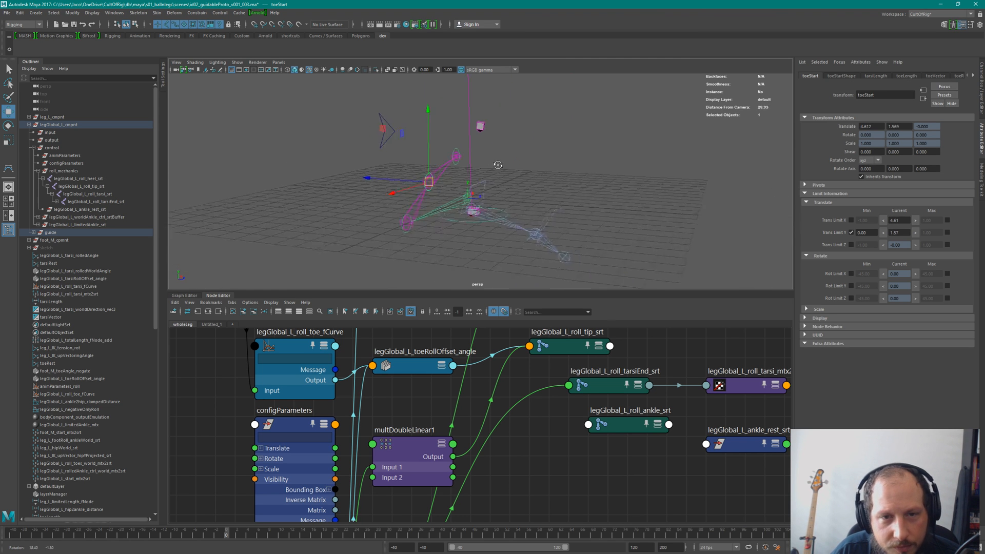
middle_click_drag(483, 164, 491, 161, "alt")
right_click_drag(491, 162, 458, 154, "alt")
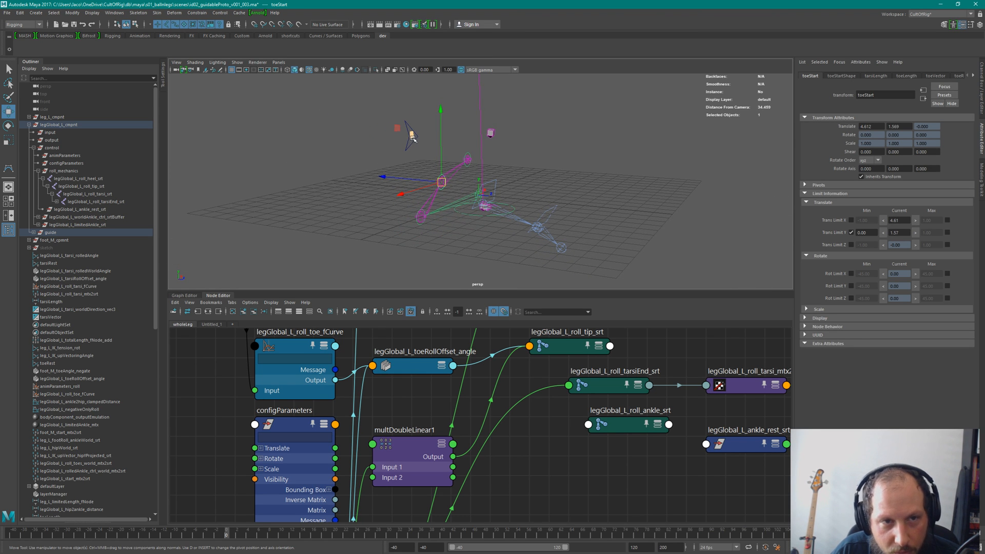
middle_click_drag(414, 137, 460, 131)
Raise the ankle guide to about X 3.04, Y 3.44 and check the foot's toes and tarsi controls.
left_click(466, 155)
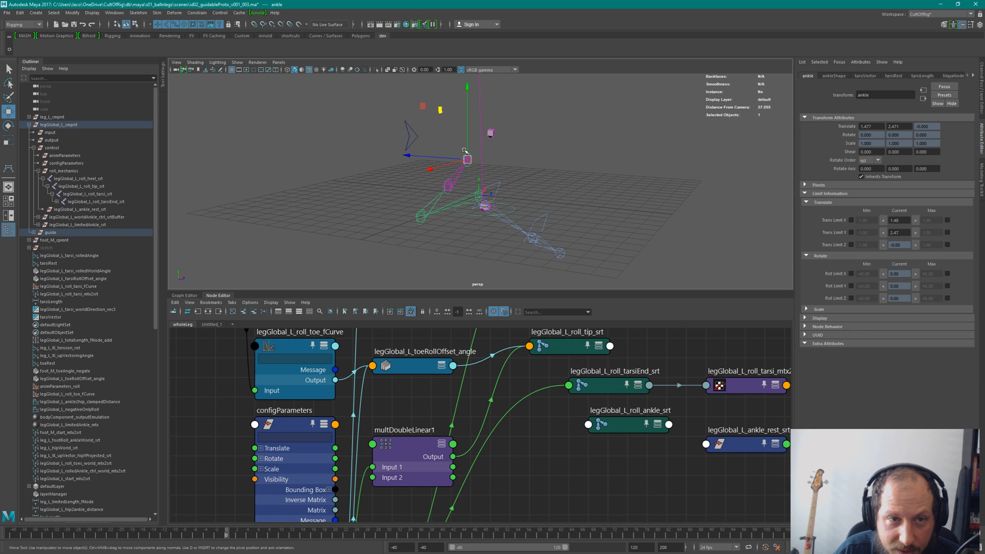
left_click_drag(442, 110, 429, 99)
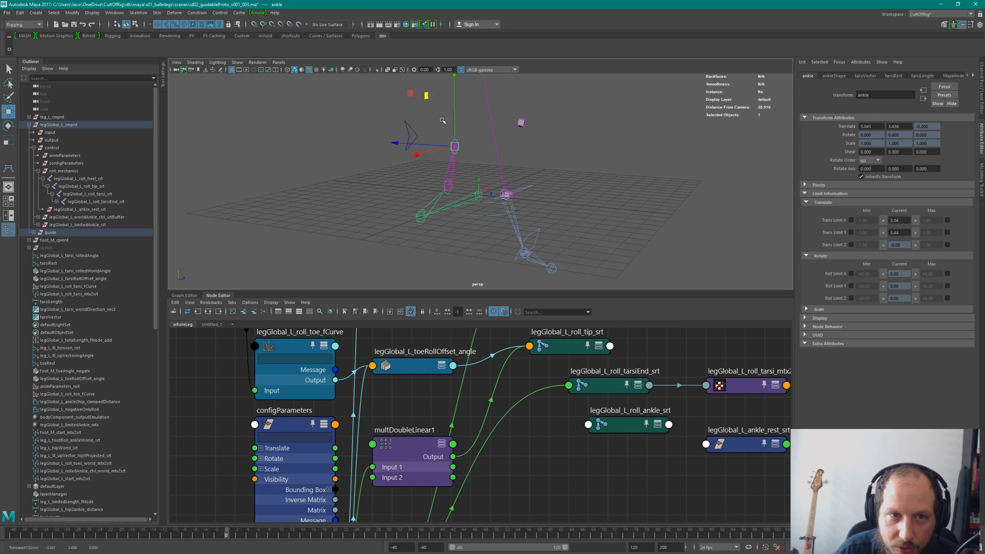
left_click_drag(477, 171, 516, 161, "alt")
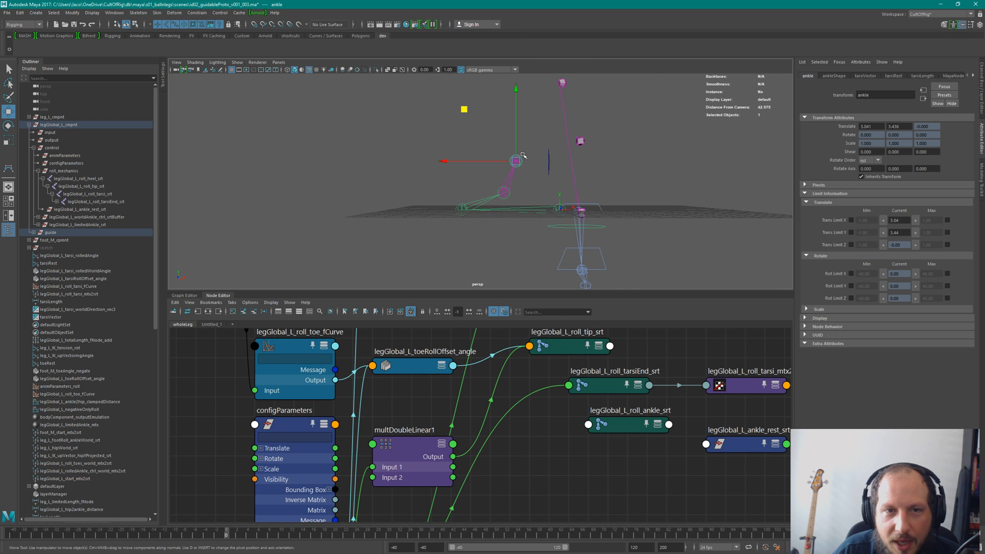
left_click(613, 254)
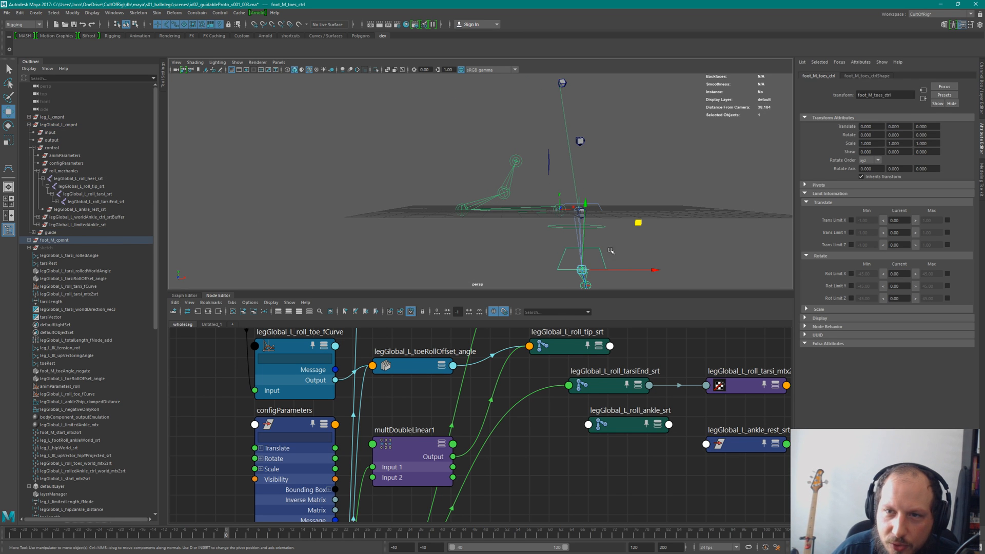
left_click(592, 208)
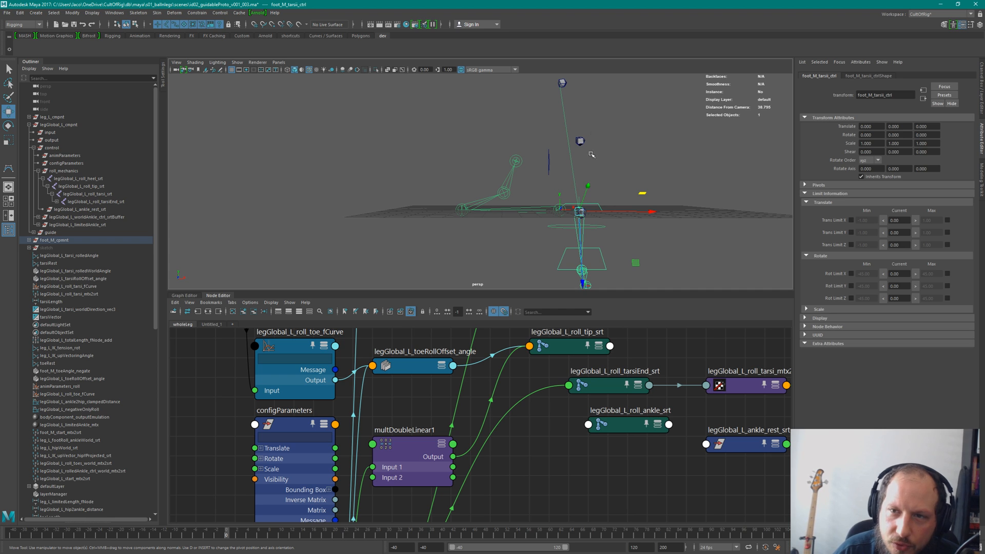
Fine-tune the toeStart guide's position and raise the ankle guide to about X 3.13, Y 3.81.
left_click(511, 195)
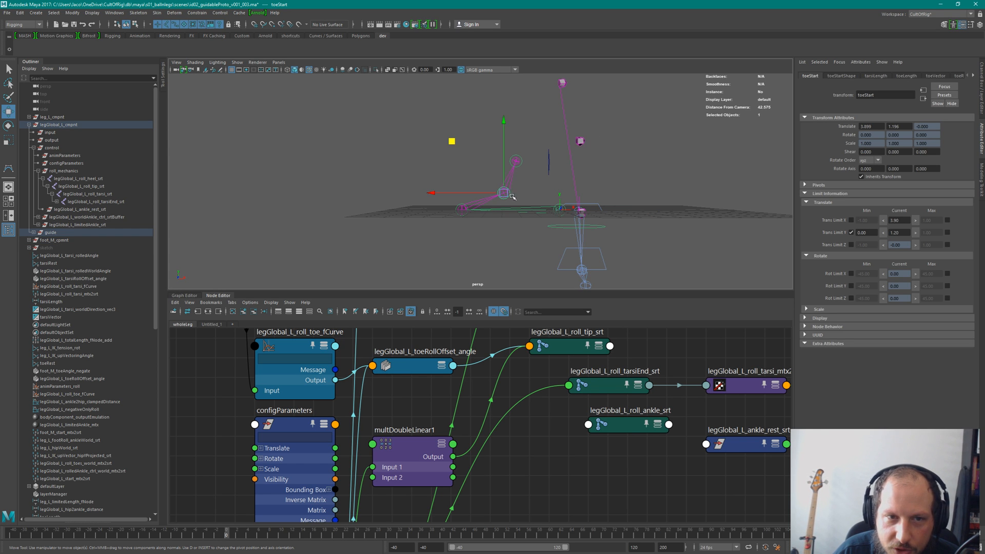
left_click(518, 161)
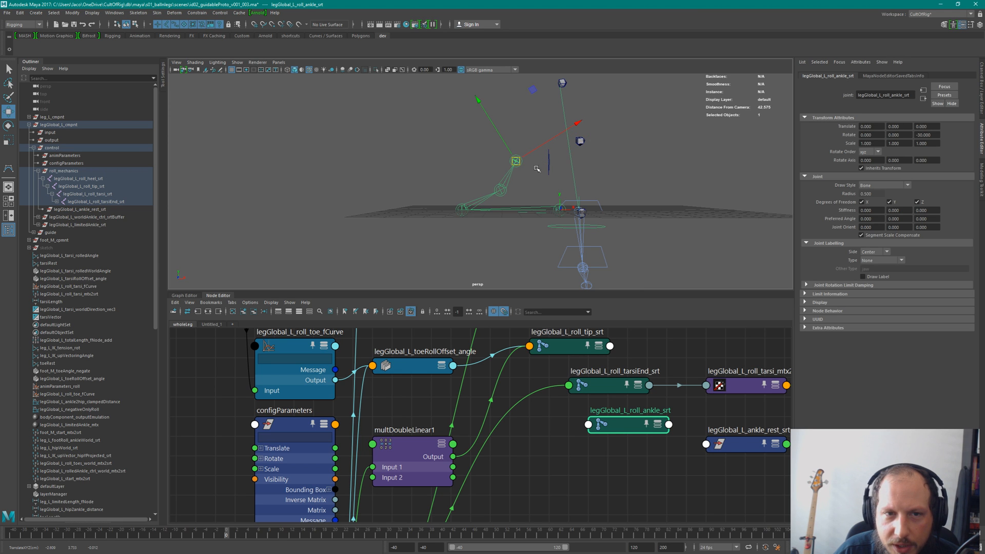
right_click_drag(524, 177, 584, 215, "alt")
left_click(503, 147)
left_click(526, 157)
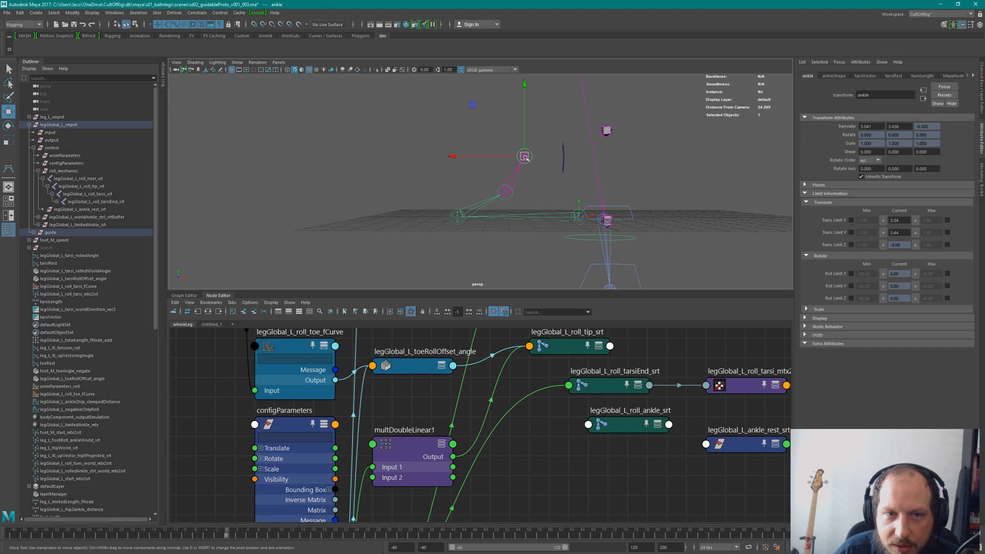
mouse_move(526, 158)
left_mouse_down()
mouse_move(549, 164)
mouse_move(524, 151)
left_mouse_up()
left_click(511, 196)
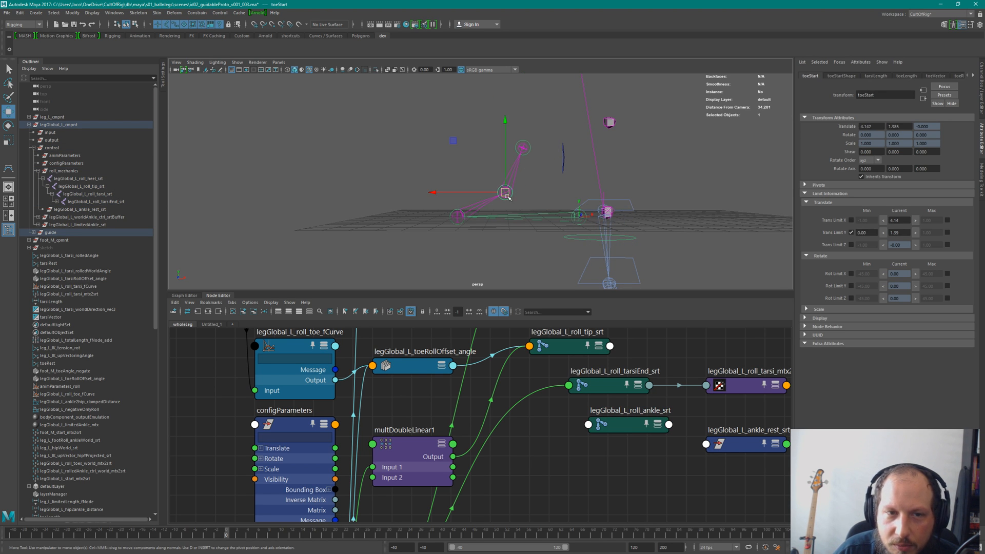
left_click_drag(506, 195, 512, 197)
left_click(529, 151)
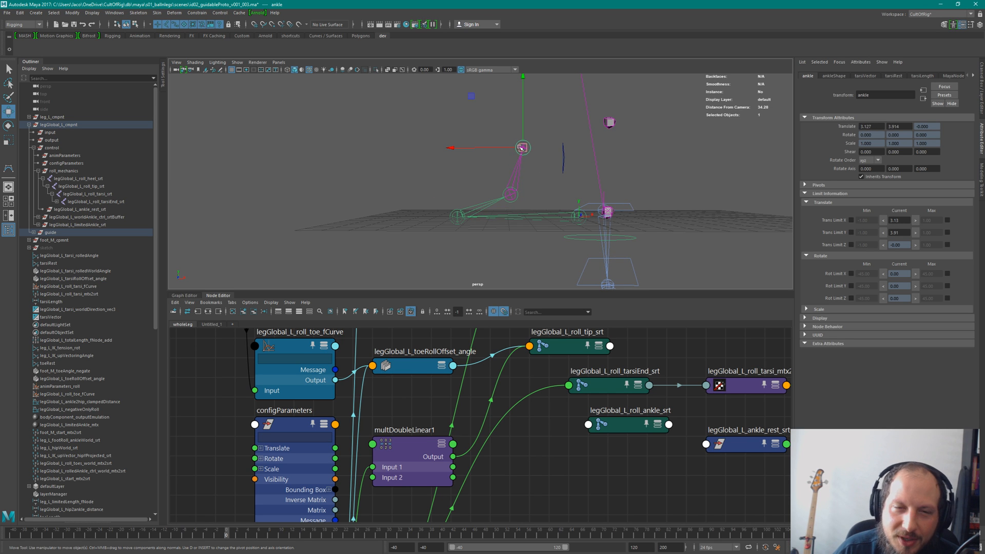
Lower and shift the ankle guide, and reposition the toeStart guide to test how the foot chain follows.
left_click_drag(521, 148, 548, 162)
left_click(515, 201)
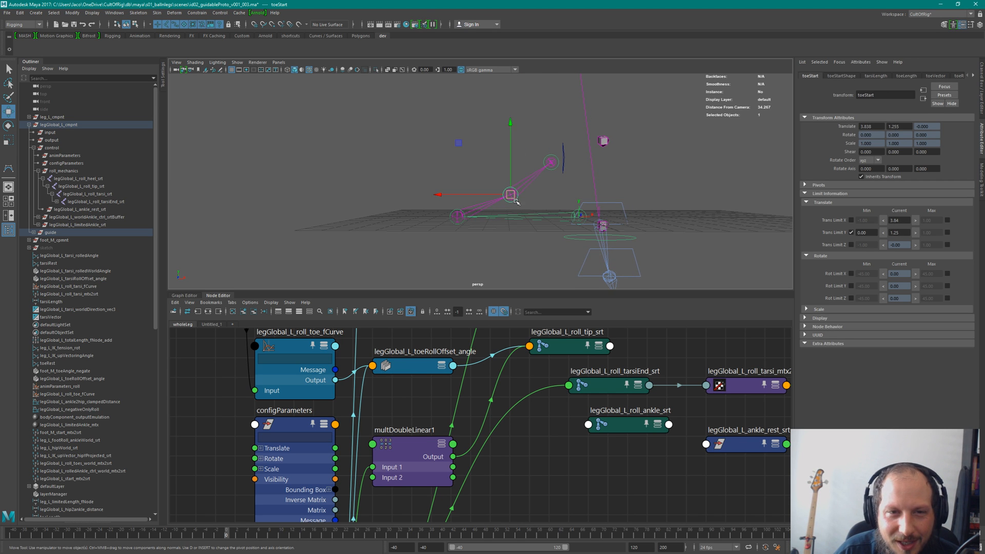
left_click_drag(513, 197, 436, 230)
Slide the tip guide along the ground to about X 5.54 and check the foot chain from the side.
left_click(454, 214)
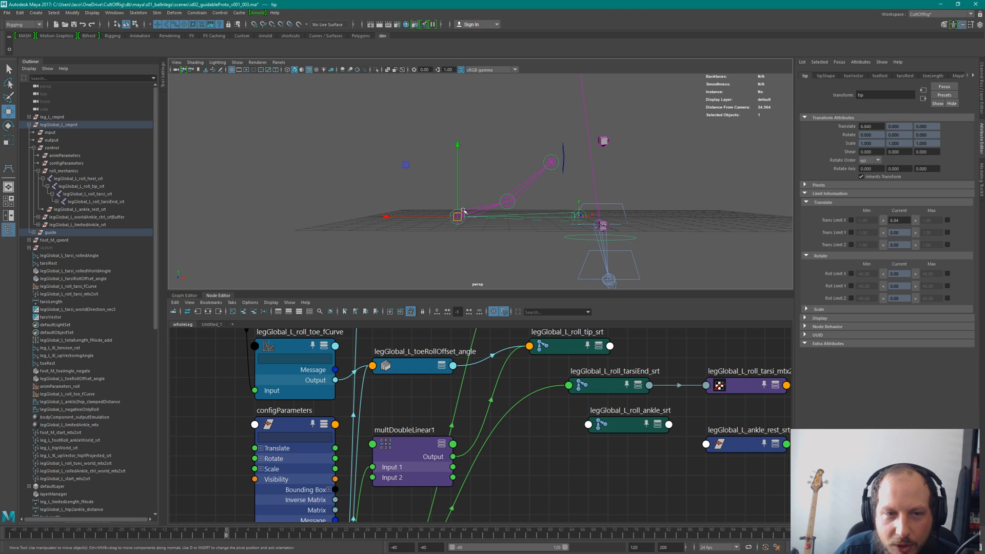
left_click_drag(446, 217, 509, 191)
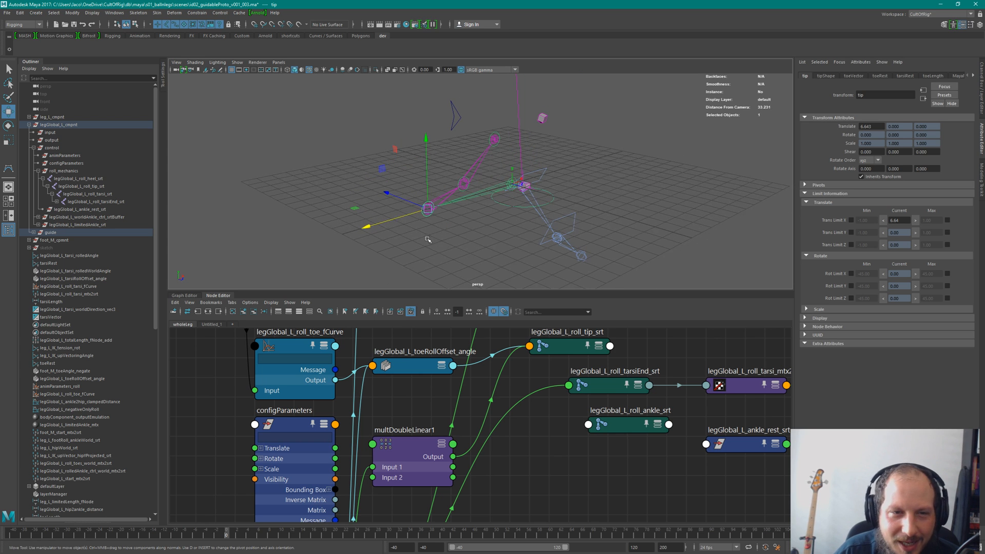
left_click_drag(398, 218, 500, 192)
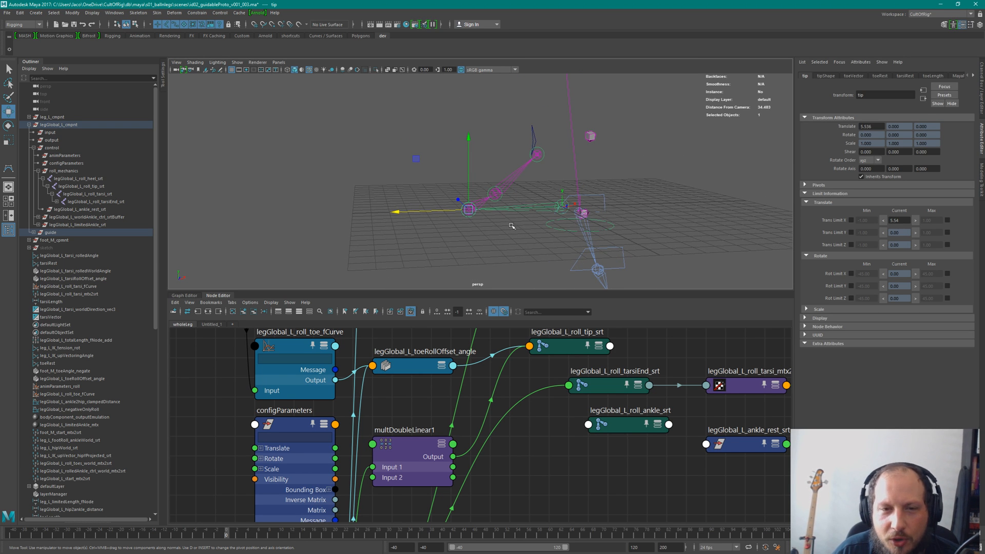
left_click_drag(511, 226, 514, 190, "alt")
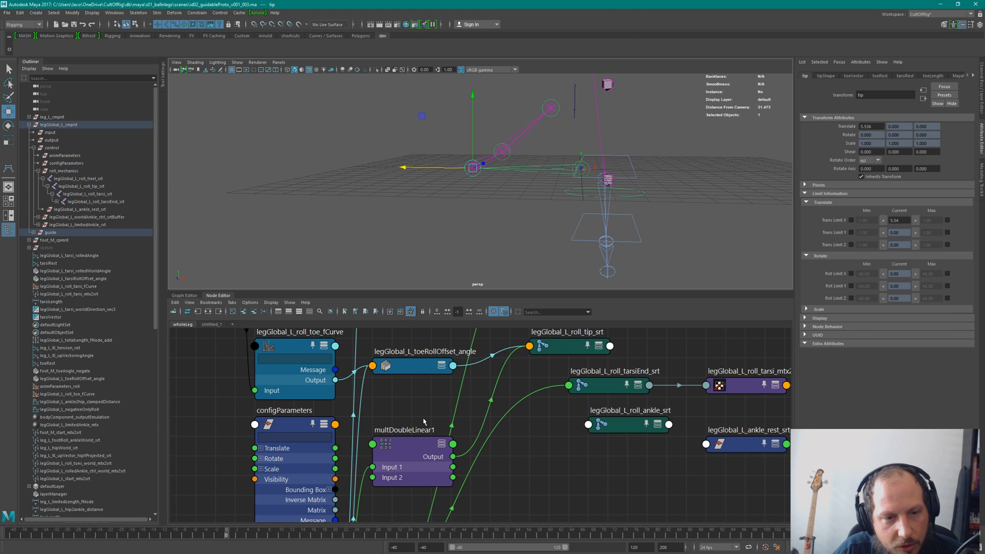
Rename the multDoubleLinear1 node legGlobal_L_plantLength_negated and clear the selection.
double_click(405, 432)
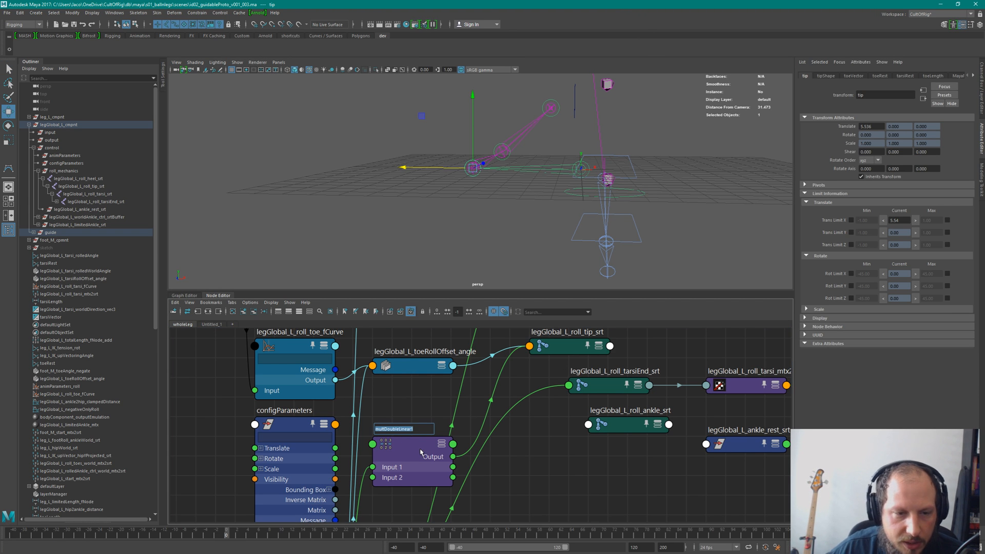
type("legGlobal_L_plantLength_")
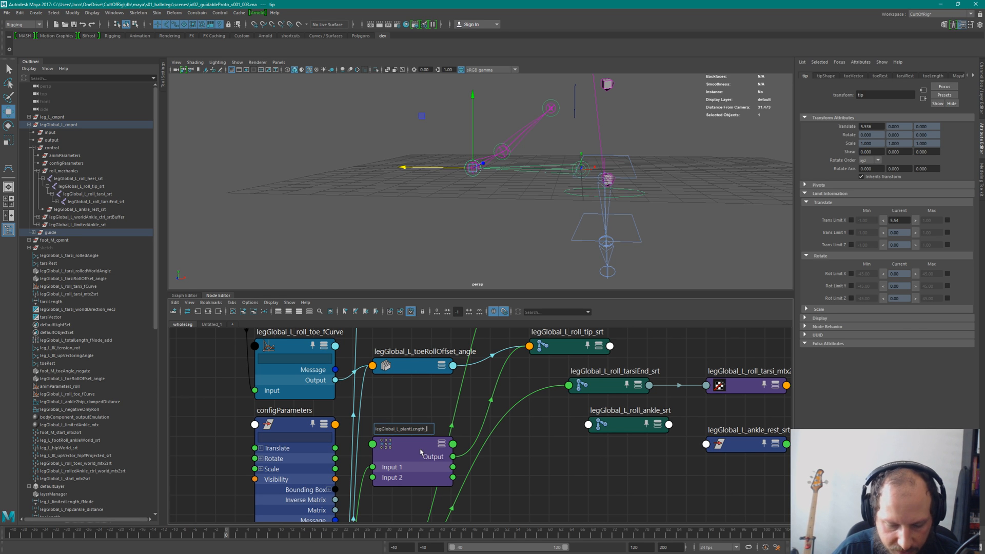
type("negated")
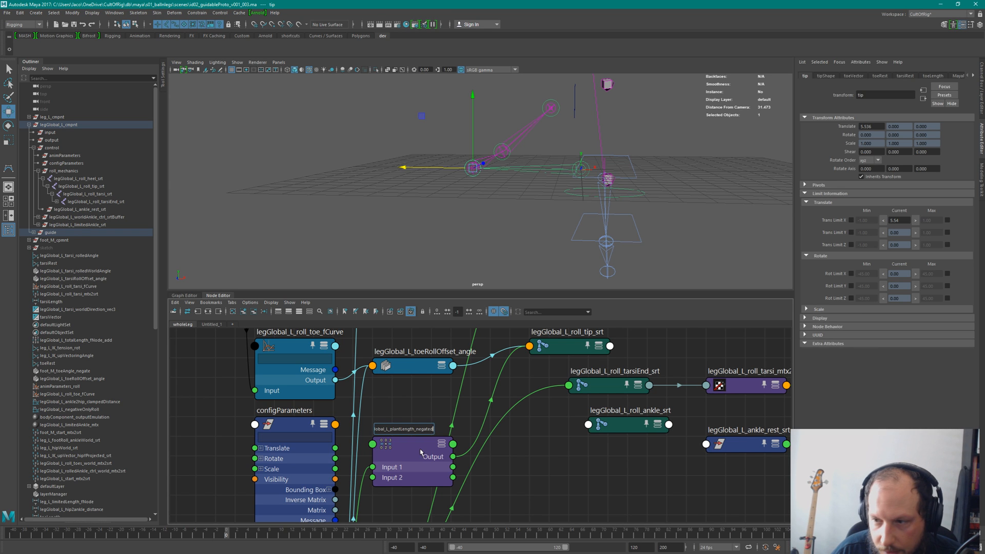
key("Return")
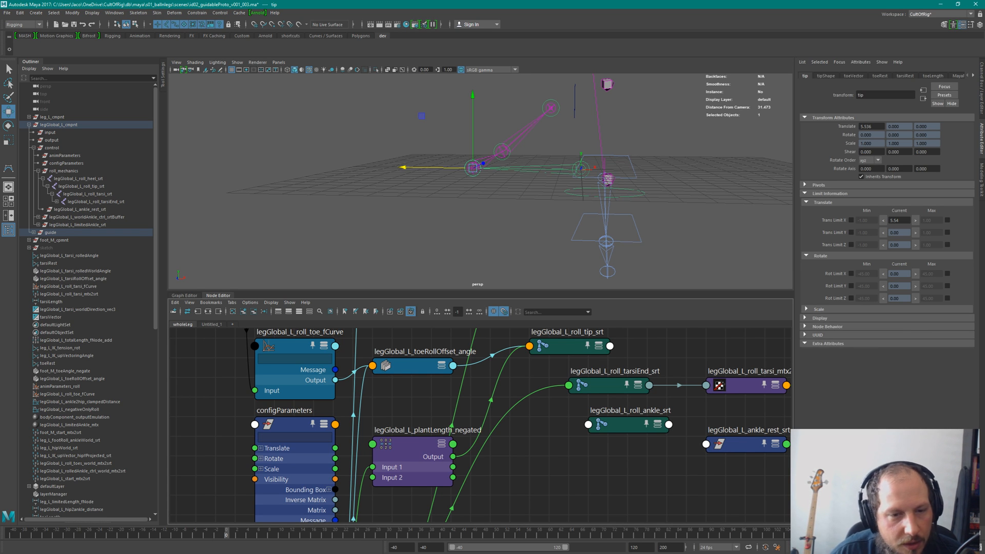
left_click(514, 246)
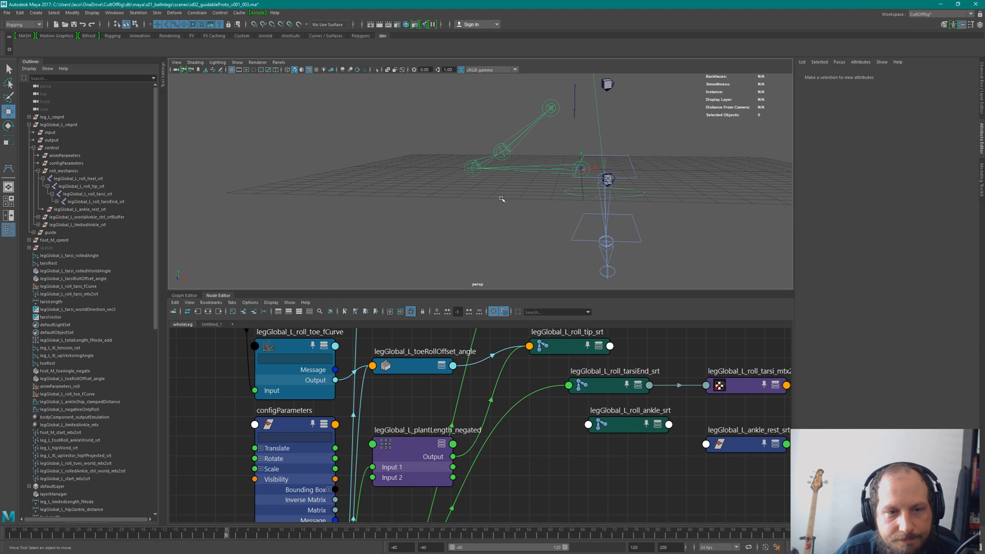
Switch to the Untitled_1 node graph and move the configParameters1 node closer to the guide nodes.
left_click_drag(516, 223, 561, 224, "alt")
right_click_drag(562, 224, 453, 164, "alt")
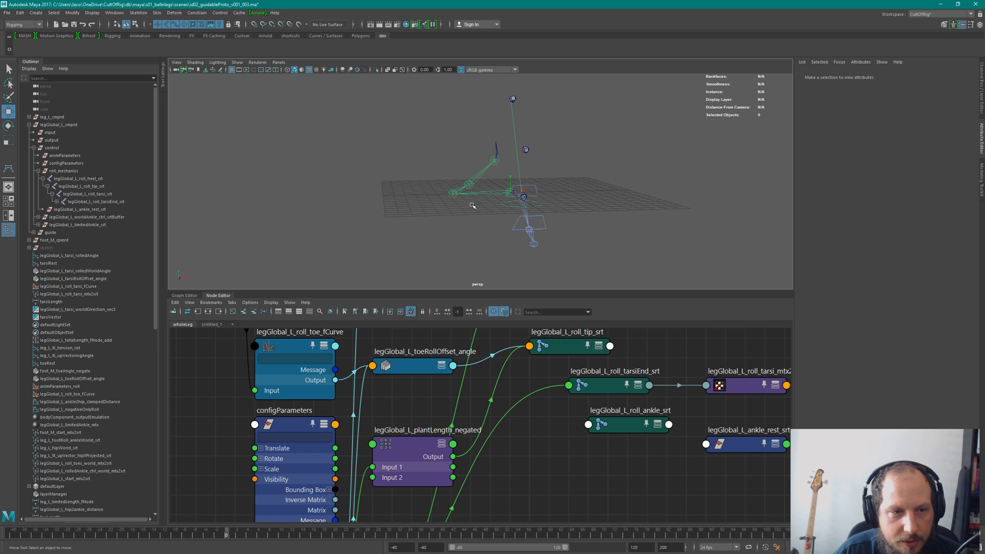
left_click(210, 324)
scroll(516, 412, "down", 5)
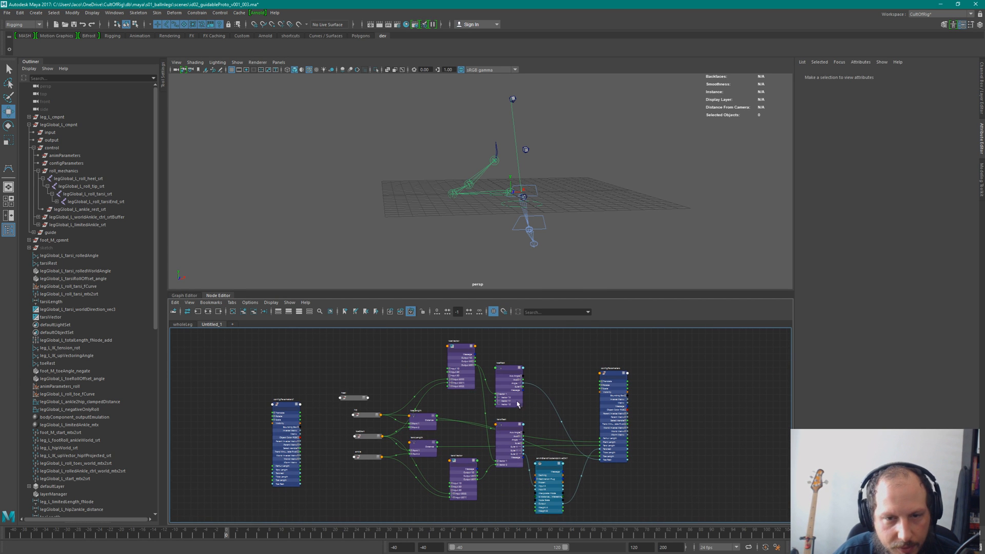
left_click(300, 398)
left_click_drag(300, 398, 307, 391)
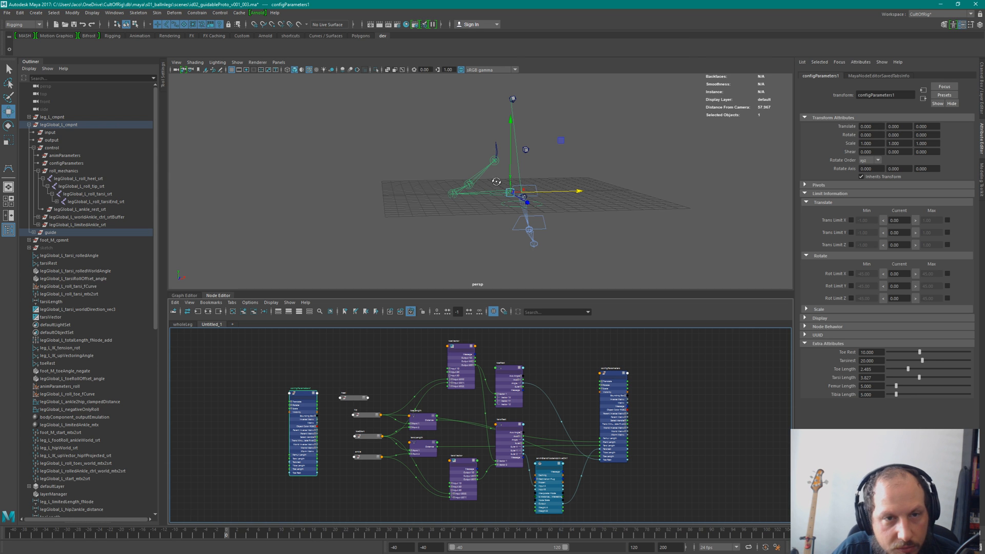
Move the toeStart guide to about X 3.00, Y 0.58 and inspect the leg chain's response.
left_click_drag(494, 180, 518, 172, "alt")
right_click_drag(518, 173, 570, 154, "alt")
left_click_drag(569, 153, 544, 177, "alt")
left_click(467, 196)
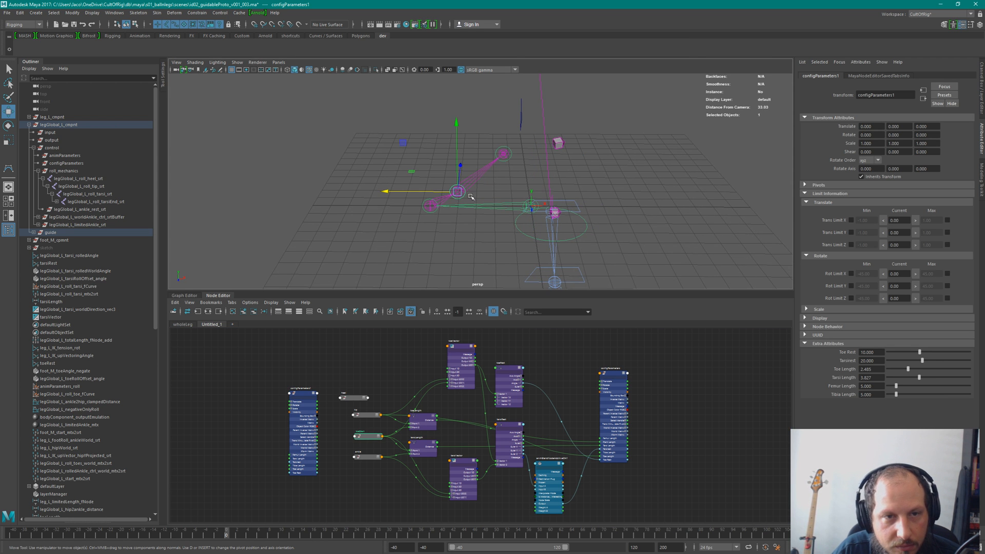
left_click_drag(458, 193, 476, 197)
left_click_drag(534, 212, 542, 177, "alt")
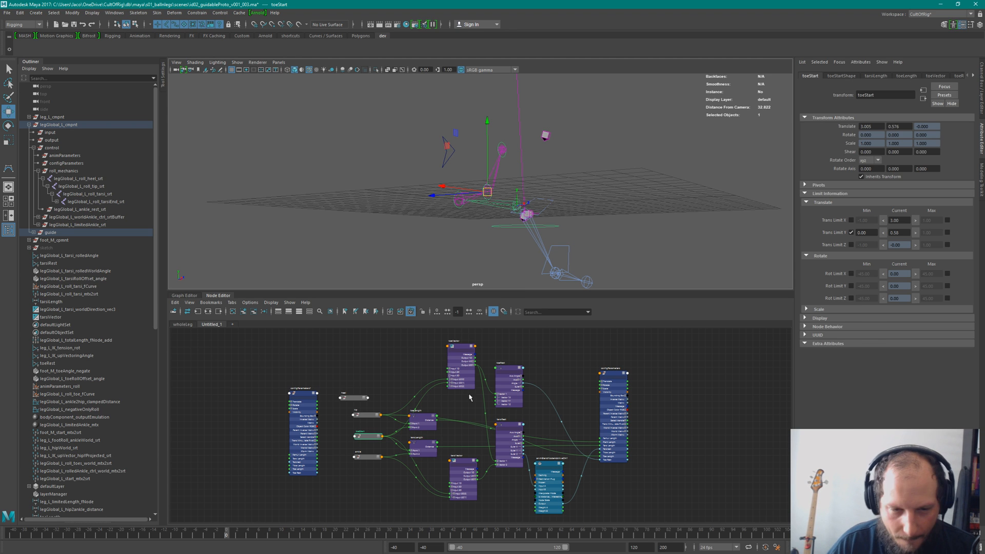
Nudge the configParameters1 node into place beside the guide nodes, clear the selection and save the scene.
left_click(301, 434)
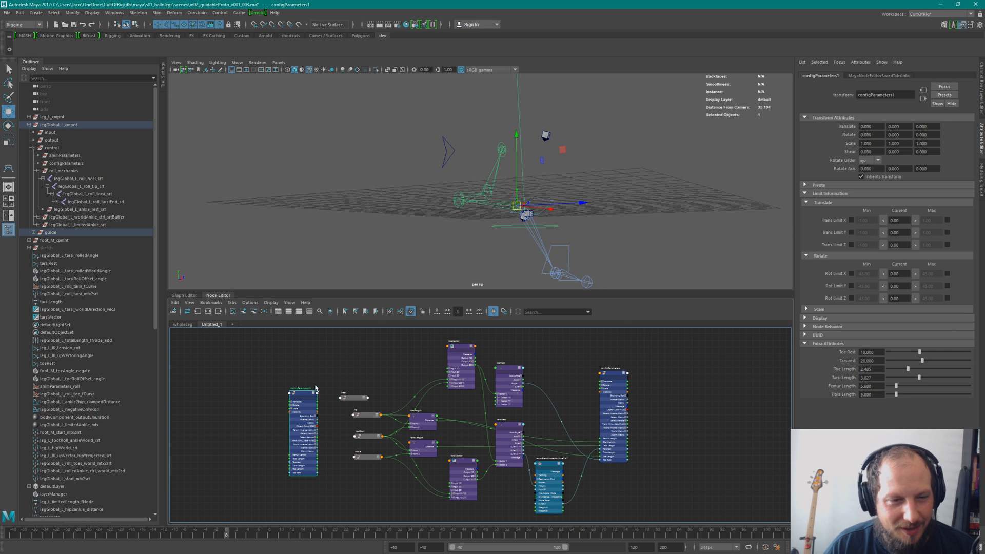
mouse_move(304, 398)
left_mouse_down()
mouse_move(318, 382)
mouse_move(313, 390)
left_mouse_up()
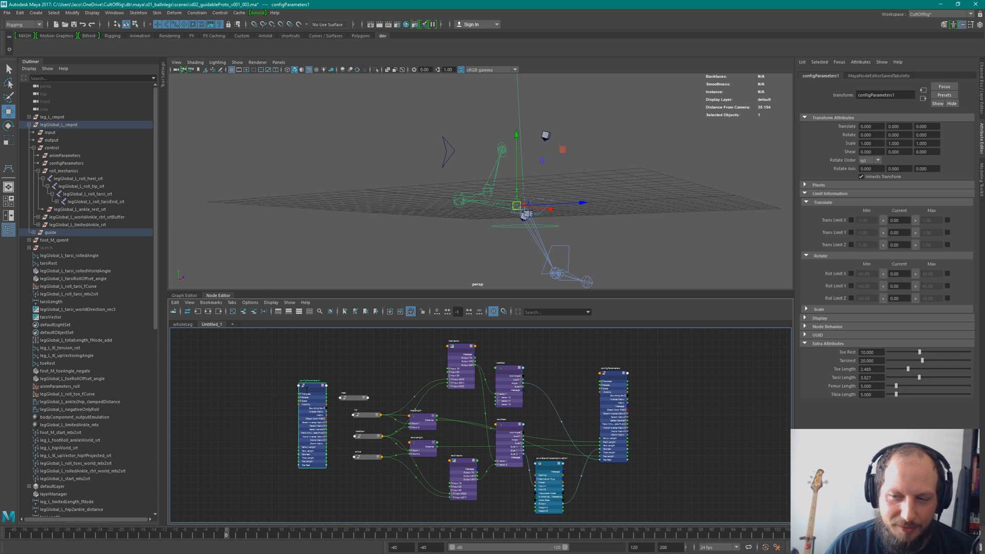
left_click_drag(312, 385, 313, 390)
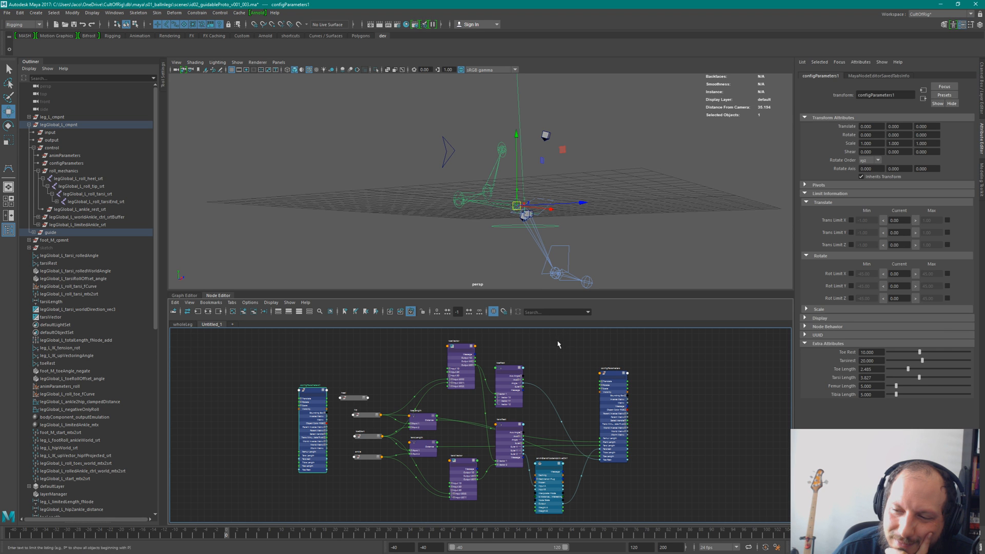
left_click(564, 430)
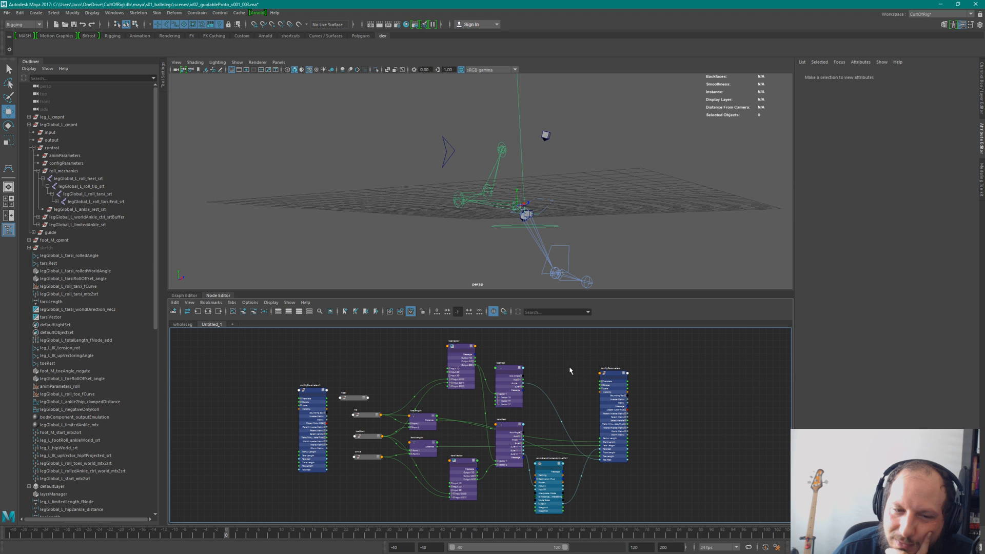
key("ctrl+s")
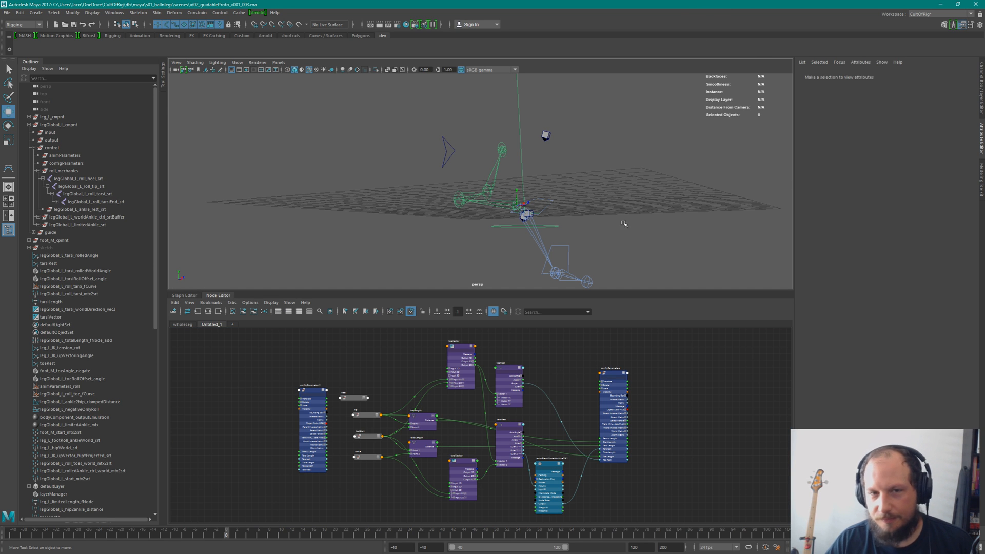